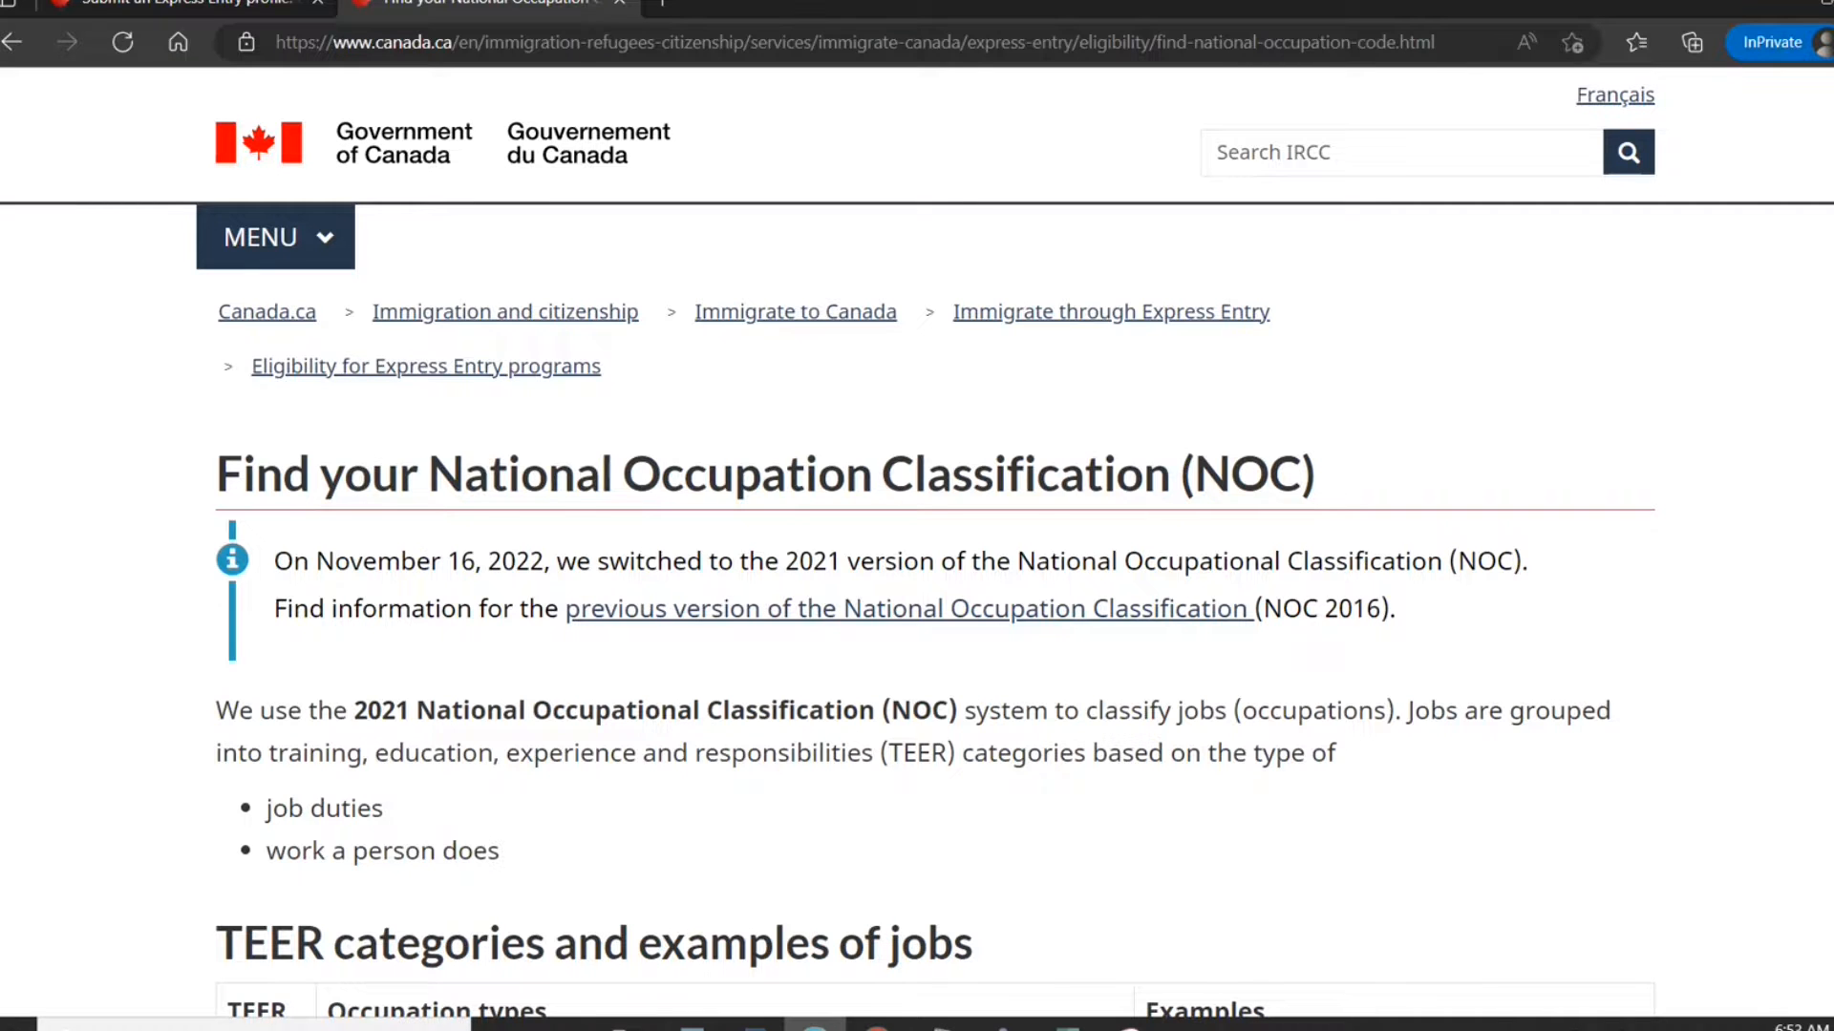
Step: Scroll past the TEER categories table to the Filter items box and the 510-entry NOC 2021 table
{"action": "scroll", "coordinate": [917, 573], "scroll_direction": "down", "scroll_amount": 1}
{"action": "scroll", "coordinate": [917, 545], "scroll_direction": "down", "scroll_amount": 6}
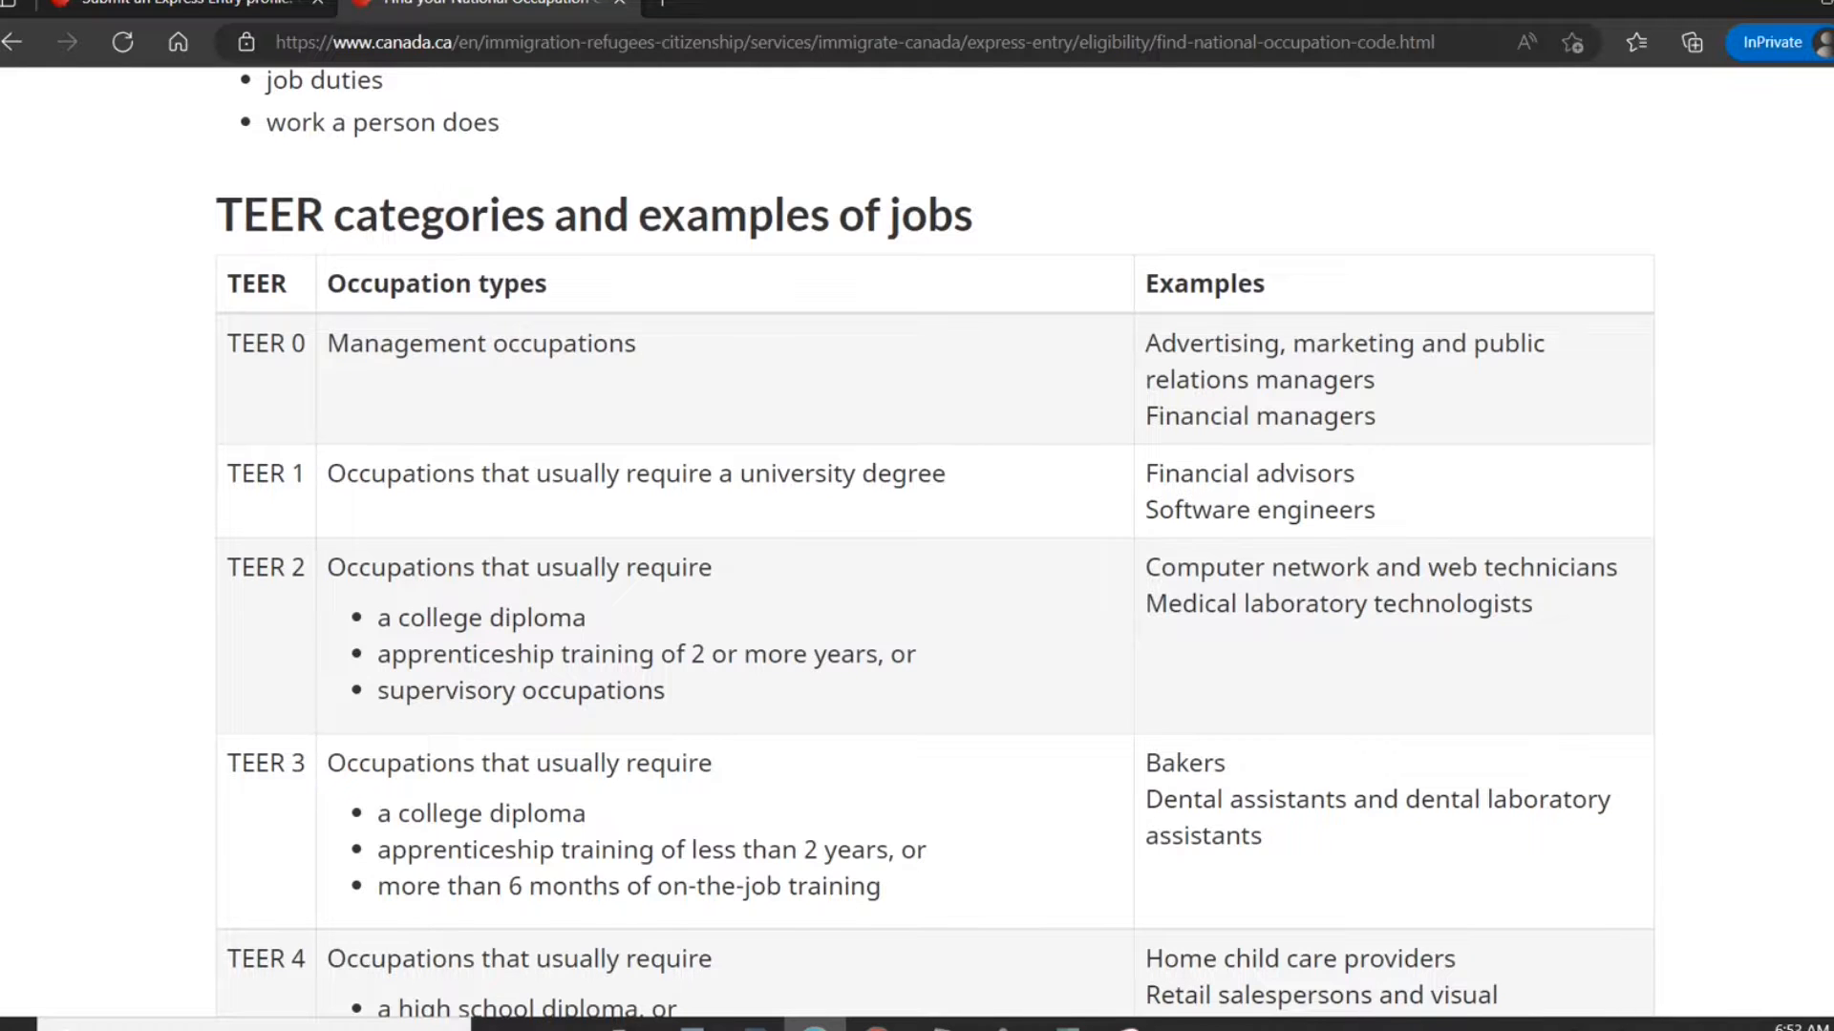
{"action": "scroll", "coordinate": [917, 545], "scroll_direction": "up", "scroll_amount": 4}
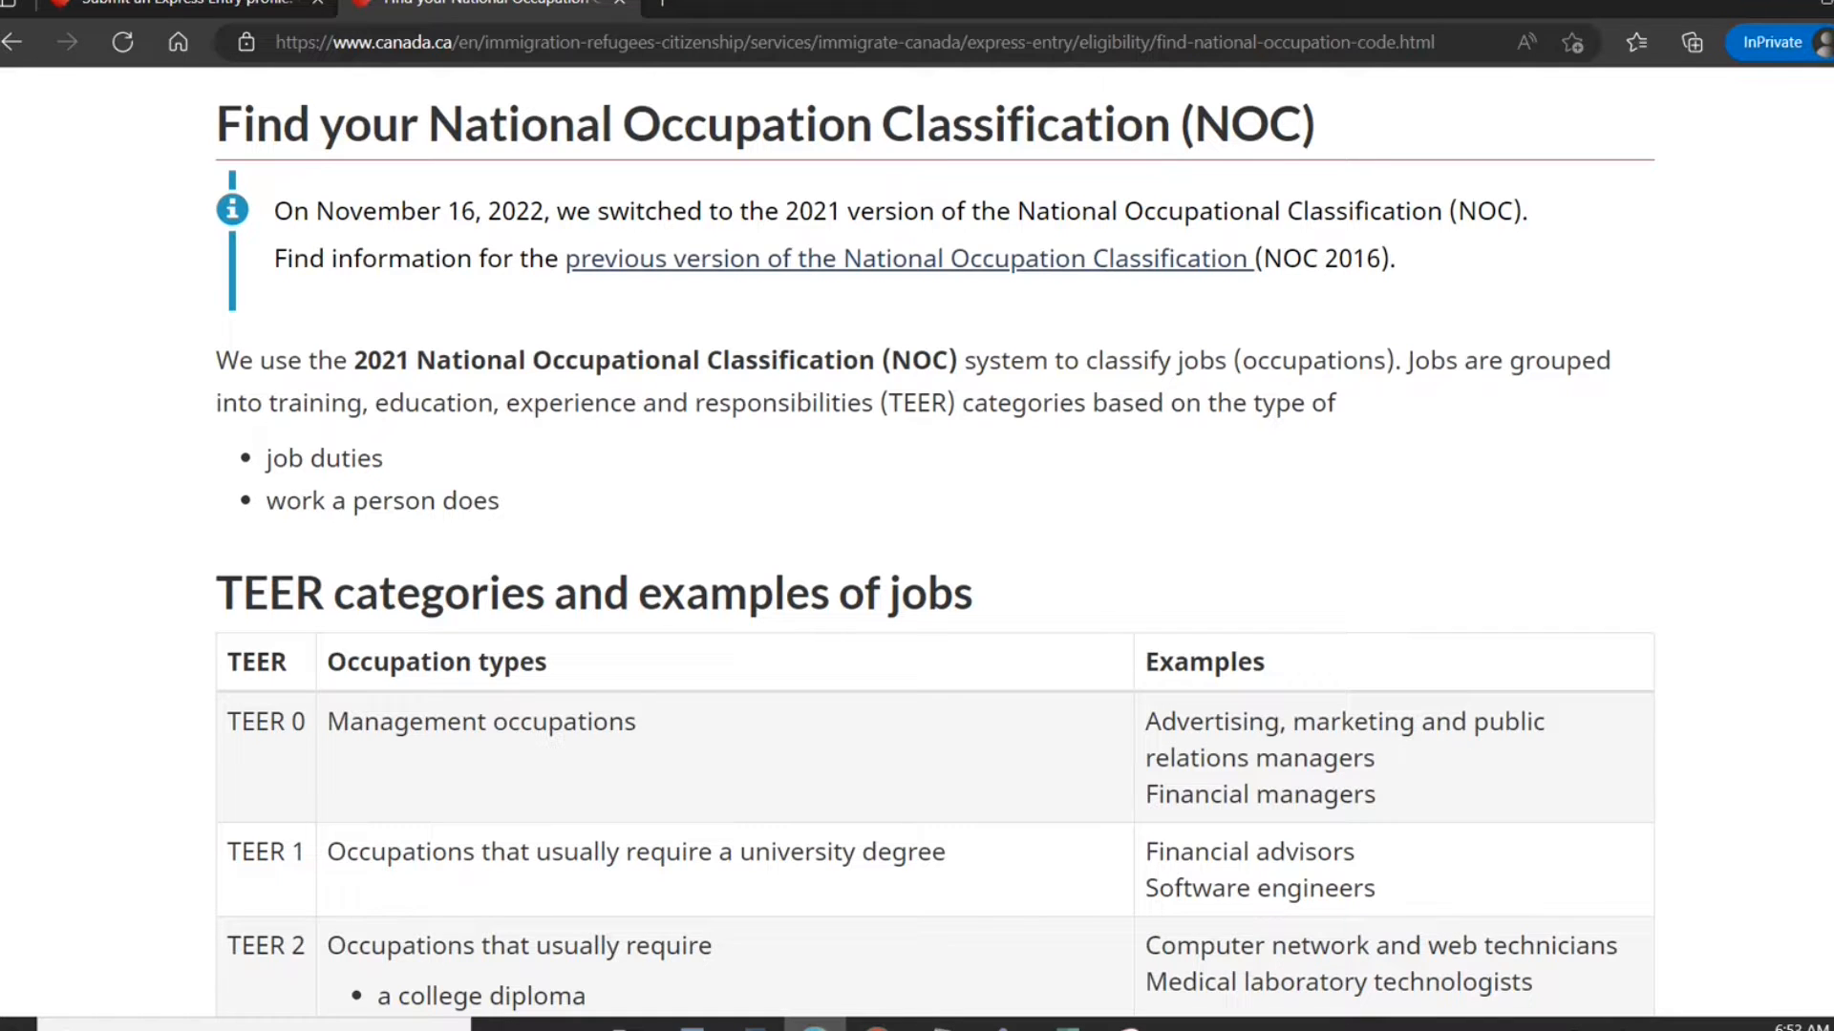
{"action": "scroll", "coordinate": [916, 544], "scroll_direction": "down", "scroll_amount": 4}
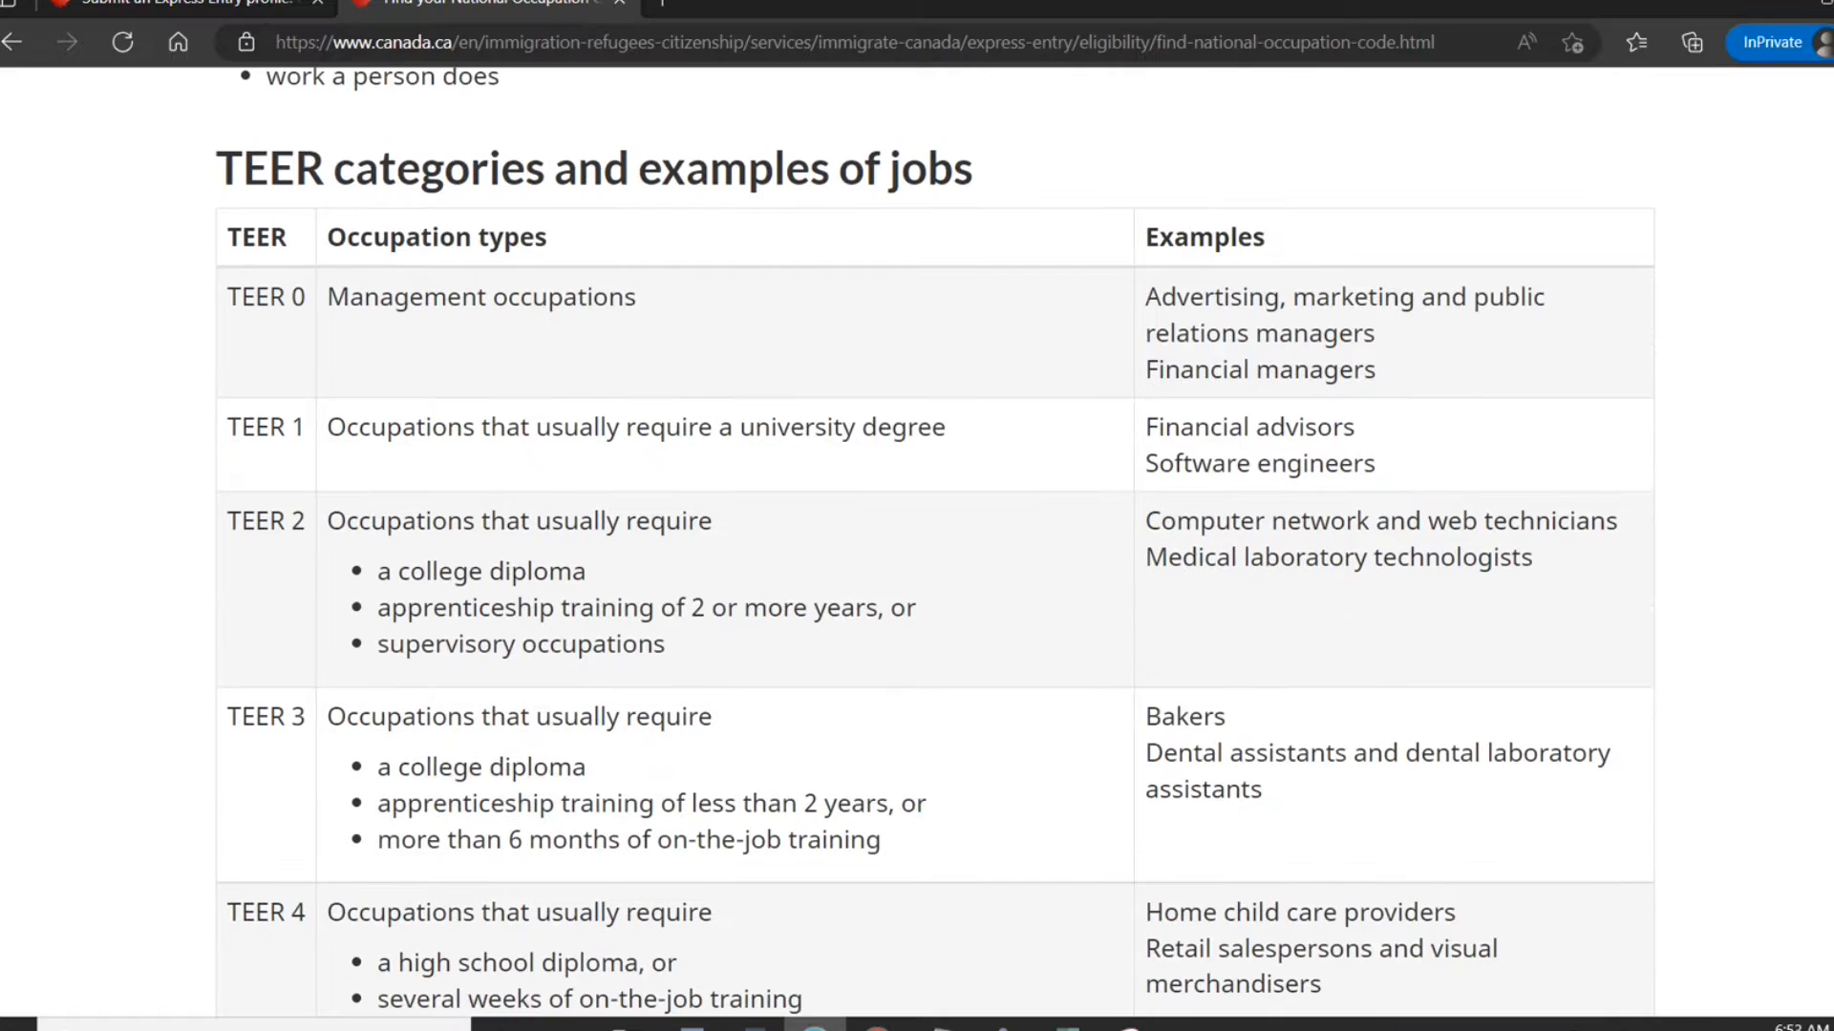
{"action": "scroll", "coordinate": [1774, 443], "scroll_direction": "down", "scroll_amount": 2}
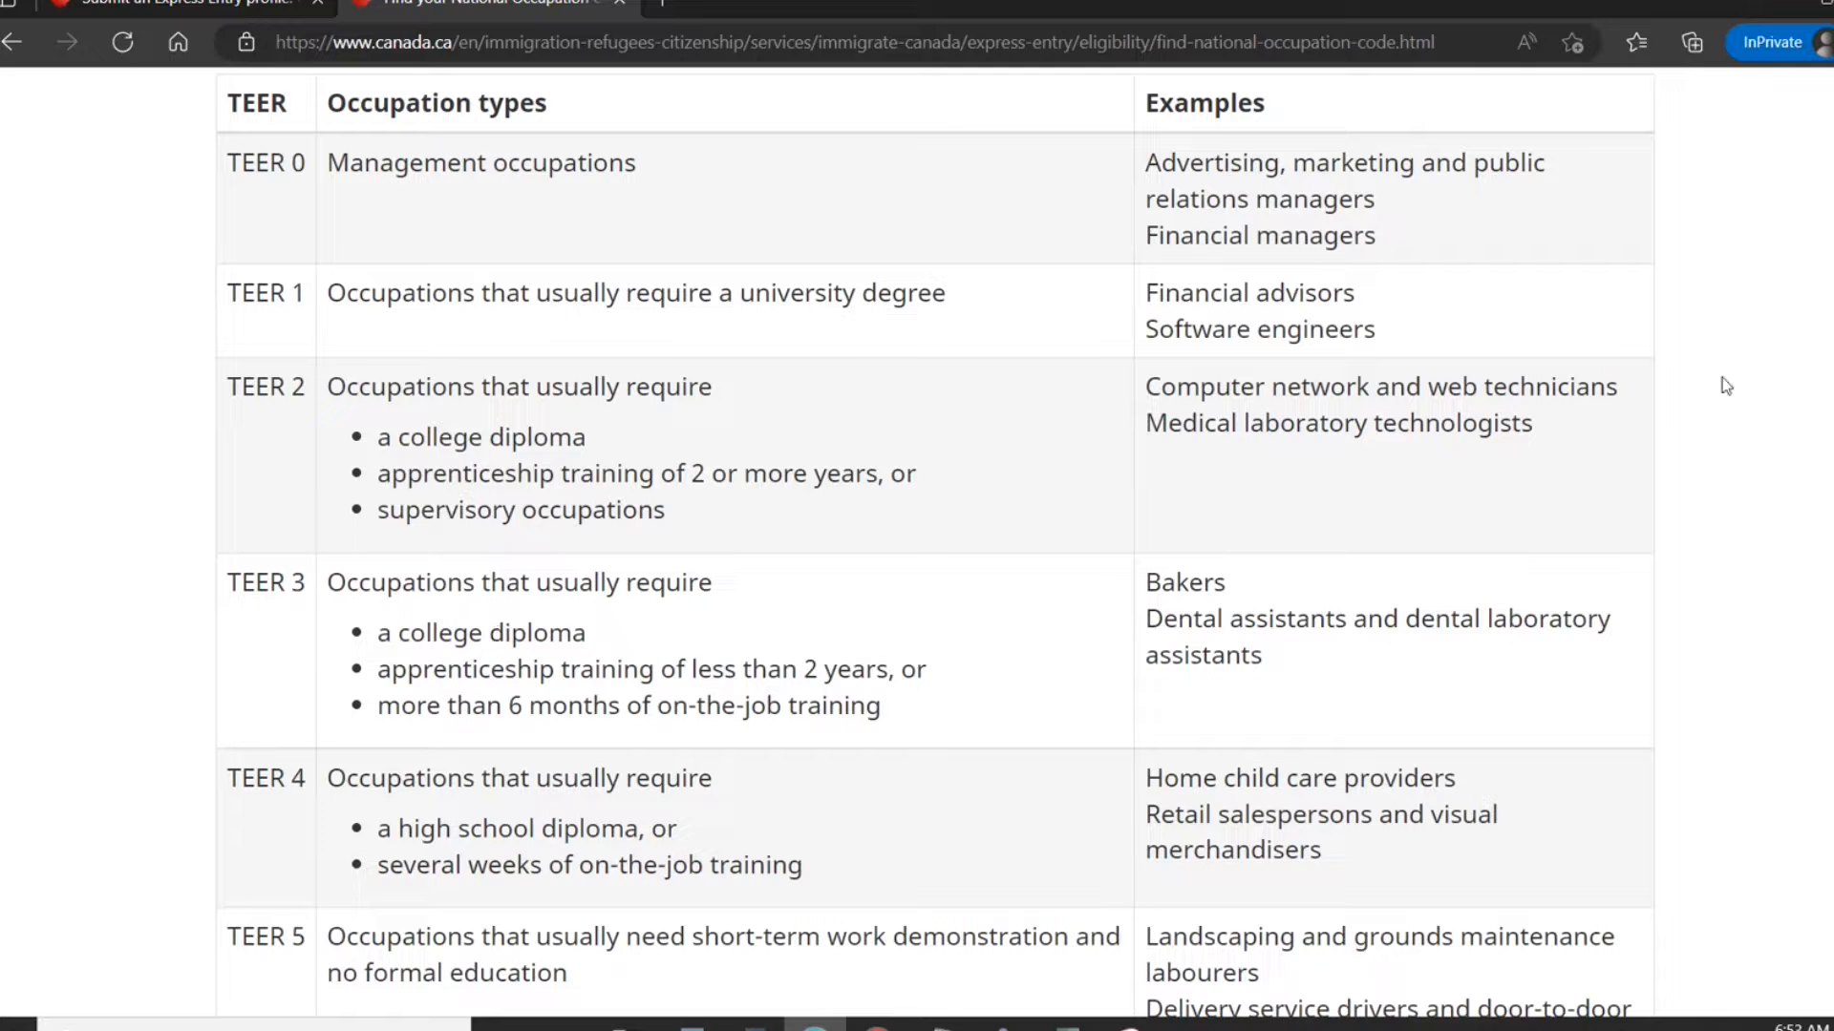
{"action": "scroll", "coordinate": [917, 544], "scroll_direction": "down", "scroll_amount": 4}
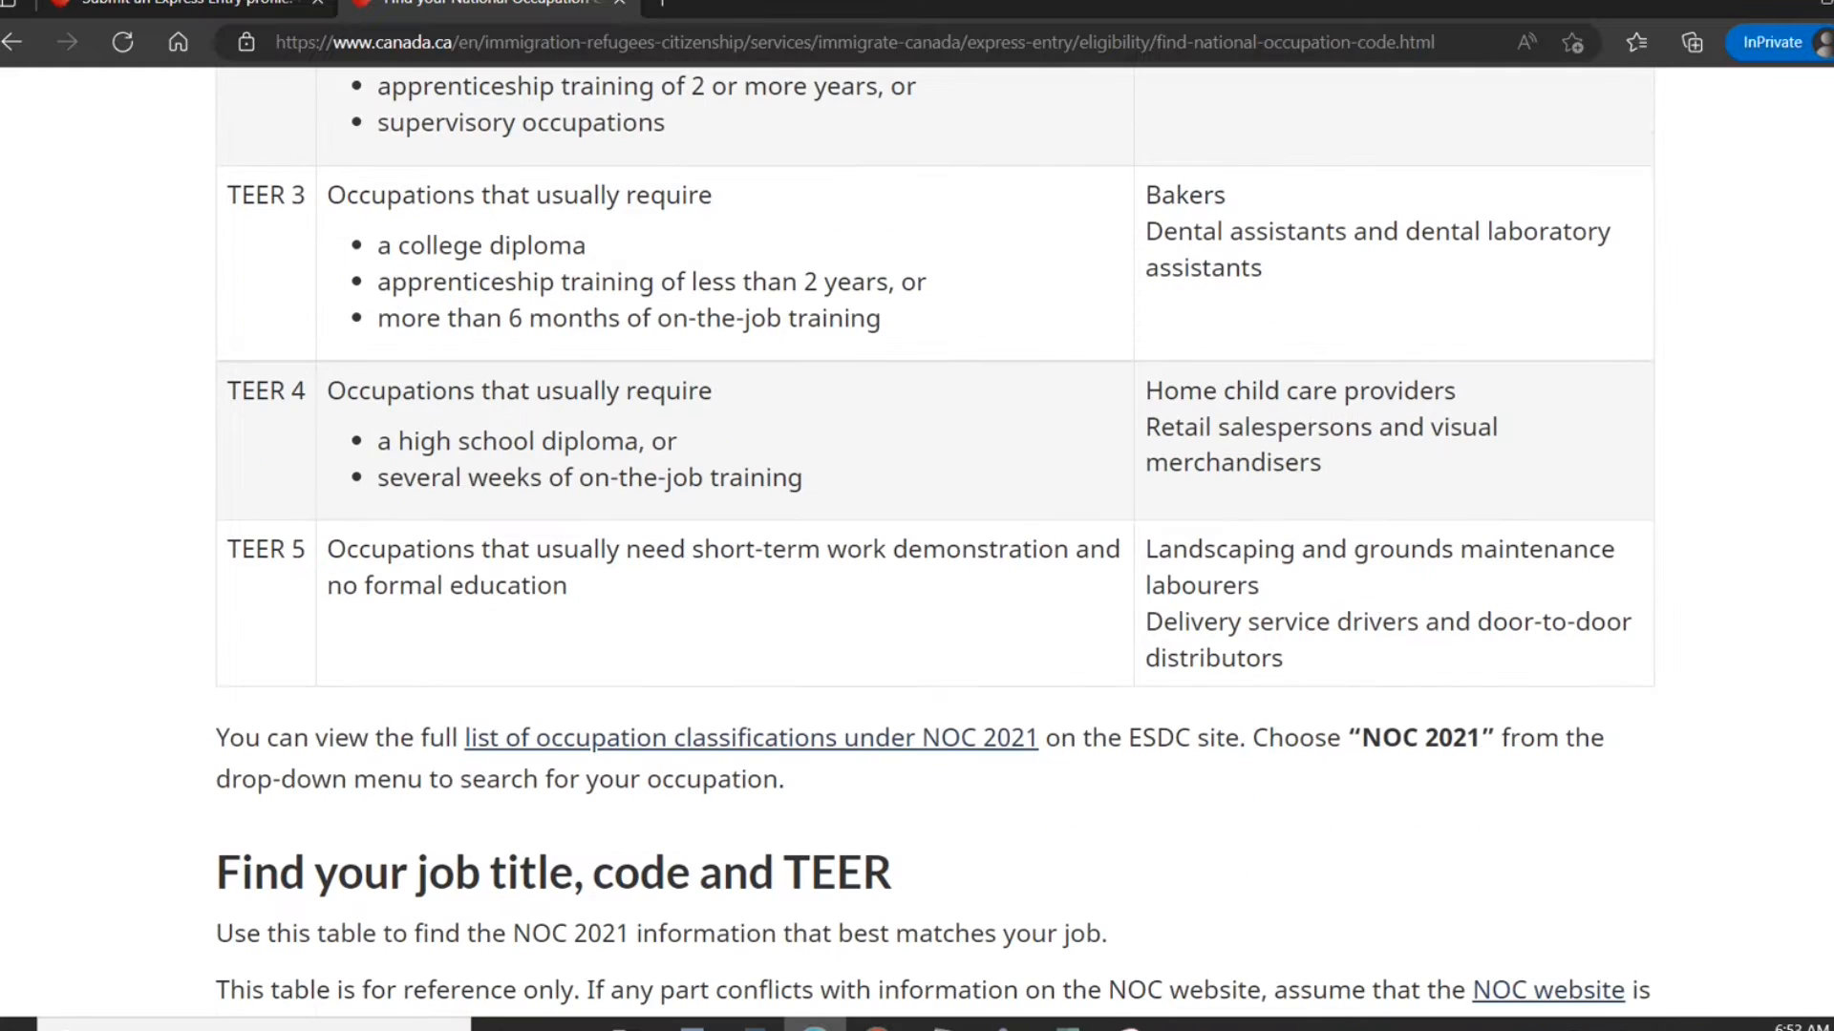
{"action": "scroll", "coordinate": [1173, 535], "scroll_direction": "up", "scroll_amount": 6}
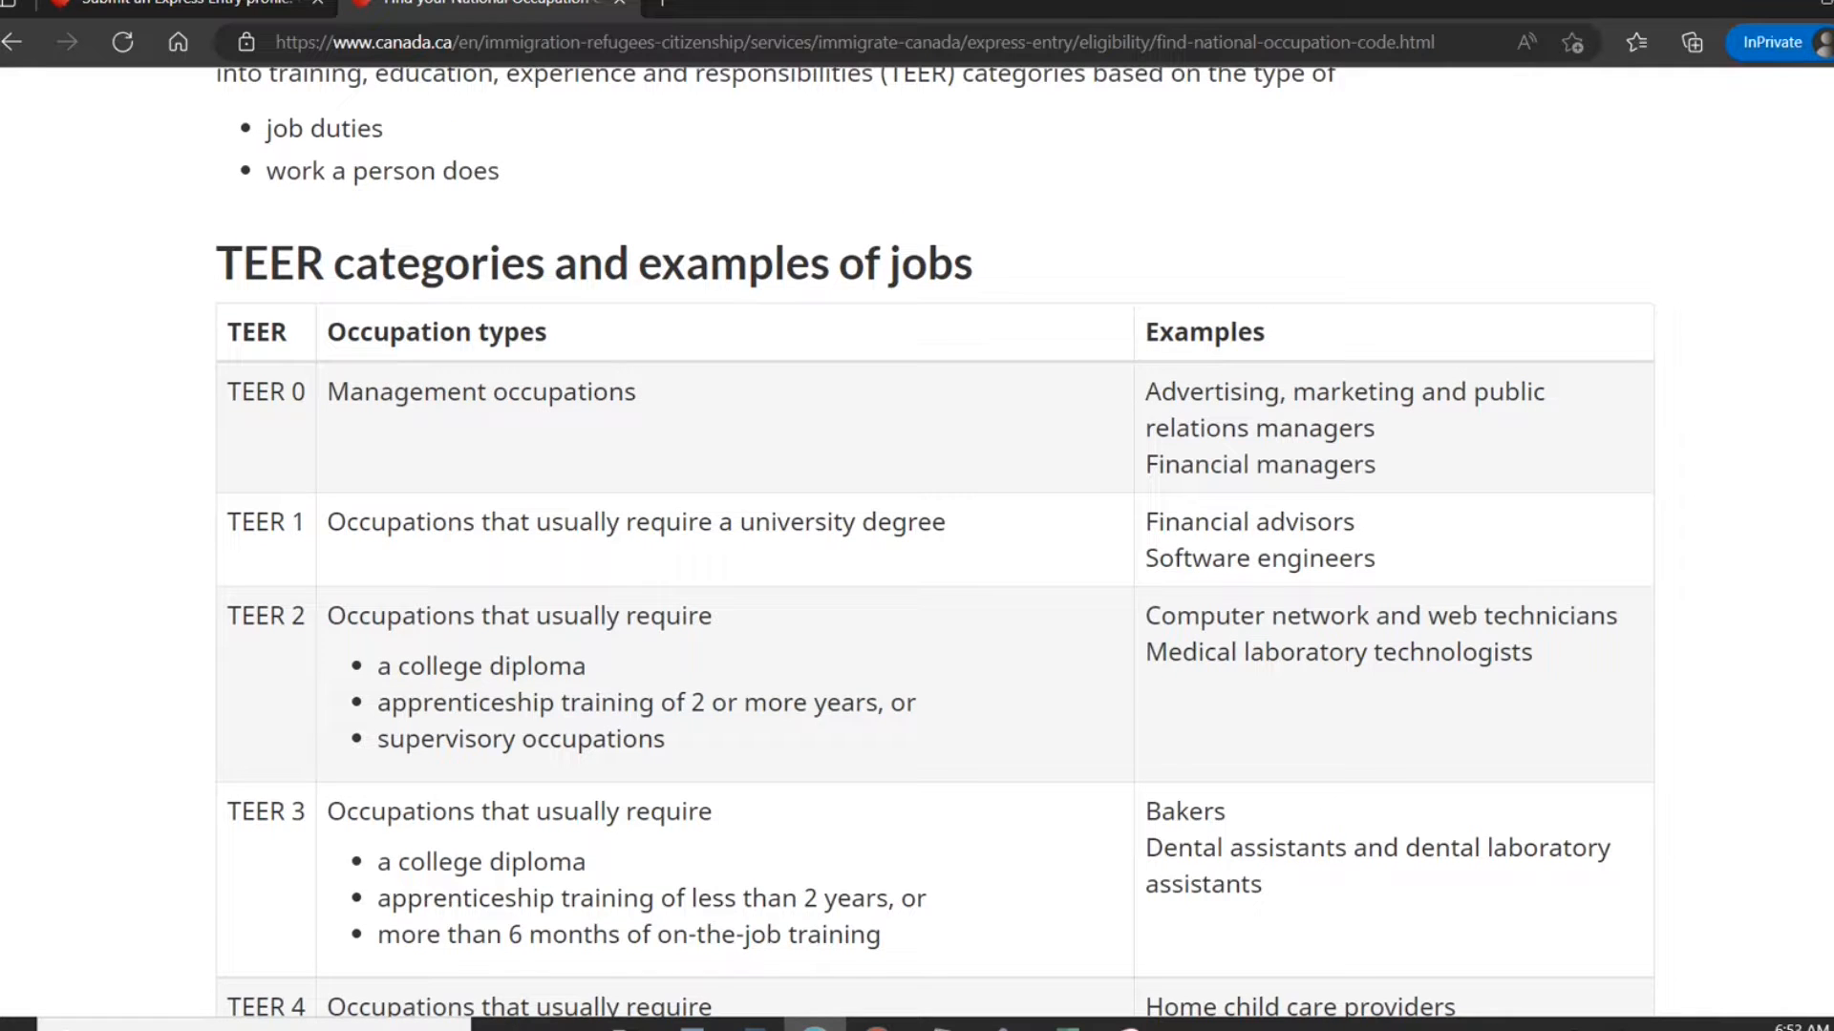
{"action": "scroll", "coordinate": [916, 544], "scroll_direction": "down", "scroll_amount": 5}
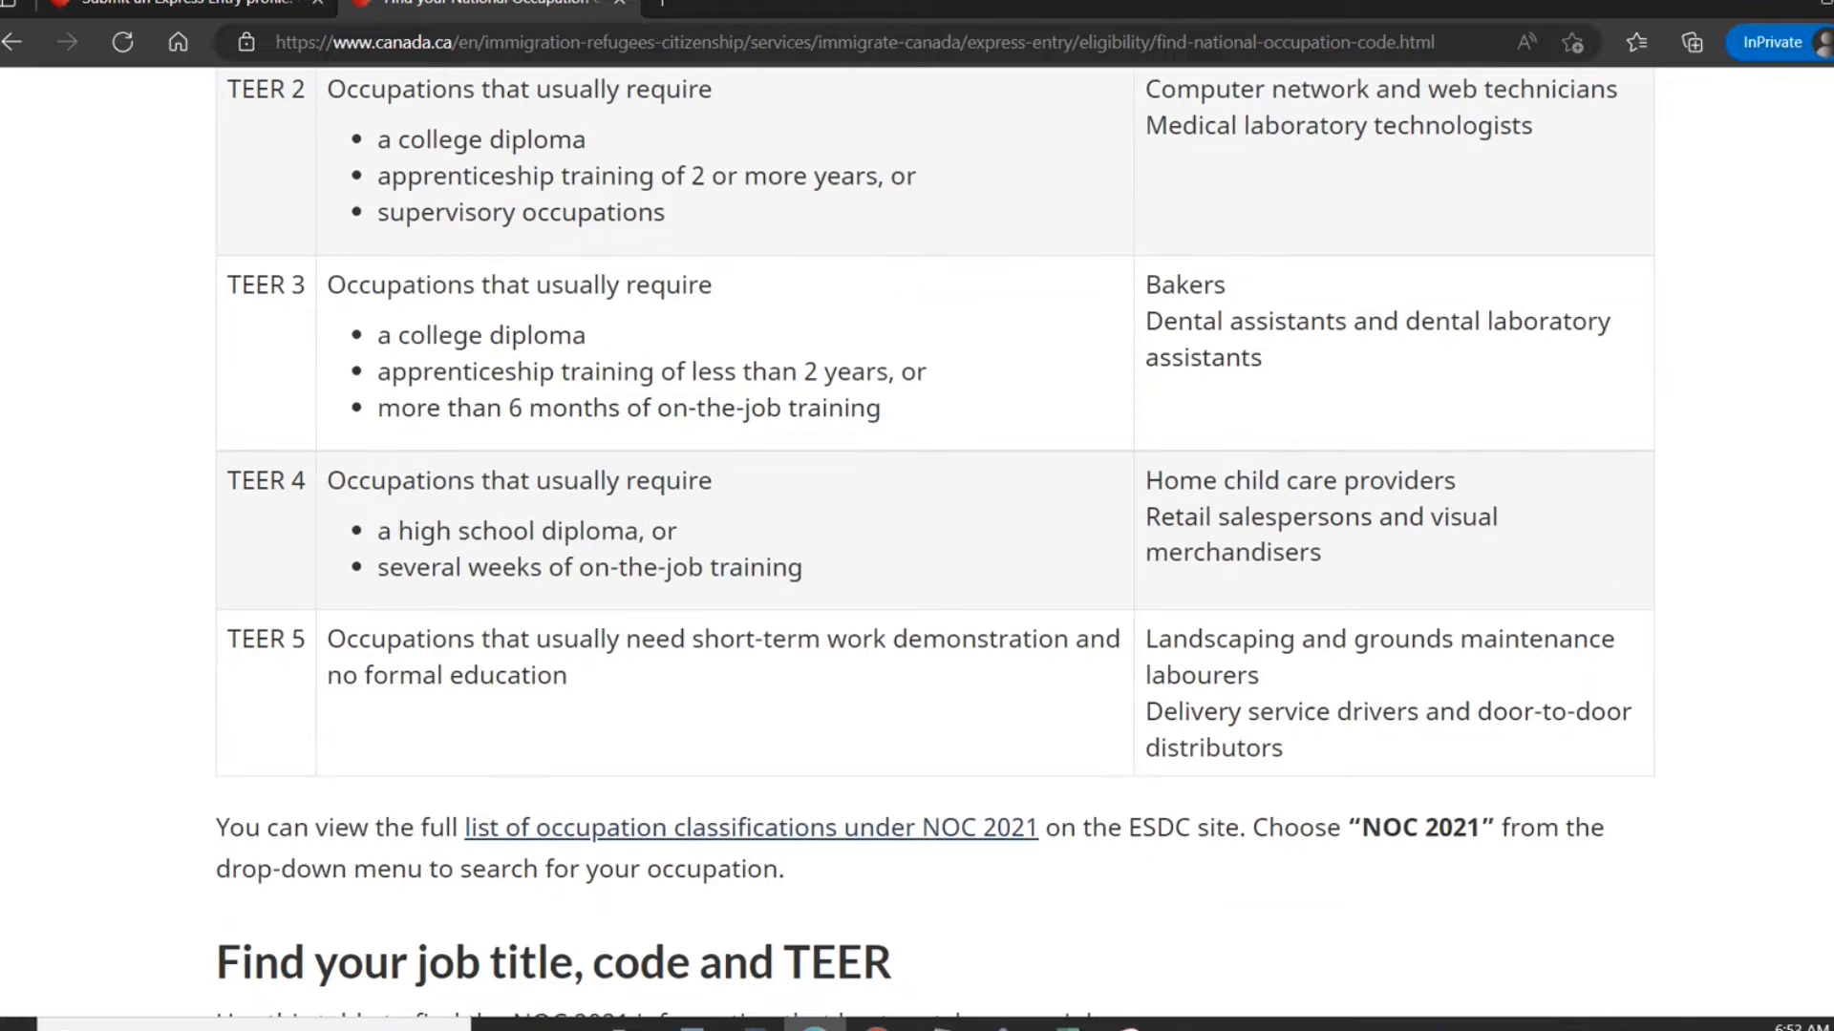
{"action": "scroll", "coordinate": [917, 544], "scroll_direction": "down", "scroll_amount": 7}
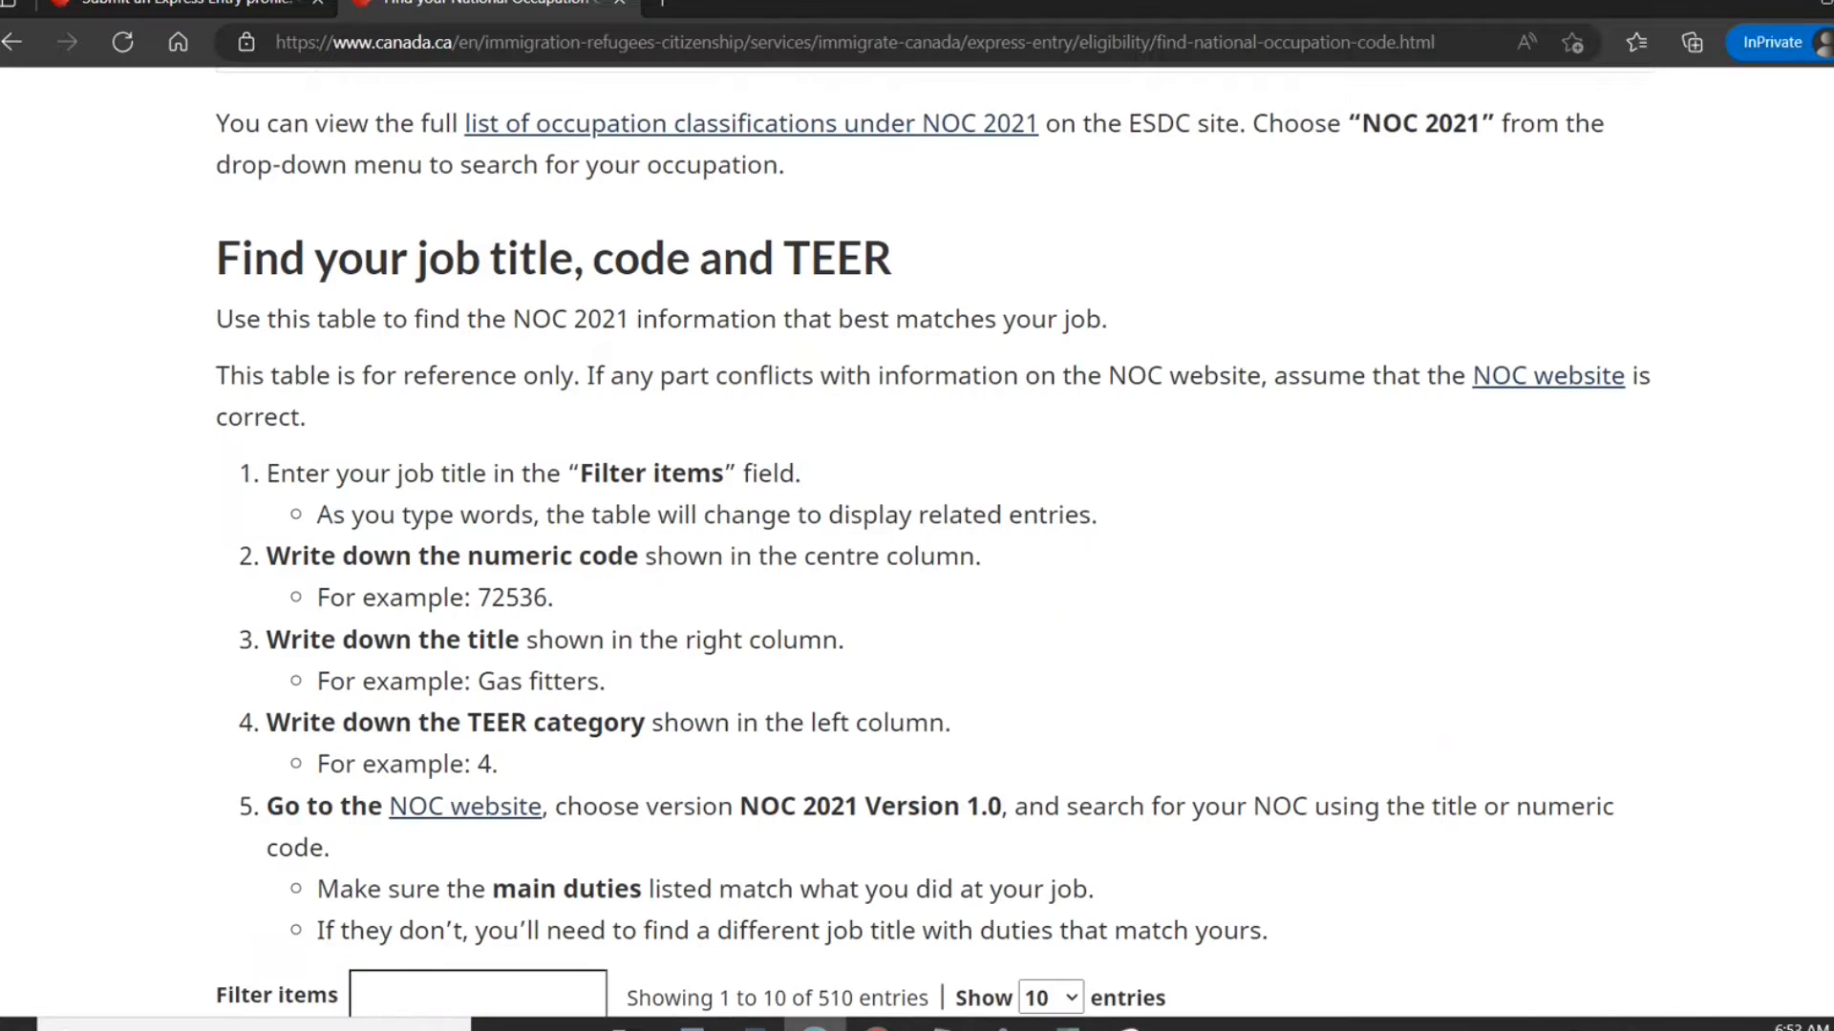
{"action": "scroll", "coordinate": [916, 545], "scroll_direction": "down", "scroll_amount": 2}
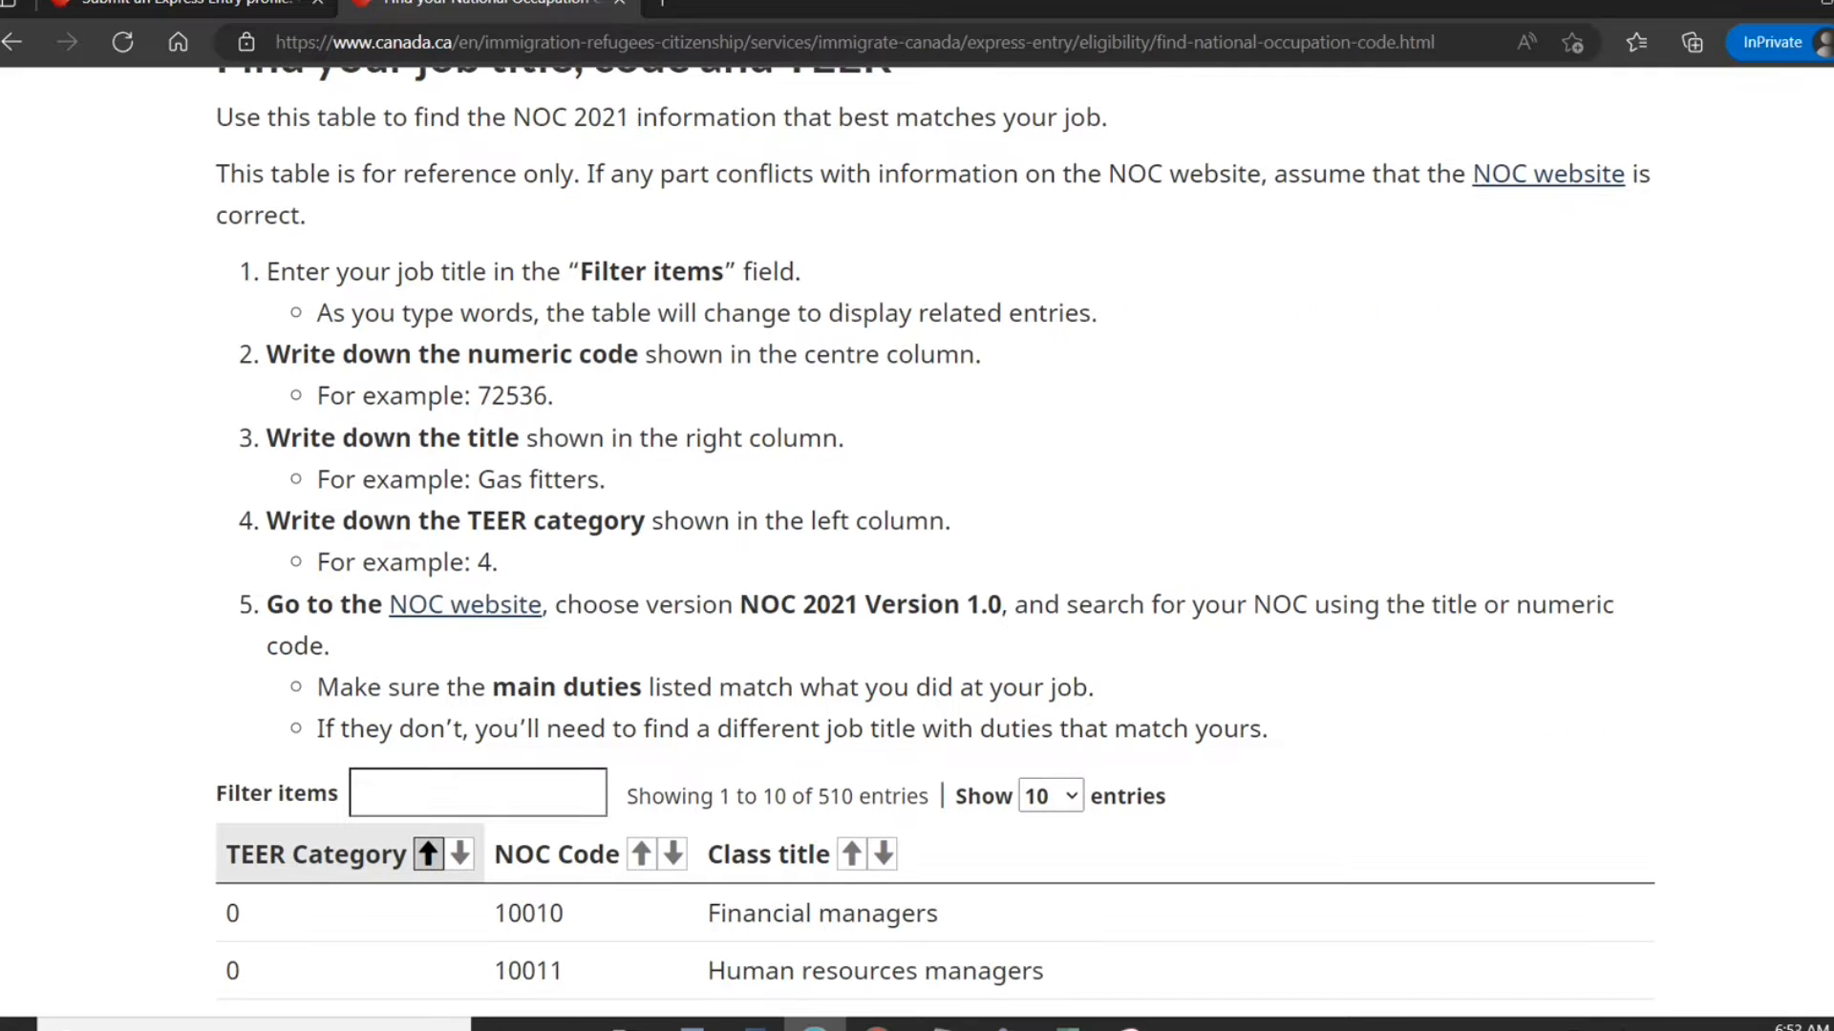
{"action": "scroll", "coordinate": [917, 544], "scroll_direction": "down", "scroll_amount": 1}
{"action": "scroll", "coordinate": [1826, 659], "scroll_direction": "down", "scroll_amount": 3}
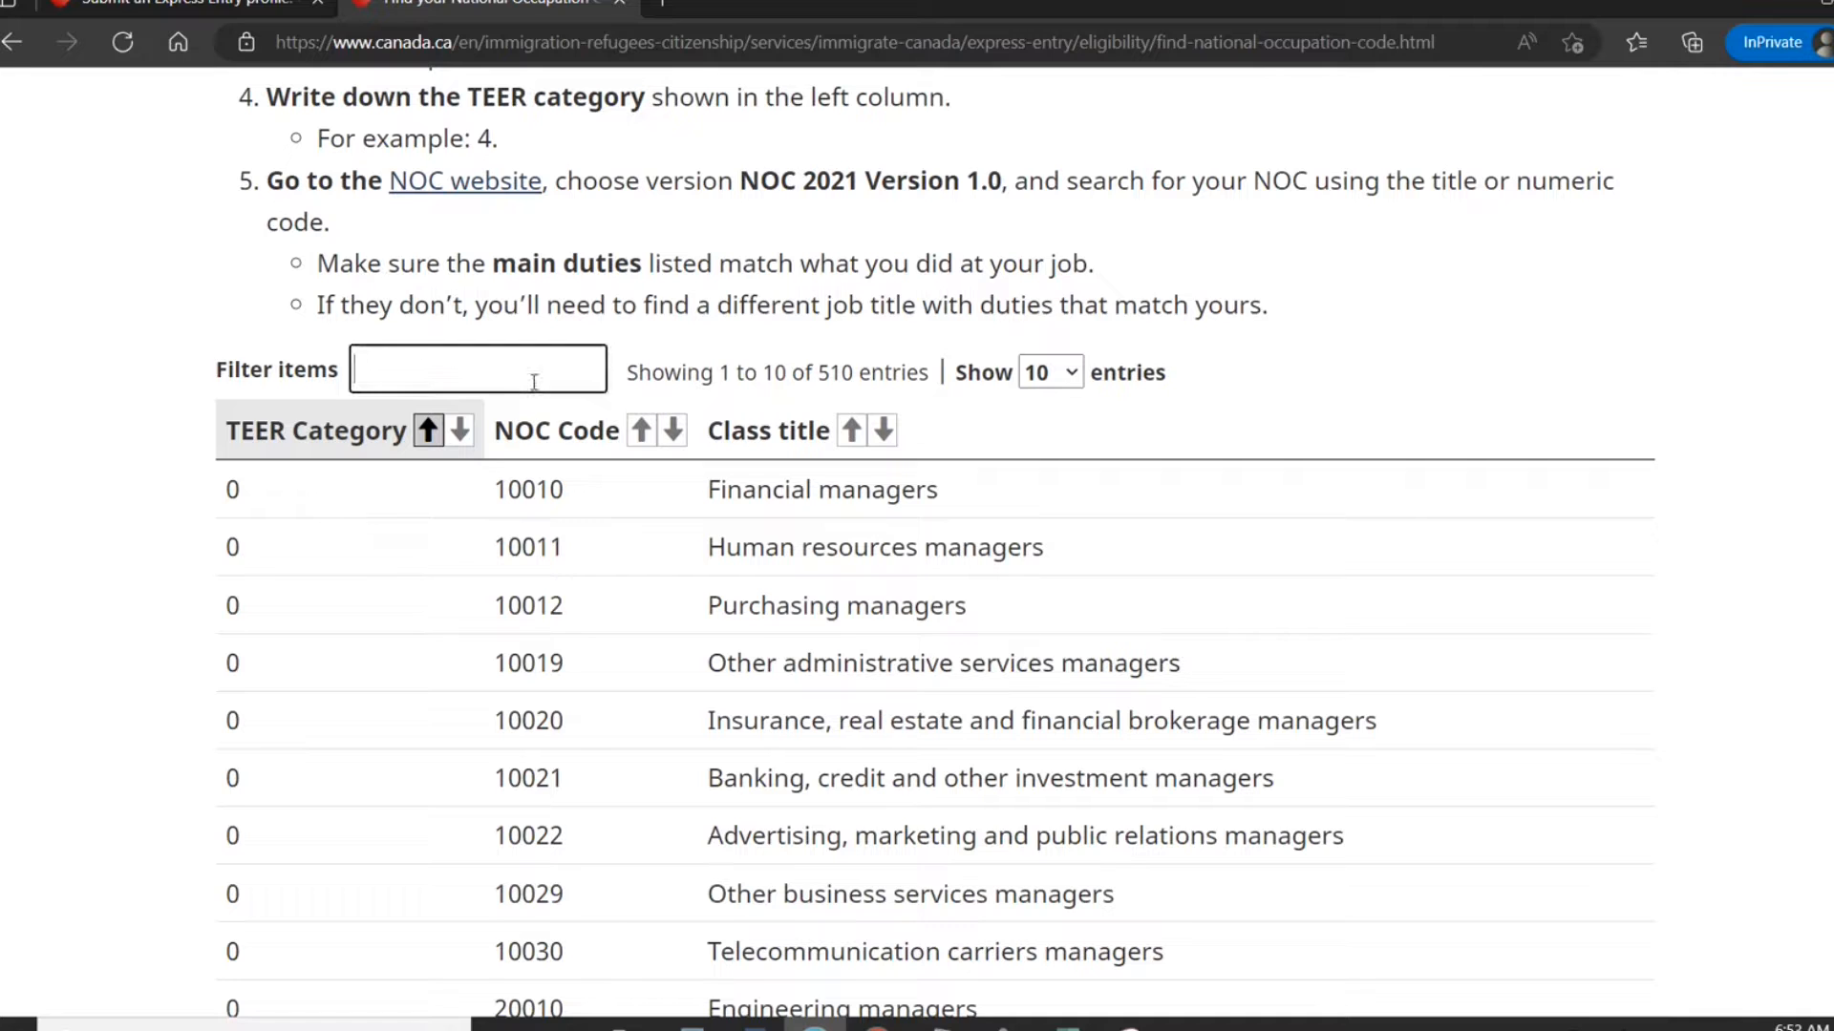
Step: Filter the NOC table by 'programme' to show codes 21230, 21232 and 21234, then return to the top
{"action": "left_click", "coordinate": [534, 382]}
{"action": "type", "text": "progra"}
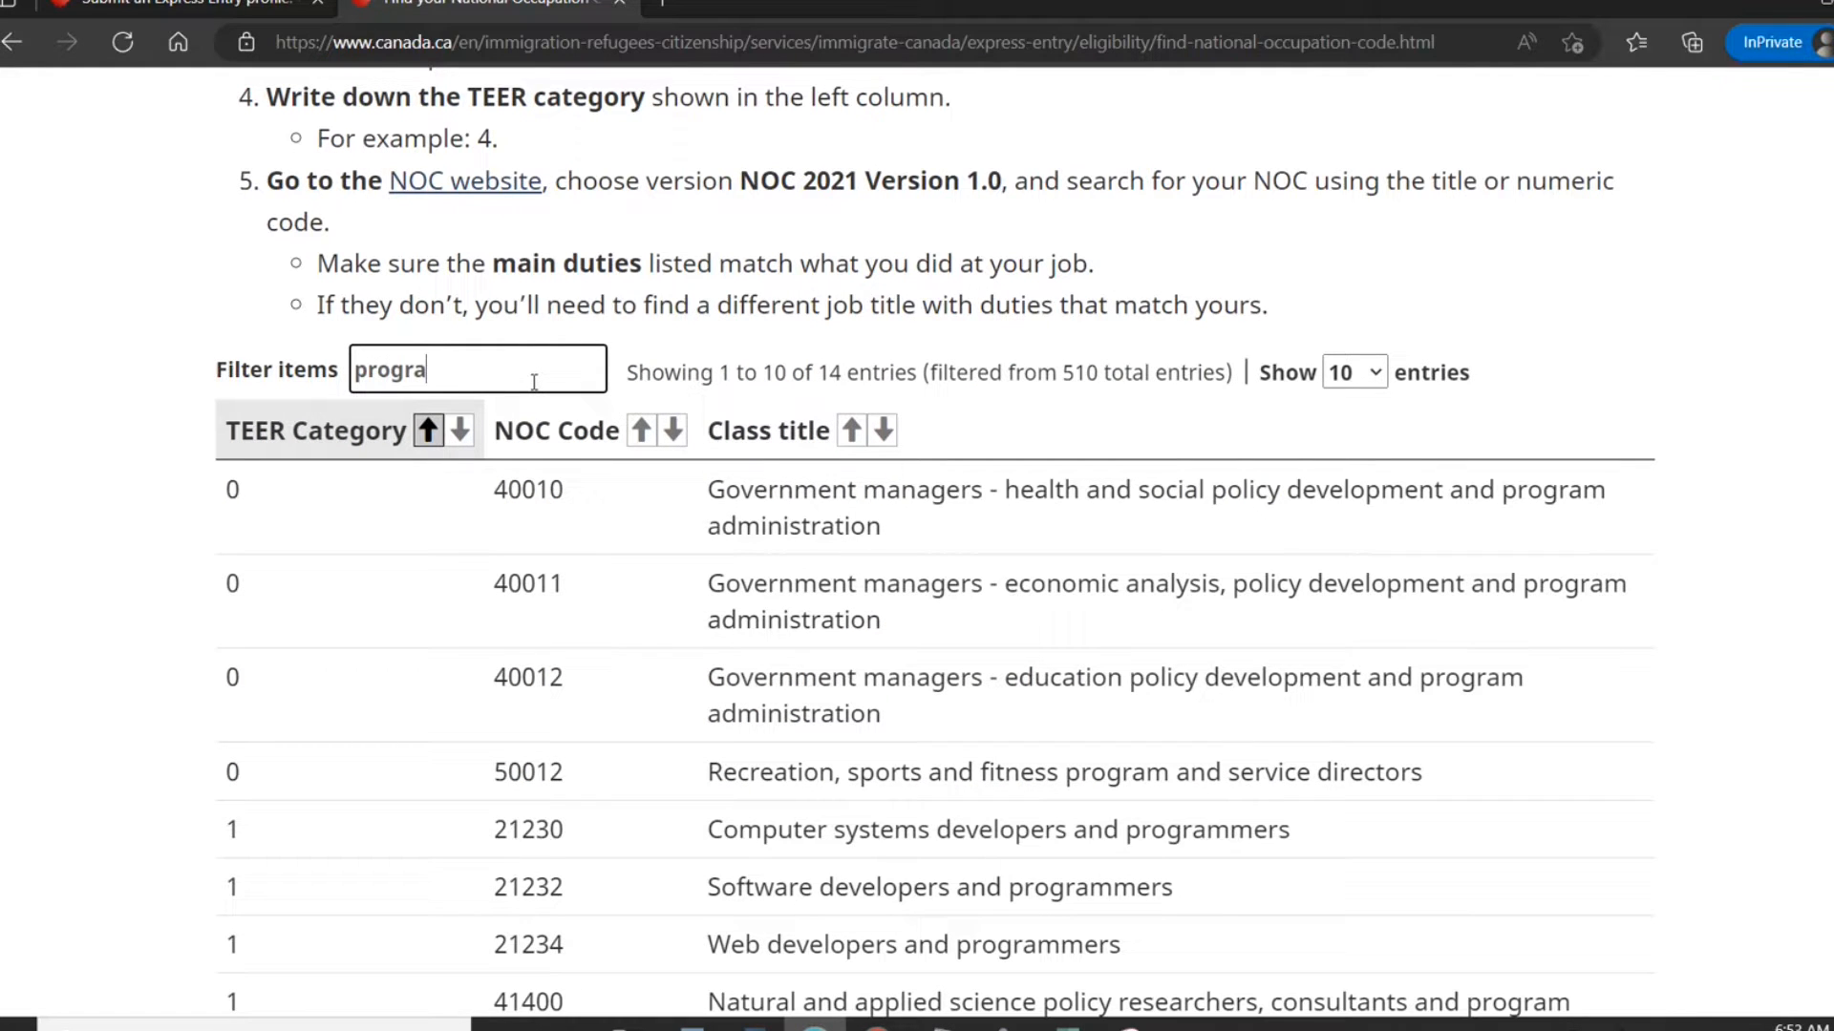
{"action": "type", "text": "mme"}
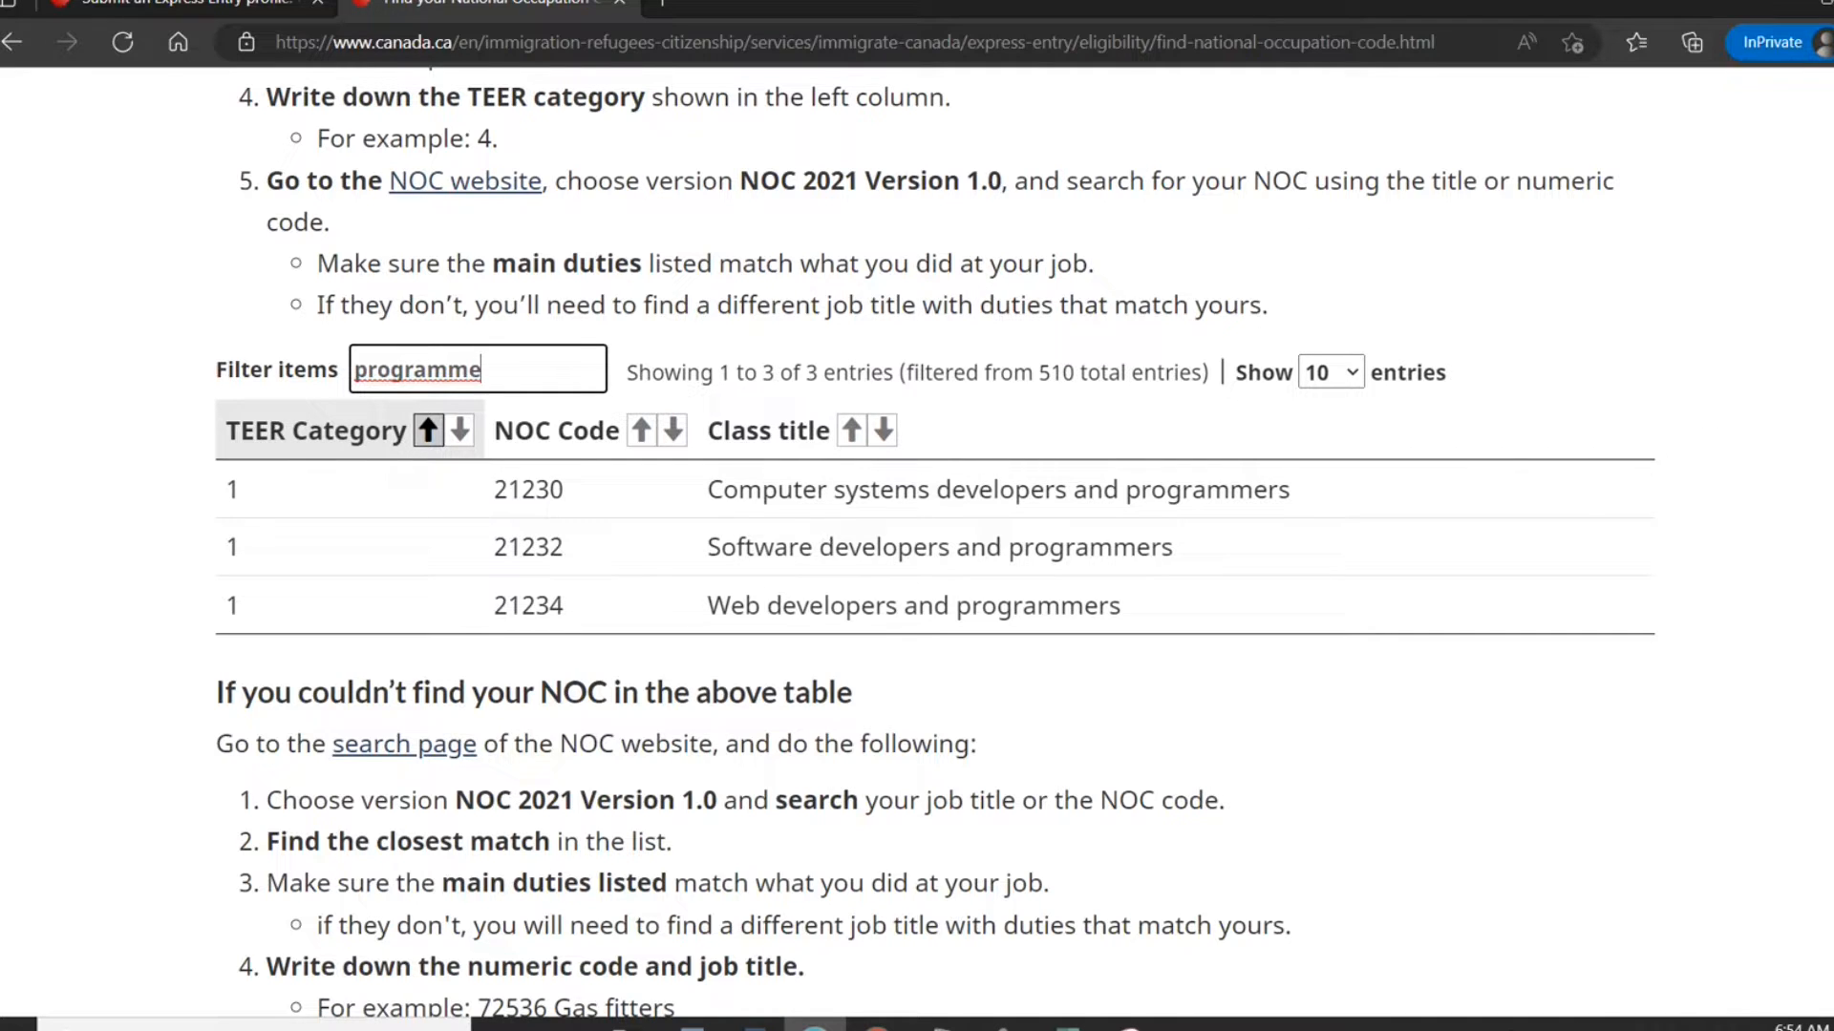
{"action": "scroll", "coordinate": [916, 534], "scroll_direction": "up", "scroll_amount": 9}
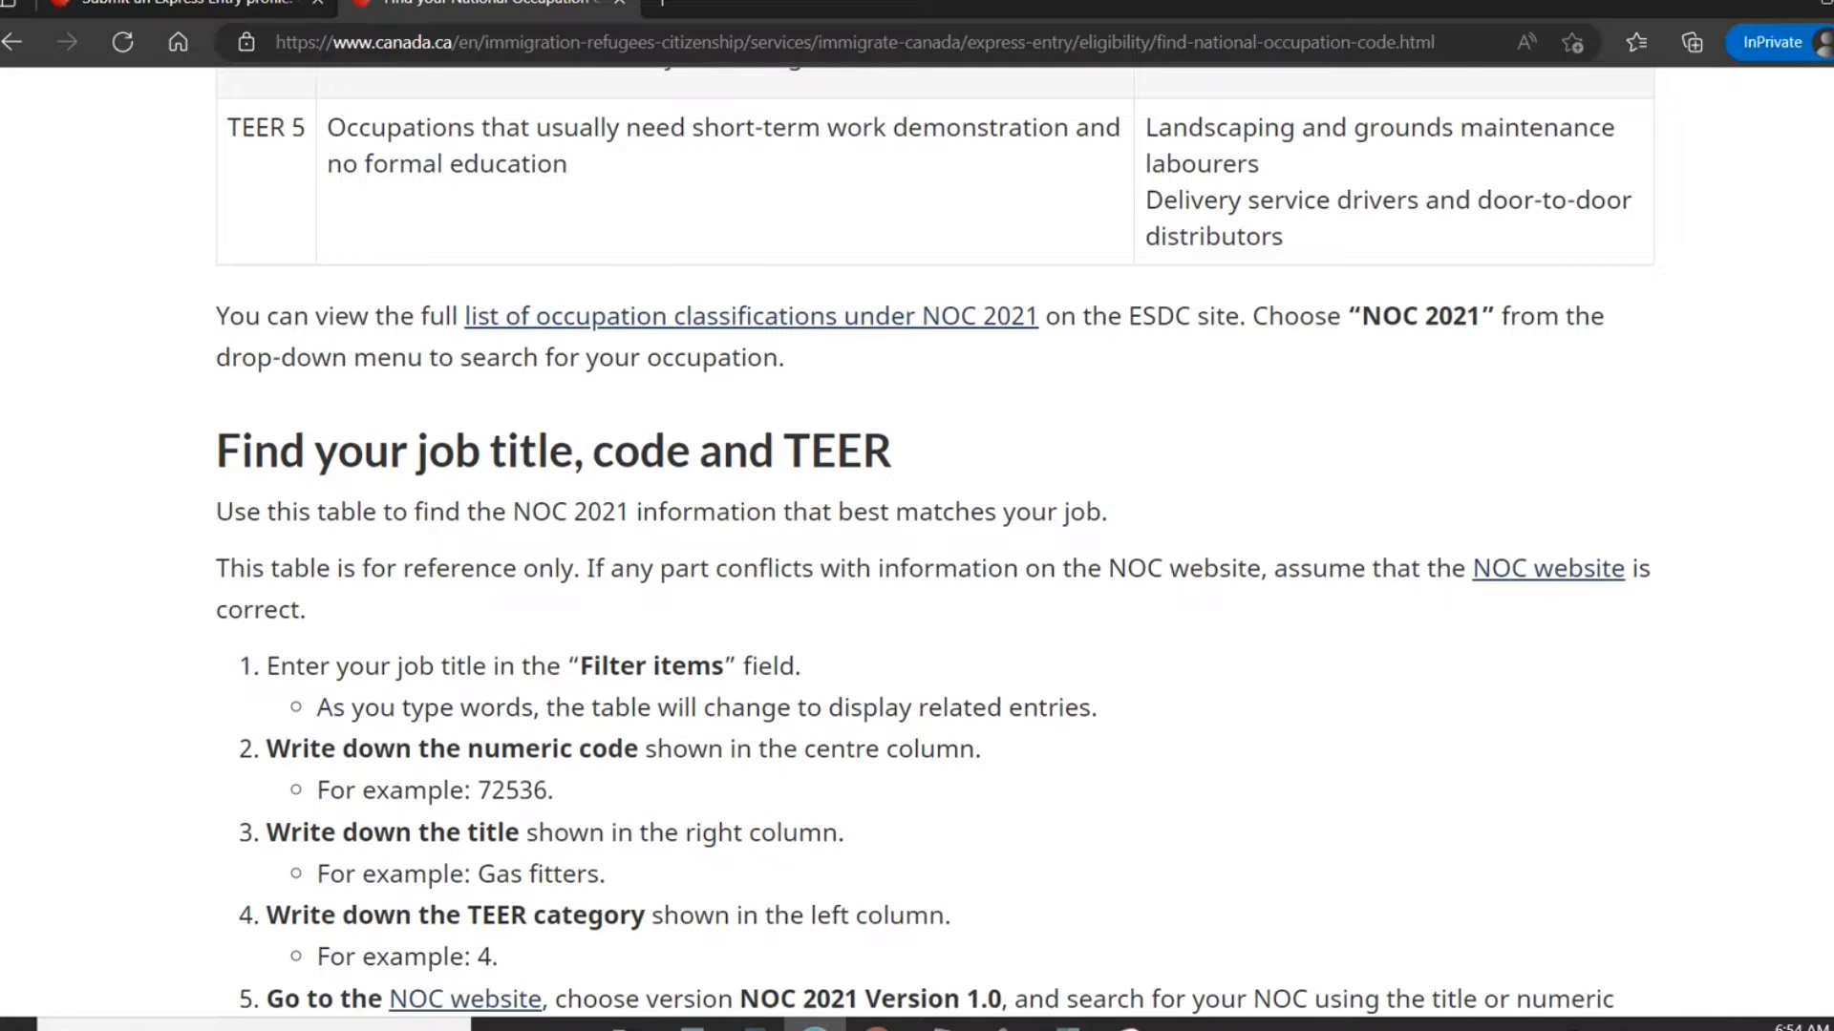
{"action": "scroll", "coordinate": [1828, 25], "scroll_direction": "up", "scroll_amount": 10}
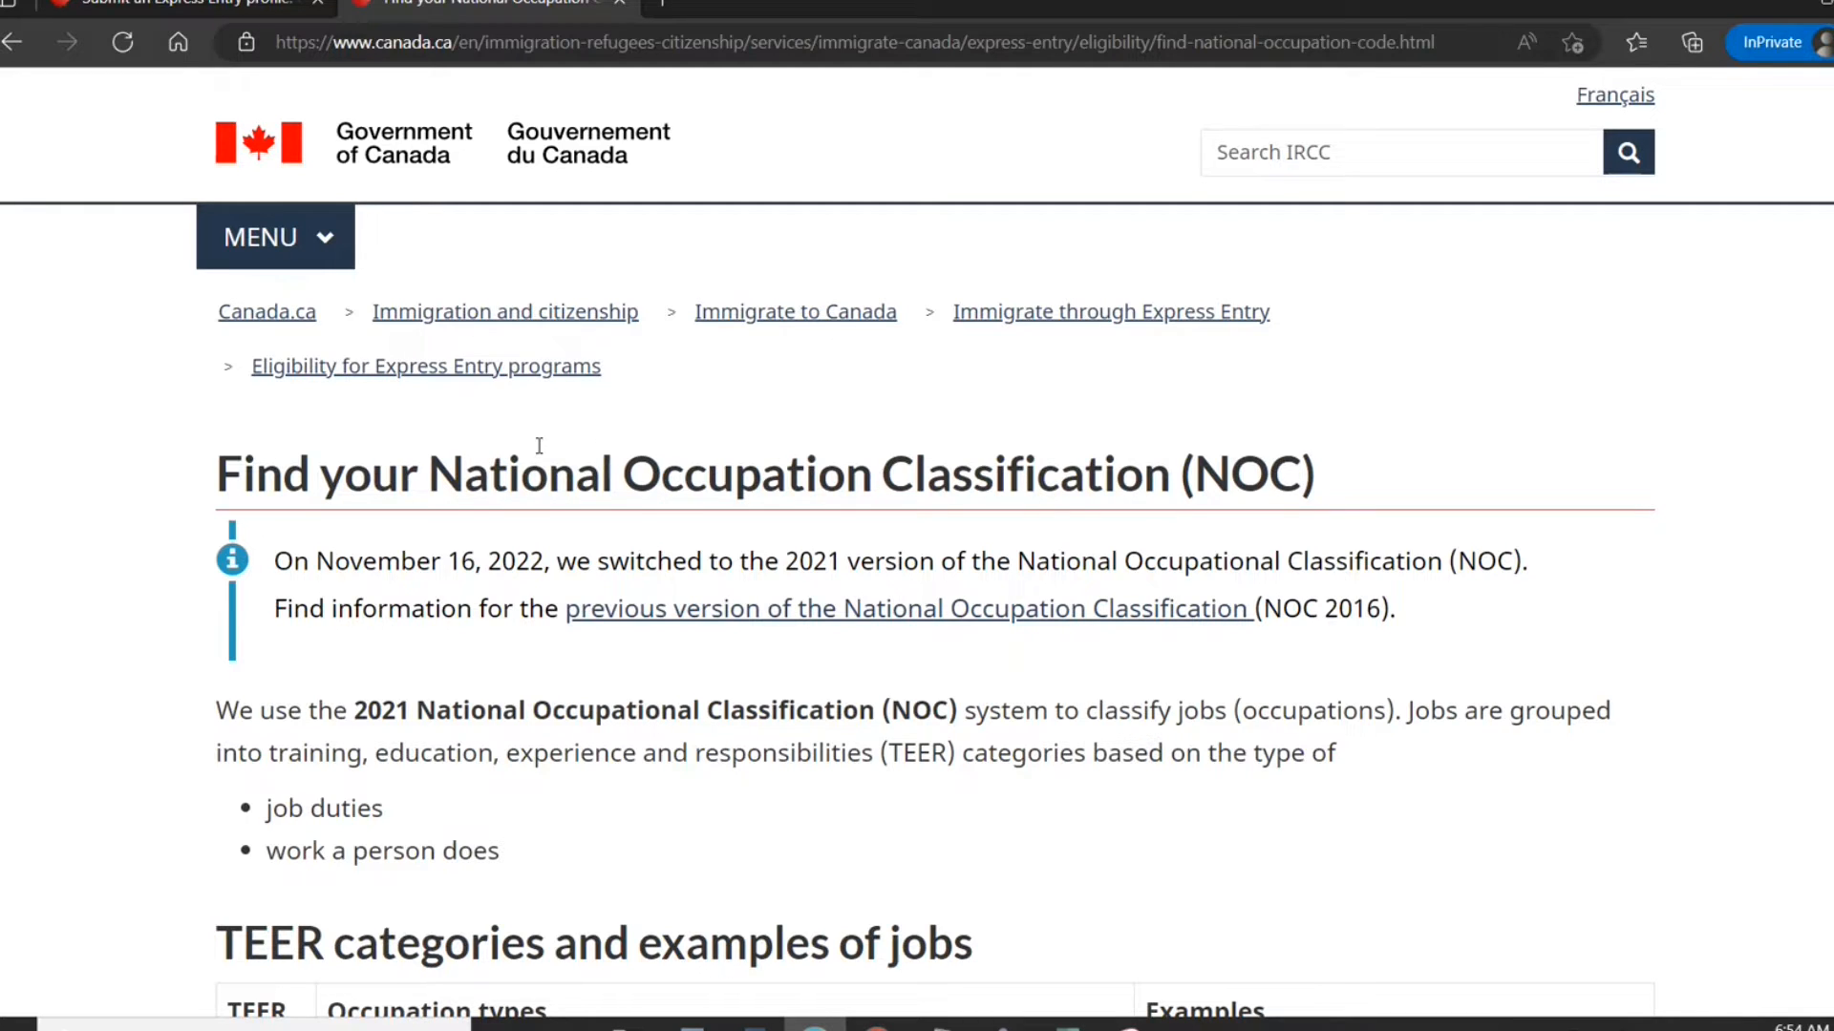
Step: Return to the Submit an Express Entry profile page and follow 'Find out if you're eligible'
{"action": "left_click", "coordinate": [237, 8]}
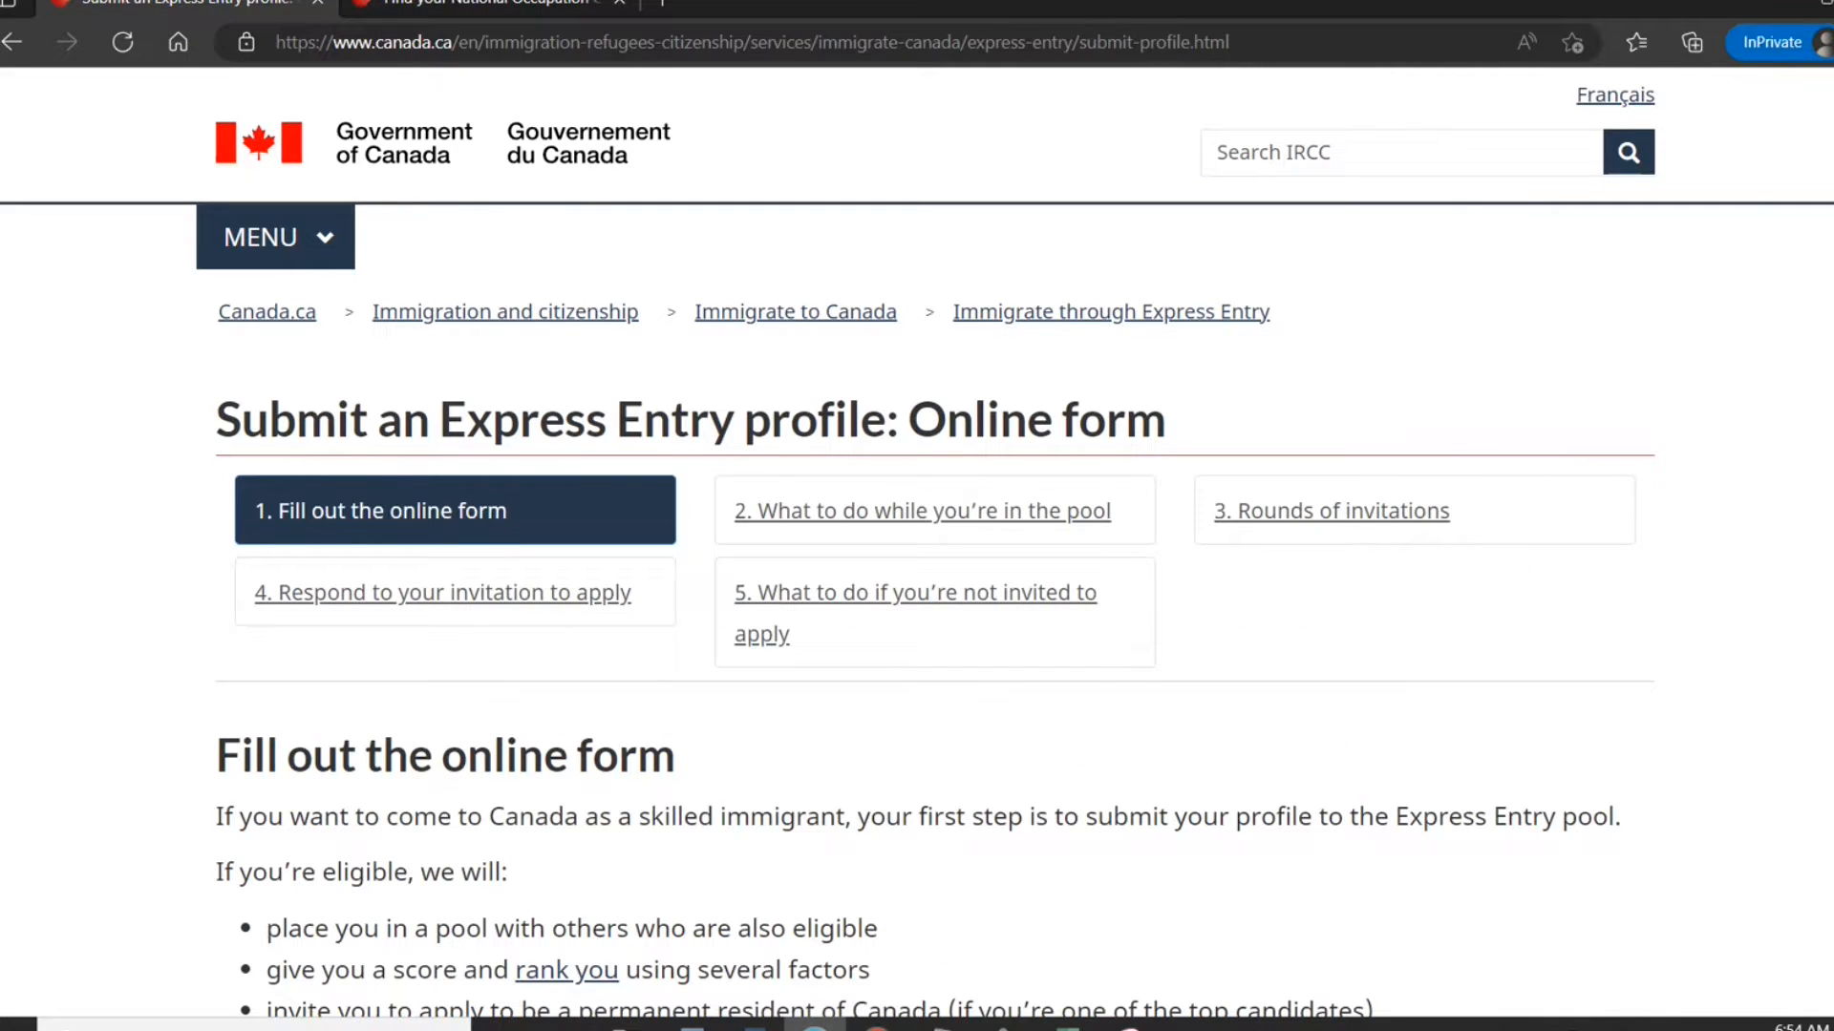
{"action": "scroll", "coordinate": [917, 535], "scroll_direction": "down", "scroll_amount": 5}
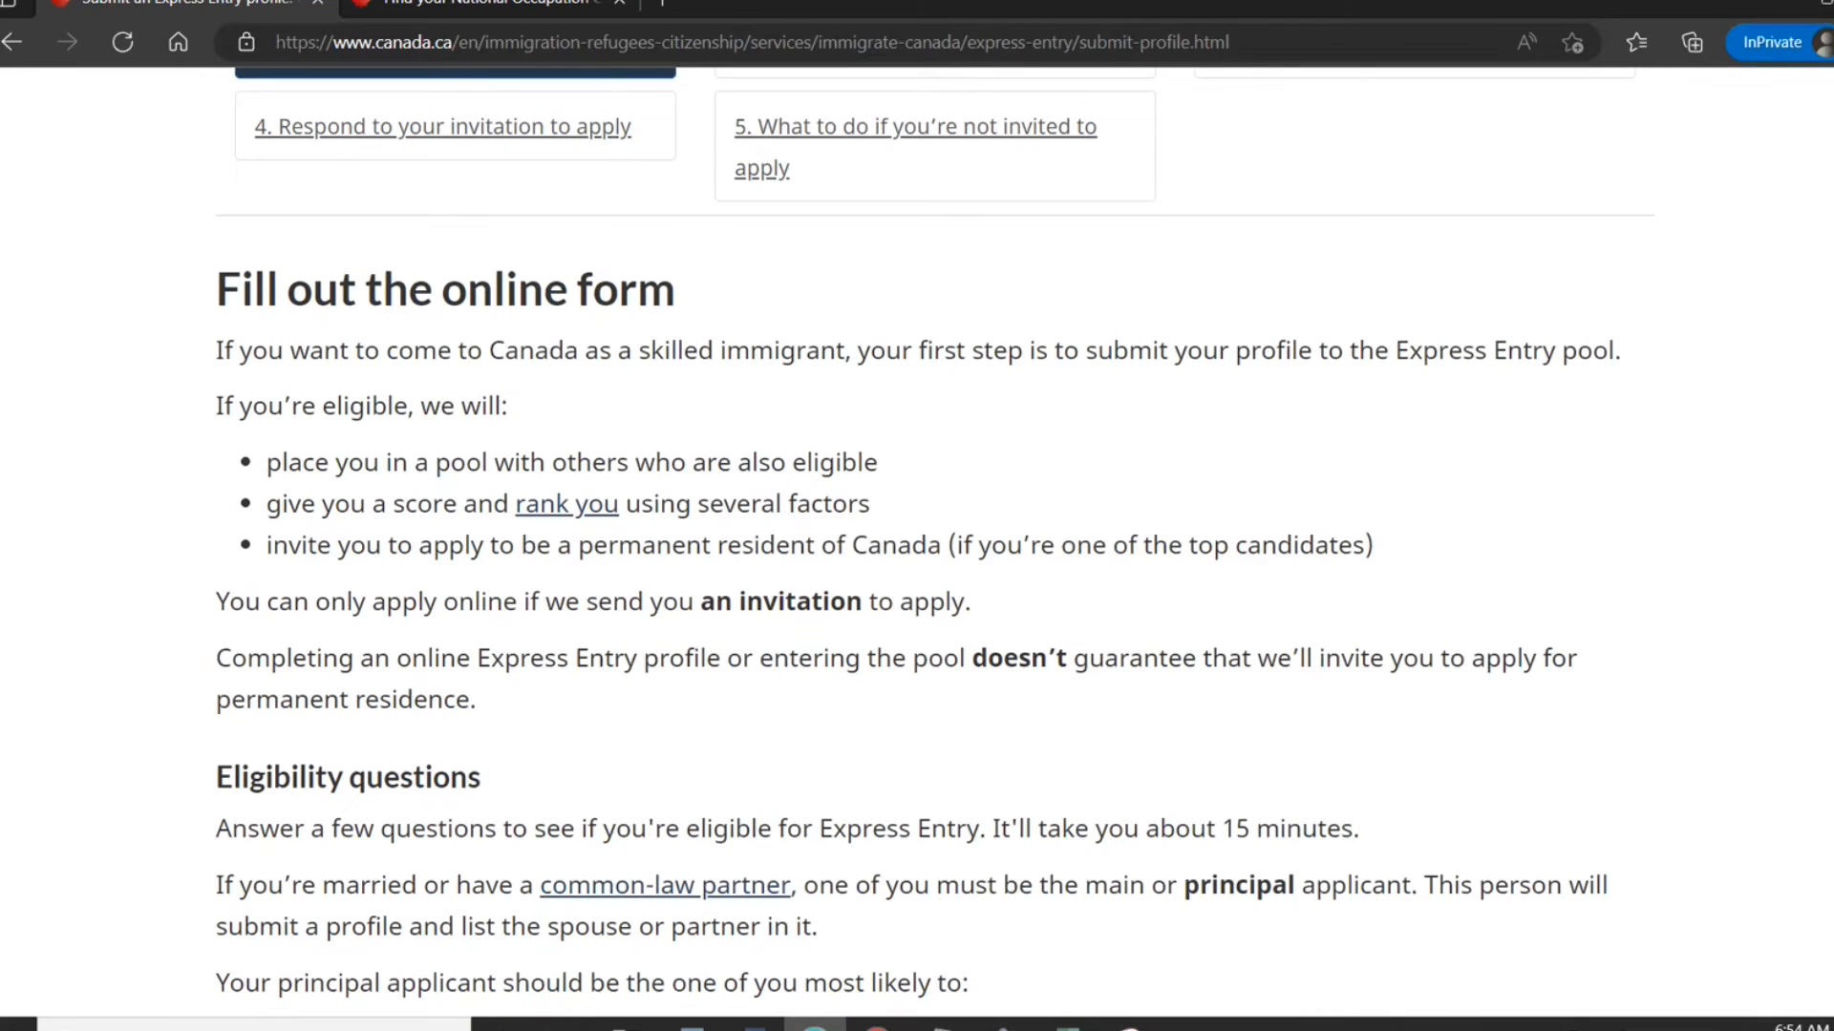
{"action": "scroll", "coordinate": [917, 535], "scroll_direction": "up", "scroll_amount": 2}
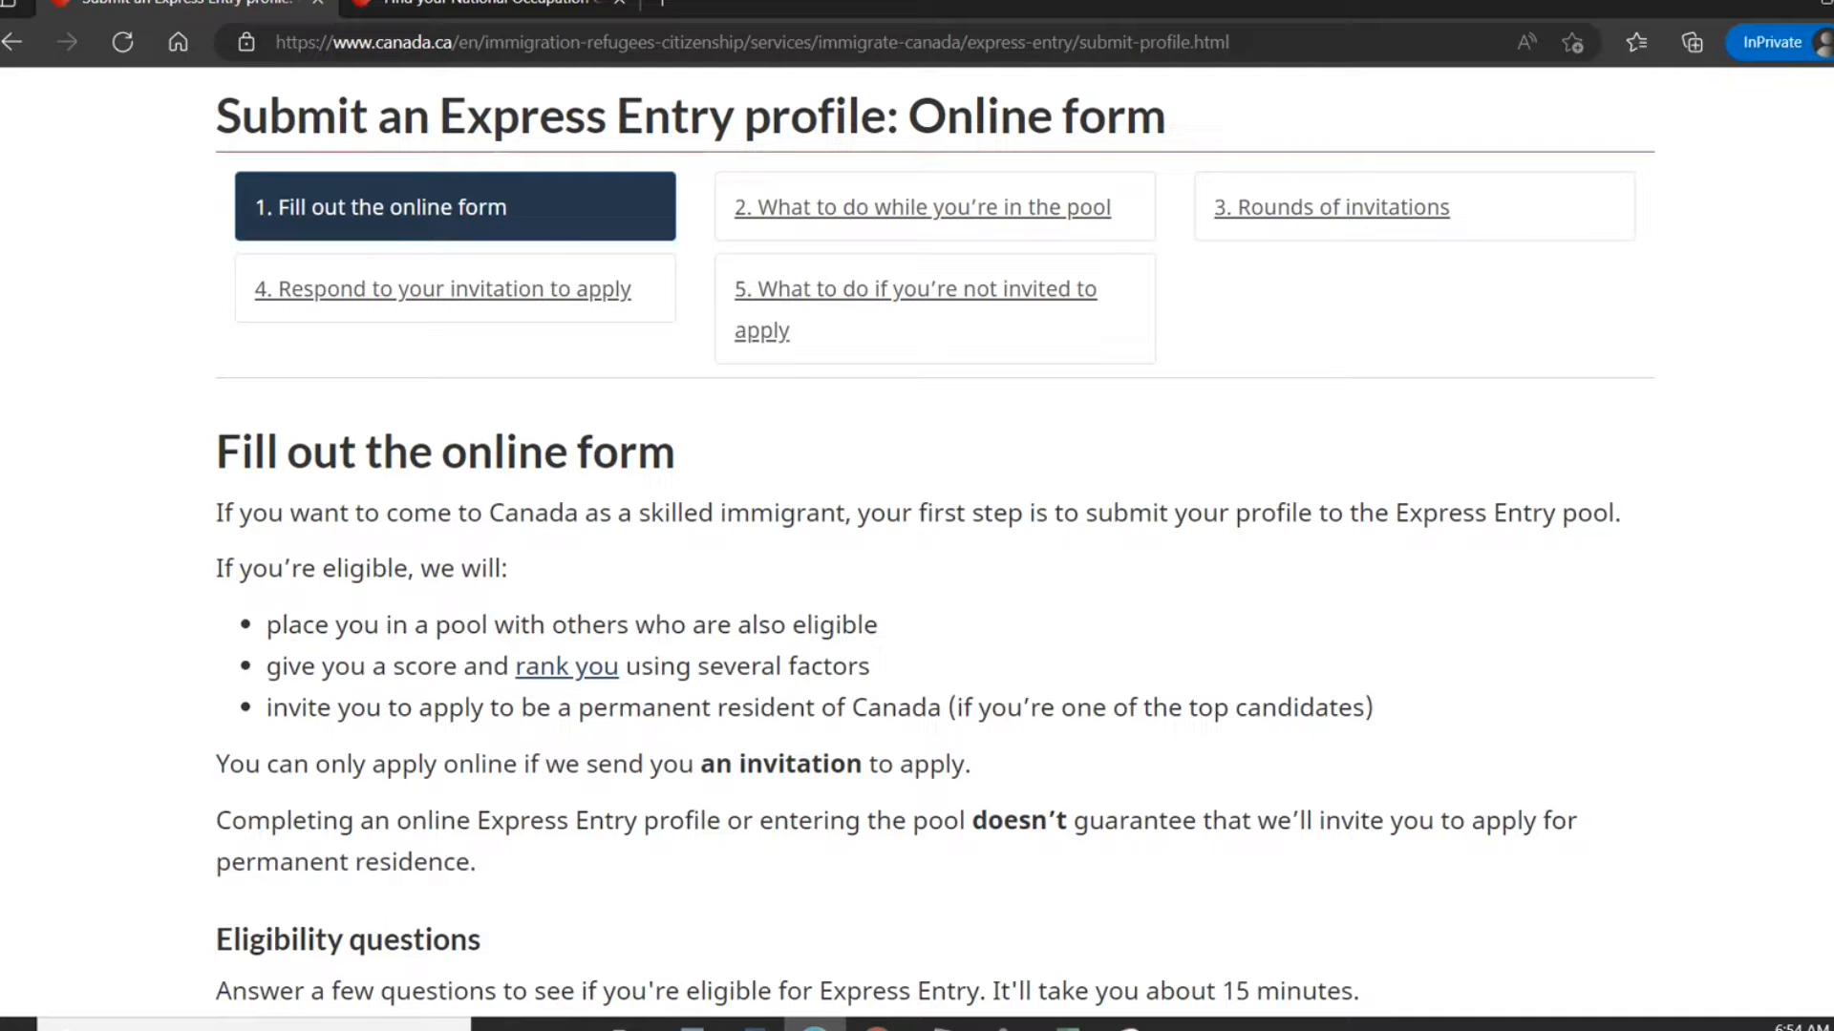
{"action": "scroll", "coordinate": [917, 535], "scroll_direction": "down", "scroll_amount": 1}
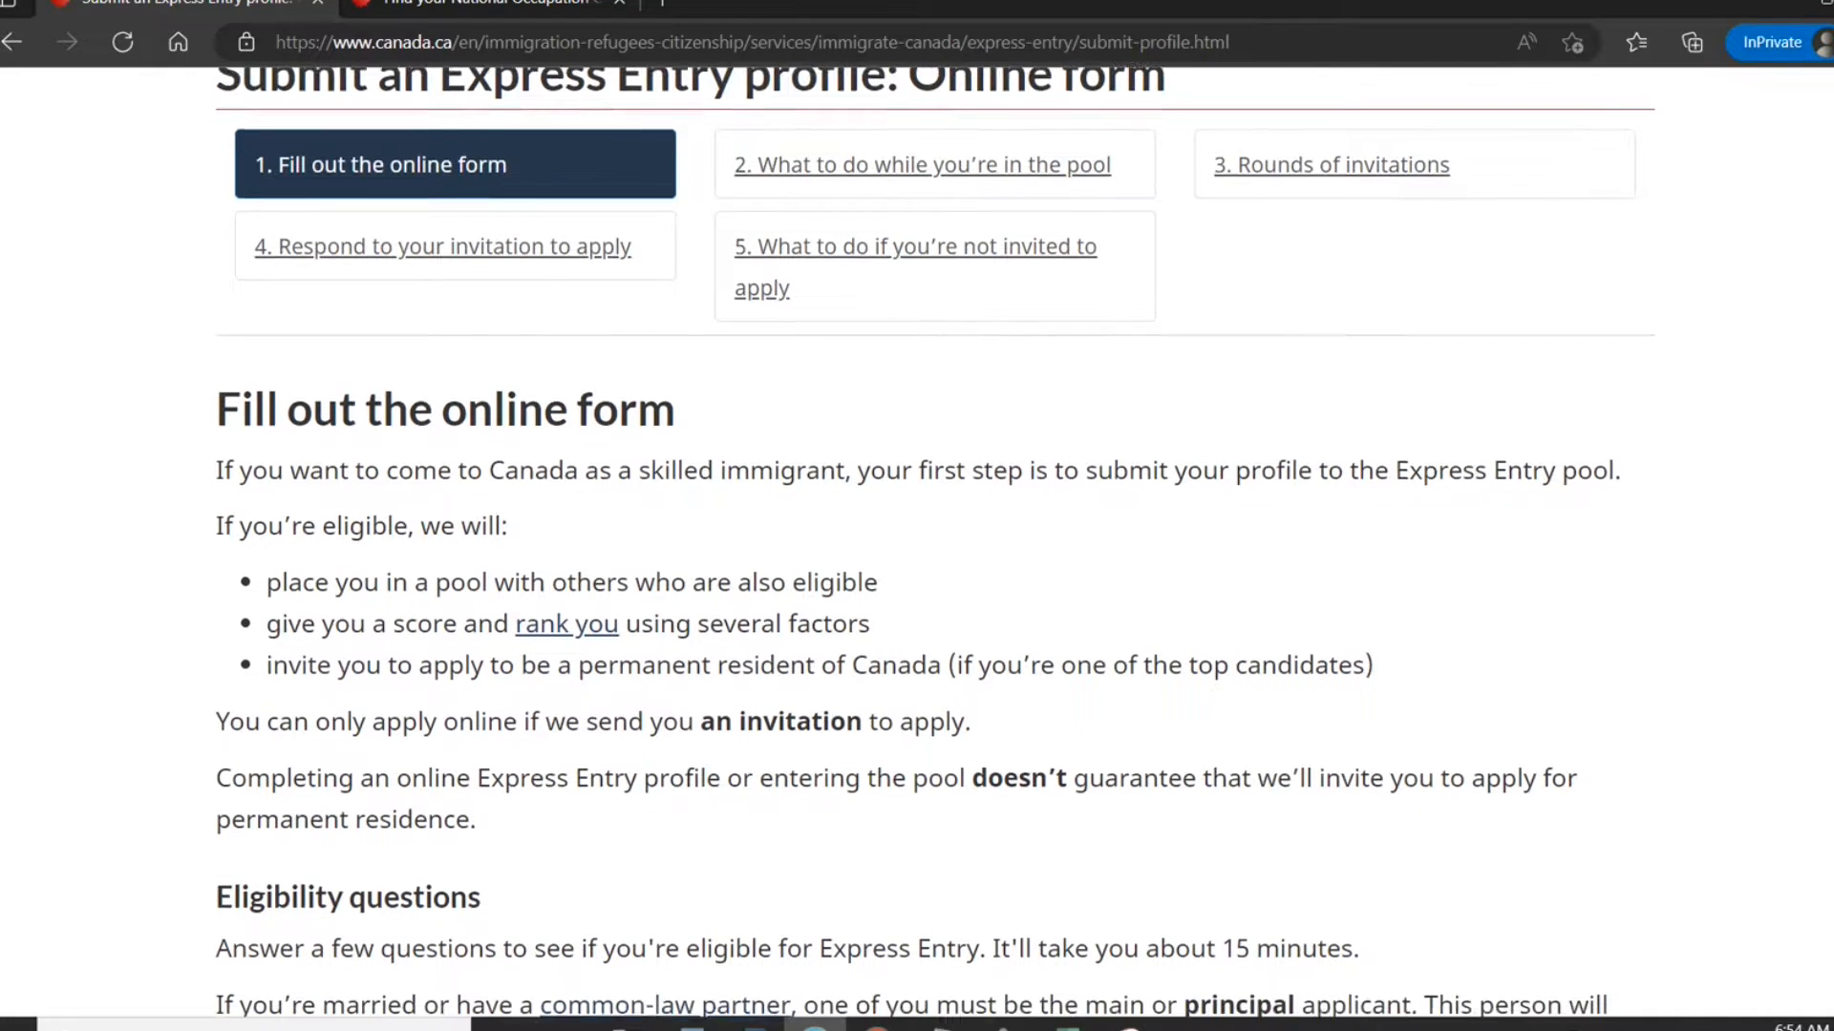
{"action": "scroll", "coordinate": [917, 535], "scroll_direction": "down", "scroll_amount": 1}
{"action": "scroll", "coordinate": [917, 534], "scroll_direction": "down", "scroll_amount": 1}
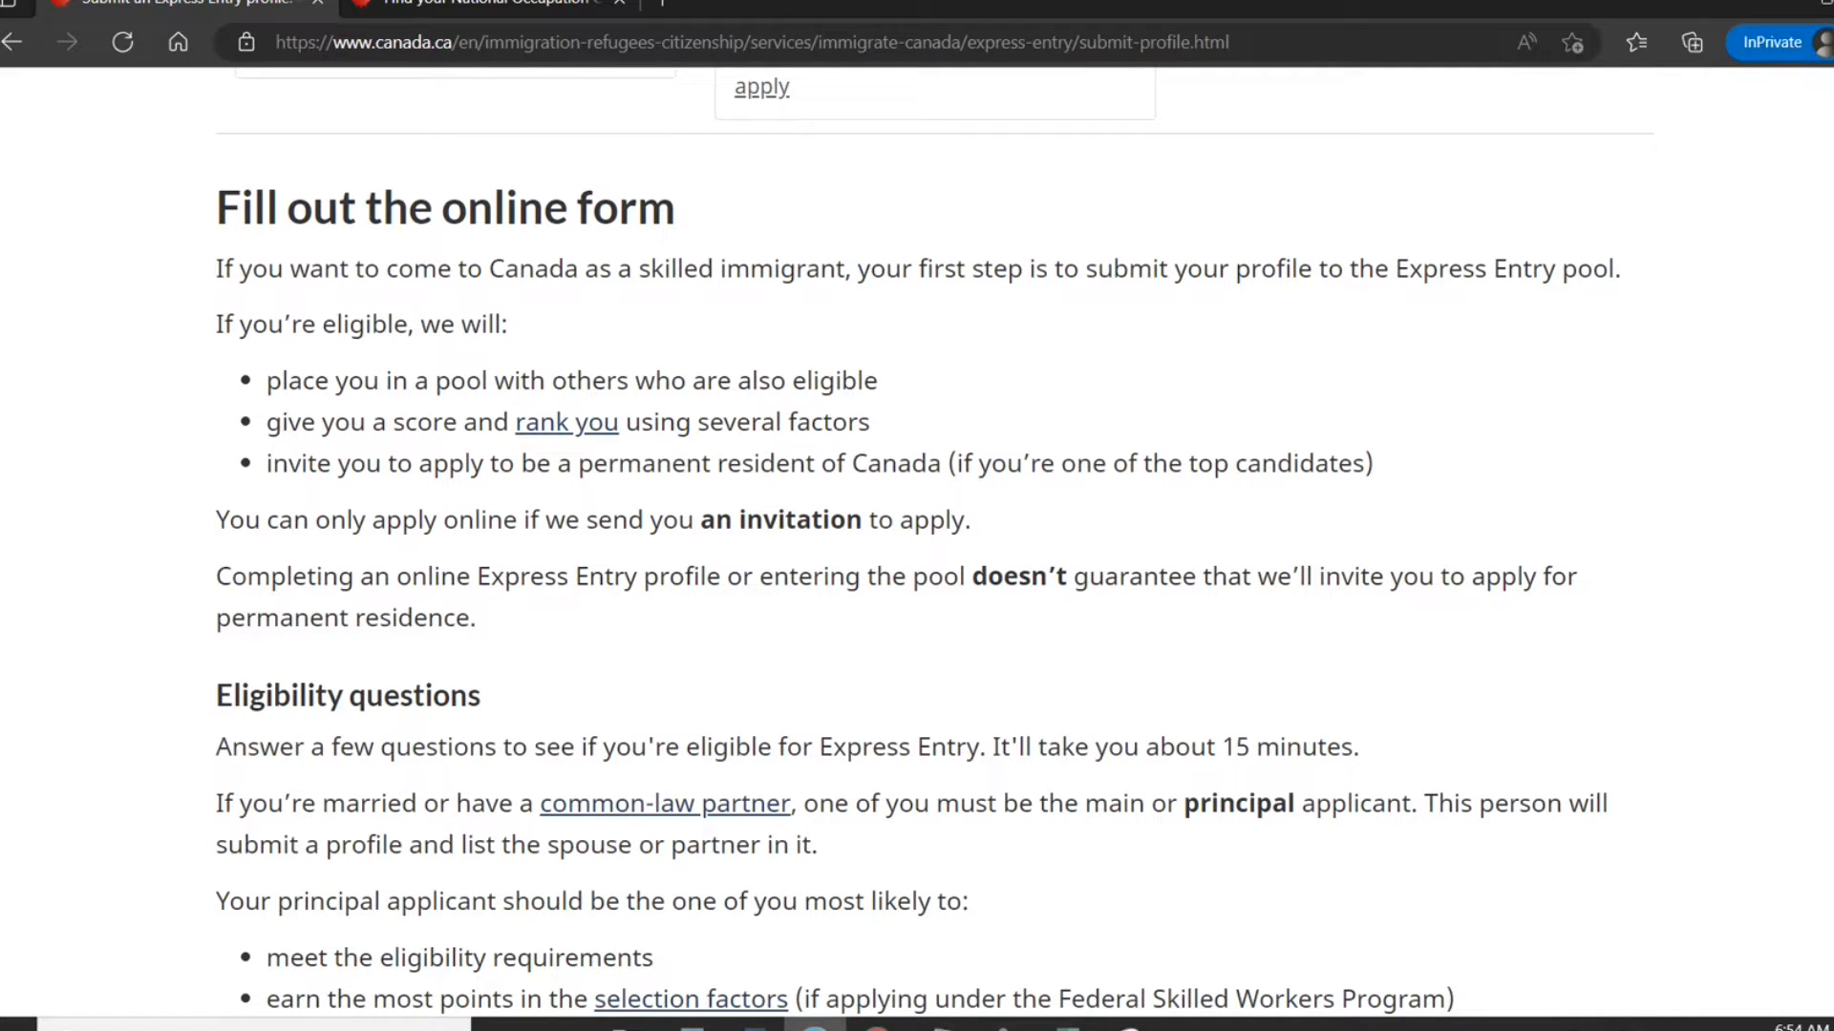
{"action": "scroll", "coordinate": [917, 535], "scroll_direction": "down", "scroll_amount": 4}
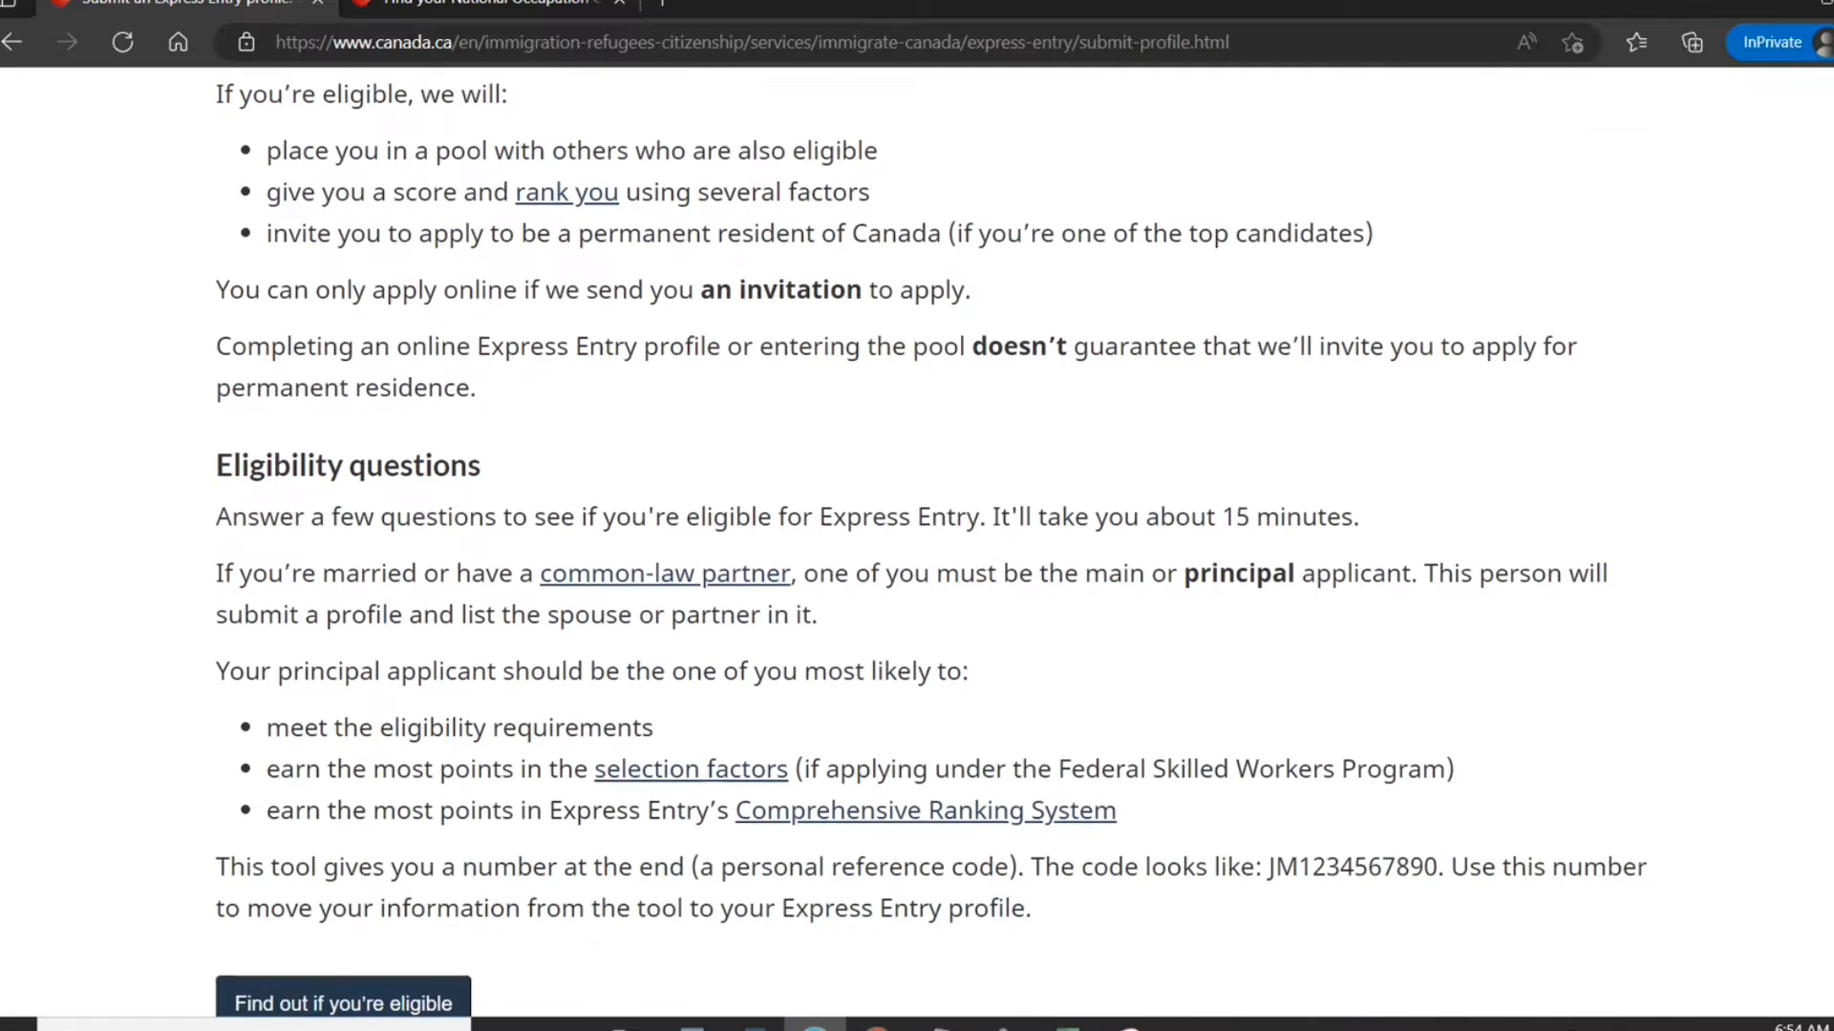
{"action": "scroll", "coordinate": [917, 535], "scroll_direction": "down", "scroll_amount": 7}
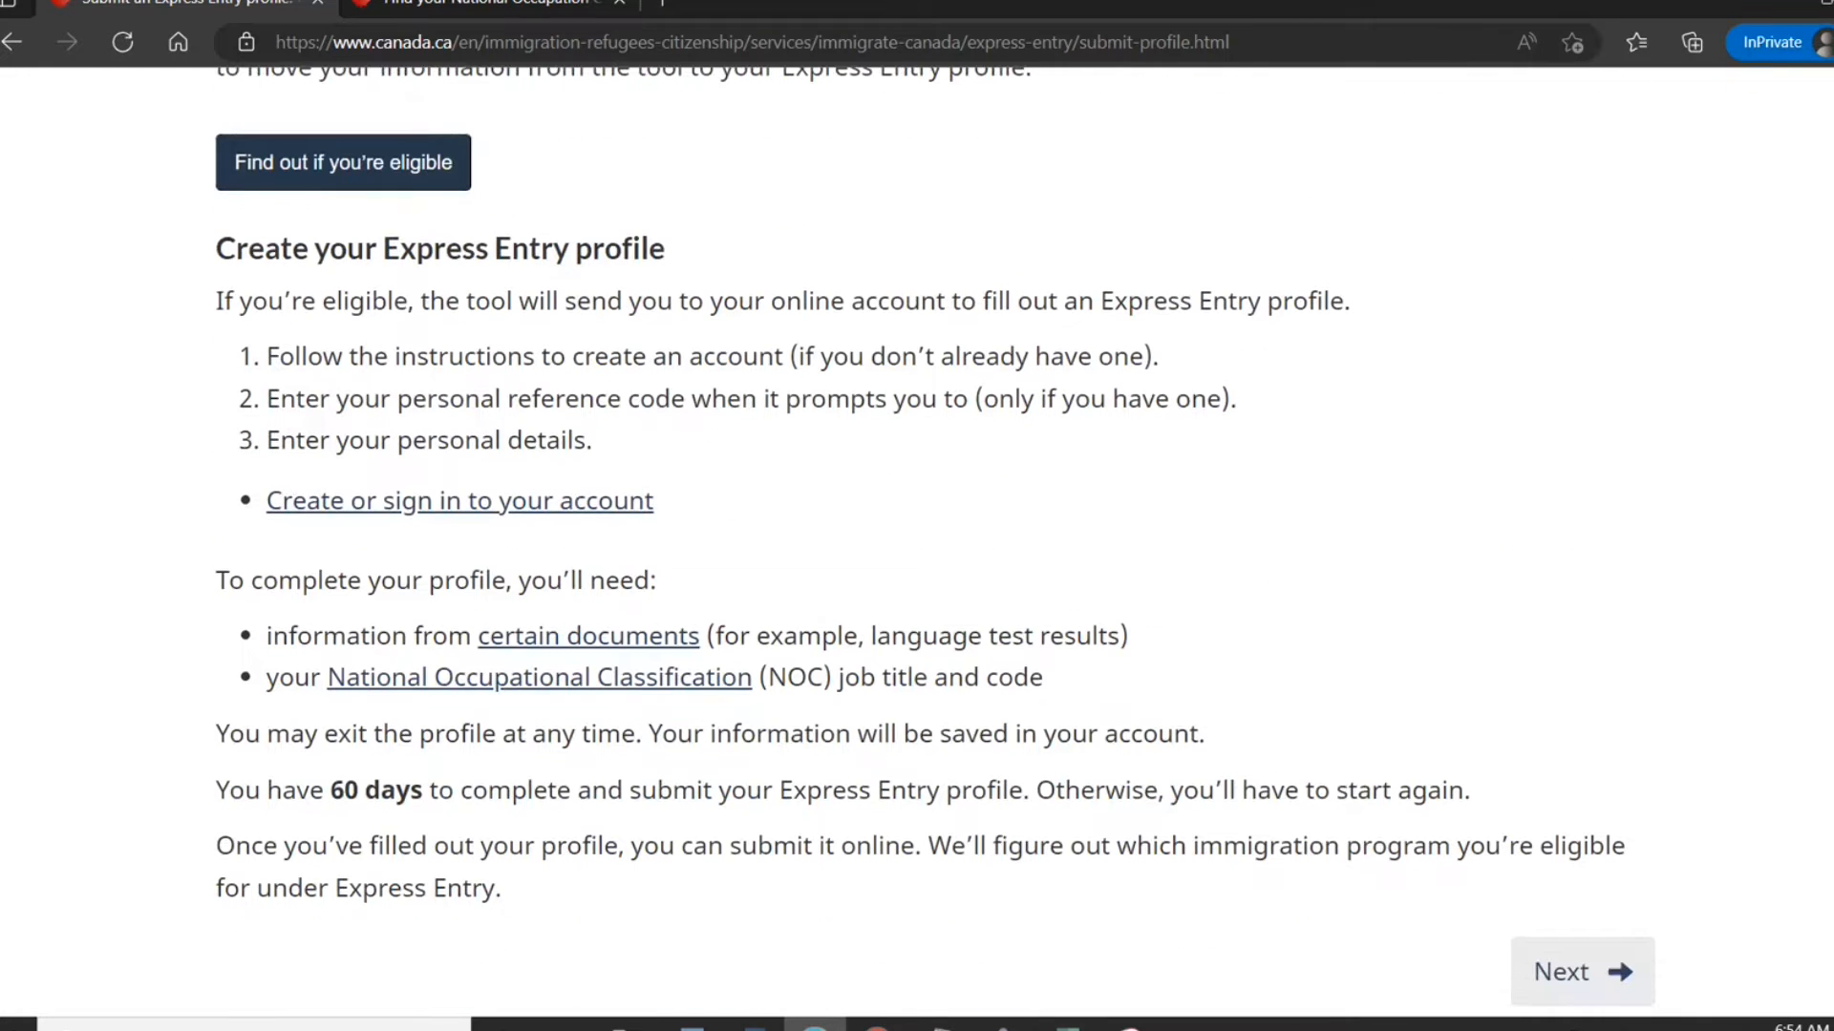
{"action": "scroll", "coordinate": [496, 411], "scroll_direction": "up", "scroll_amount": 2}
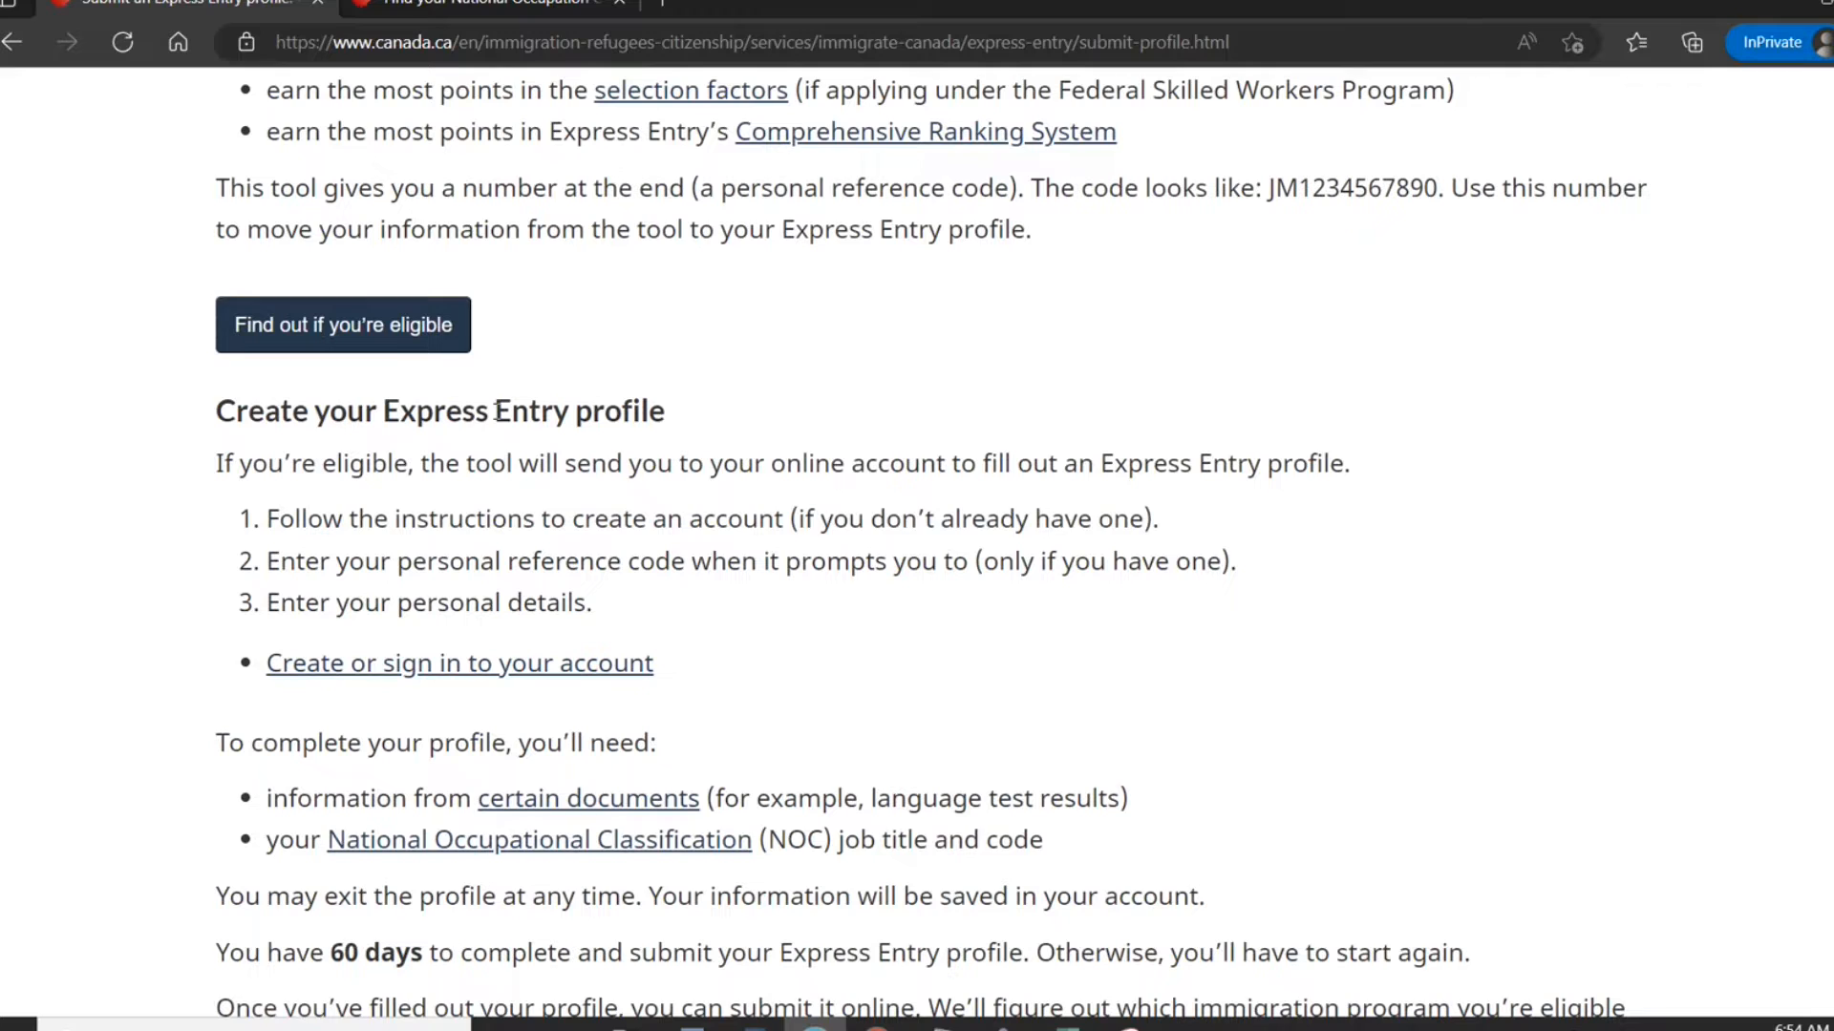
{"action": "left_click", "coordinate": [372, 341]}
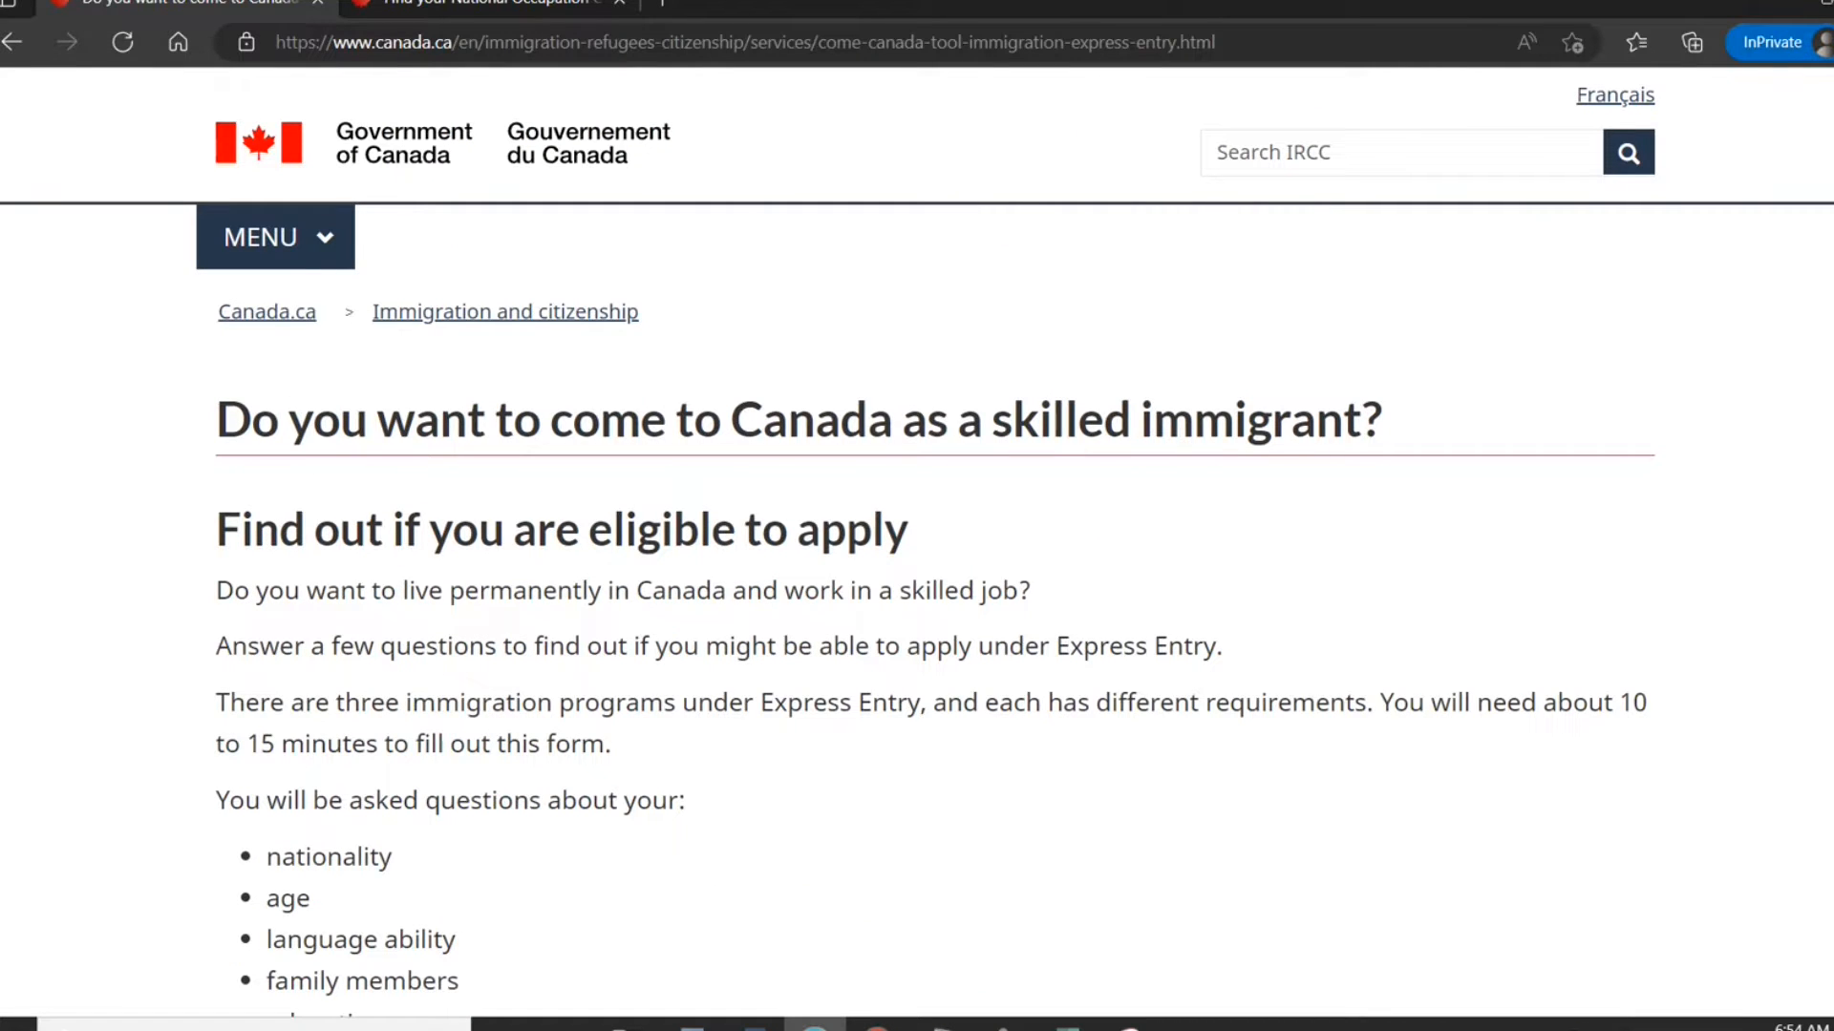
{"action": "scroll", "coordinate": [917, 534], "scroll_direction": "down", "scroll_amount": 10}
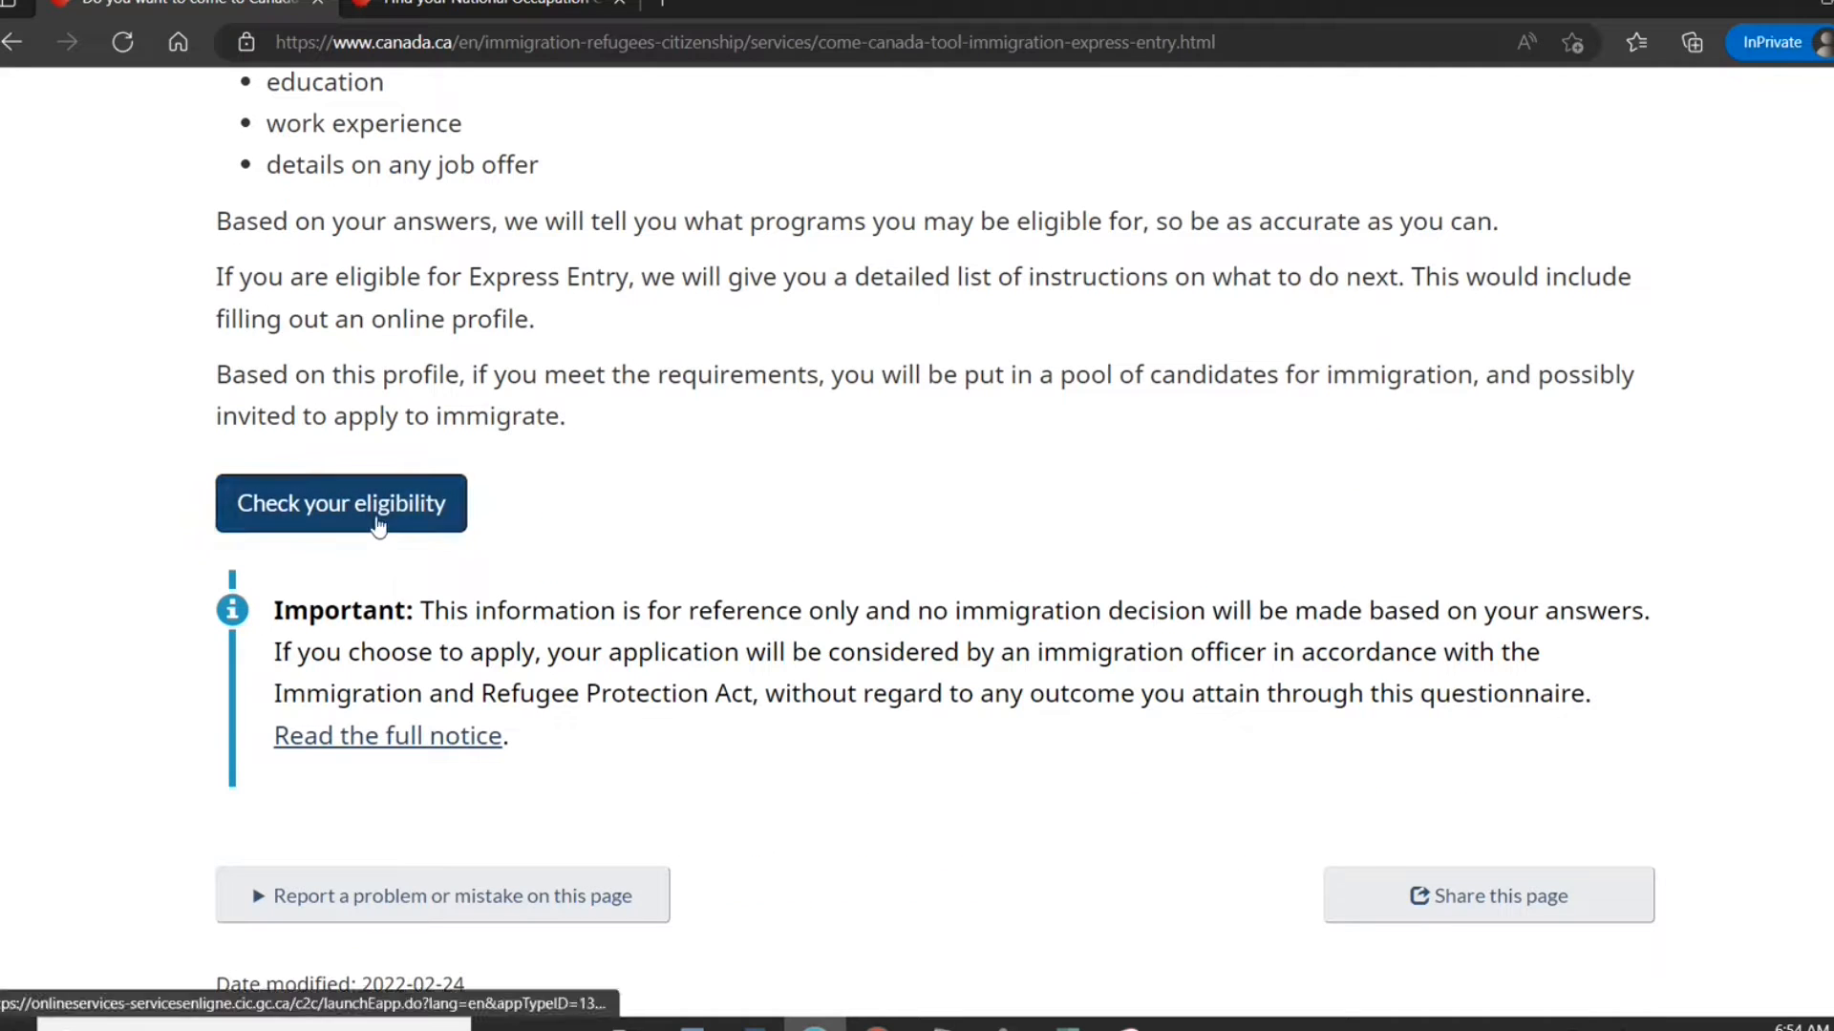
Step: Start the questionnaire, answering Ontario as the province and IELTS as the language test
{"action": "left_click", "coordinate": [378, 524]}
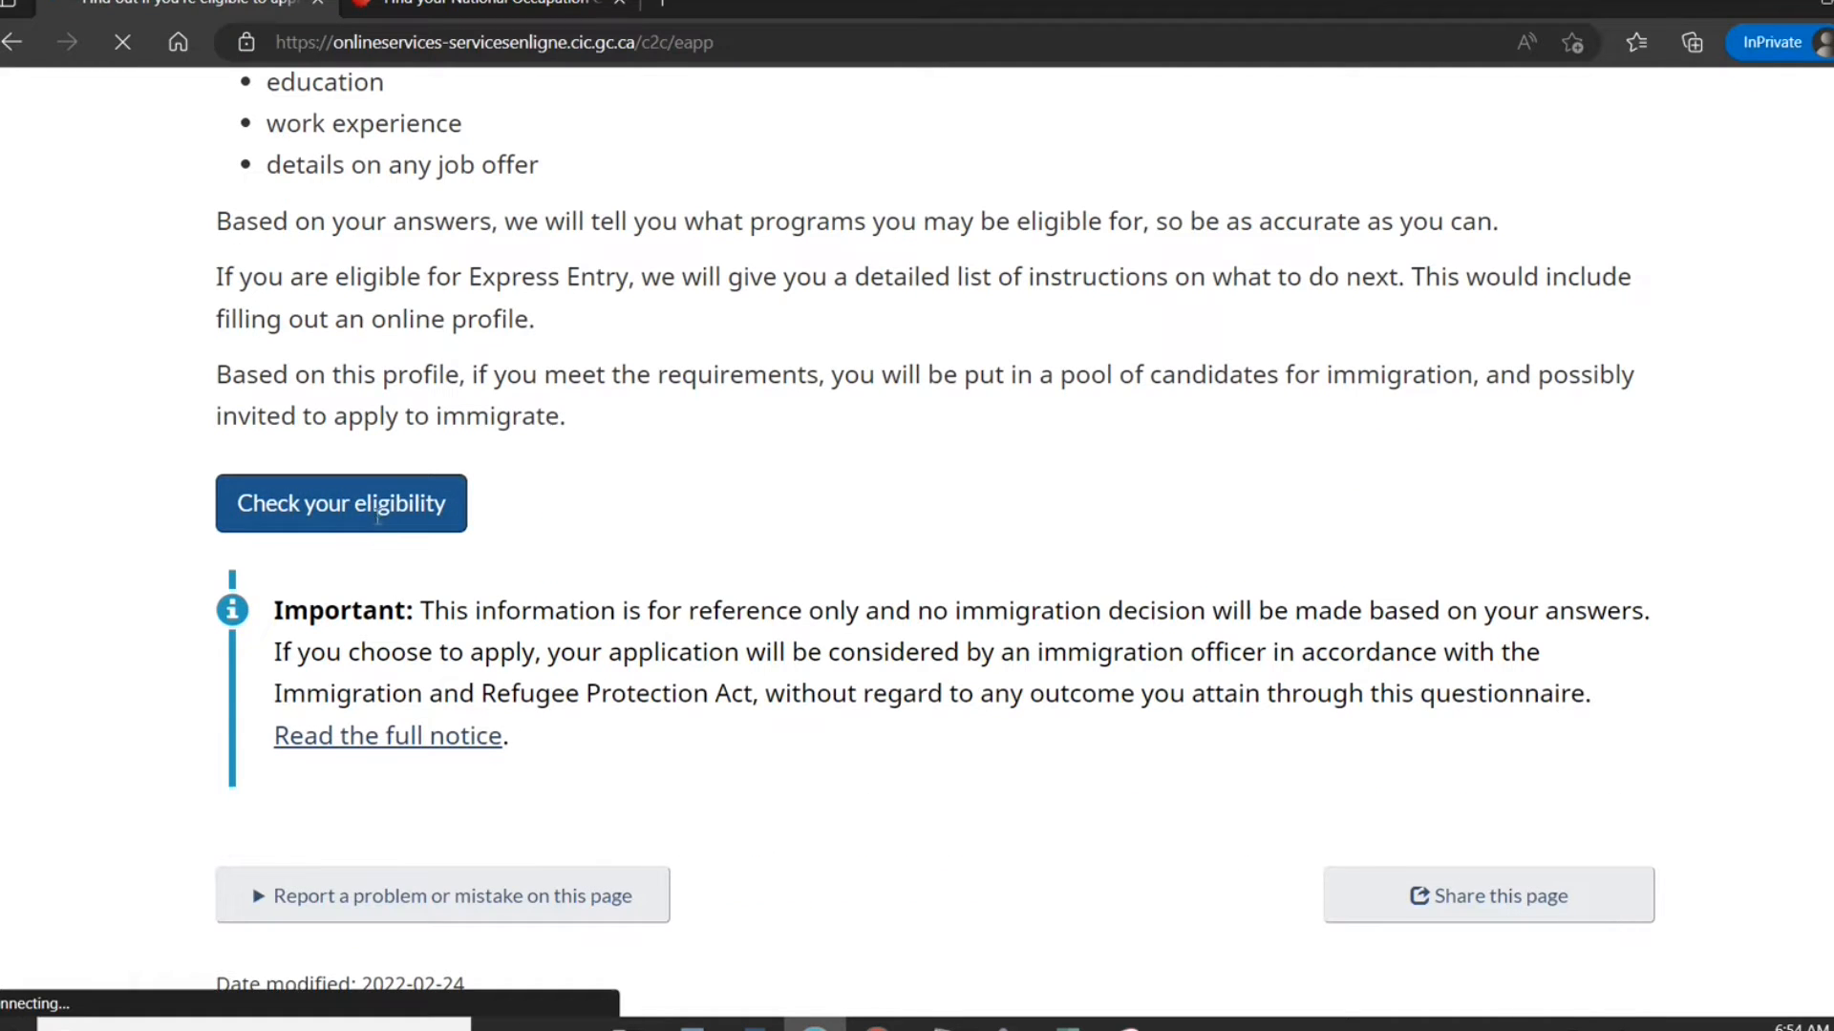
{"action": "left_click", "coordinate": [663, 680]}
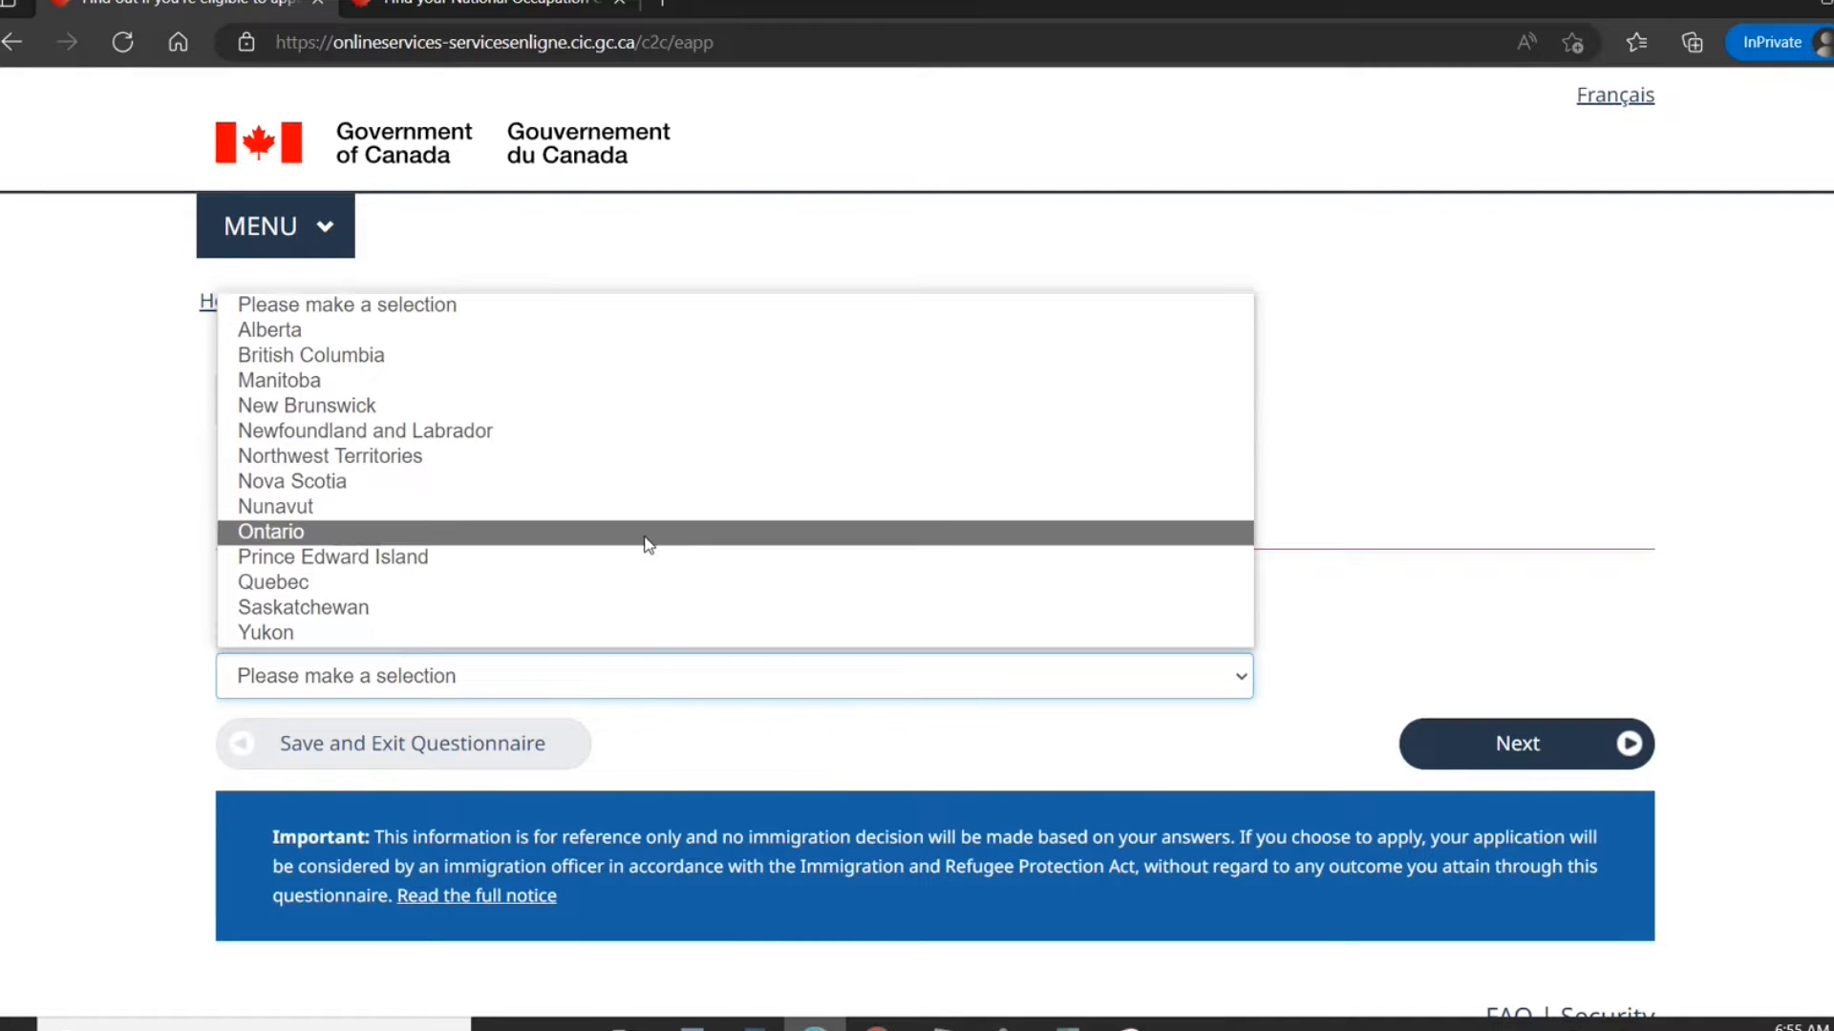
{"action": "left_click", "coordinate": [647, 532]}
{"action": "left_click", "coordinate": [1495, 745]}
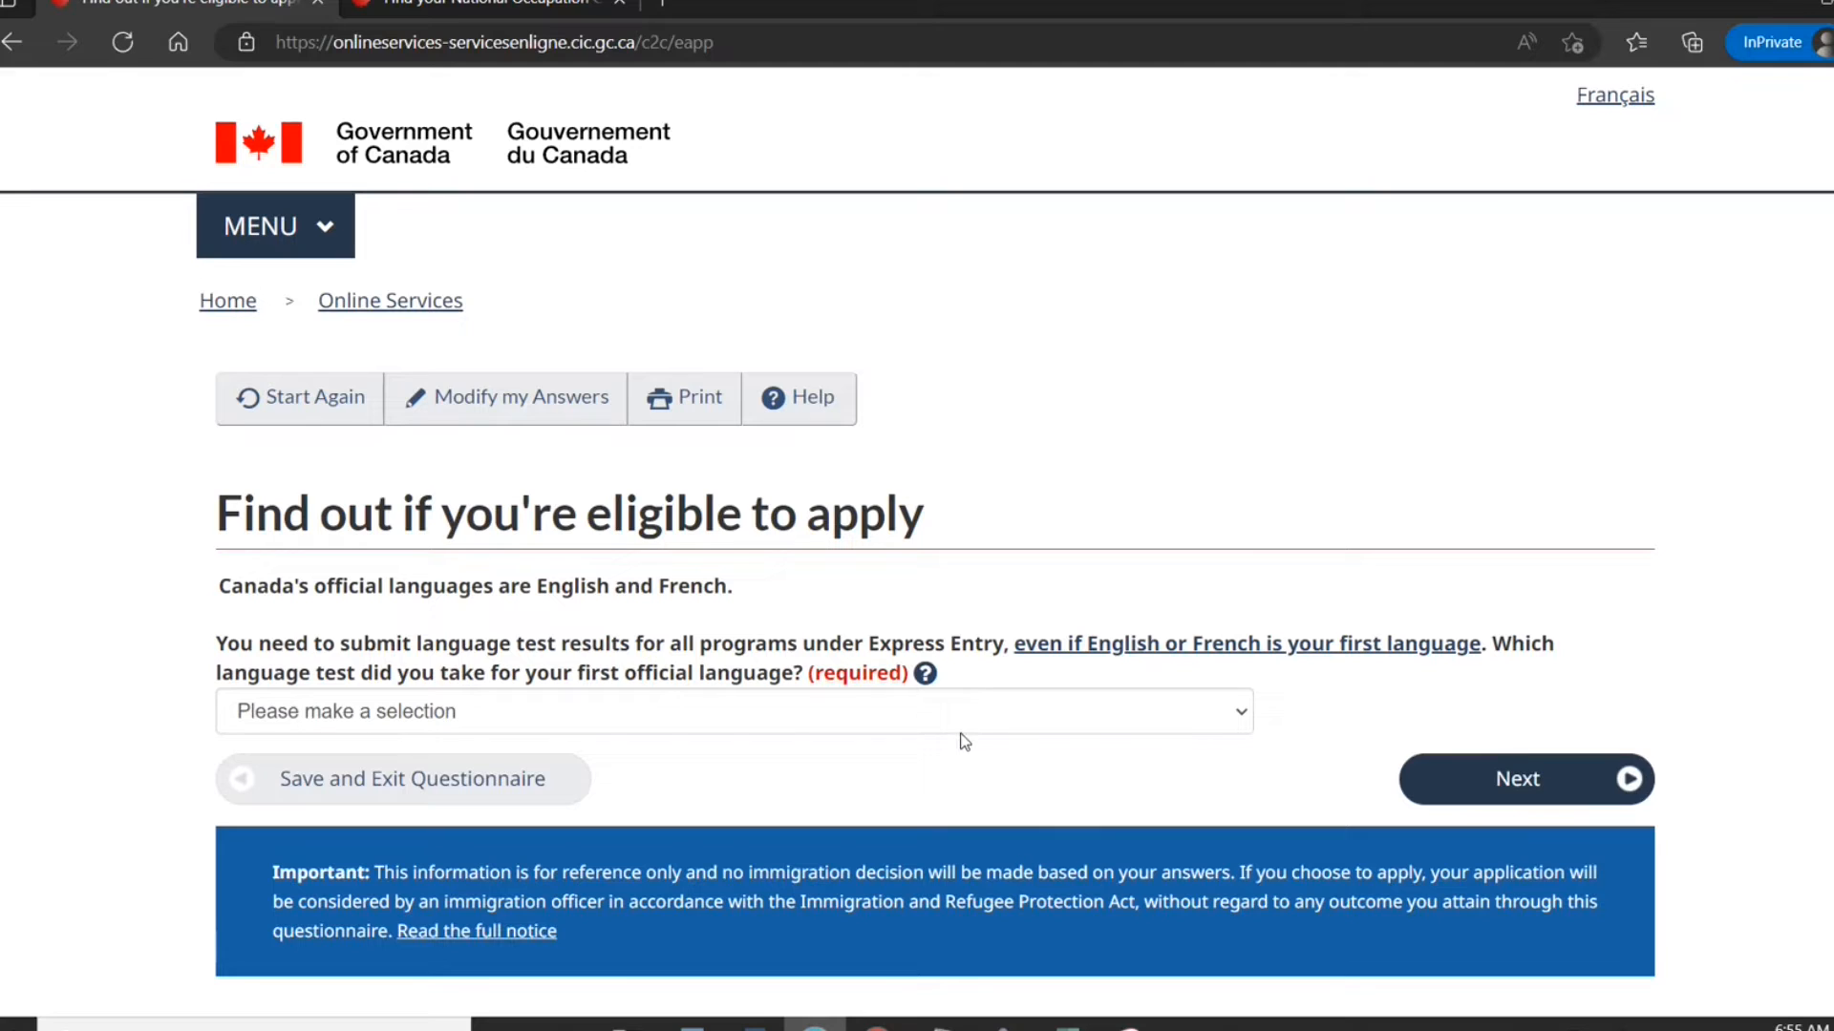
{"action": "left_click", "coordinate": [948, 721]}
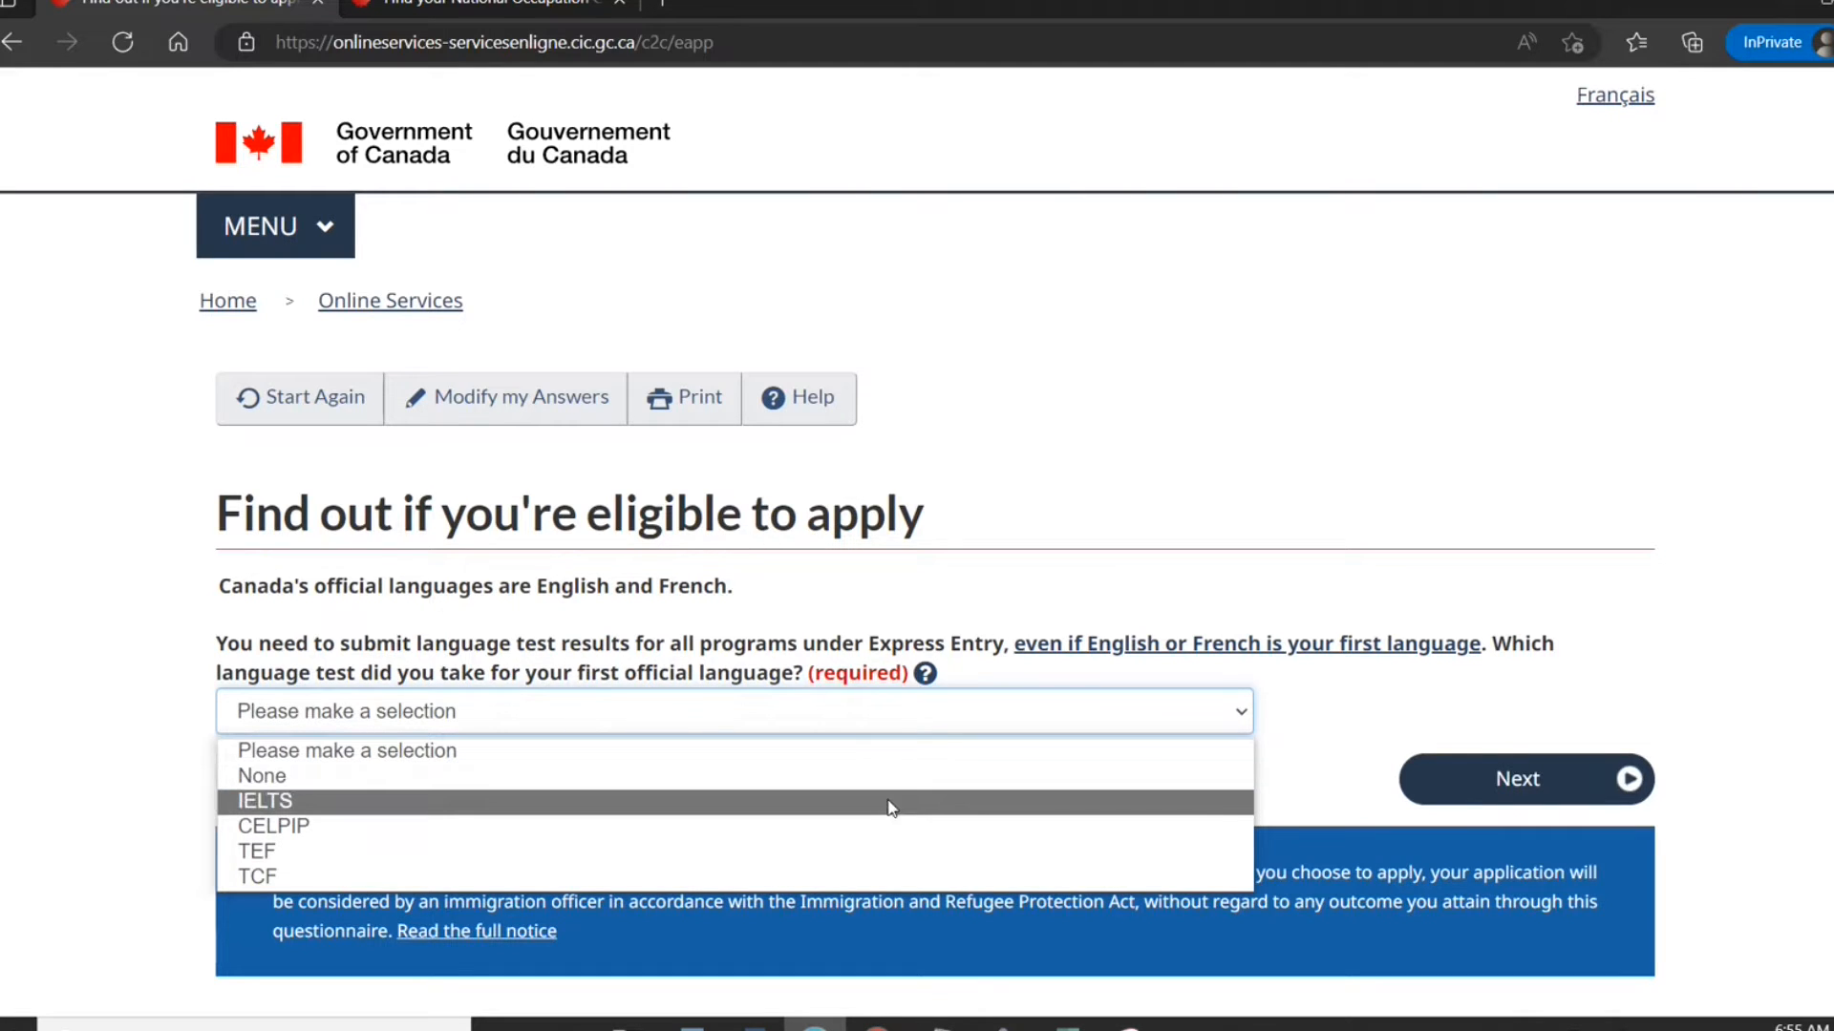
{"action": "left_click", "coordinate": [891, 808]}
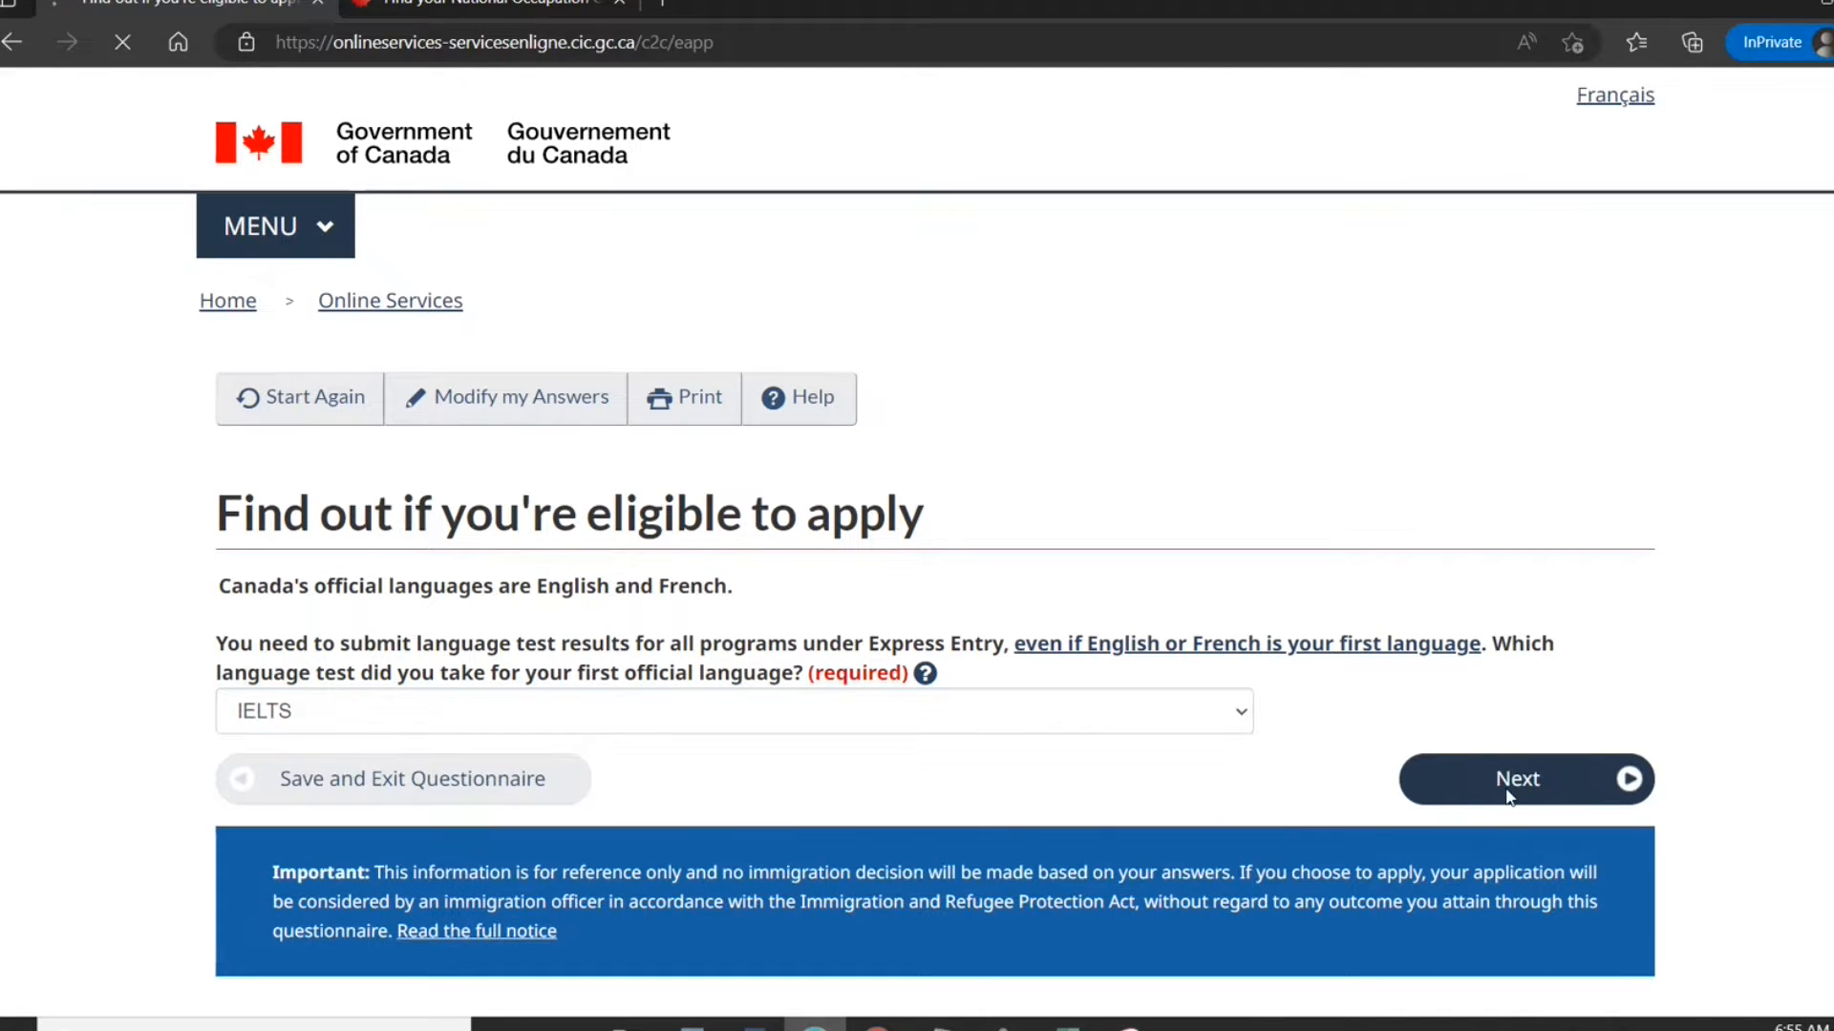
{"action": "left_click", "coordinate": [1504, 788]}
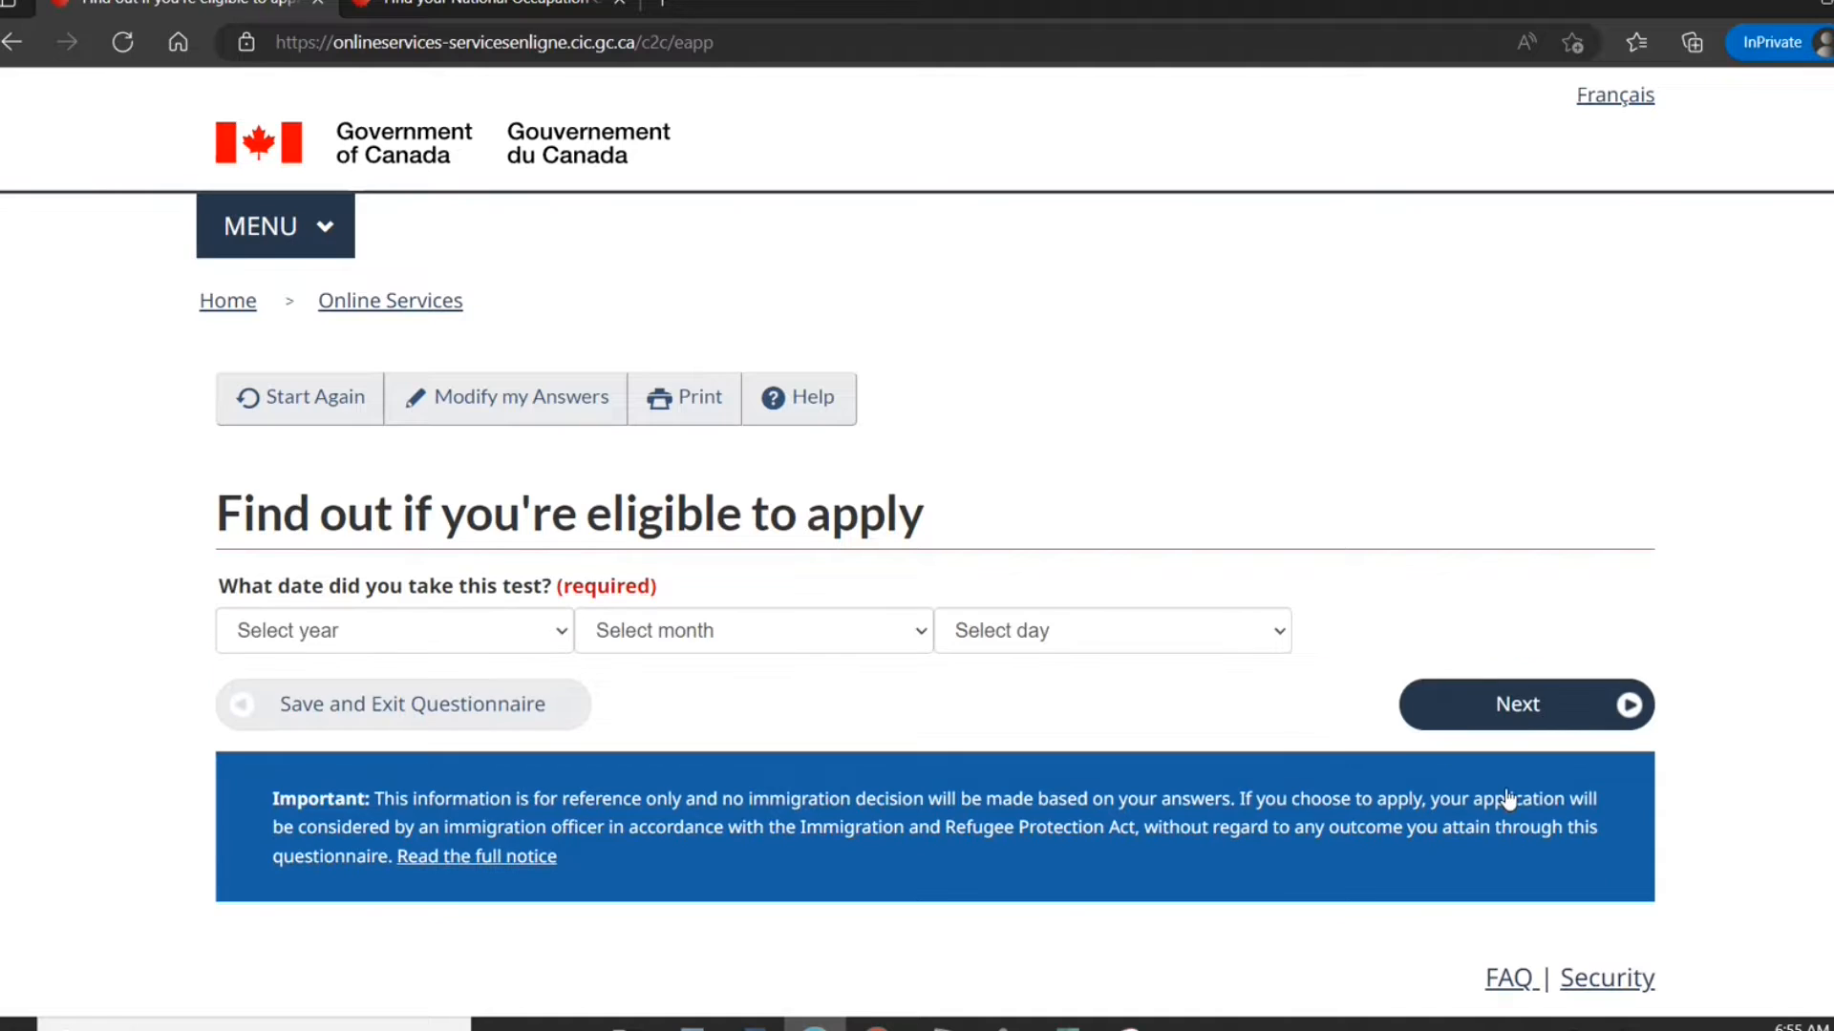
Step: Enter 15 September 2022 as the IELTS test date and continue
{"action": "left_click", "coordinate": [564, 635]}
{"action": "left_click", "coordinate": [482, 126]}
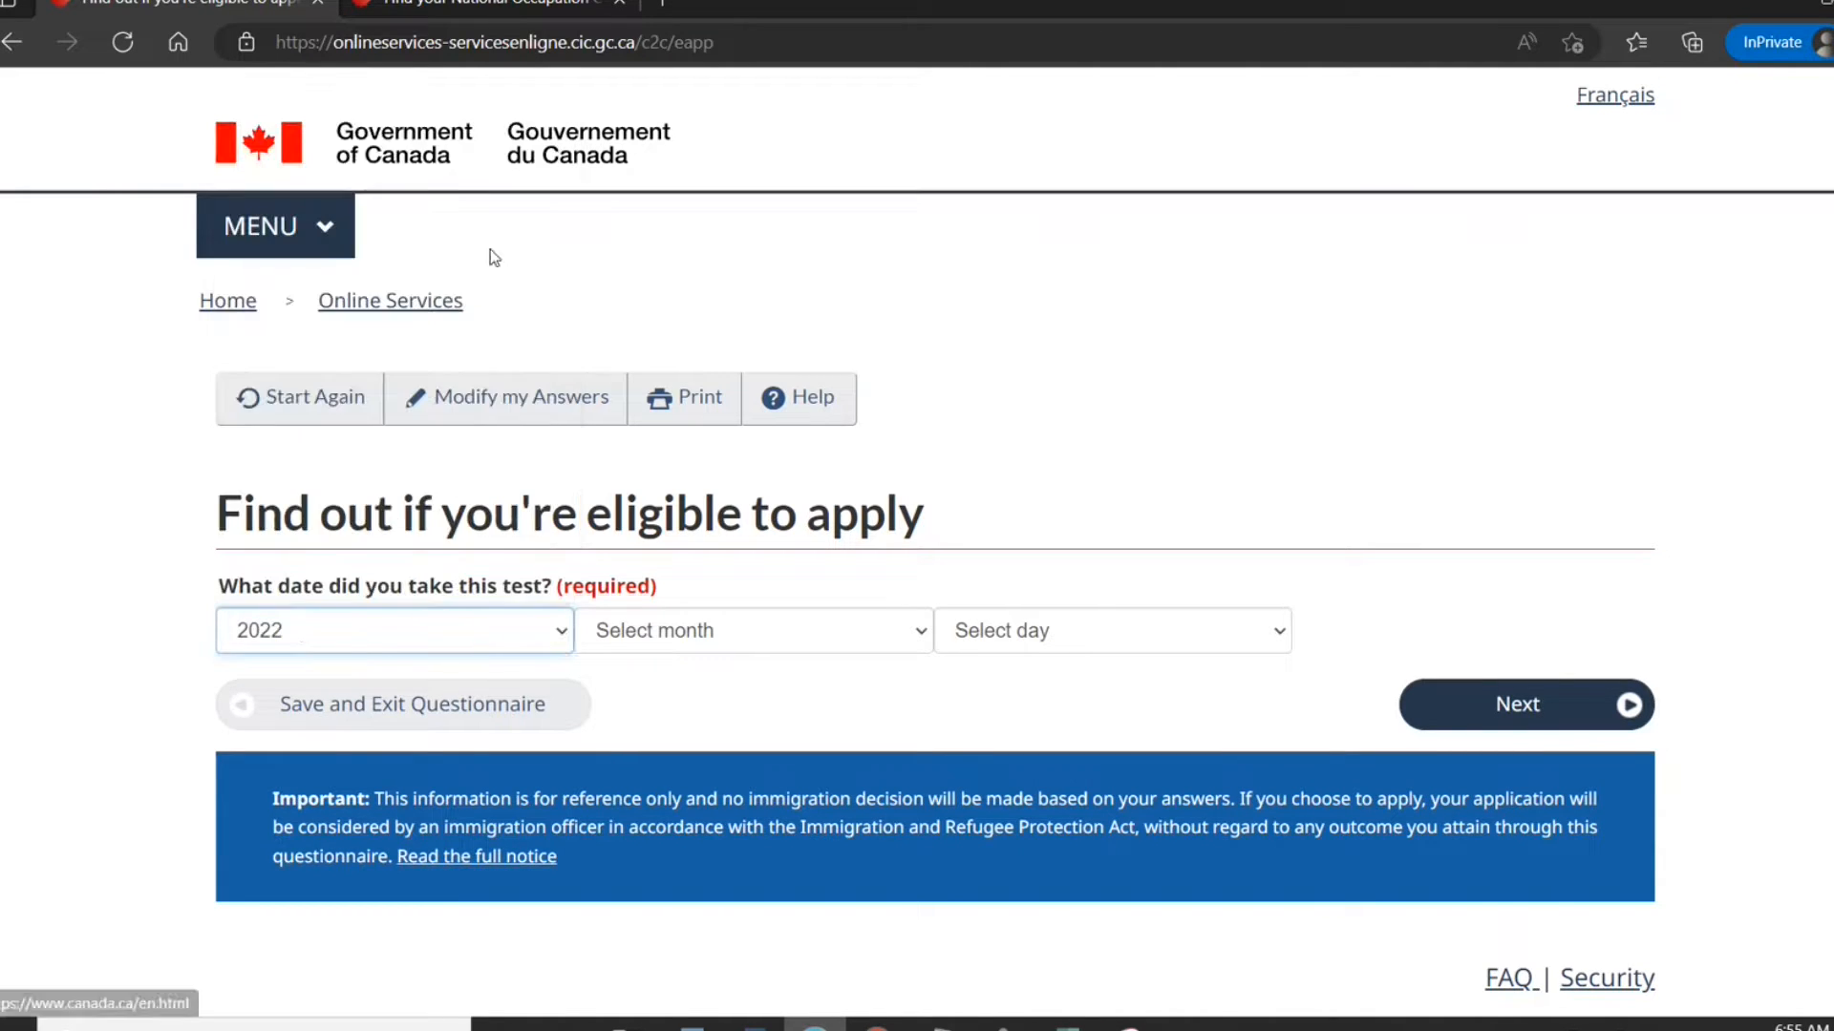
{"action": "left_click", "coordinate": [611, 632]}
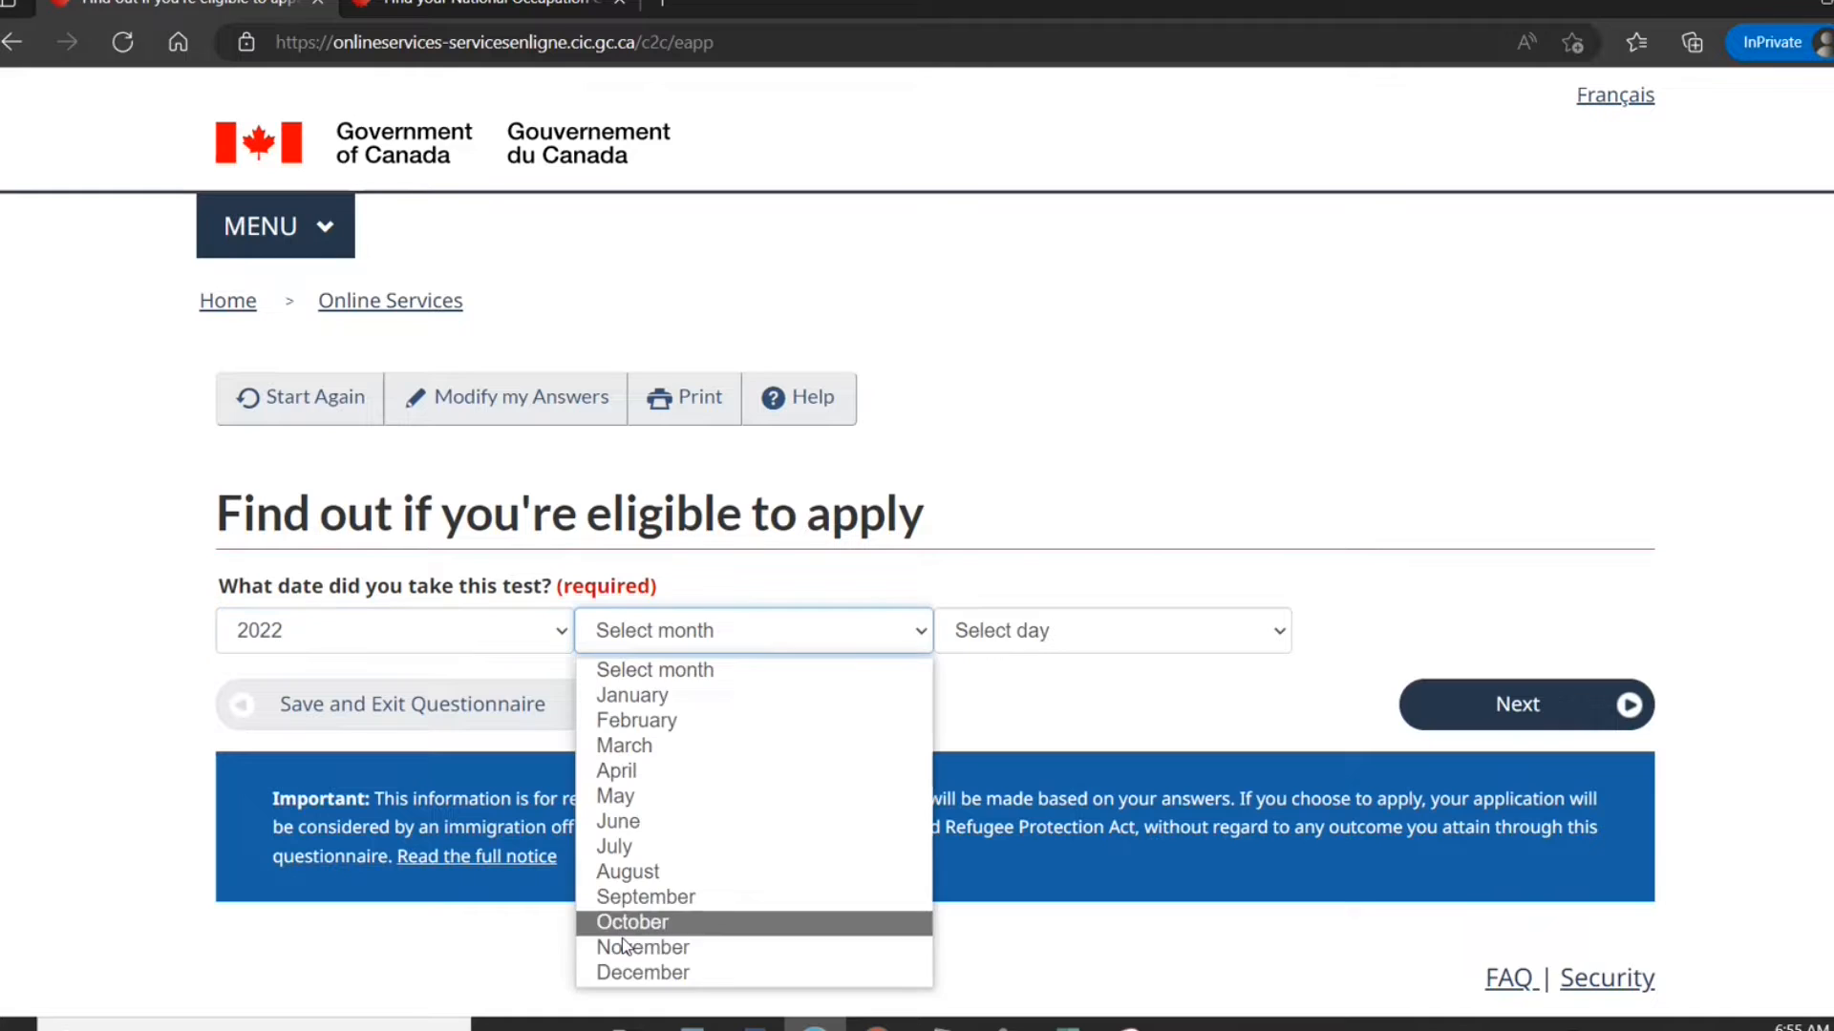
{"action": "left_click", "coordinate": [620, 898]}
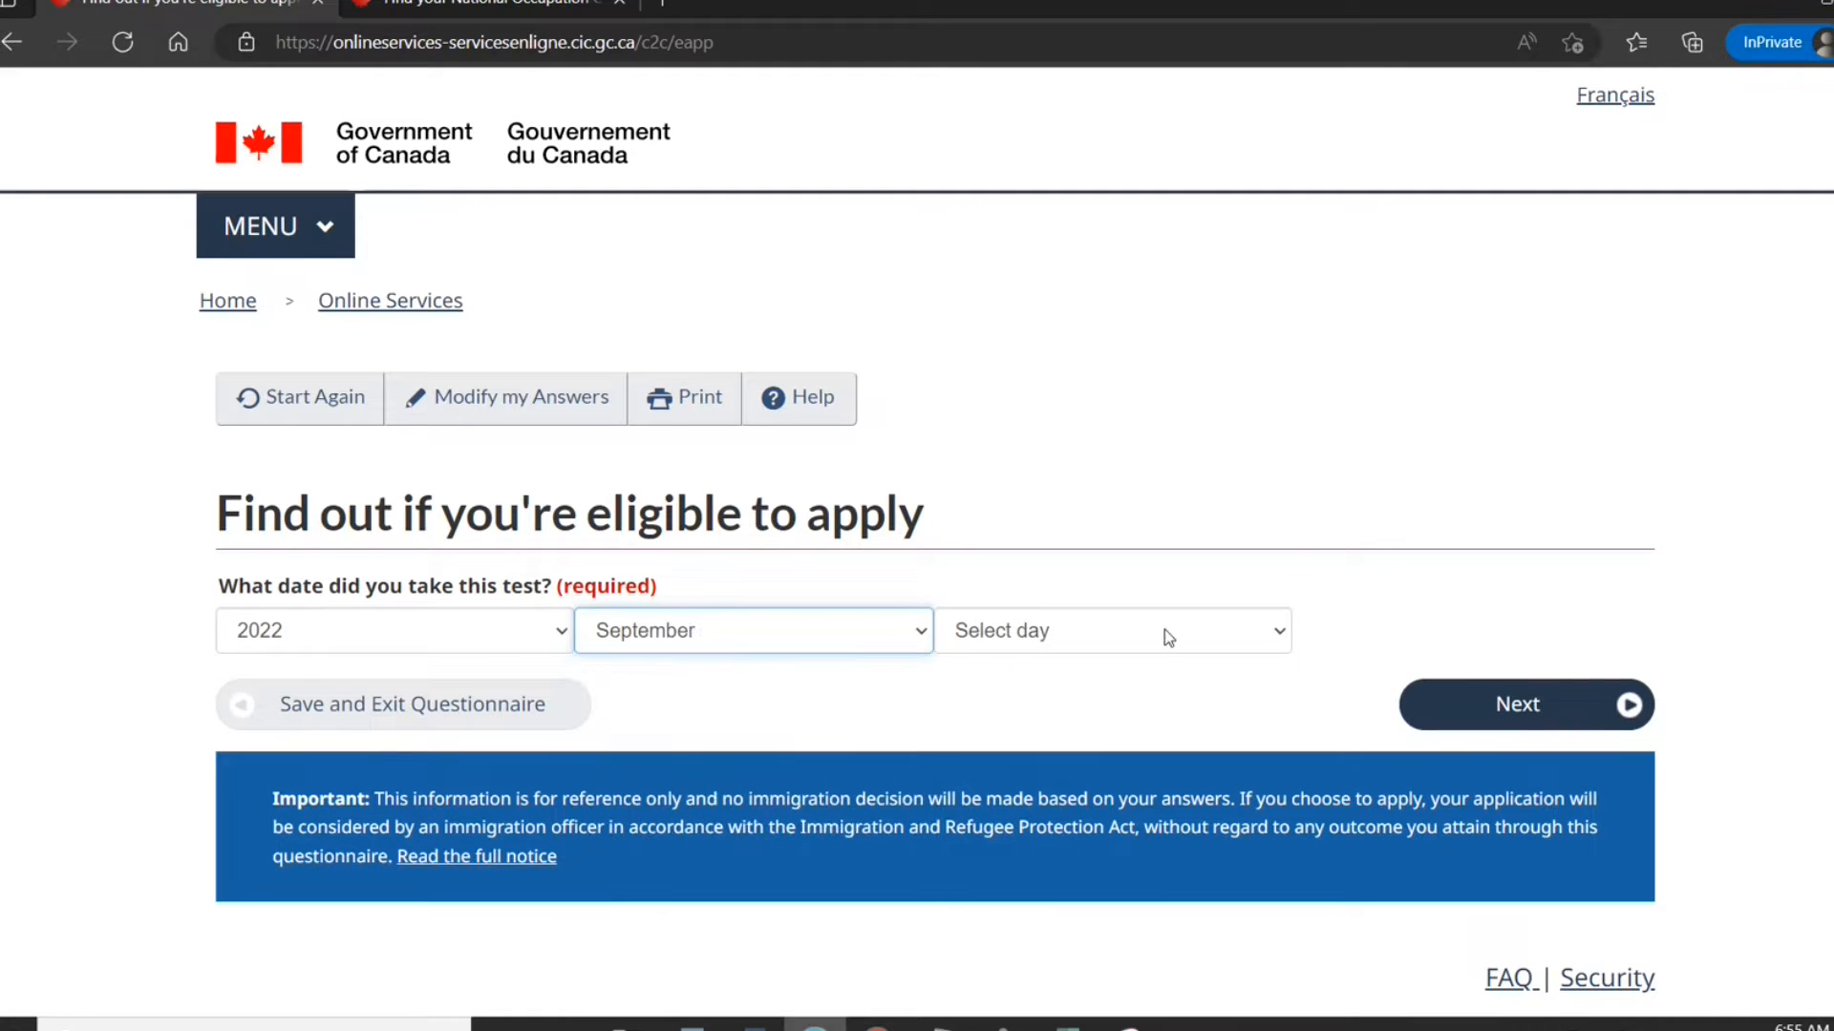
{"action": "left_click", "coordinate": [1165, 630]}
{"action": "left_click", "coordinate": [1093, 493]}
{"action": "left_click", "coordinate": [1491, 708]}
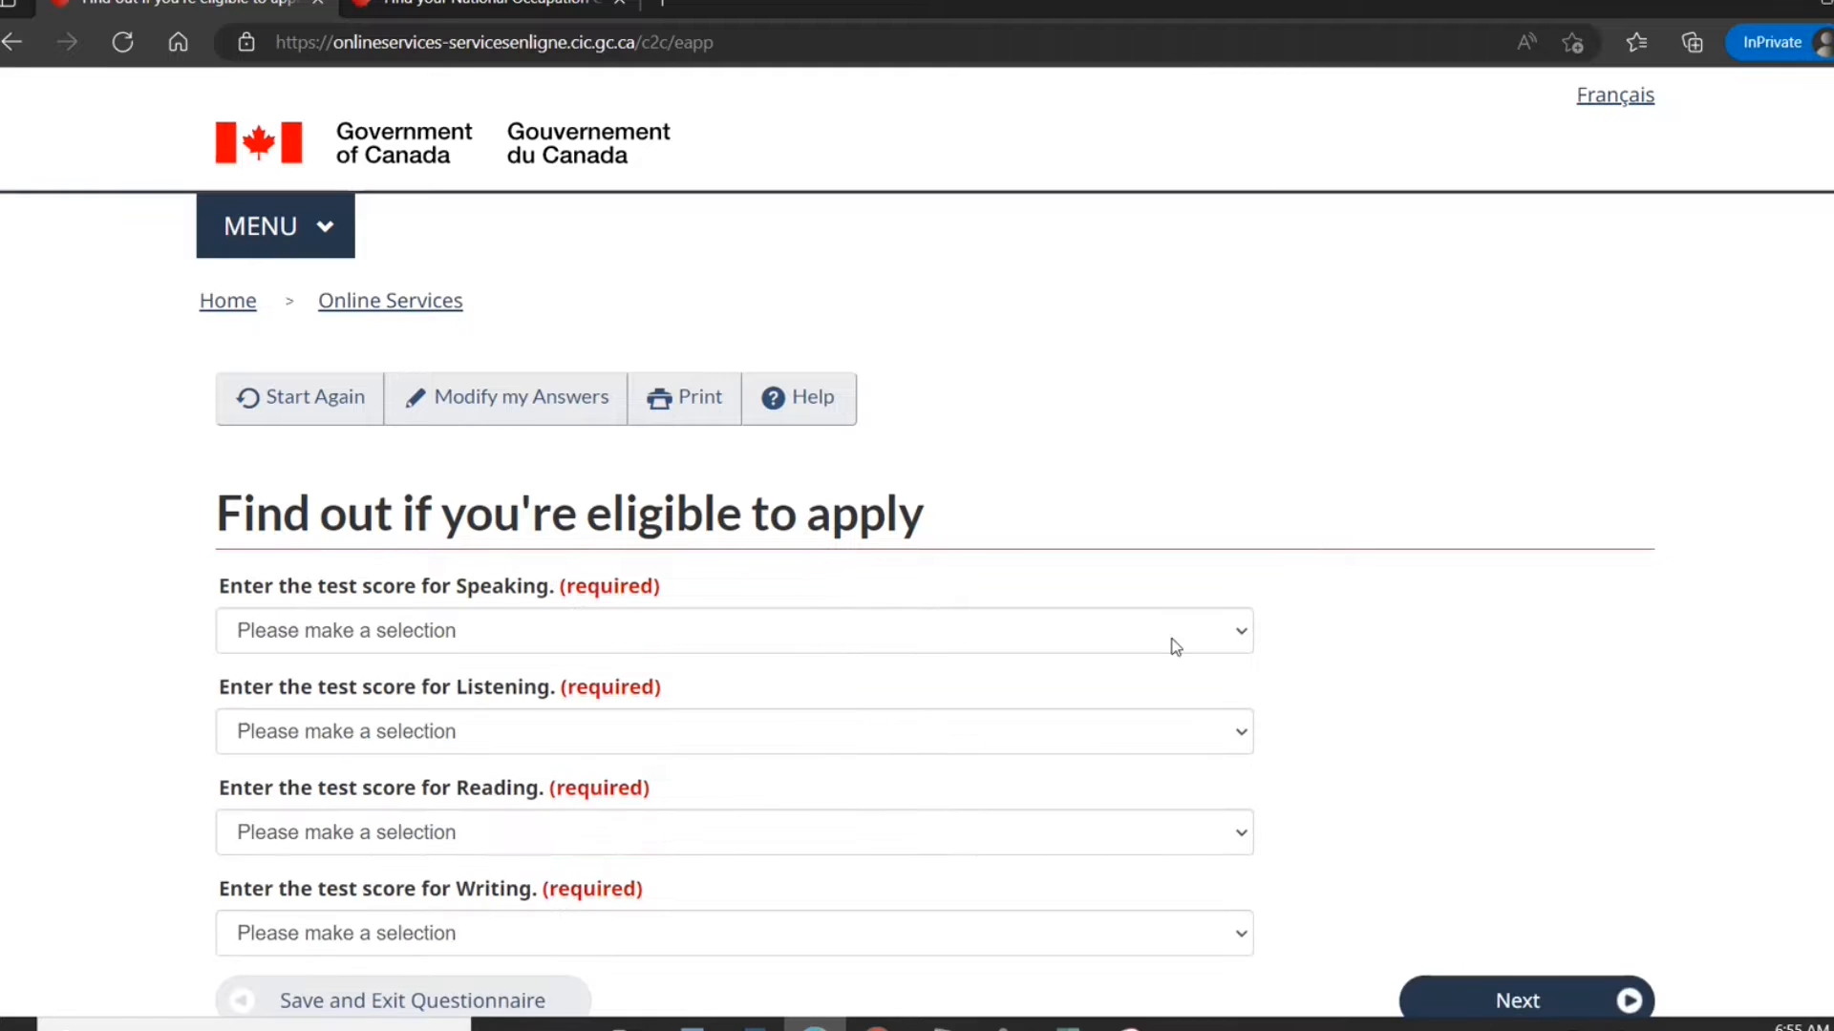
Step: Set the IELTS Speaking, Listening, Reading and Writing scores each to 8.5 and submit
{"action": "left_click", "coordinate": [1174, 648]}
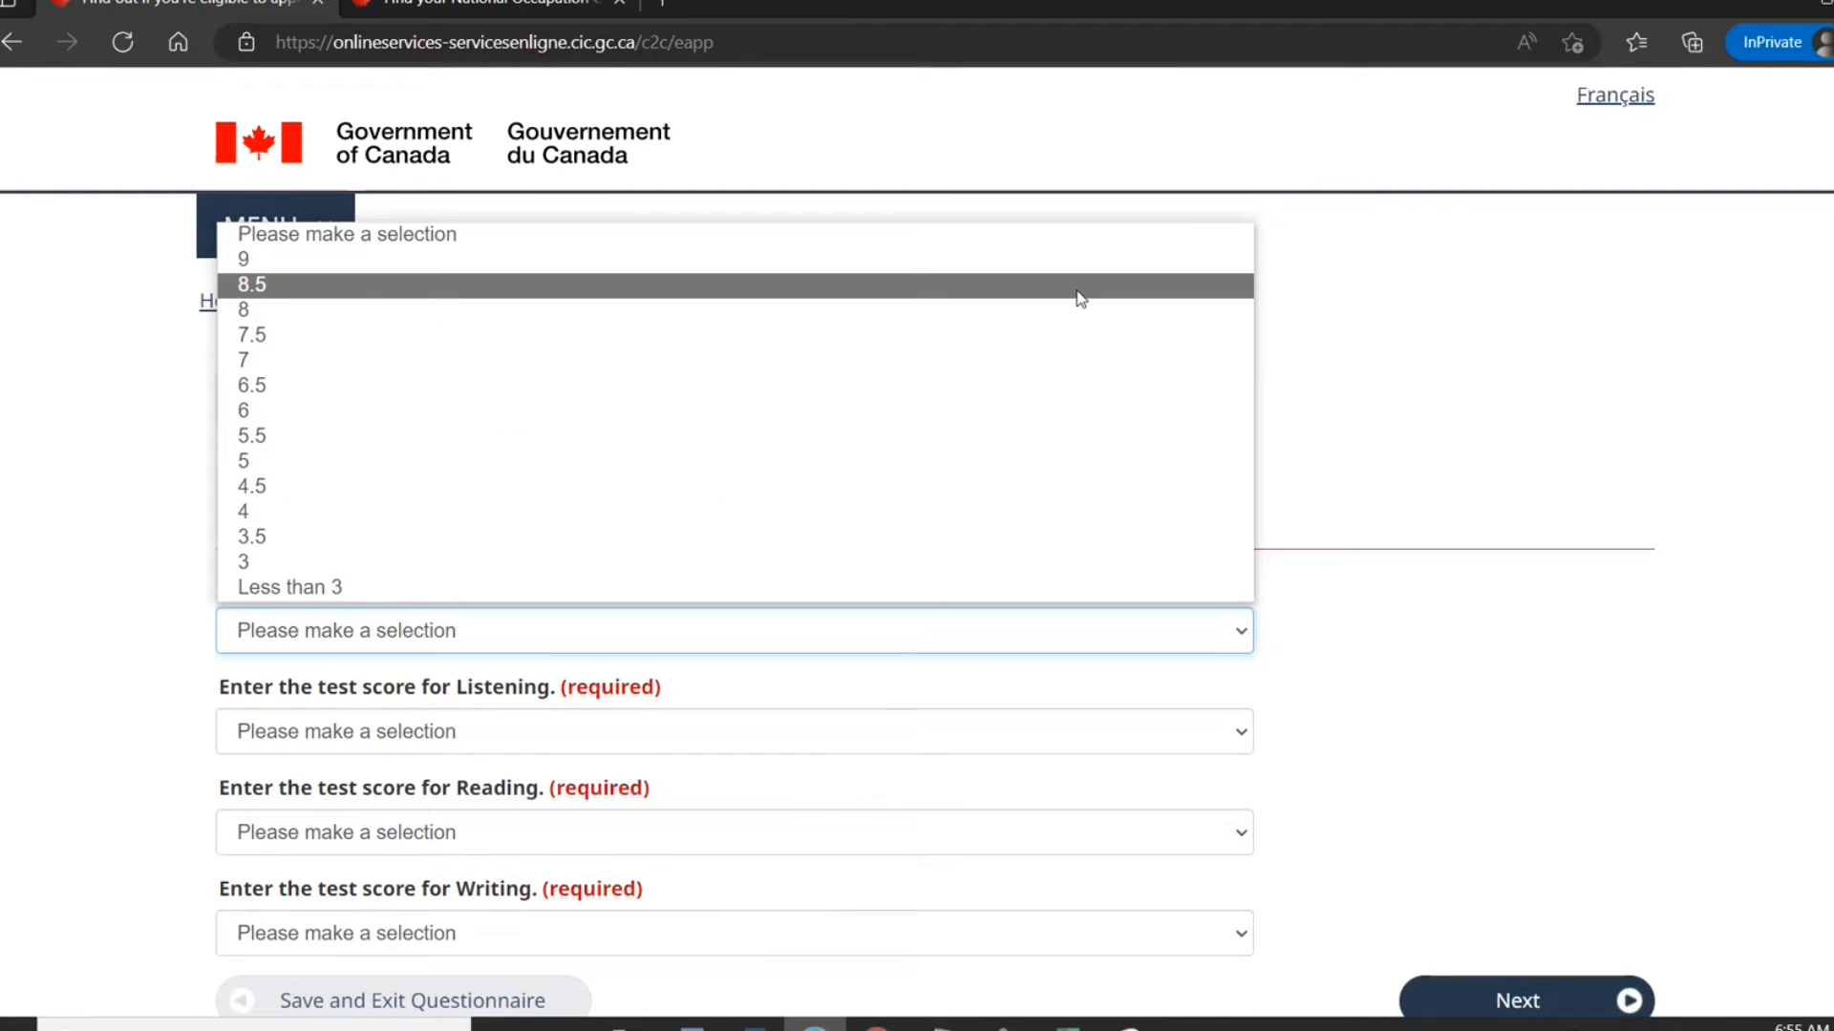
{"action": "left_click", "coordinate": [1080, 286]}
{"action": "left_click", "coordinate": [1067, 729]}
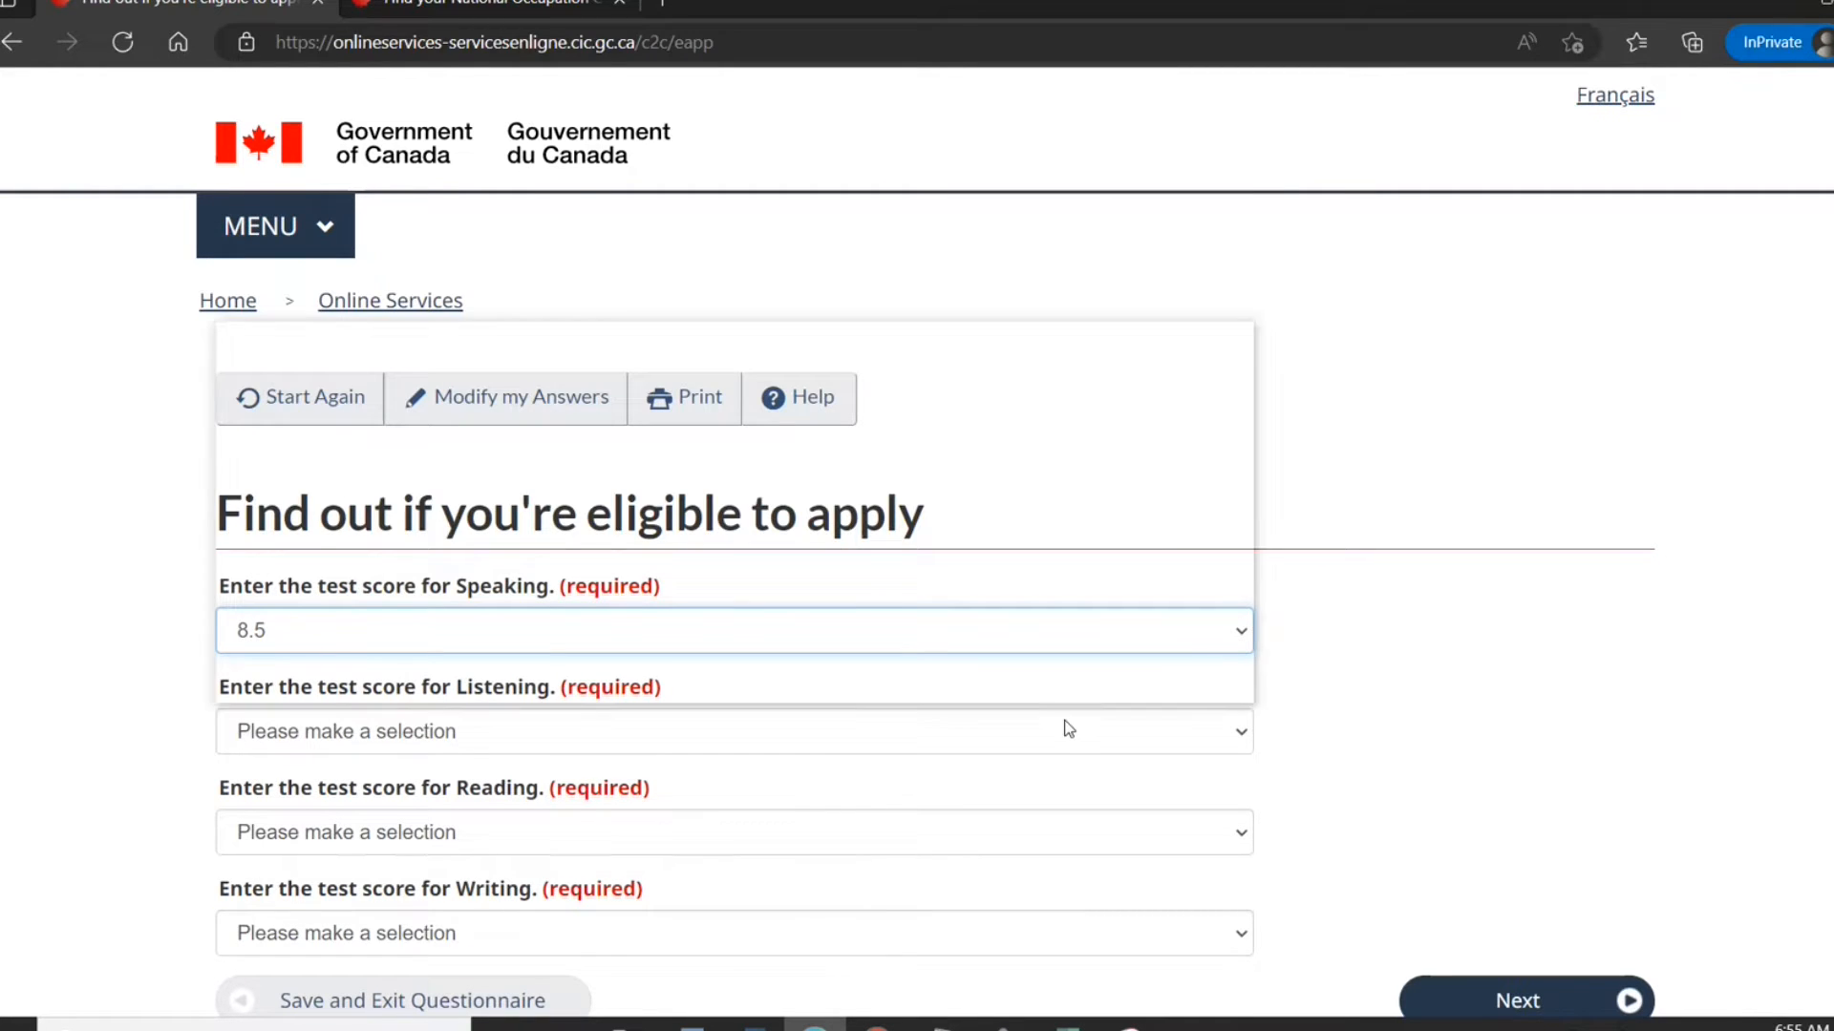
{"action": "left_click", "coordinate": [1013, 385]}
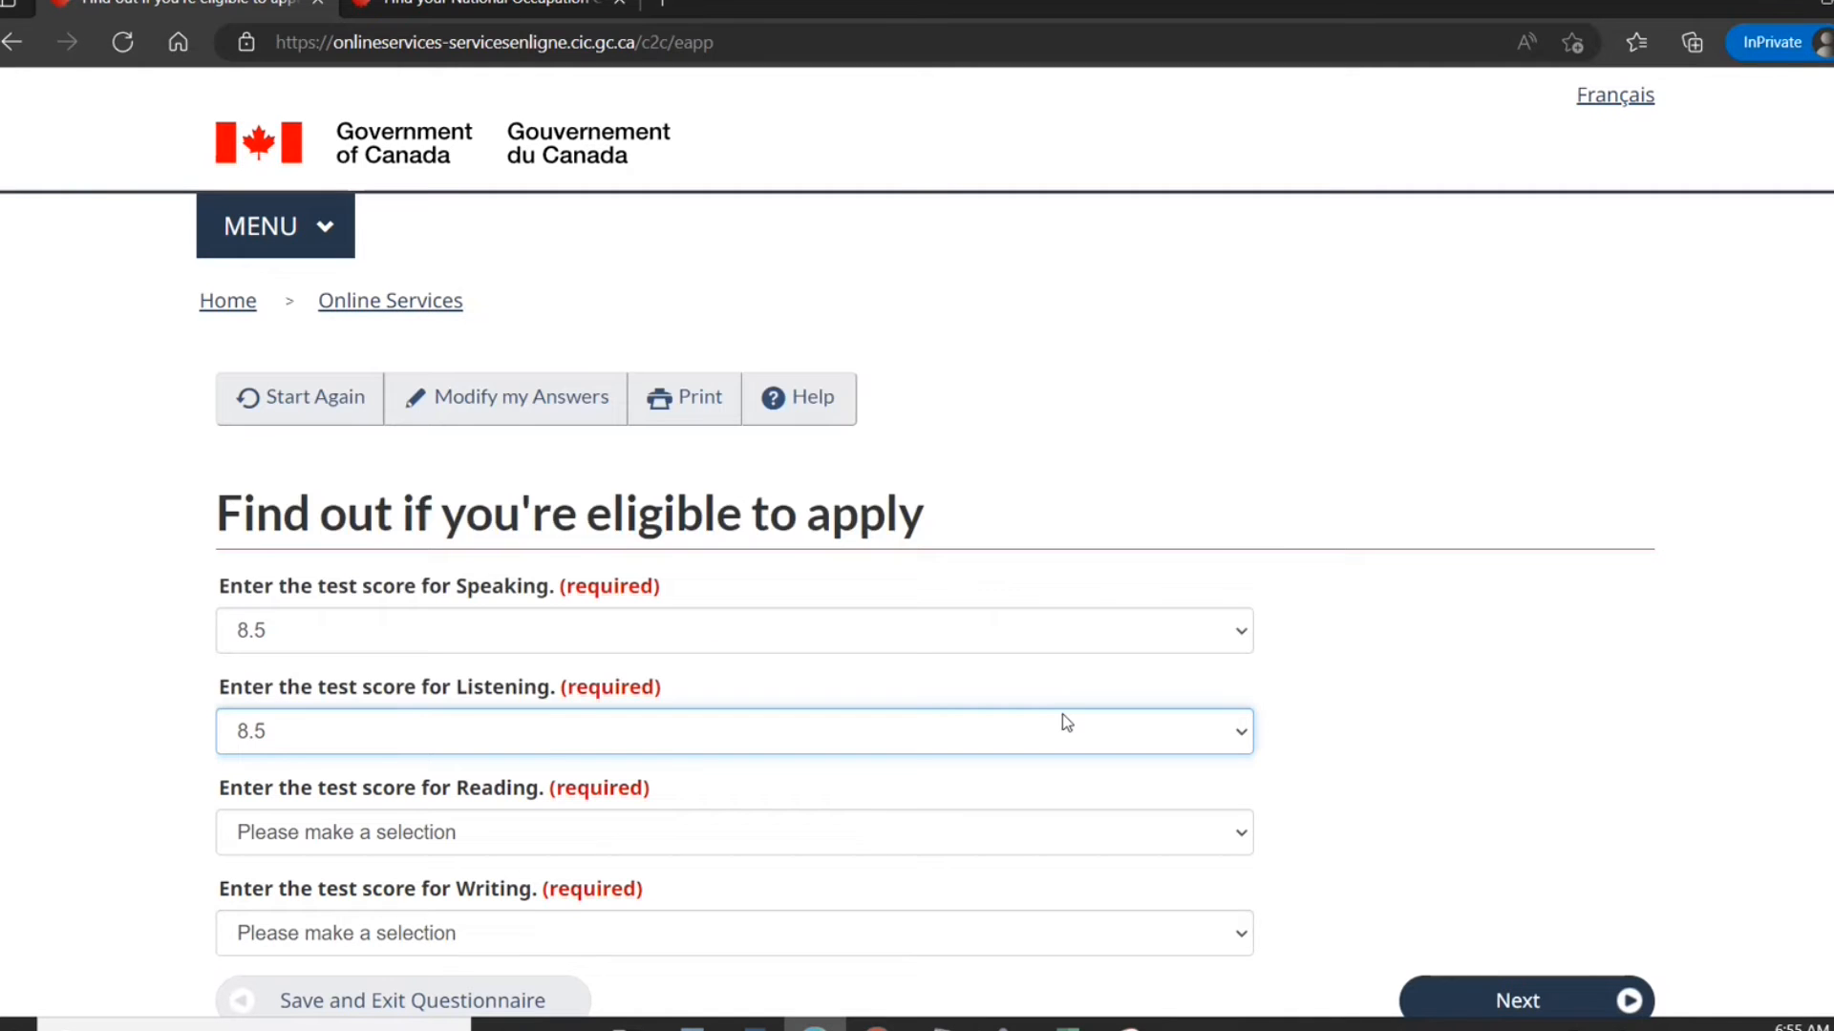
{"action": "left_click", "coordinate": [1023, 843]}
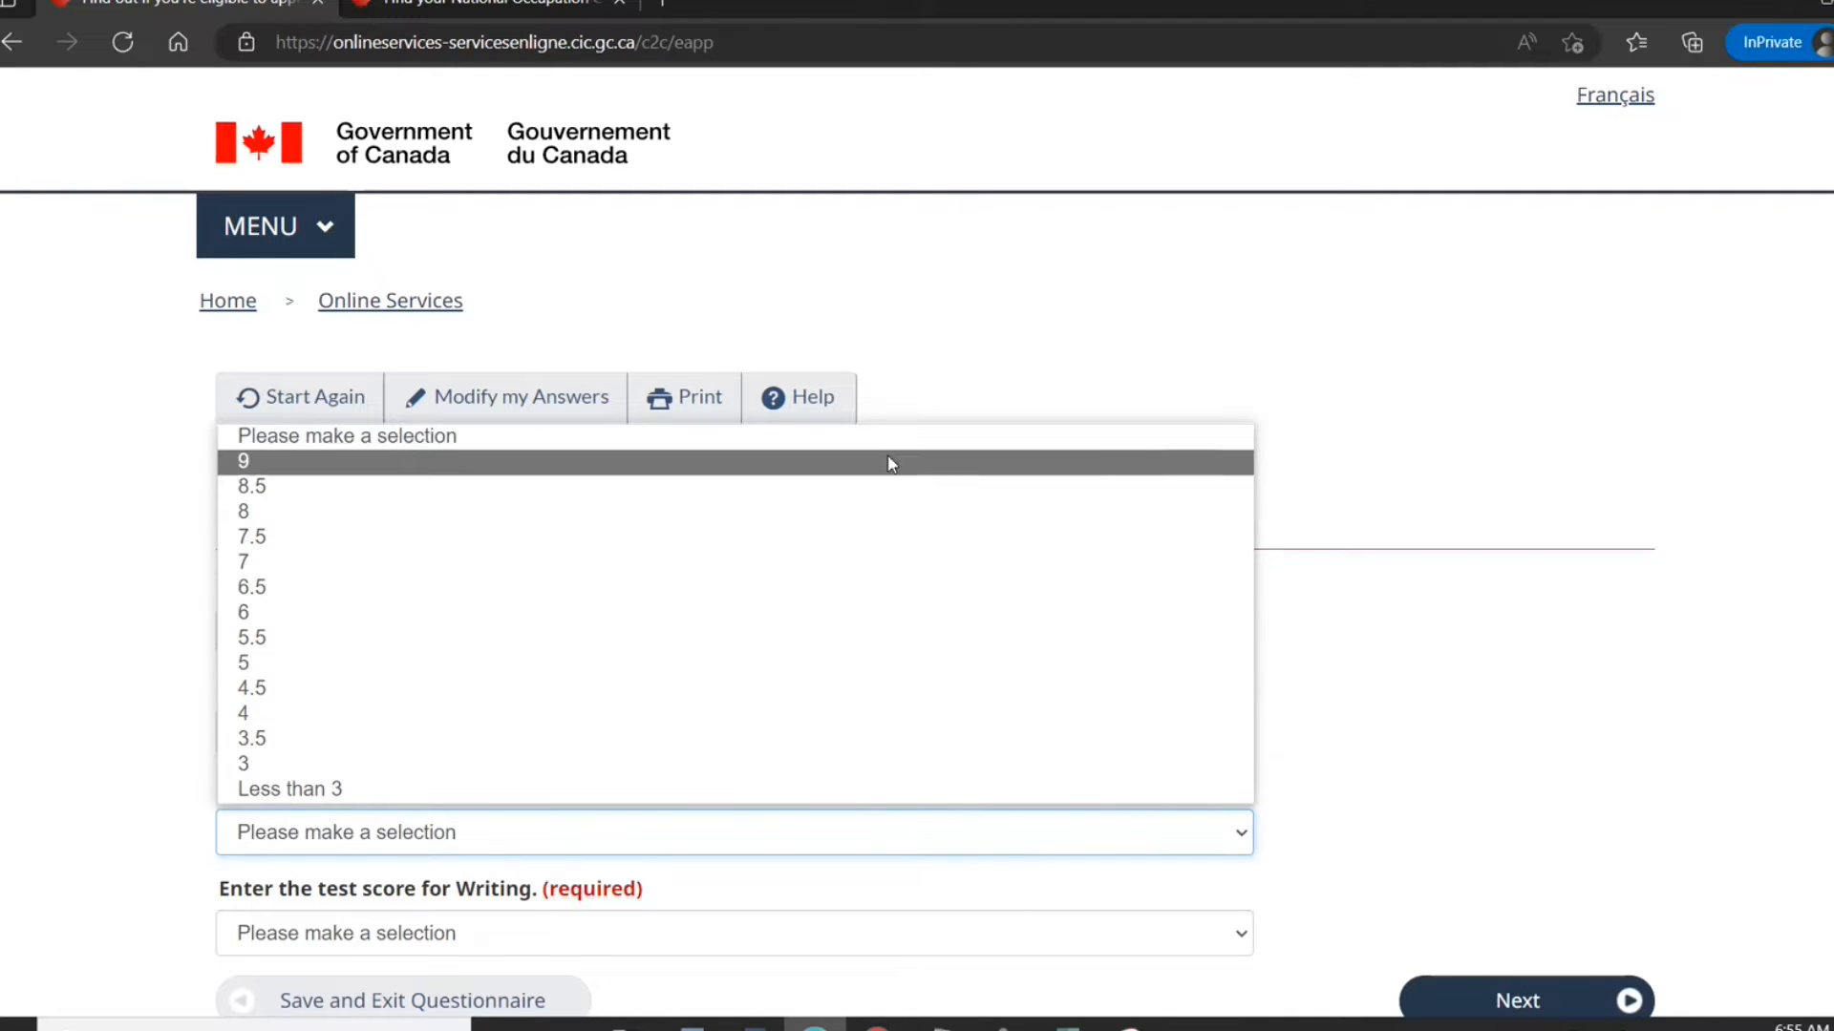
{"action": "left_click", "coordinate": [892, 489]}
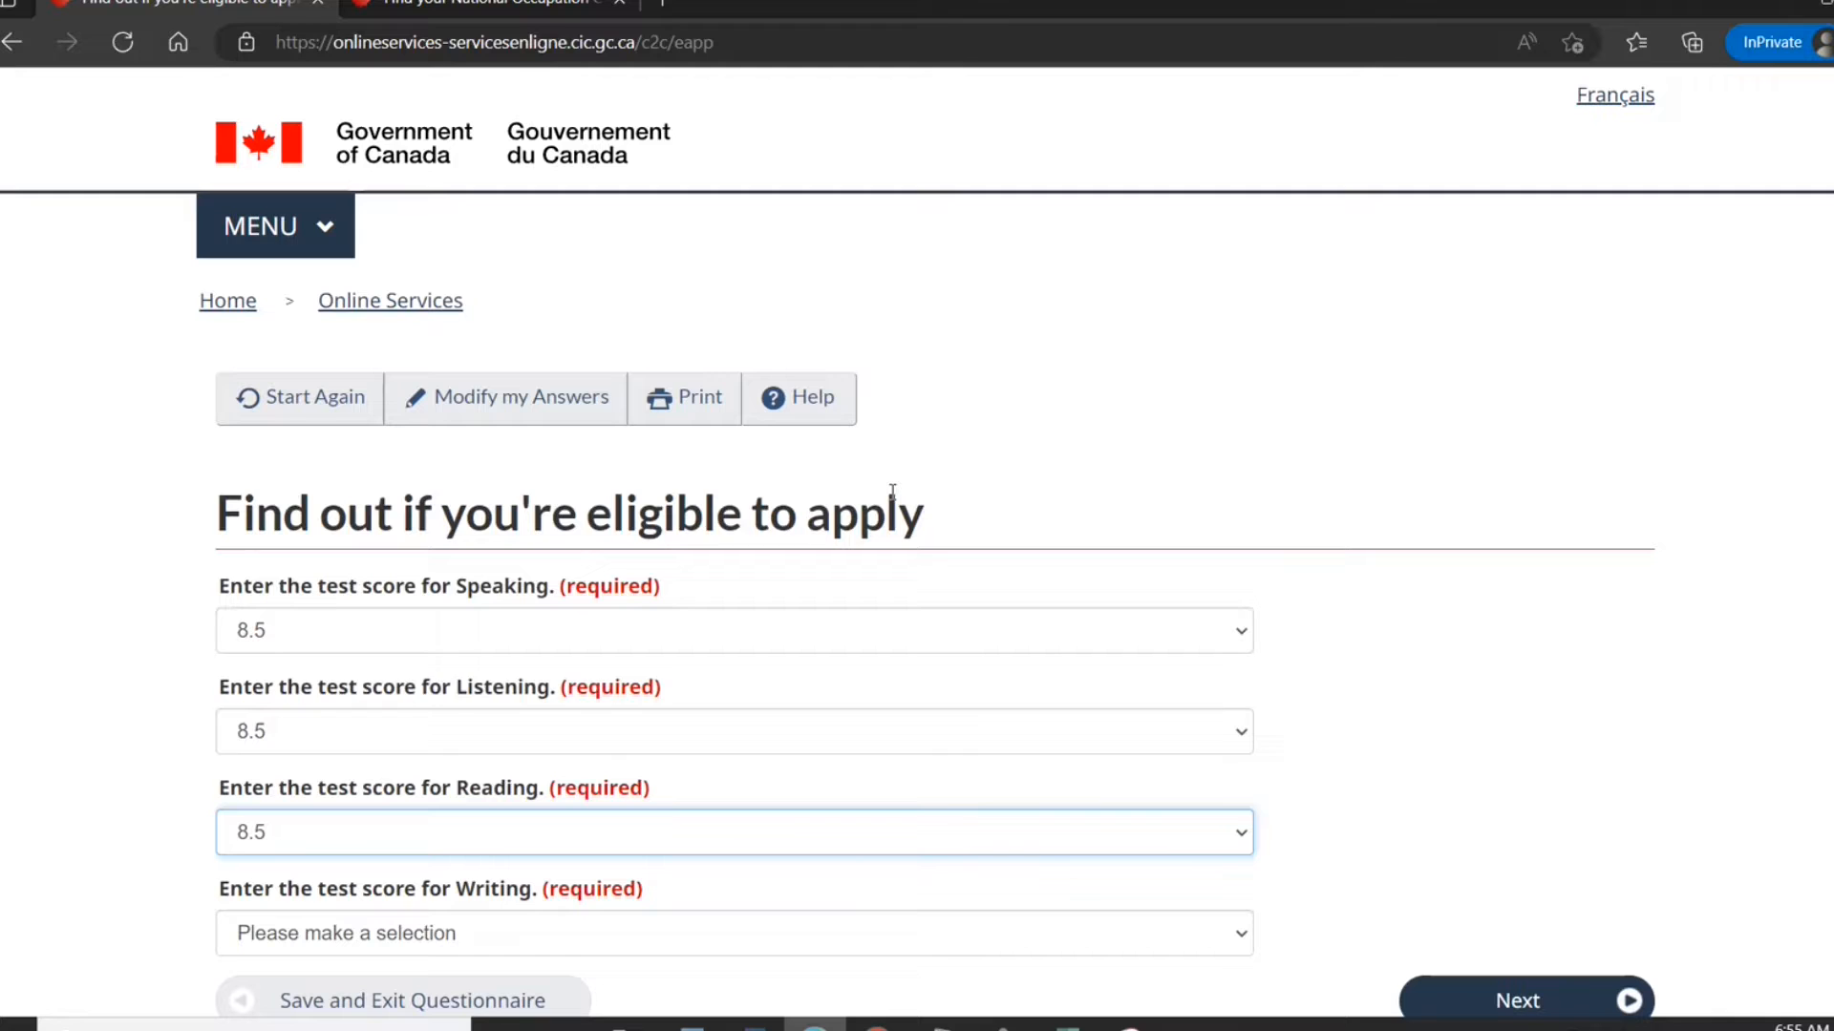
{"action": "left_click", "coordinate": [886, 933]}
{"action": "left_click", "coordinate": [802, 590]}
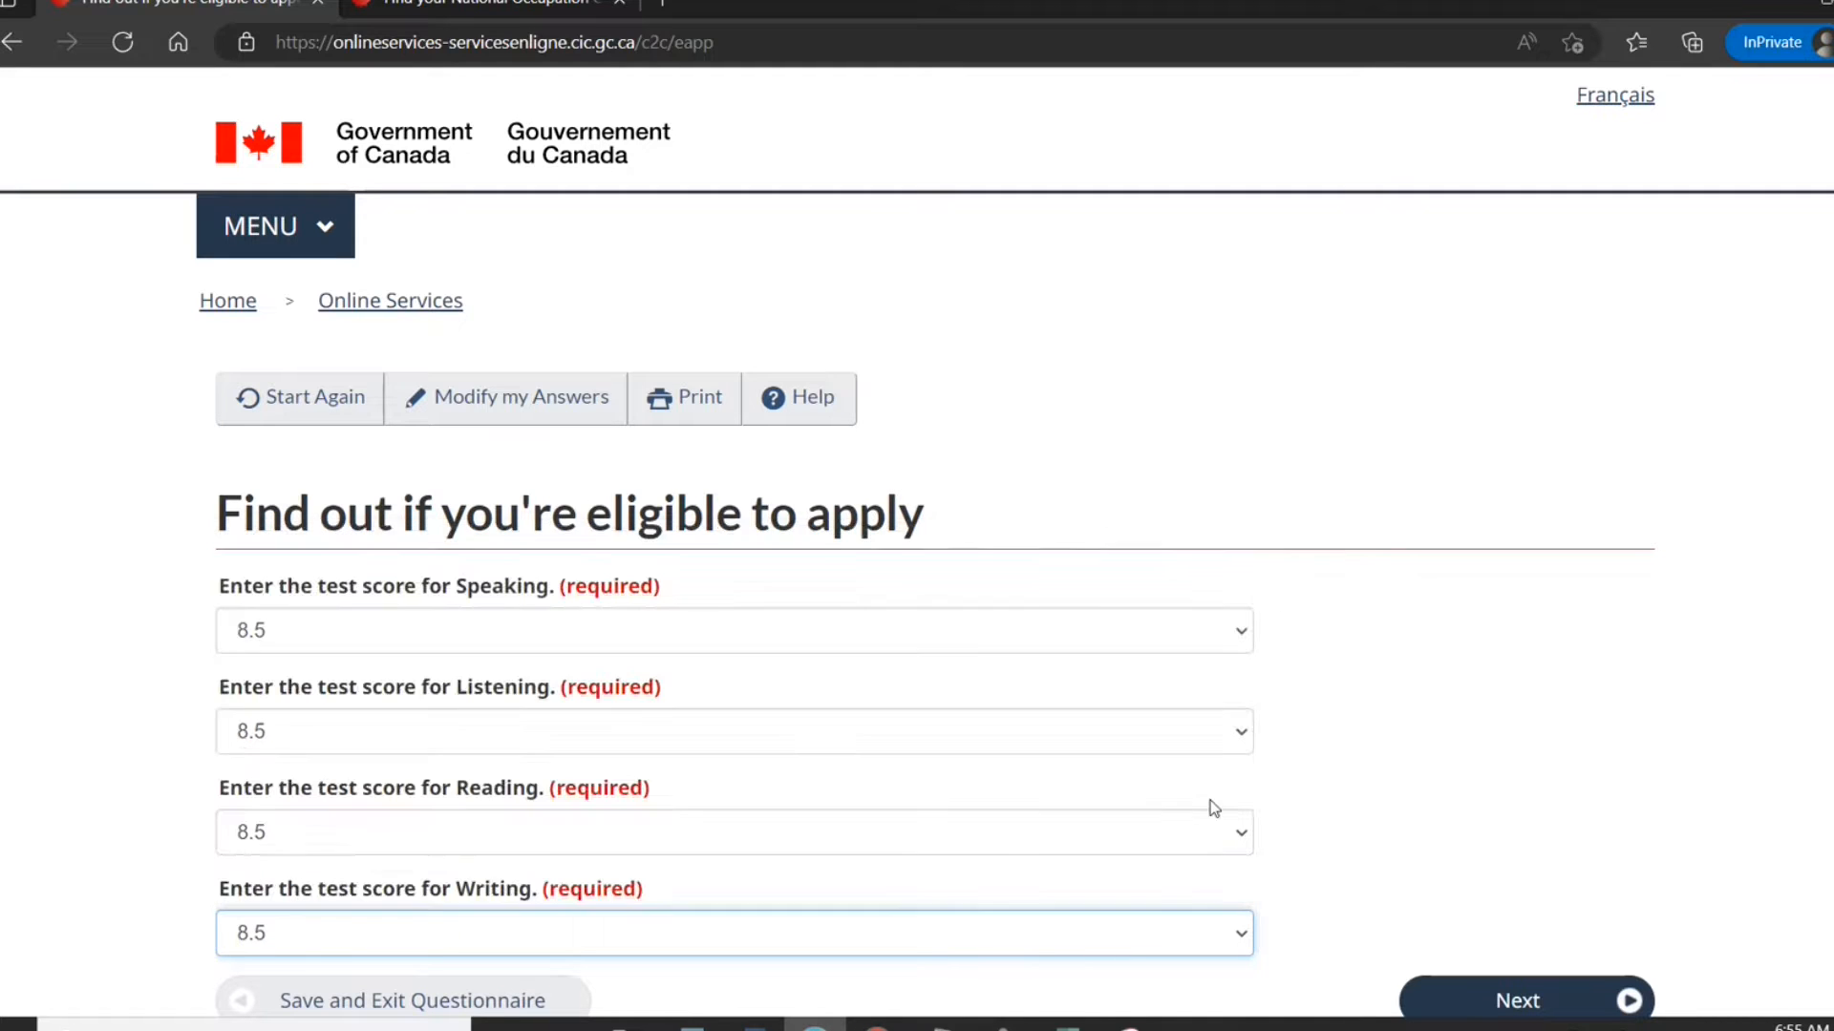
{"action": "left_click", "coordinate": [1518, 999]}
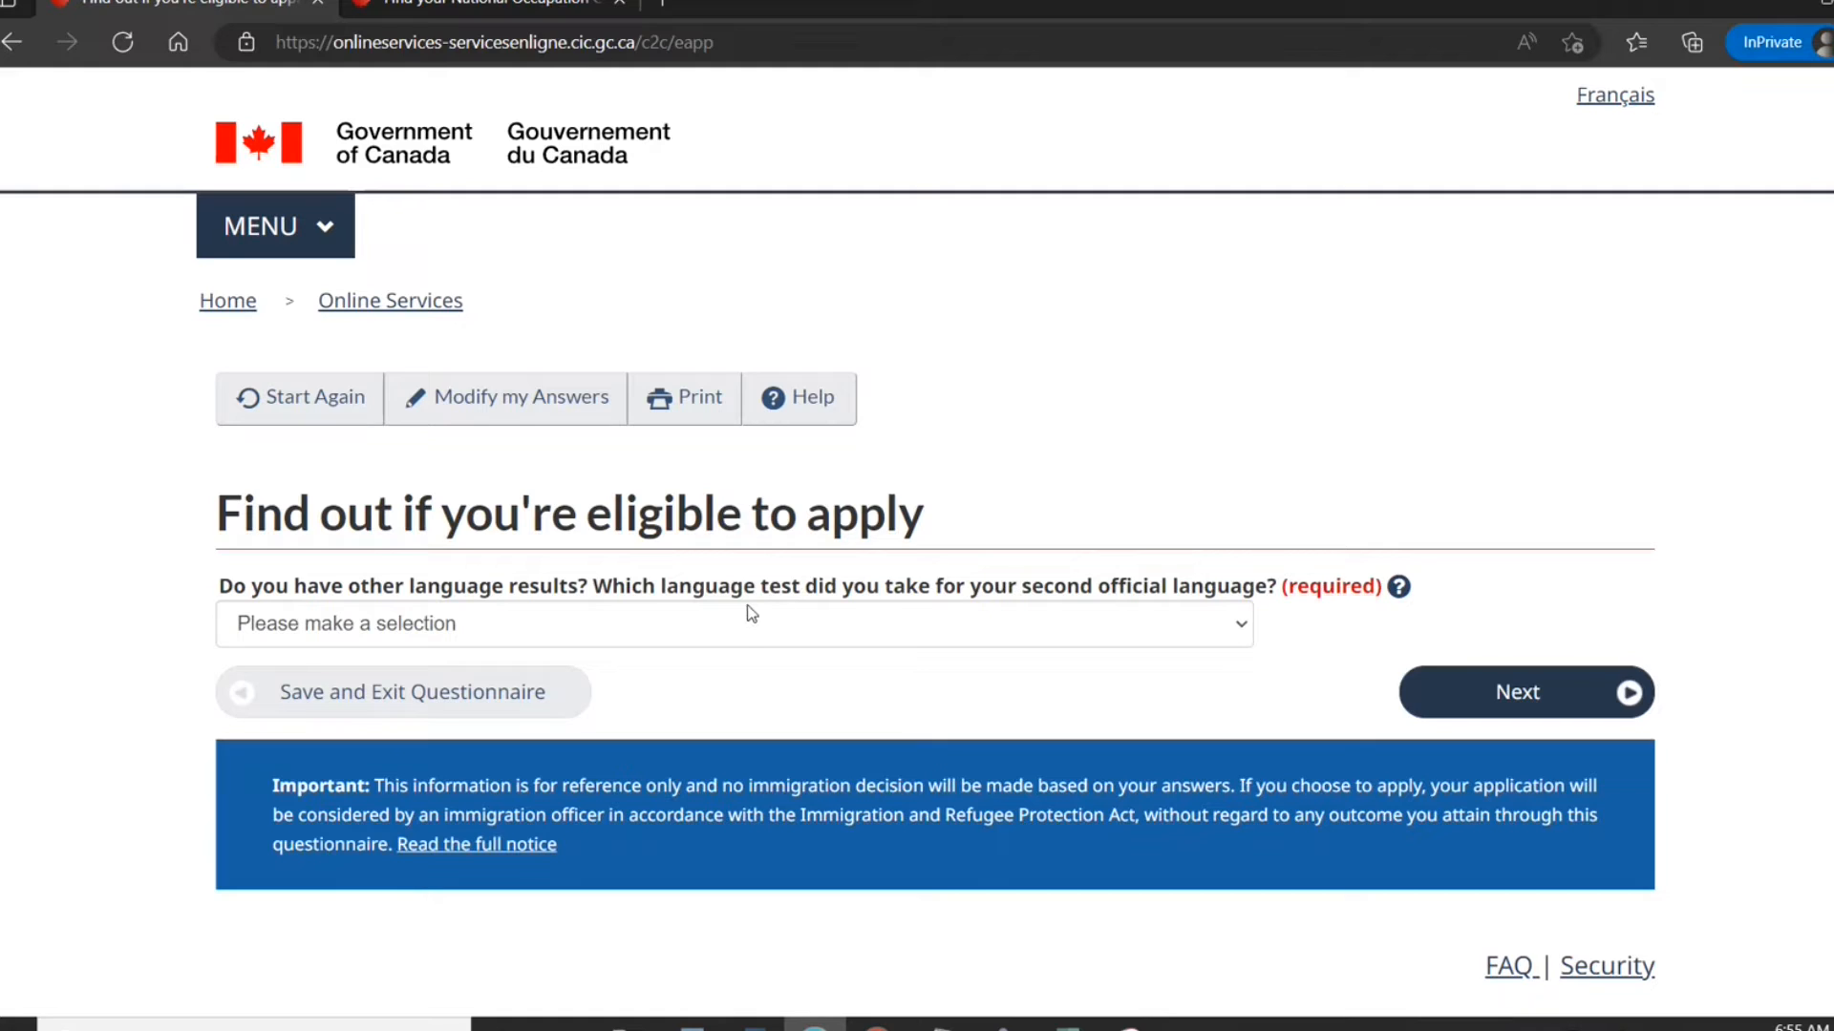
Step: Answer None for a second language test and Canadian work experience, and None of the above for TEER
{"action": "left_click", "coordinate": [721, 638]}
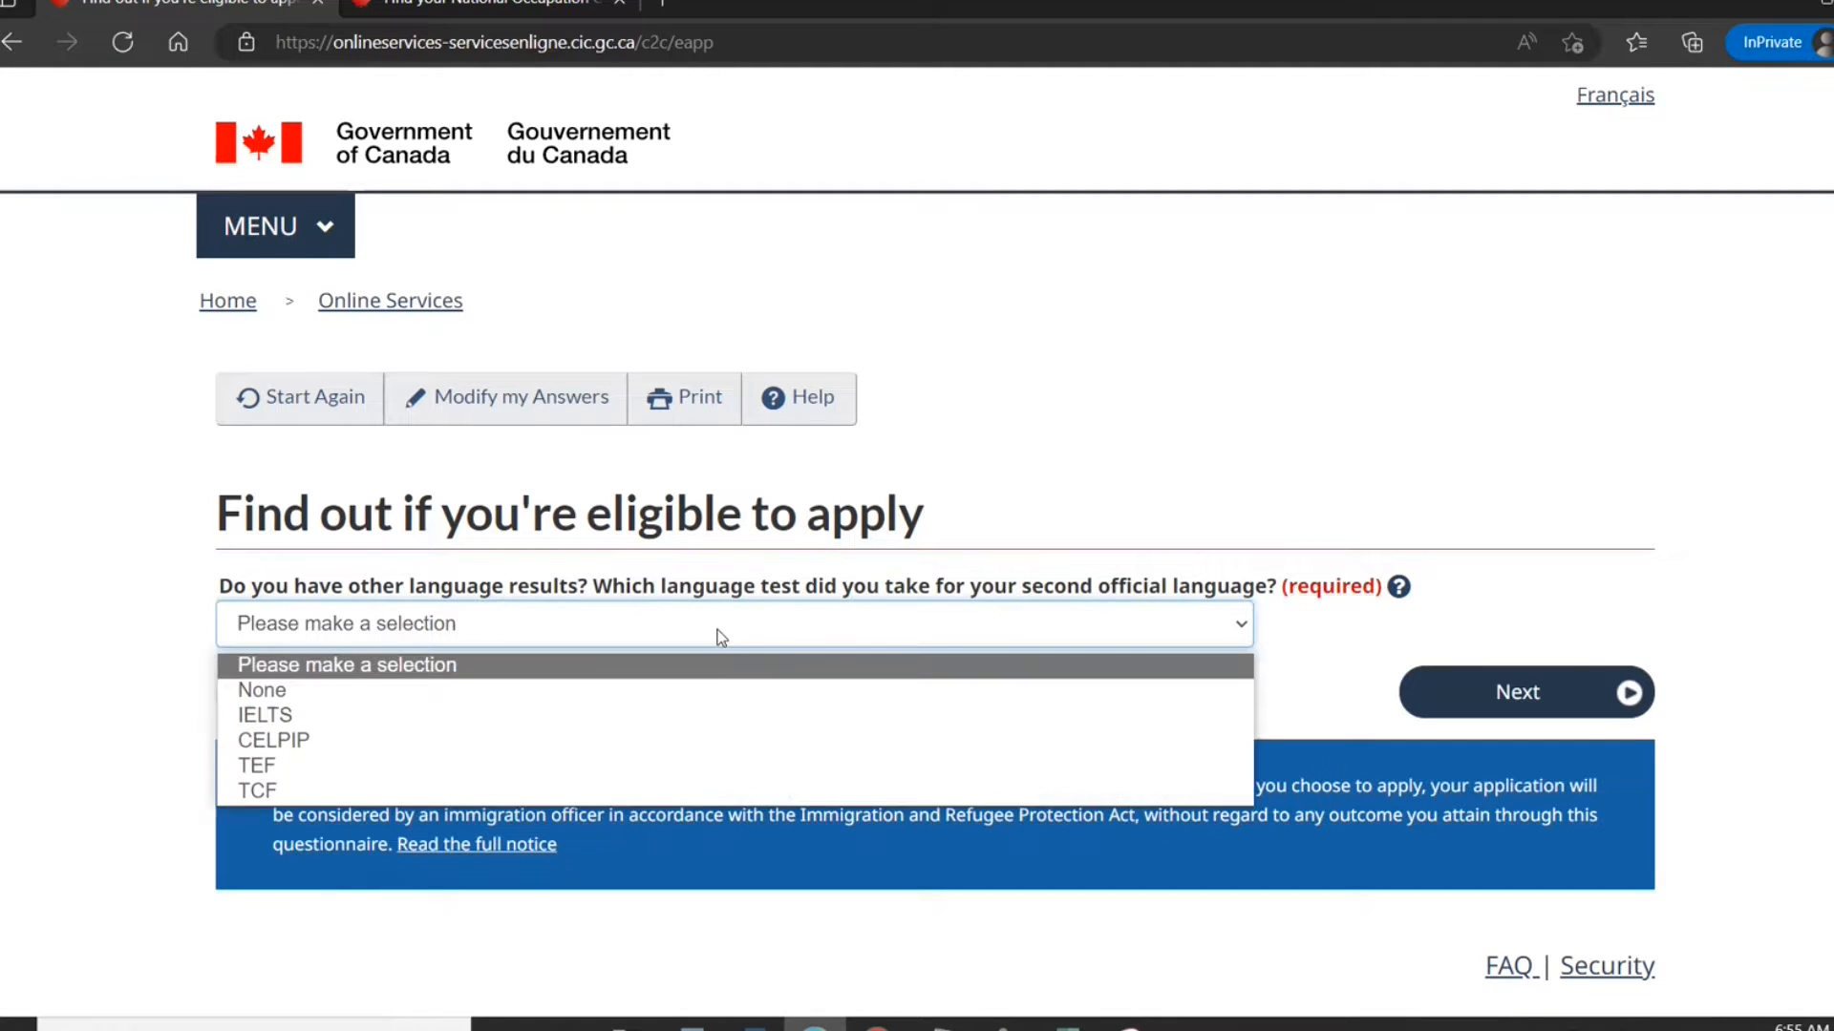
{"action": "left_click", "coordinate": [712, 692]}
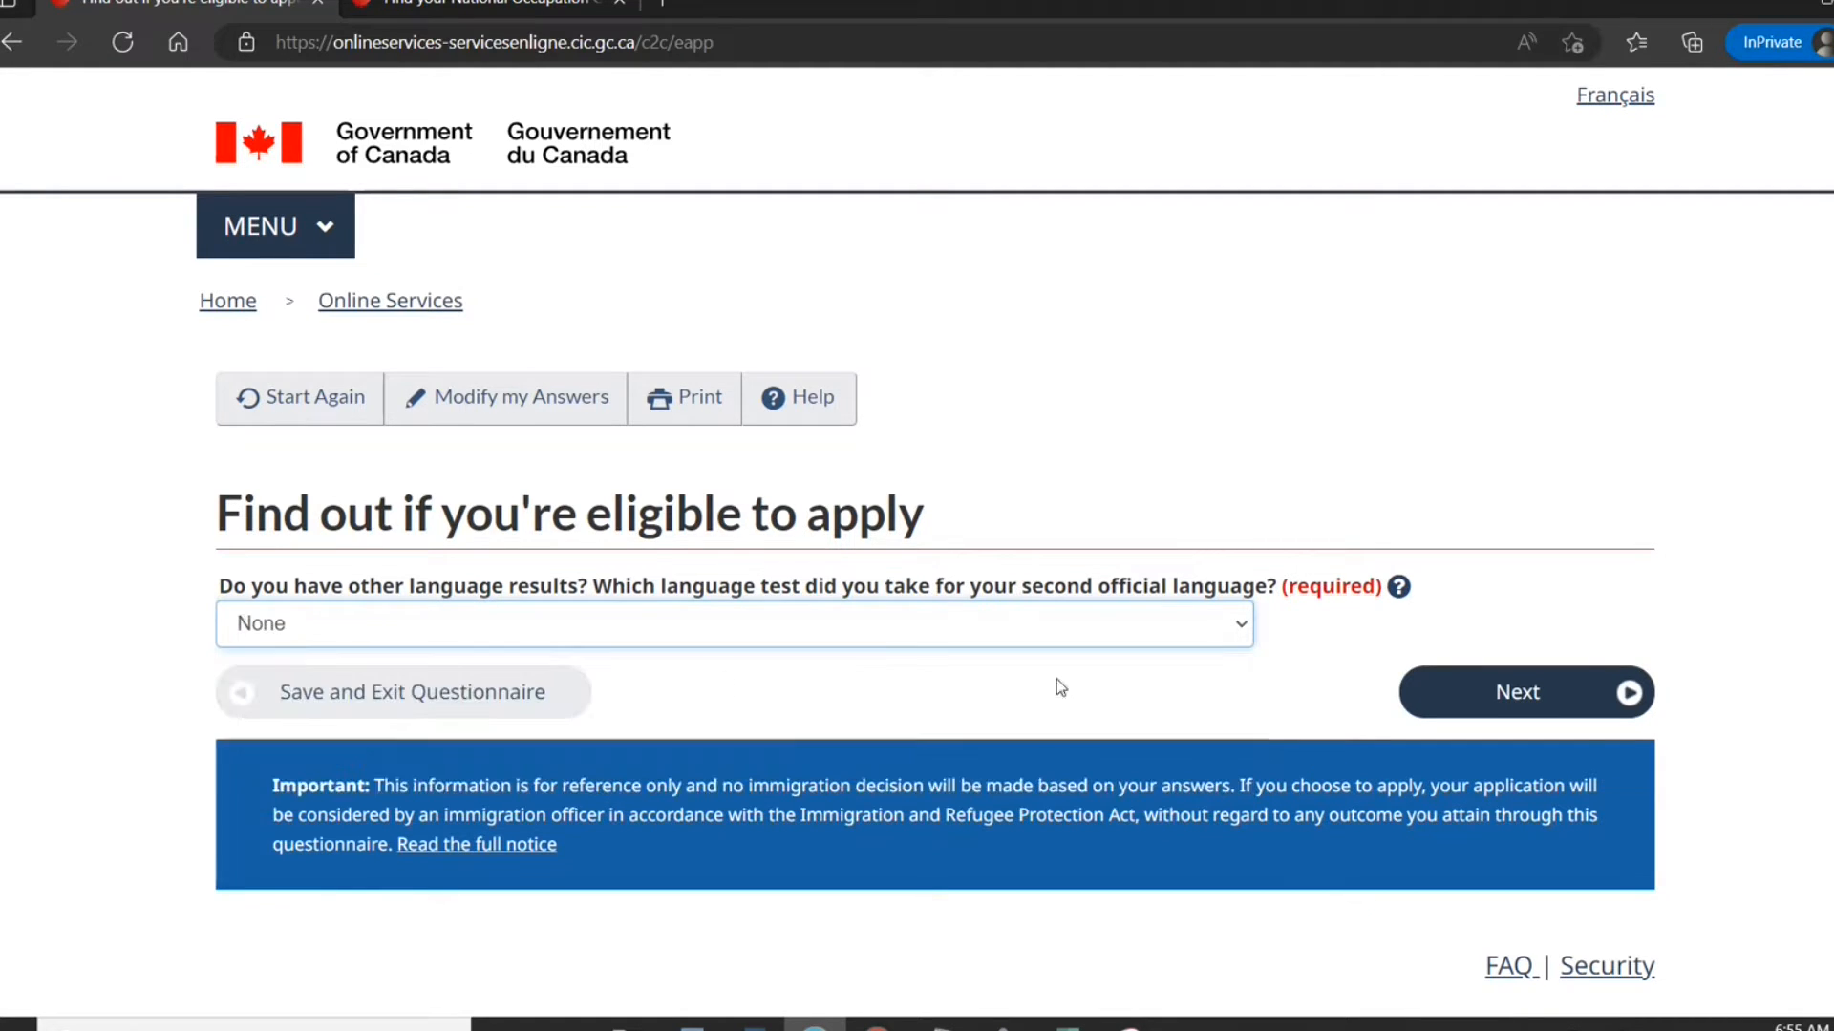
{"action": "left_click", "coordinate": [1423, 696]}
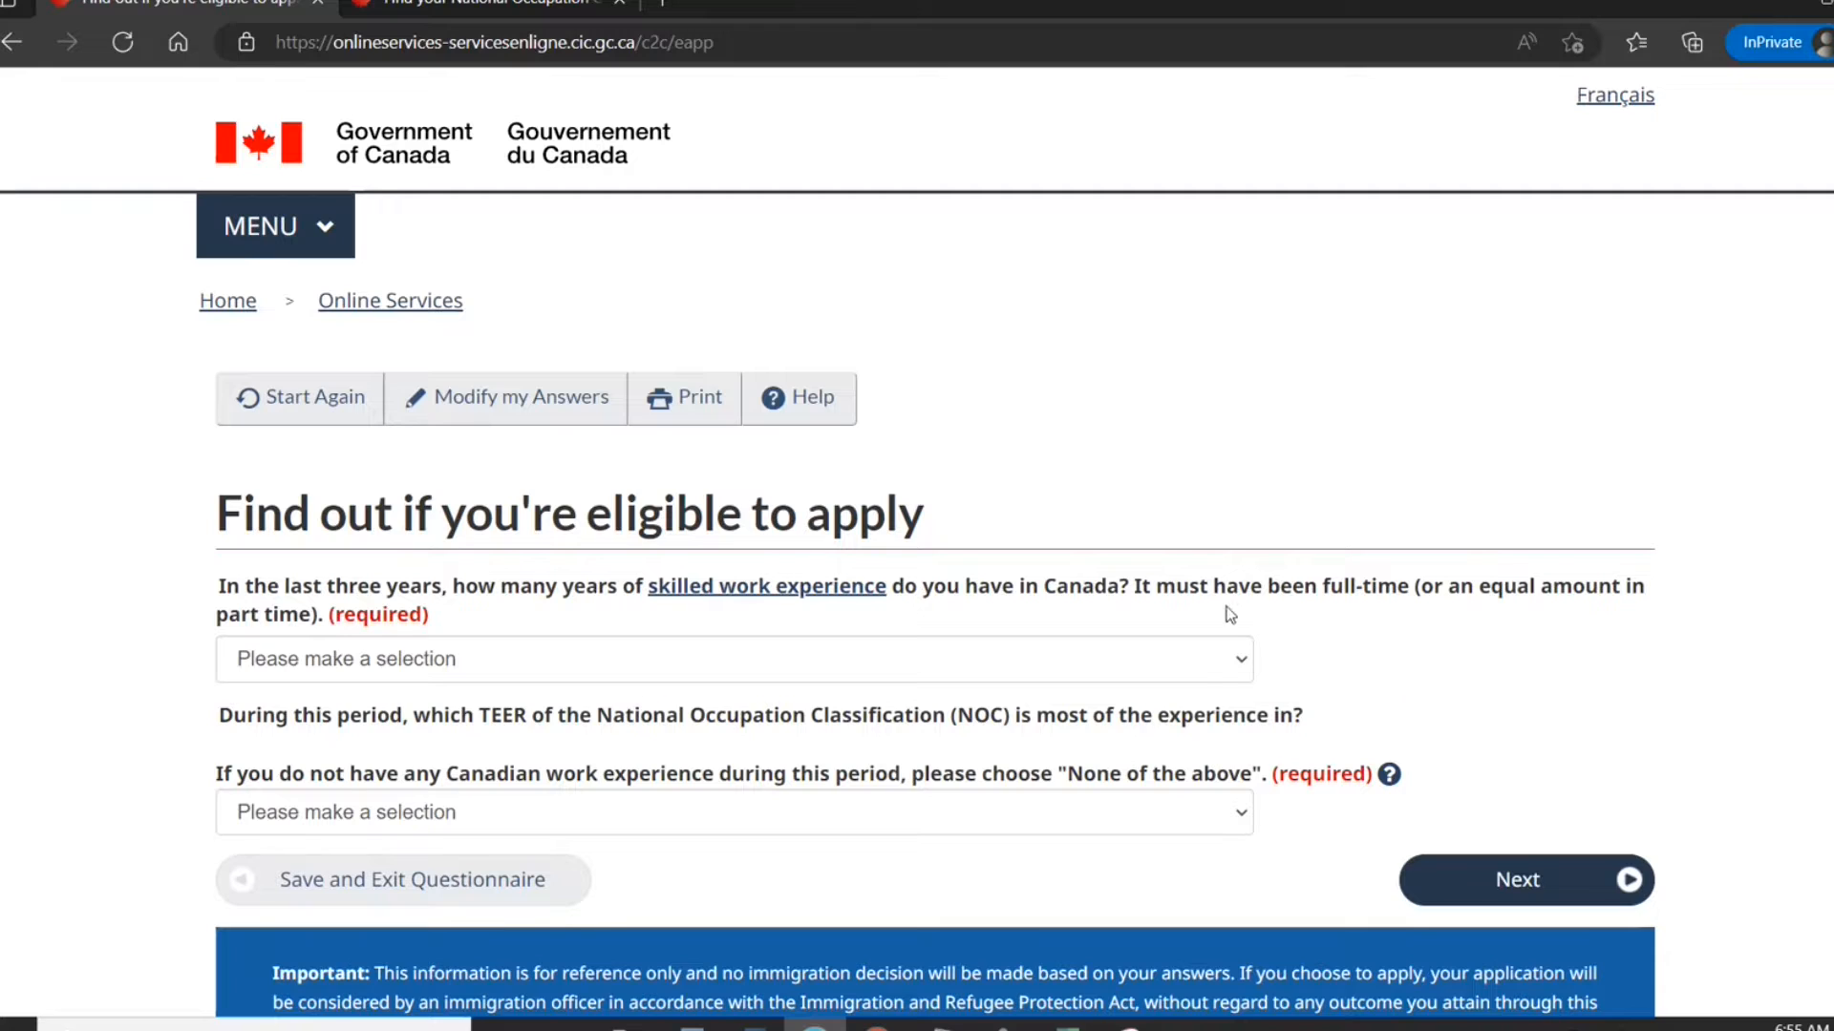
{"action": "left_click", "coordinate": [1166, 666]}
{"action": "left_click", "coordinate": [1141, 728]}
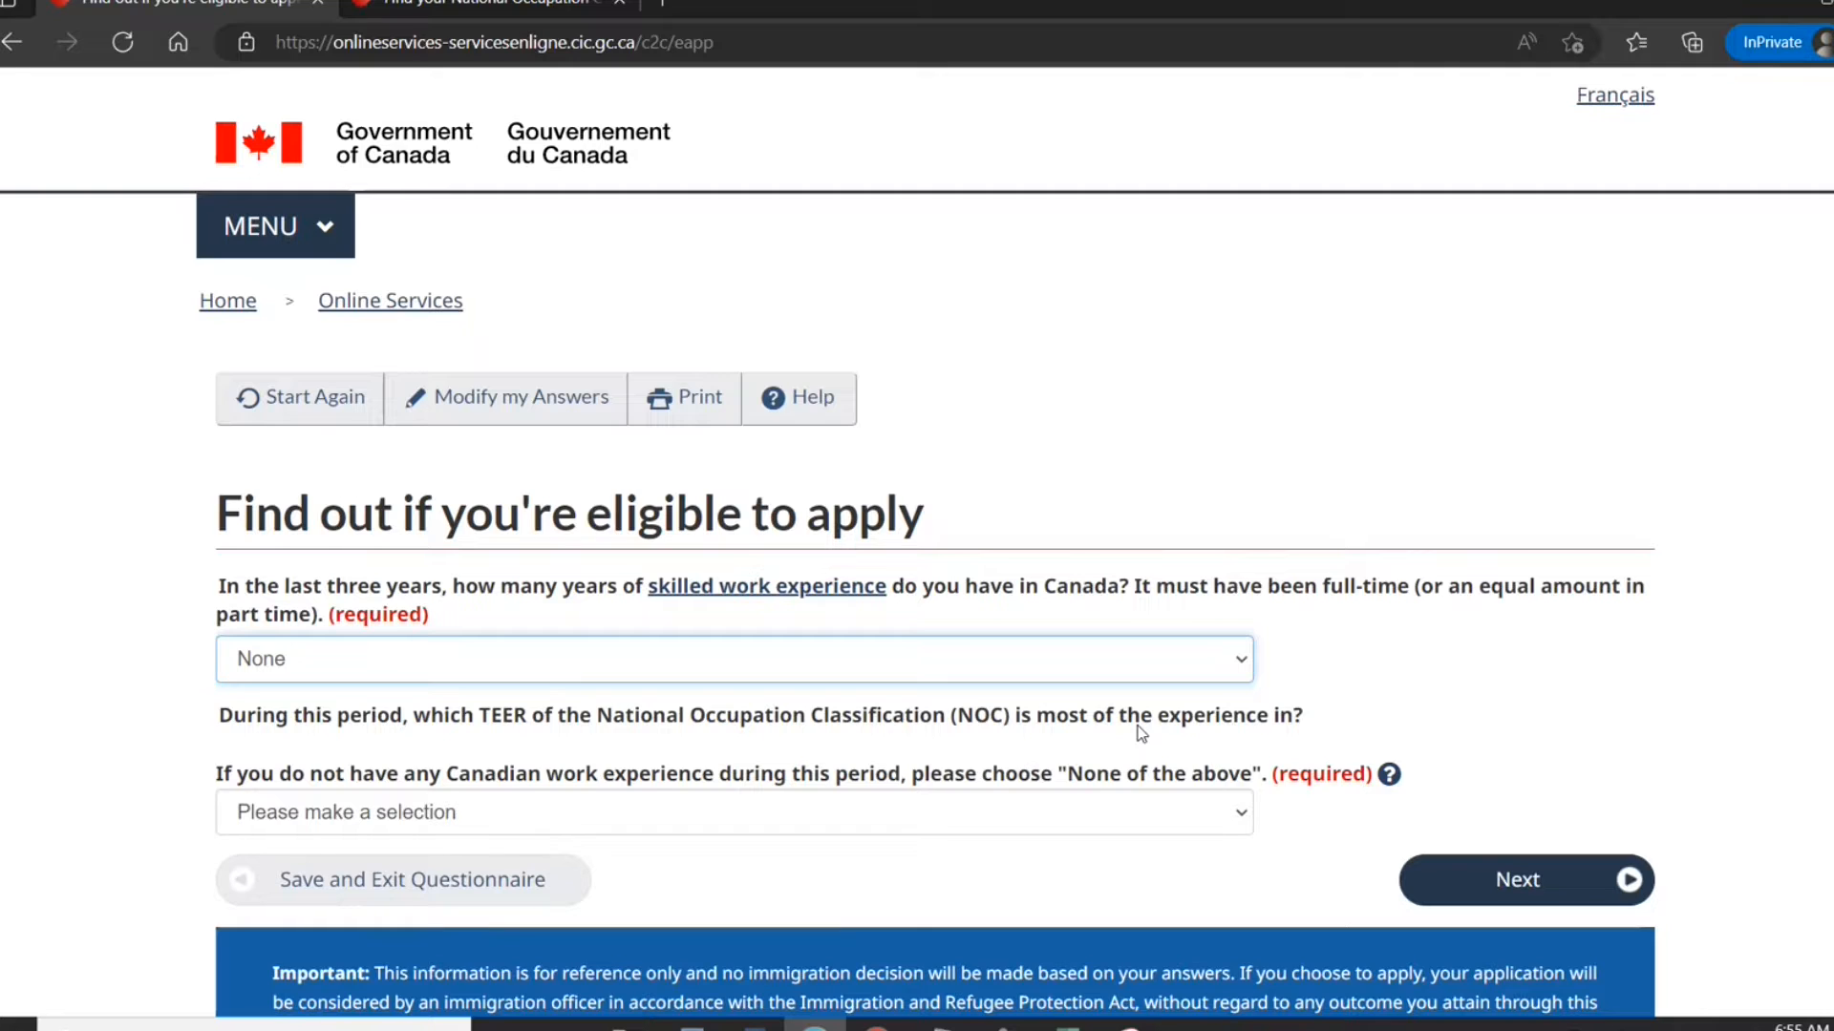
{"action": "left_click", "coordinate": [1016, 814]}
{"action": "left_click", "coordinate": [1031, 769]}
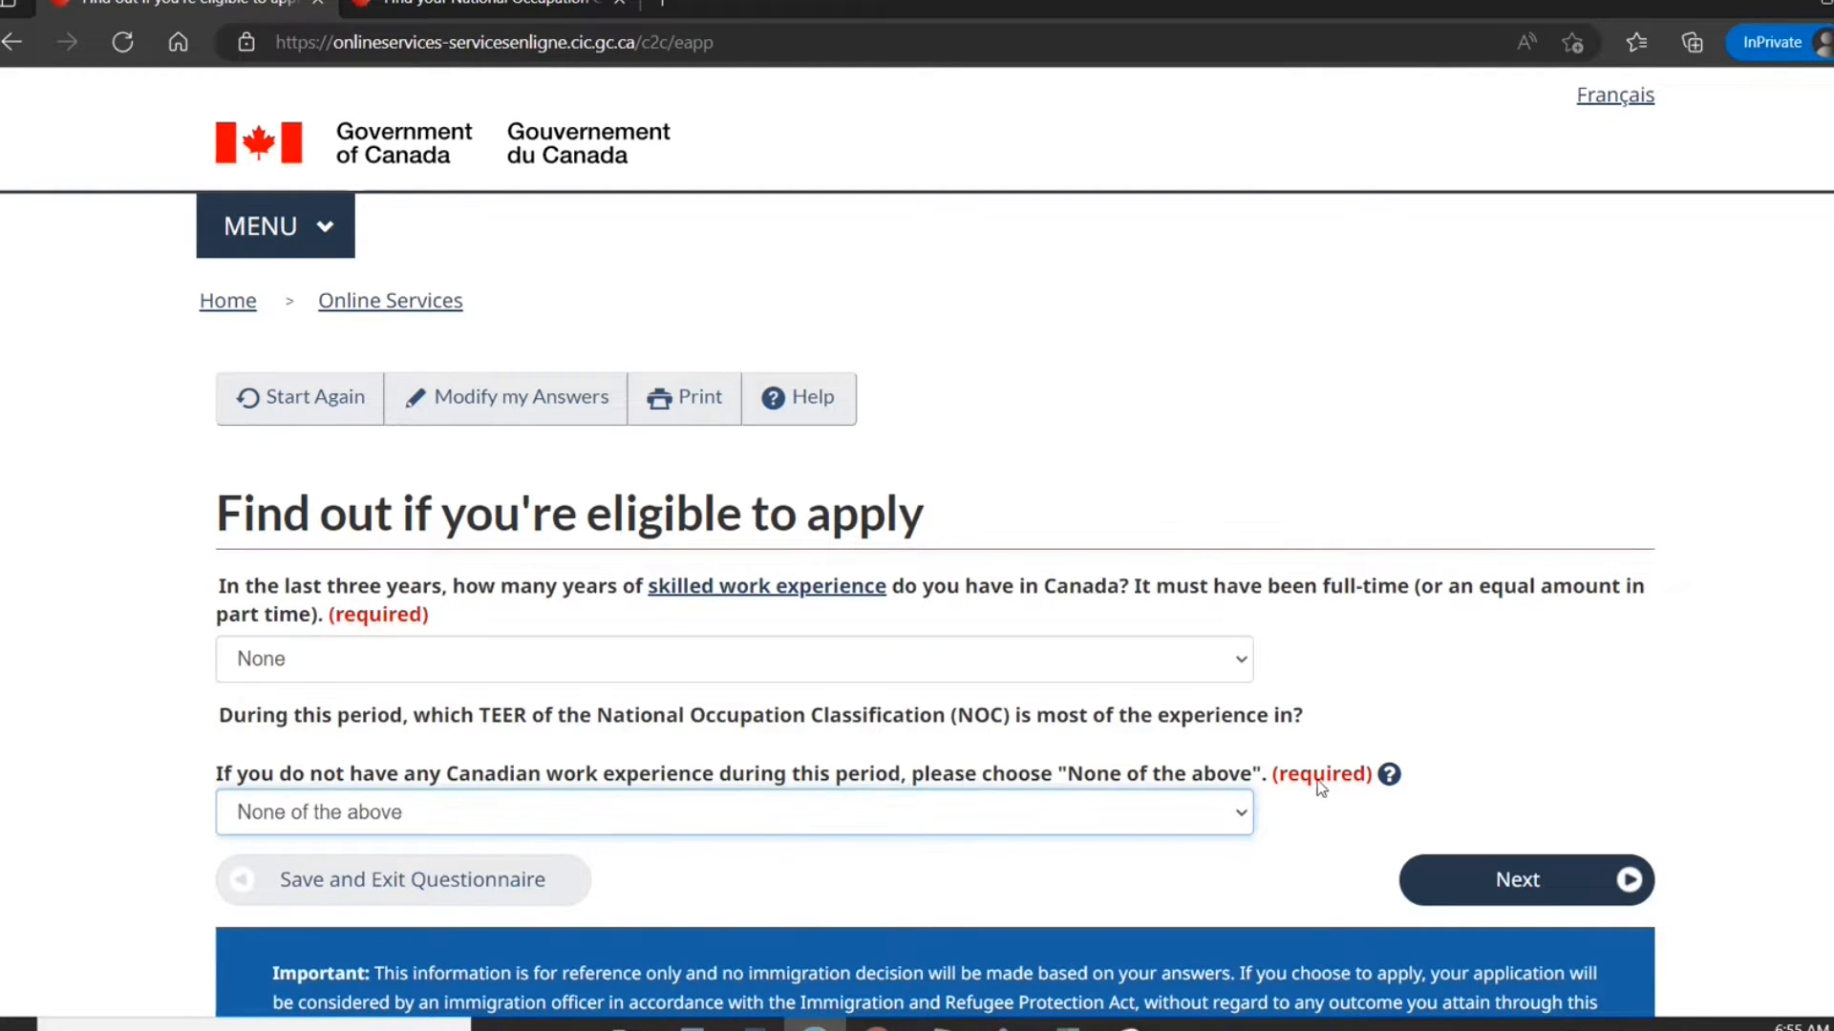
{"action": "left_click", "coordinate": [1495, 879]}
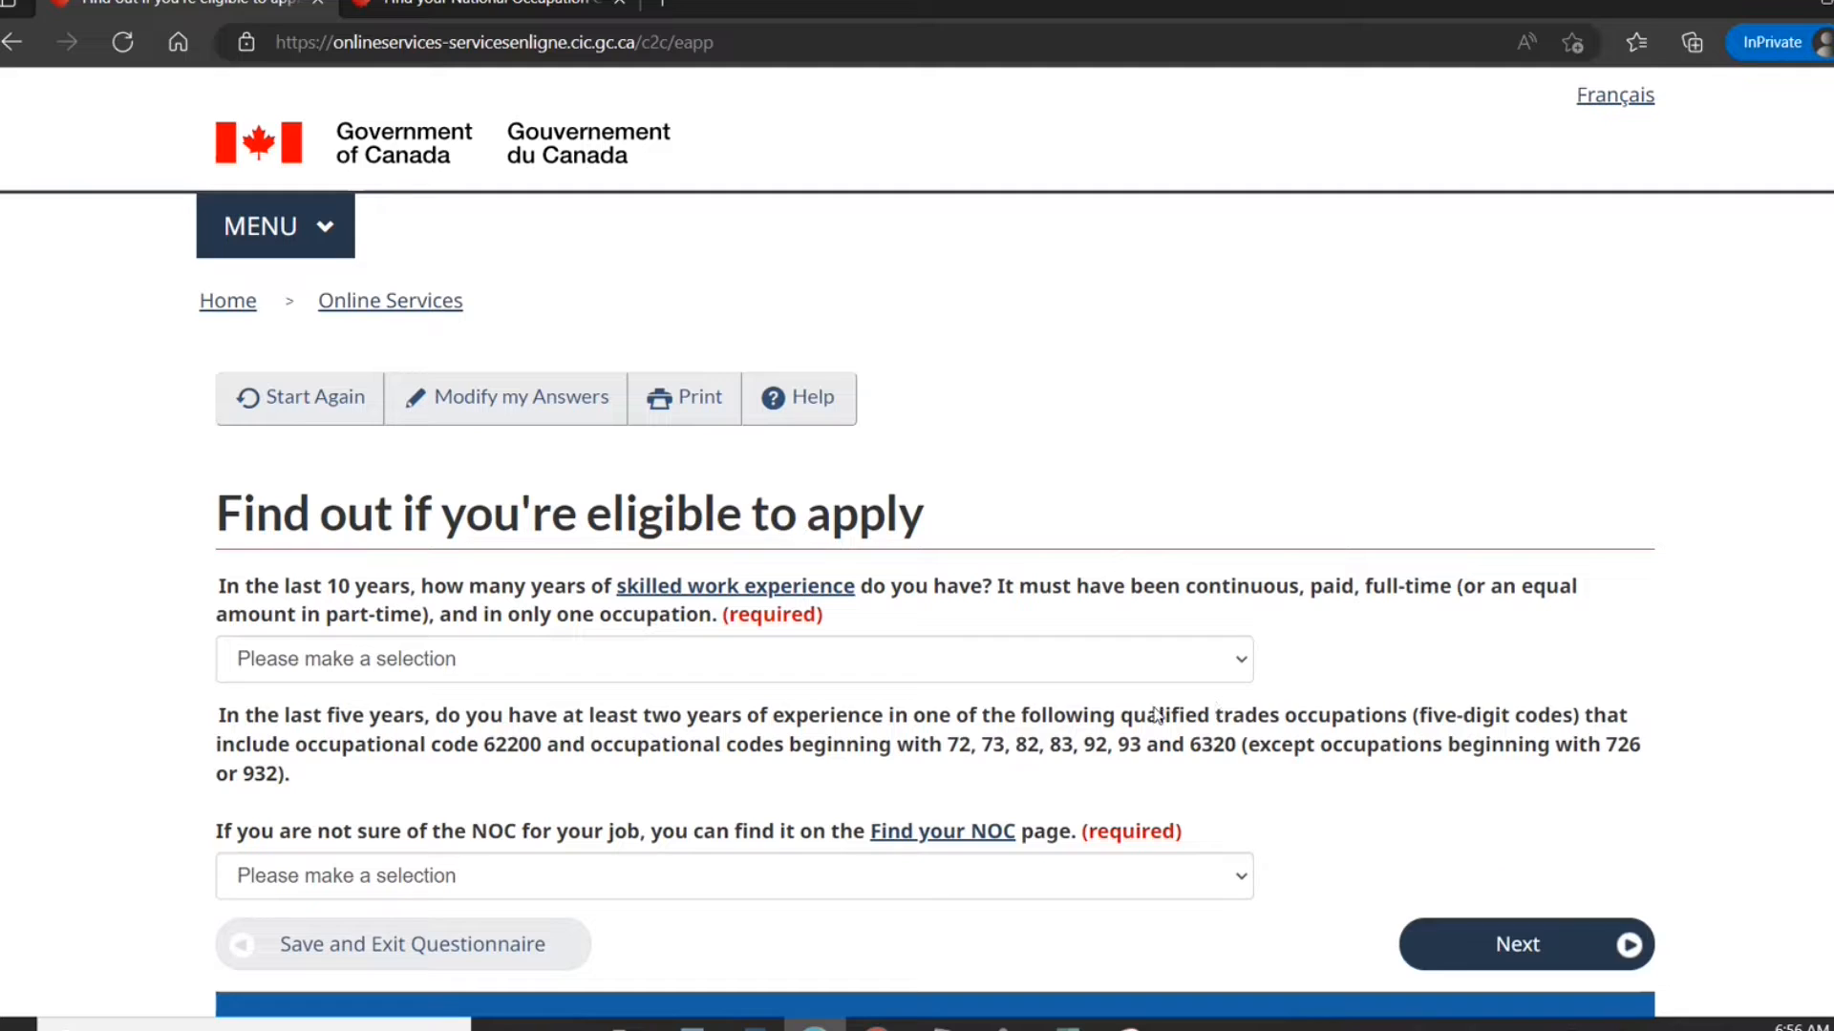
Step: Report six or more years of work experience and none in trades occupations
{"action": "left_click", "coordinate": [1157, 675]}
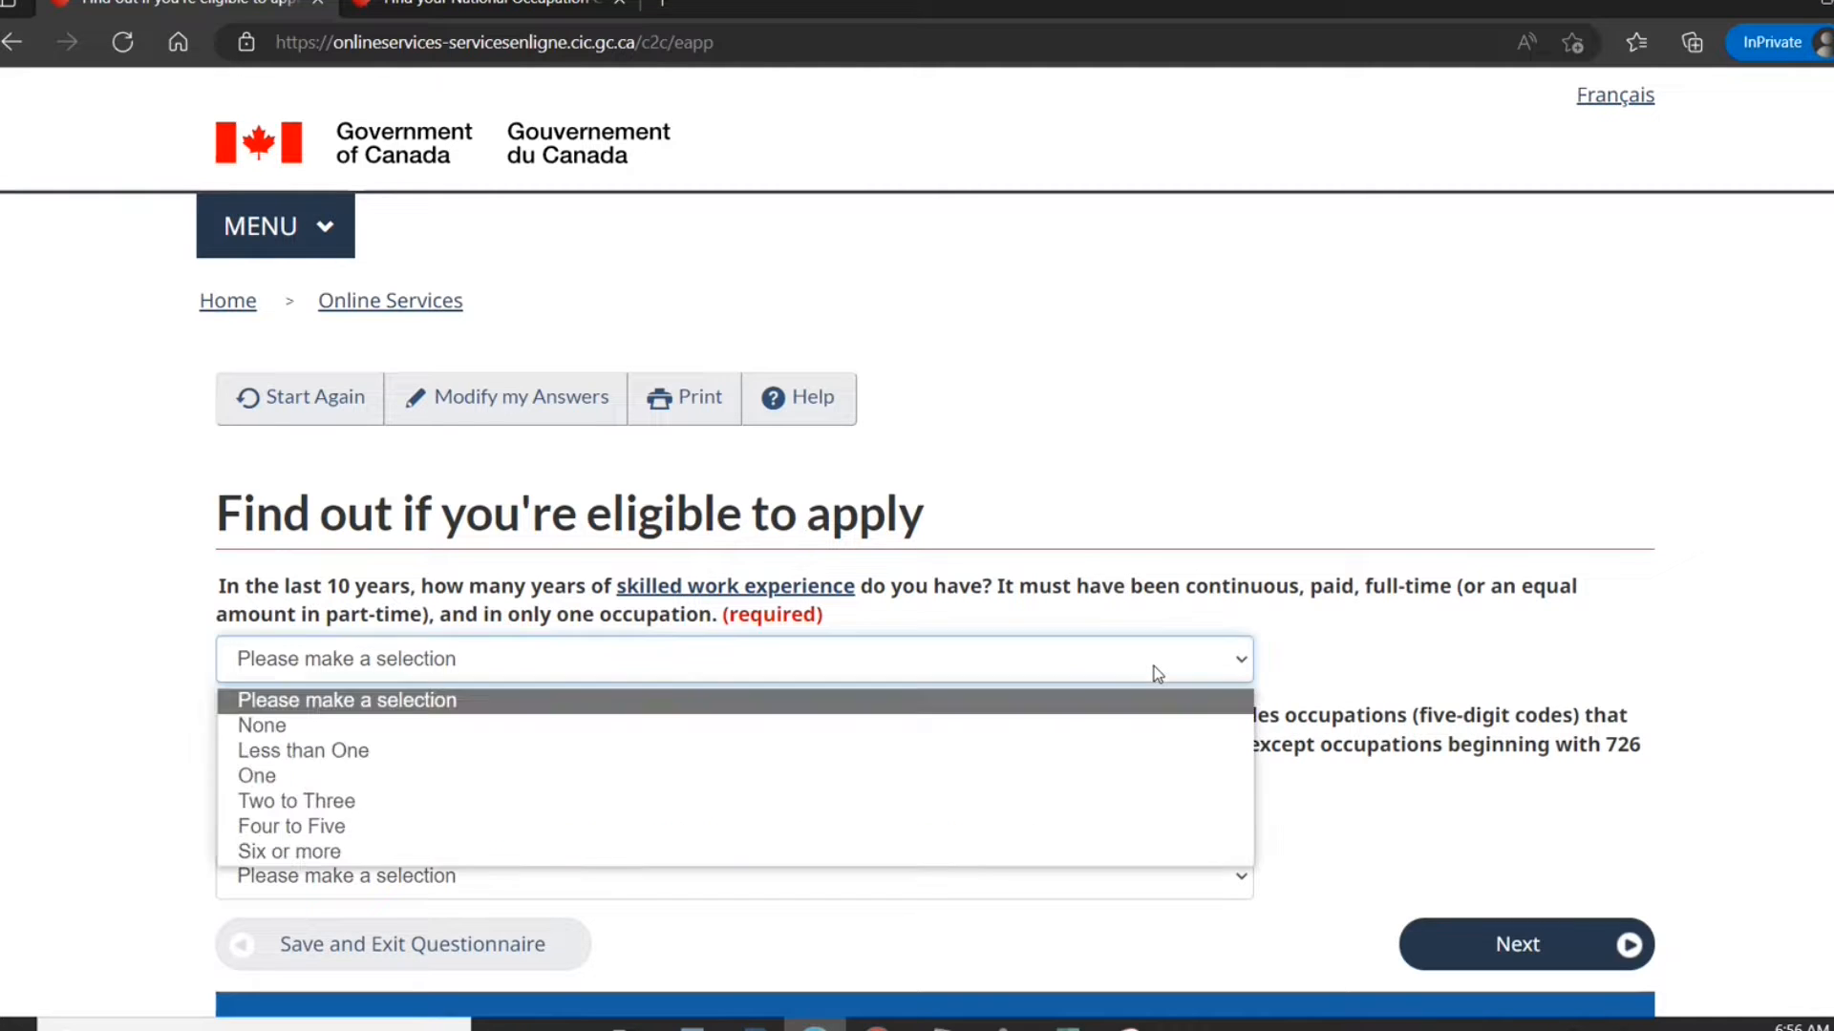
{"action": "left_click", "coordinate": [1100, 860]}
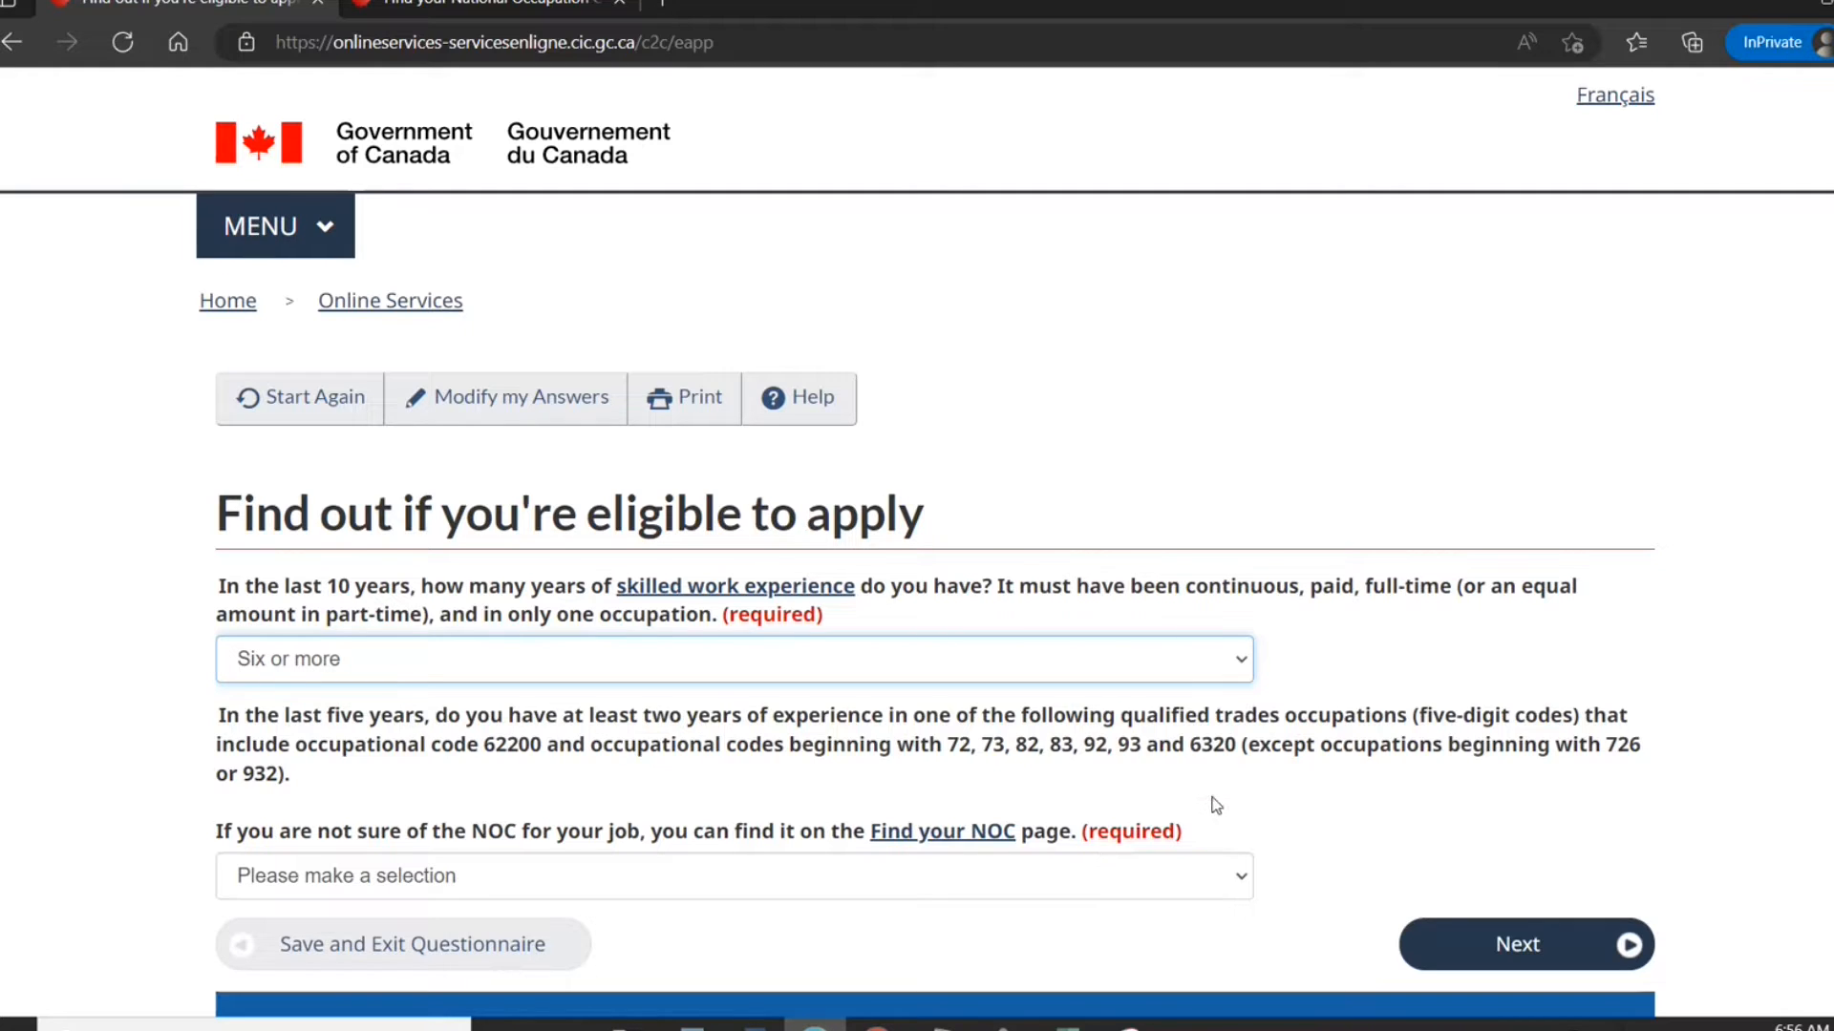
{"action": "left_click", "coordinate": [1036, 877]}
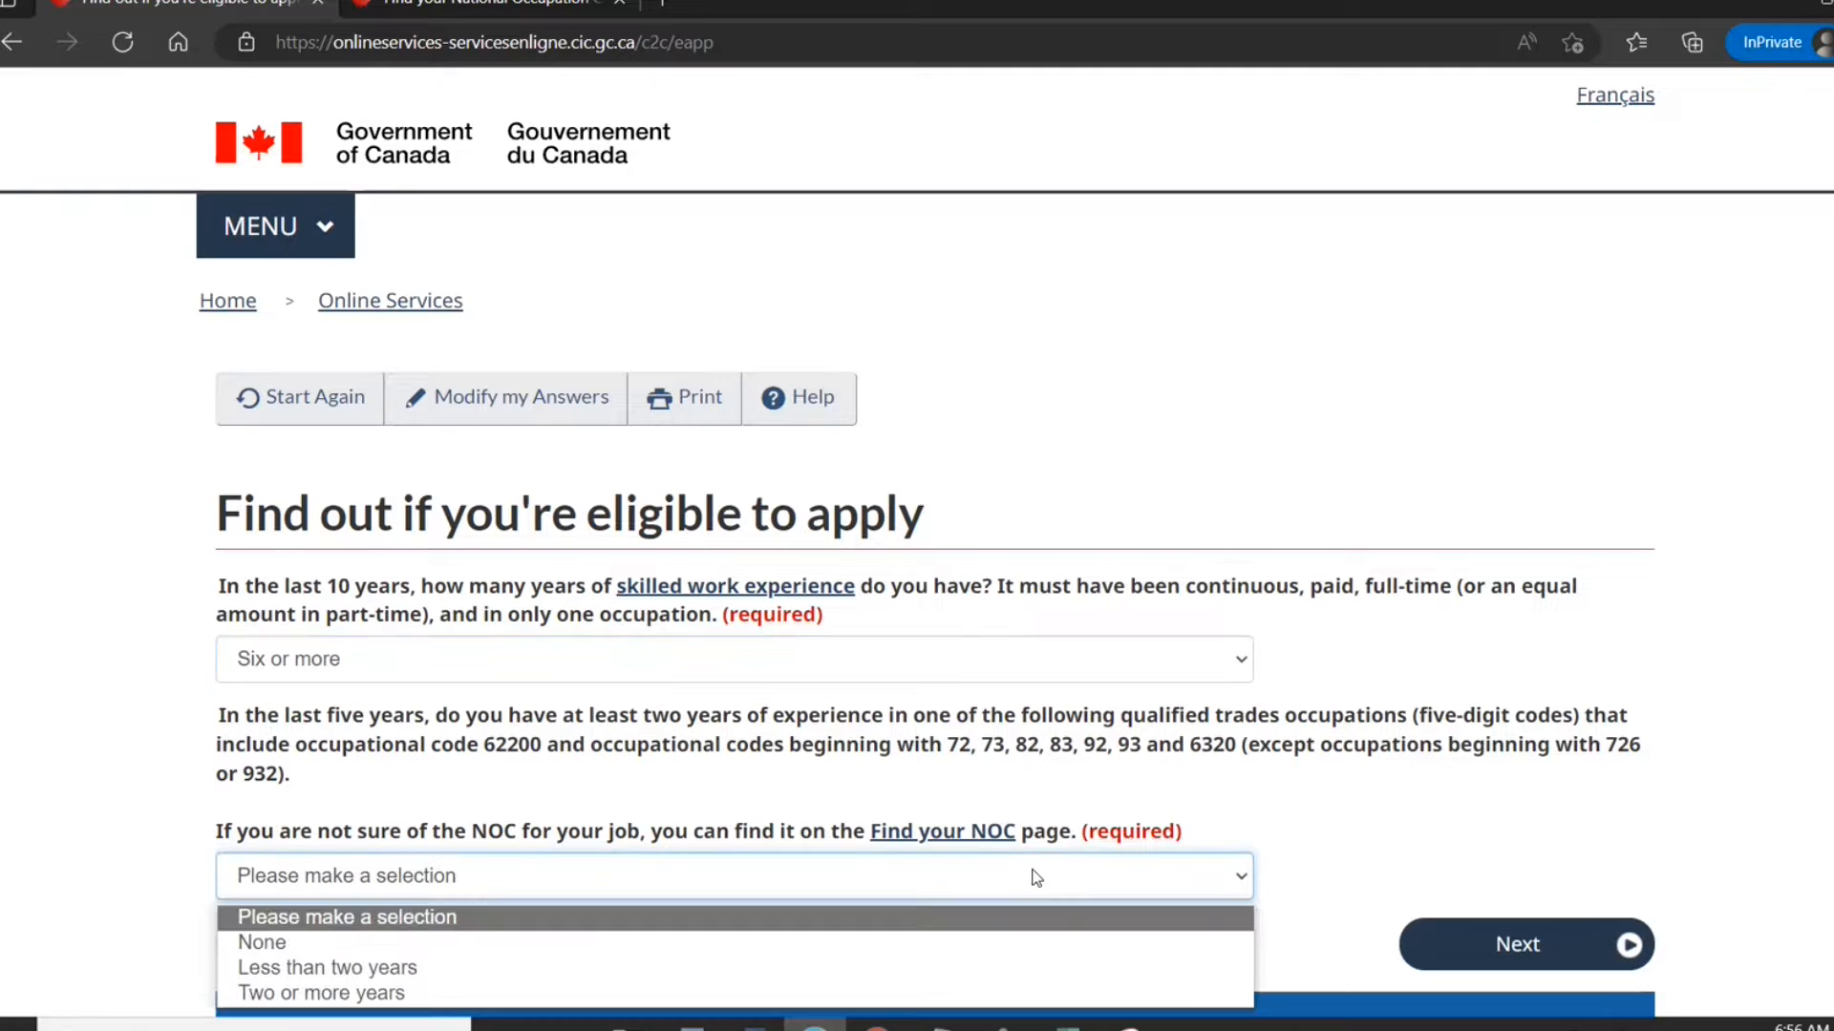
{"action": "left_click", "coordinate": [1026, 944]}
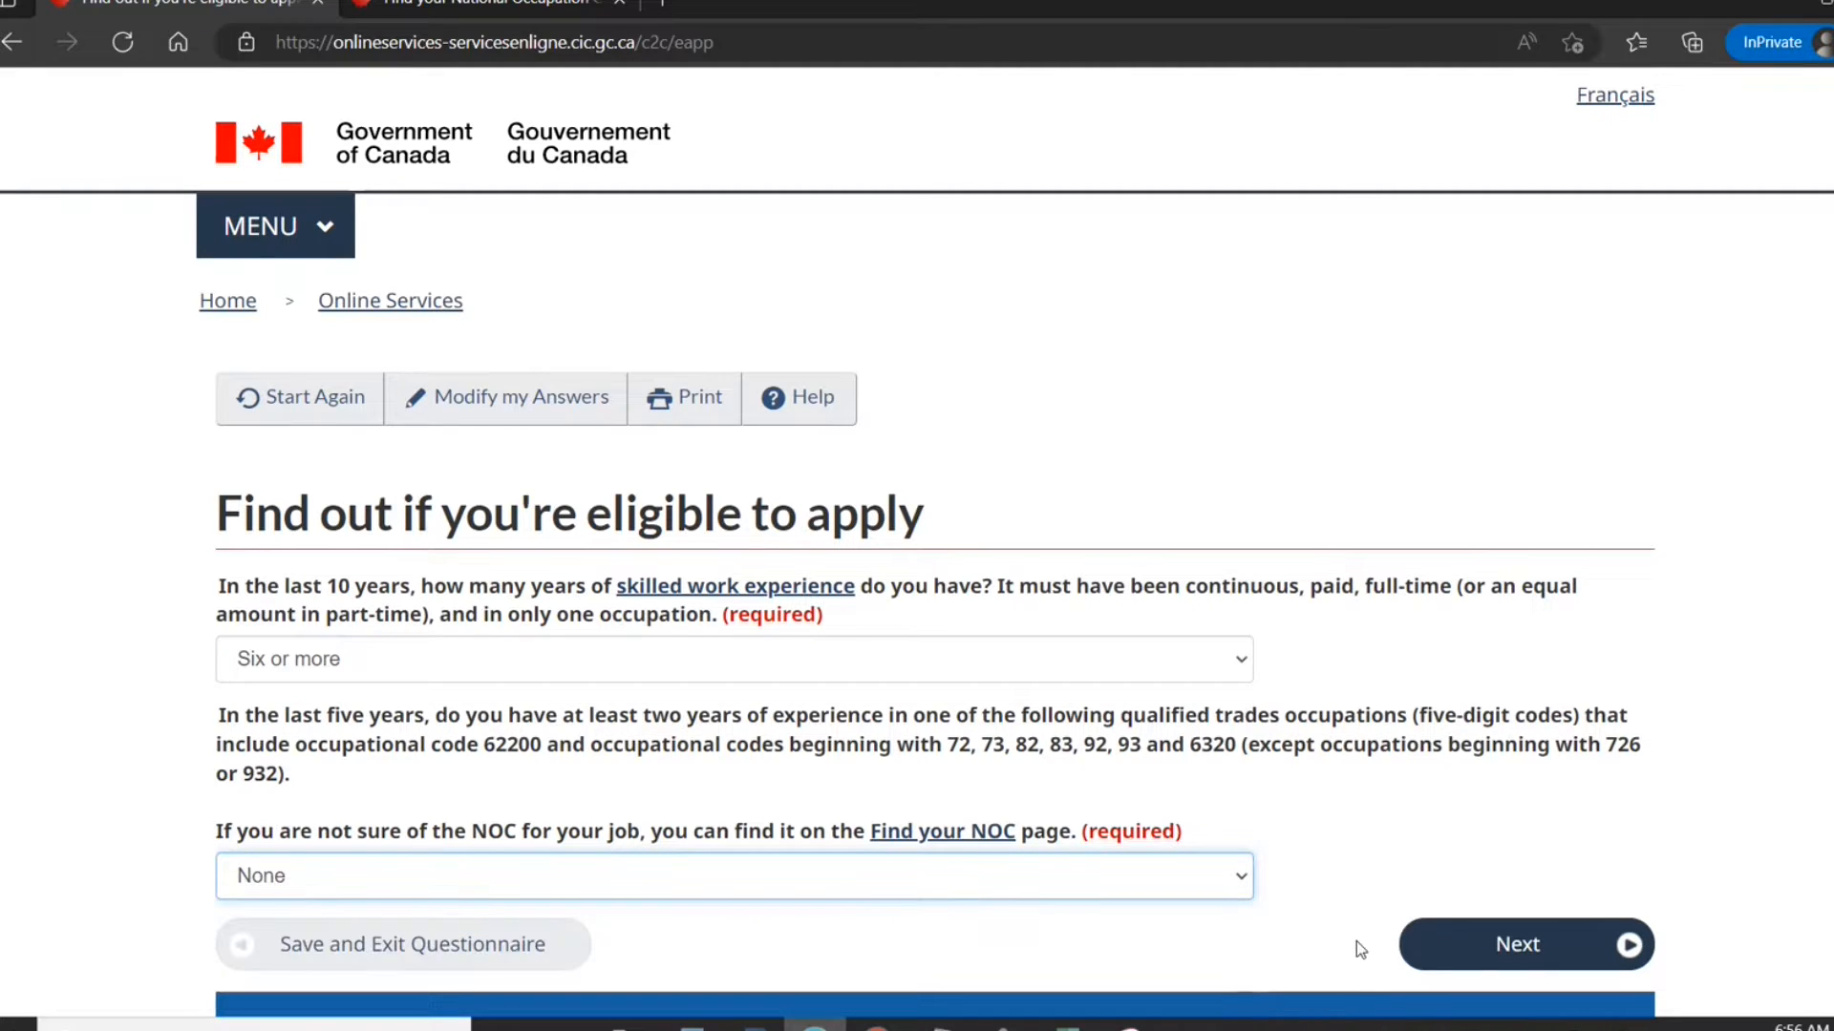
{"action": "left_click", "coordinate": [1478, 960]}
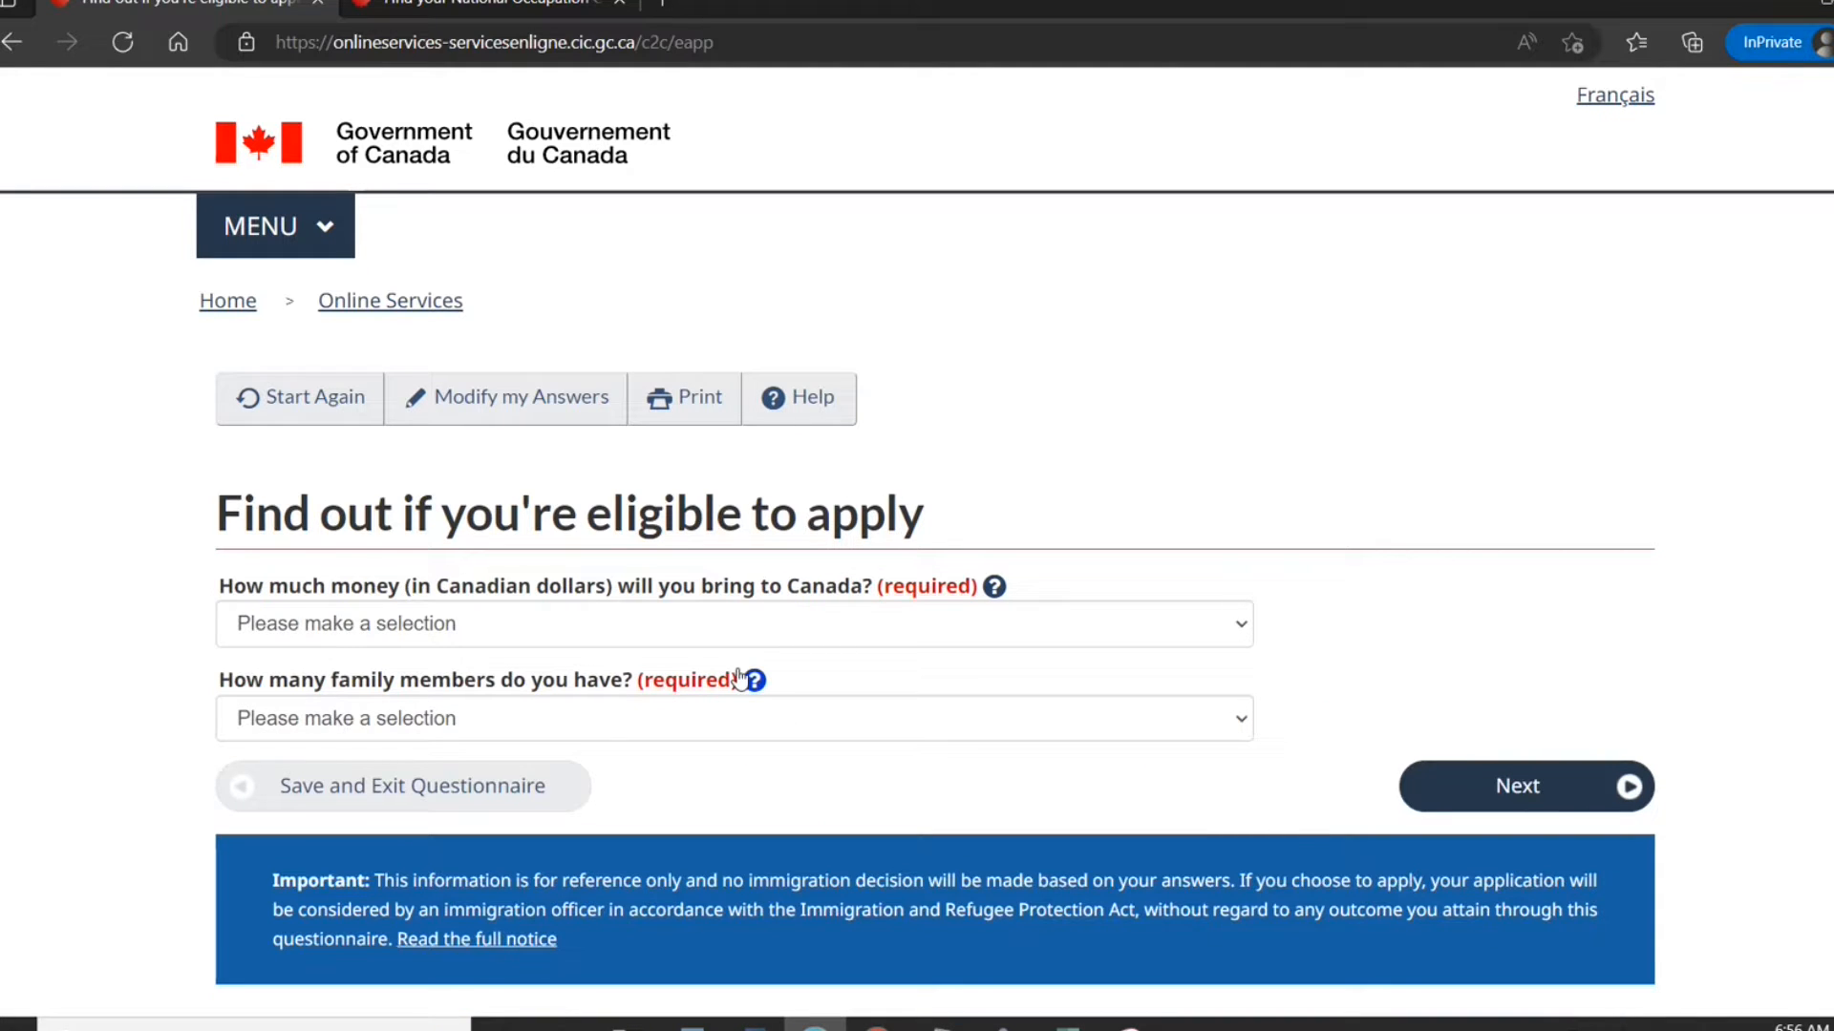
Step: Choose settlement funds of 31,638 - 35,223, one family member, and no job offer
{"action": "left_click", "coordinate": [730, 626]}
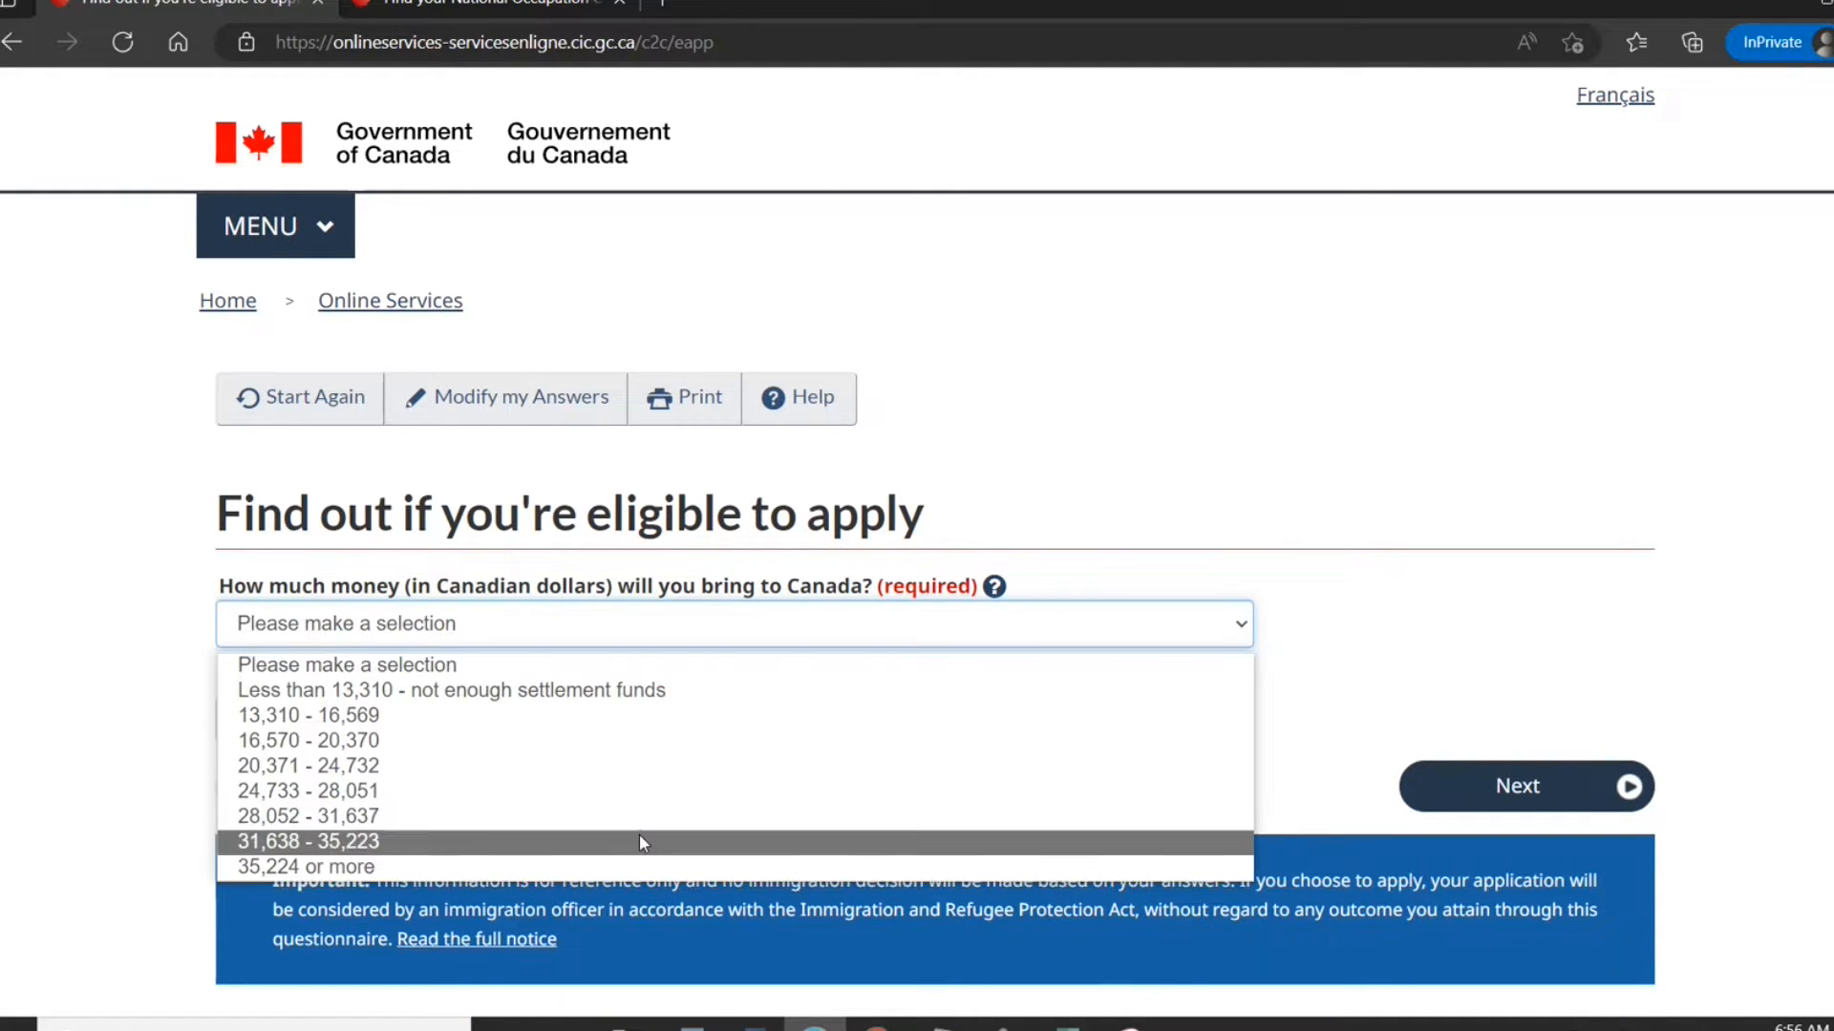
{"action": "left_click", "coordinate": [639, 835]}
{"action": "left_click", "coordinate": [622, 726]}
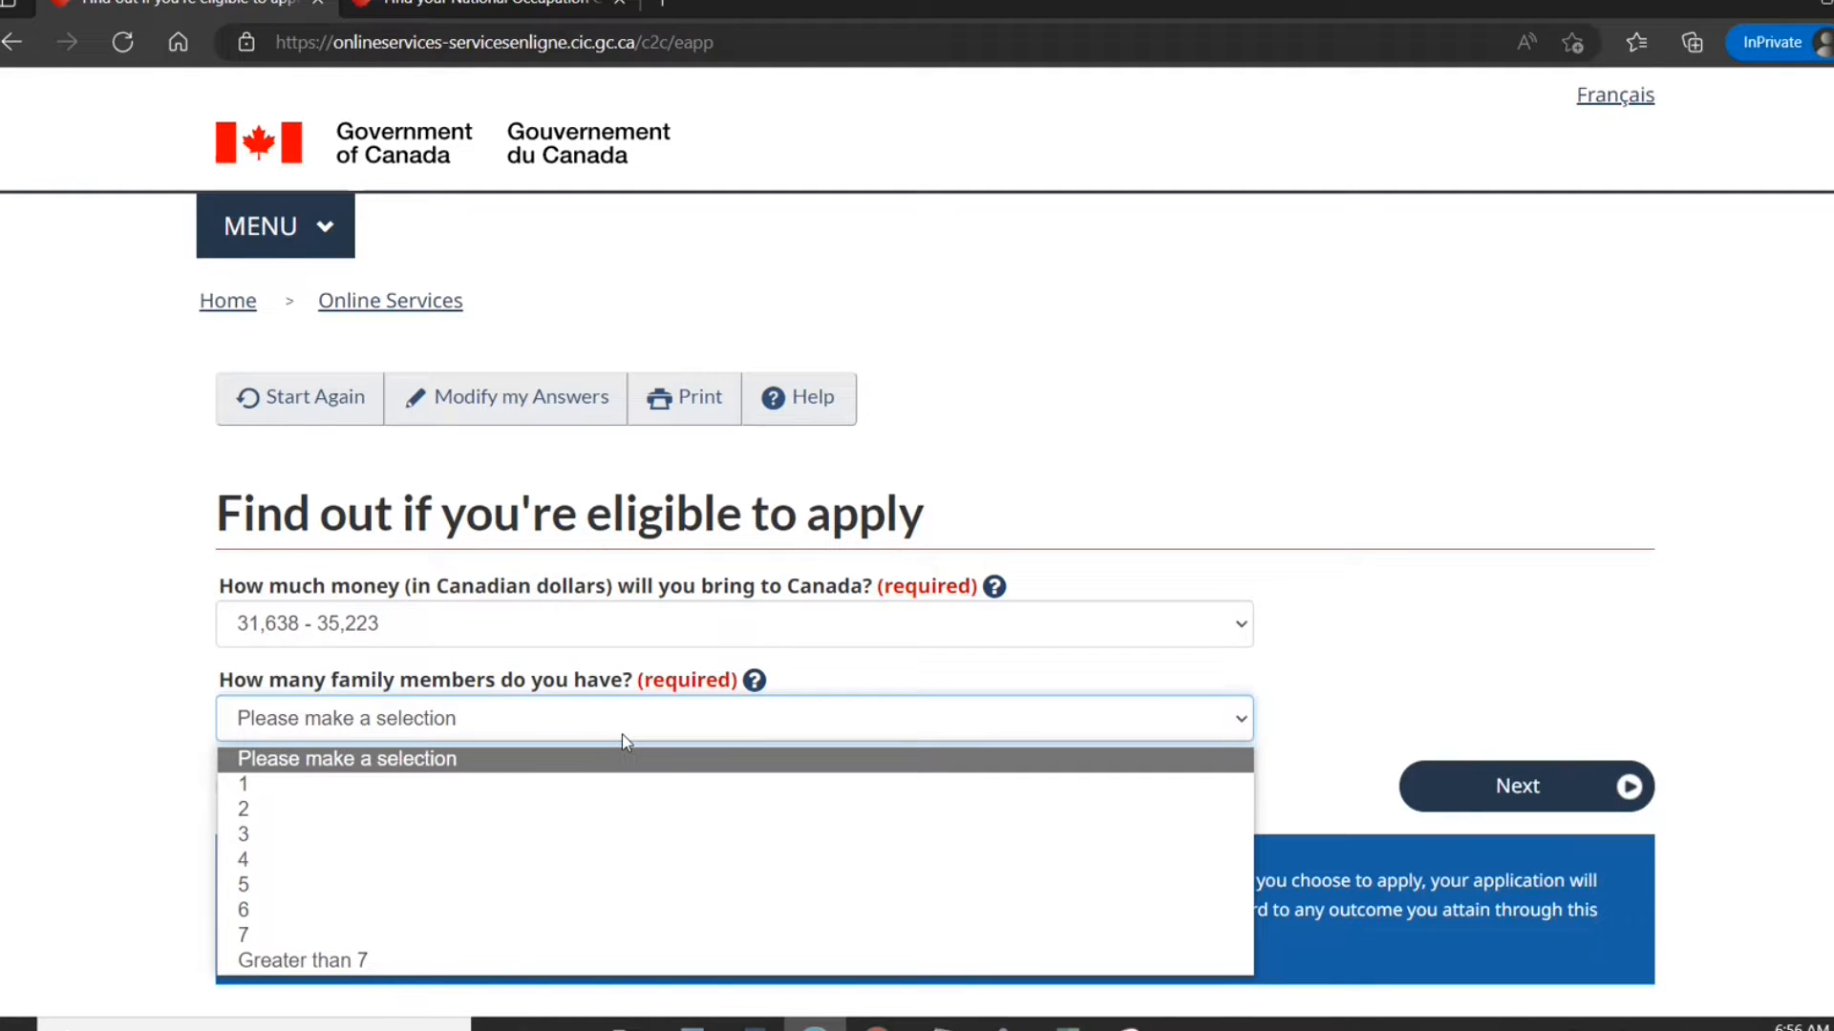
{"action": "left_click", "coordinate": [640, 784]}
{"action": "left_click", "coordinate": [1474, 798]}
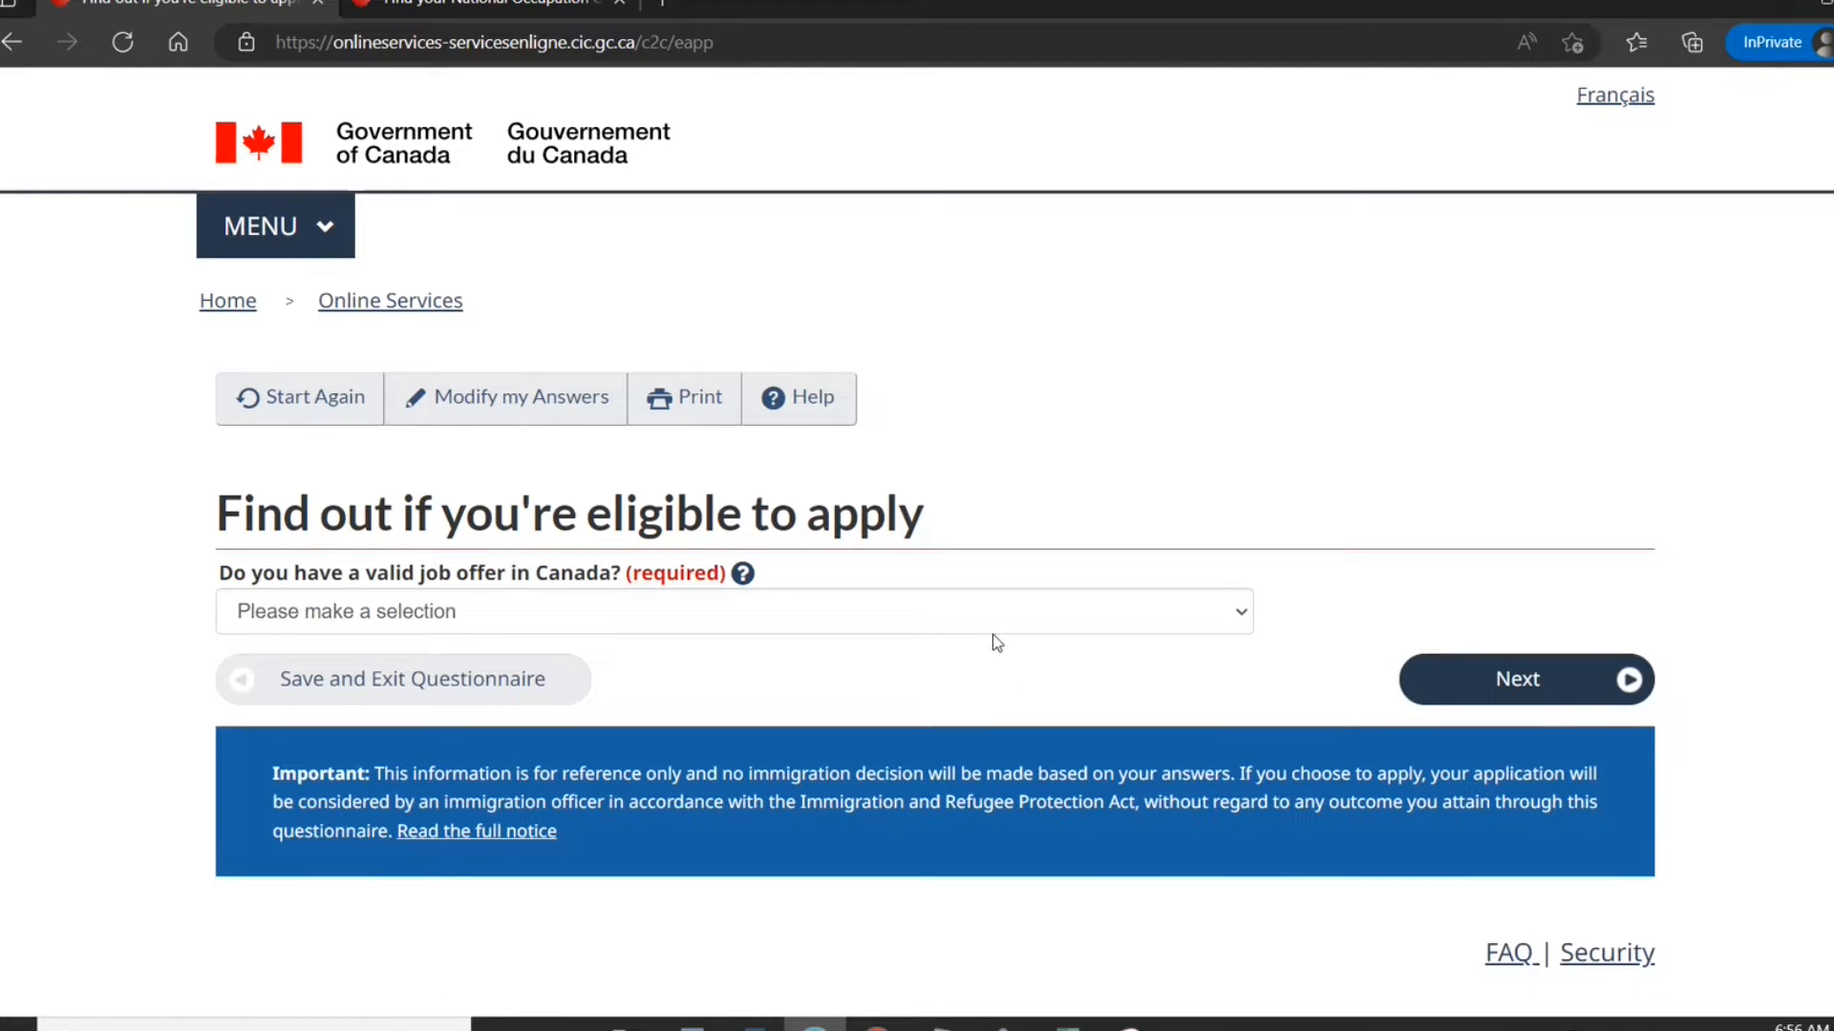
{"action": "left_click", "coordinate": [993, 632]}
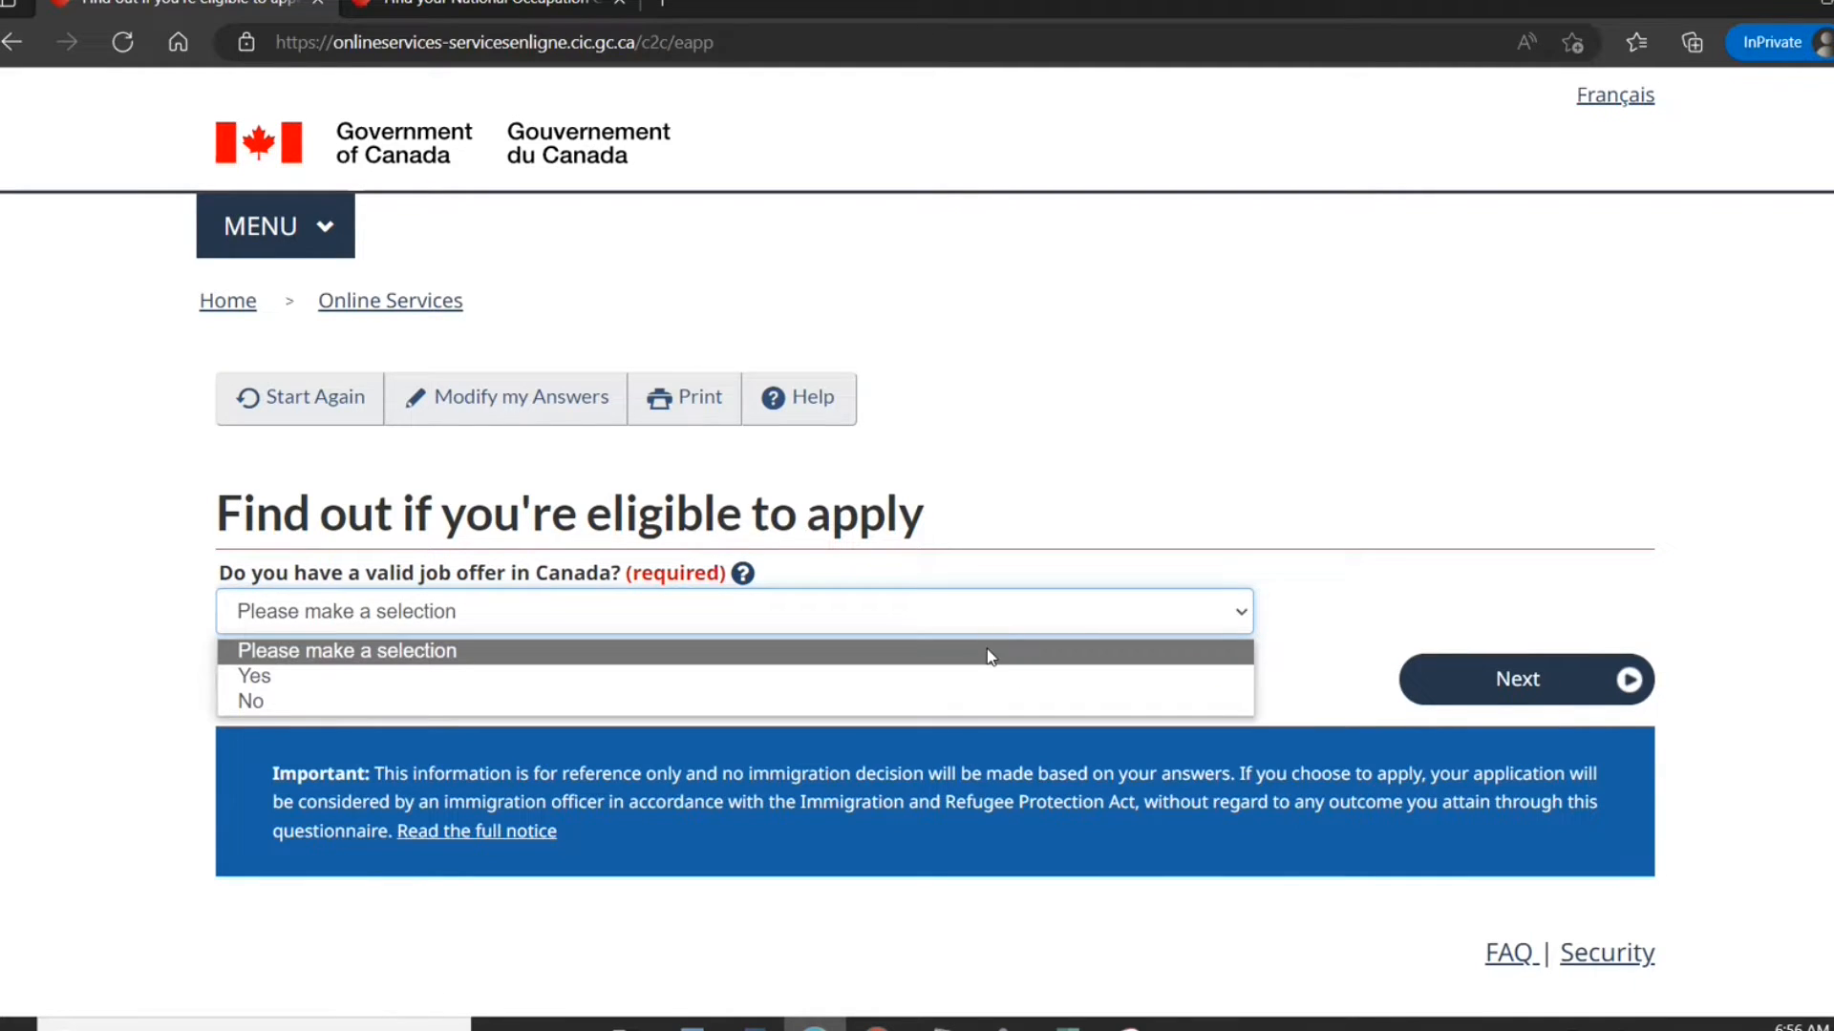
{"action": "left_click", "coordinate": [993, 702]}
{"action": "left_click", "coordinate": [1474, 688]}
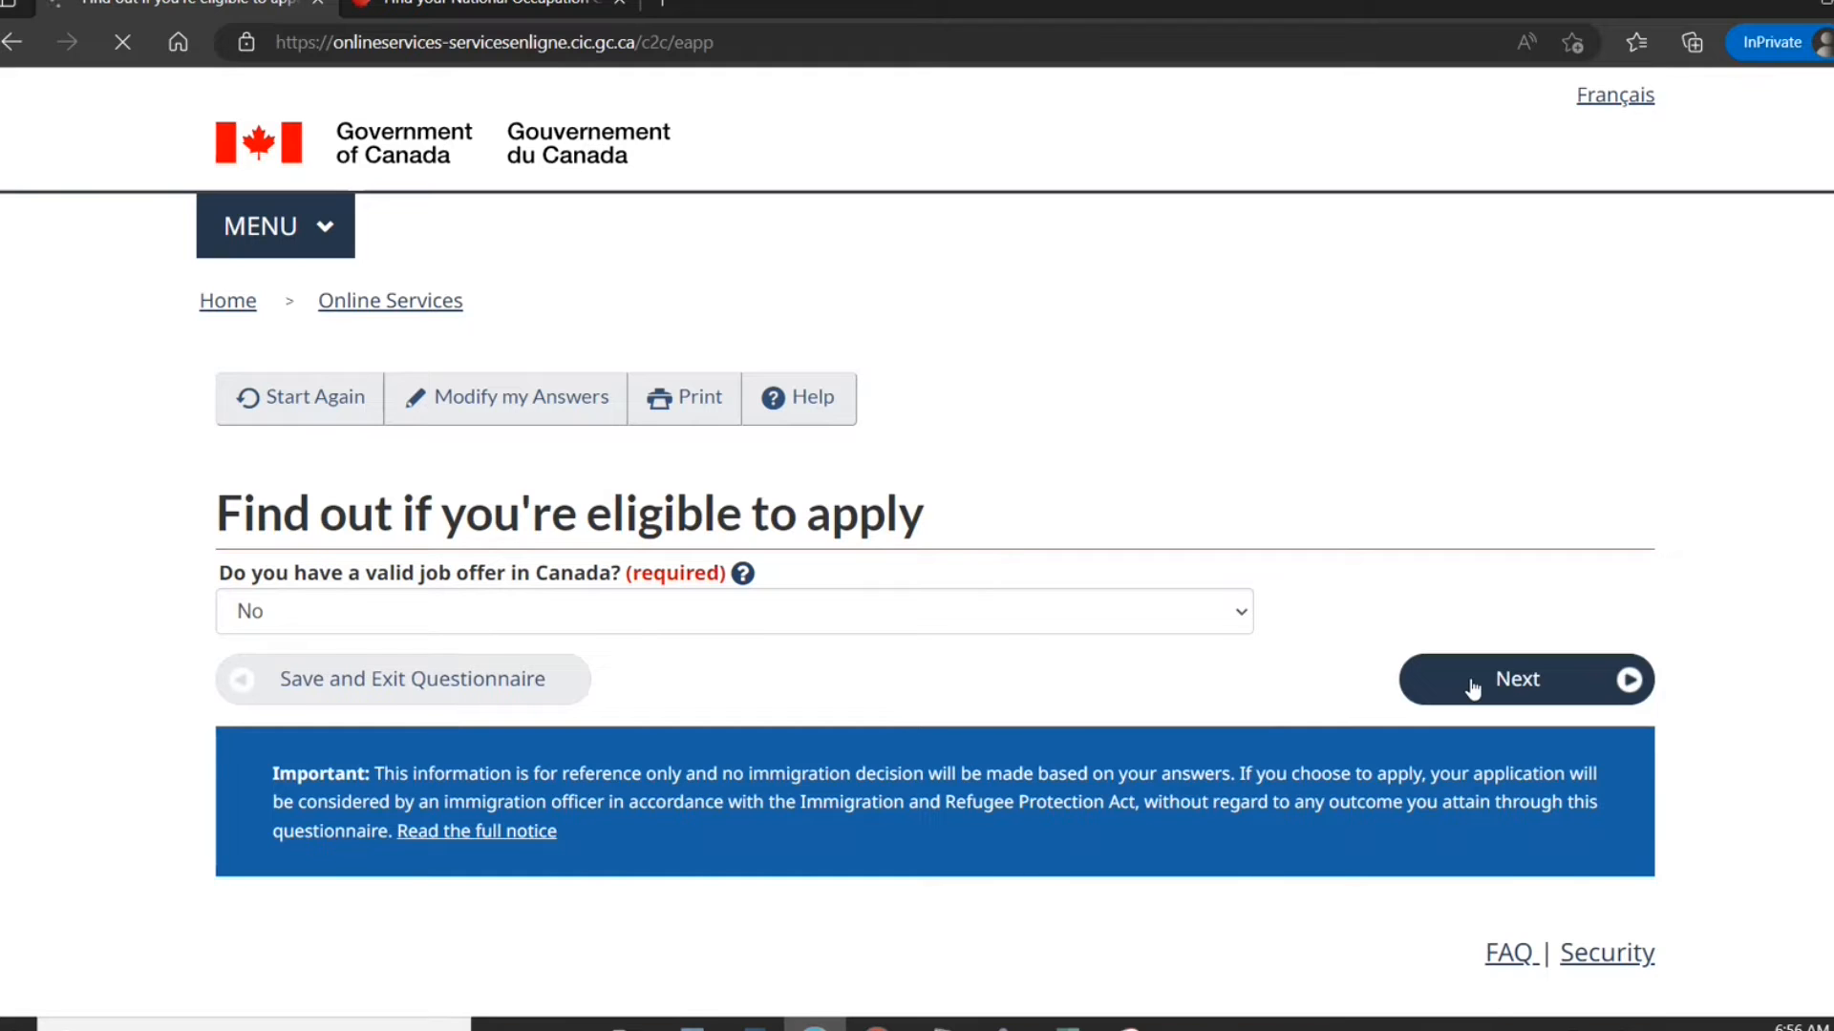
Step: Enter a 1 January 1985 birth date and Bachelor's degree as highest education
{"action": "left_click", "coordinate": [392, 625]}
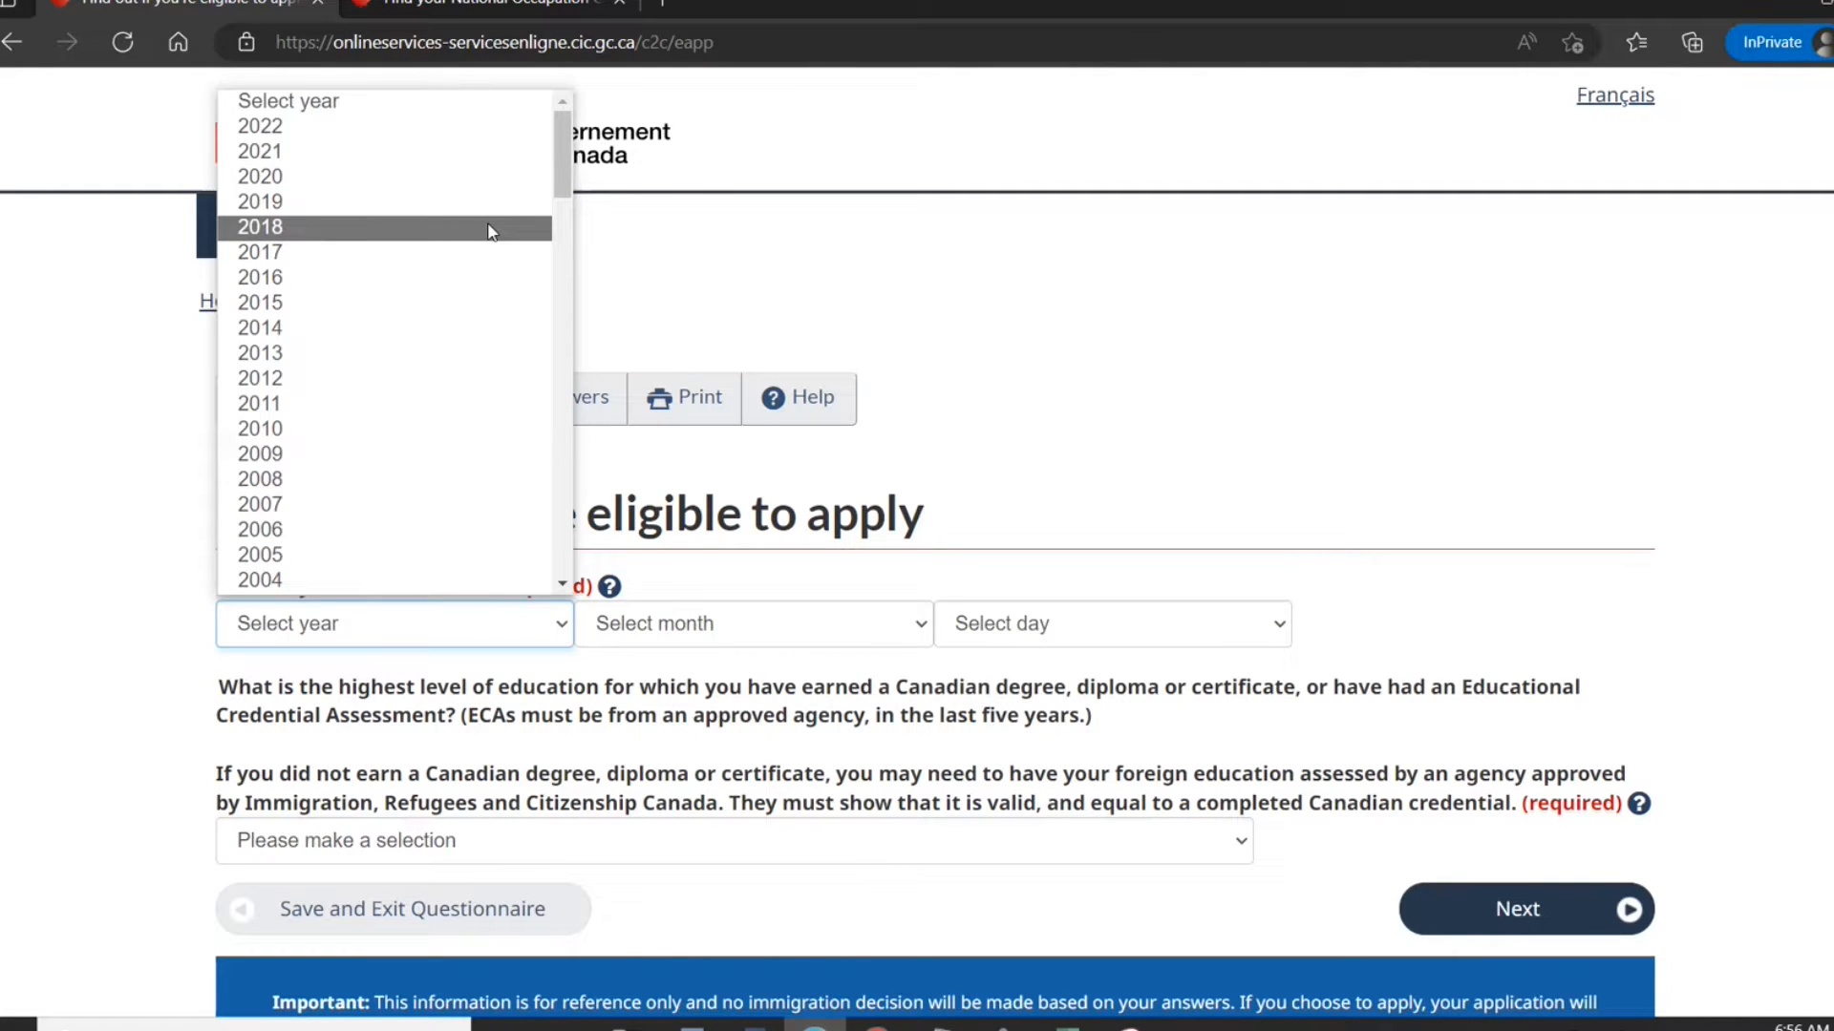
{"action": "left_click_drag", "start_coordinate": [569, 592], "coordinate": [569, 592]}
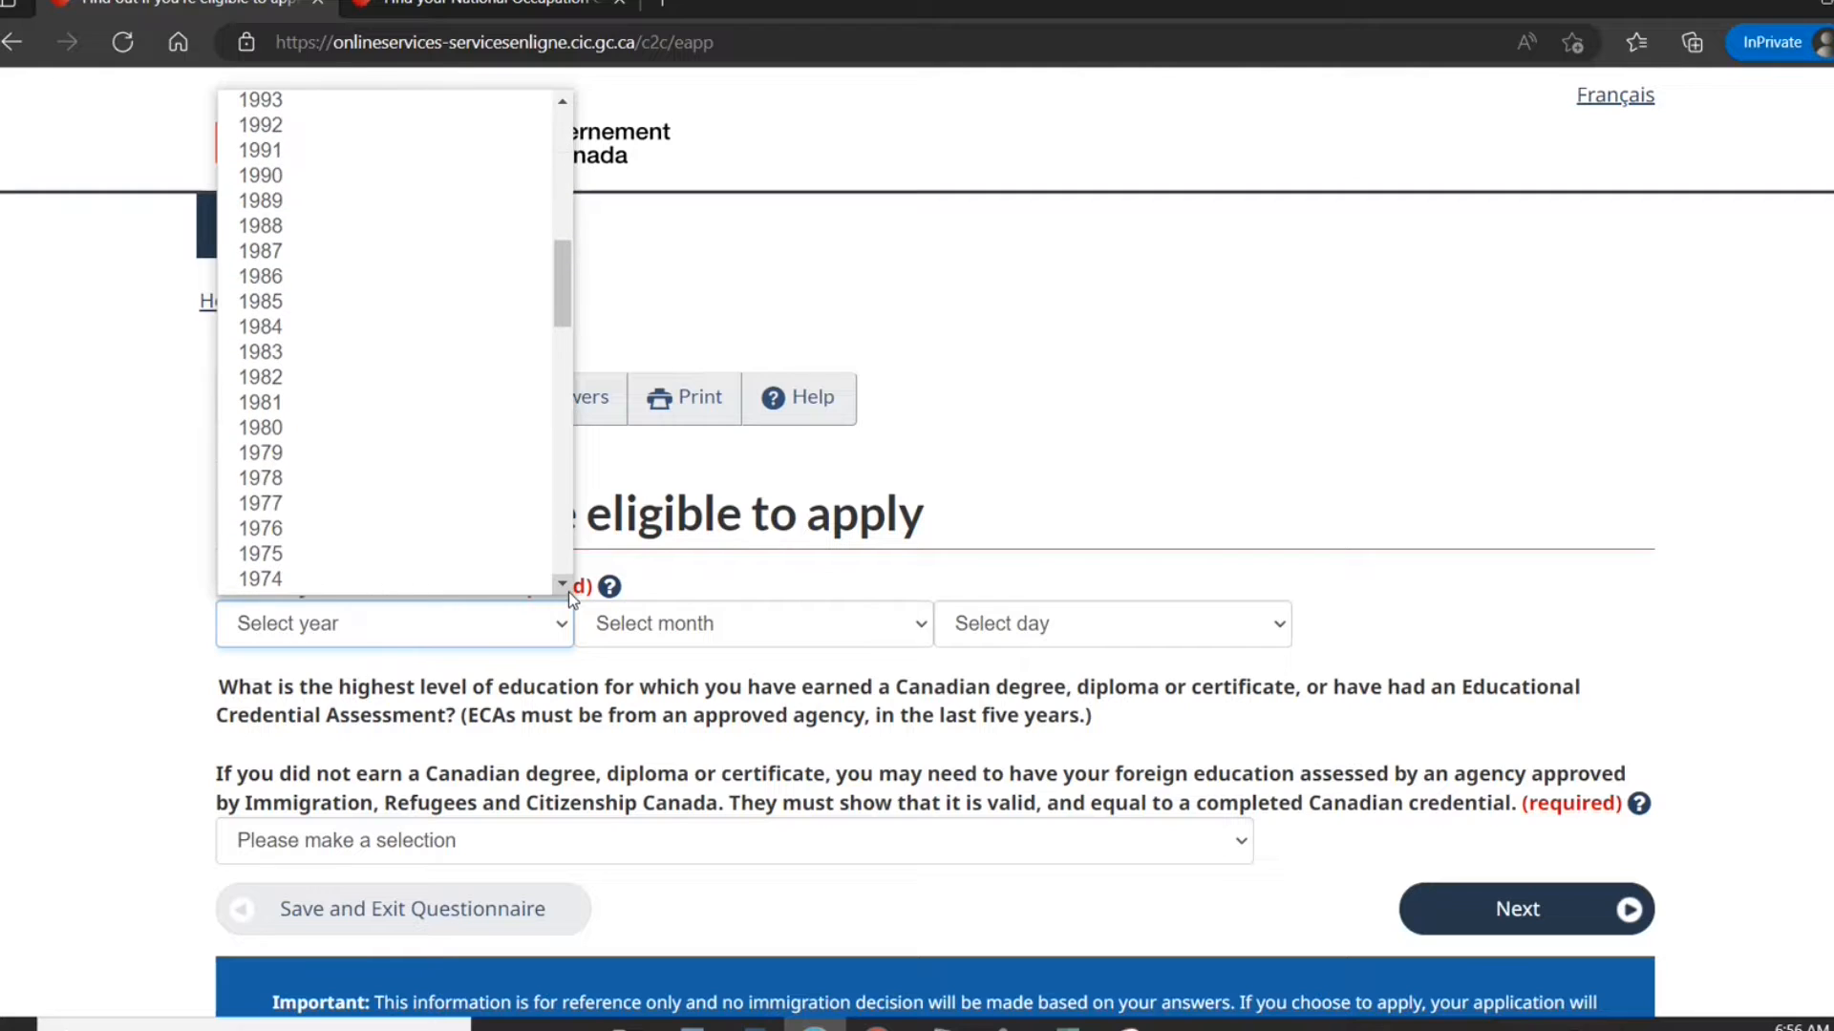
{"action": "left_click", "coordinate": [490, 304]}
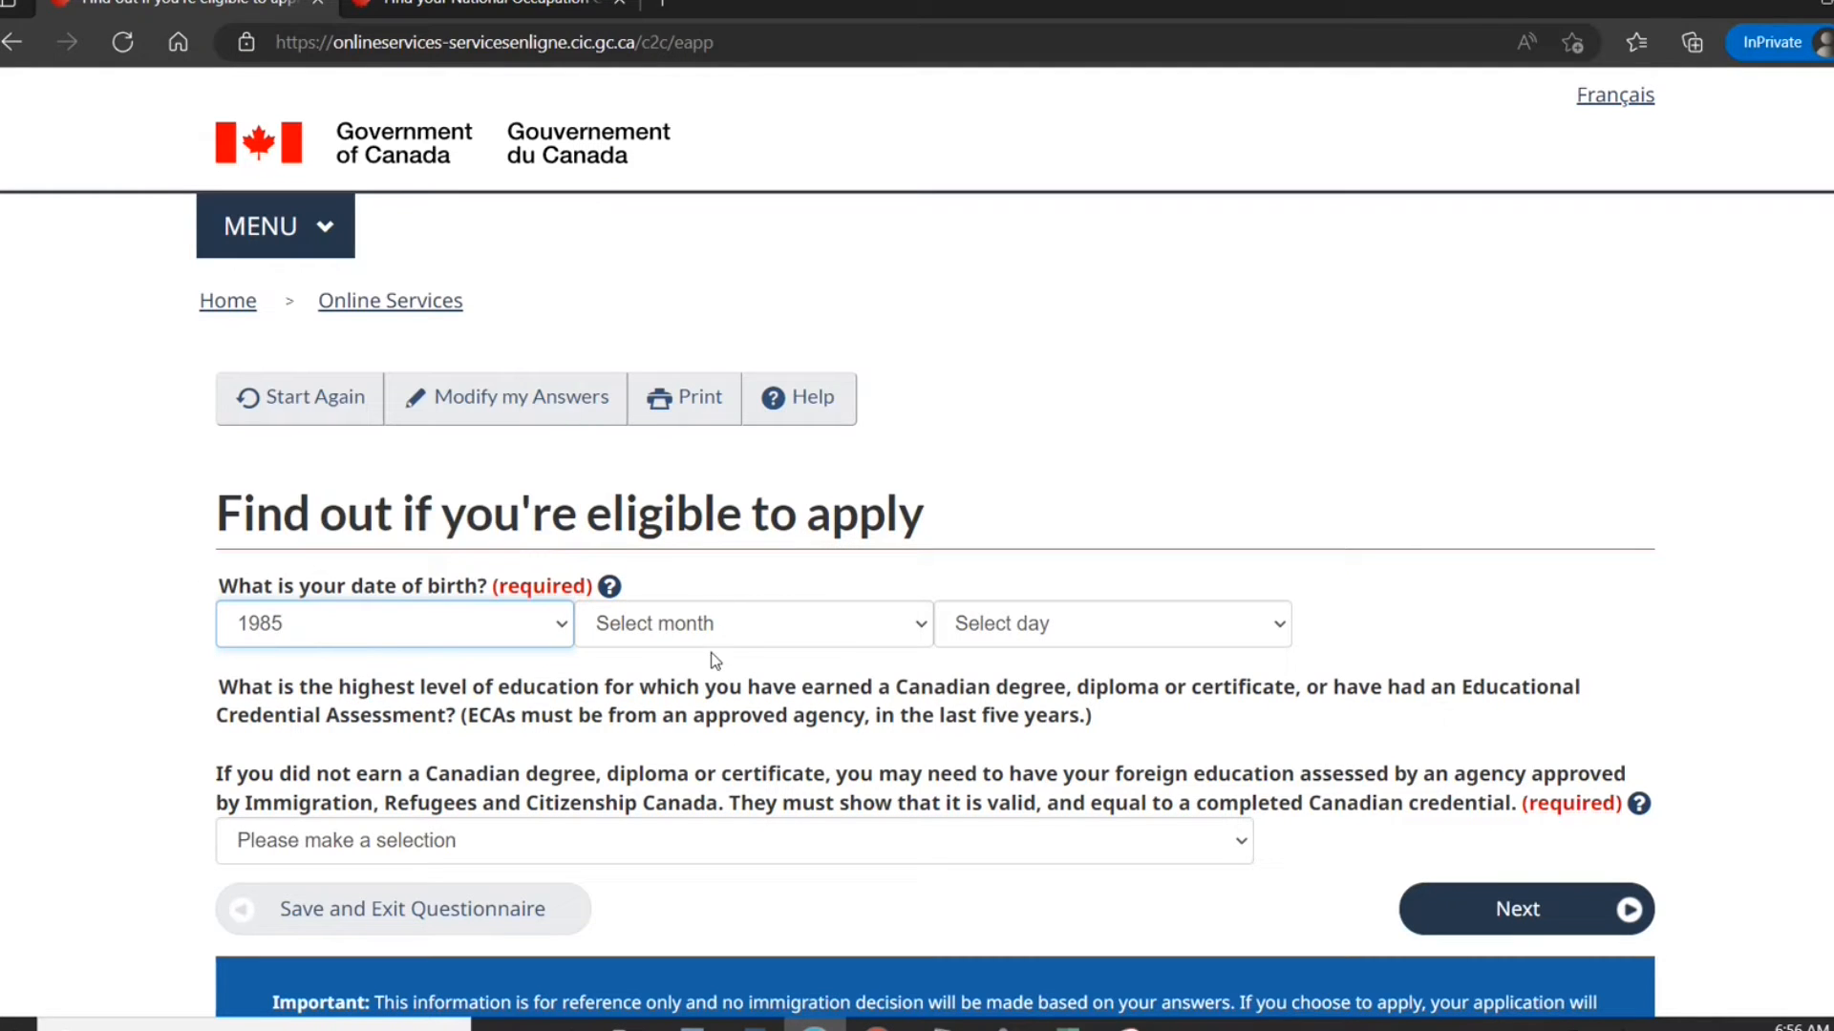
{"action": "left_click", "coordinate": [706, 625]}
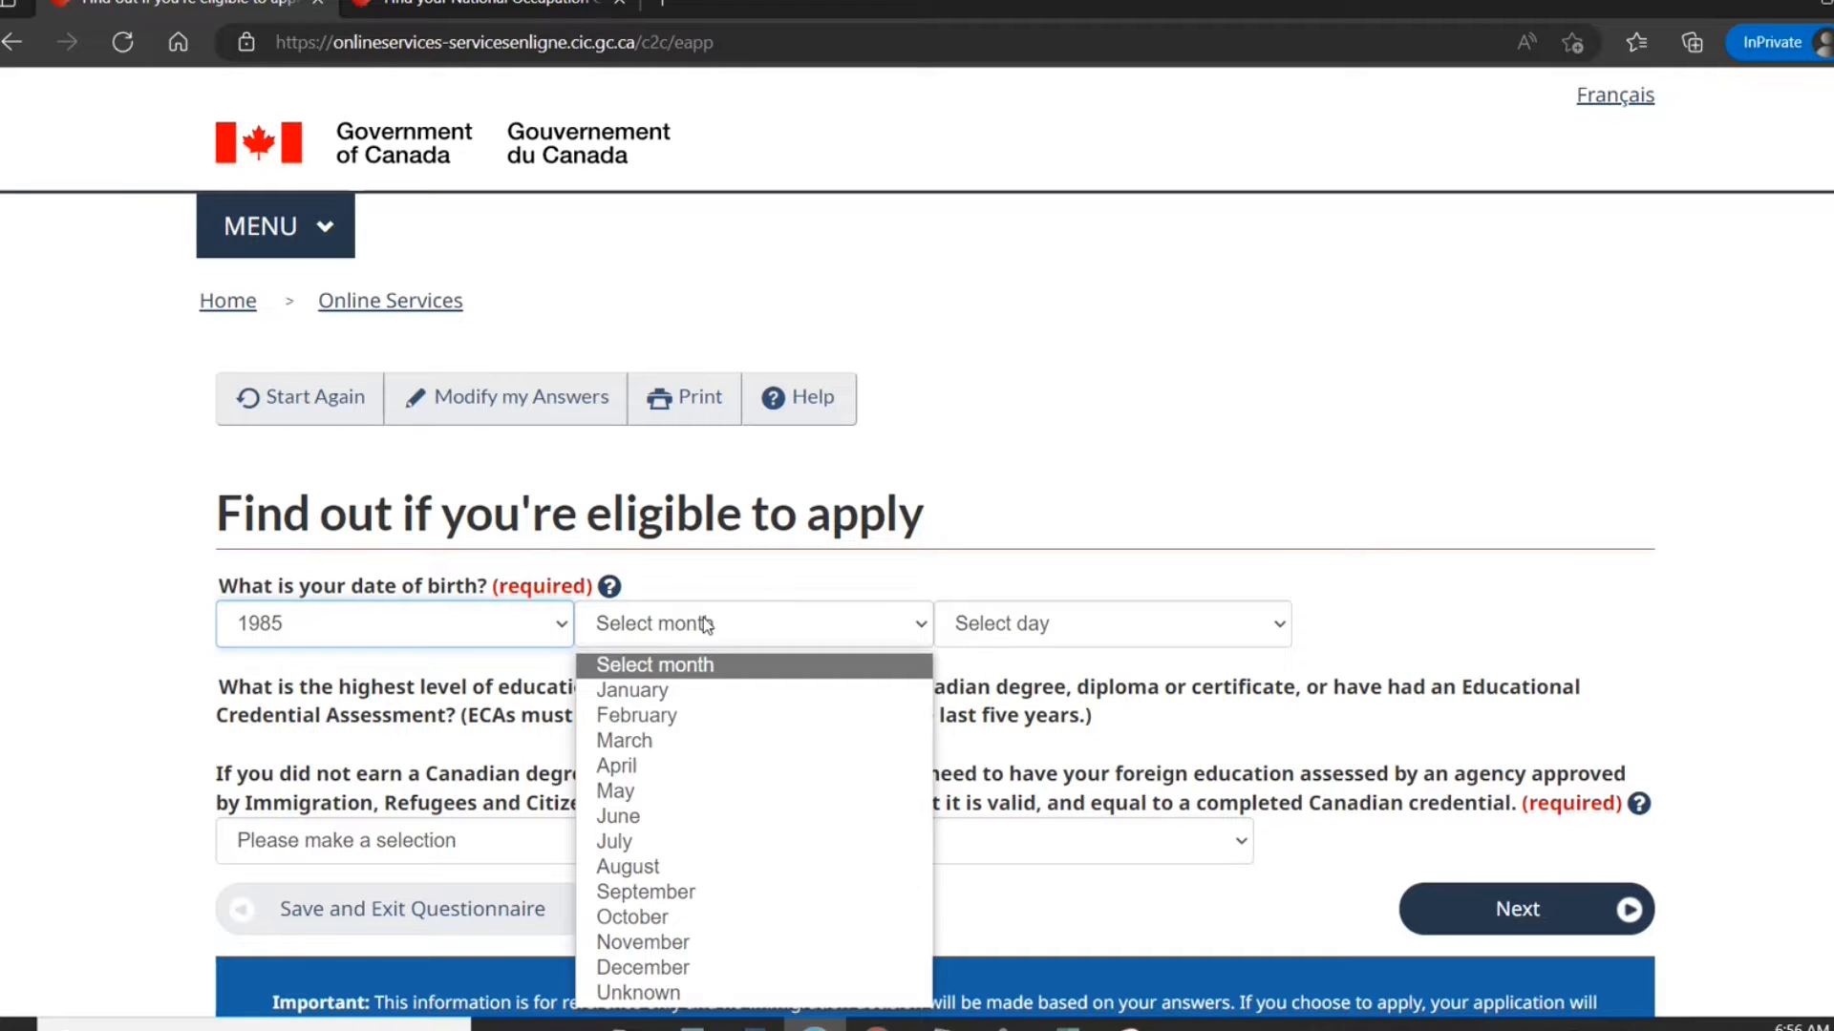
{"action": "left_click", "coordinate": [632, 689]}
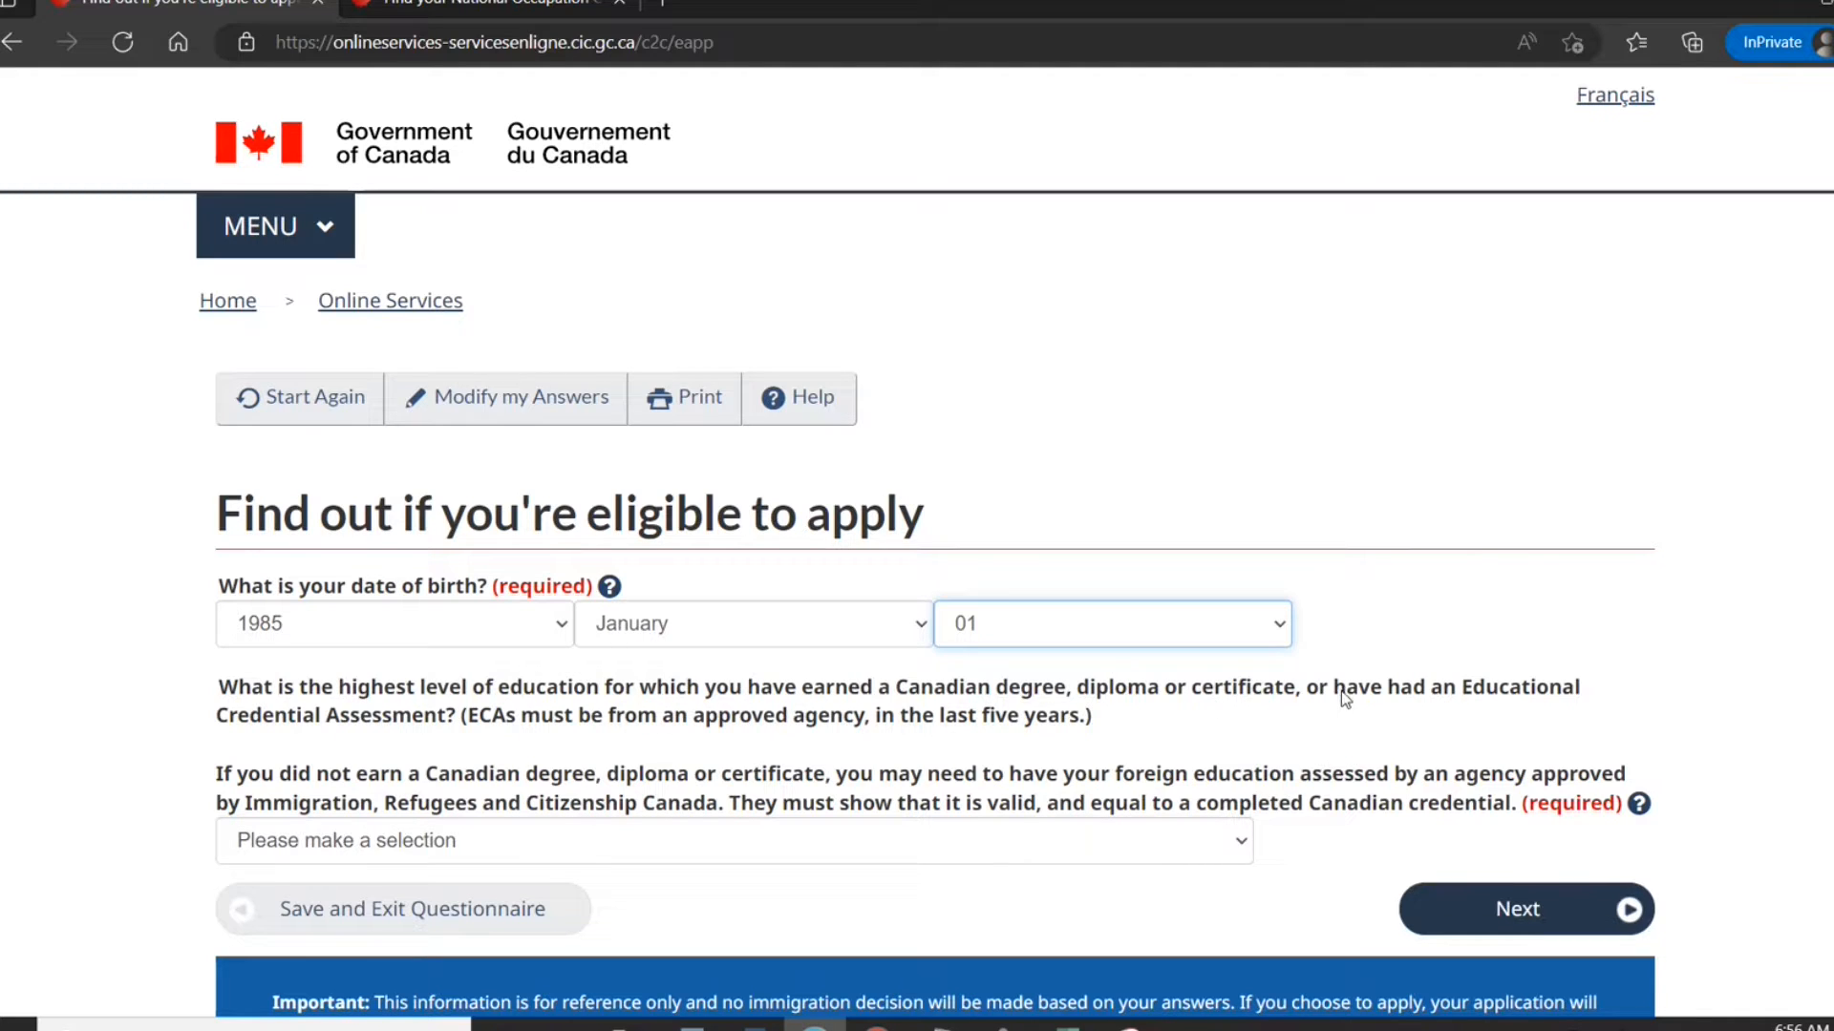
{"action": "left_click", "coordinate": [950, 840]}
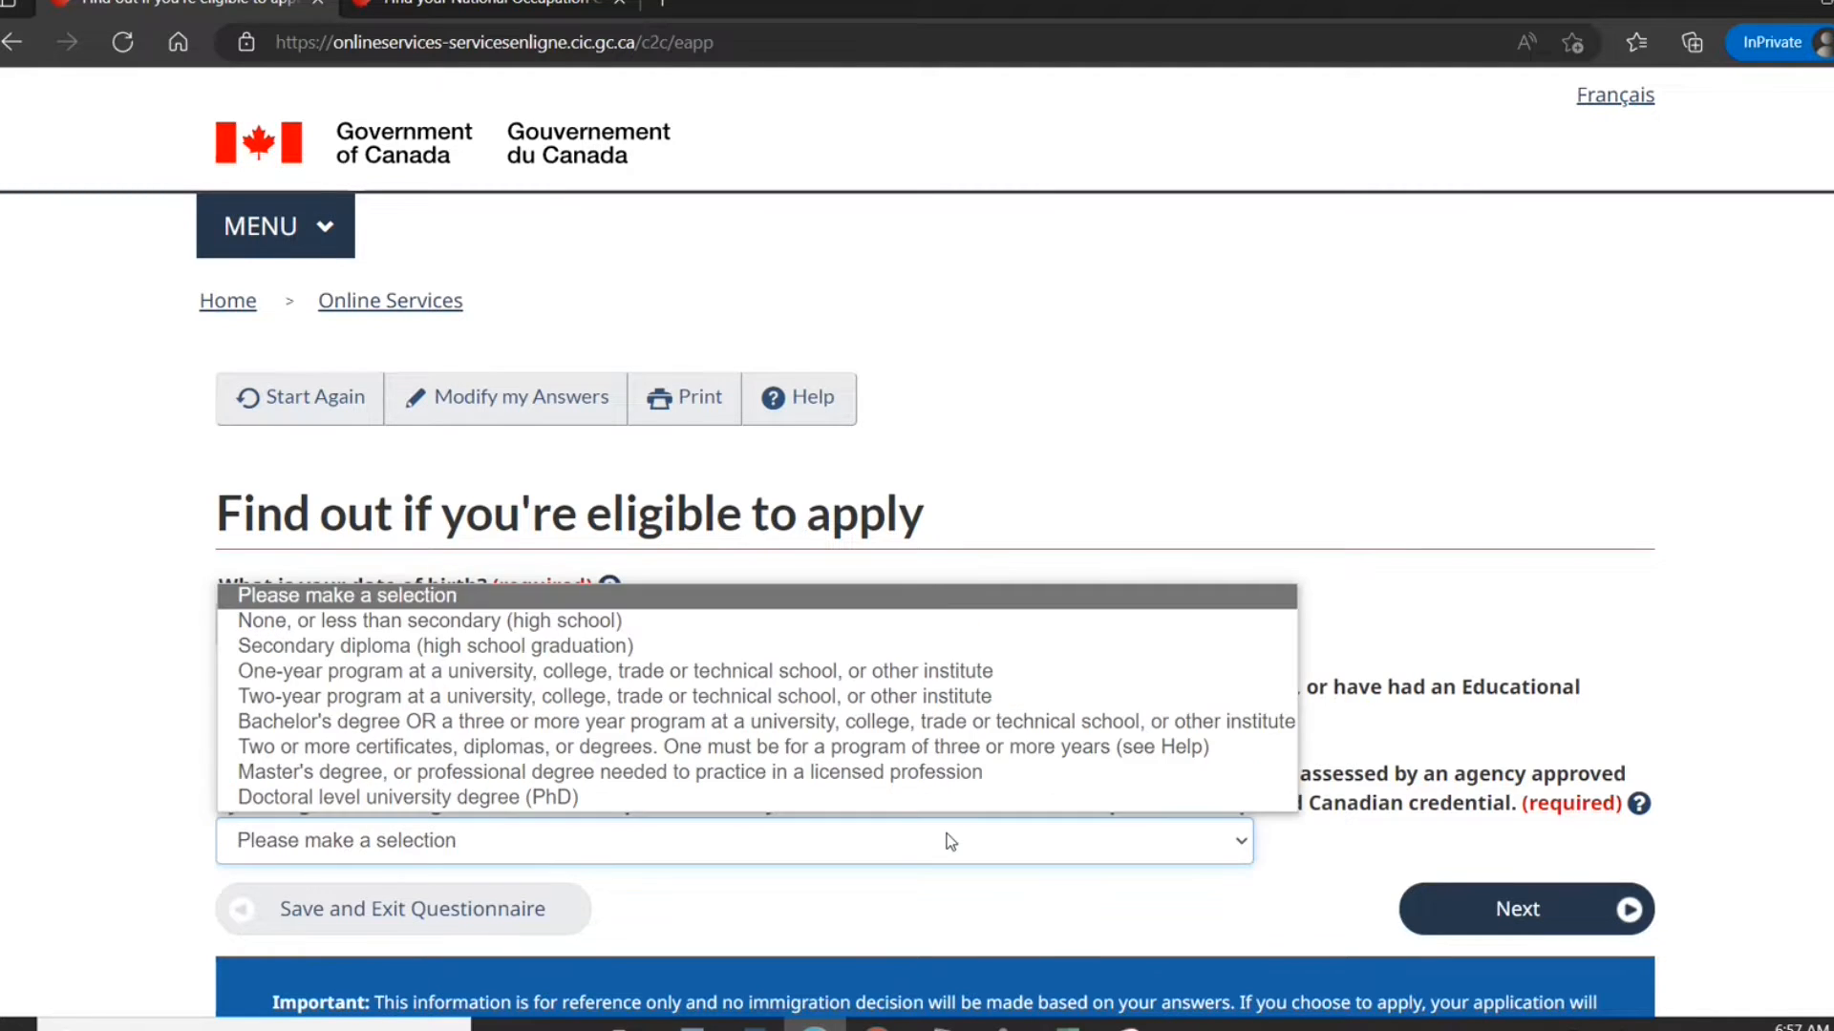
{"action": "left_click", "coordinate": [876, 731]}
{"action": "left_click", "coordinate": [1505, 922]}
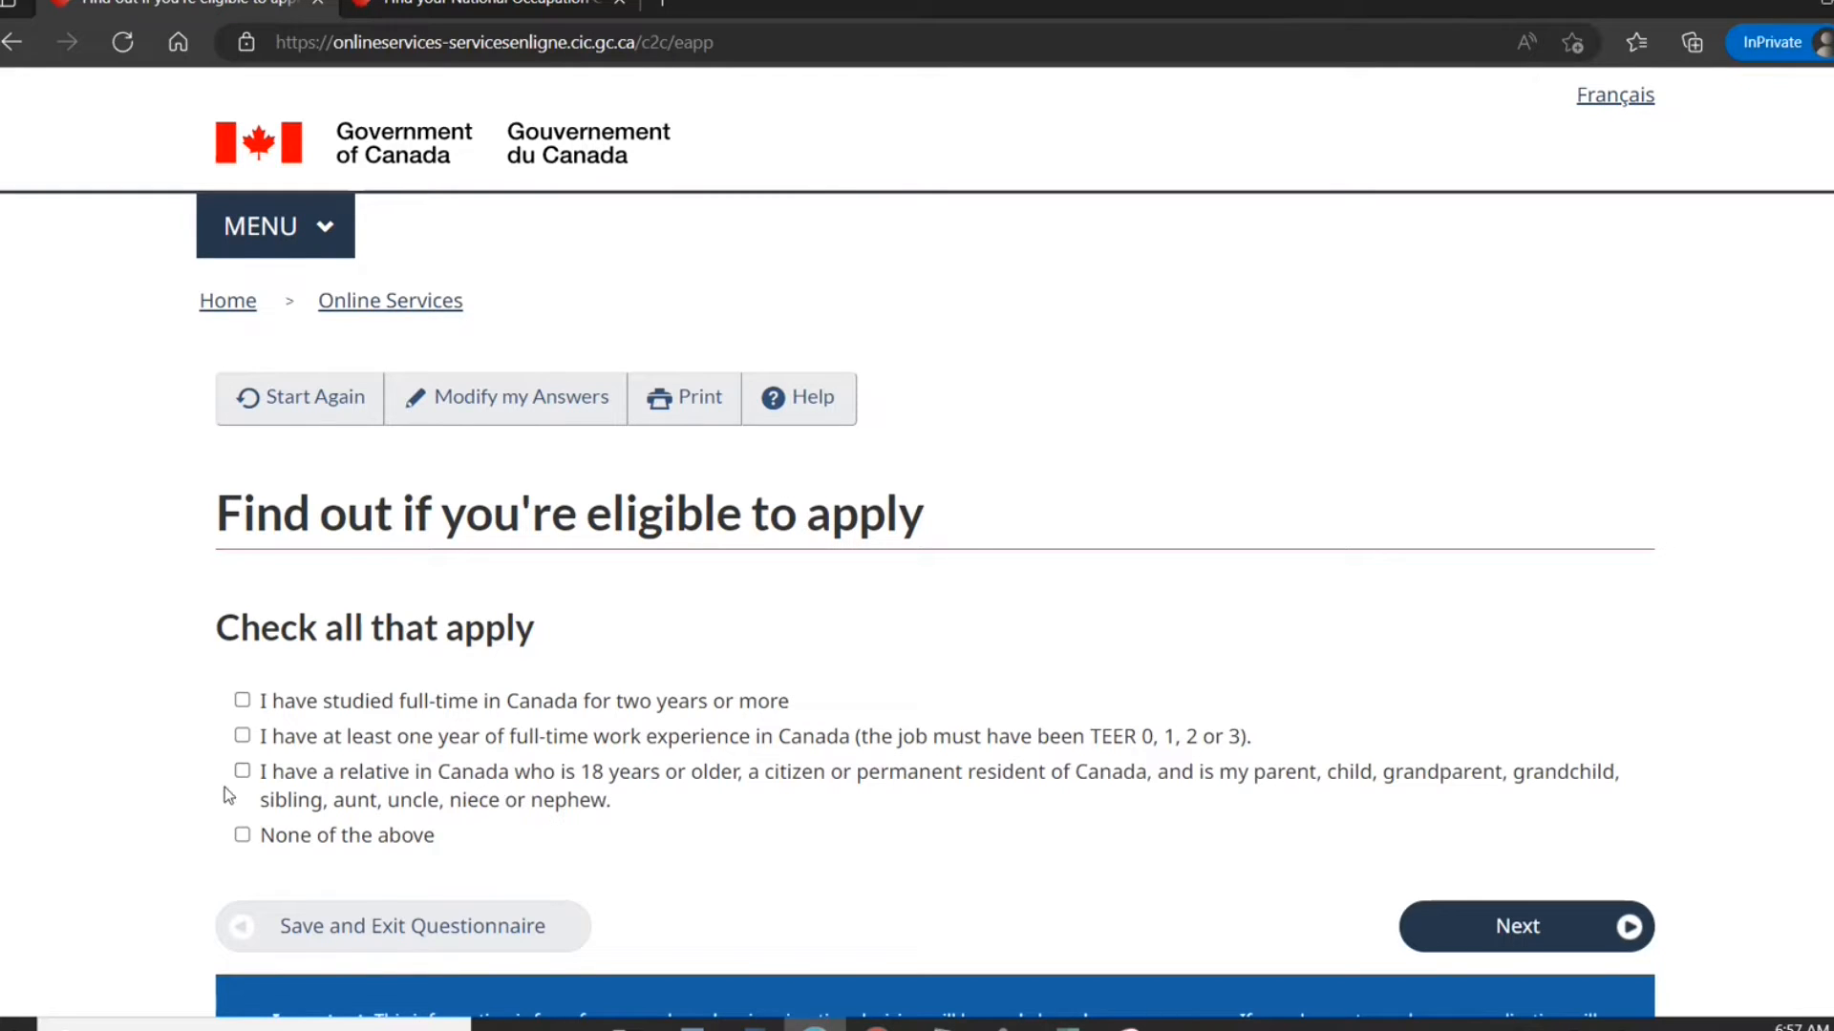
Step: Select None of the above, set marital status to Never Married/Single, and submit for results
{"action": "left_click", "coordinate": [242, 836]}
{"action": "left_click", "coordinate": [1507, 929]}
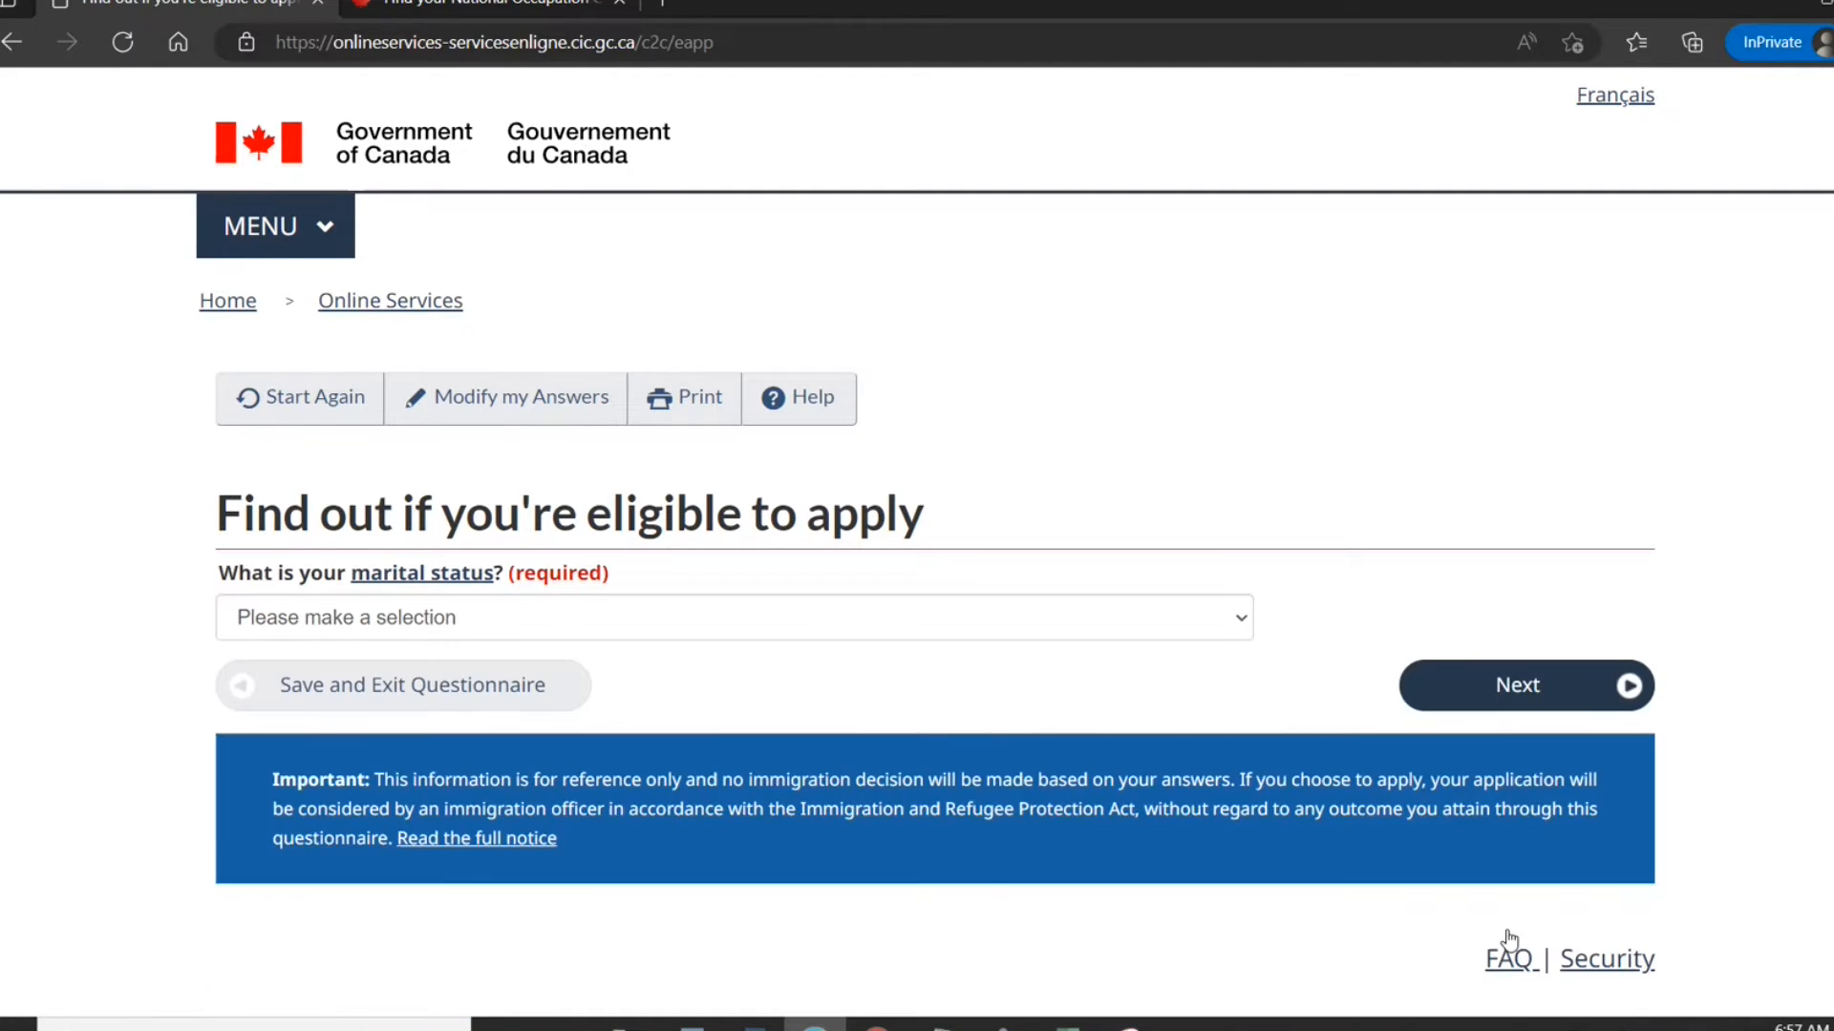
{"action": "left_click", "coordinate": [930, 616]}
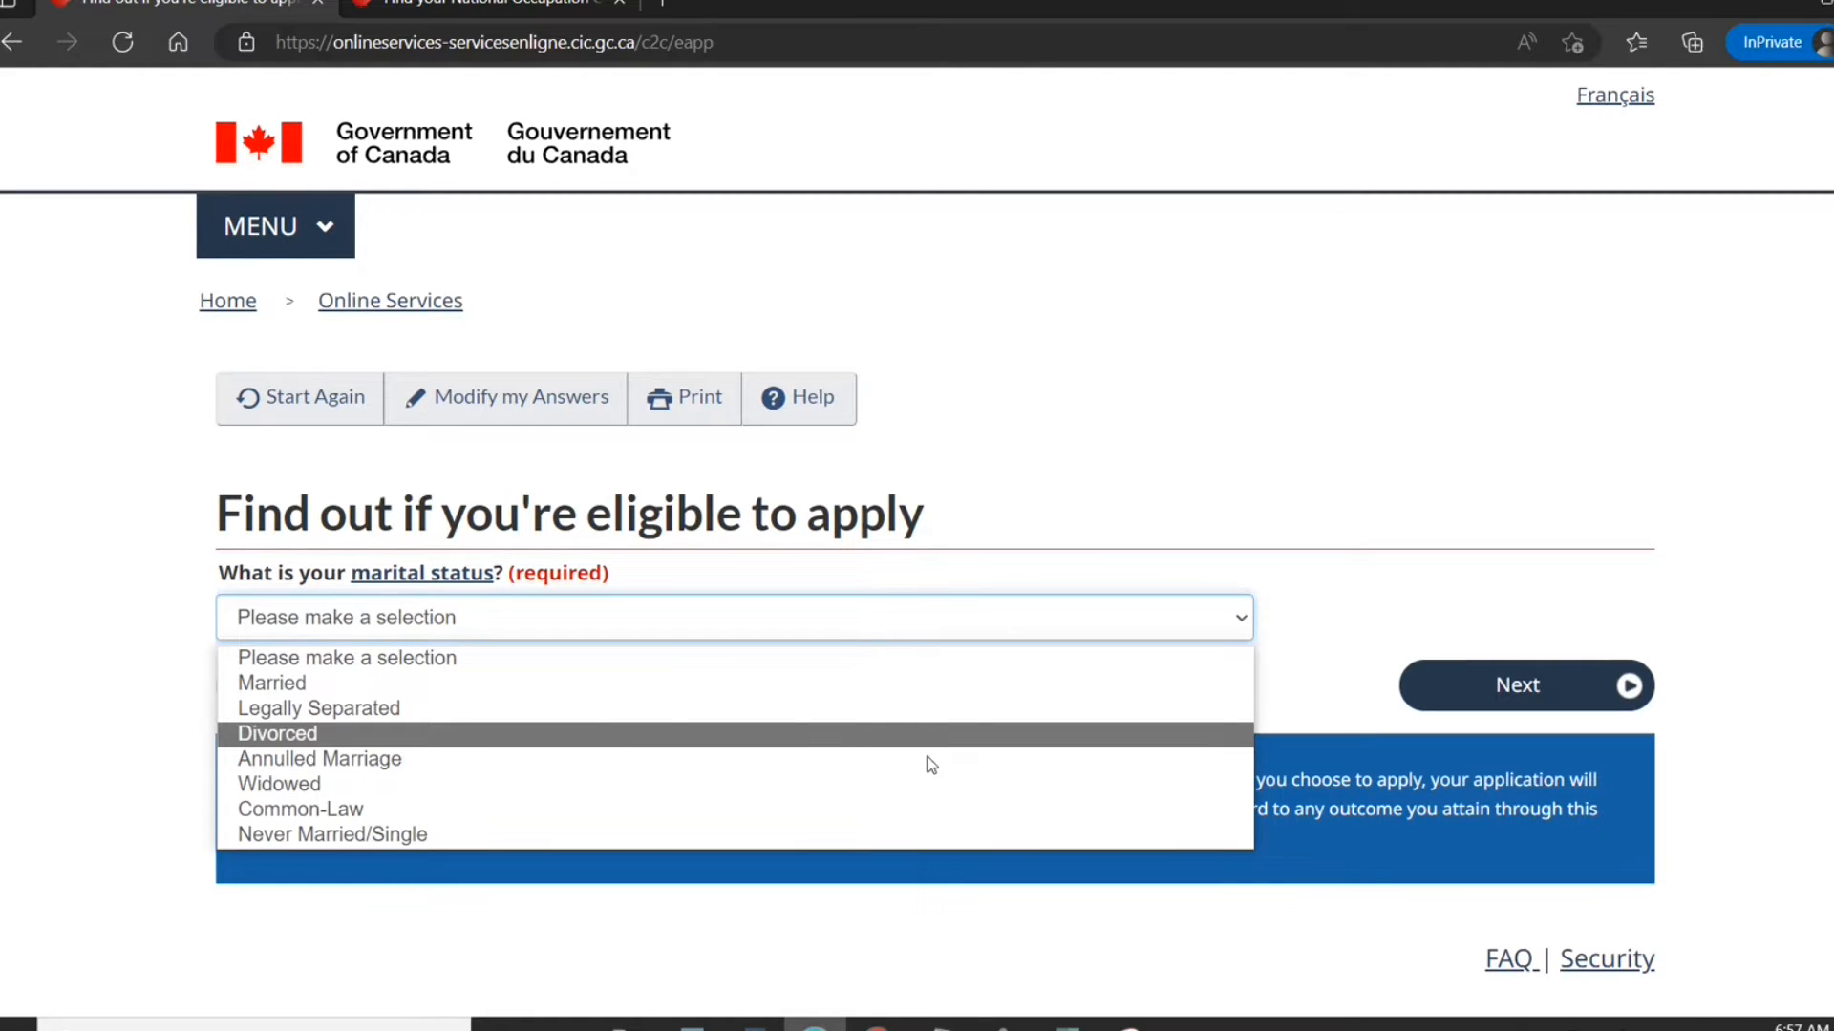
{"action": "left_click", "coordinate": [913, 840]}
{"action": "left_click", "coordinate": [1446, 704]}
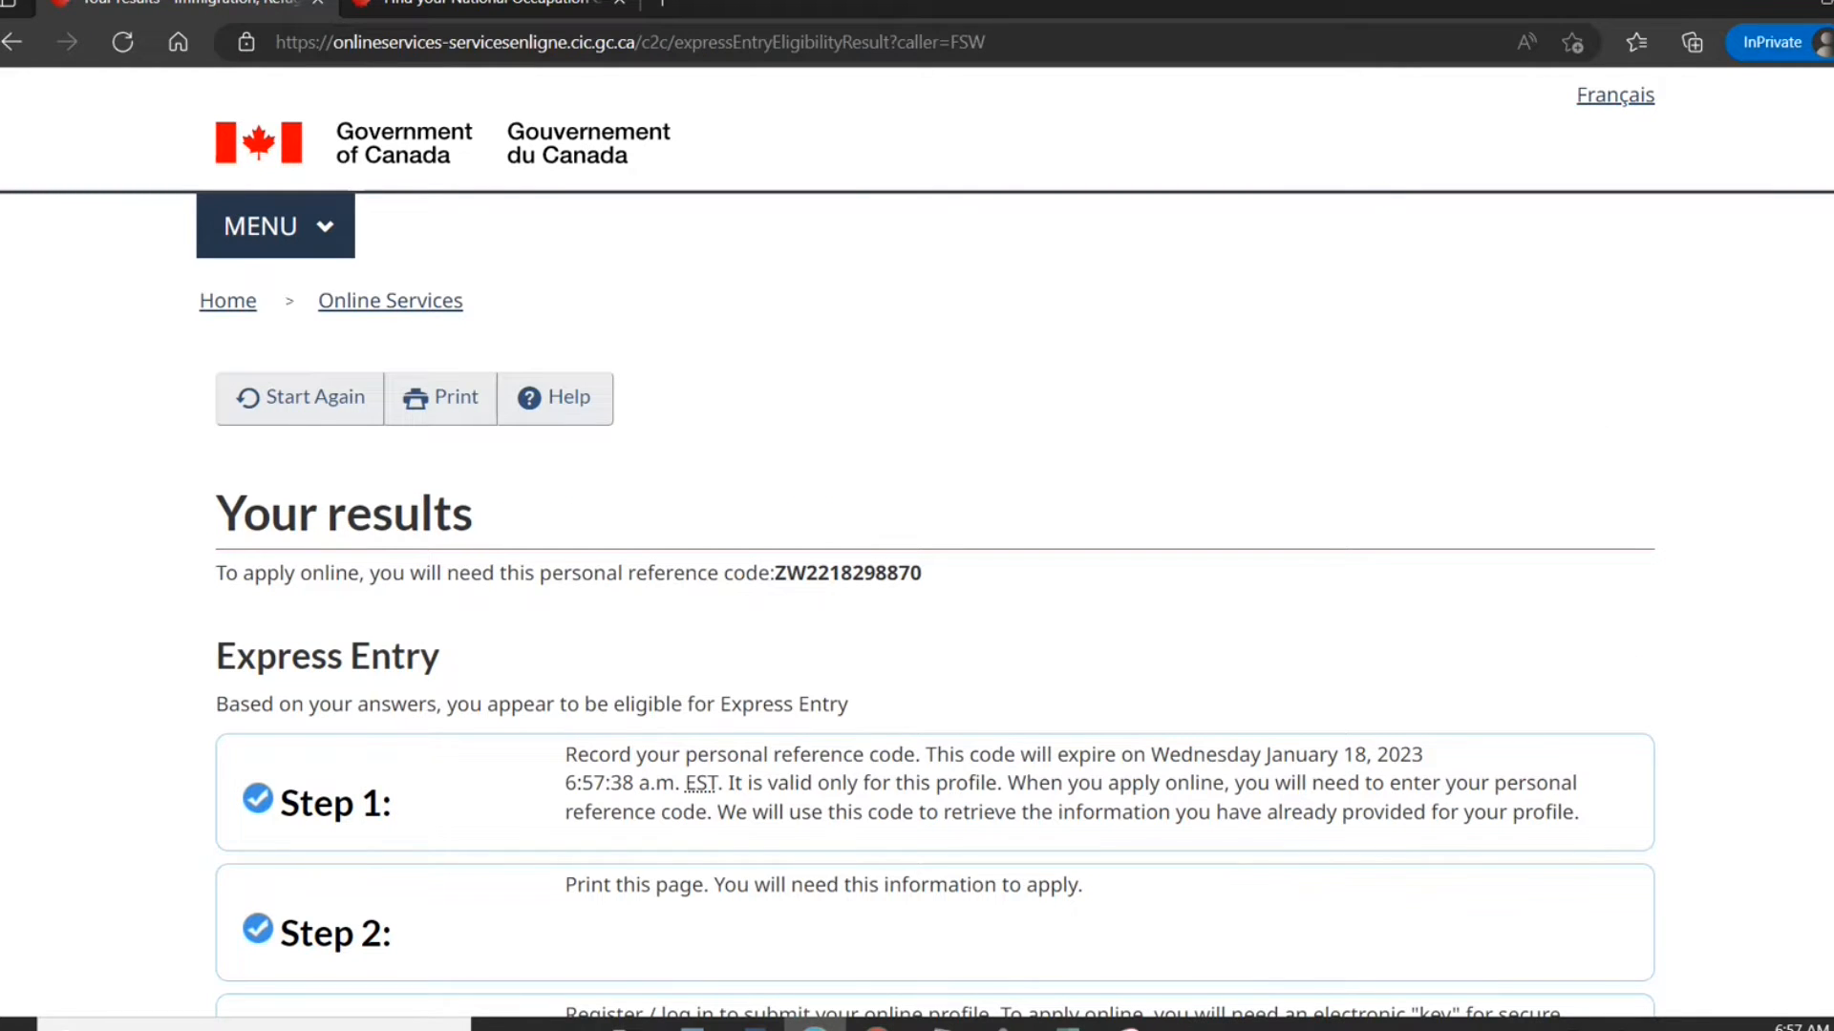
Step: Review the seven application steps and highlight the personal reference code on the results page
{"action": "scroll", "coordinate": [935, 525], "scroll_direction": "down", "scroll_amount": 10}
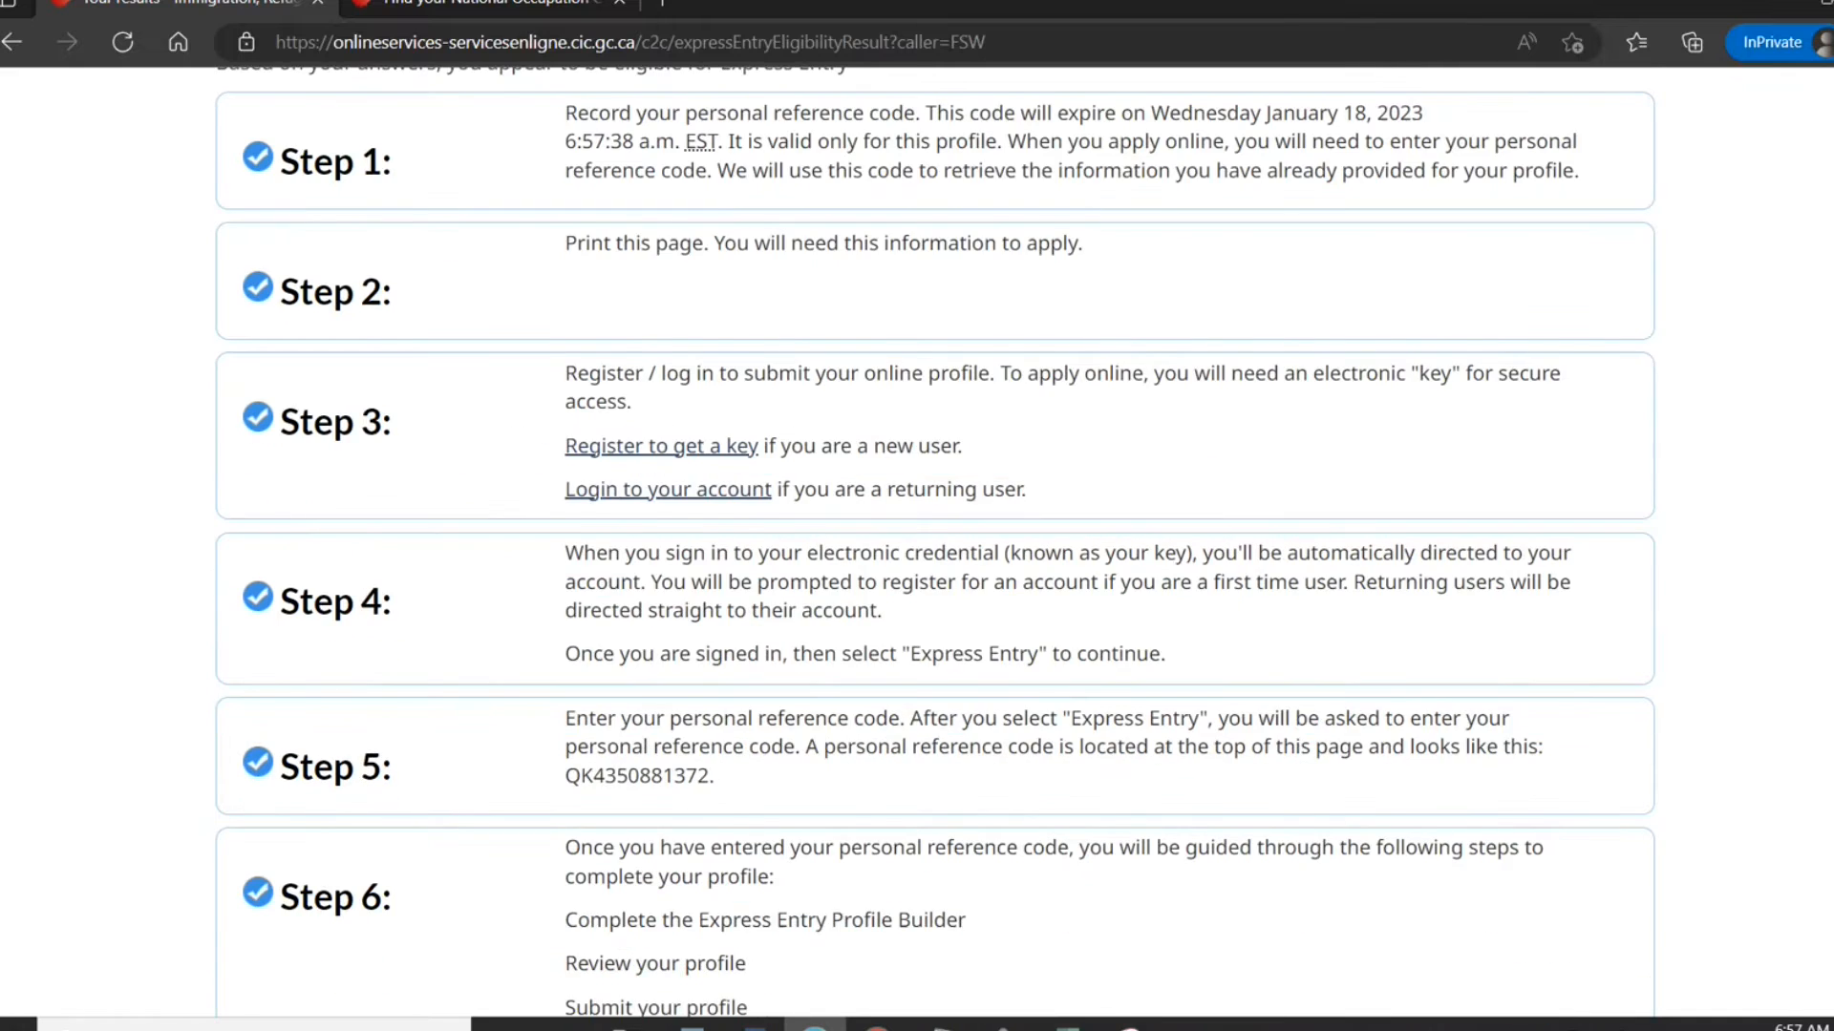
{"action": "scroll", "coordinate": [935, 525], "scroll_direction": "up", "scroll_amount": 10}
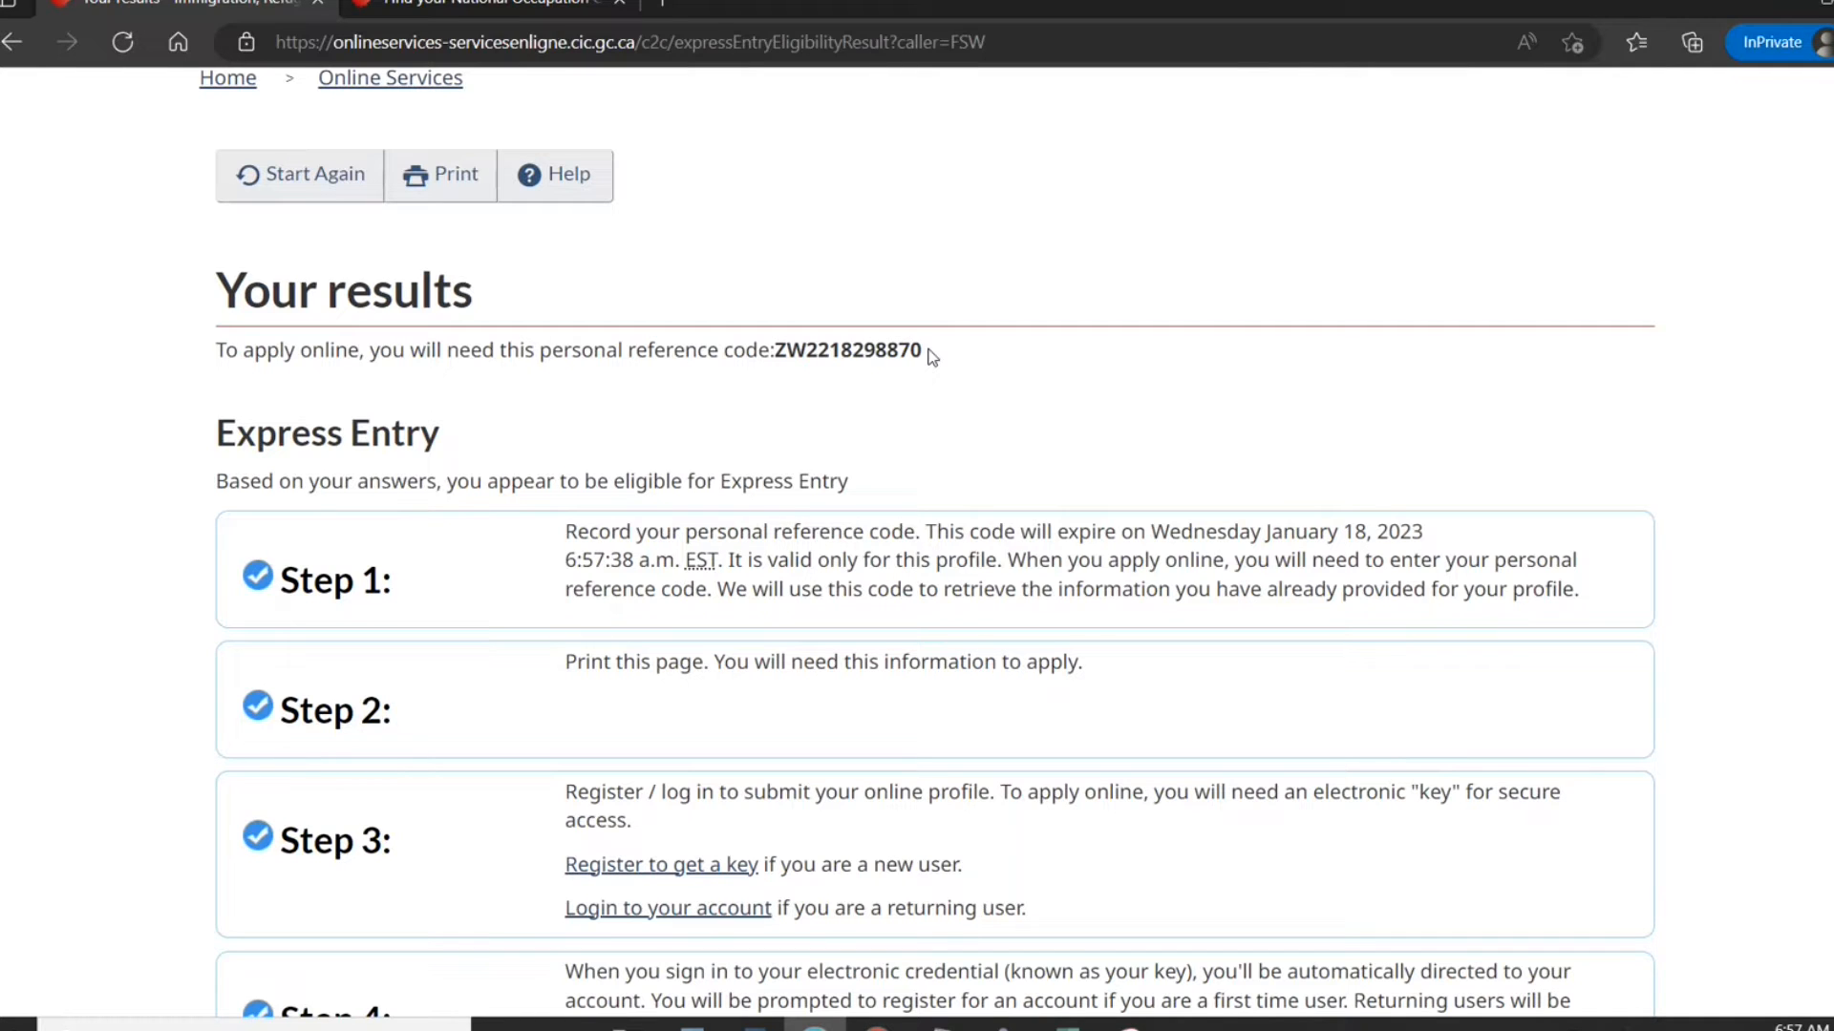
{"action": "left_click_drag", "start_coordinate": [932, 357], "coordinate": [775, 349]}
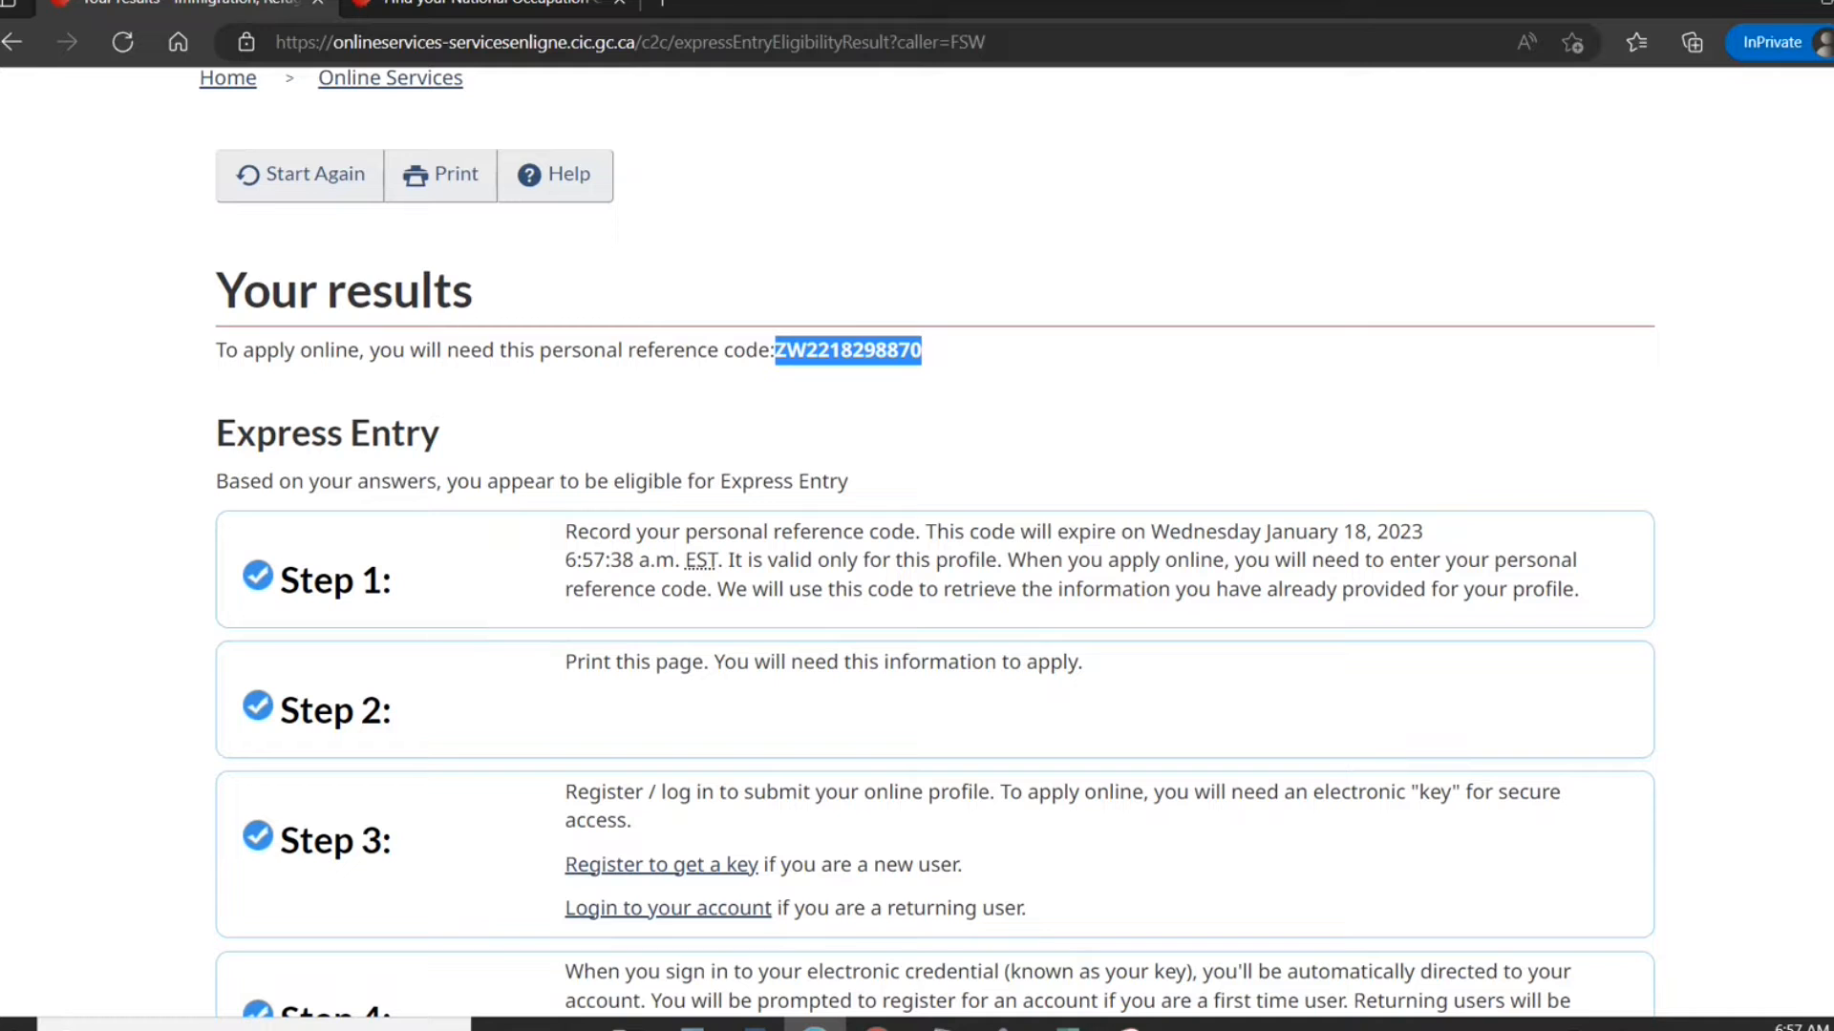
{"action": "scroll", "coordinate": [917, 543], "scroll_direction": "down", "scroll_amount": 14}
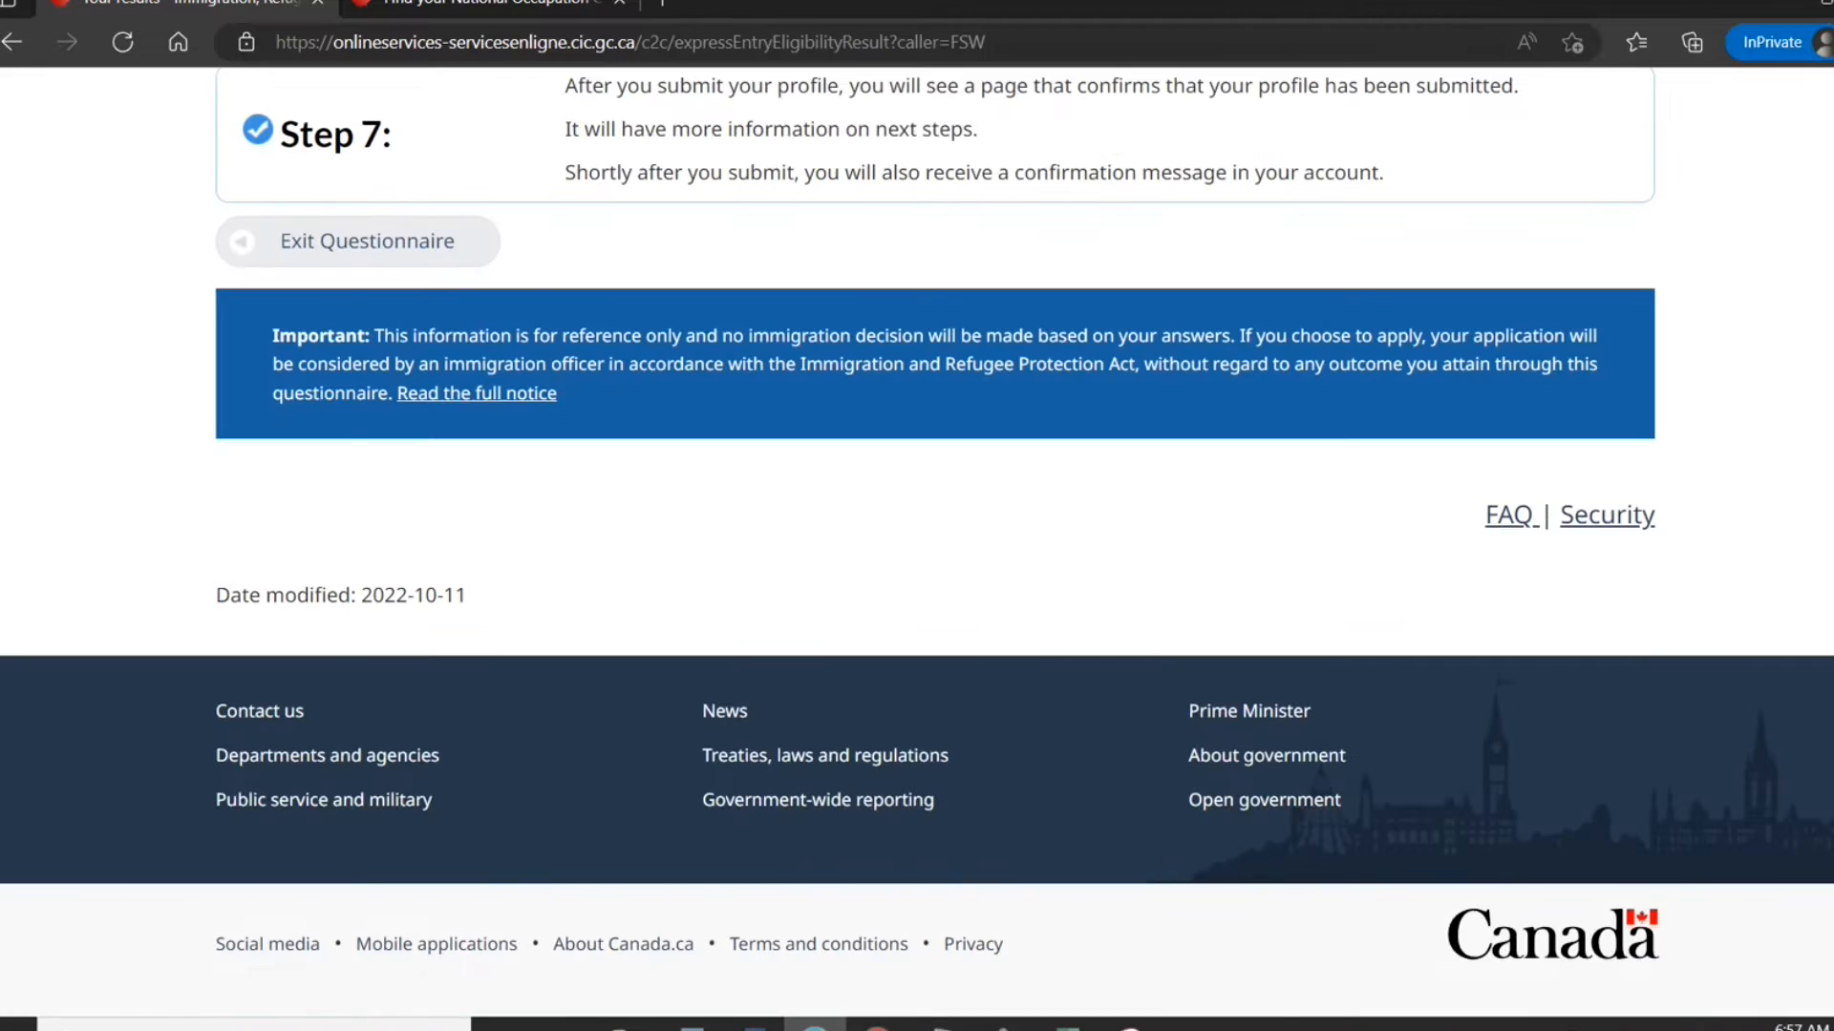
{"action": "scroll", "coordinate": [917, 542], "scroll_direction": "up", "scroll_amount": 3}
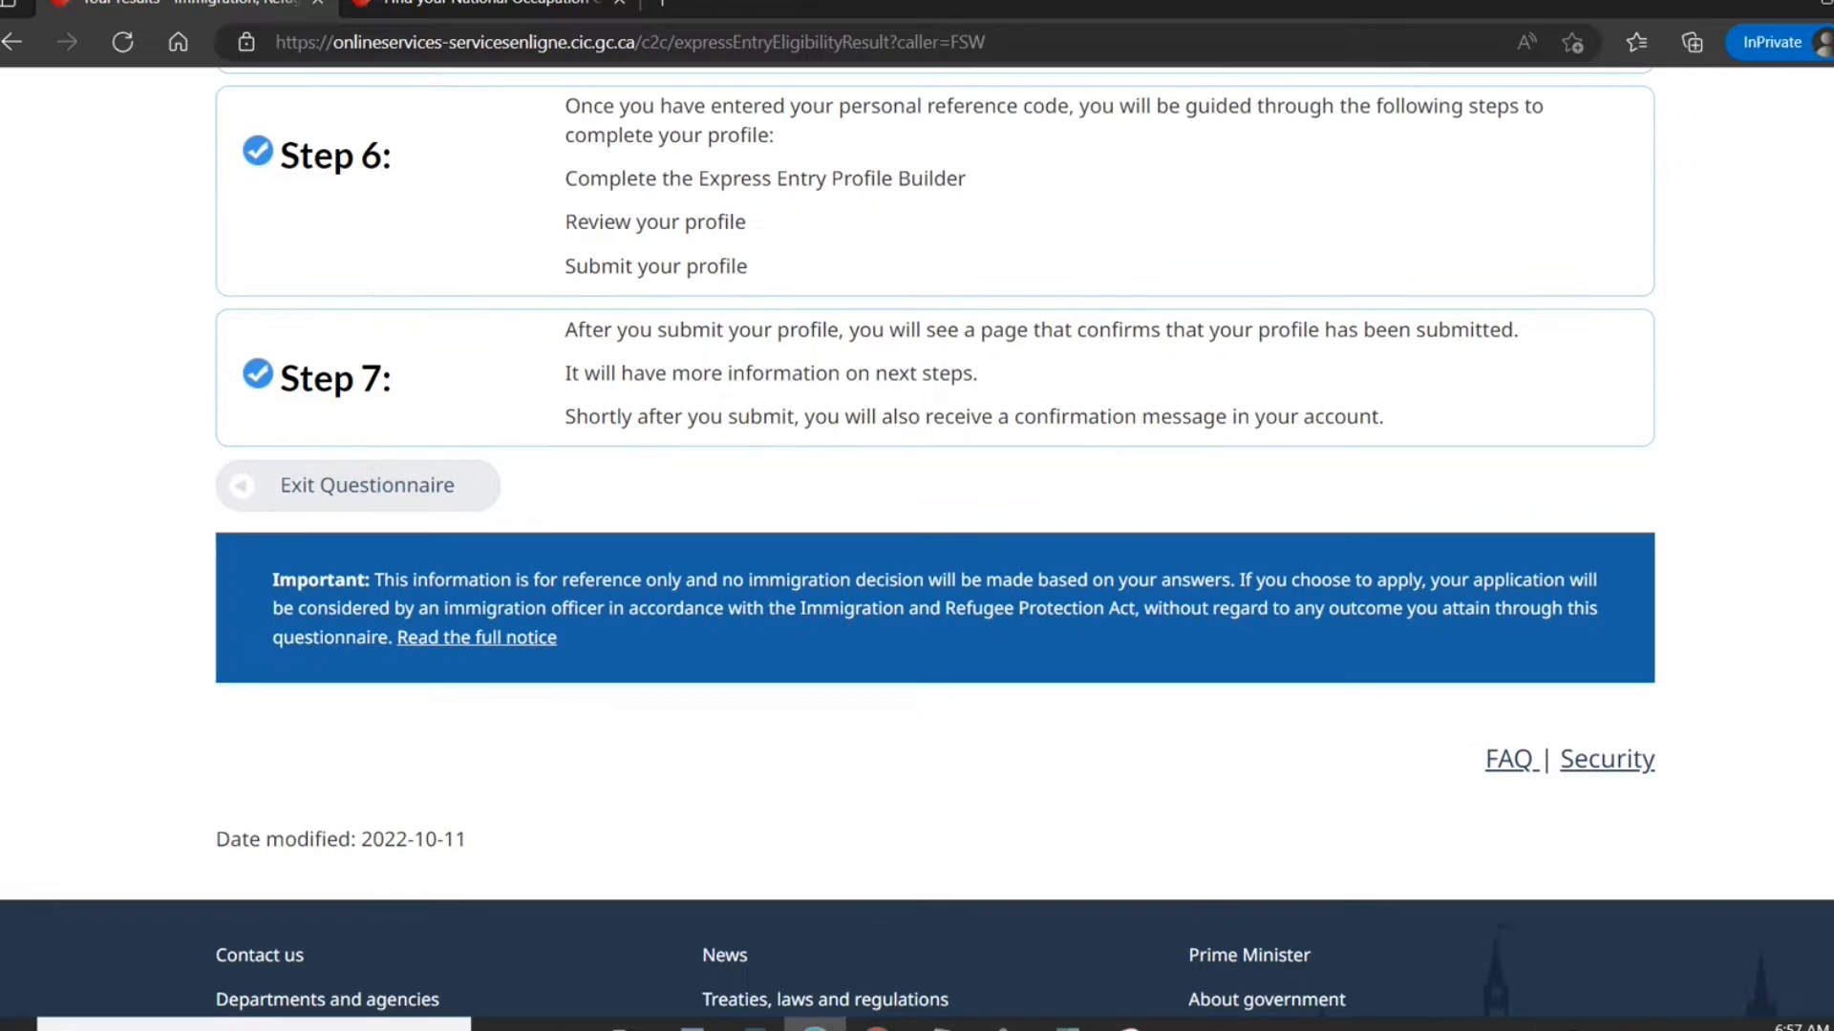
{"action": "scroll", "coordinate": [917, 542], "scroll_direction": "up", "scroll_amount": 7}
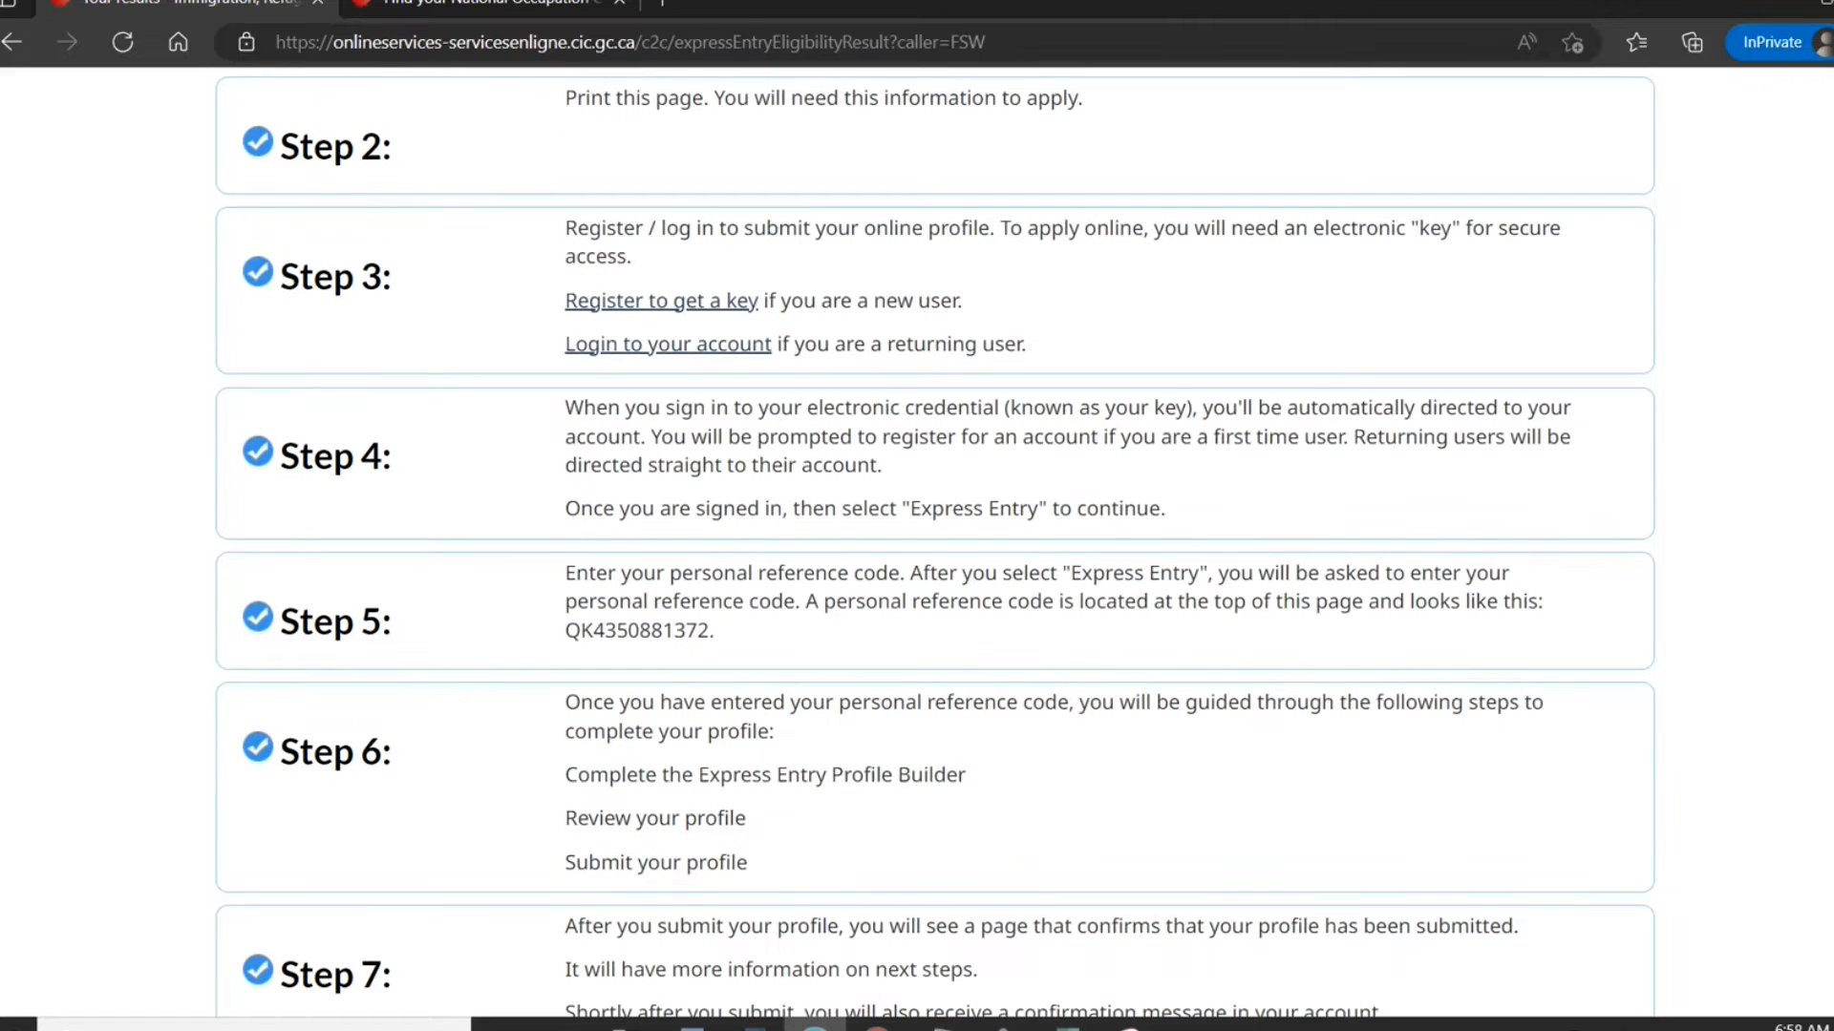
{"action": "scroll", "coordinate": [1487, 451], "scroll_direction": "up", "scroll_amount": 9}
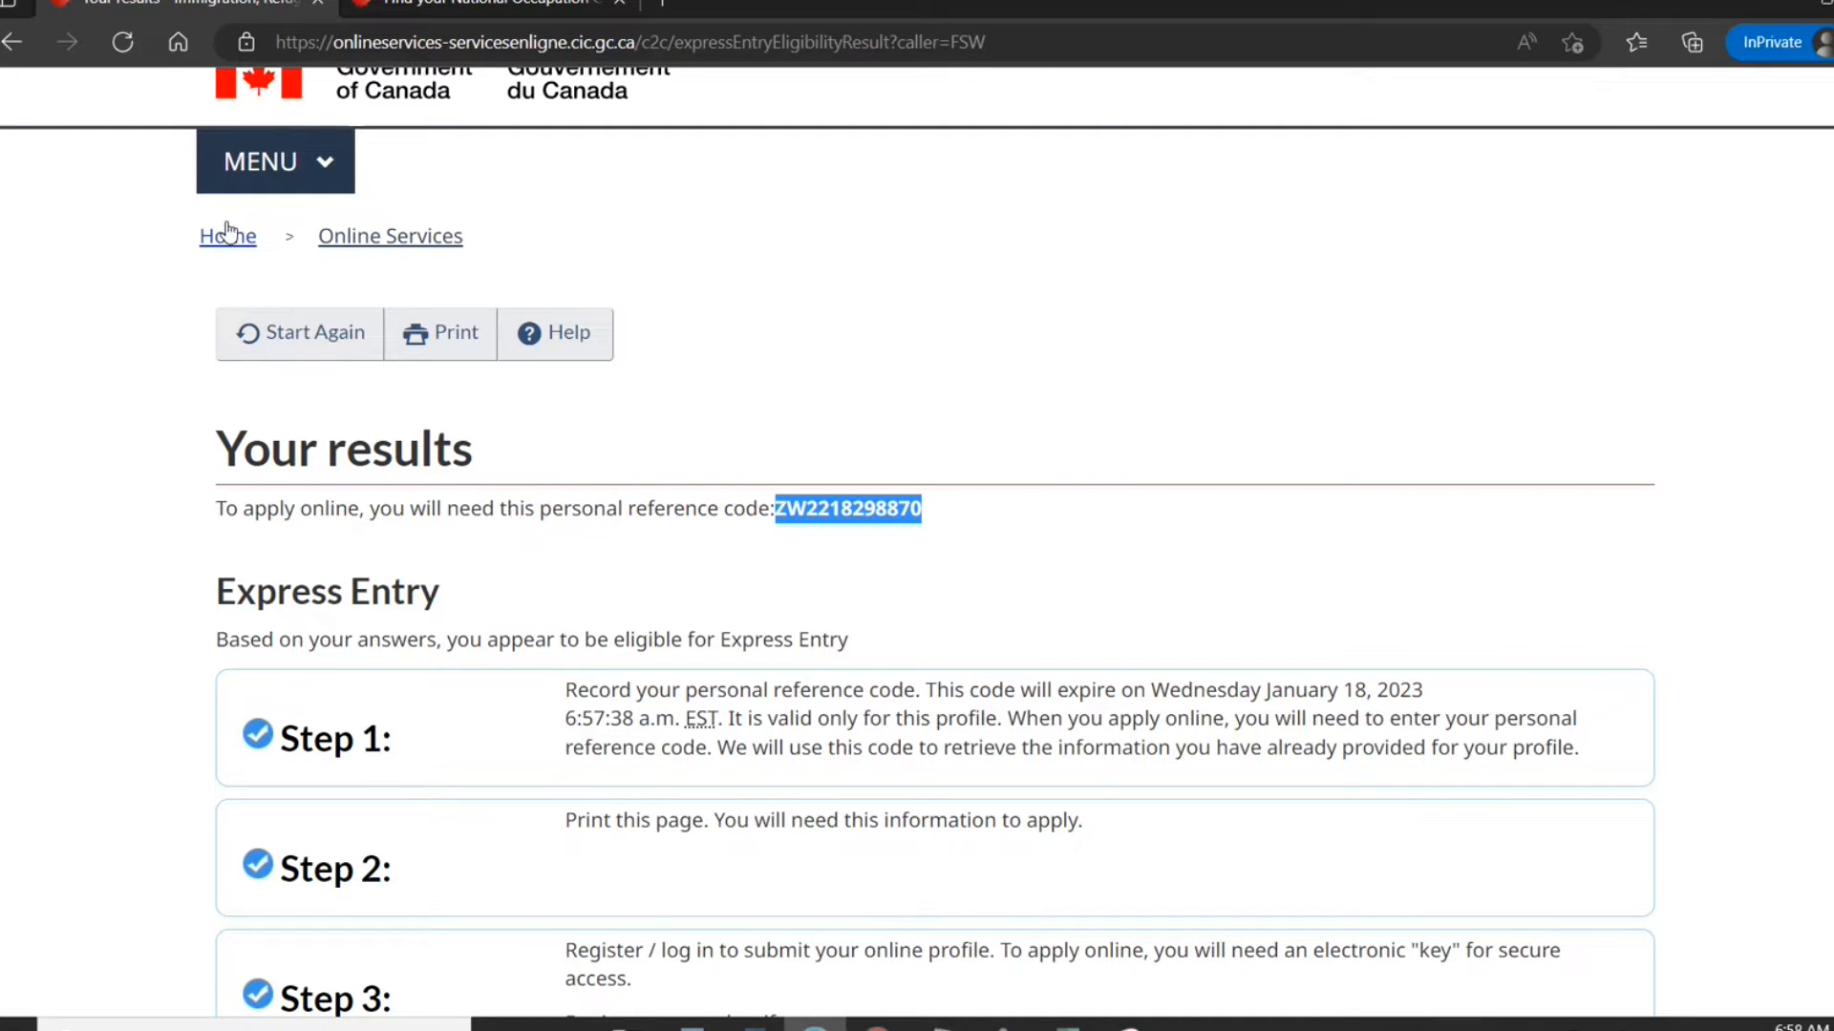
Step: Go back through the browser history away from the eligibility results
{"action": "left_click", "coordinate": [13, 42]}
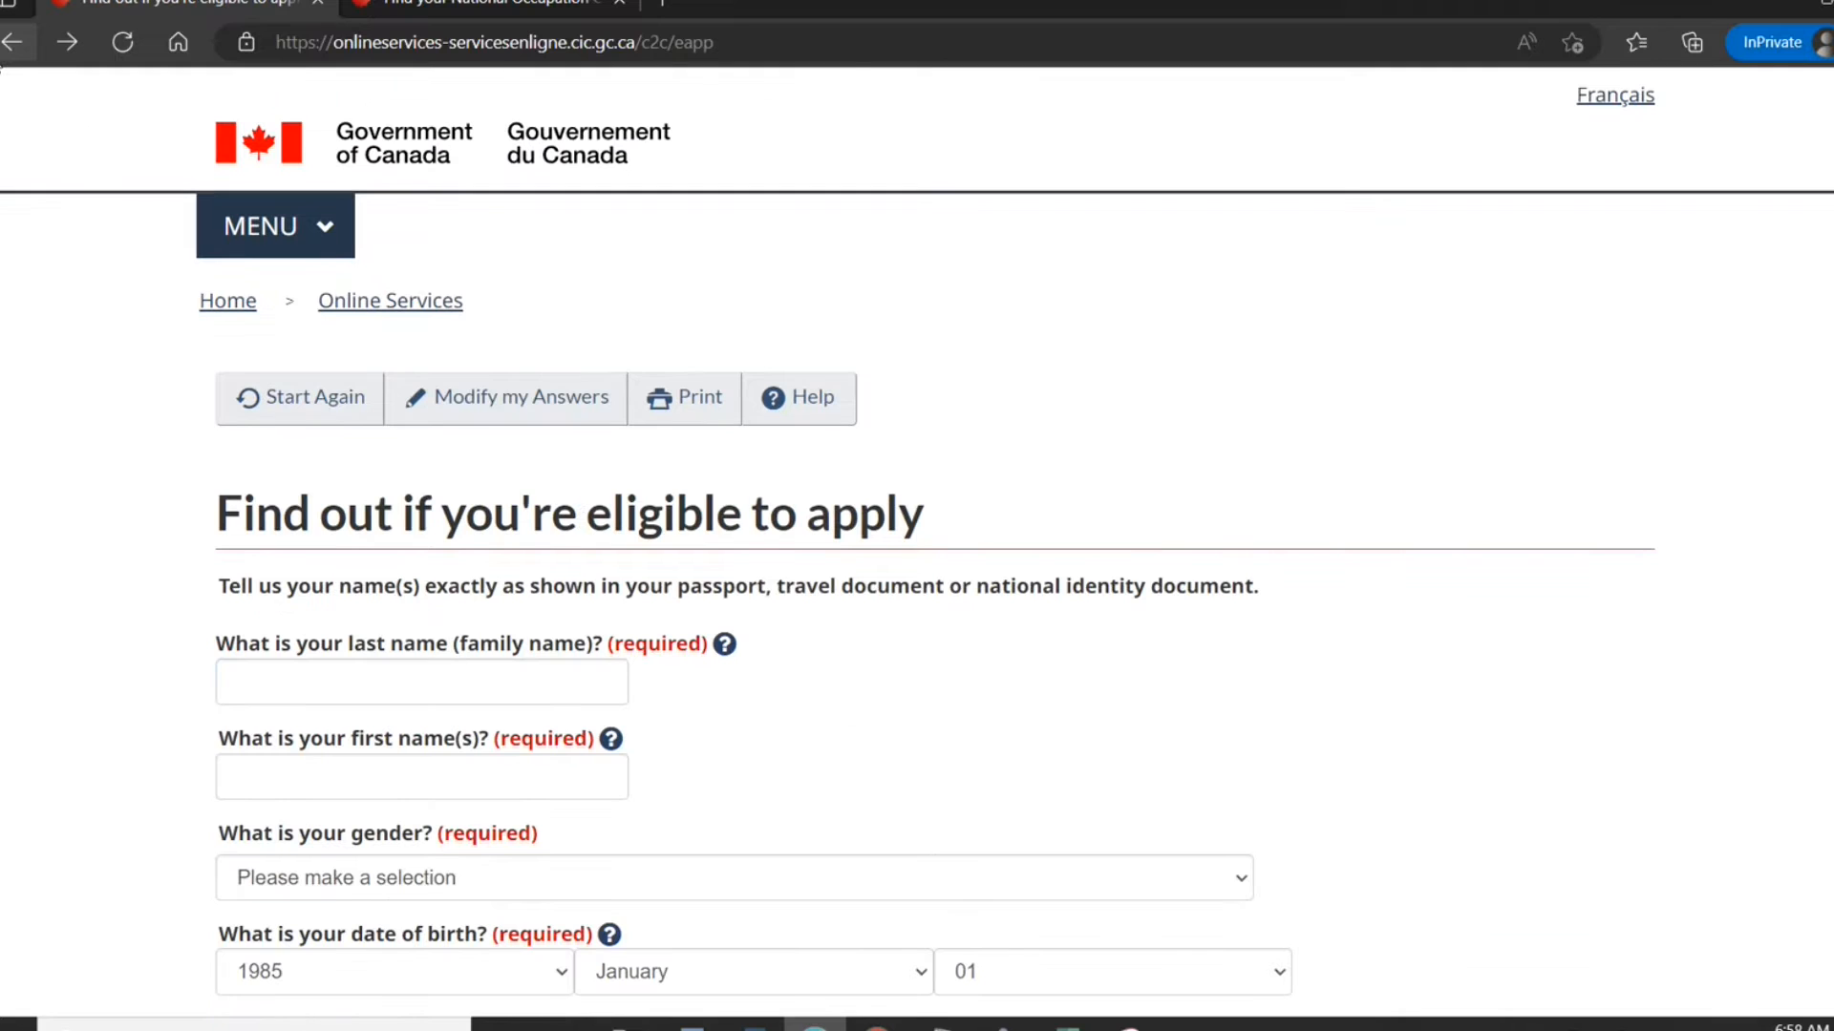
{"action": "left_click", "coordinate": [4, 47]}
{"action": "left_click", "coordinate": [4, 48]}
{"action": "left_click", "coordinate": [3, 48]}
Step: Search Google for 'create an express entry profile'
{"action": "left_click", "coordinate": [373, 50]}
{"action": "type", "text": "e"}
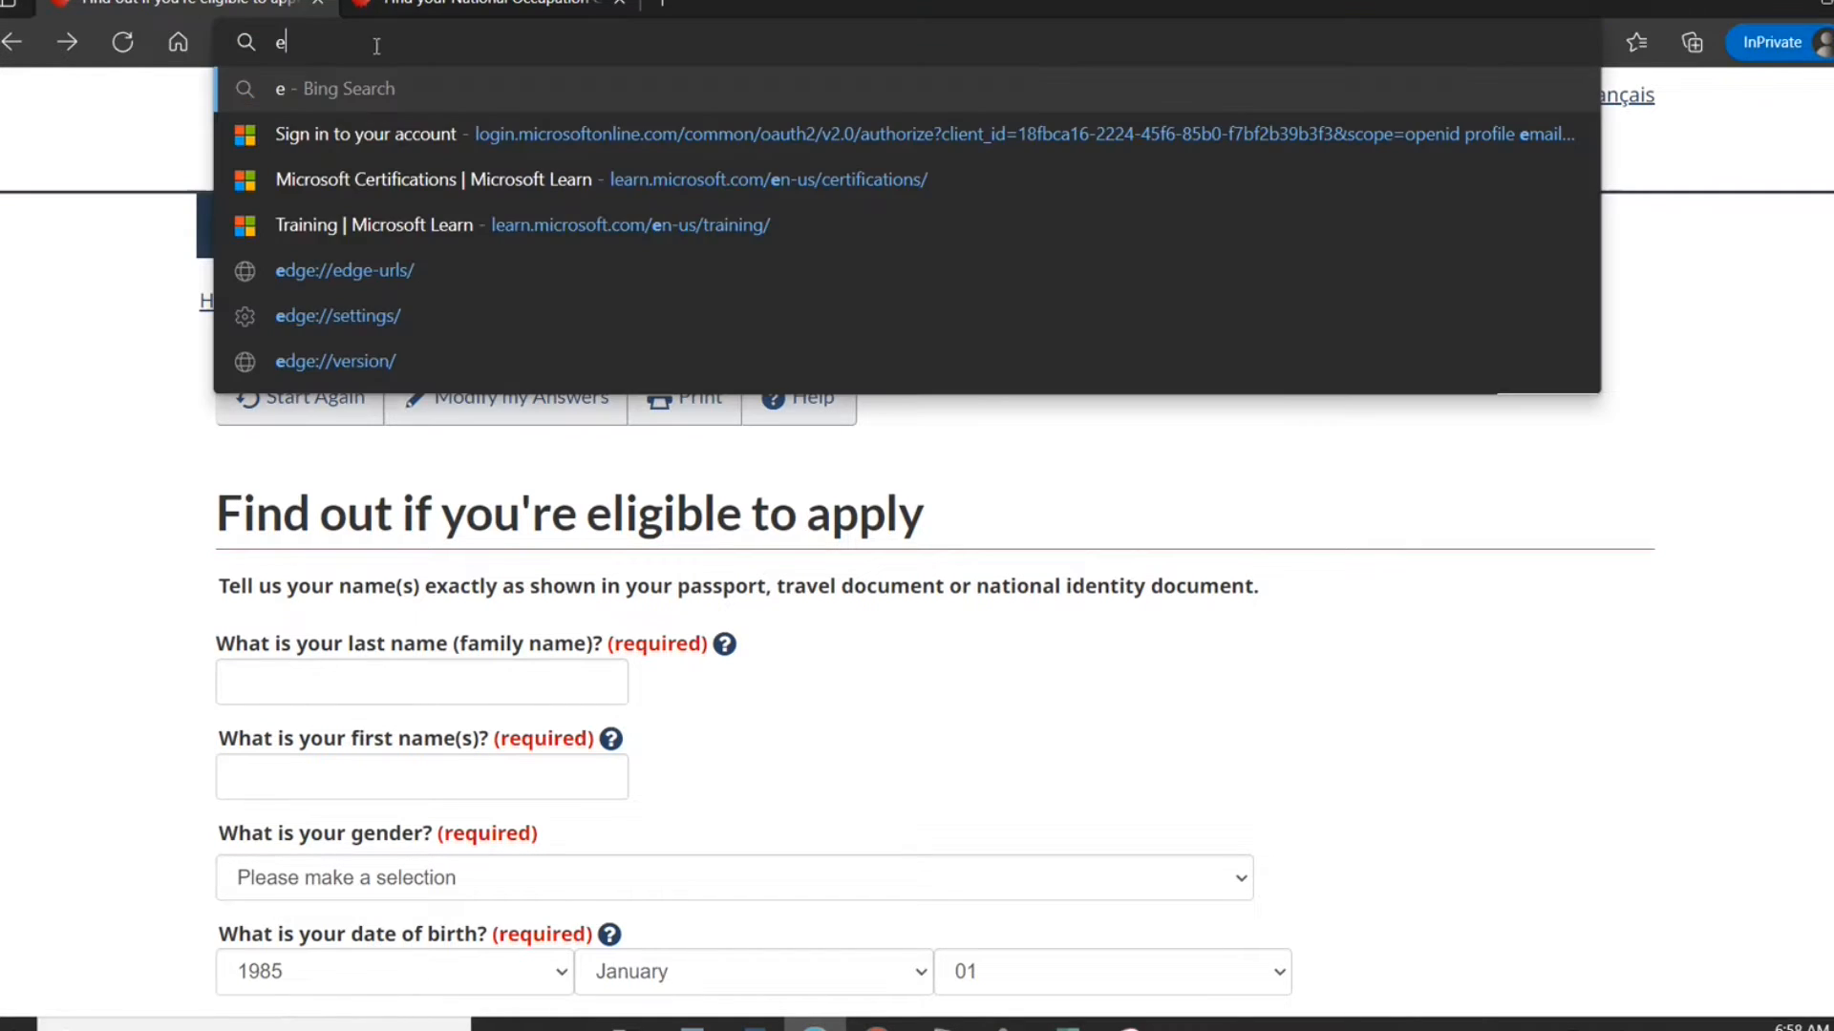
{"action": "key", "text": "BackSpace"}
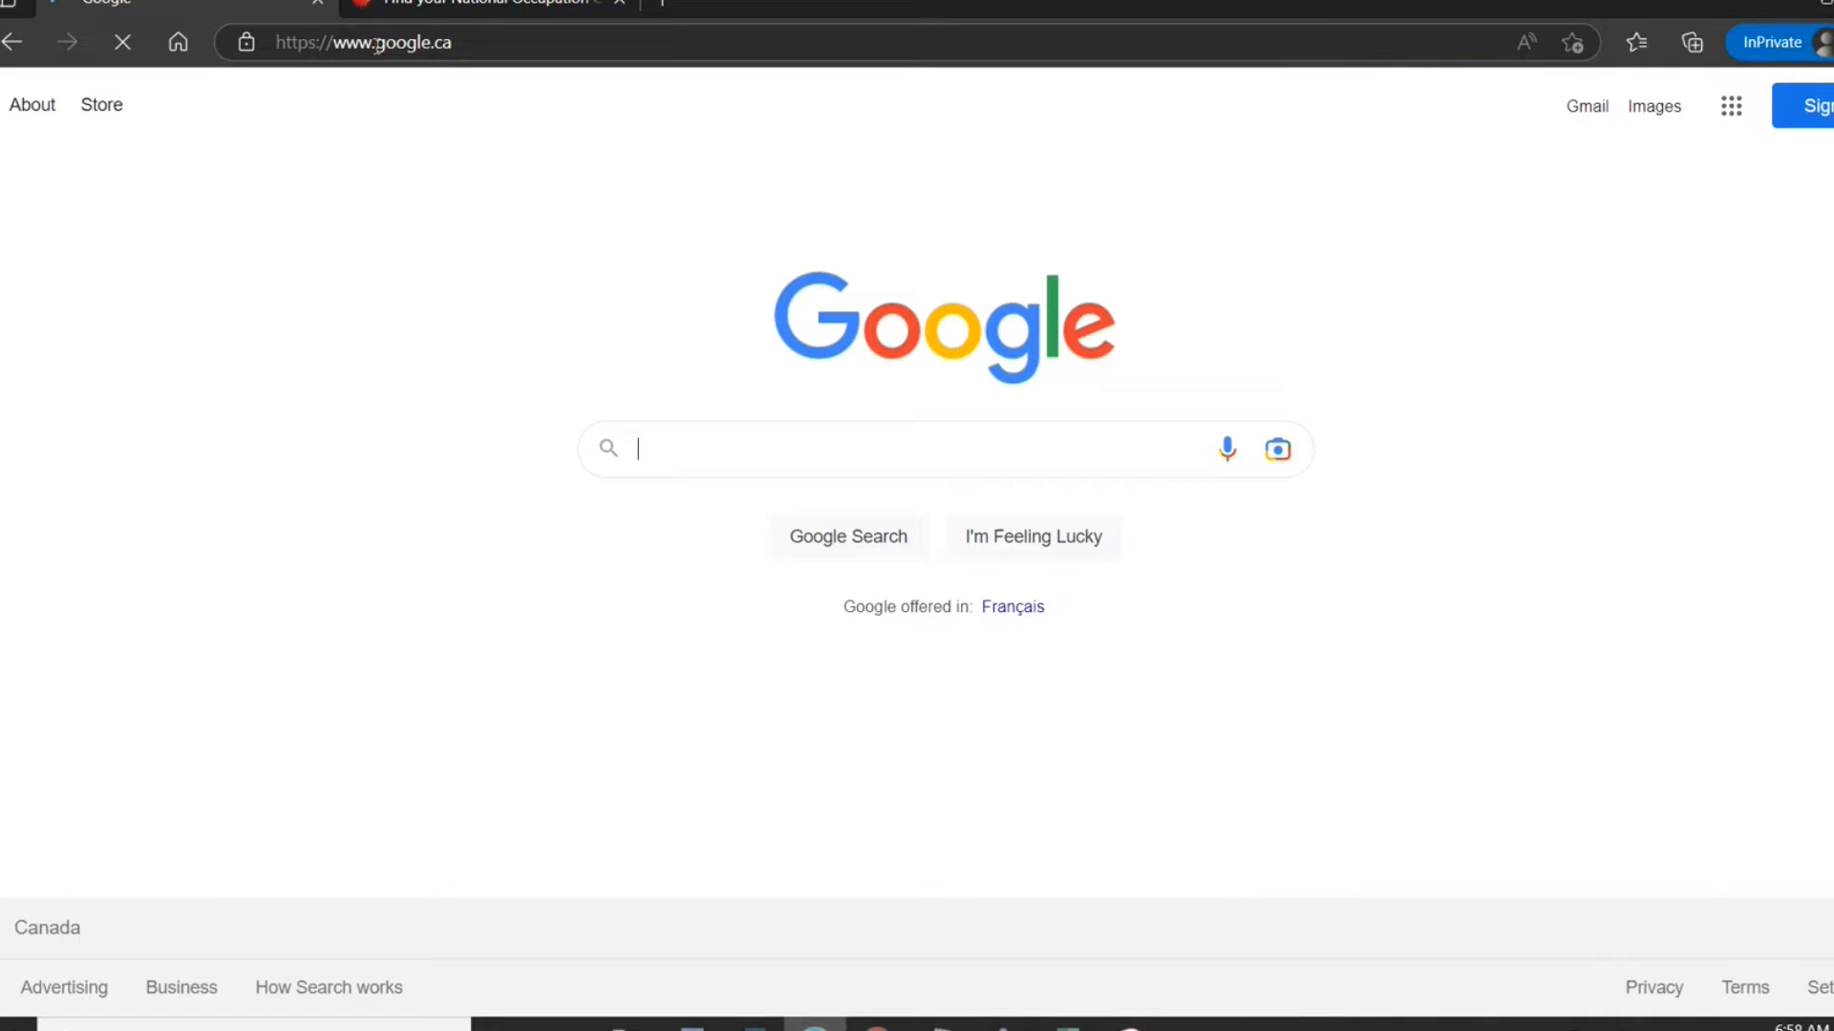
{"action": "type", "text": "cr"}
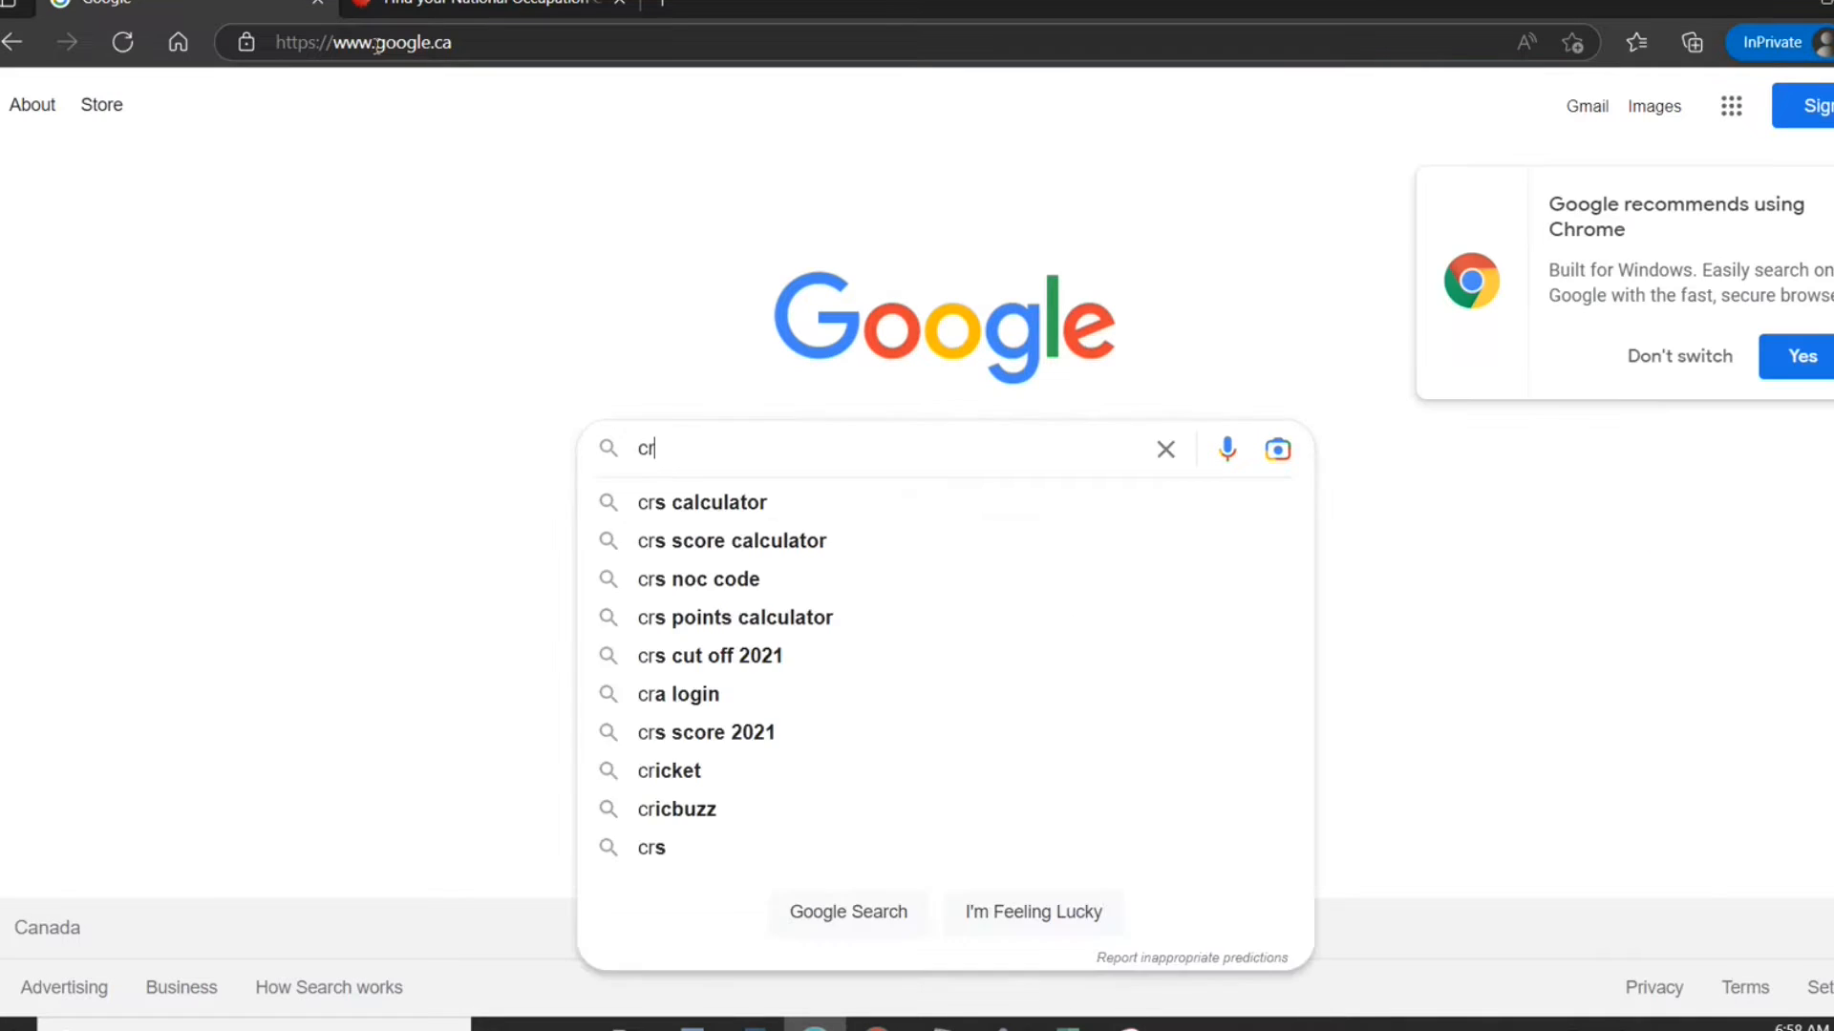
{"action": "type", "text": "eate"}
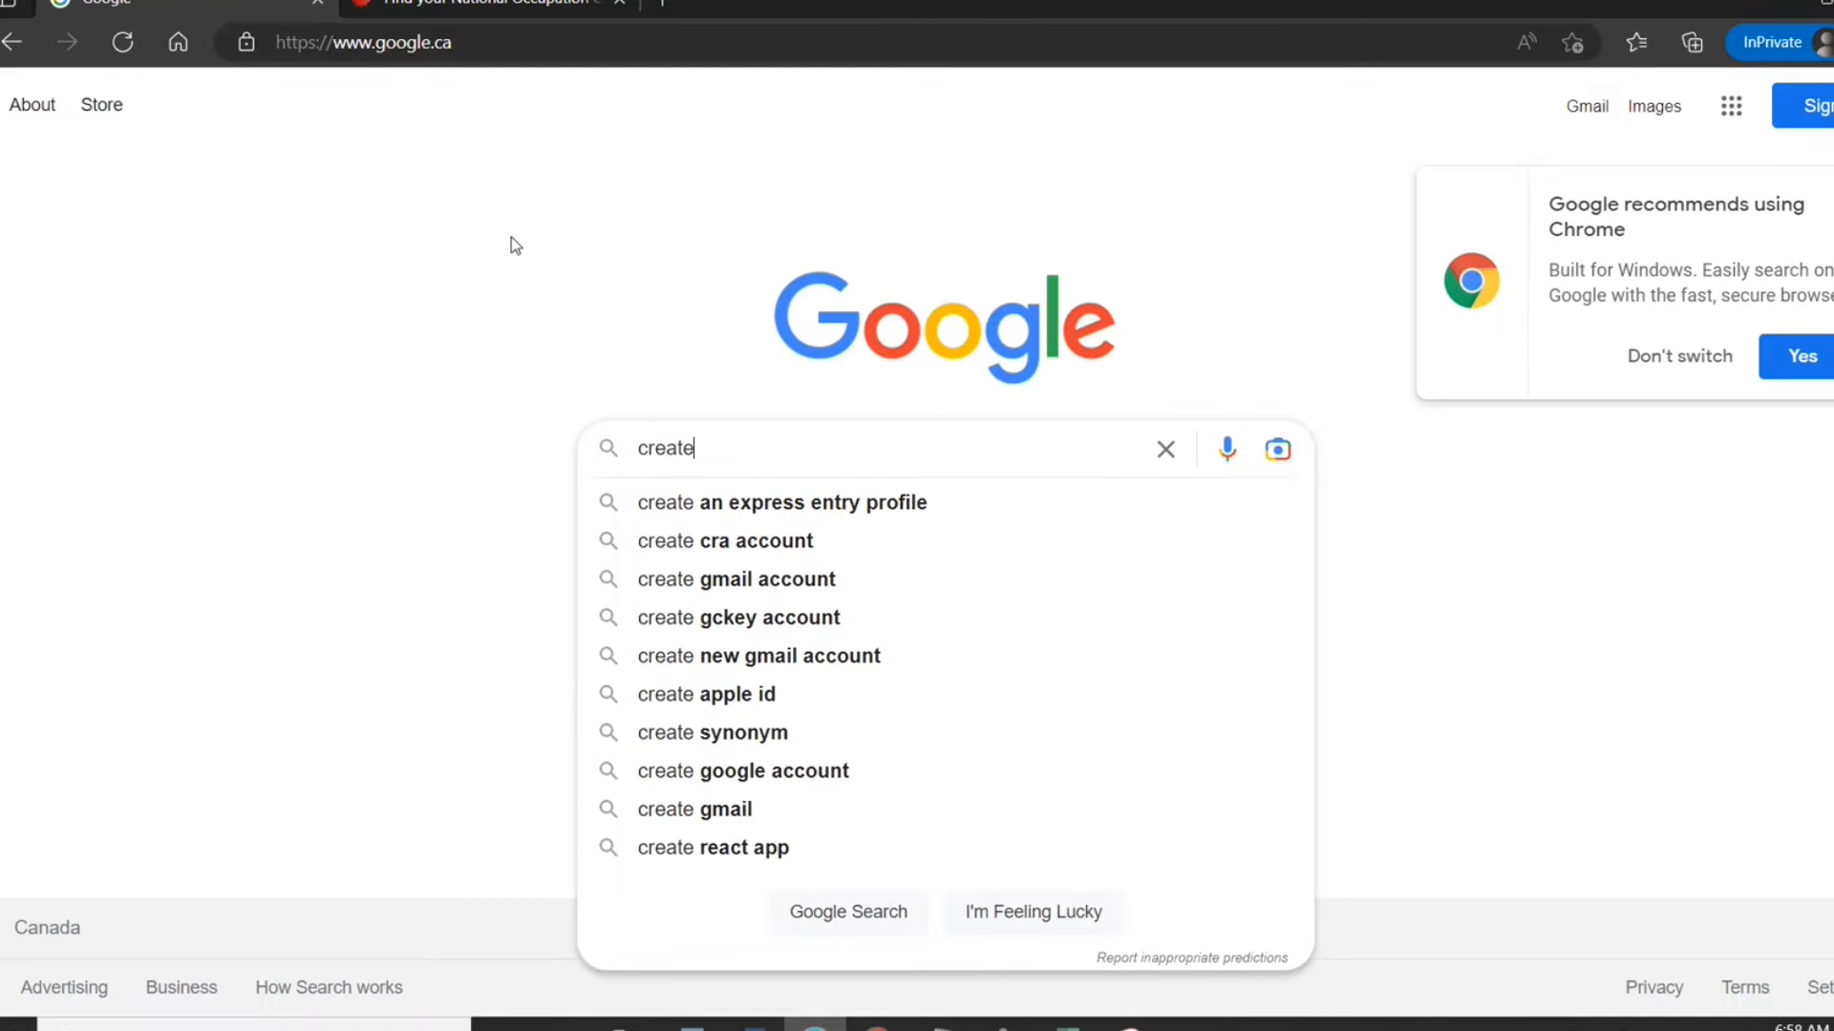
{"action": "left_click", "coordinate": [682, 501]}
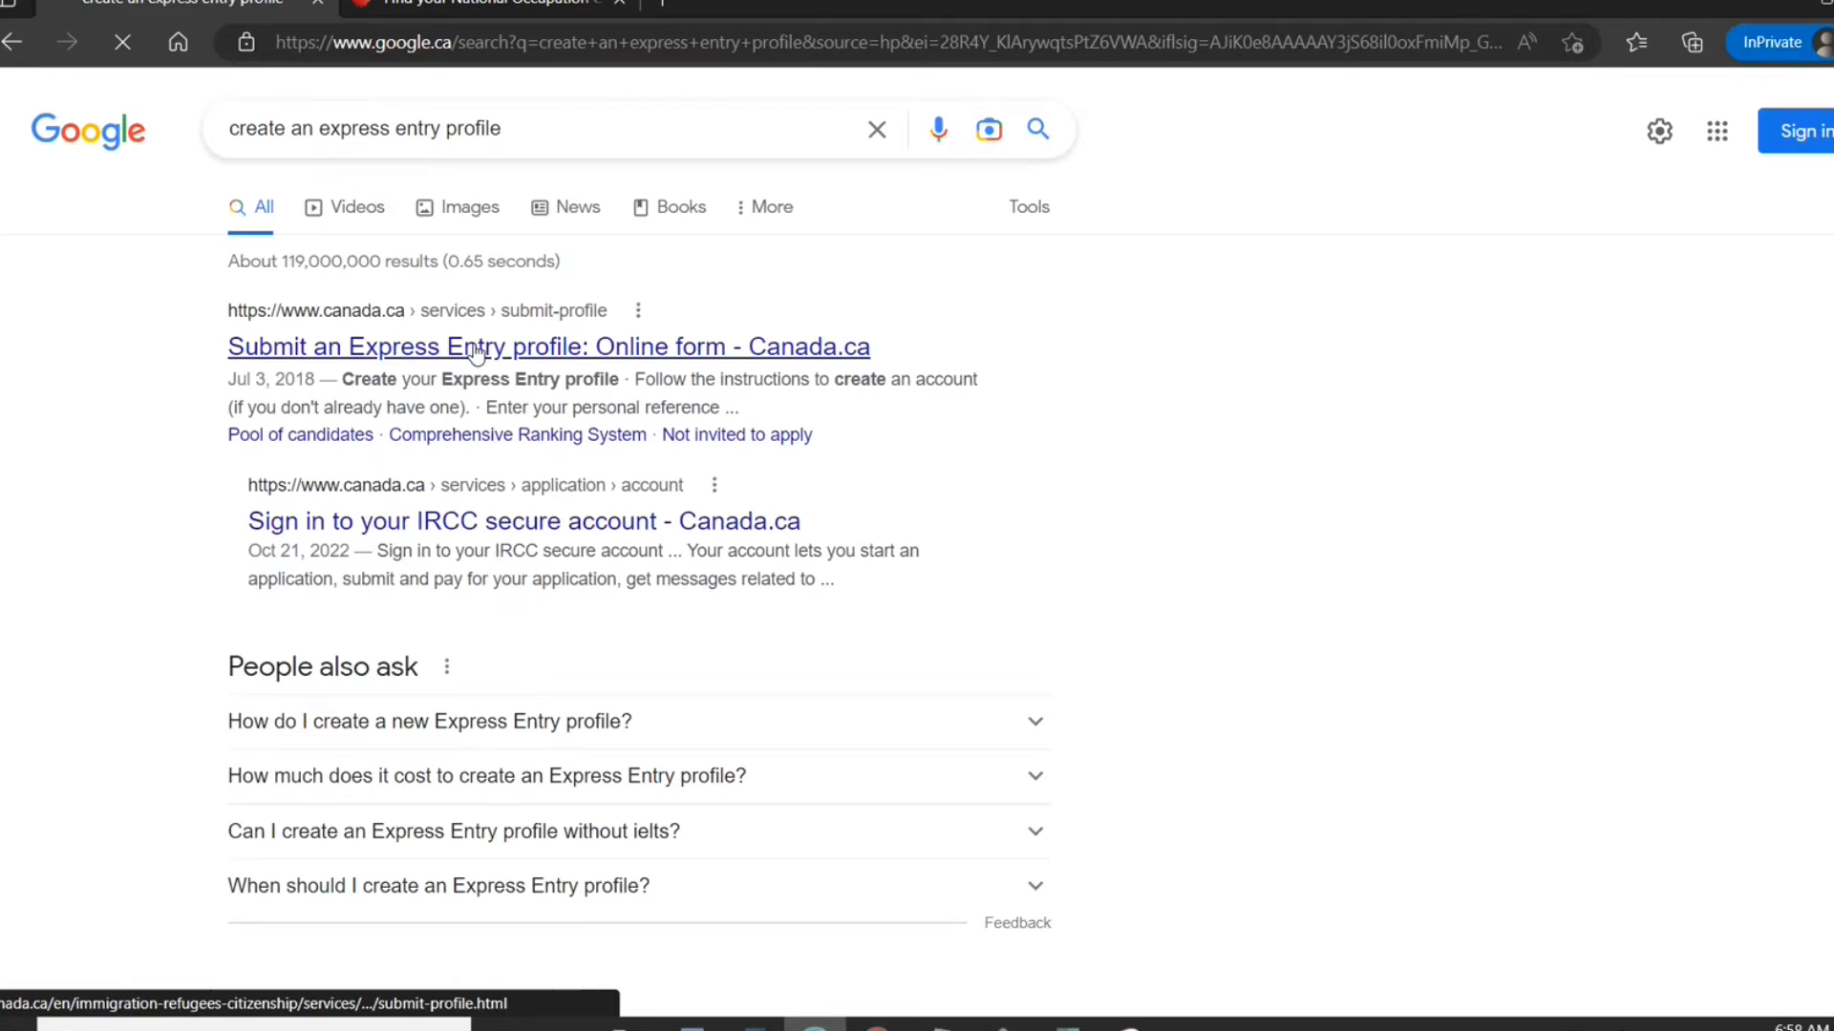
Step: Open the Submit an Express Entry profile page and follow its 'Create or sign in to your account' link
{"action": "left_click", "coordinate": [475, 351]}
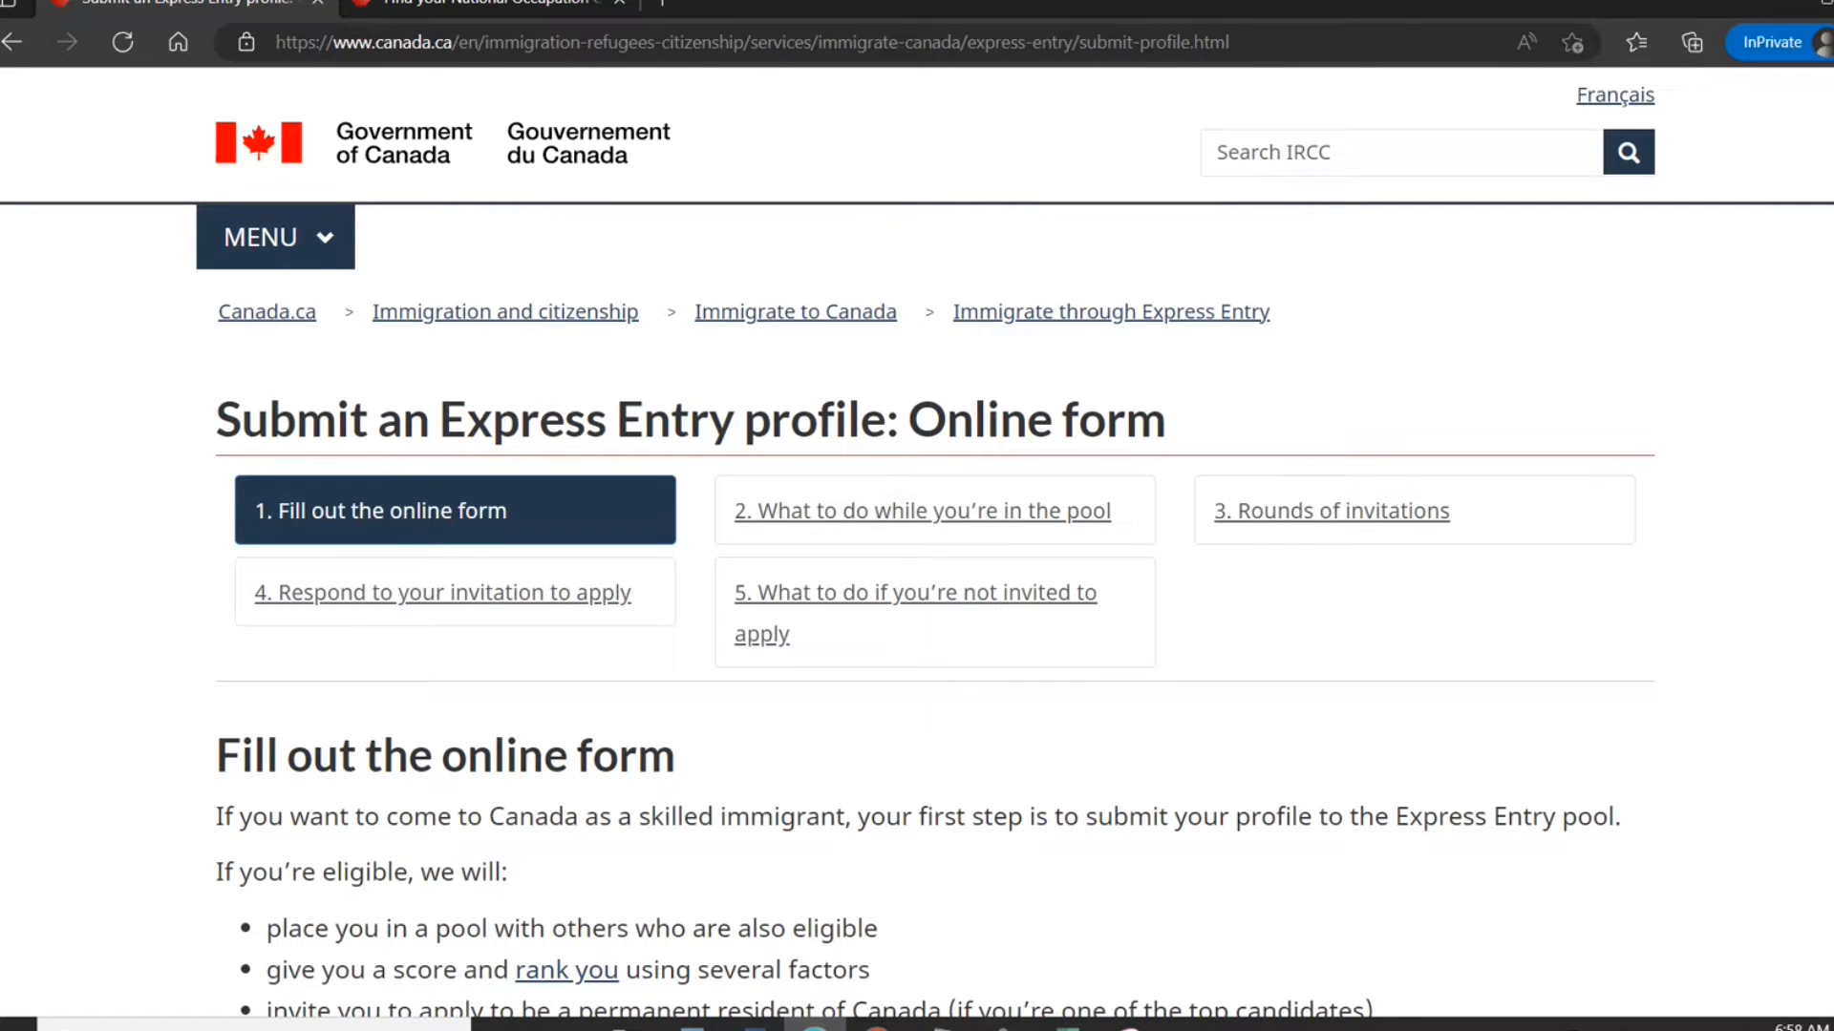
{"action": "scroll", "coordinate": [917, 534], "scroll_direction": "down", "scroll_amount": 15}
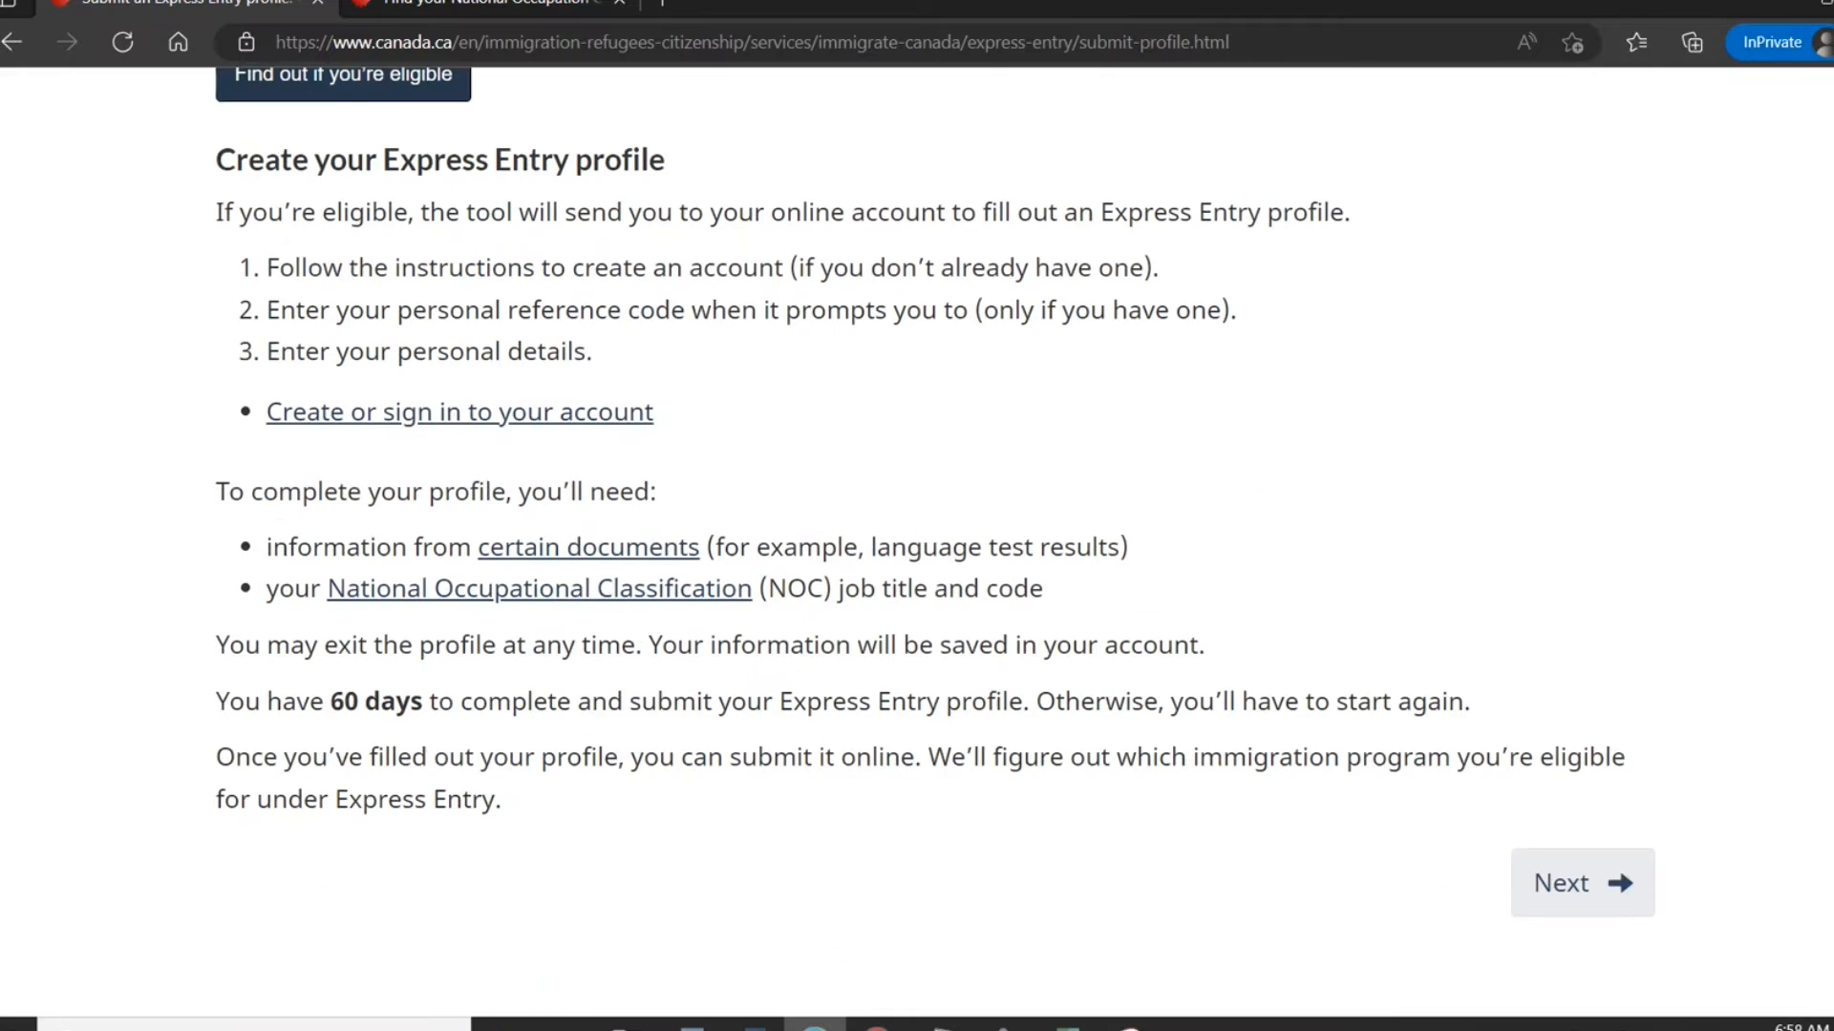
{"action": "scroll", "coordinate": [917, 526], "scroll_direction": "up", "scroll_amount": 1}
{"action": "scroll", "coordinate": [866, 542], "scroll_direction": "up", "scroll_amount": 1}
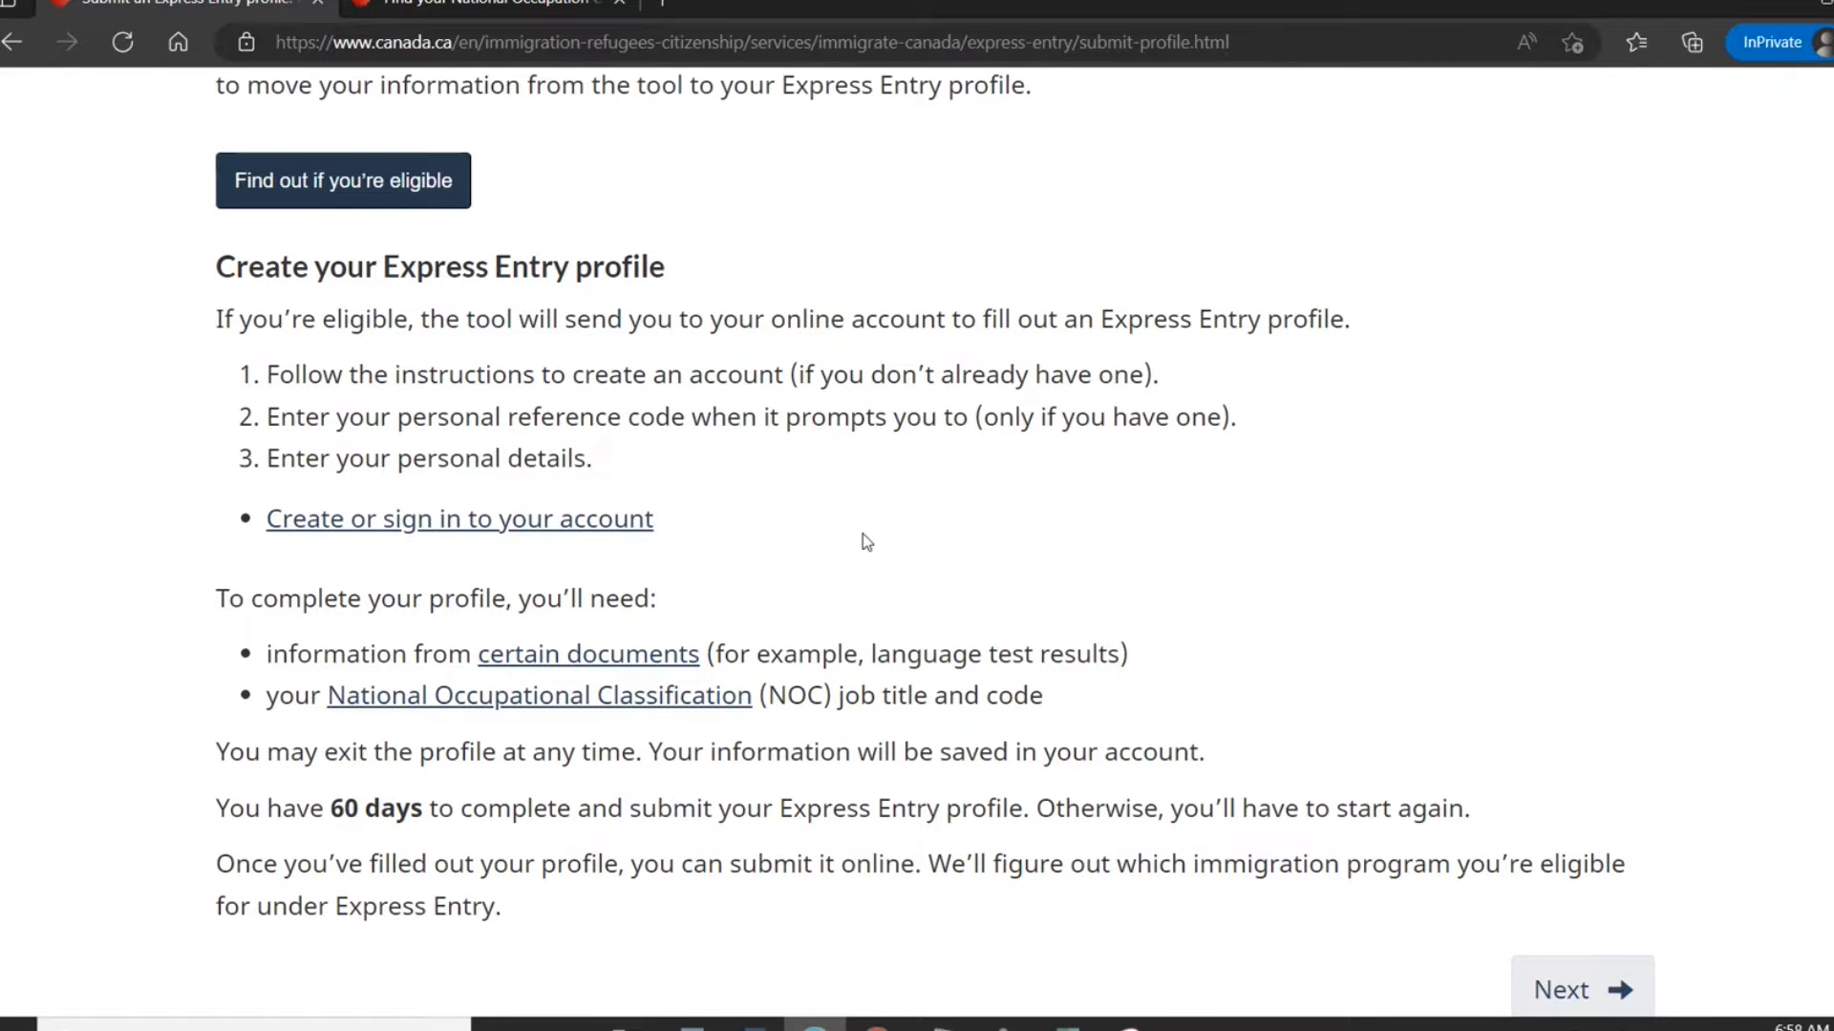
{"action": "left_click", "coordinate": [589, 525]}
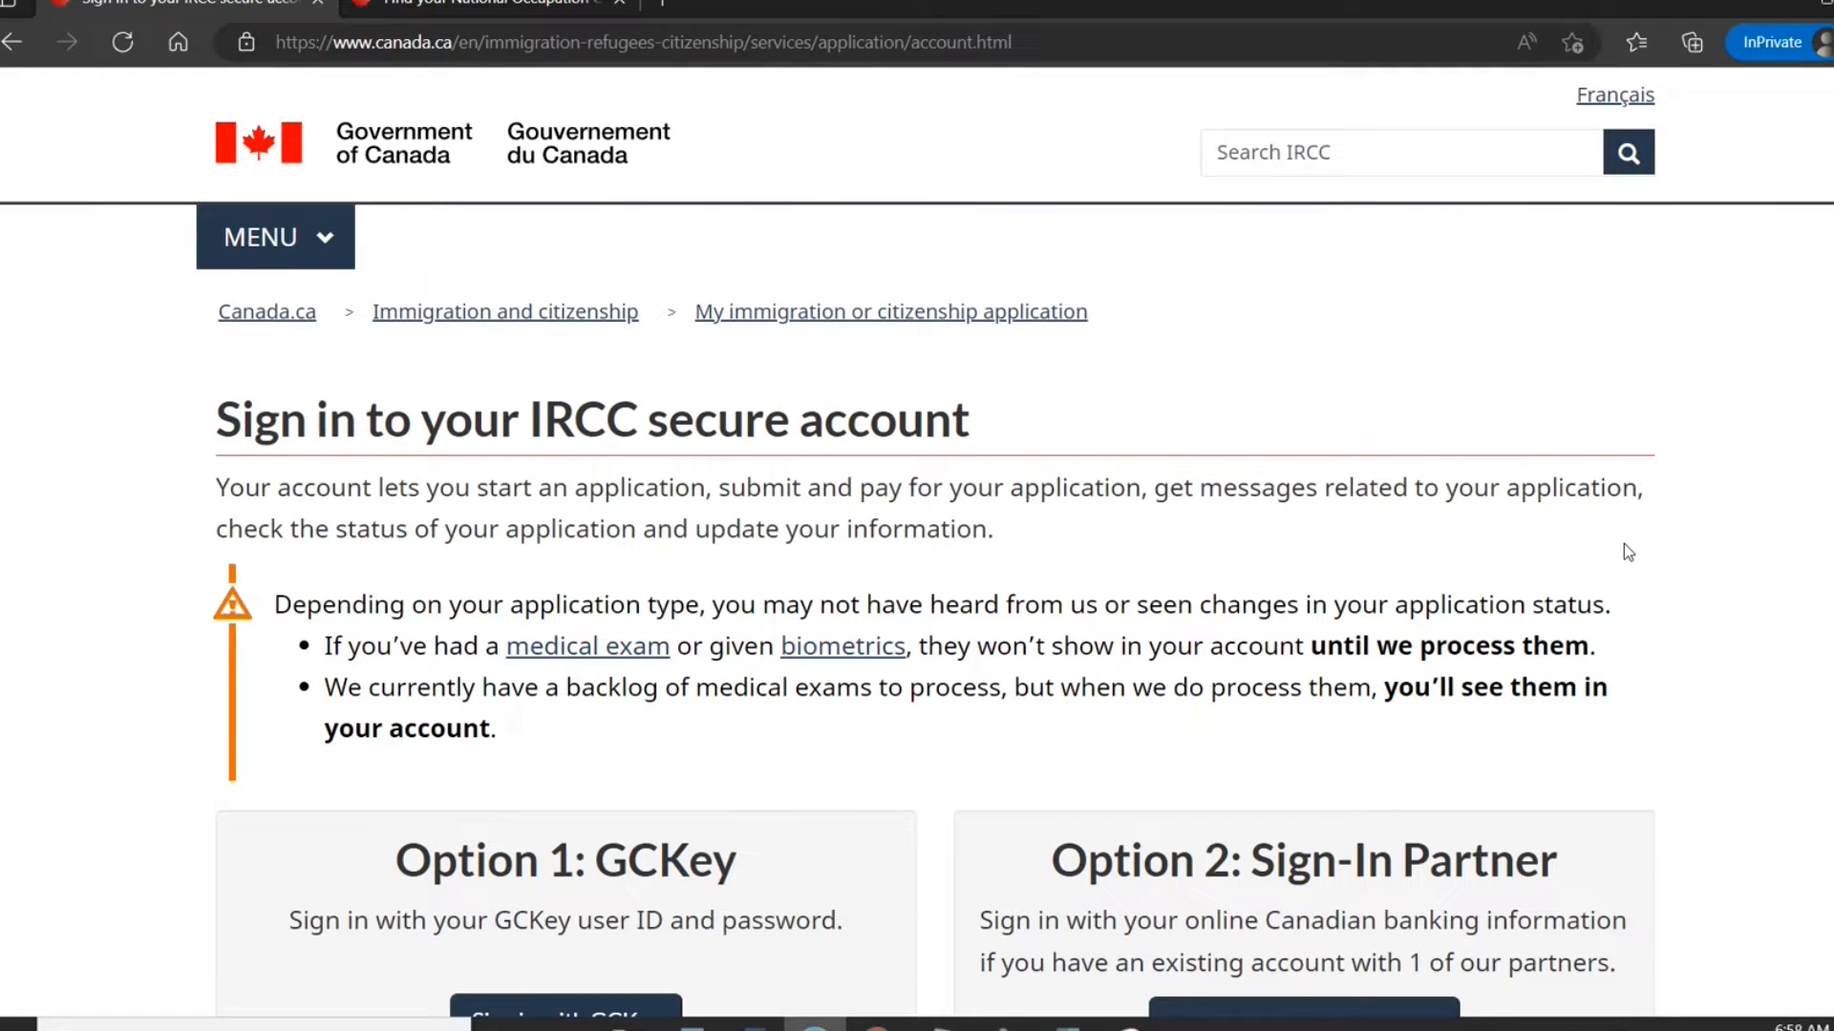
Step: Choose Register under 'Don't have an account?' on the IRCC secure account sign-in page
{"action": "scroll", "coordinate": [934, 542], "scroll_direction": "down", "scroll_amount": 5}
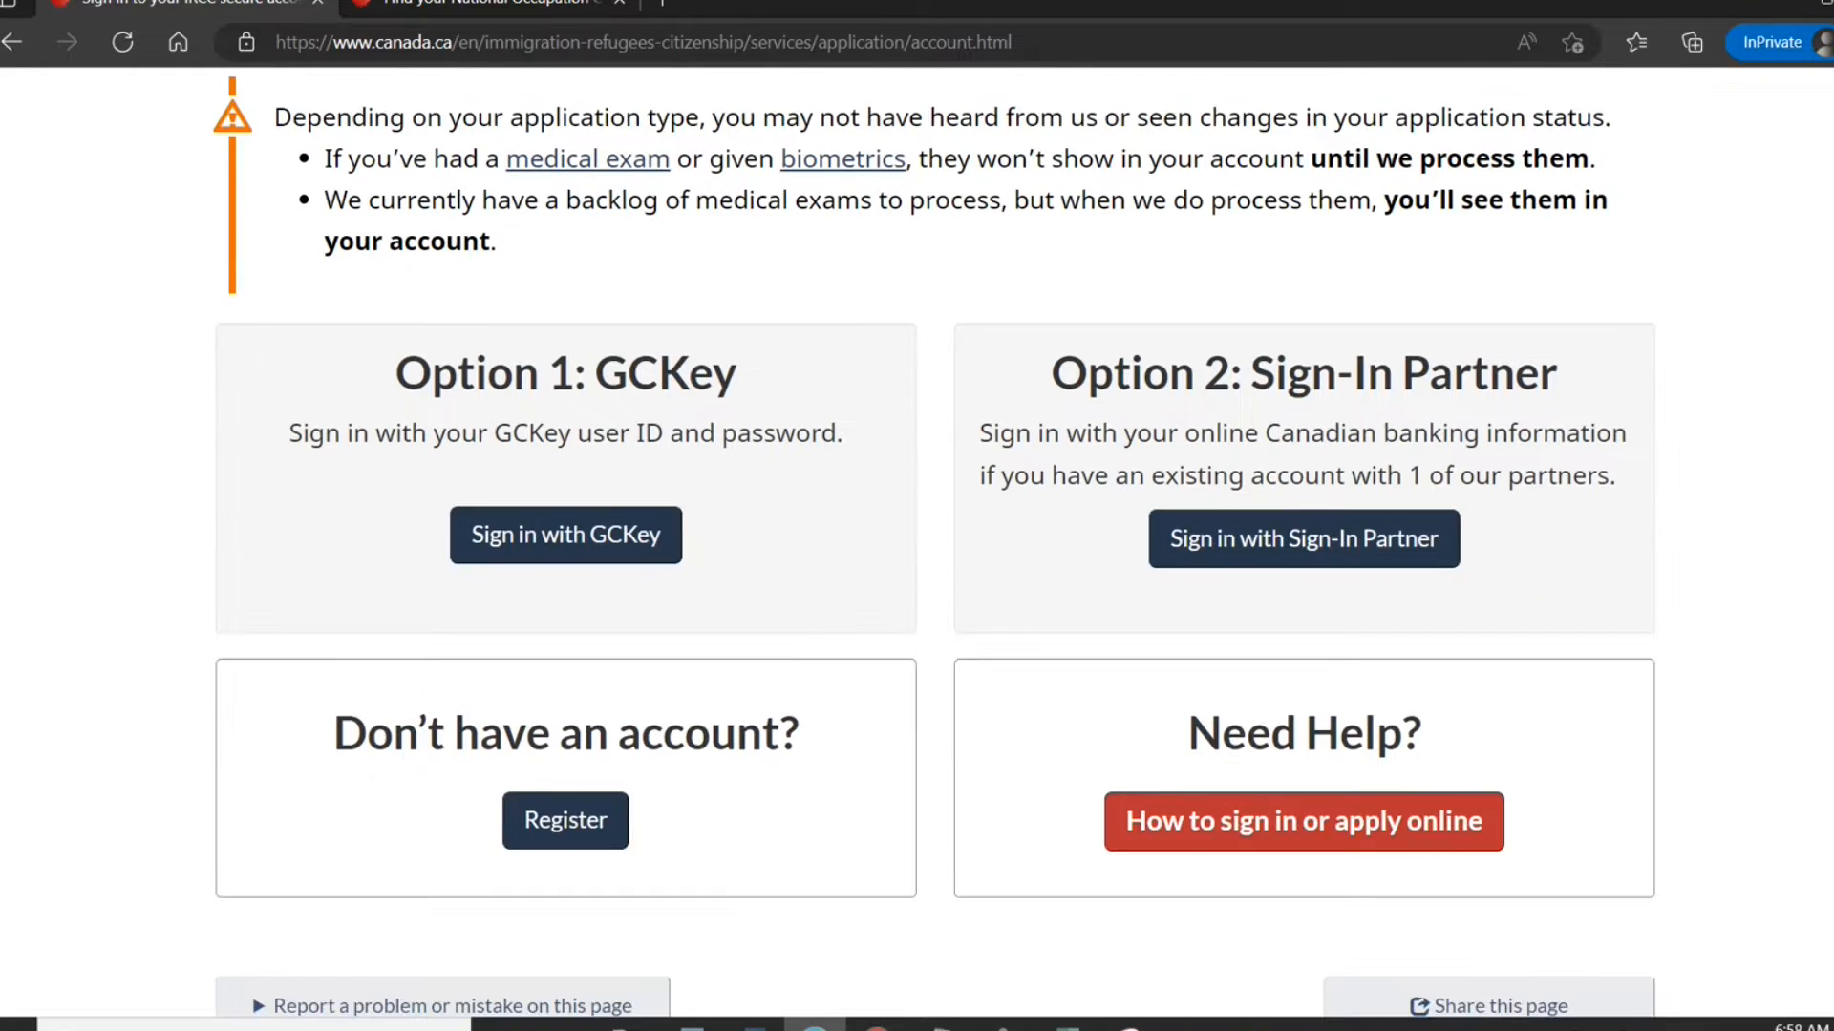
{"action": "scroll", "coordinate": [934, 542], "scroll_direction": "up", "scroll_amount": 3}
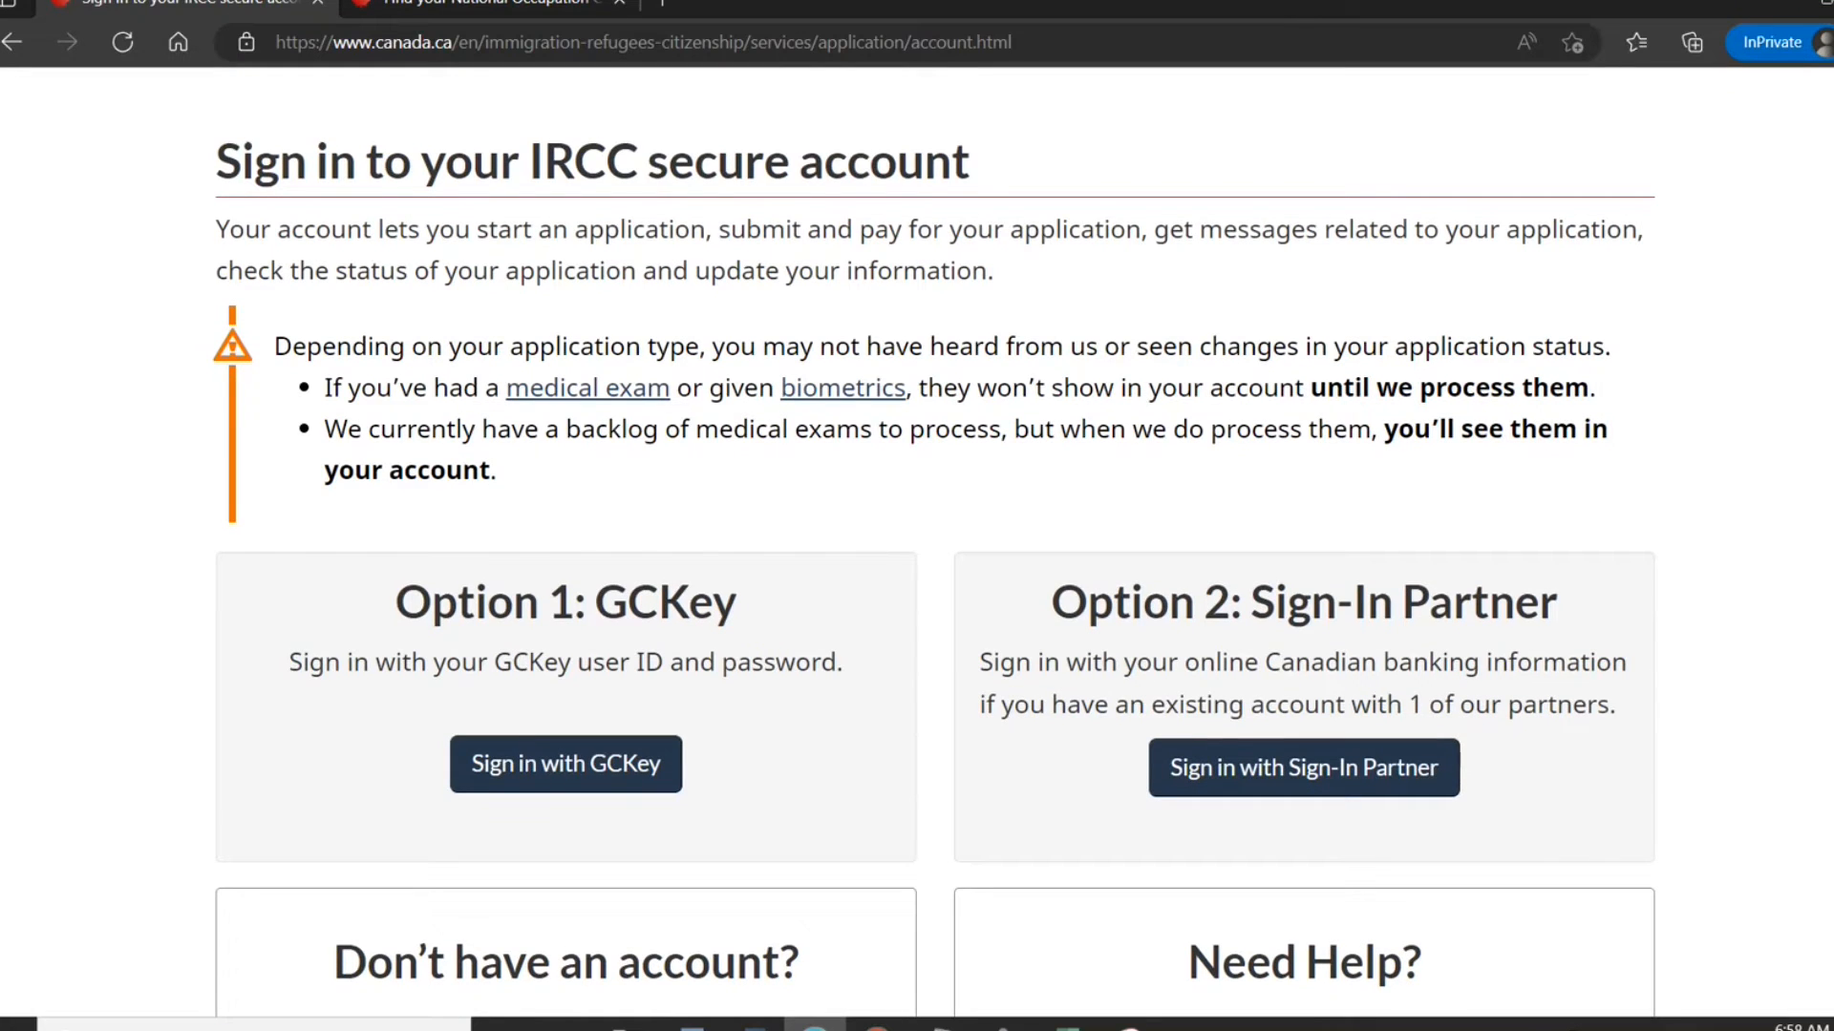
{"action": "scroll", "coordinate": [934, 562], "scroll_direction": "down", "scroll_amount": 1}
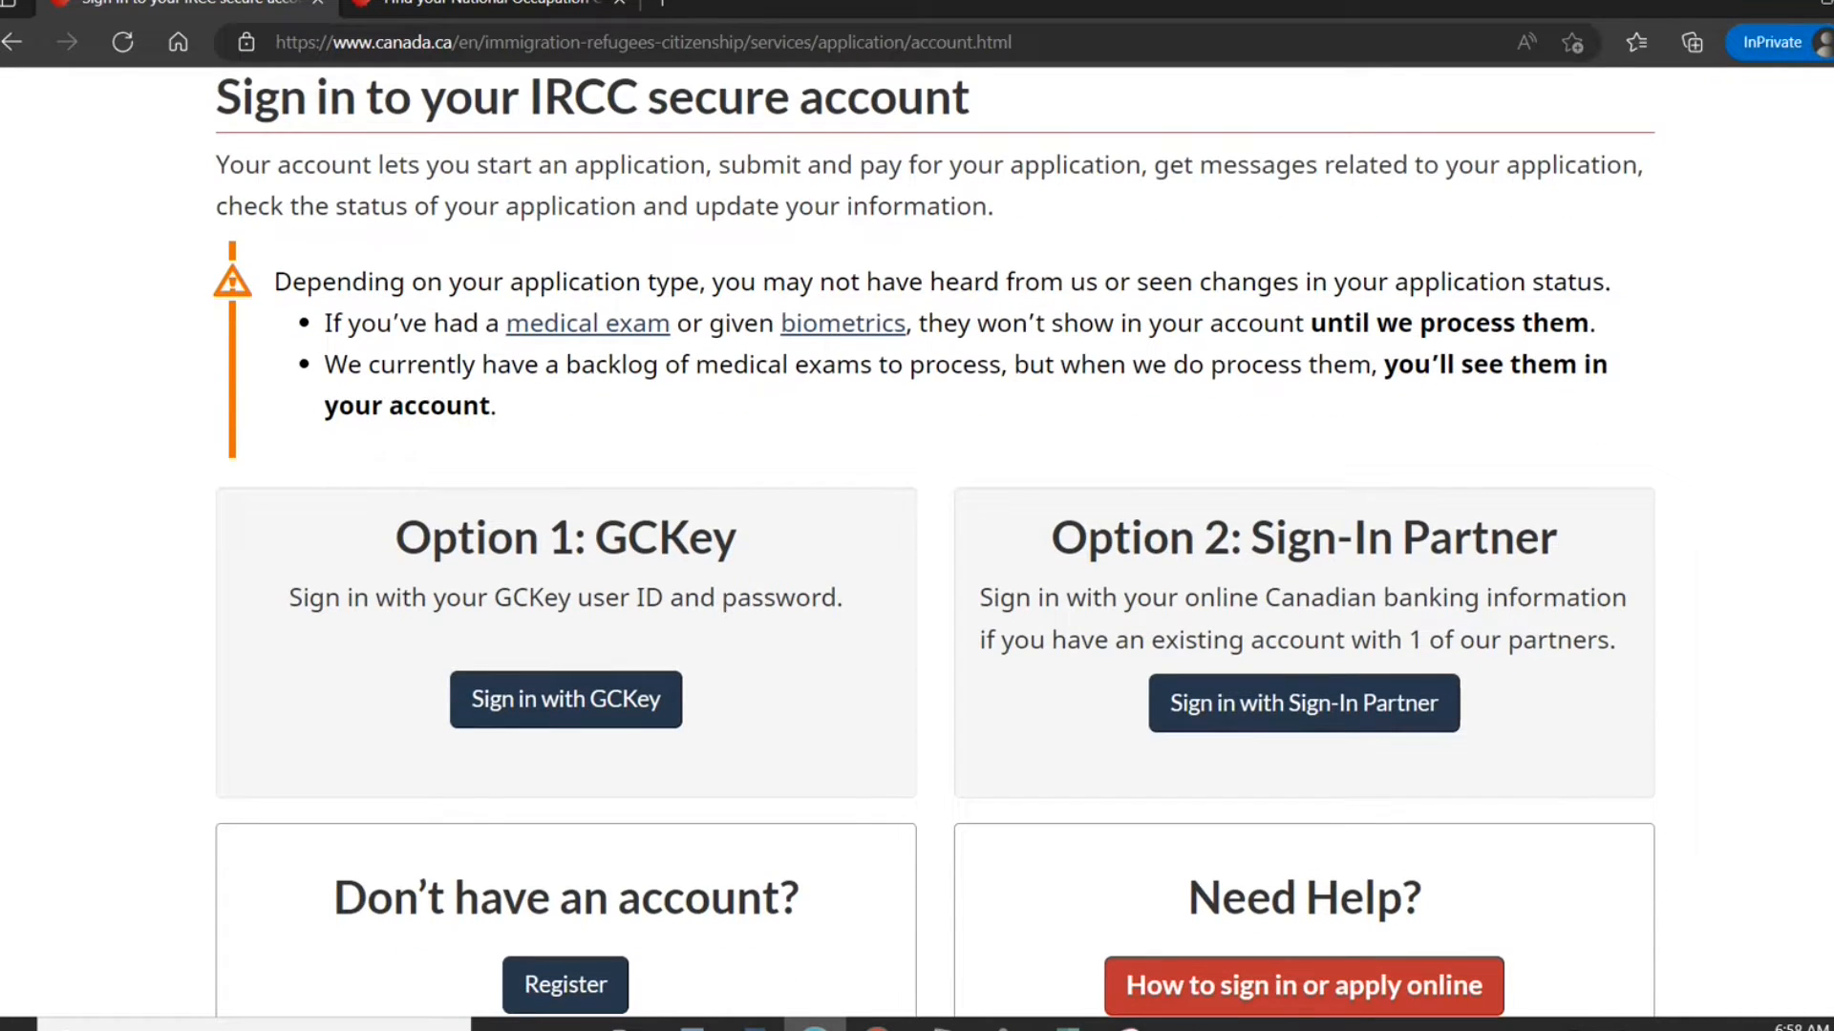
{"action": "scroll", "coordinate": [934, 542], "scroll_direction": "down", "scroll_amount": 3}
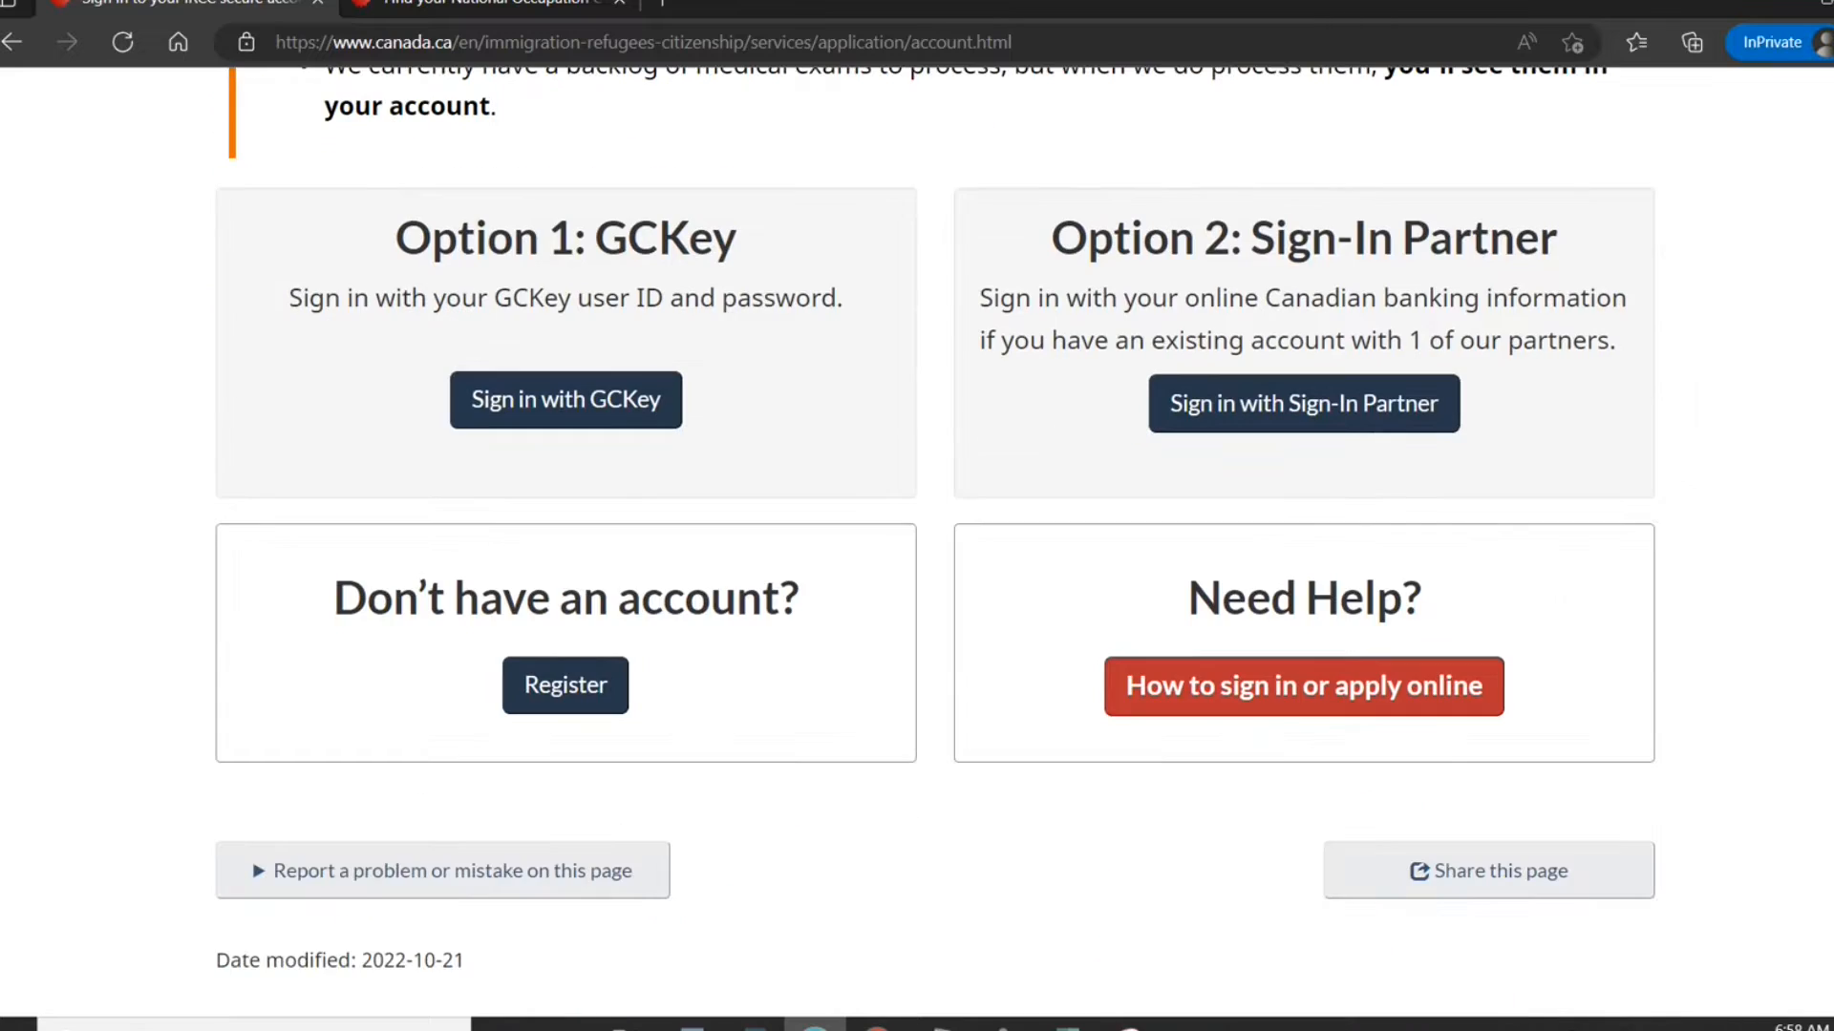
{"action": "scroll", "coordinate": [934, 542], "scroll_direction": "up", "scroll_amount": 3}
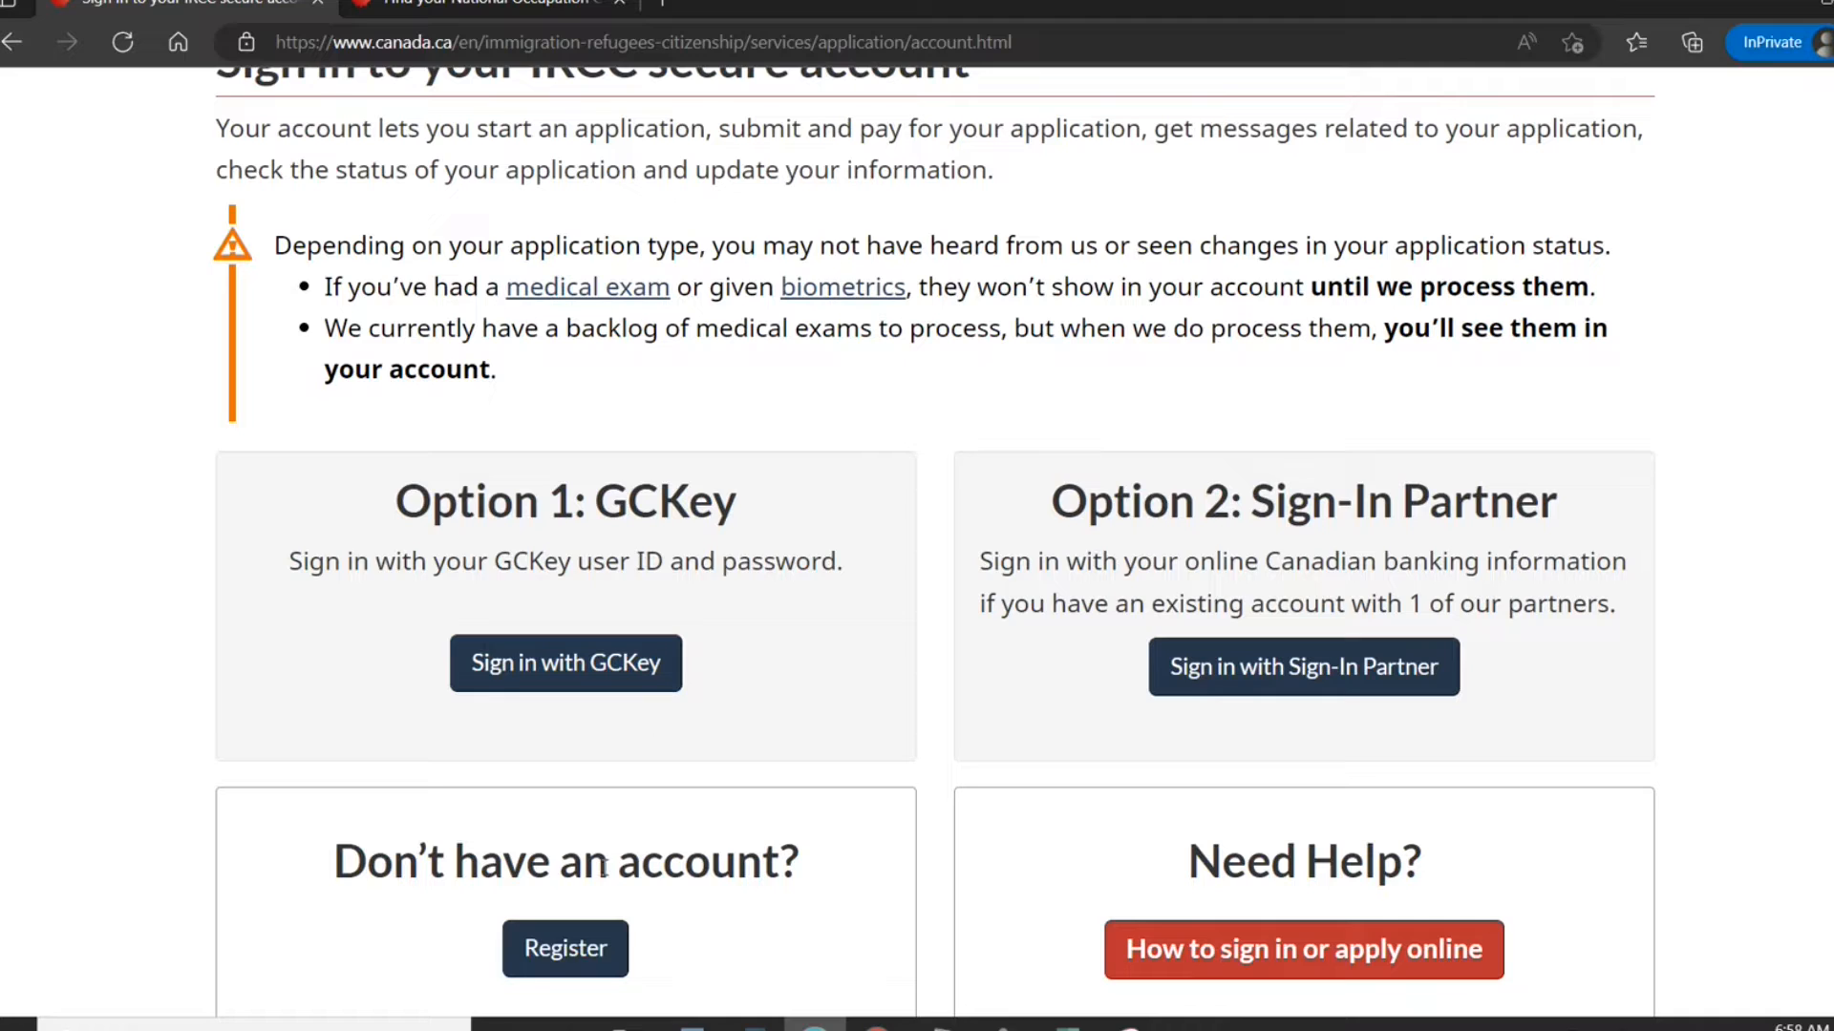
{"action": "left_click", "coordinate": [528, 941]}
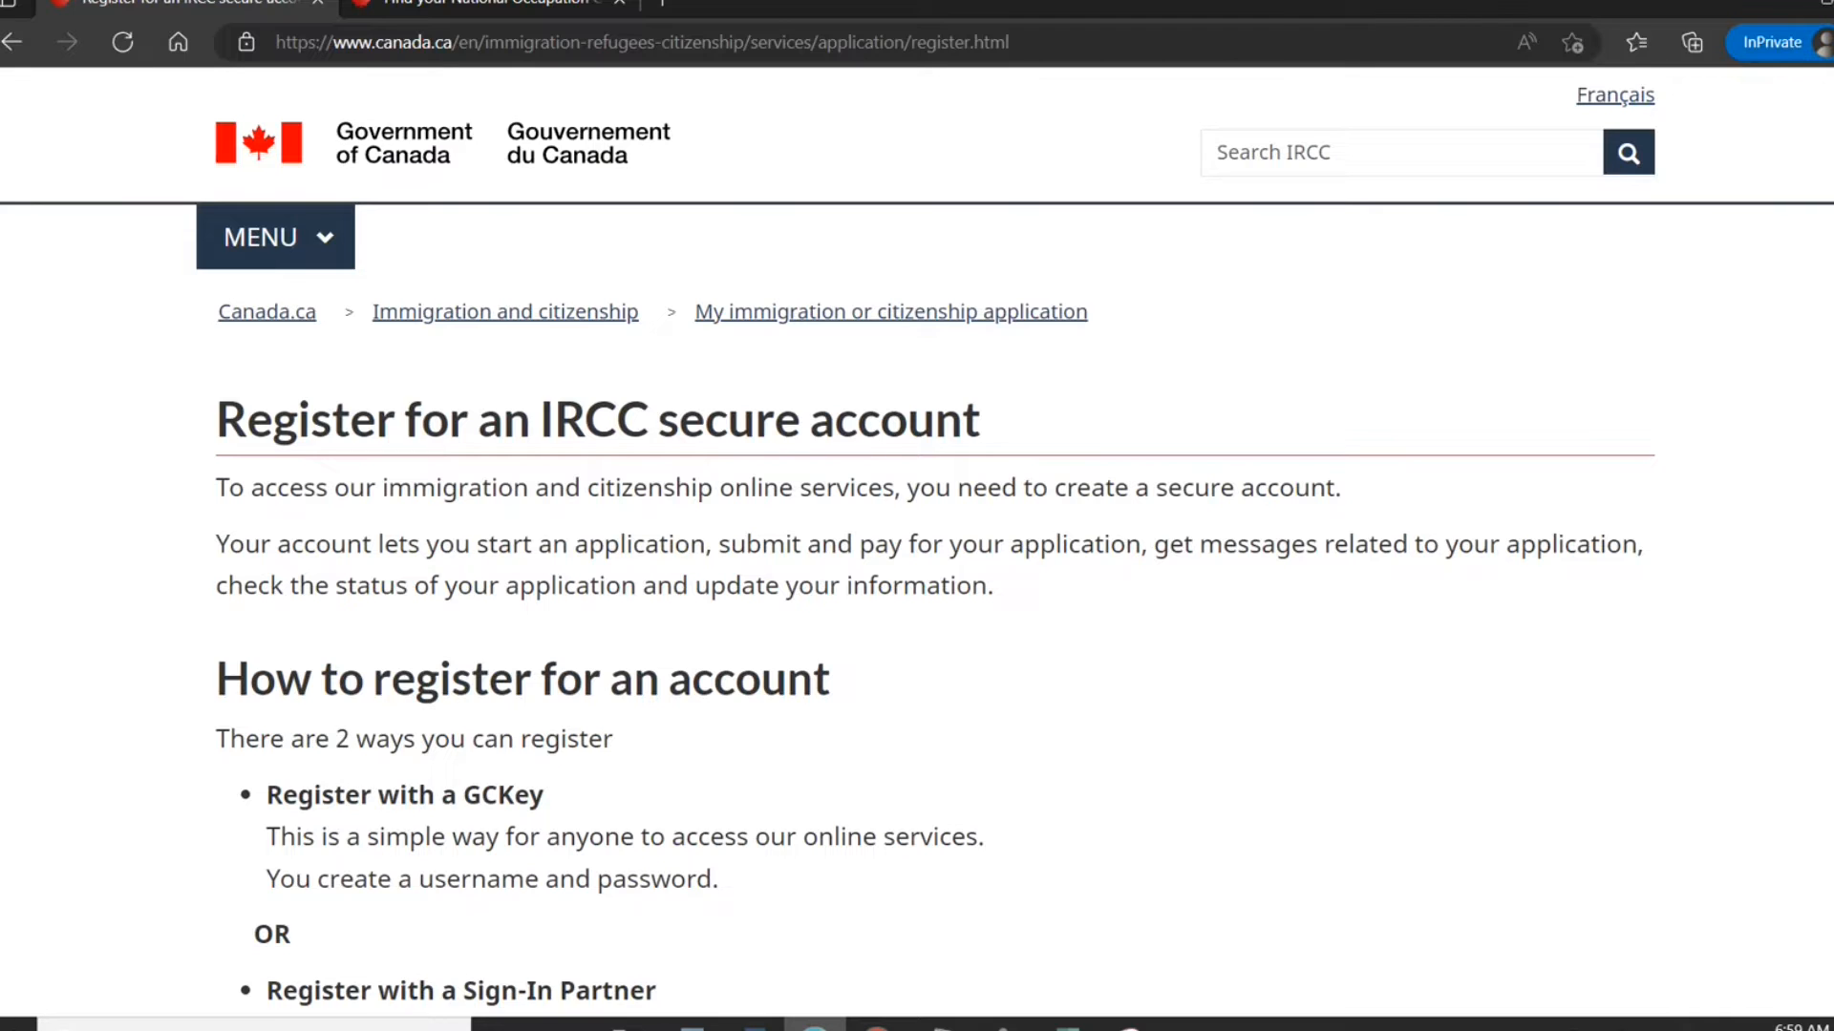
Step: Choose Register with GCKey, then Sign Up to reach the GCKey Terms and Conditions (Step 1 of 5)
{"action": "scroll", "coordinate": [917, 535], "scroll_direction": "down", "scroll_amount": 5}
{"action": "scroll", "coordinate": [917, 535], "scroll_direction": "down", "scroll_amount": 8}
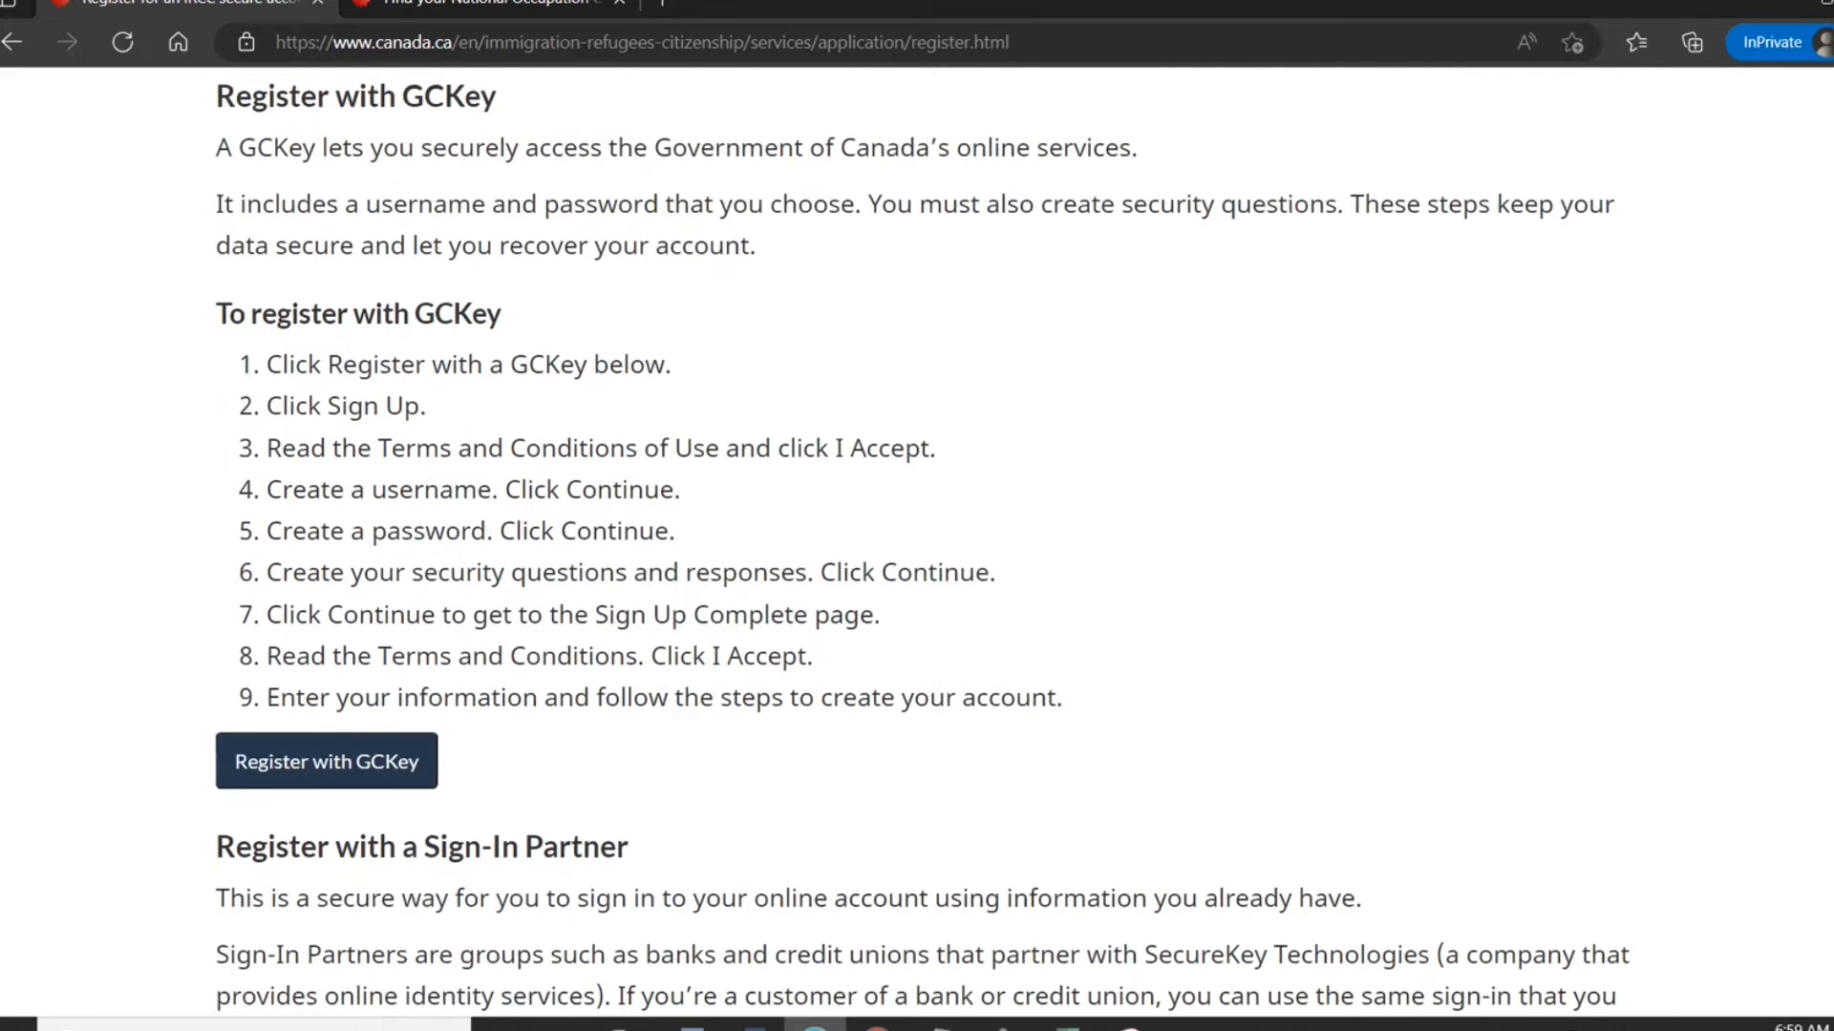
{"action": "scroll", "coordinate": [916, 535], "scroll_direction": "down", "scroll_amount": 1}
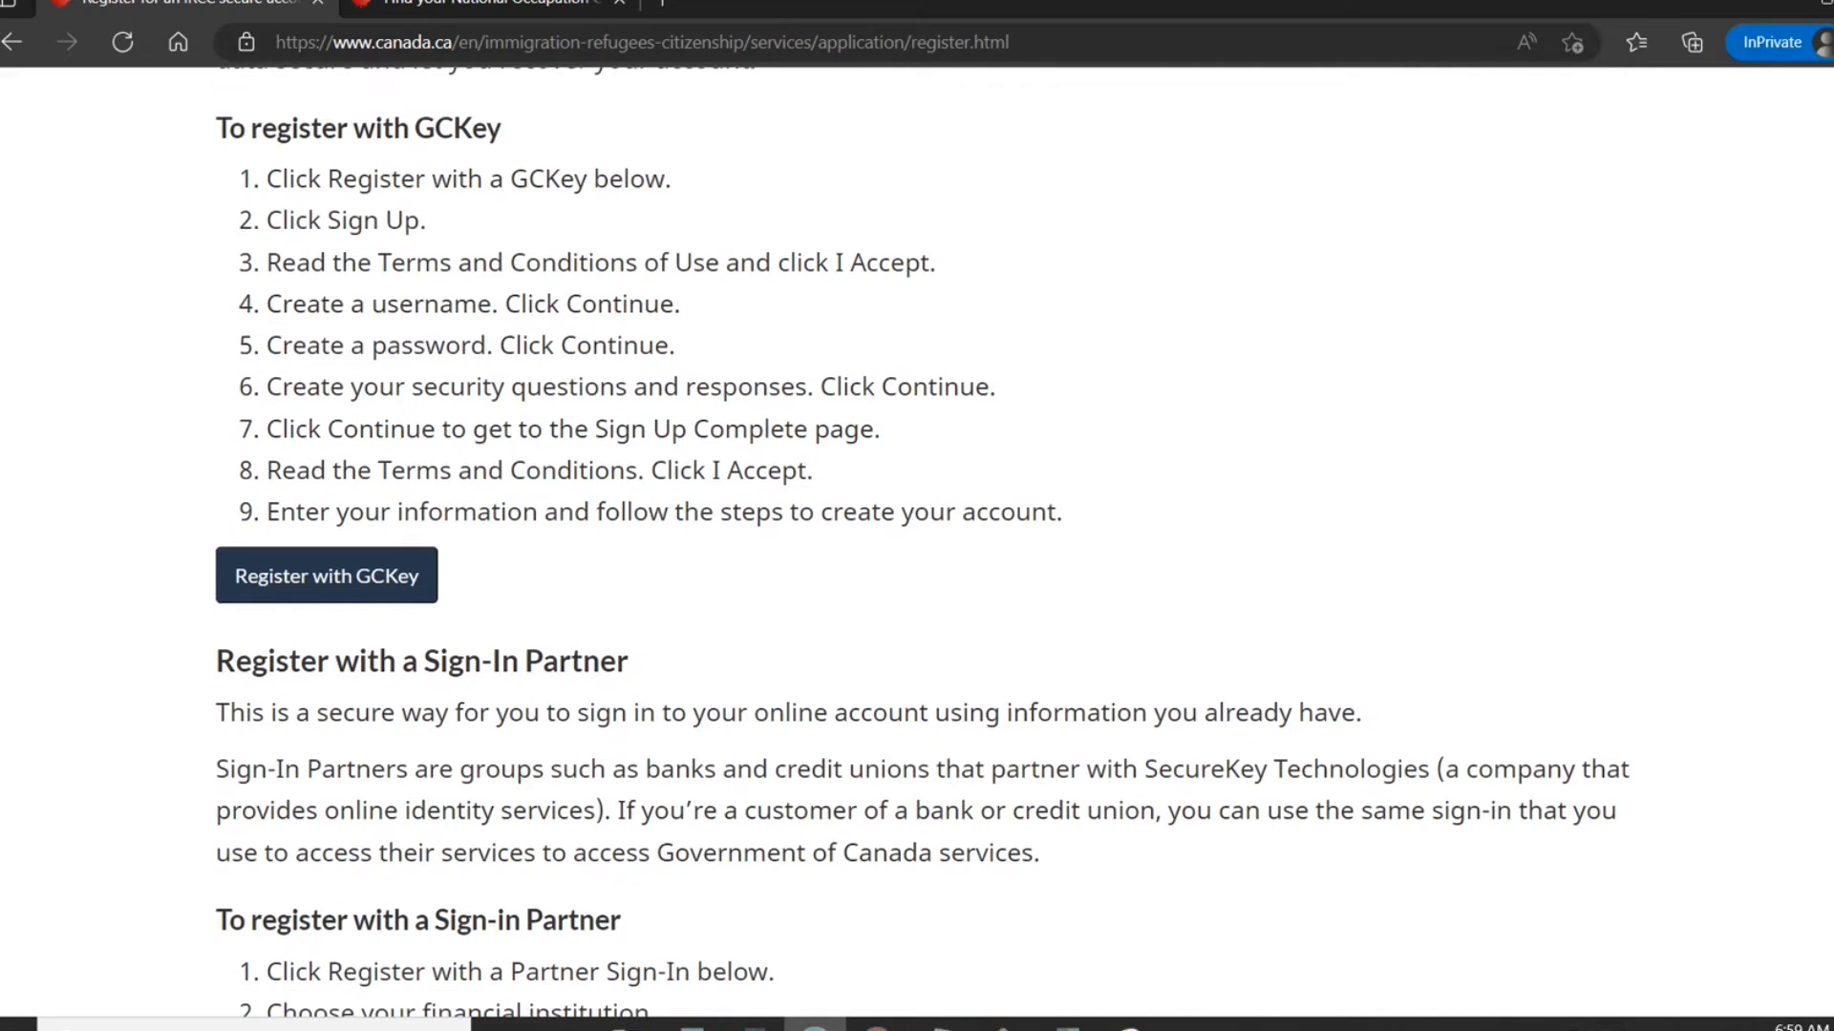
{"action": "scroll", "coordinate": [399, 515], "scroll_direction": "down", "scroll_amount": 1}
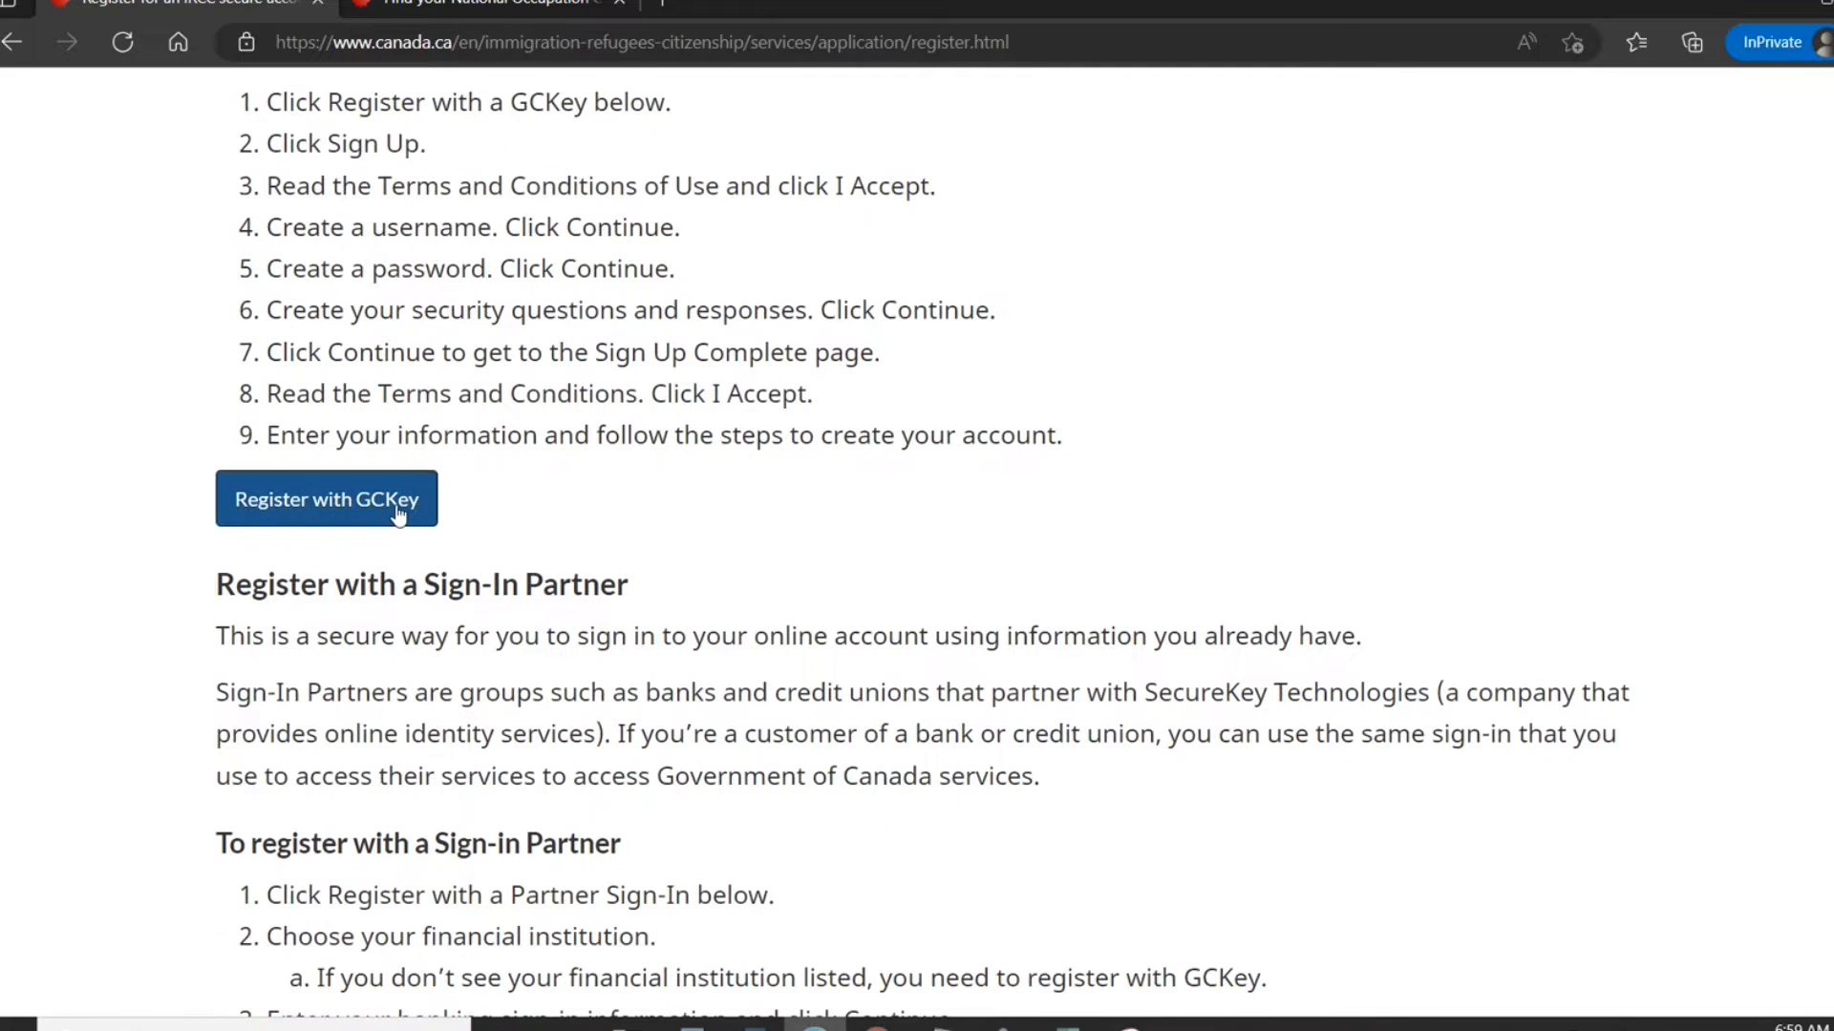
{"action": "left_click", "coordinate": [400, 515]}
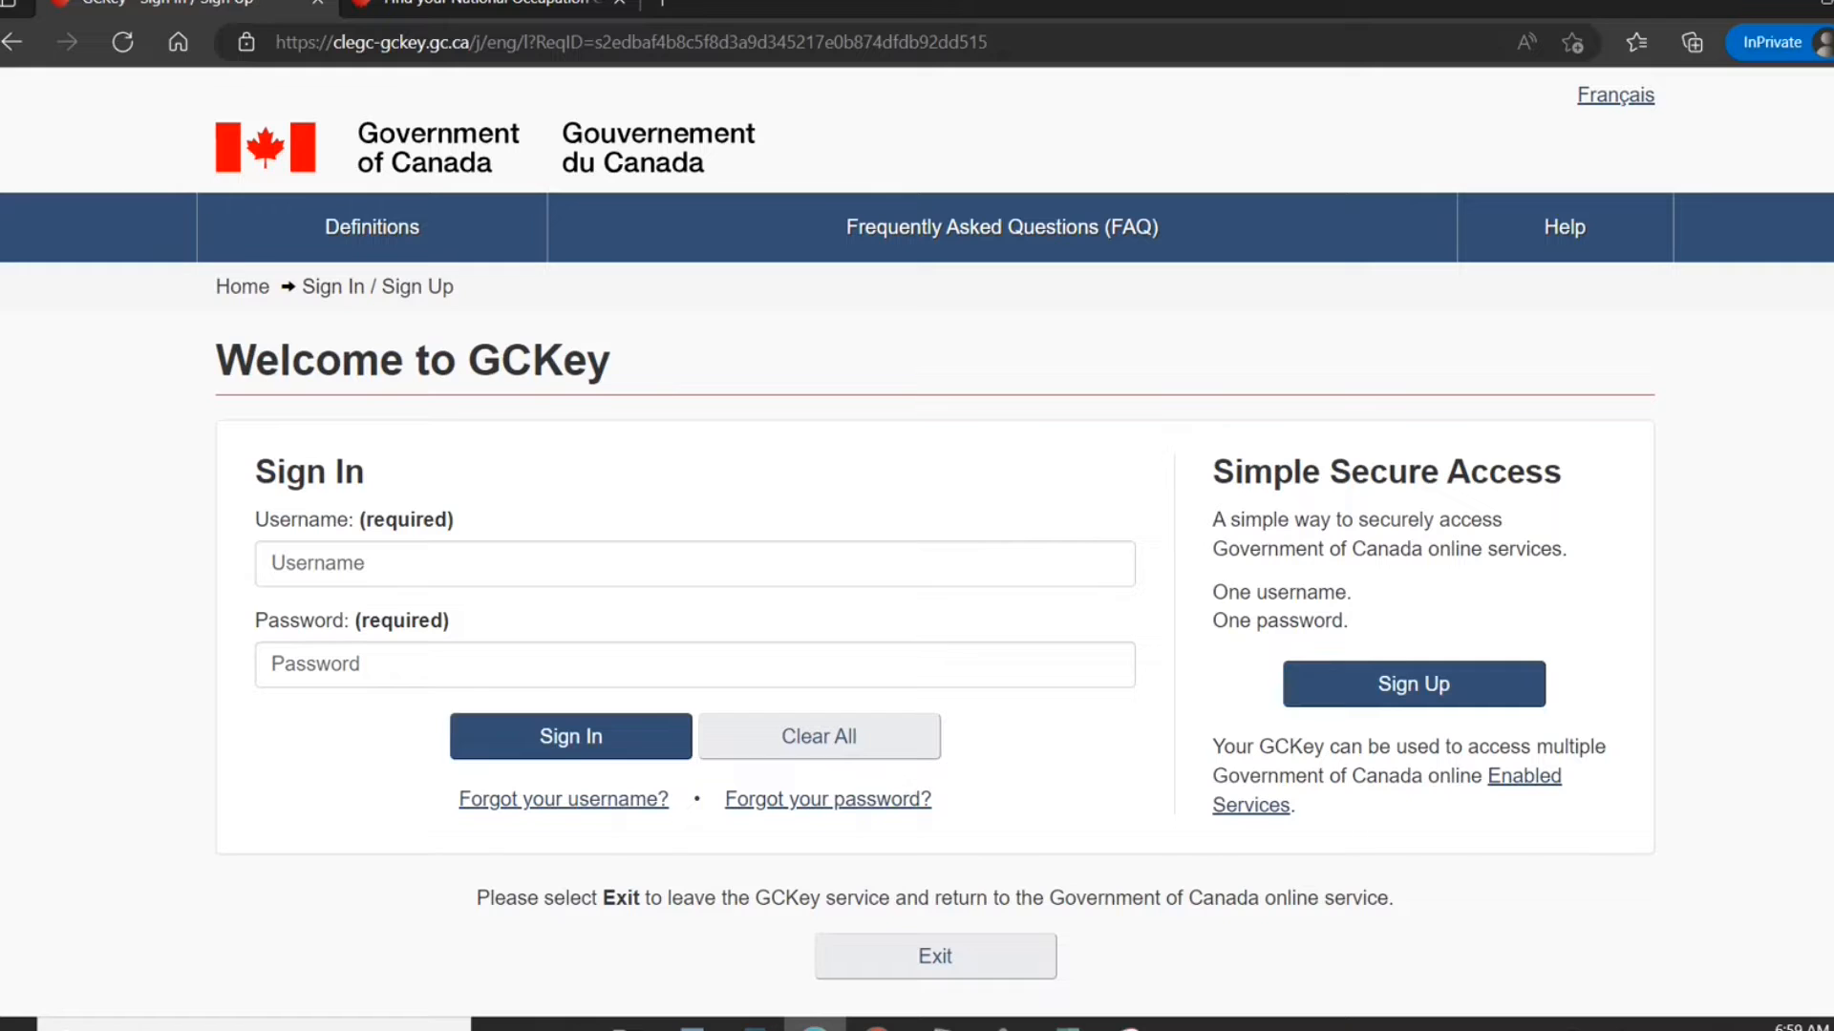
{"action": "scroll", "coordinate": [1402, 544], "scroll_direction": "down", "scroll_amount": 1}
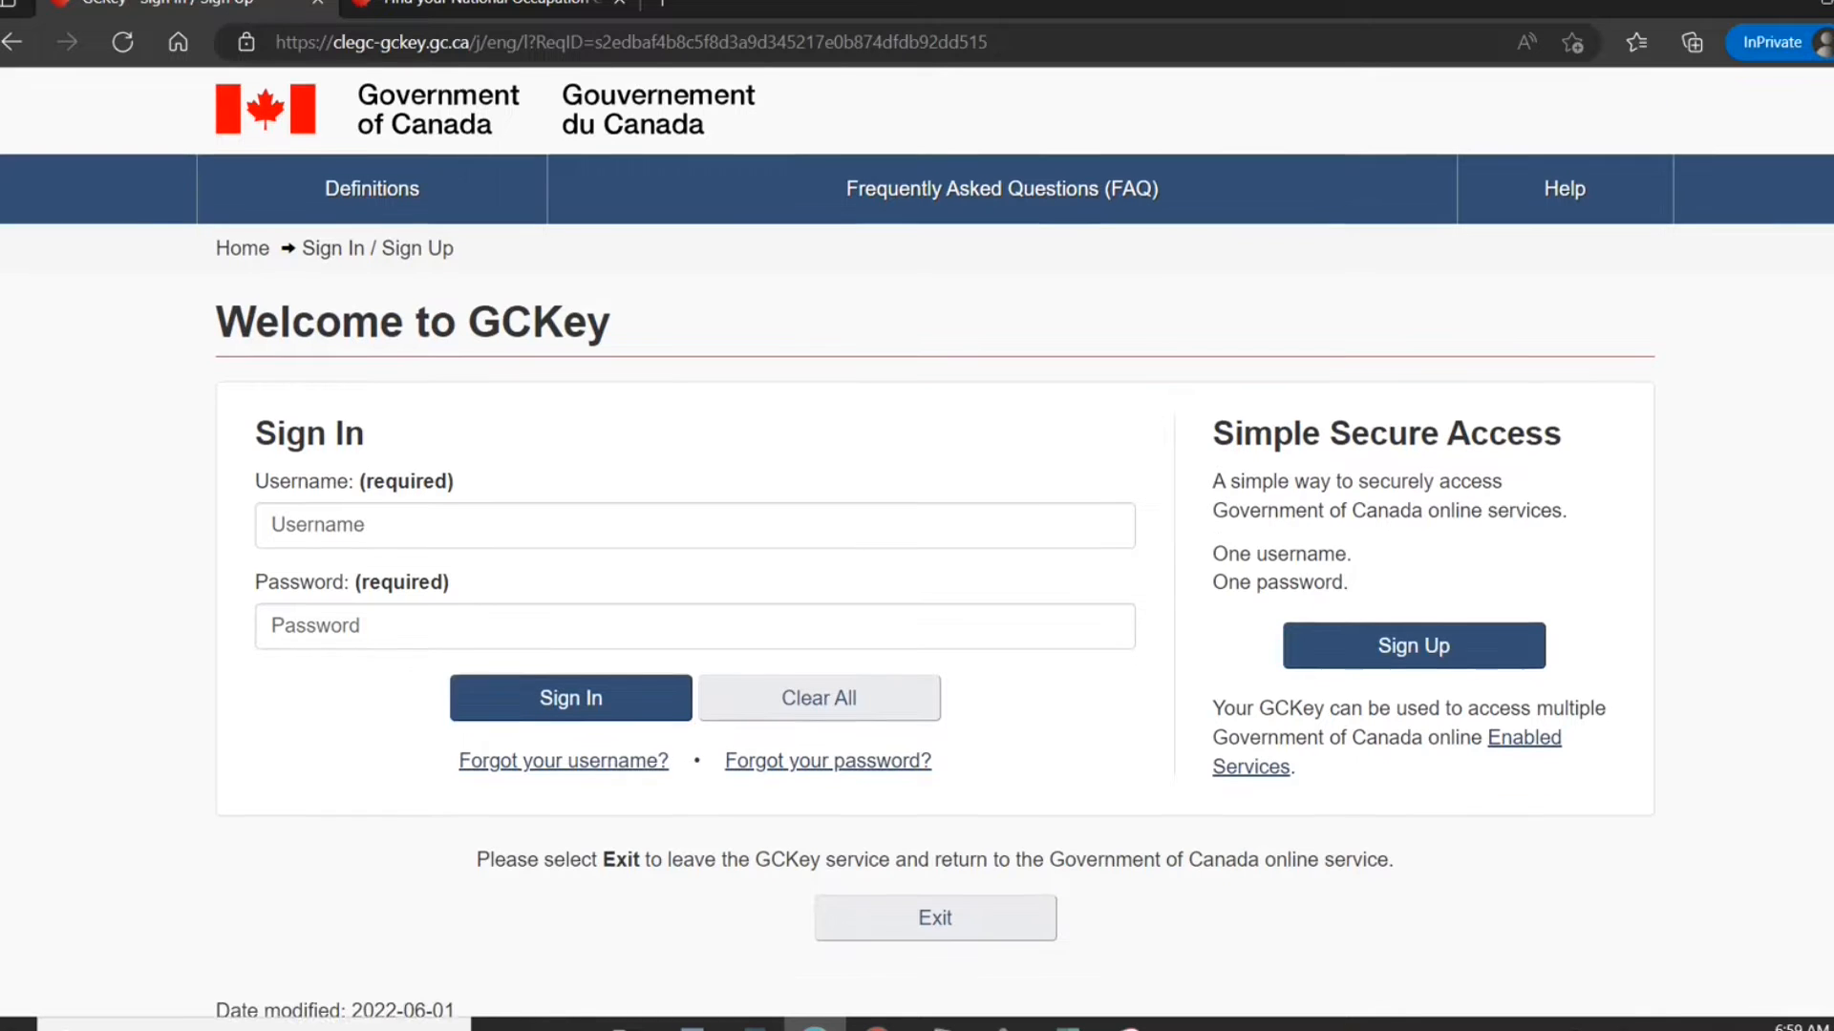
{"action": "left_click", "coordinate": [1370, 637]}
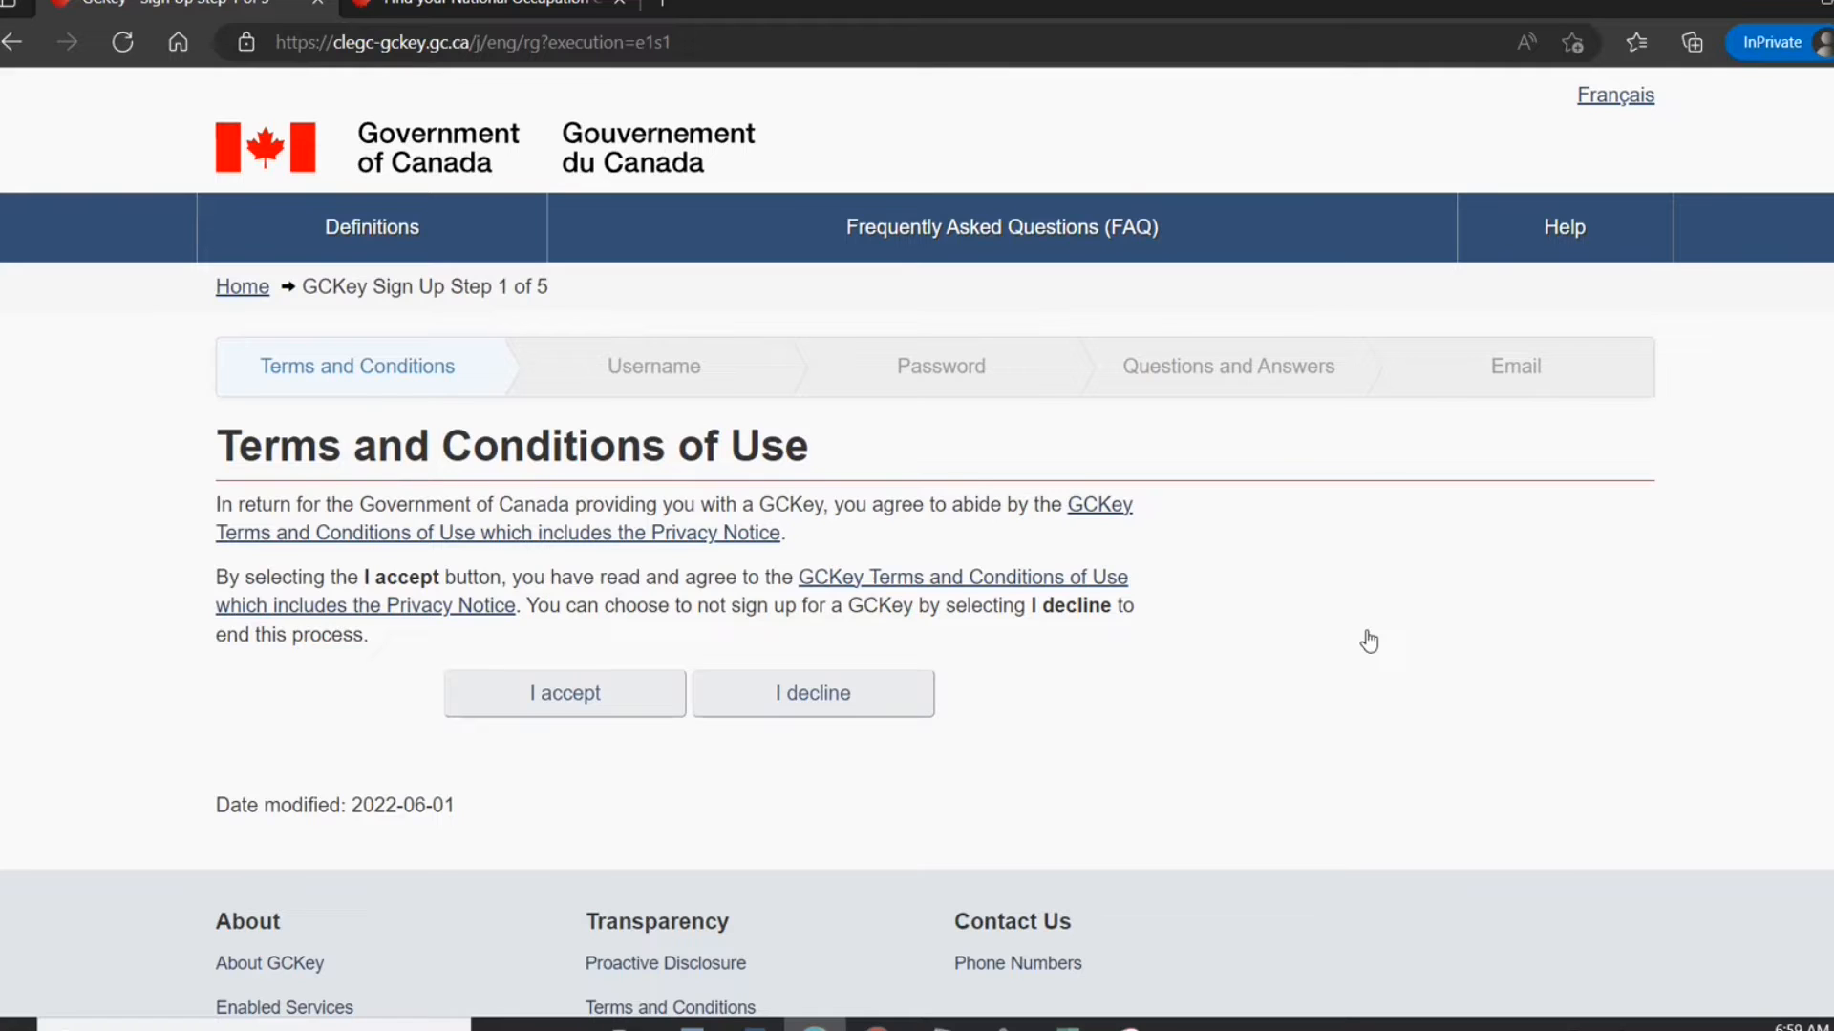
Step: Accept the GCKey terms and submit a new username
{"action": "left_click", "coordinate": [599, 702]}
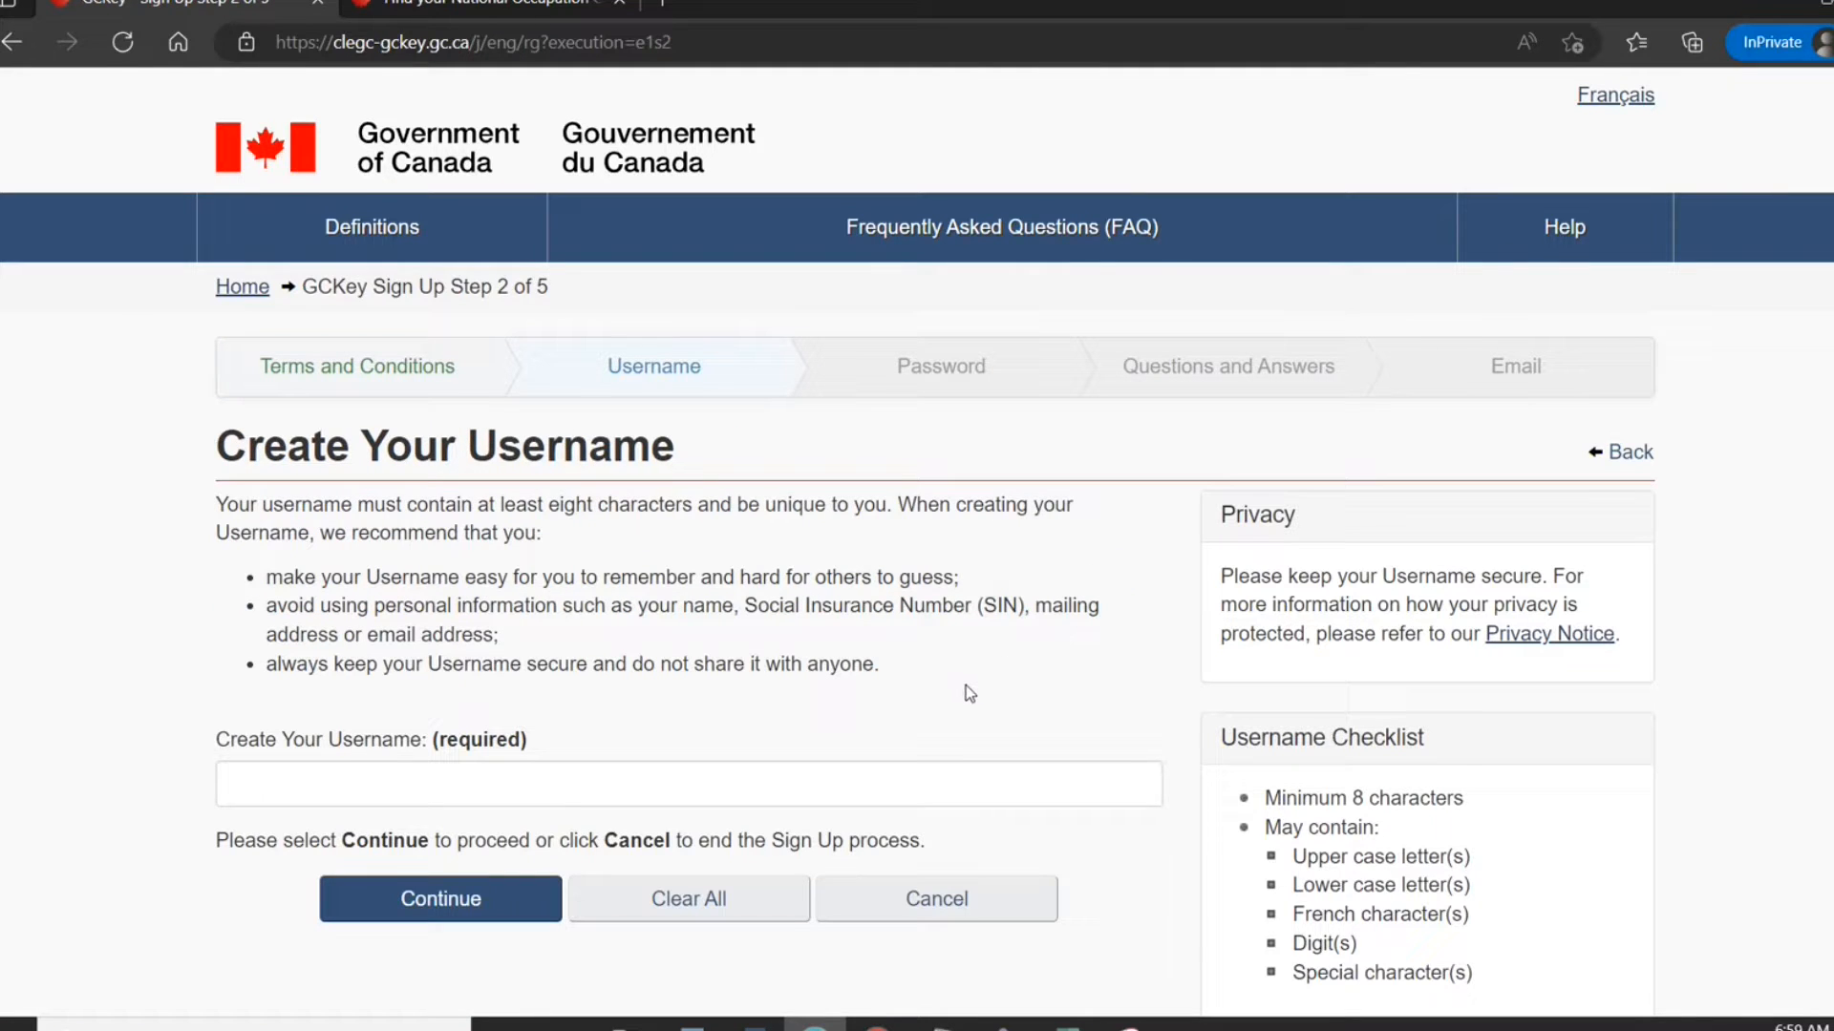
{"action": "left_click", "coordinate": [785, 785]}
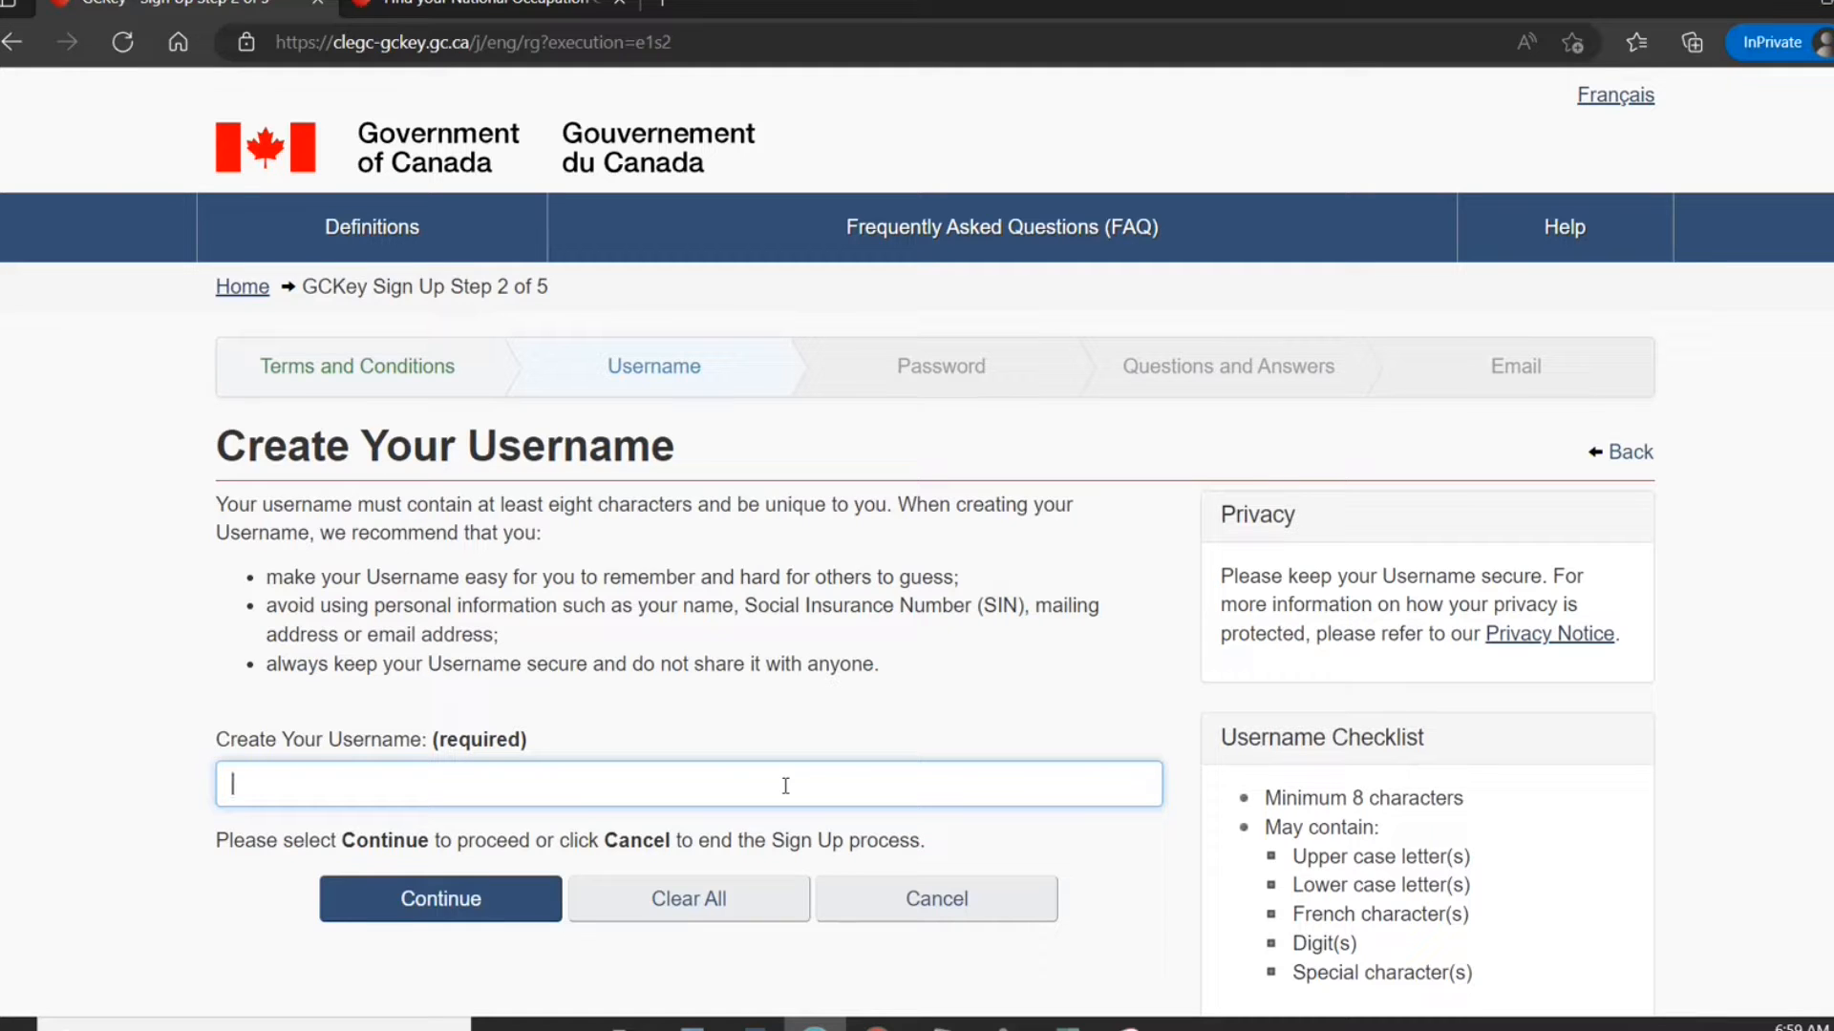
{"action": "type", "text": "newnoc20"}
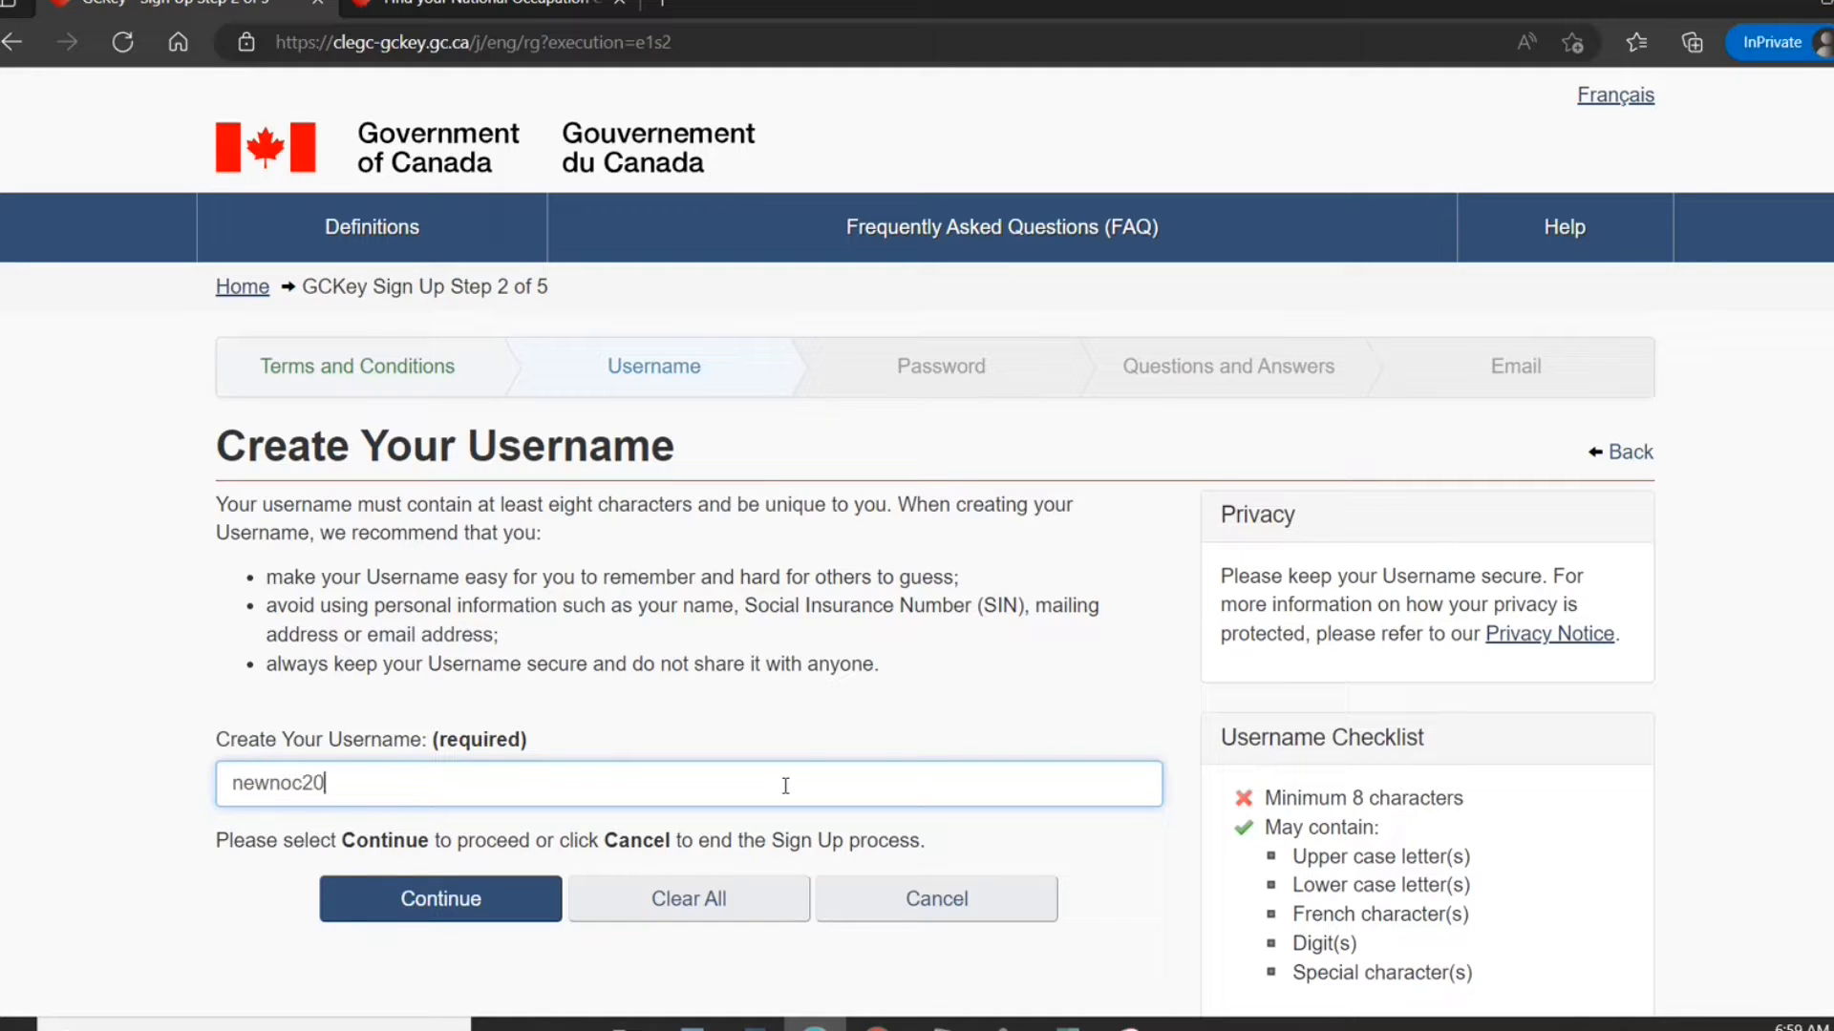
{"action": "type", "text": "21"}
{"action": "left_click", "coordinate": [509, 912]}
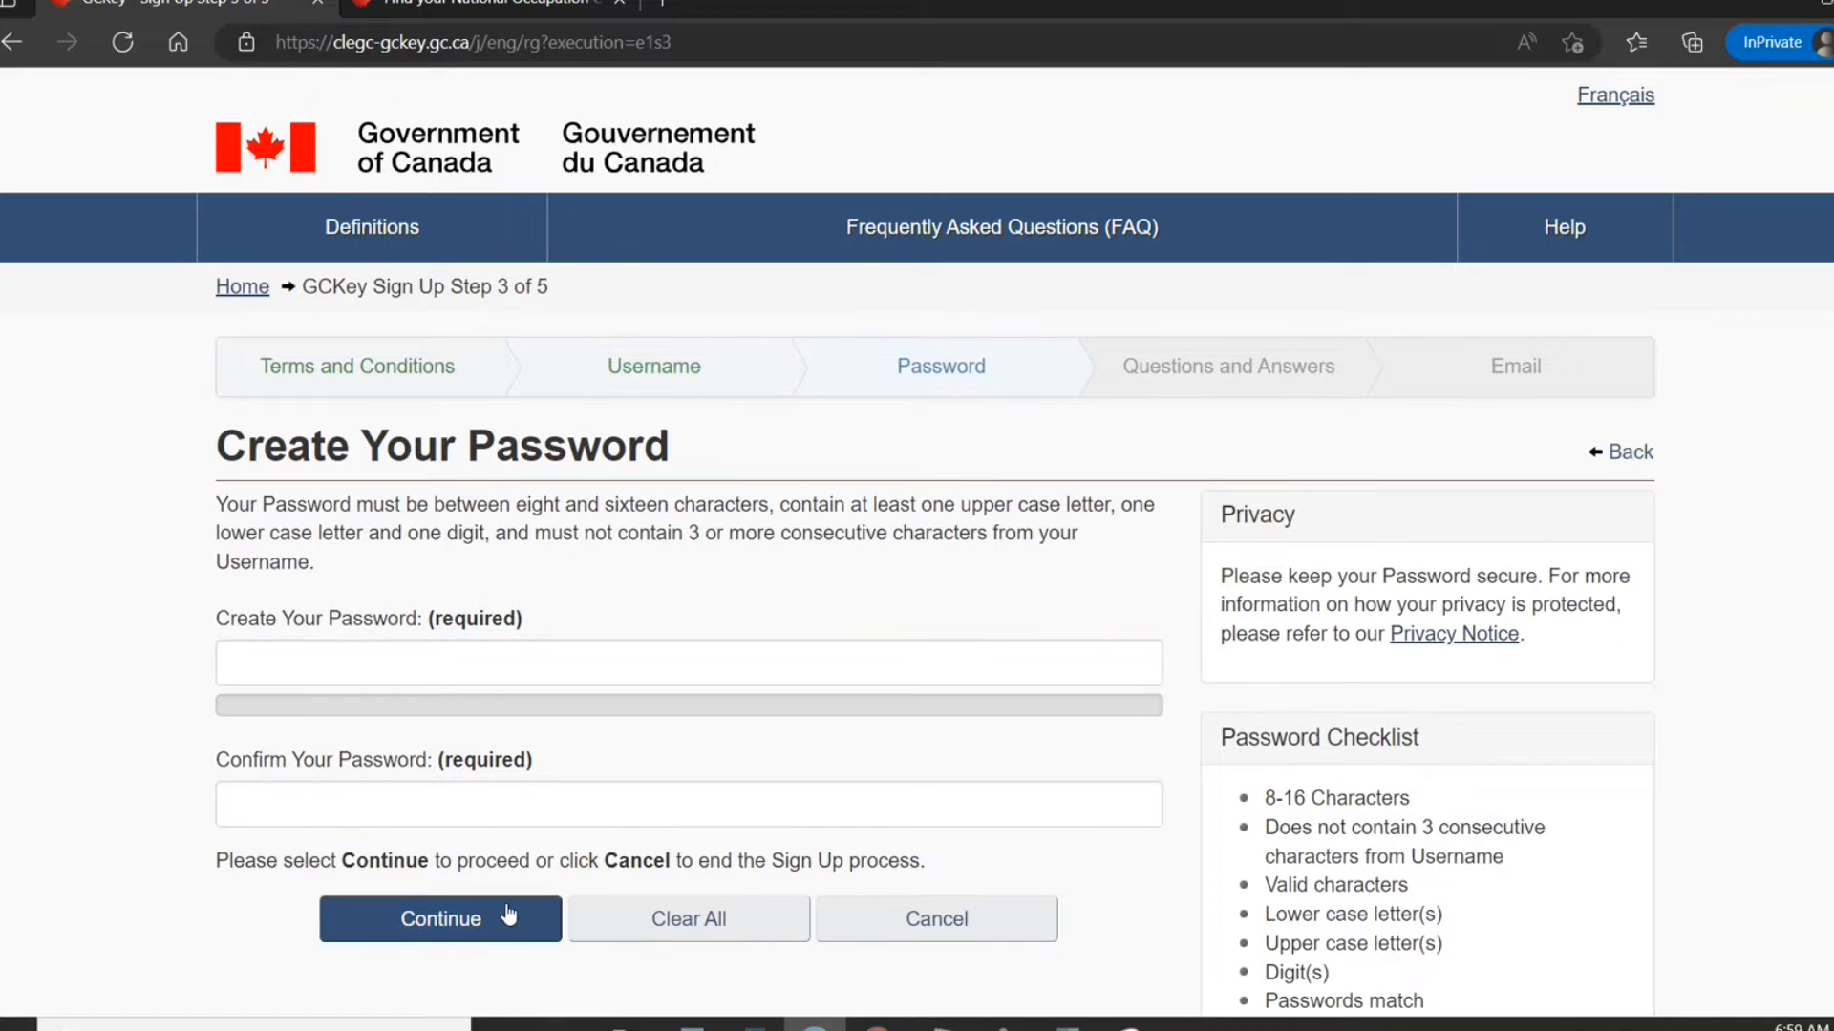
Step: Enter a strong new password and move to the password confirmation field
{"action": "left_click", "coordinate": [304, 664]}
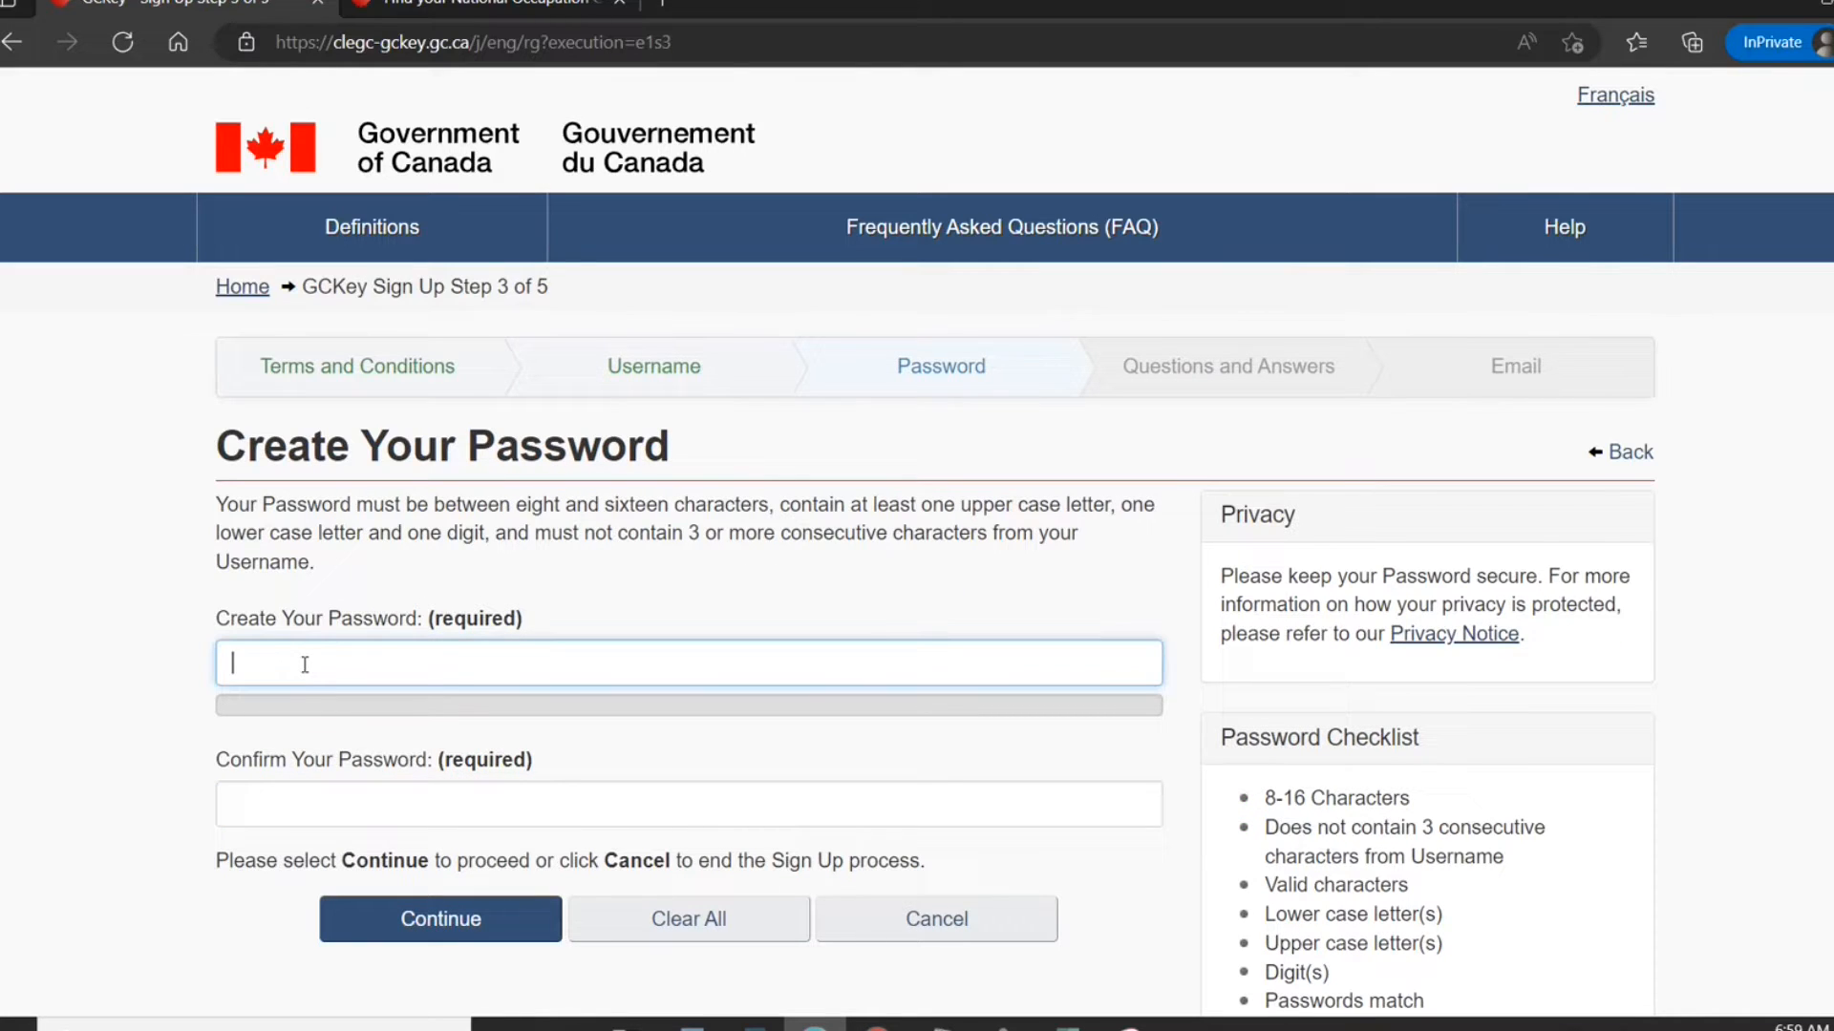
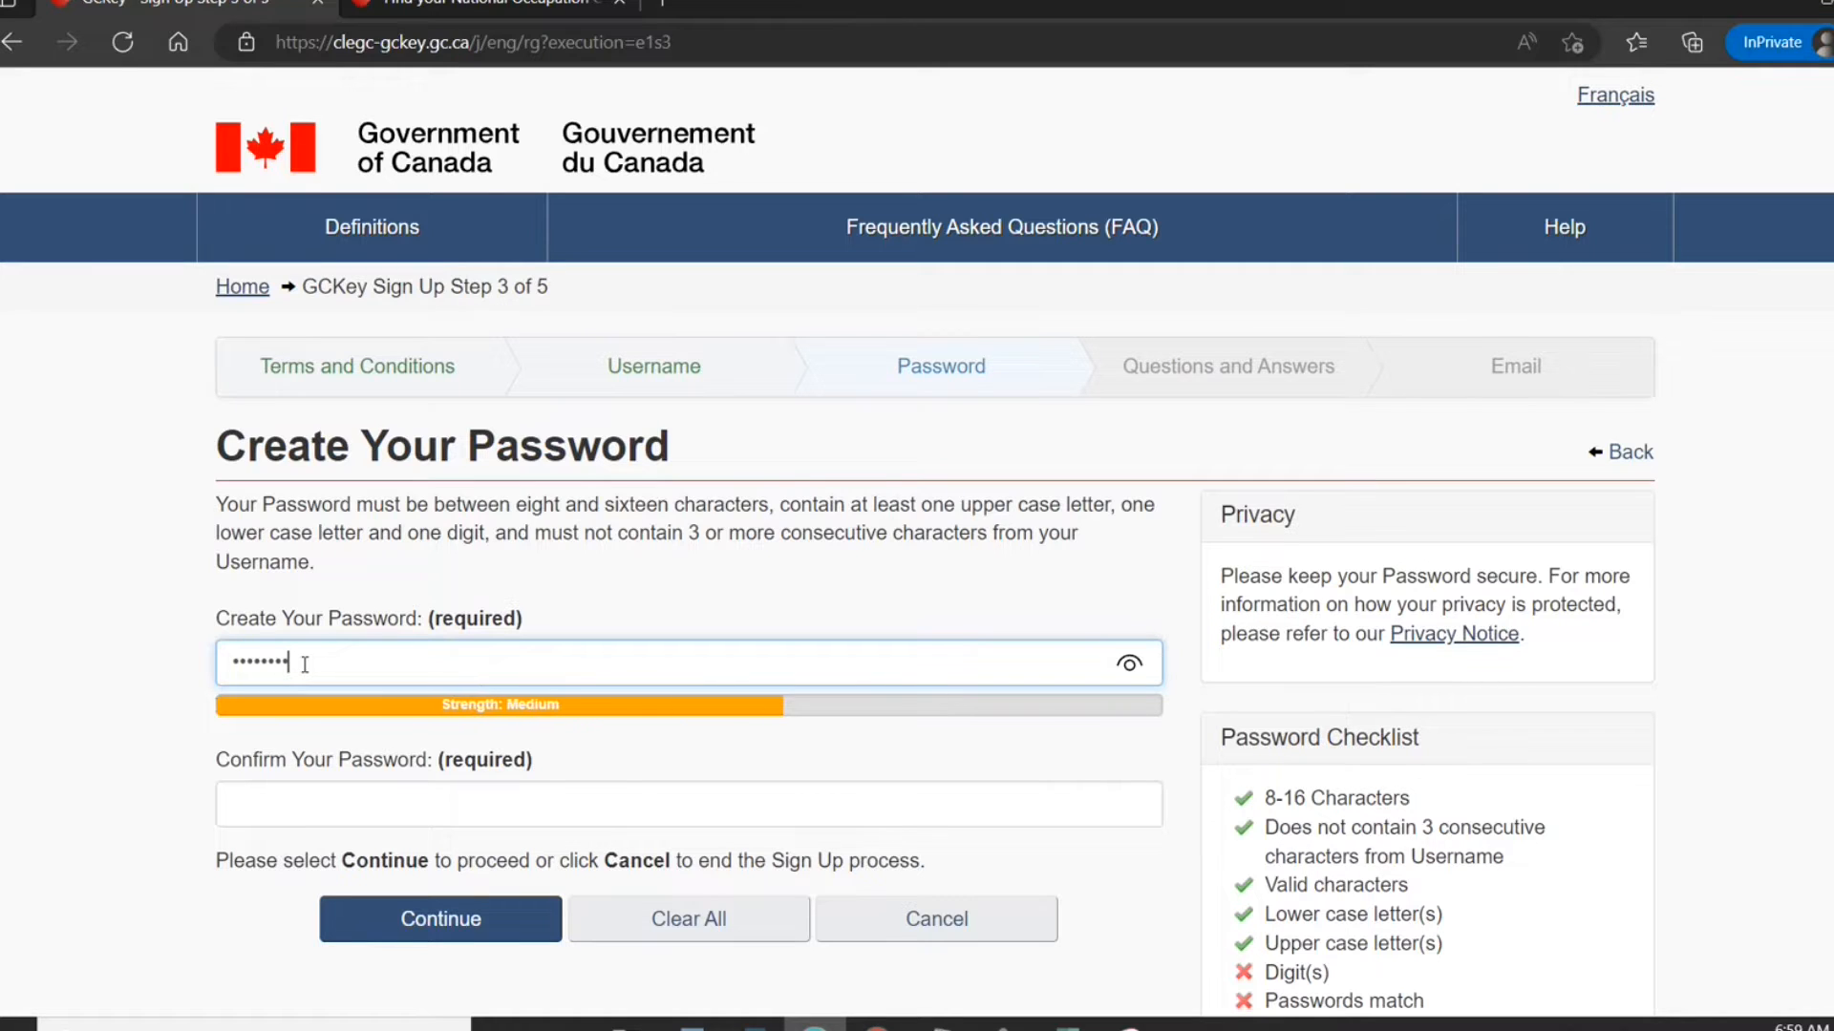
{"action": "key", "text": "Tab"}
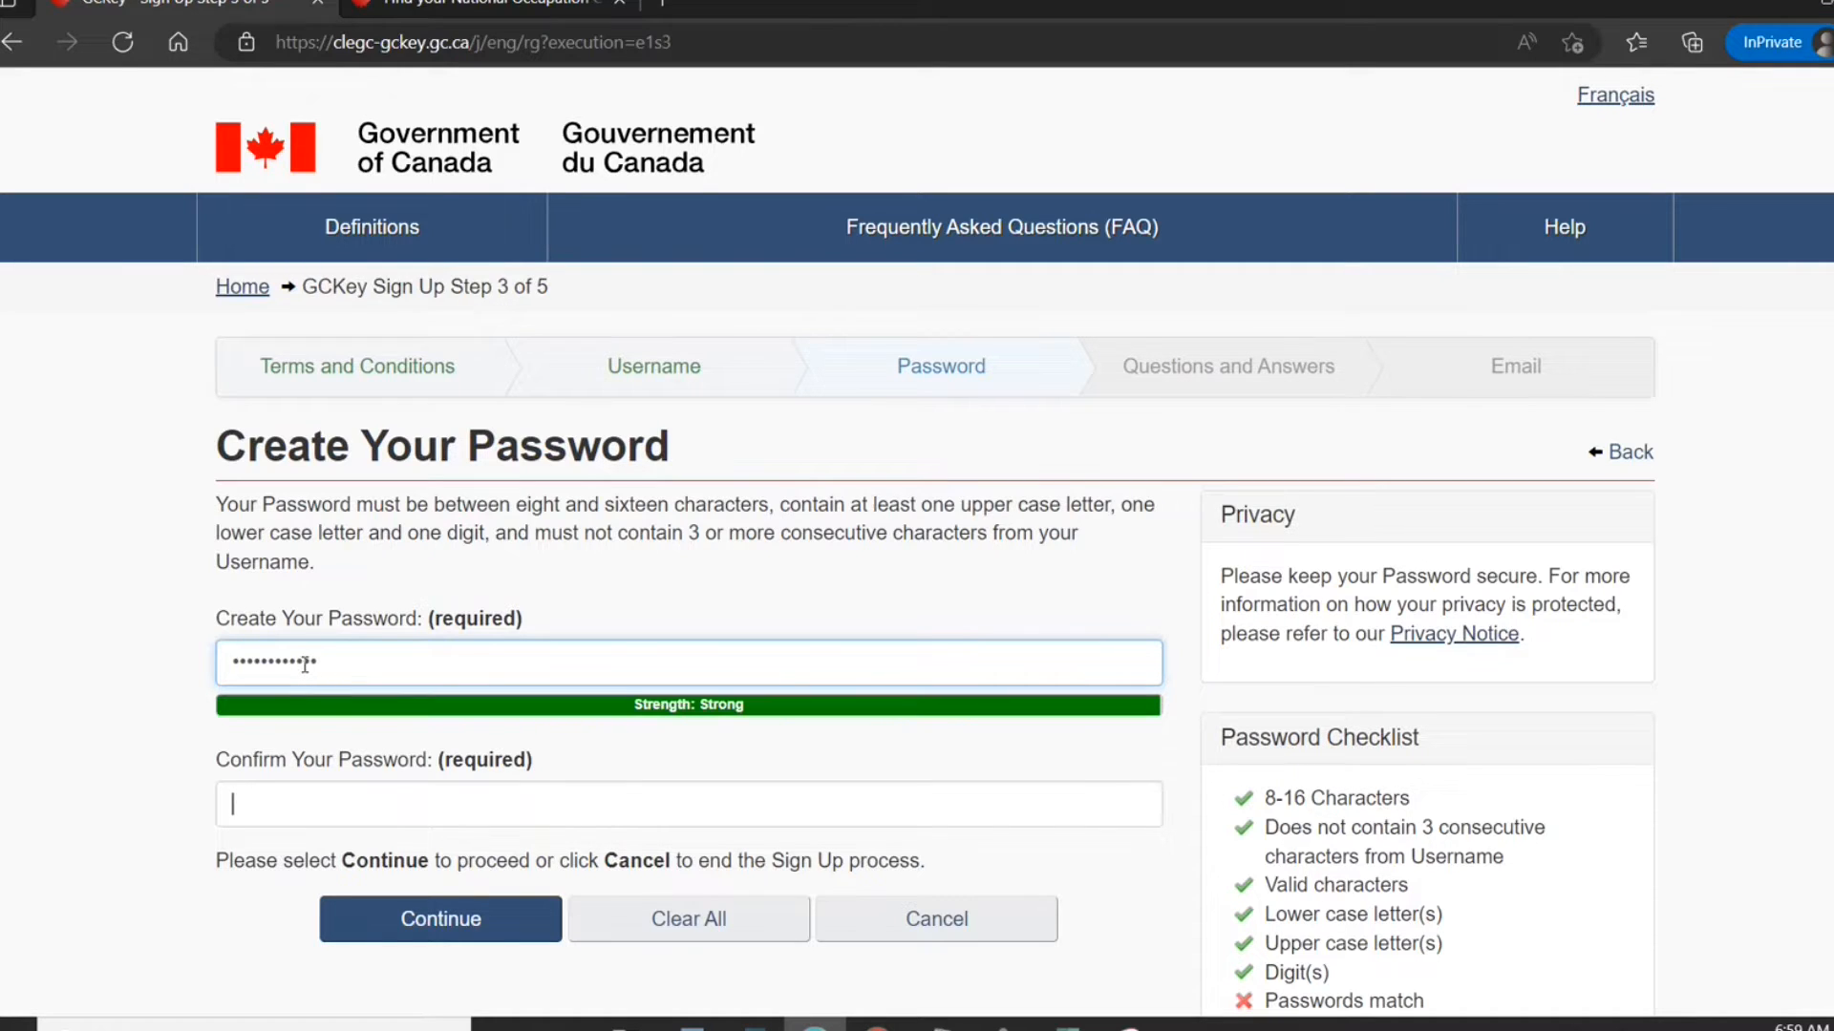
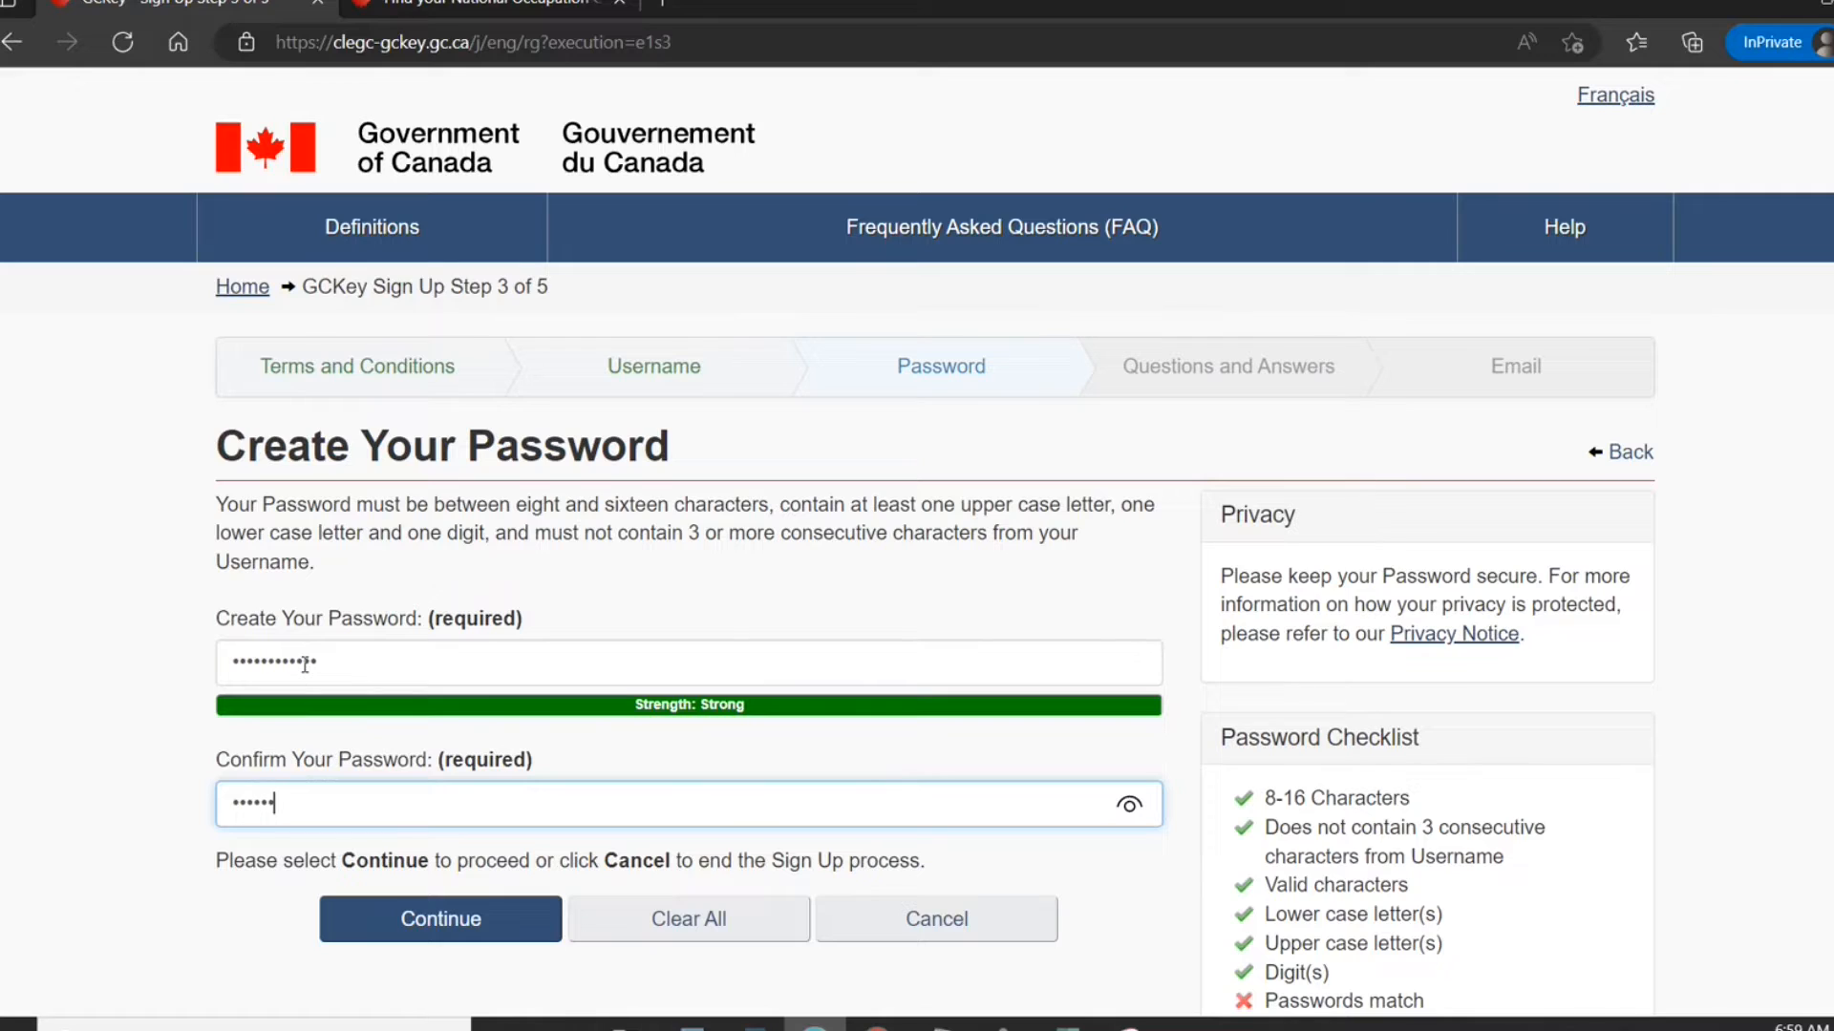
Step: Submit the password, pick 'What was my first pet's name?', and fill the answer, memorable person and hint
{"action": "left_click", "coordinate": [463, 931]}
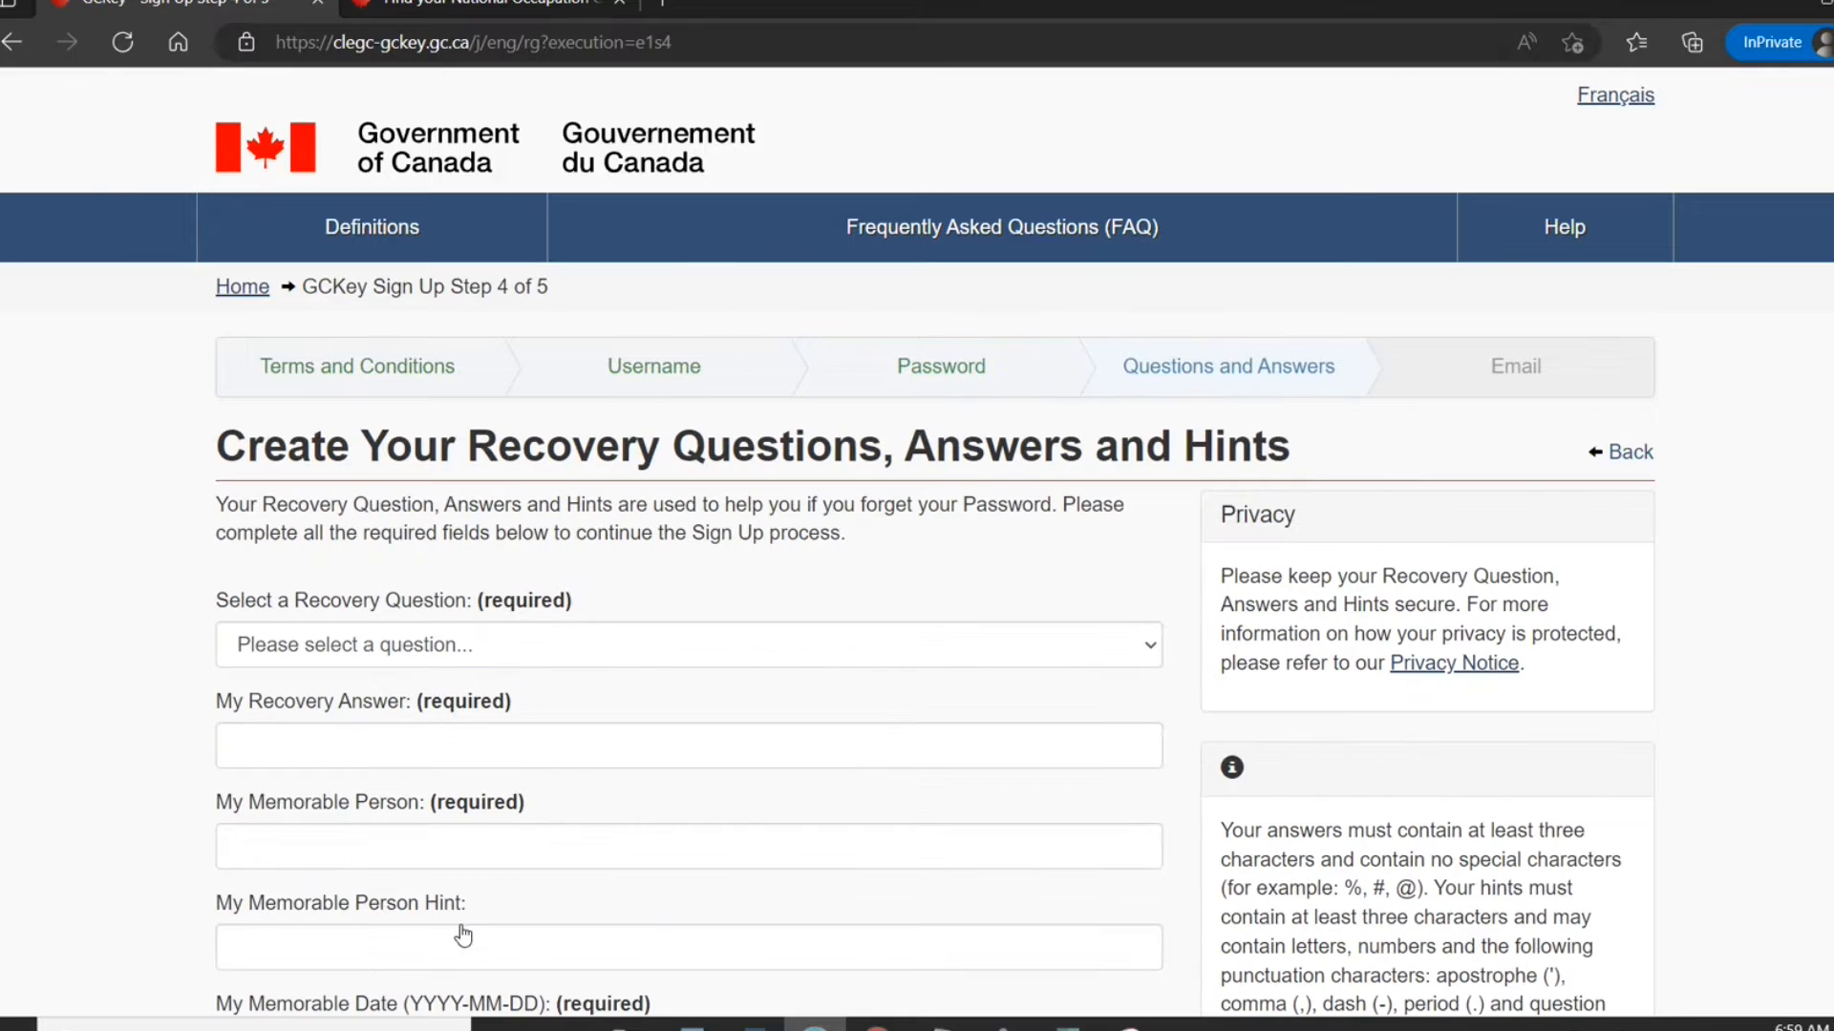
{"action": "left_click", "coordinate": [632, 657]}
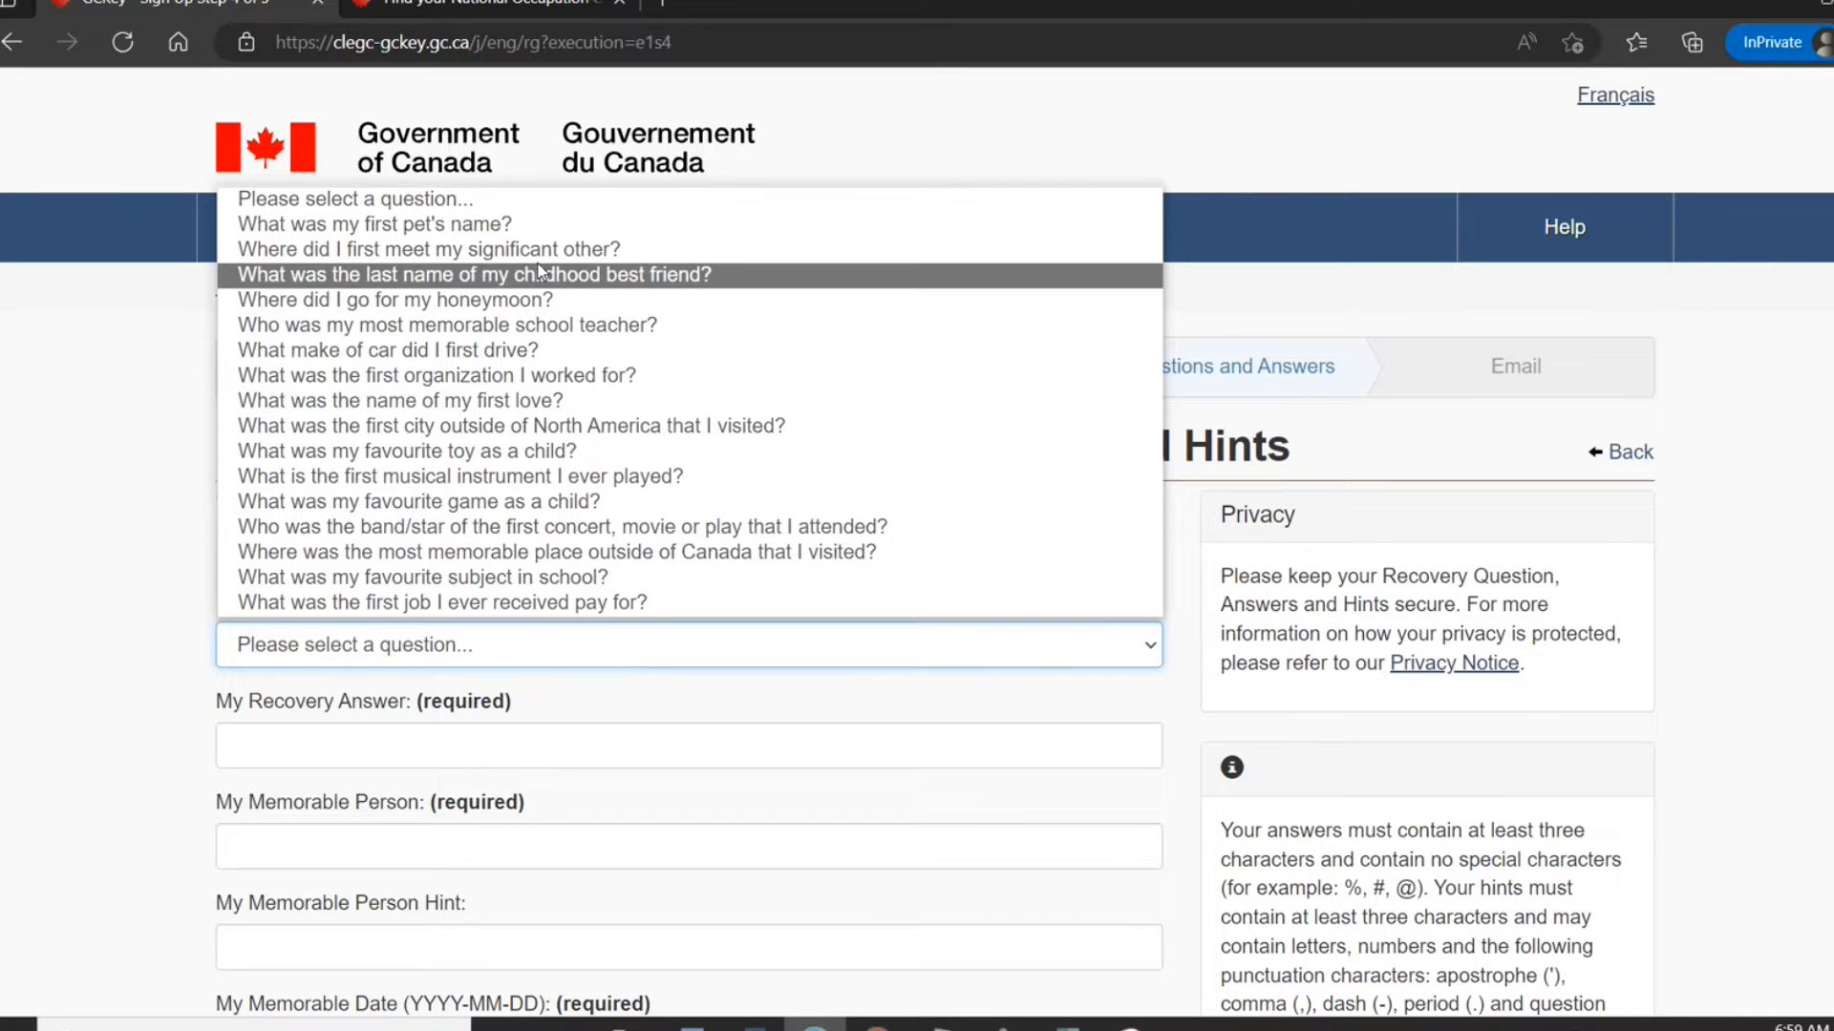
{"action": "left_click", "coordinate": [533, 226]}
{"action": "left_click", "coordinate": [493, 756]}
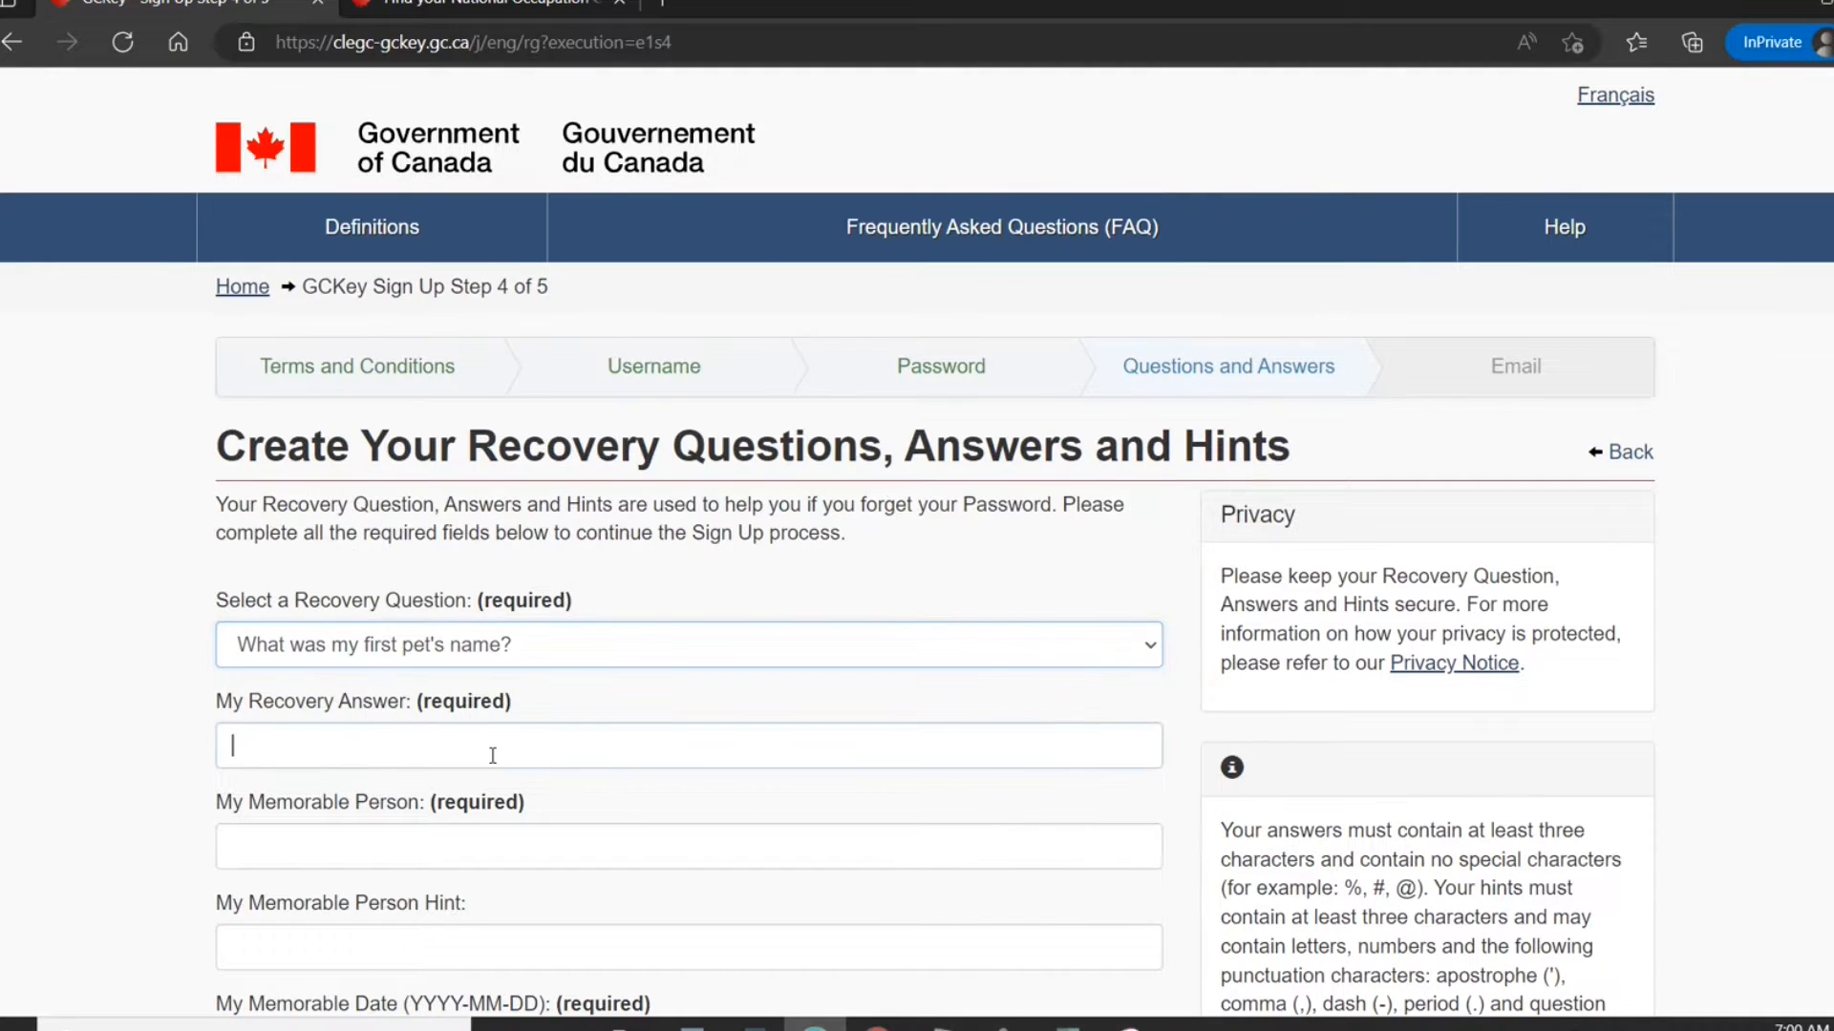
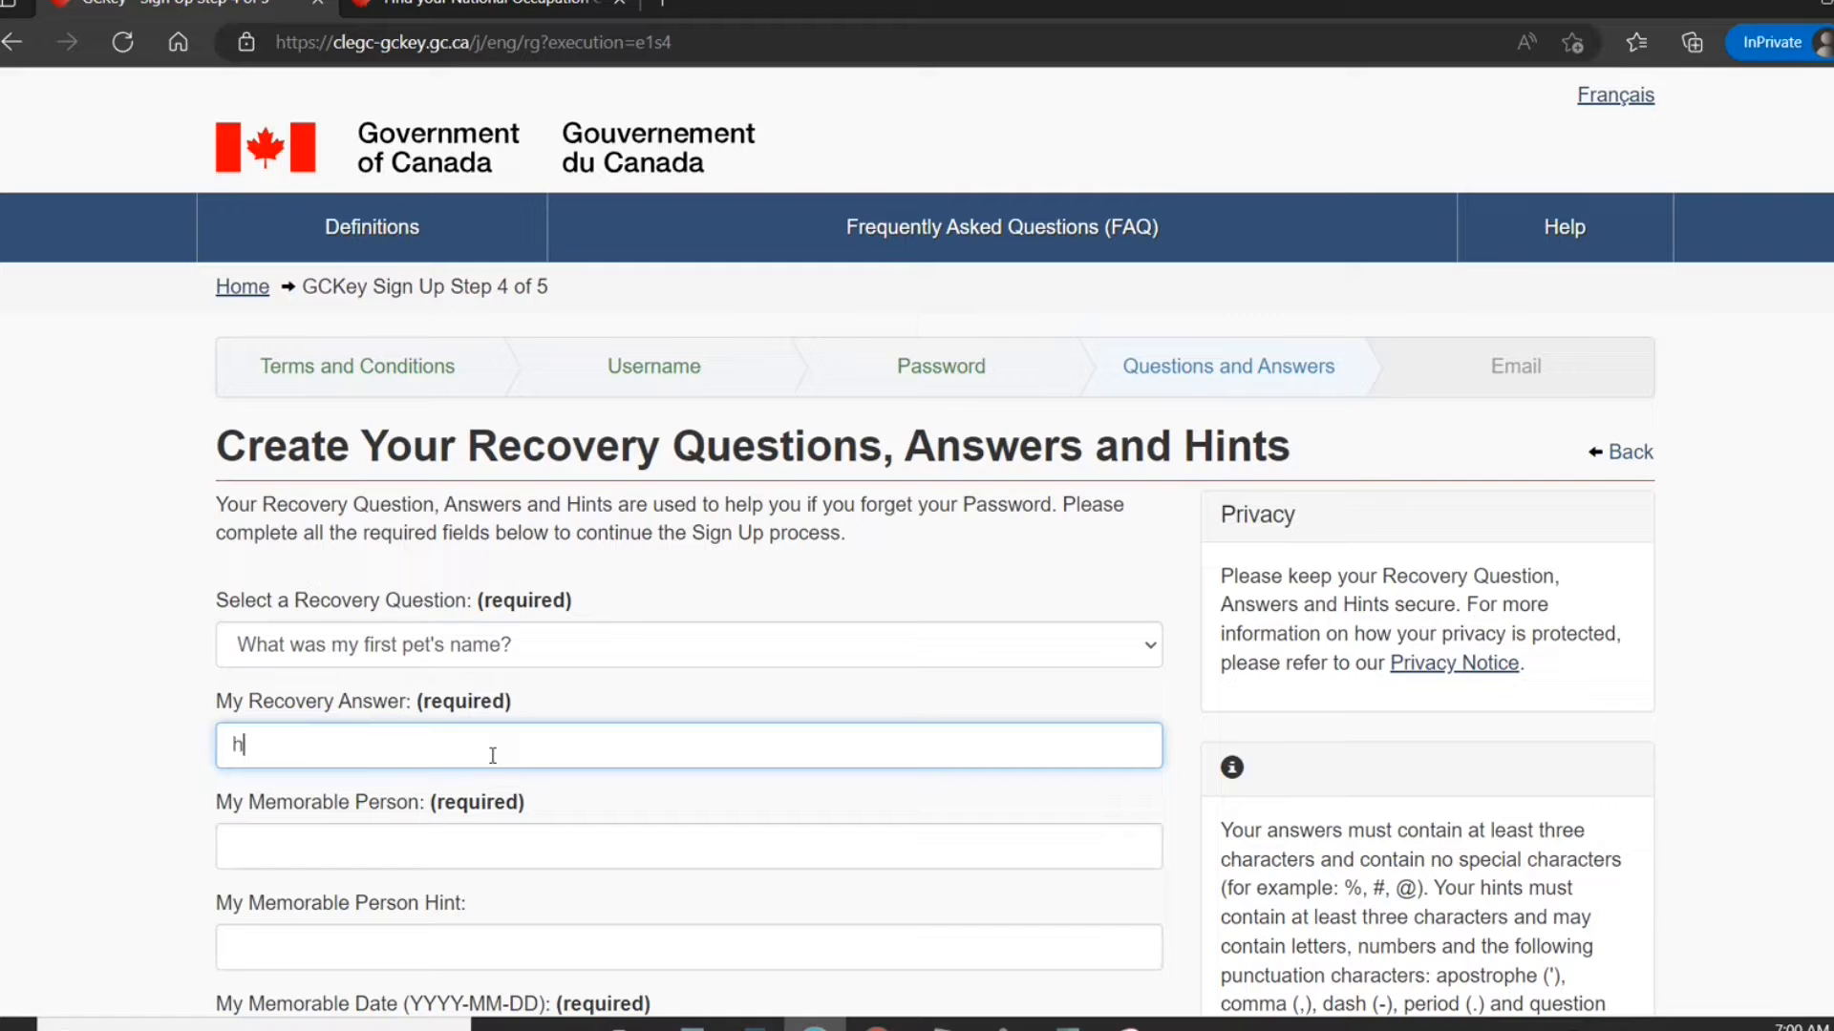
{"action": "left_click", "coordinate": [504, 849]}
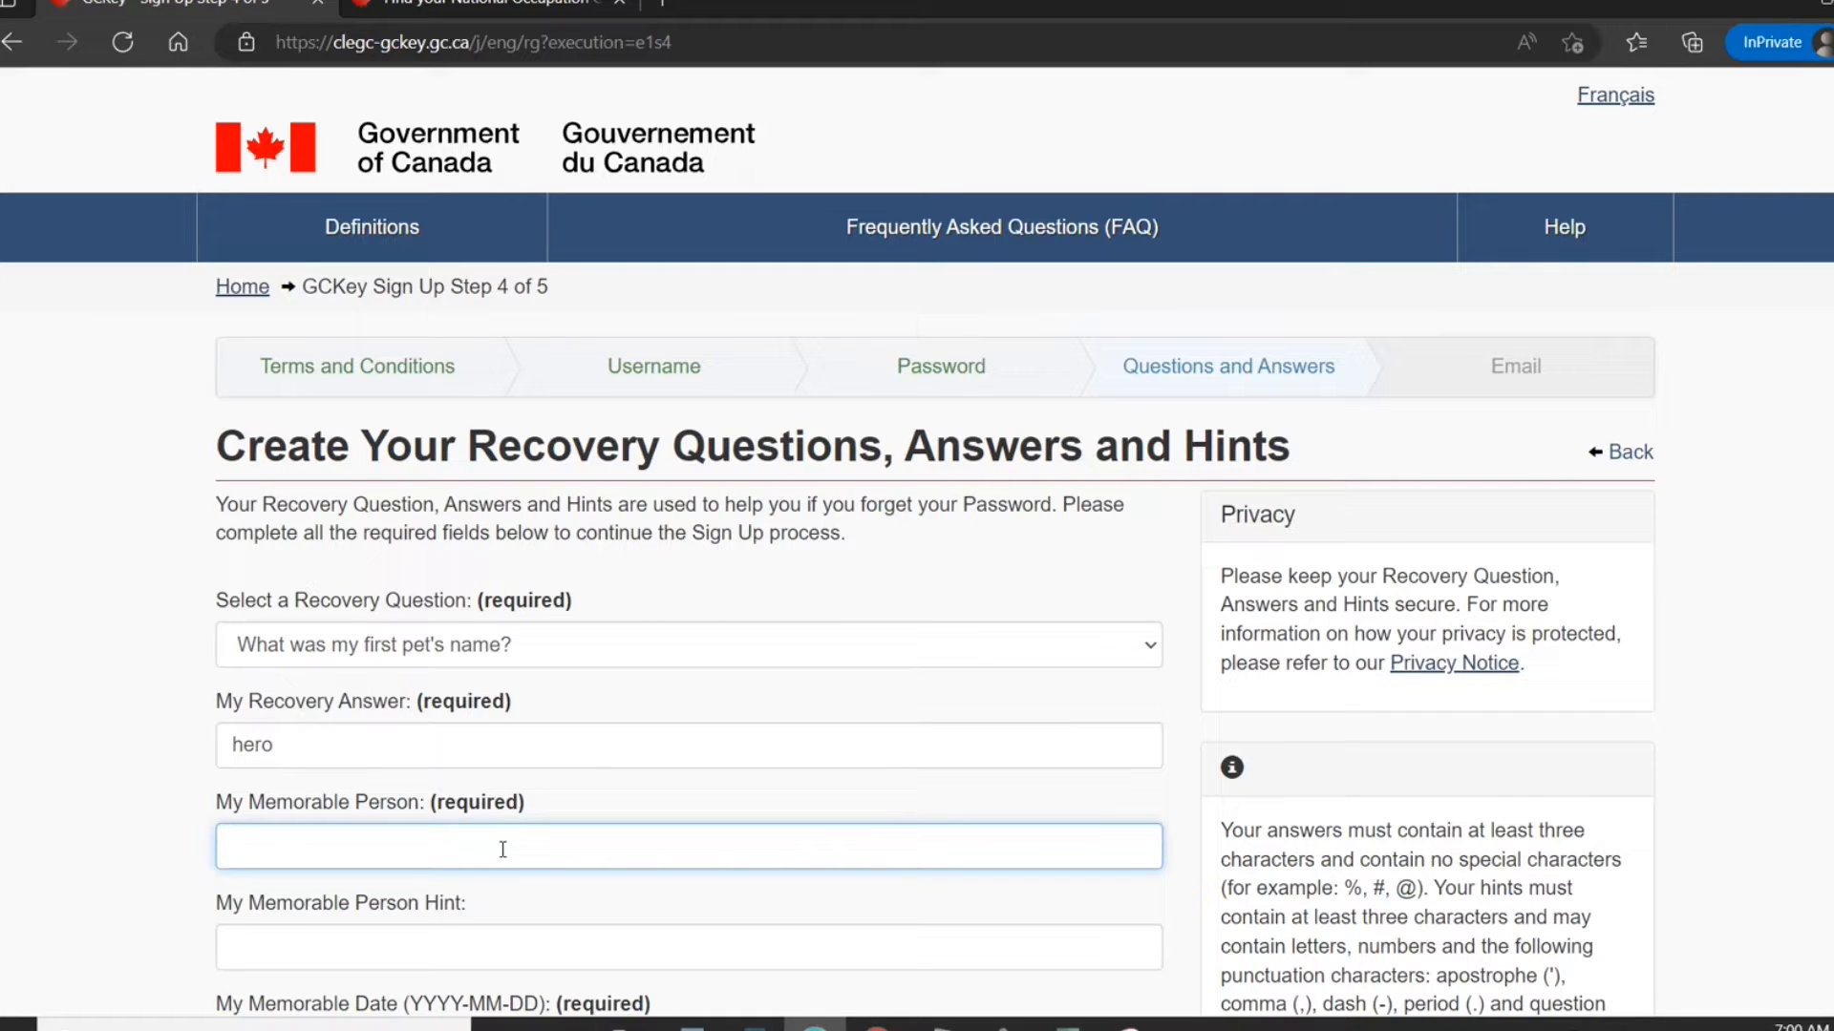
{"action": "left_click", "coordinate": [489, 944]}
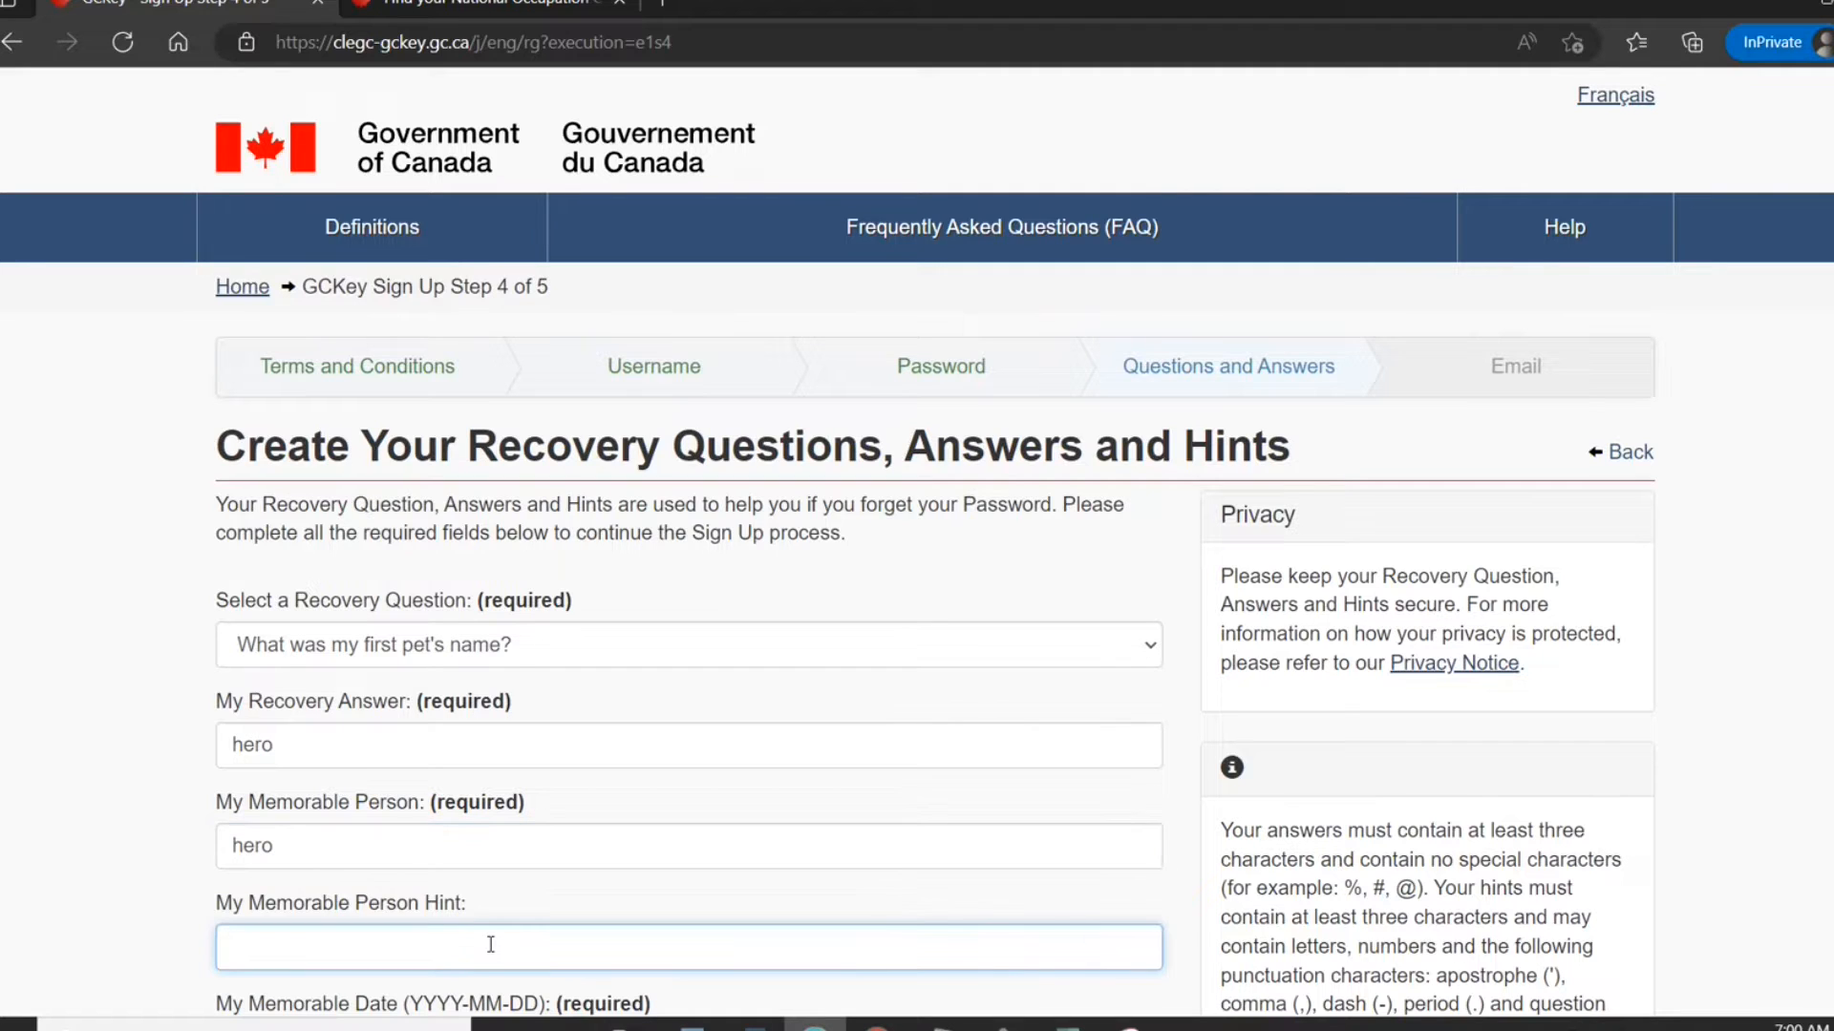
Step: Enter the memorable date and its hint, then submit the recovery form
{"action": "scroll", "coordinate": [1212, 842], "scroll_direction": "down", "scroll_amount": 5}
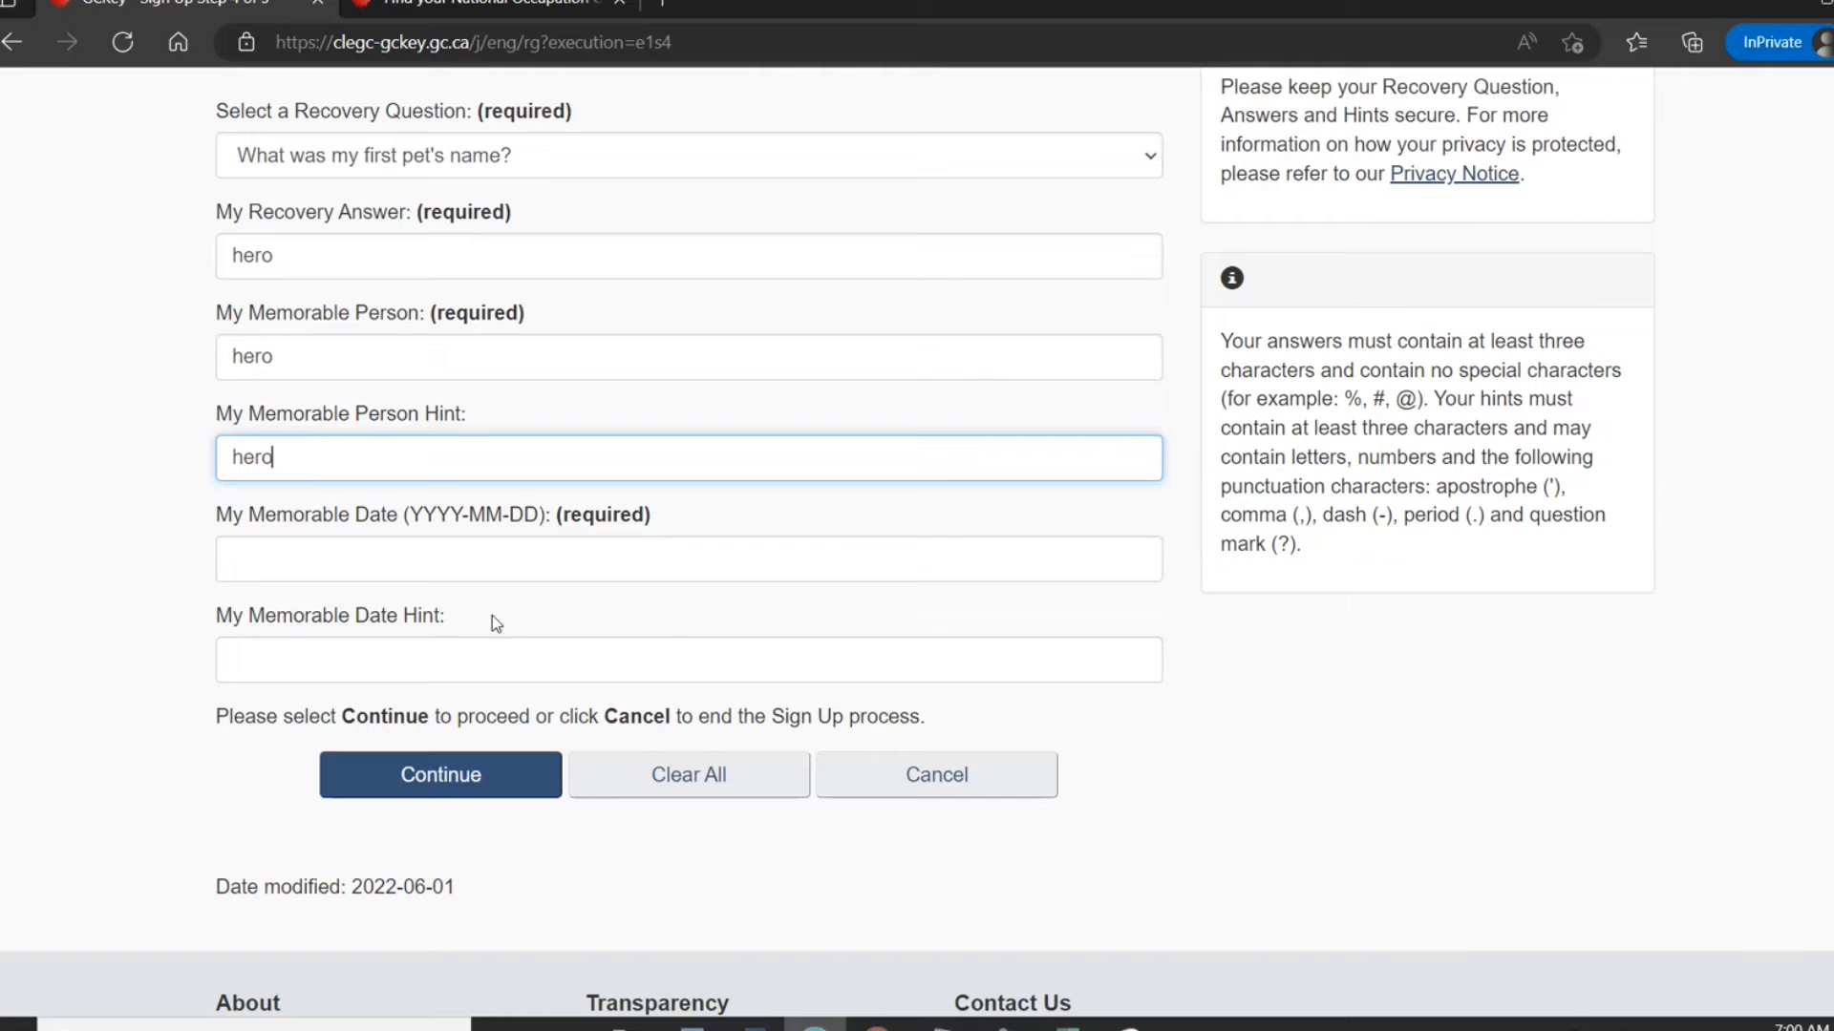
{"action": "left_click", "coordinate": [269, 552]}
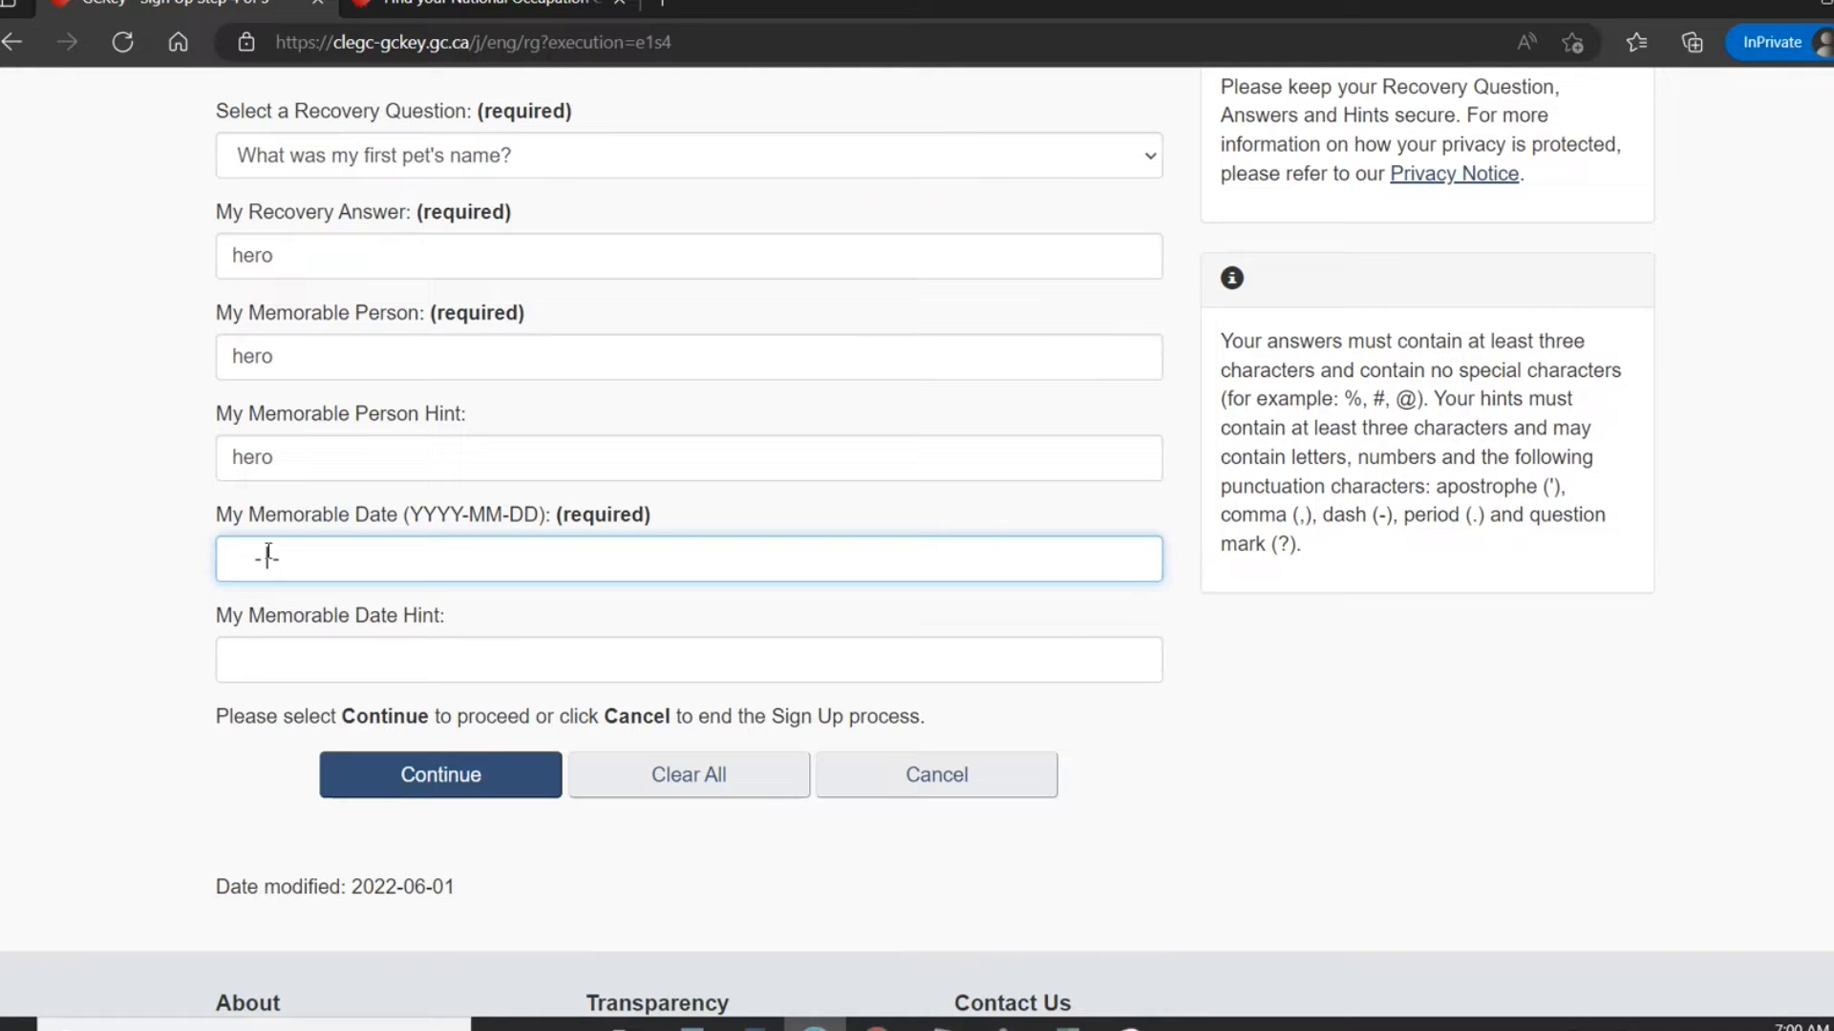
{"action": "type", "text": "202"}
{"action": "key", "text": "BackSpace"}
{"action": "key", "text": "BackSpace"}
{"action": "key", "text": "BackSpace"}
{"action": "left_click", "coordinate": [275, 672]}
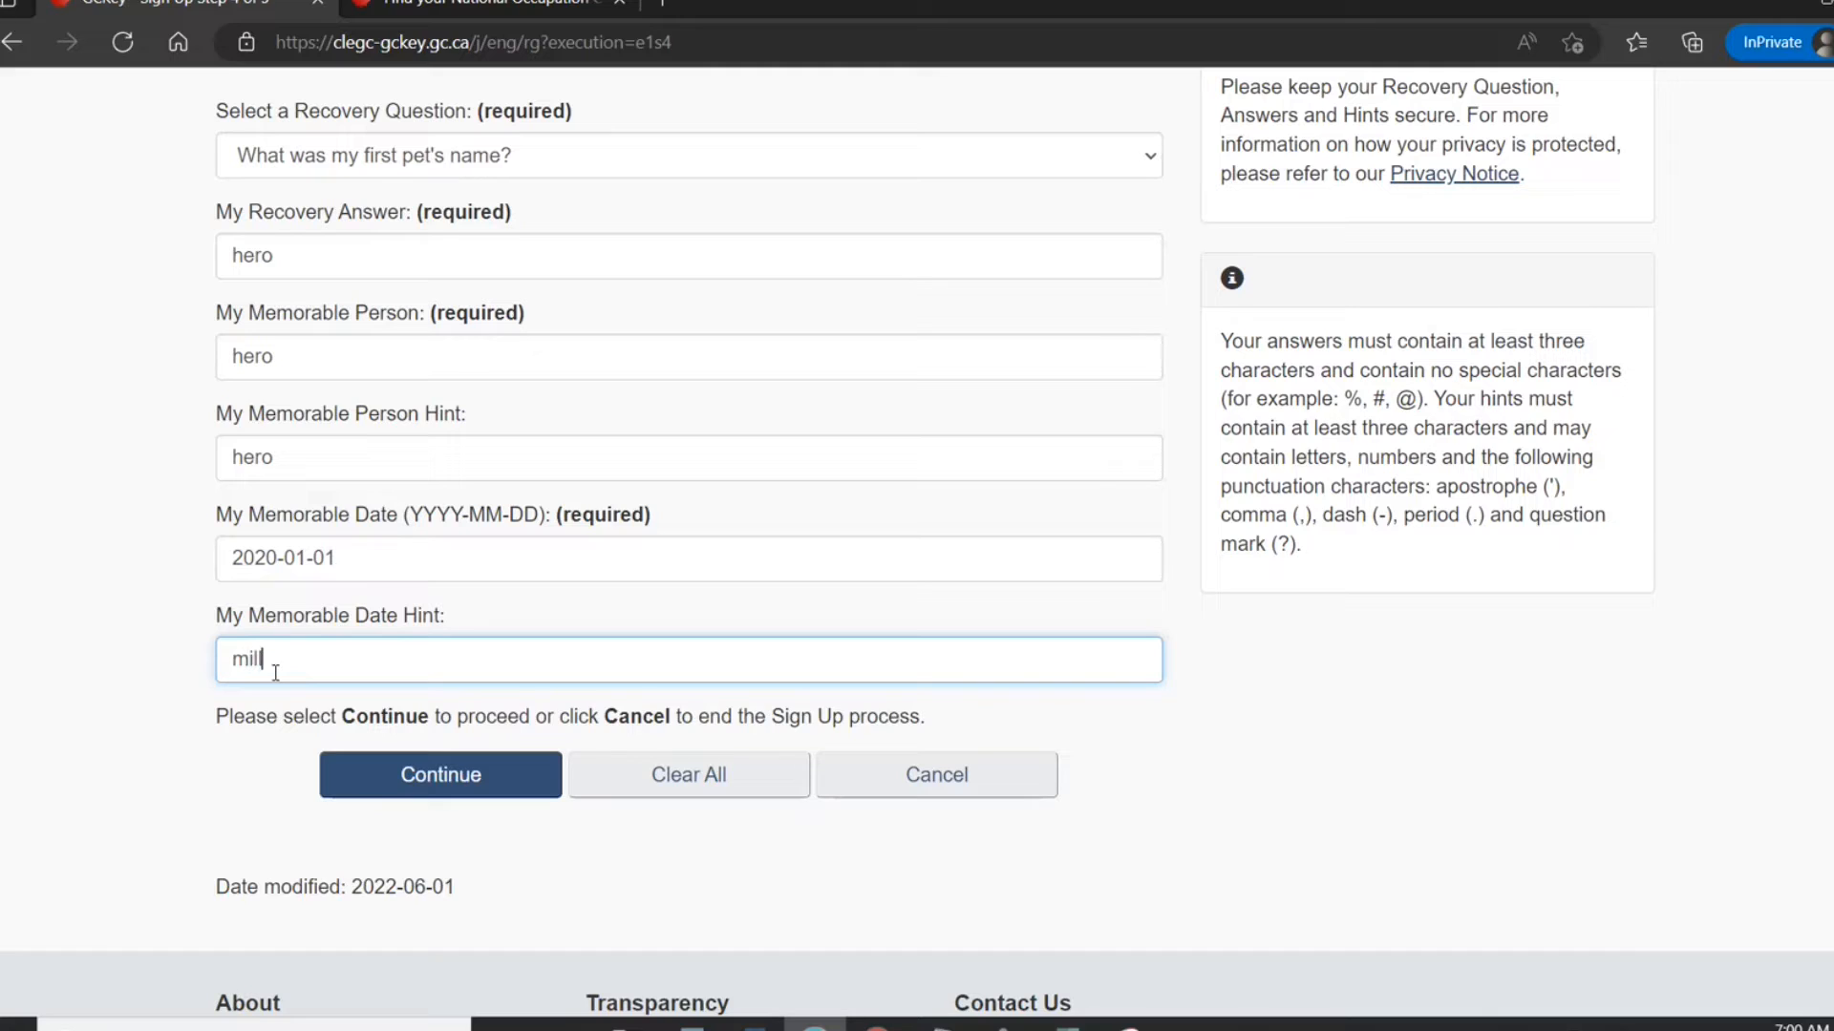
{"action": "left_click", "coordinate": [493, 777]}
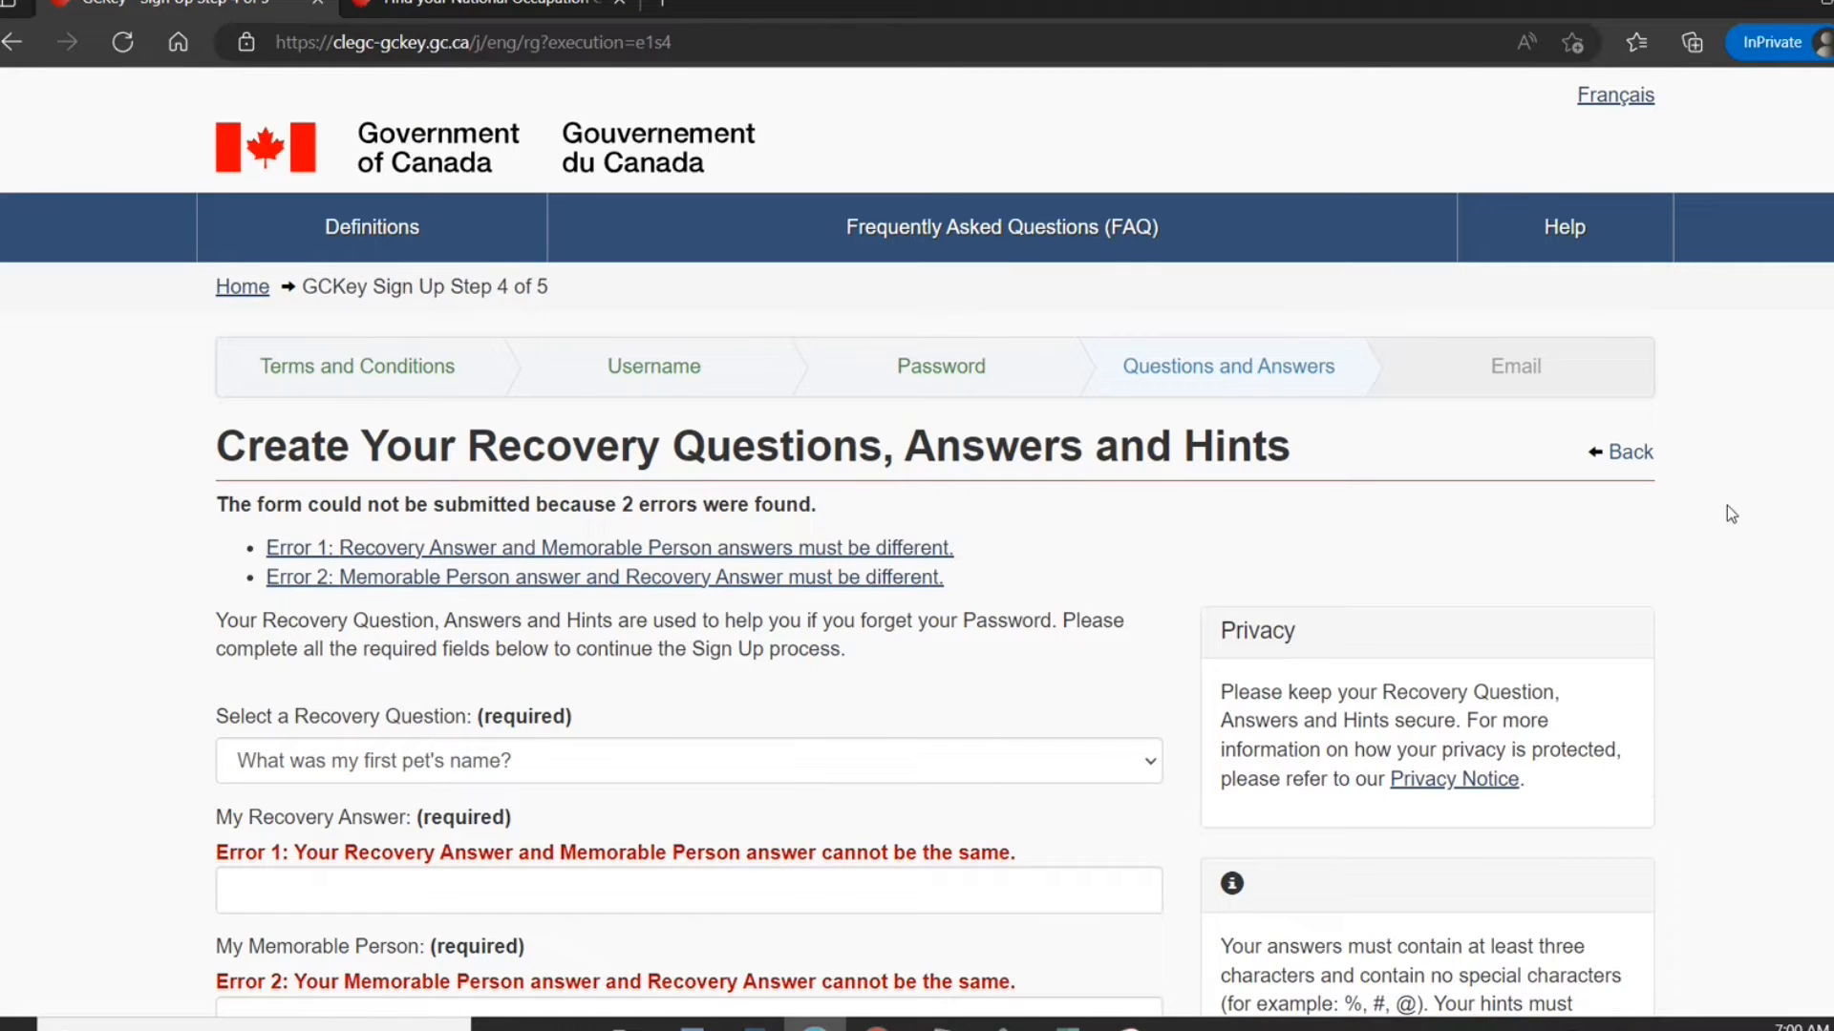
Step: Re-enter the recovery answer with a different memorable person answer and resubmit the form
{"action": "scroll", "coordinate": [916, 573], "scroll_direction": "down", "scroll_amount": 7}
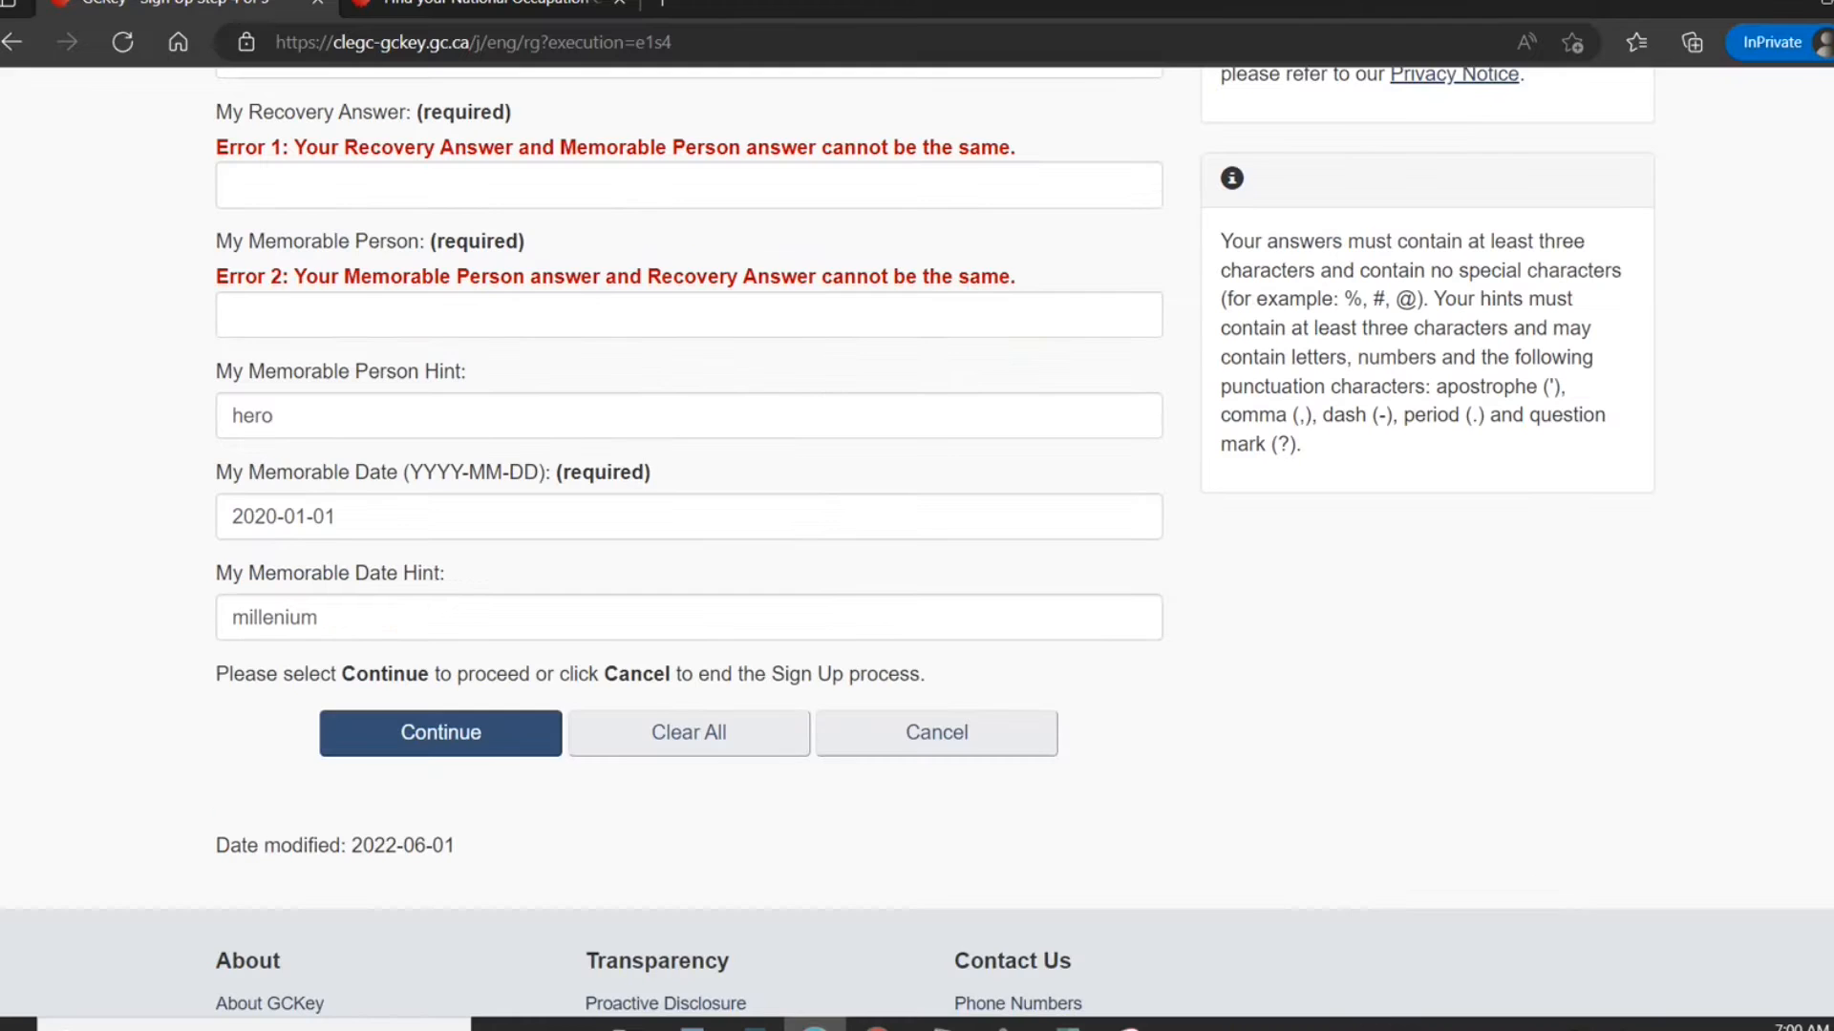
{"action": "scroll", "coordinate": [917, 573], "scroll_direction": "up", "scroll_amount": 5}
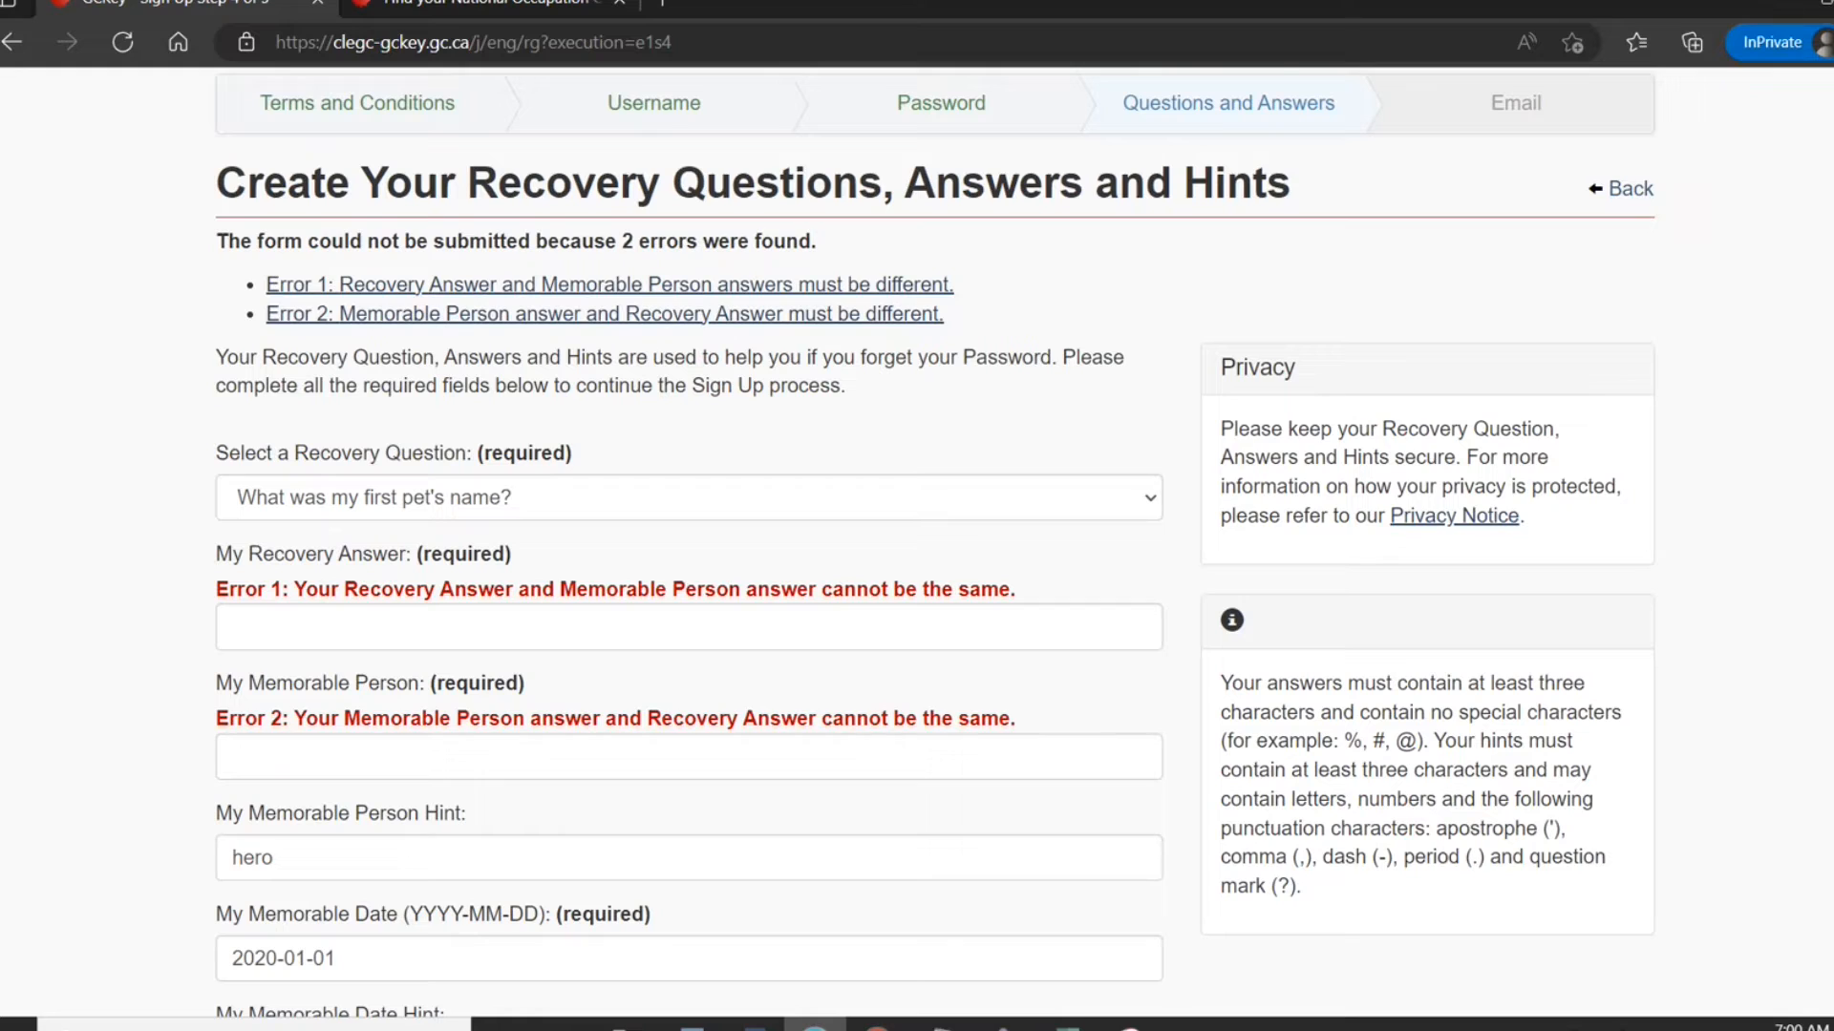
{"action": "left_click", "coordinate": [724, 614]}
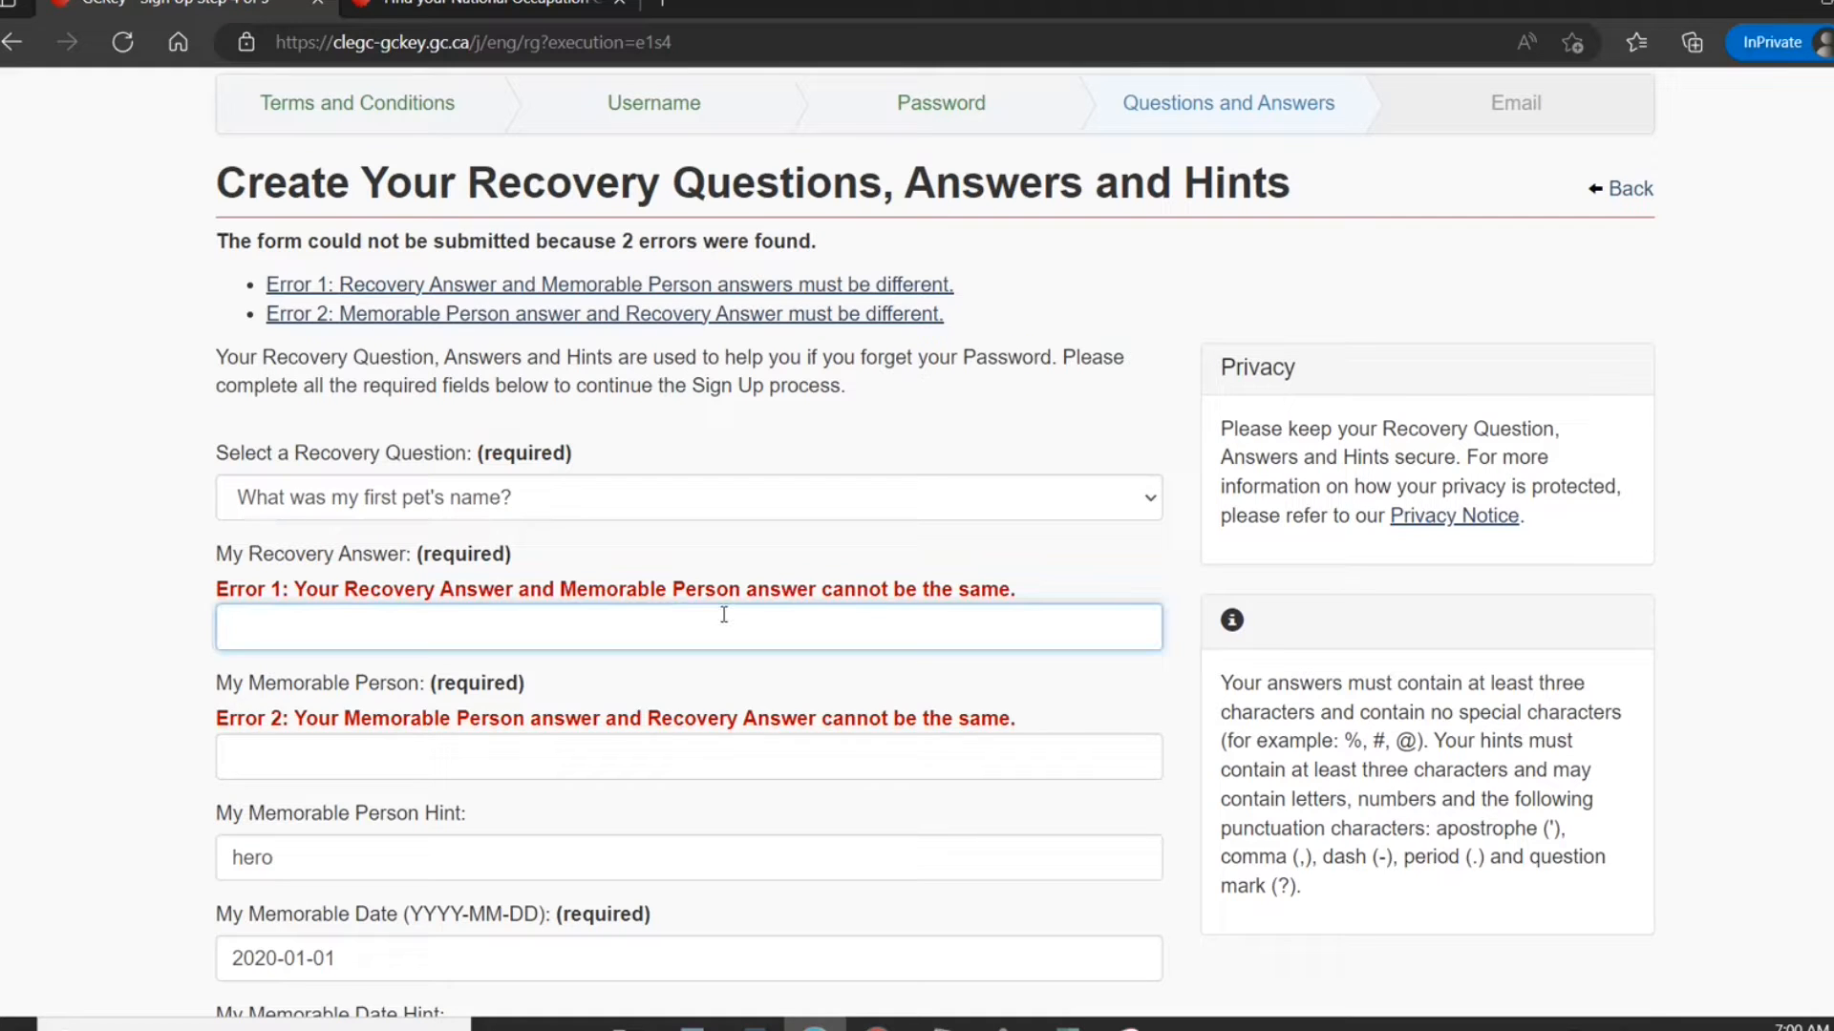
{"action": "key", "text": "Tab"}
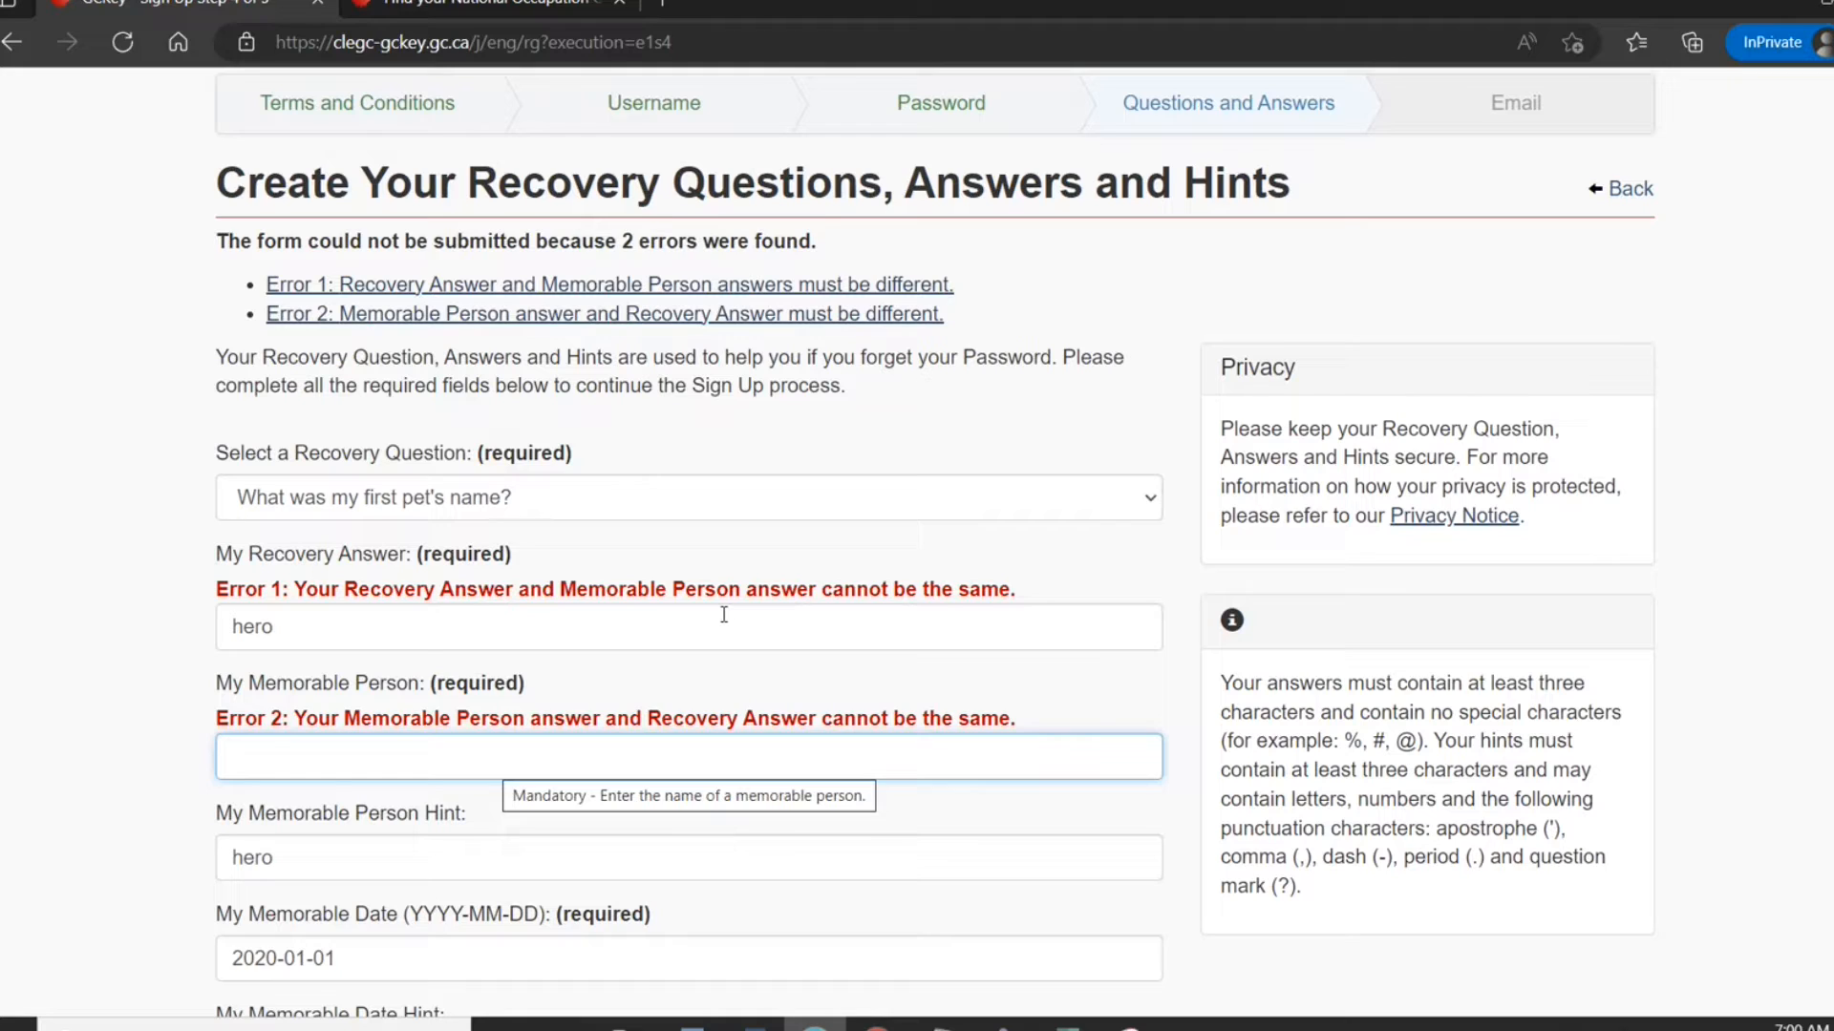
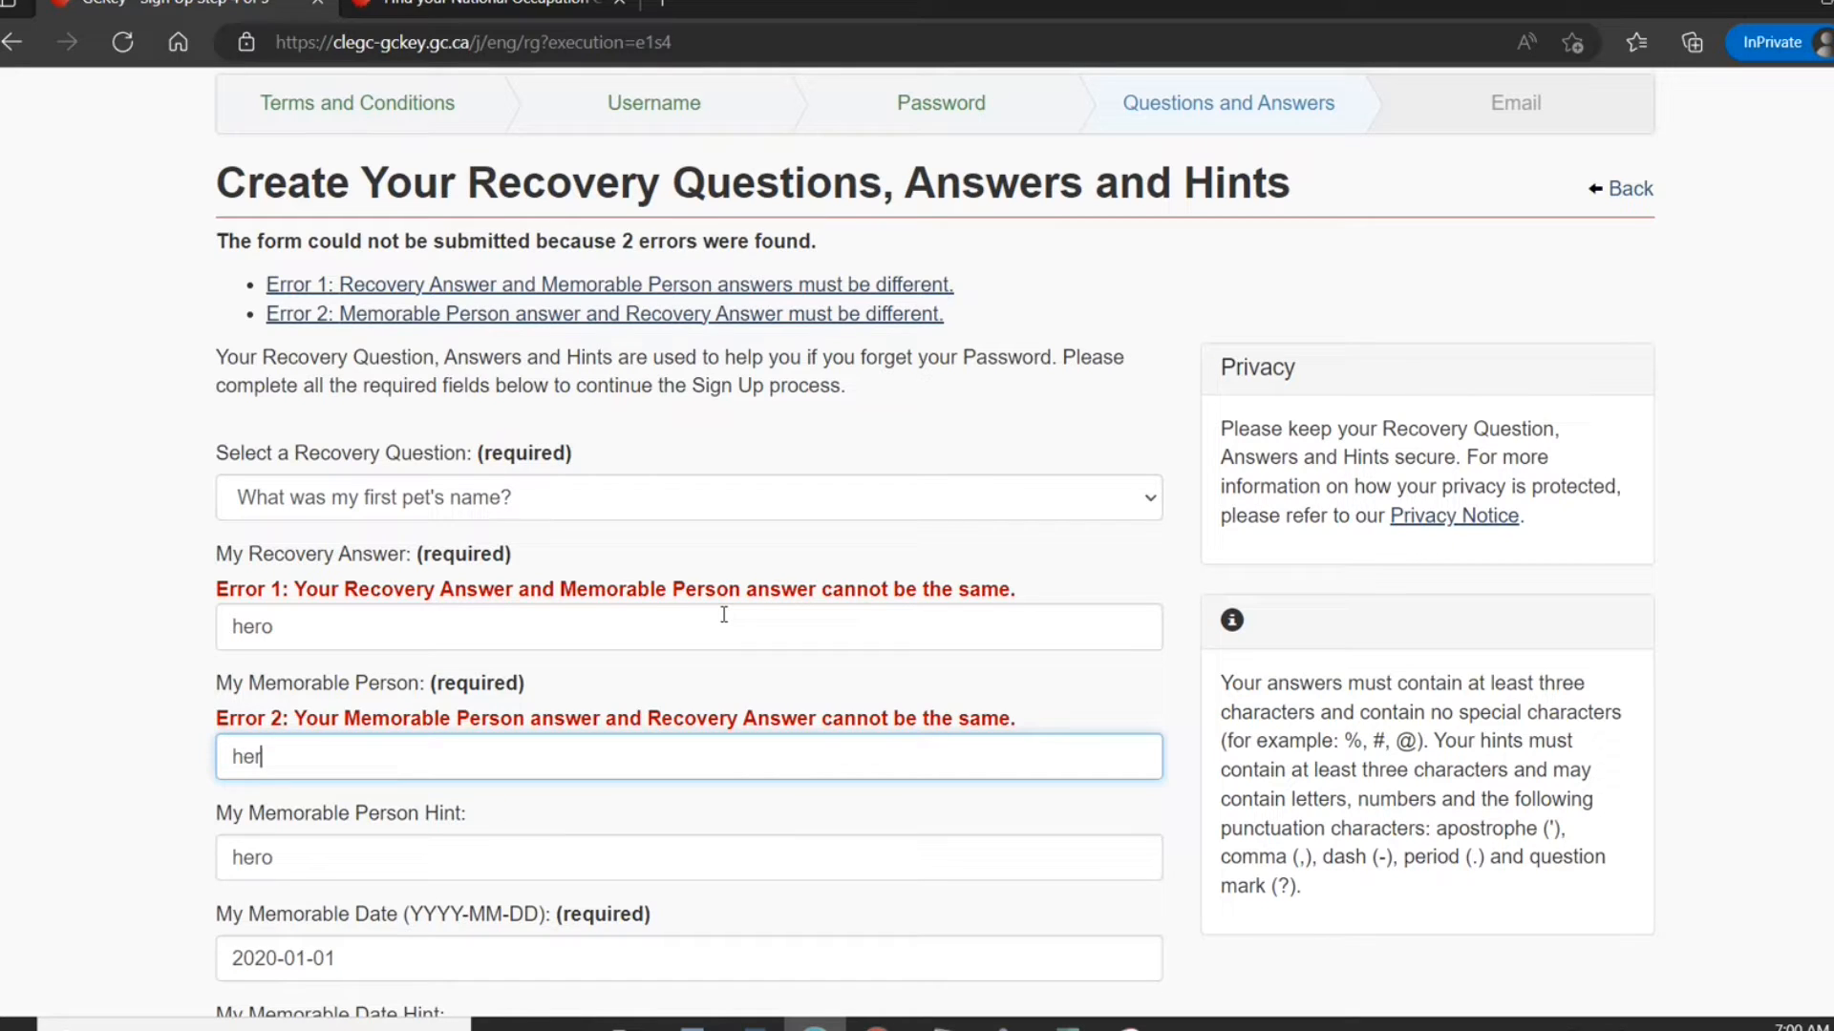
{"action": "scroll", "coordinate": [430, 553], "scroll_direction": "down", "scroll_amount": 6}
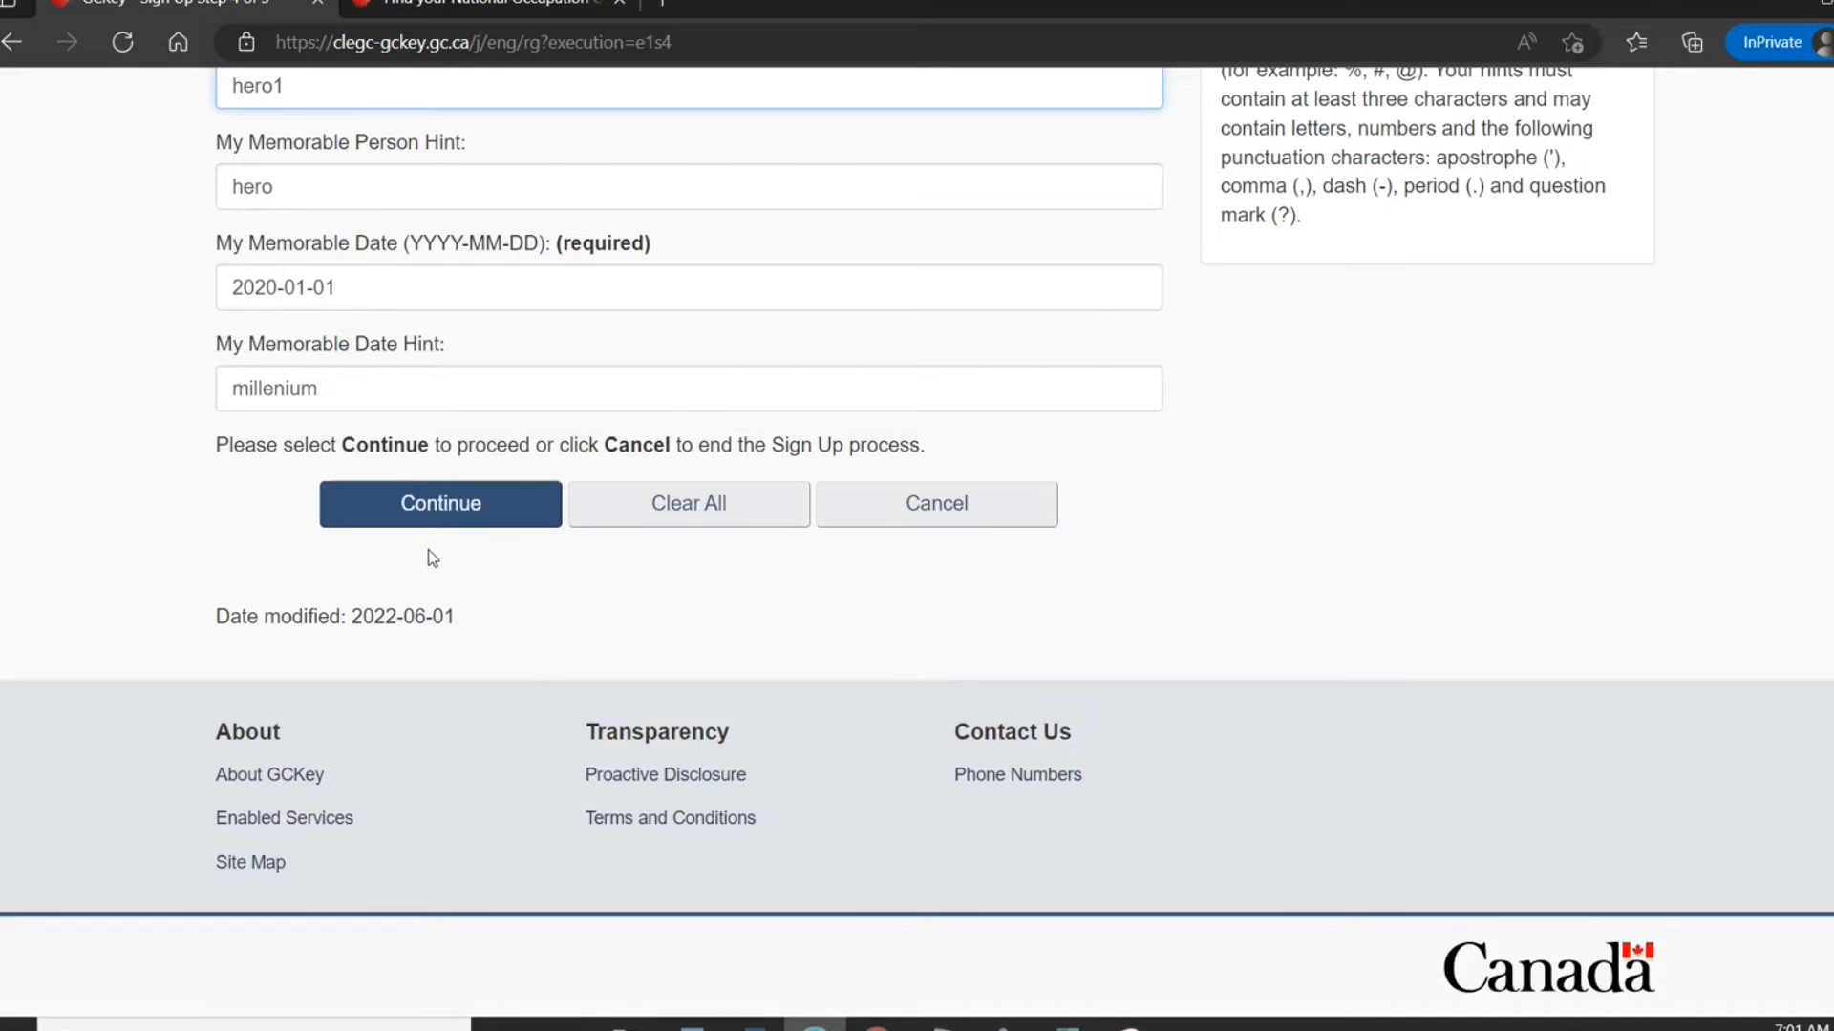
{"action": "left_click", "coordinate": [438, 517]}
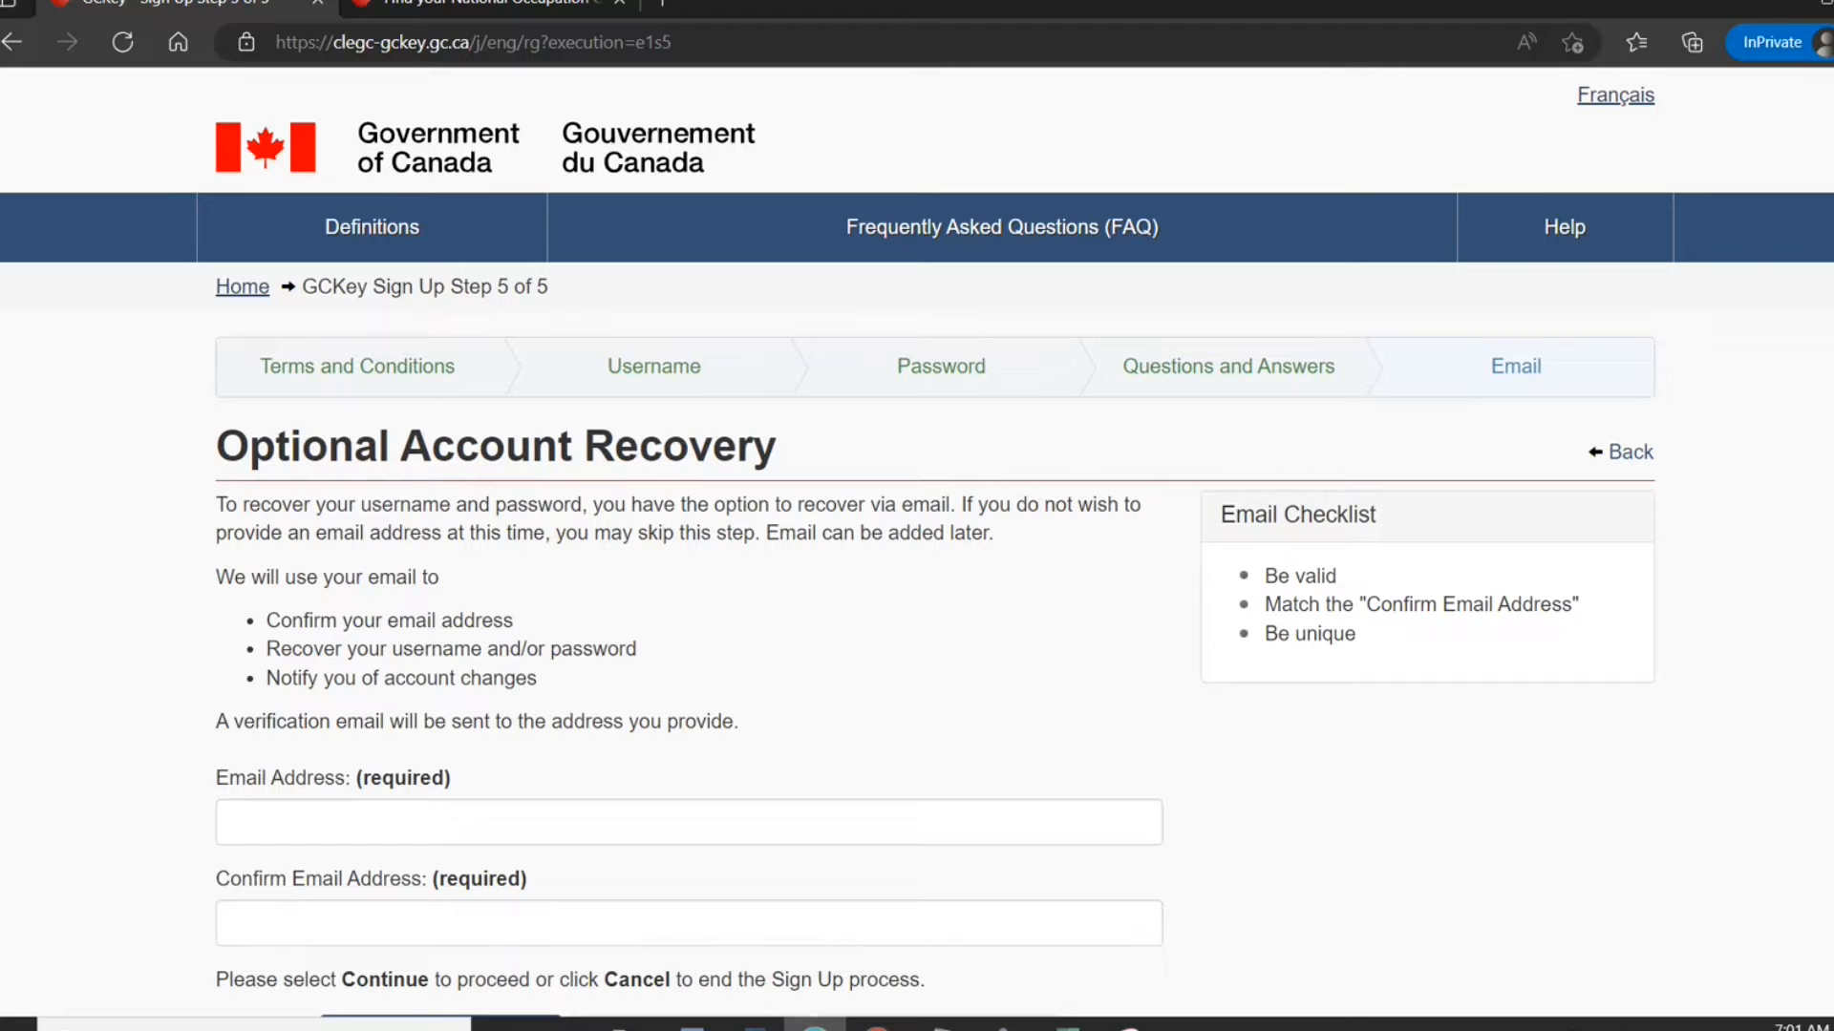
{"action": "right_click", "coordinate": [1493, 362]}
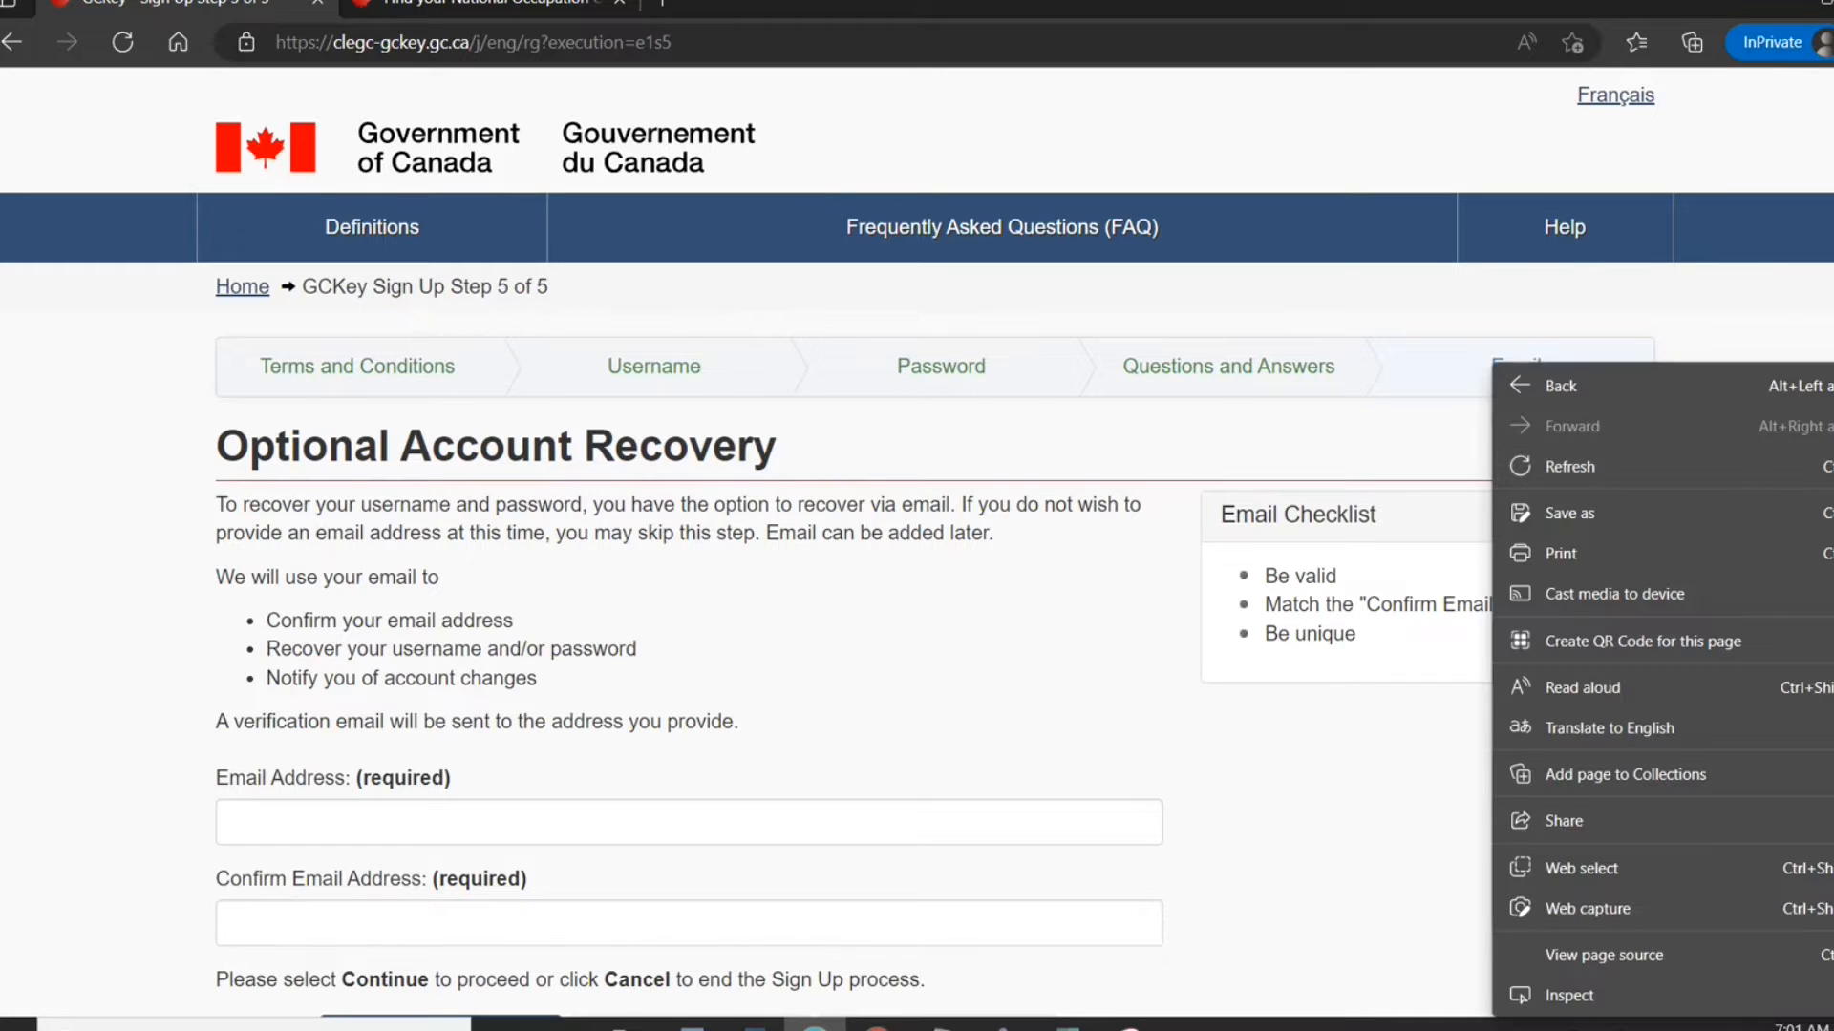
{"action": "scroll", "coordinate": [917, 544], "scroll_direction": "down", "scroll_amount": 2}
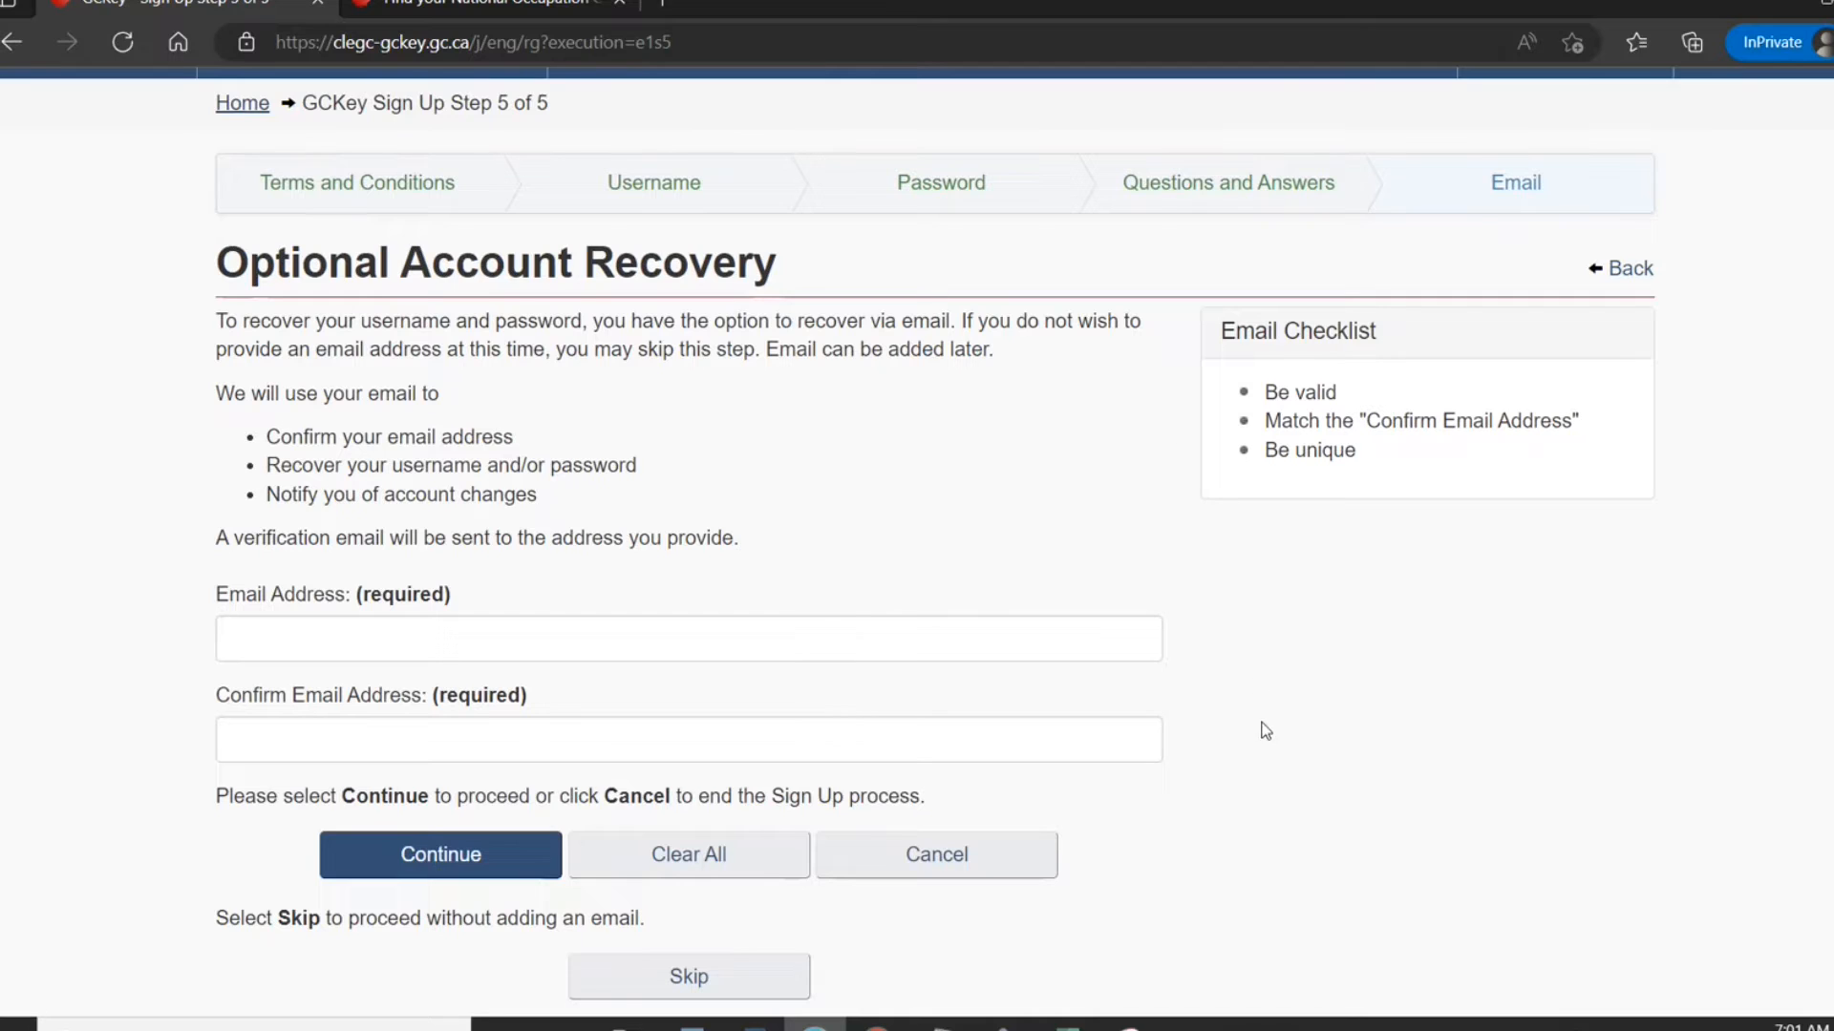
{"action": "key", "text": "ctrl+a"}
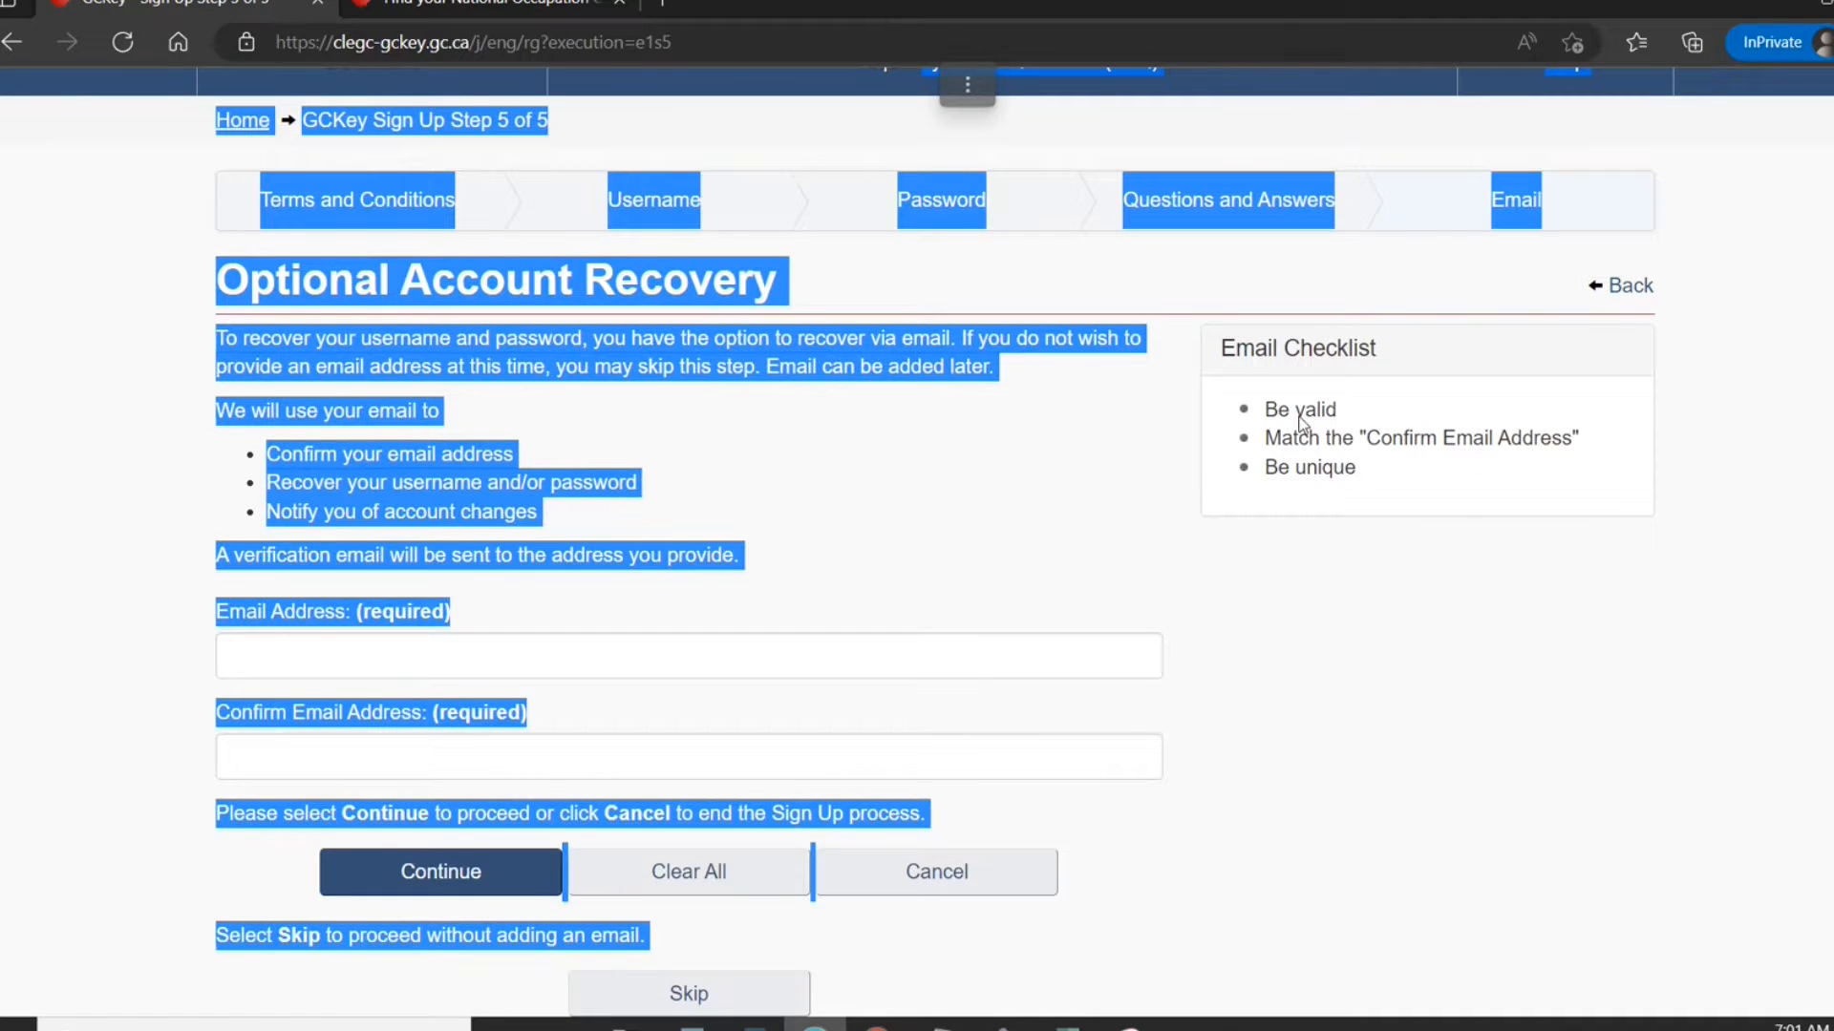
{"action": "left_click", "coordinate": [1300, 594]}
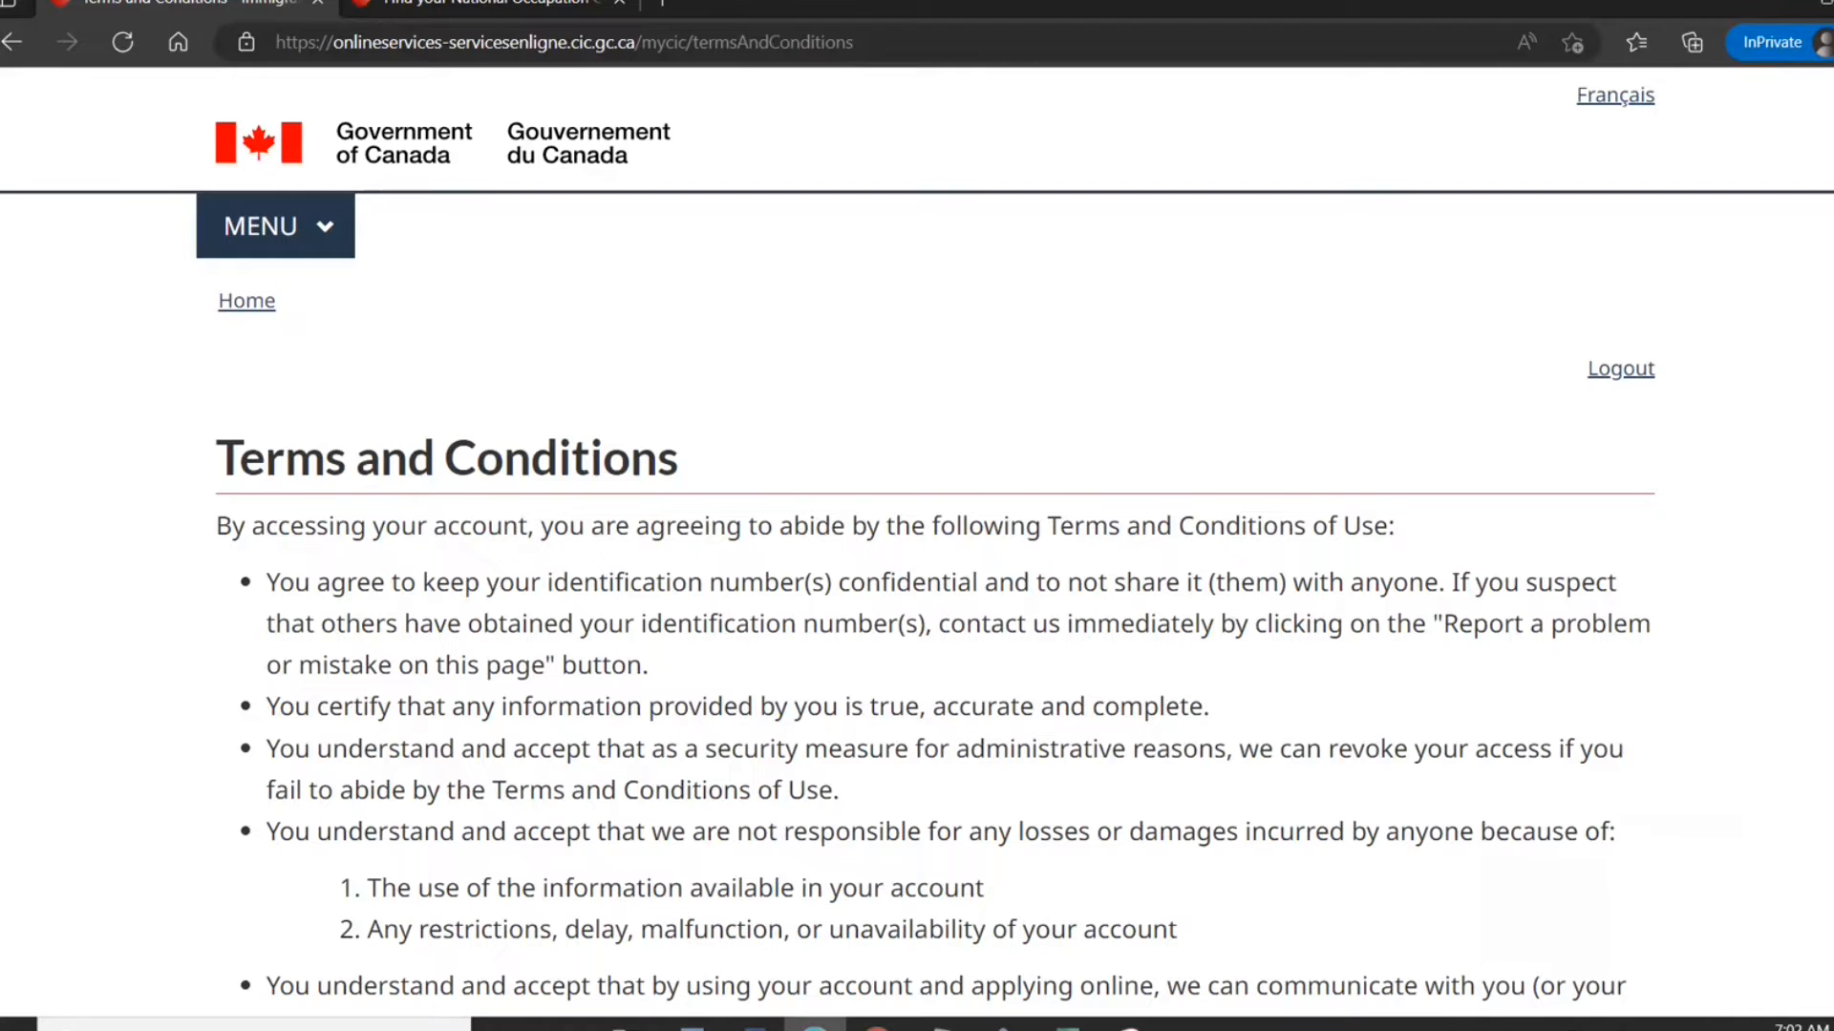
Step: Accept the IRCC secure account terms and conditions and scroll through the account setup page
{"action": "scroll", "coordinate": [761, 659], "scroll_direction": "down", "scroll_amount": 7}
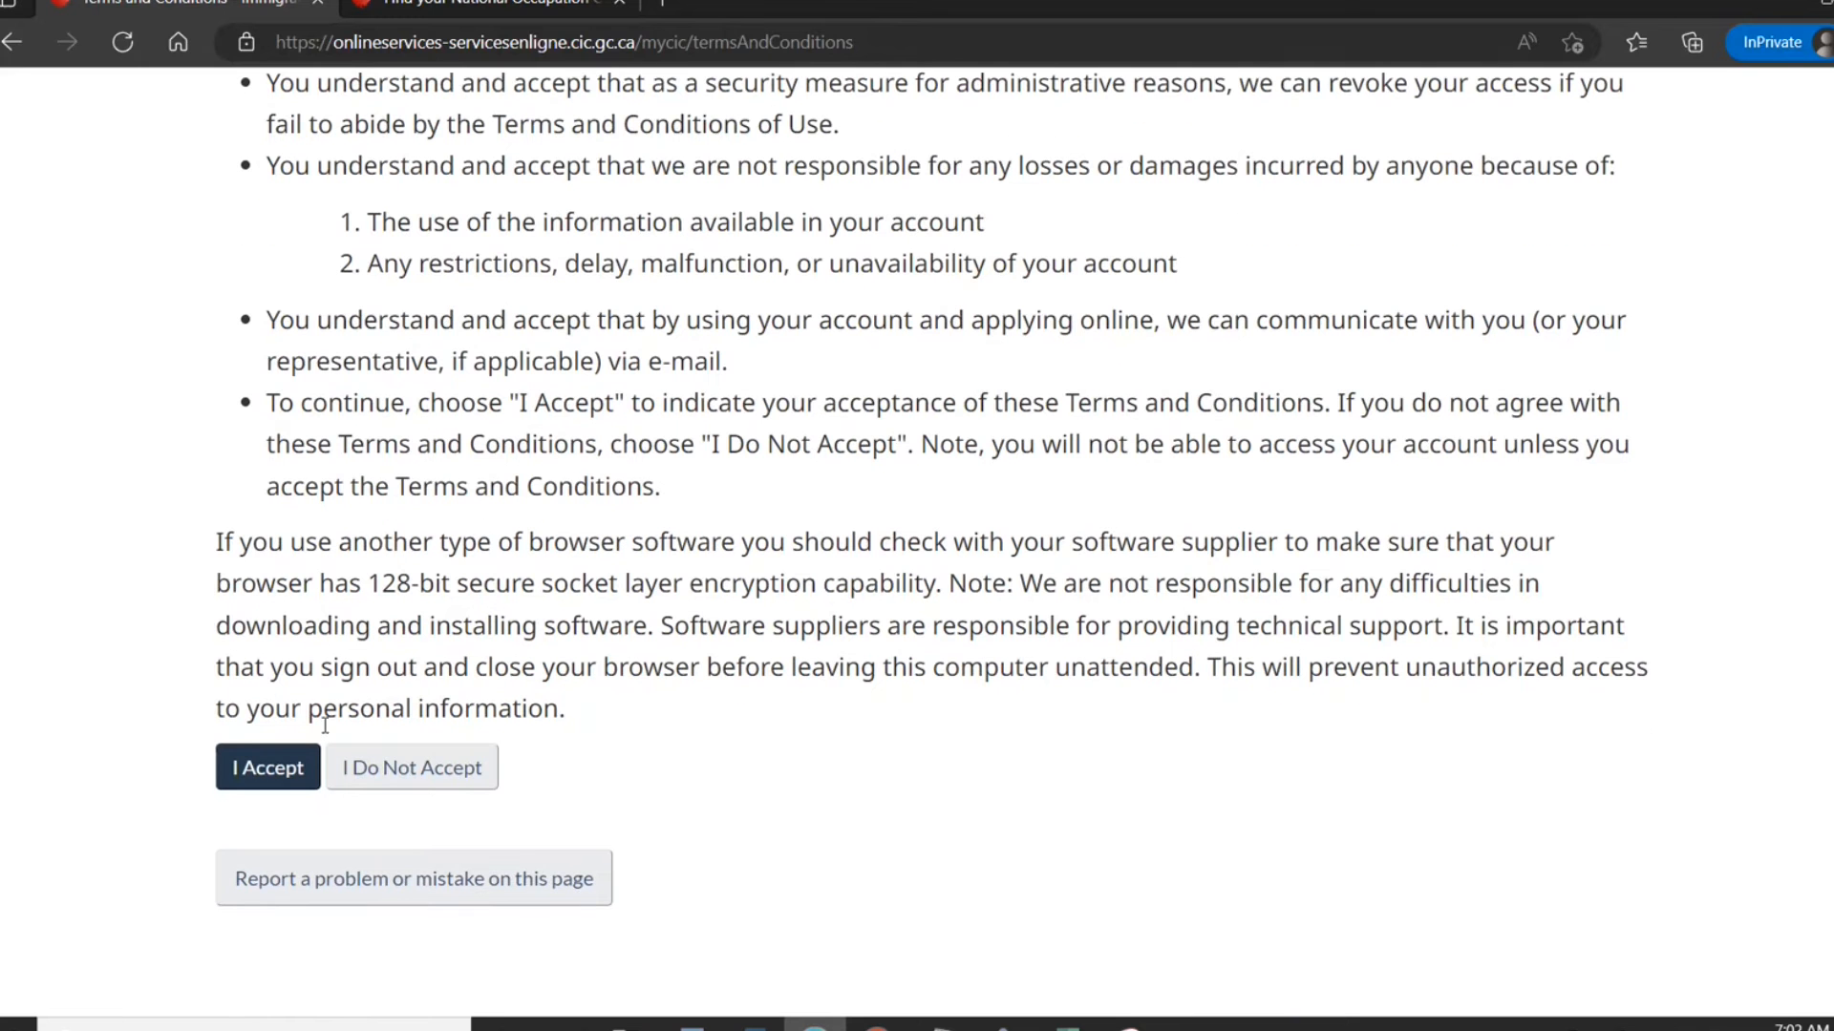
{"action": "left_click", "coordinate": [302, 768]}
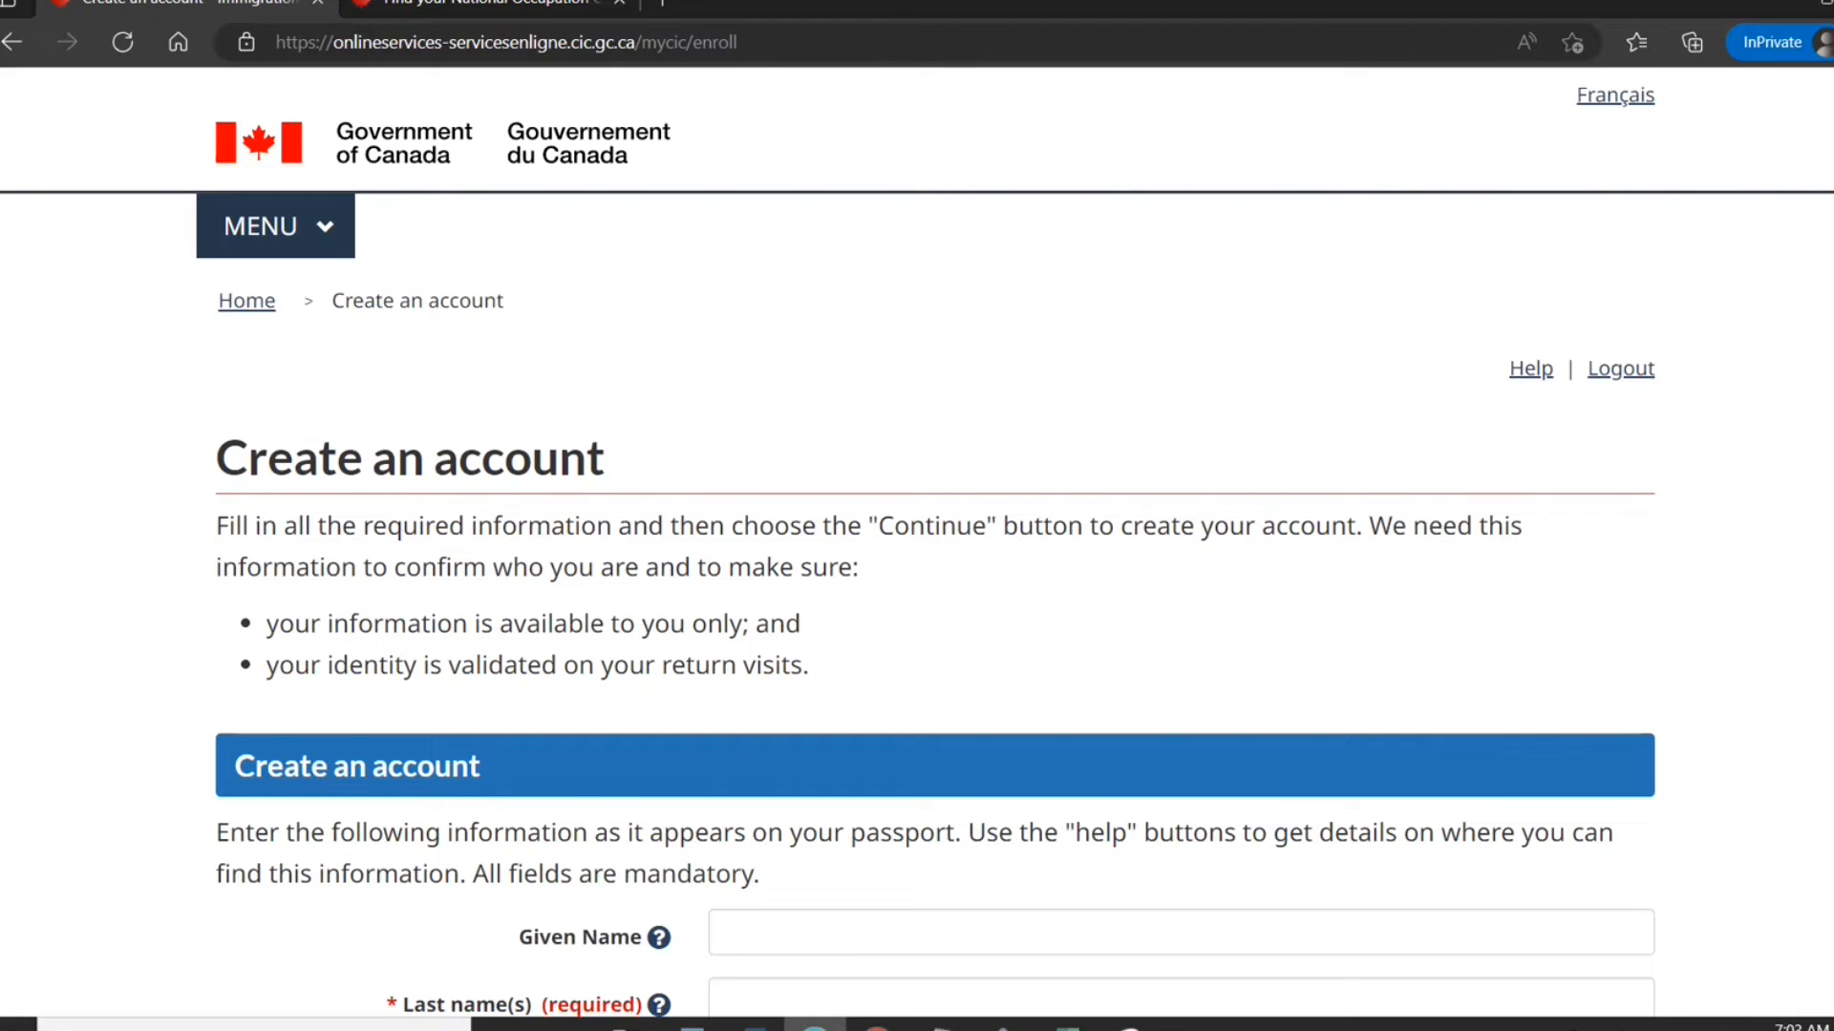
{"action": "scroll", "coordinate": [917, 573], "scroll_direction": "down", "scroll_amount": 4}
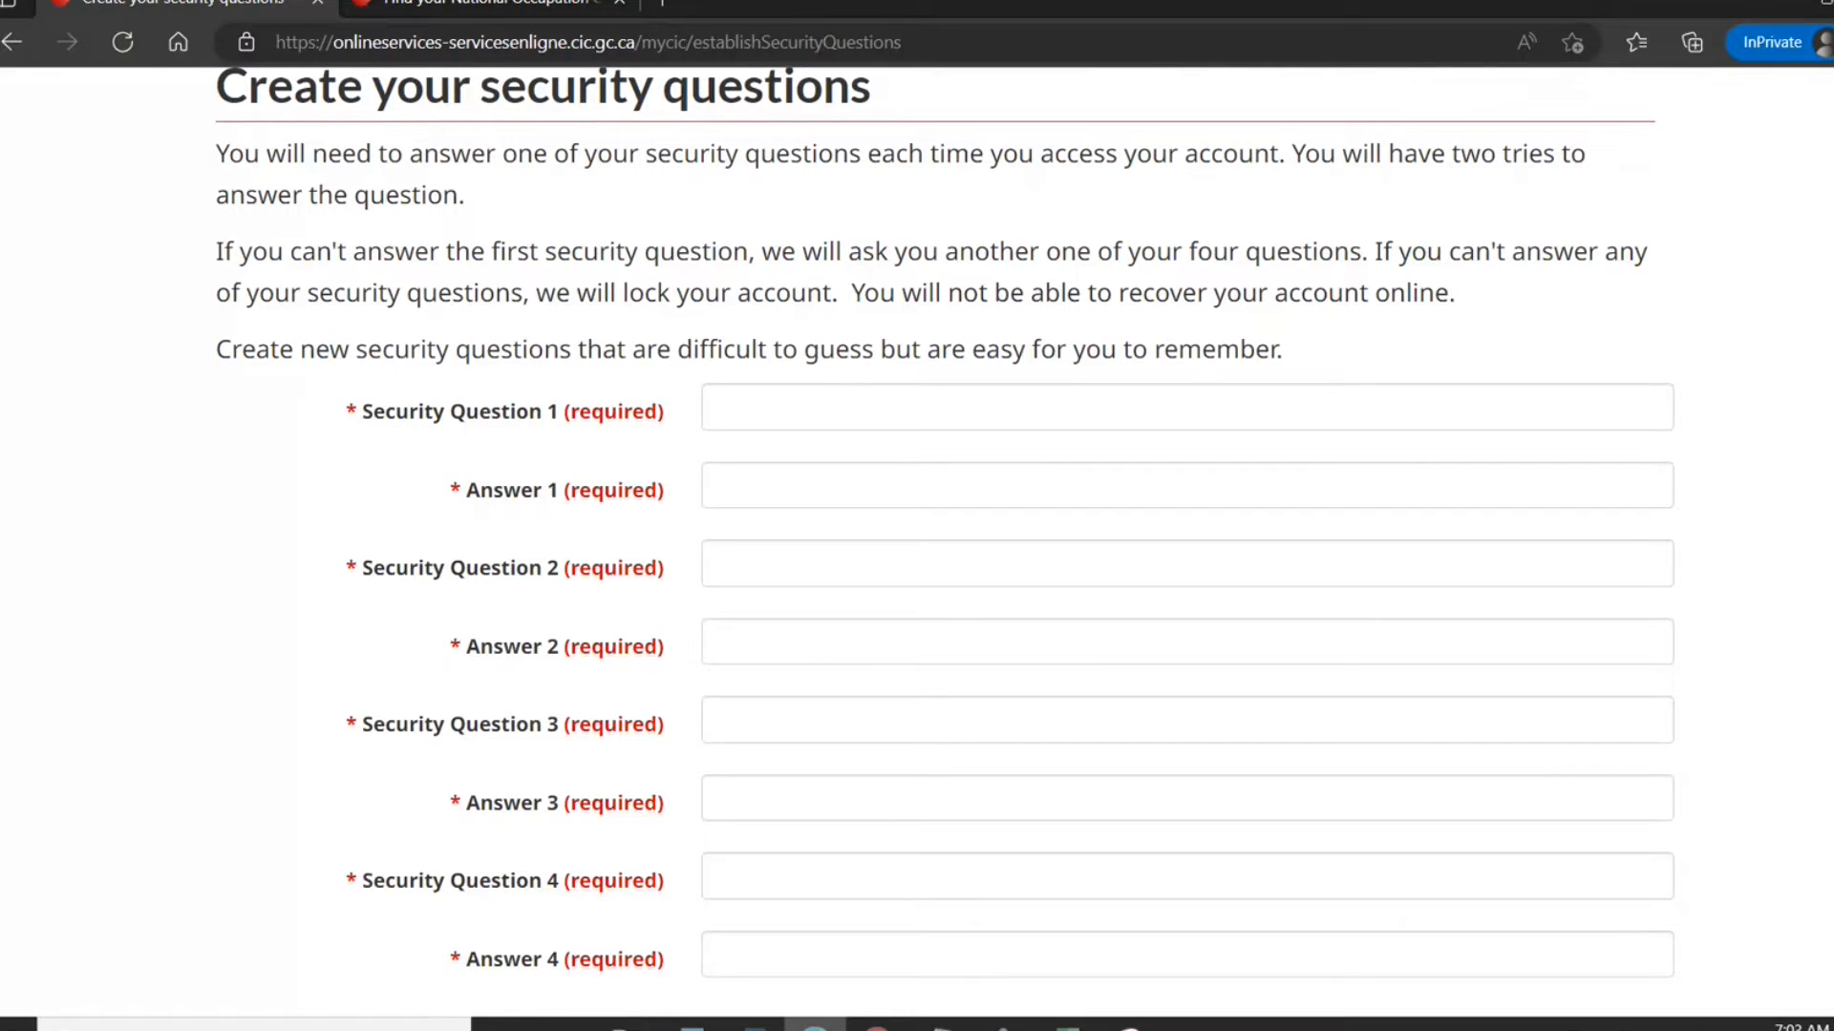
{"action": "scroll", "coordinate": [917, 534], "scroll_direction": "down", "scroll_amount": 4}
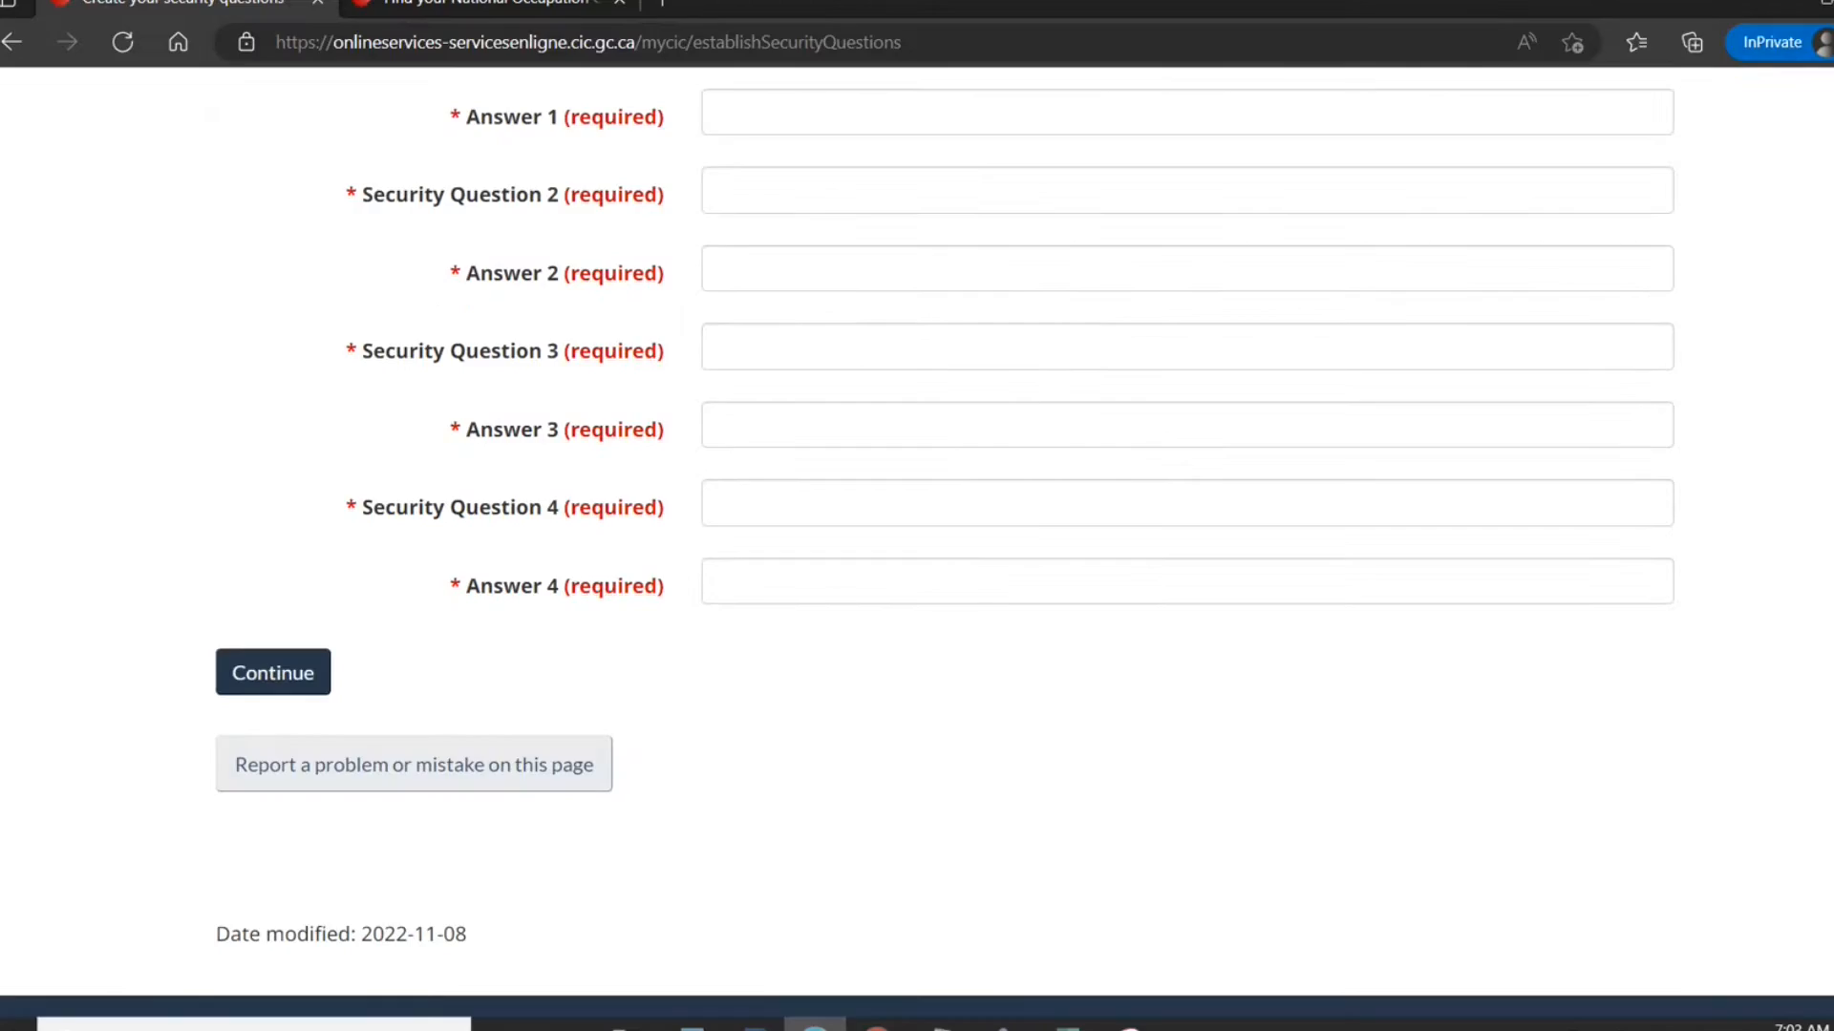
{"action": "scroll", "coordinate": [917, 534], "scroll_direction": "up", "scroll_amount": 2}
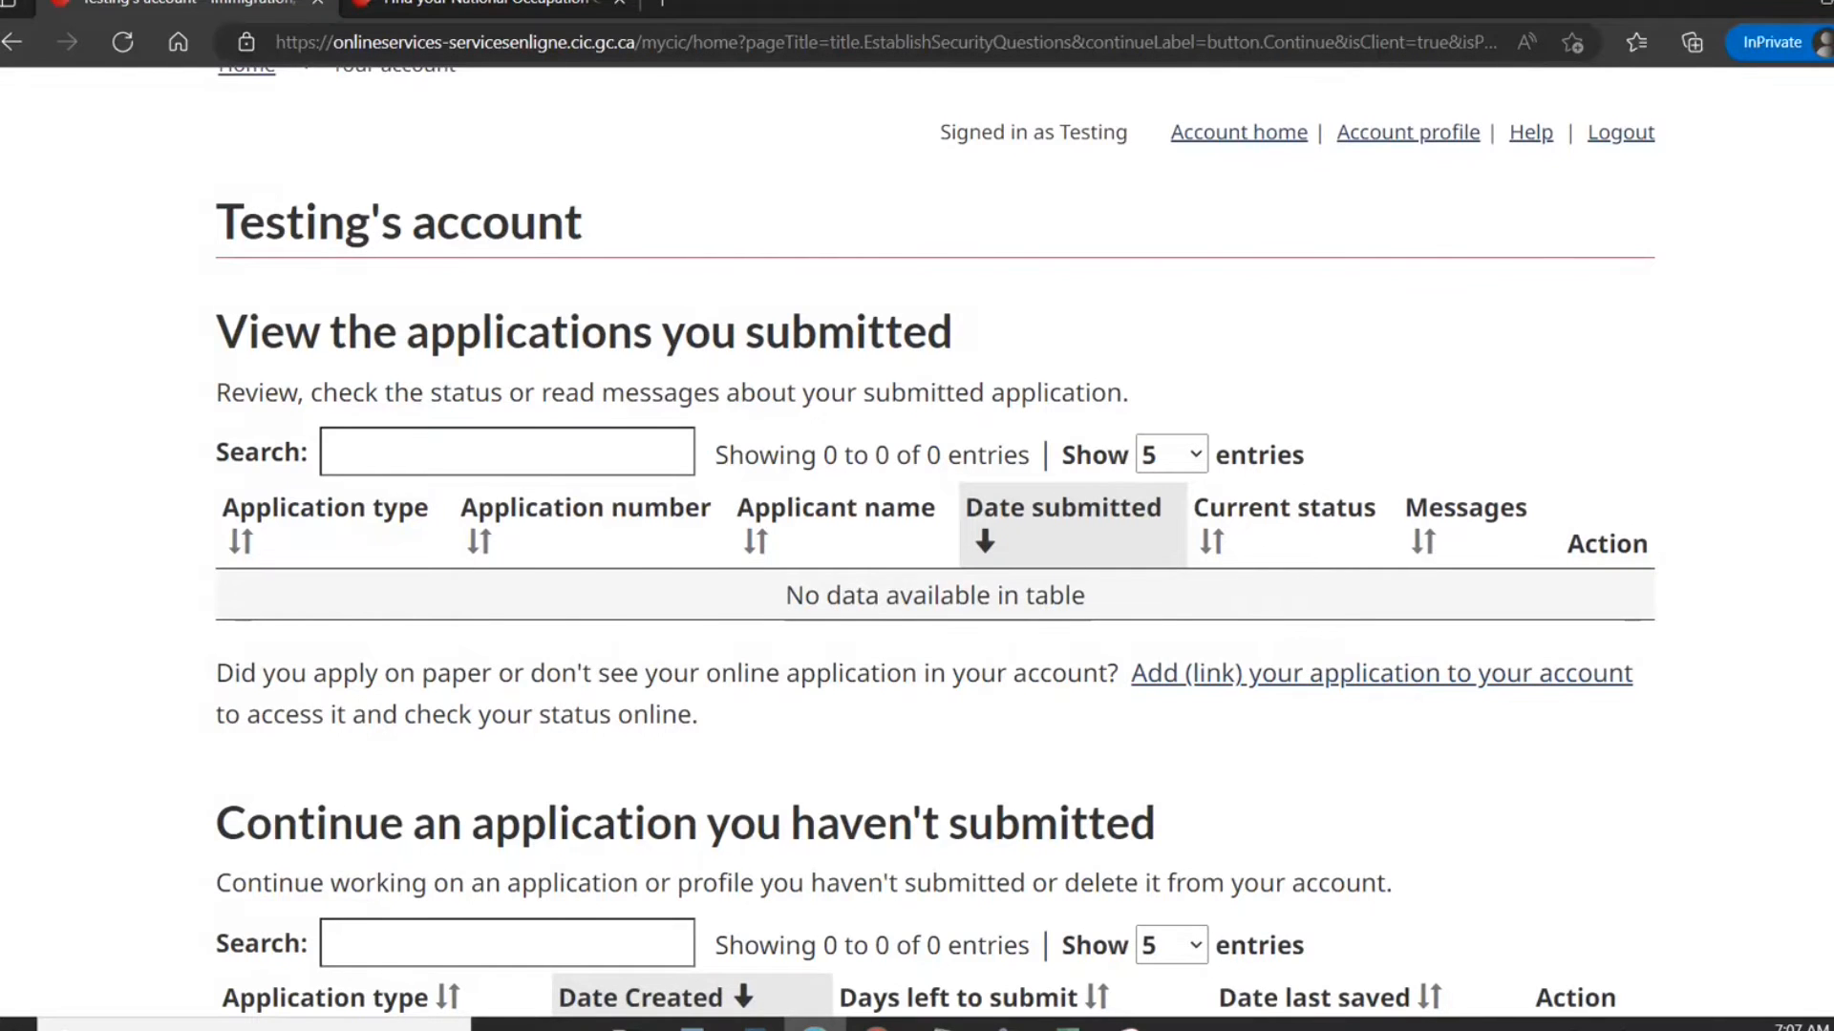
Step: Start an application to come to Canada by pasting in the personal reference code
{"action": "scroll", "coordinate": [916, 535], "scroll_direction": "down", "scroll_amount": 8}
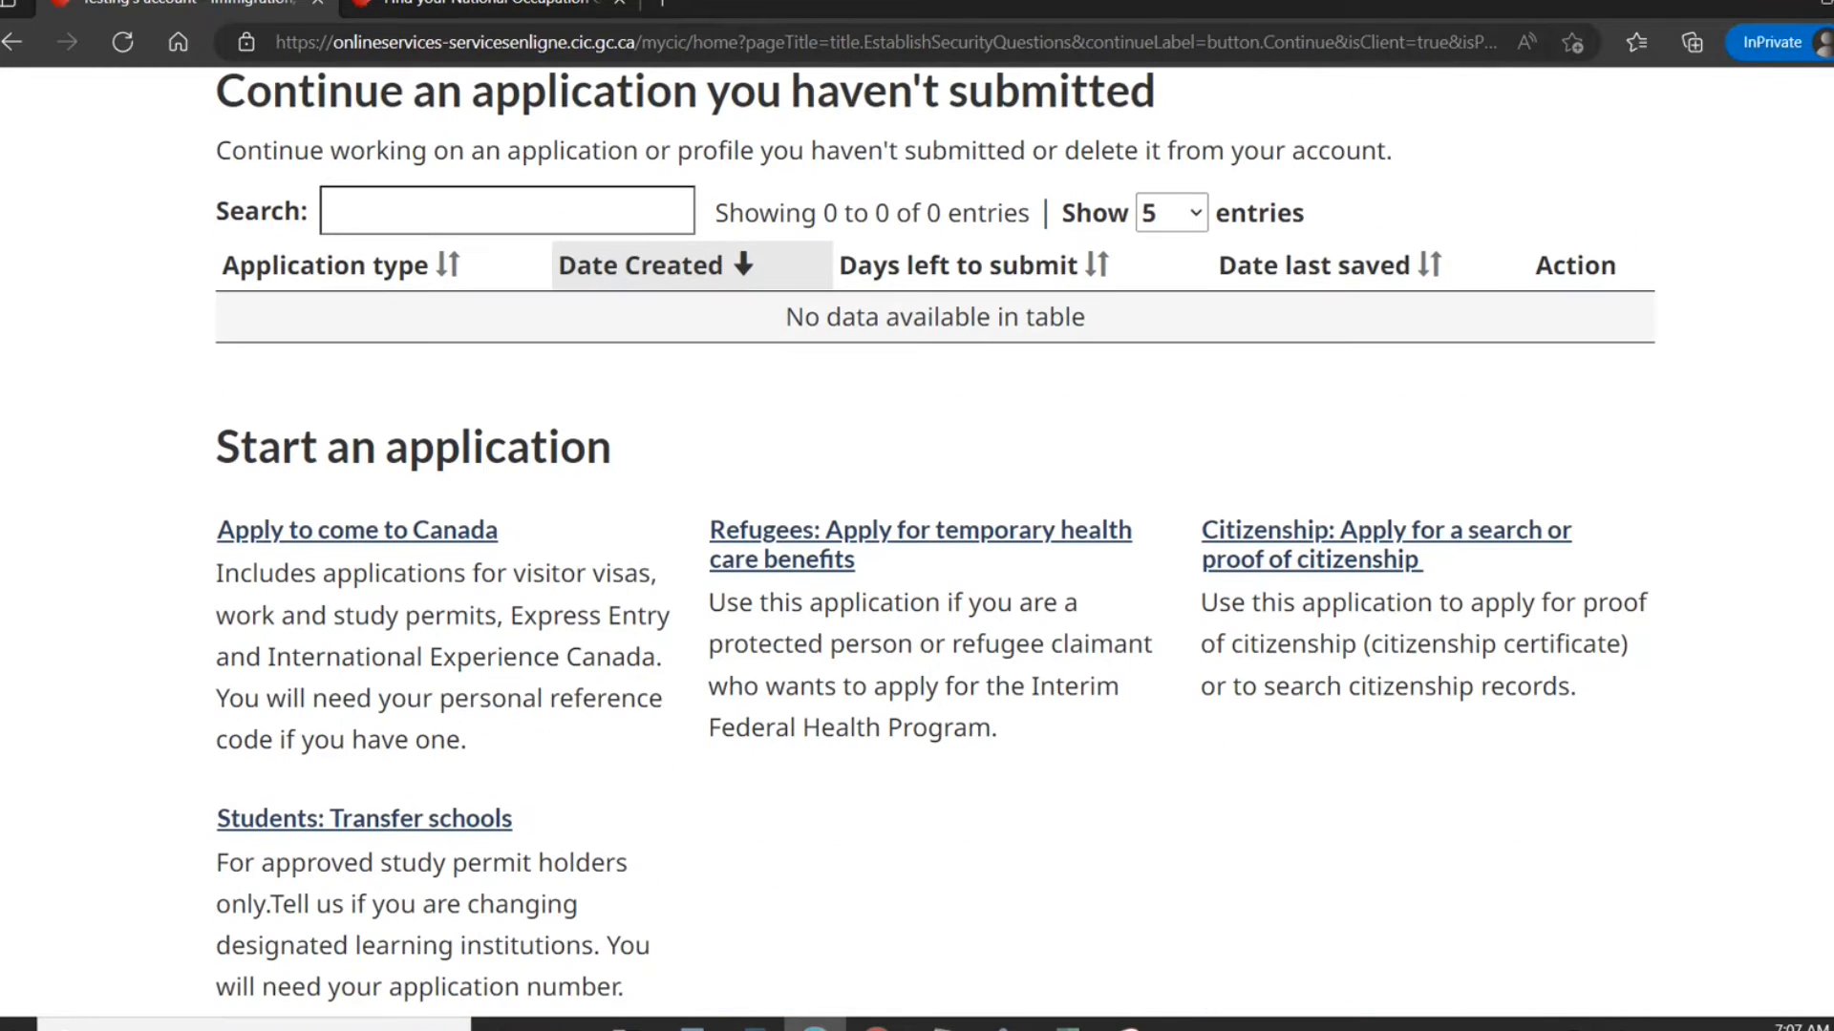
{"action": "left_click", "coordinate": [376, 542]}
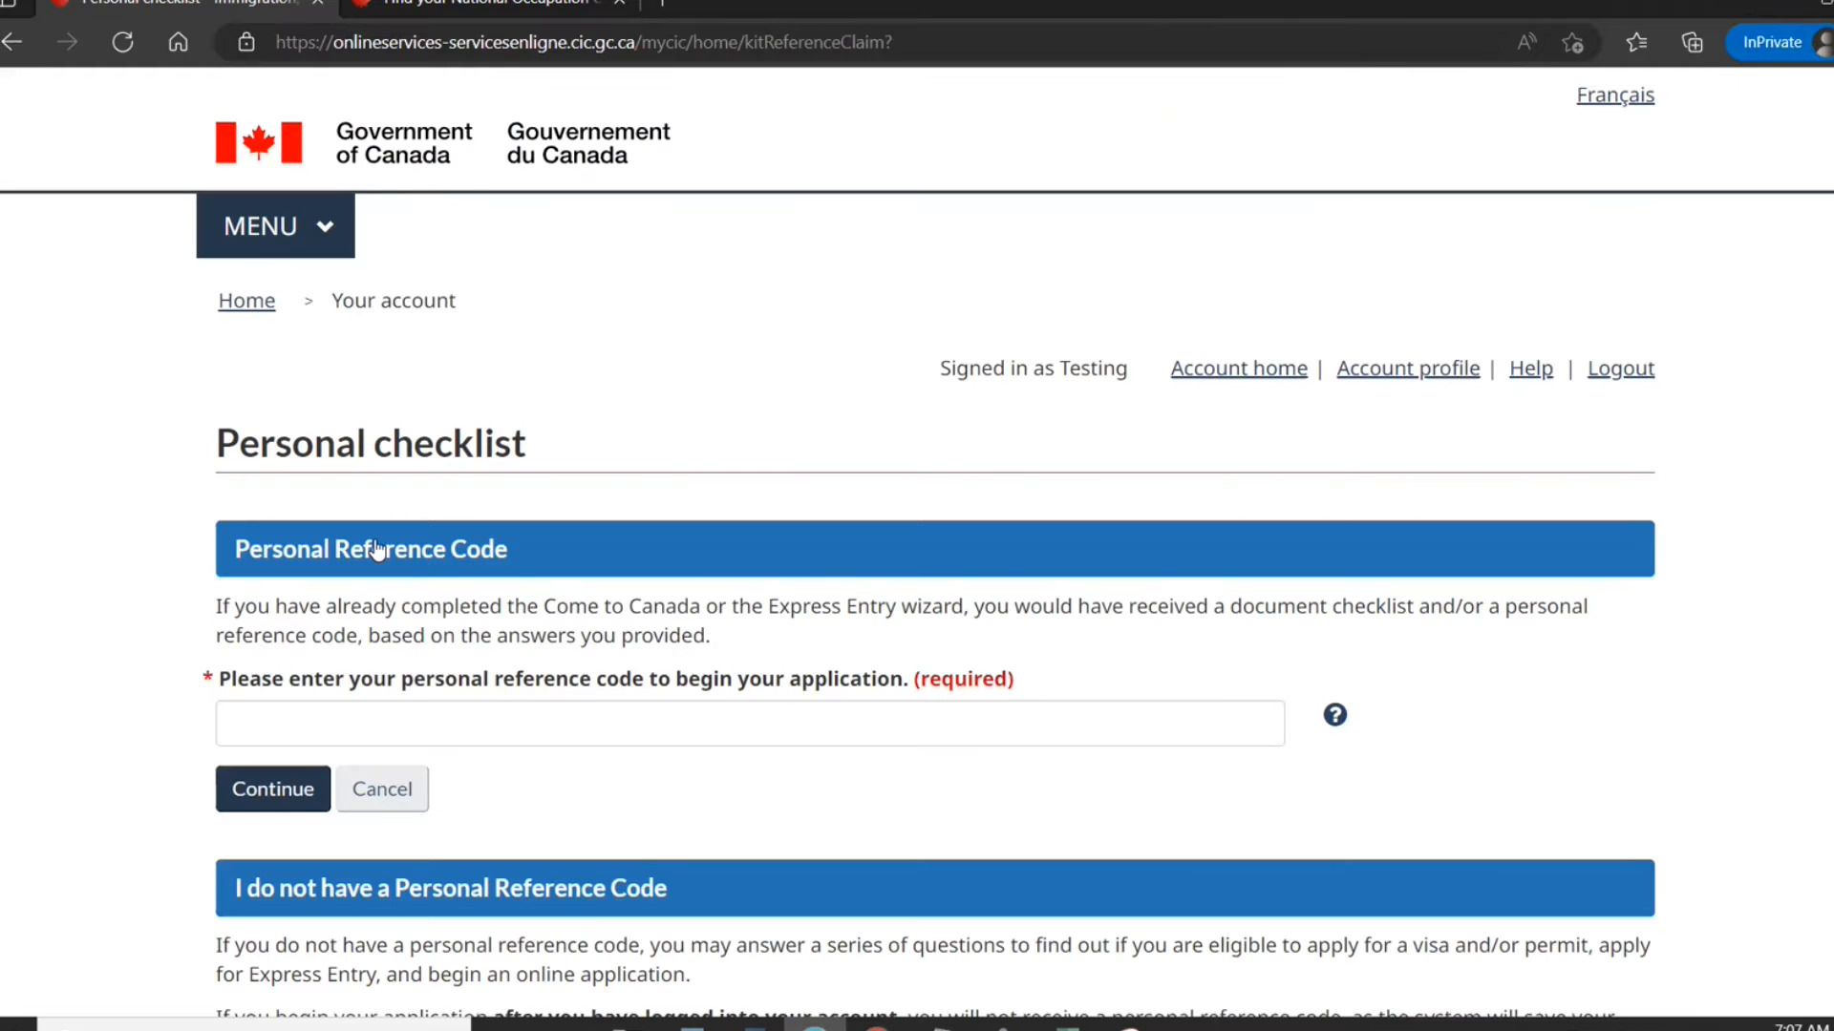
{"action": "left_click", "coordinate": [331, 723]}
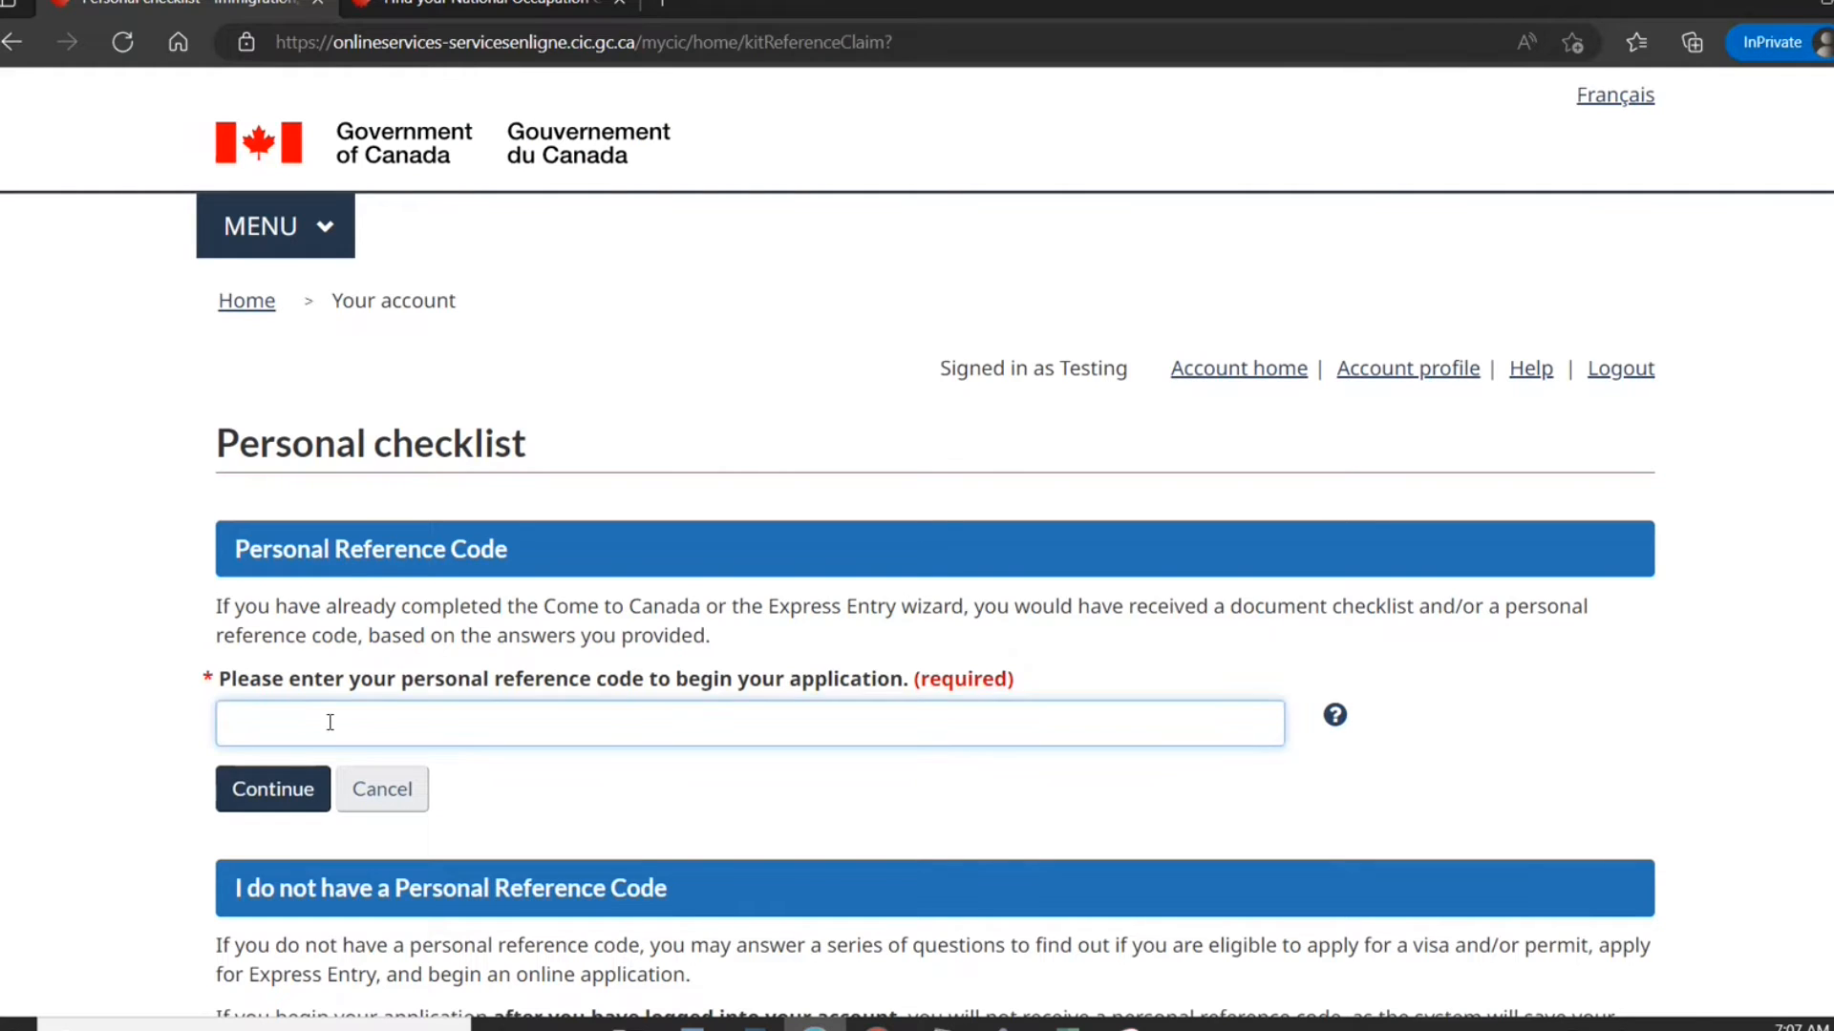
{"action": "key", "text": "ctrl+v"}
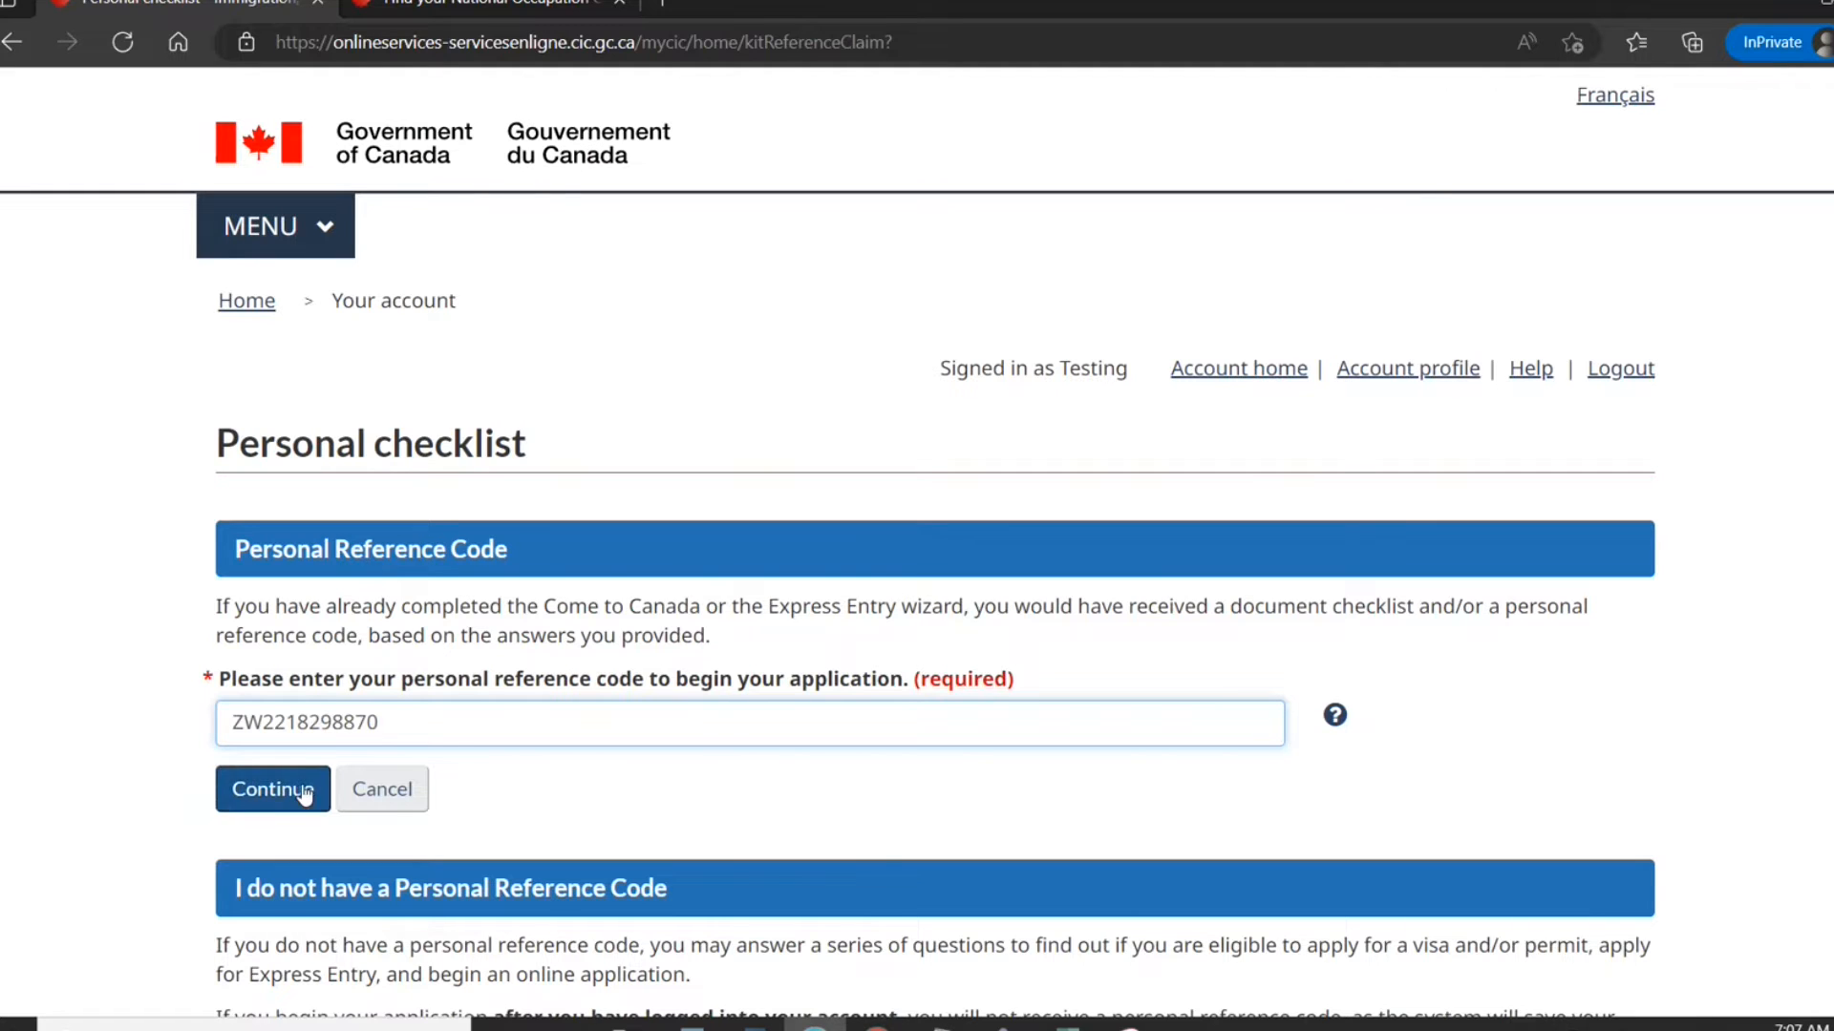
{"action": "left_click", "coordinate": [283, 800]}
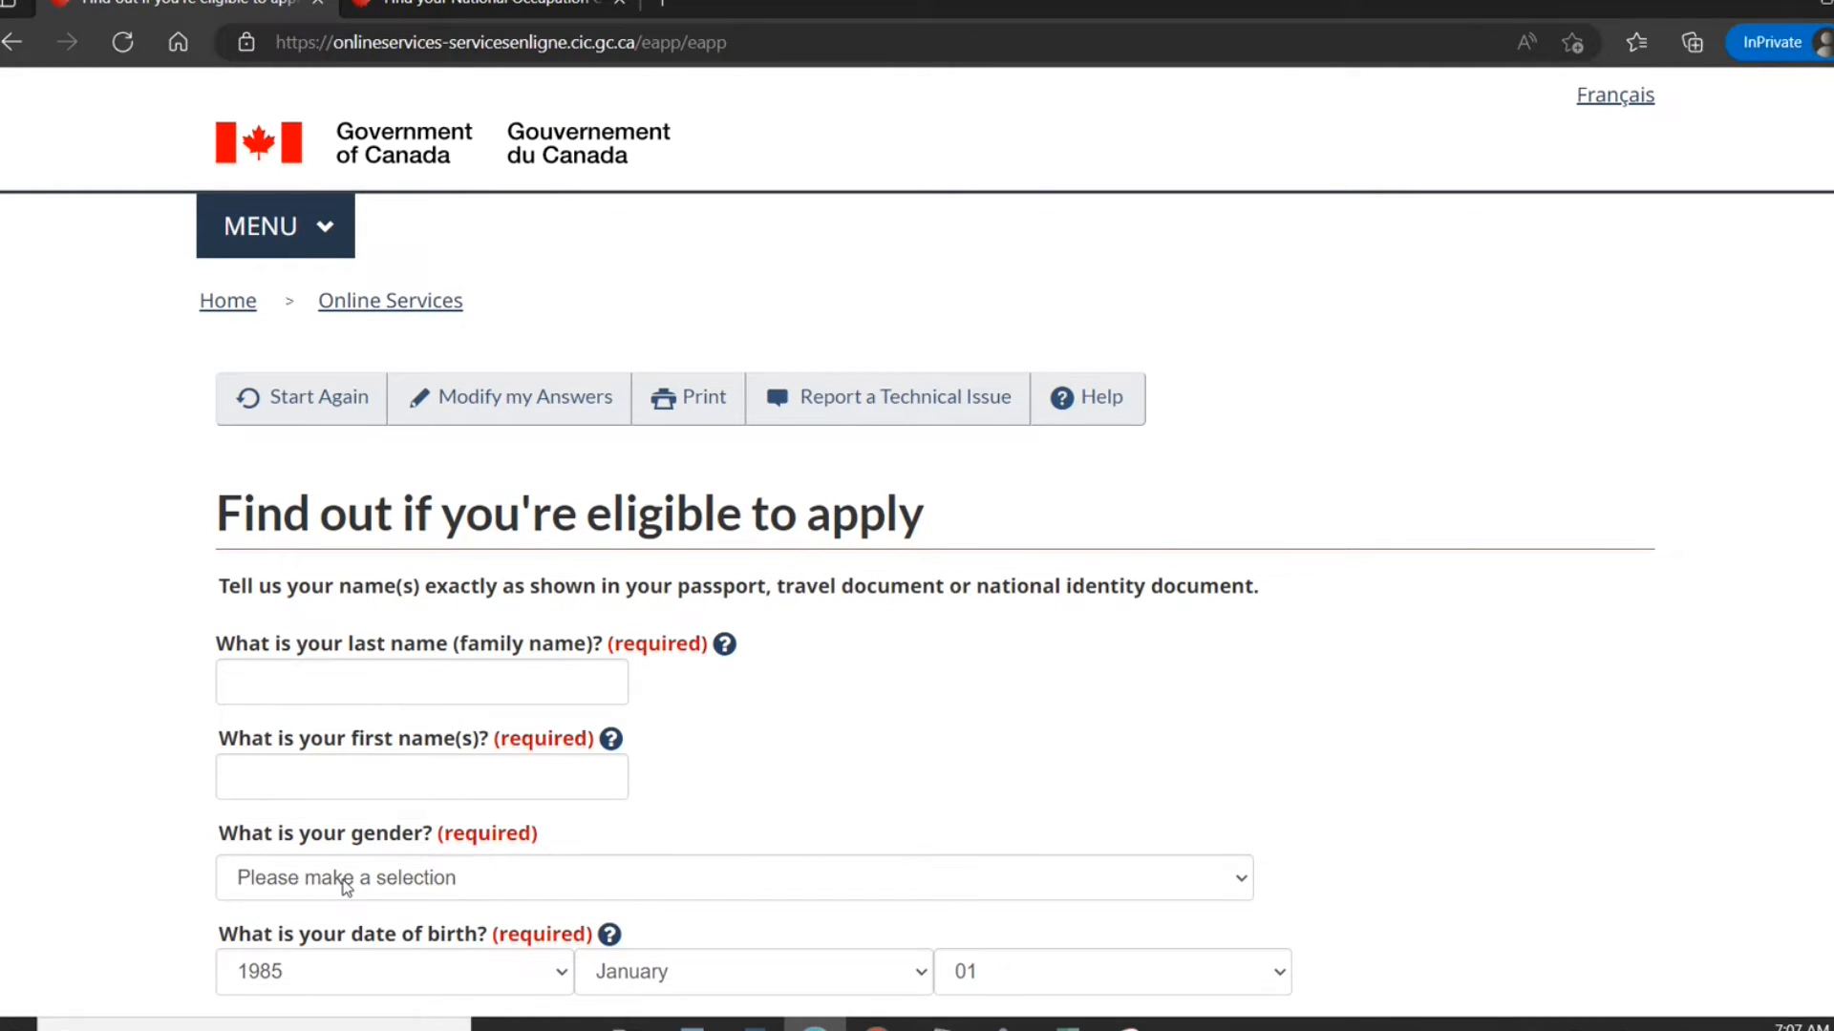
Step: Enter the applicant's last and first names and select Male as gender
{"action": "scroll", "coordinate": [777, 564], "scroll_direction": "down", "scroll_amount": 5}
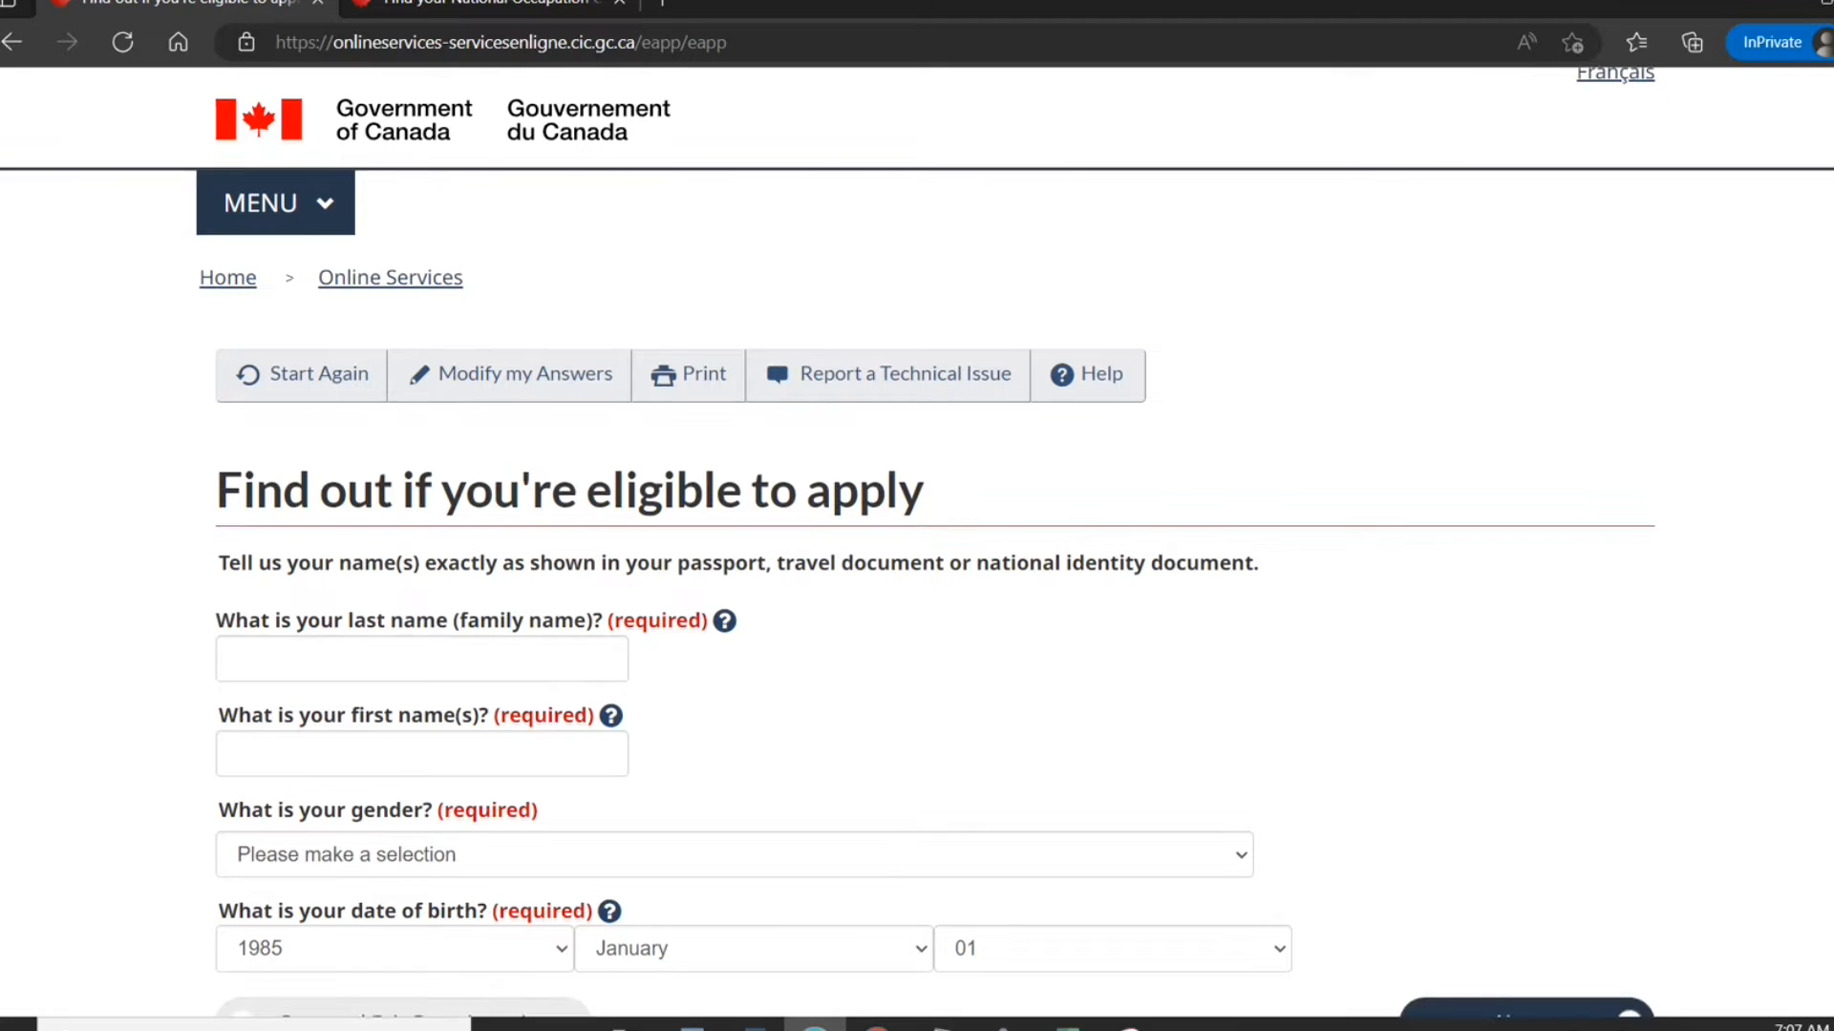
{"action": "scroll", "coordinate": [777, 564], "scroll_direction": "up", "scroll_amount": 4}
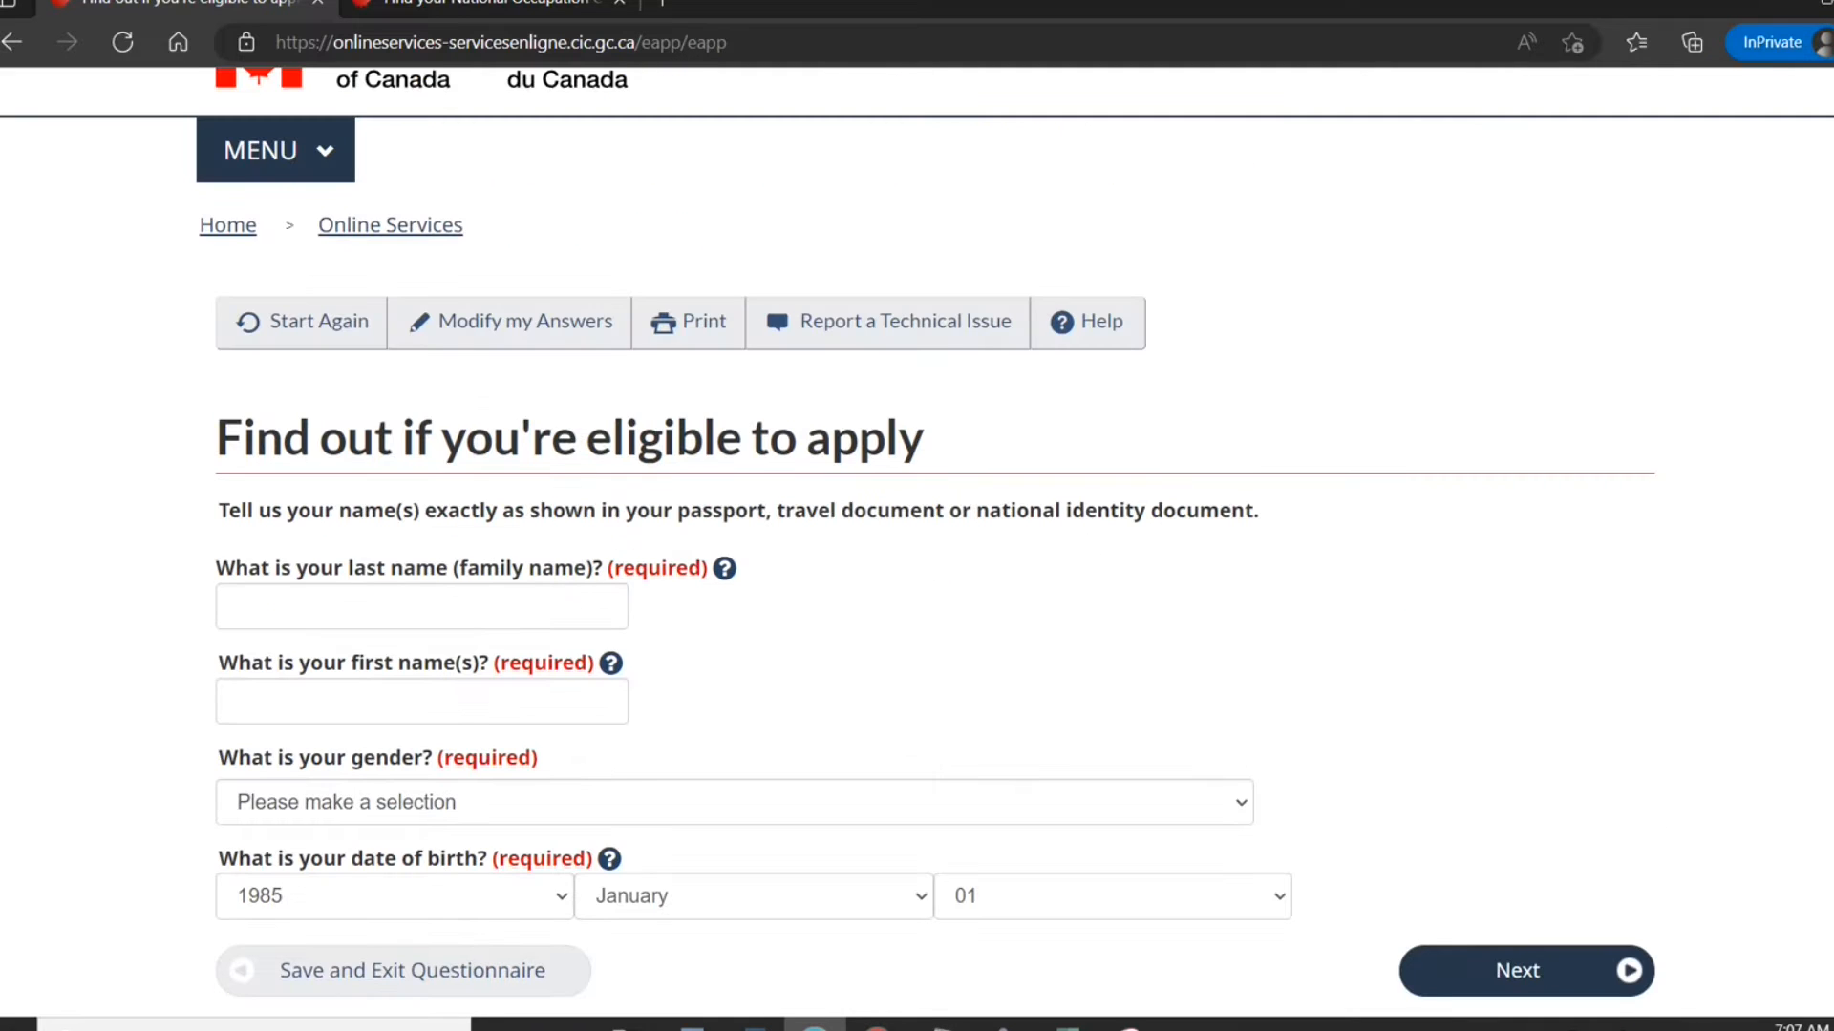
{"action": "left_click", "coordinate": [519, 592]}
{"action": "type", "text": "Smith"}
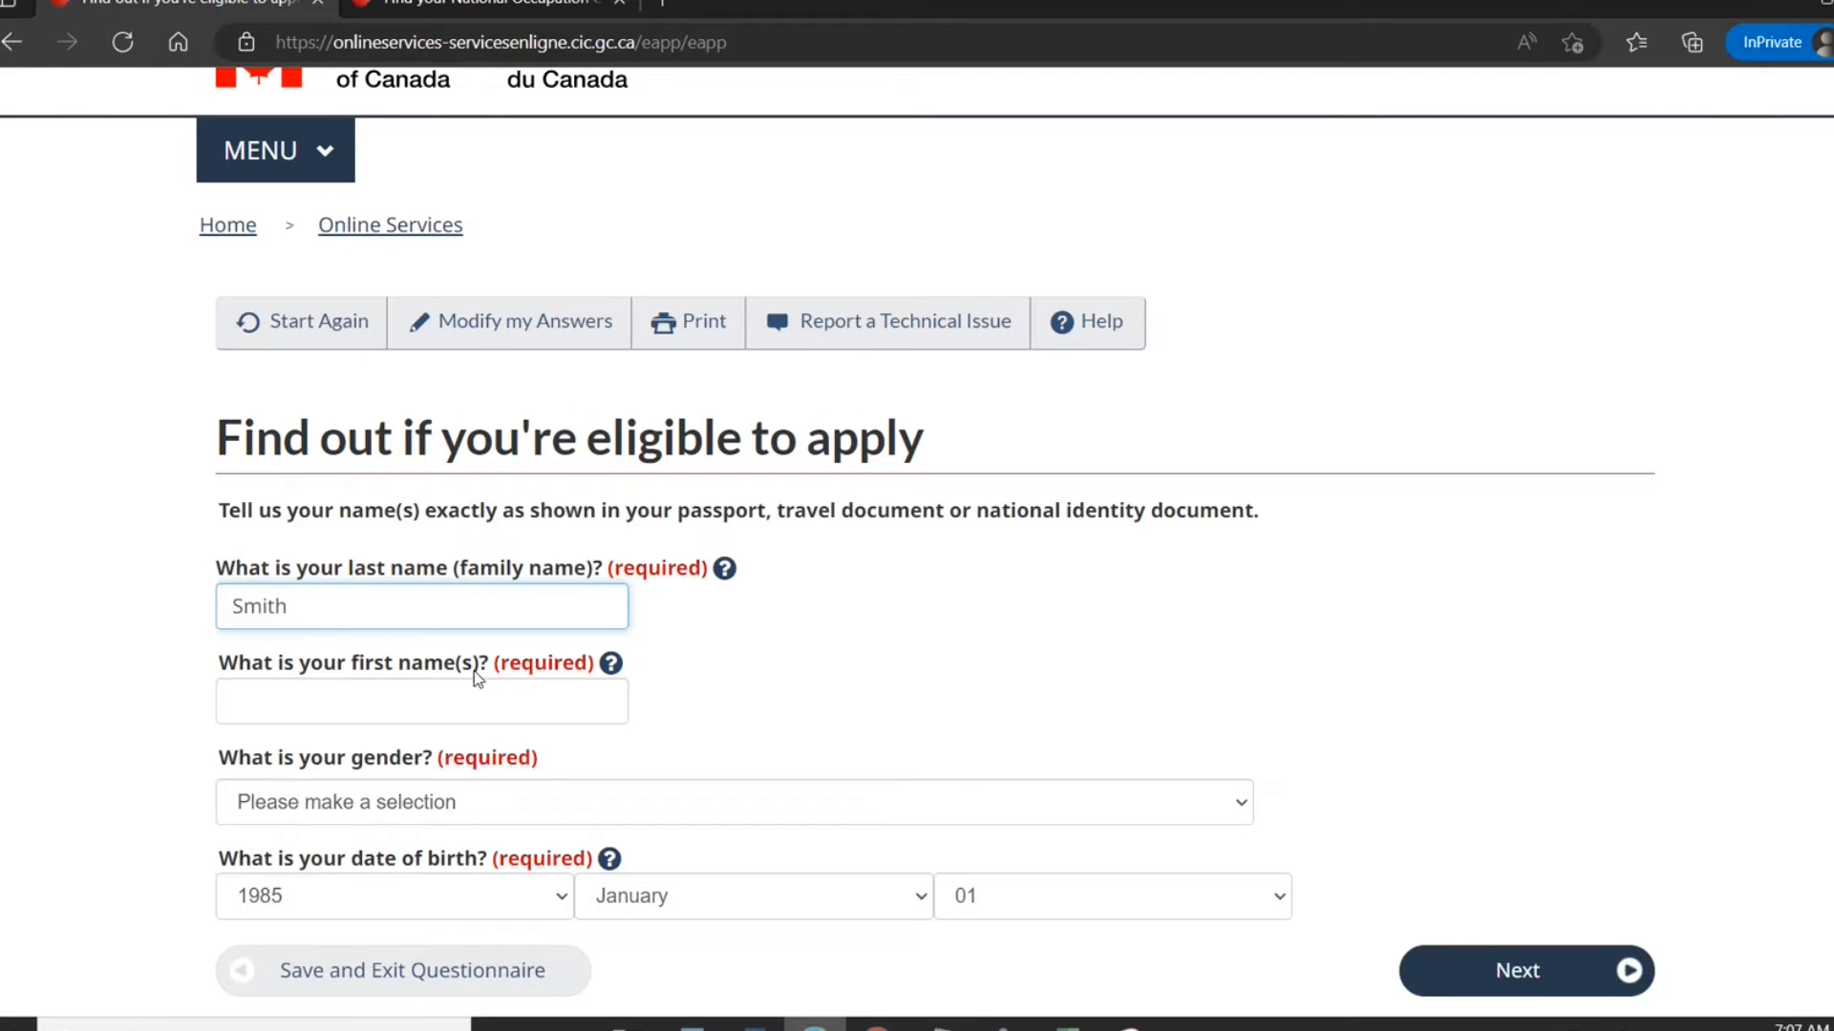
{"action": "left_click", "coordinate": [466, 702]}
{"action": "type", "text": "John"}
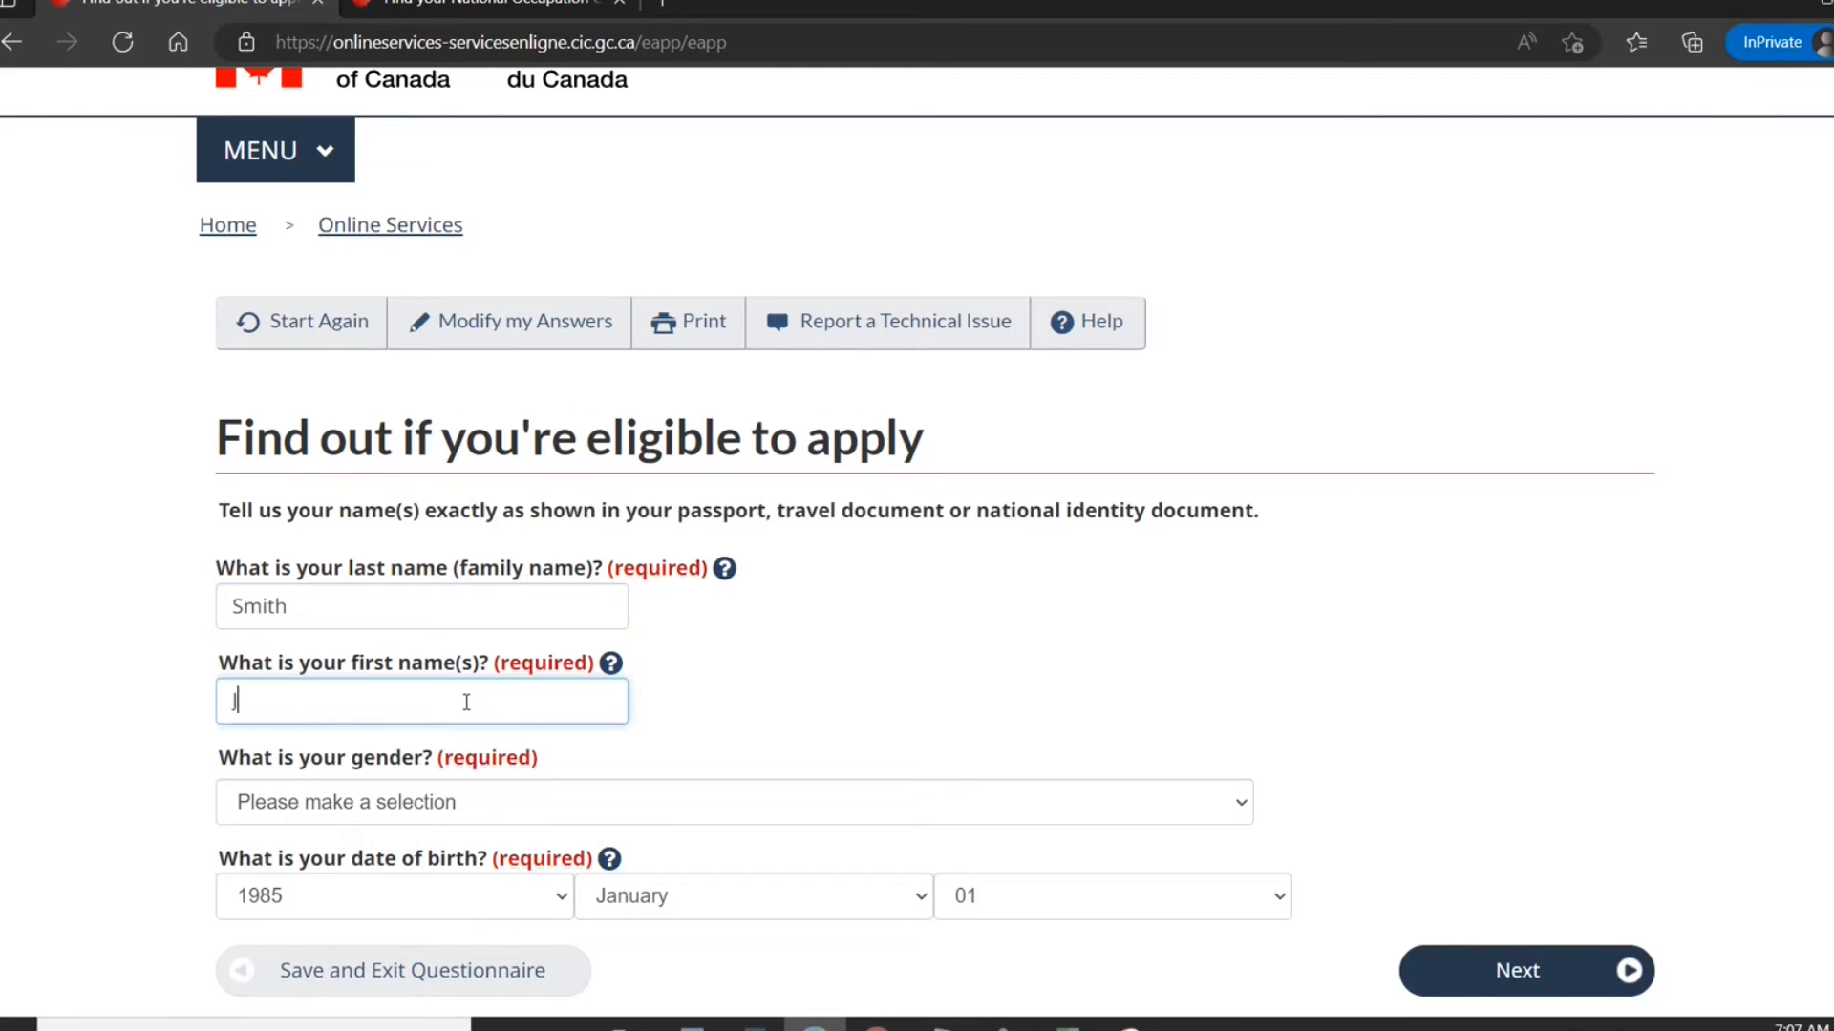
{"action": "left_click", "coordinate": [485, 804]}
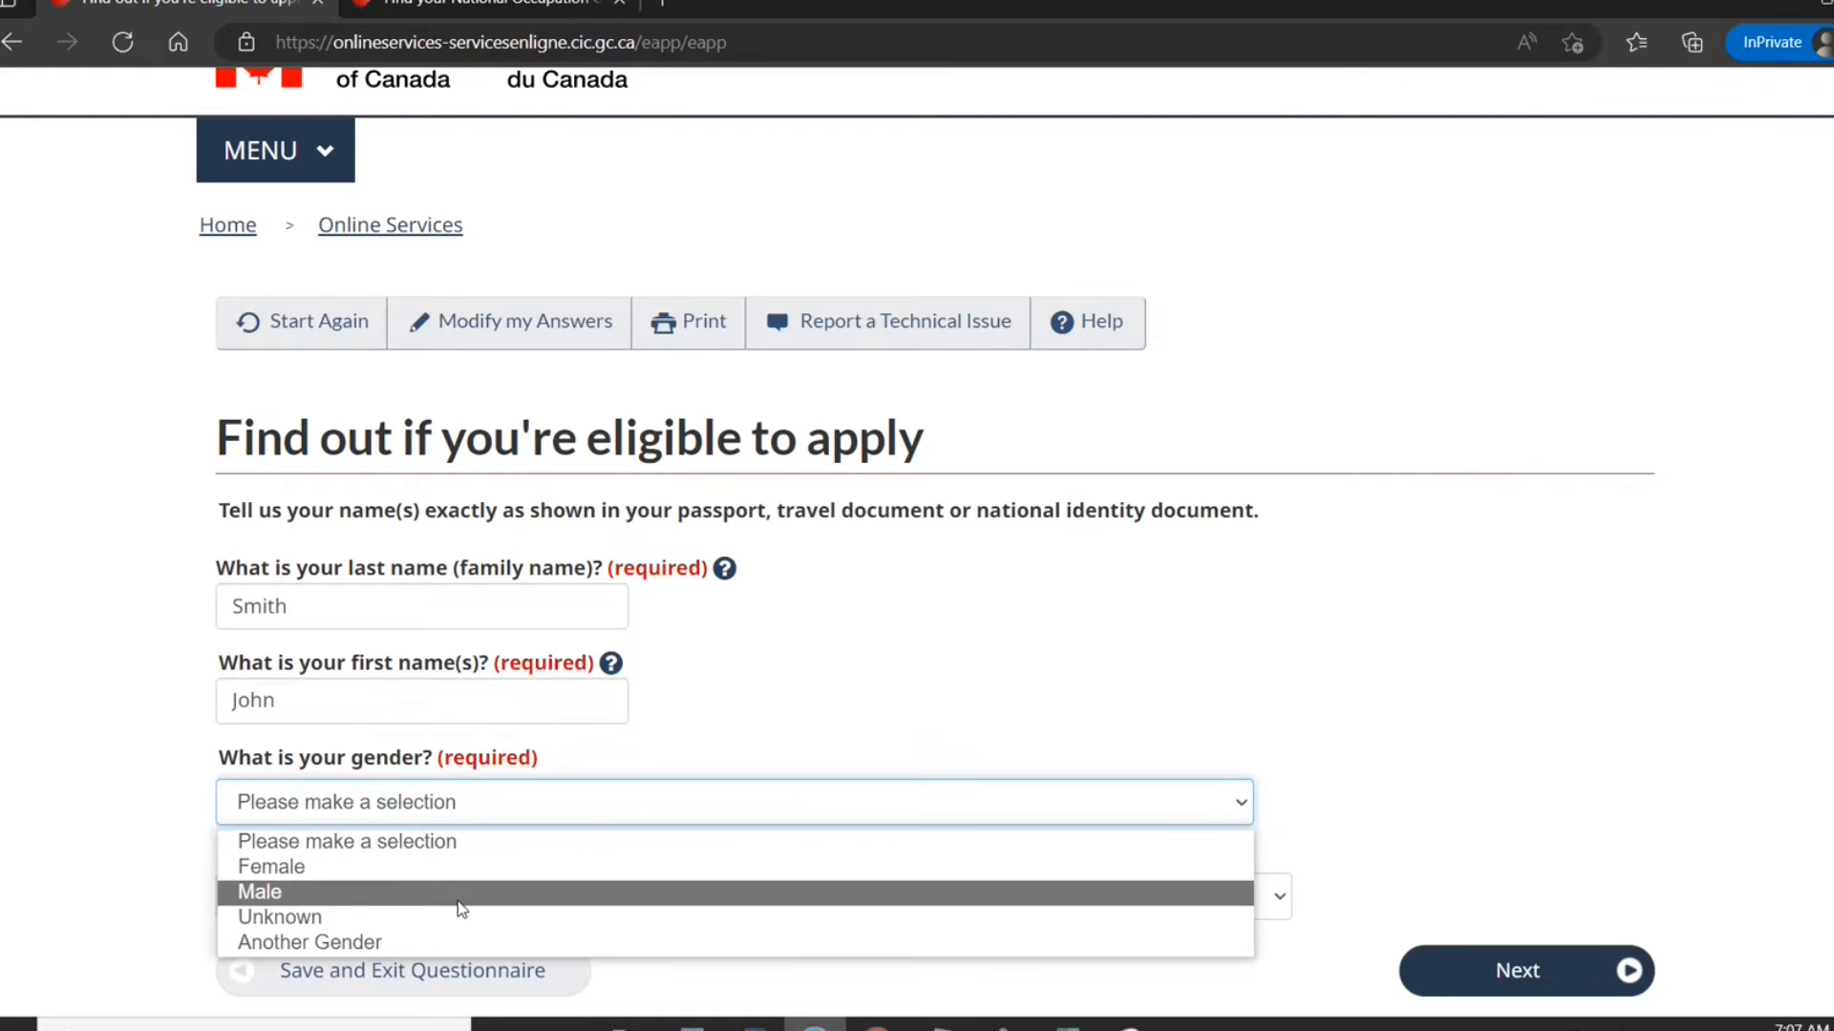
{"action": "left_click", "coordinate": [457, 894]}
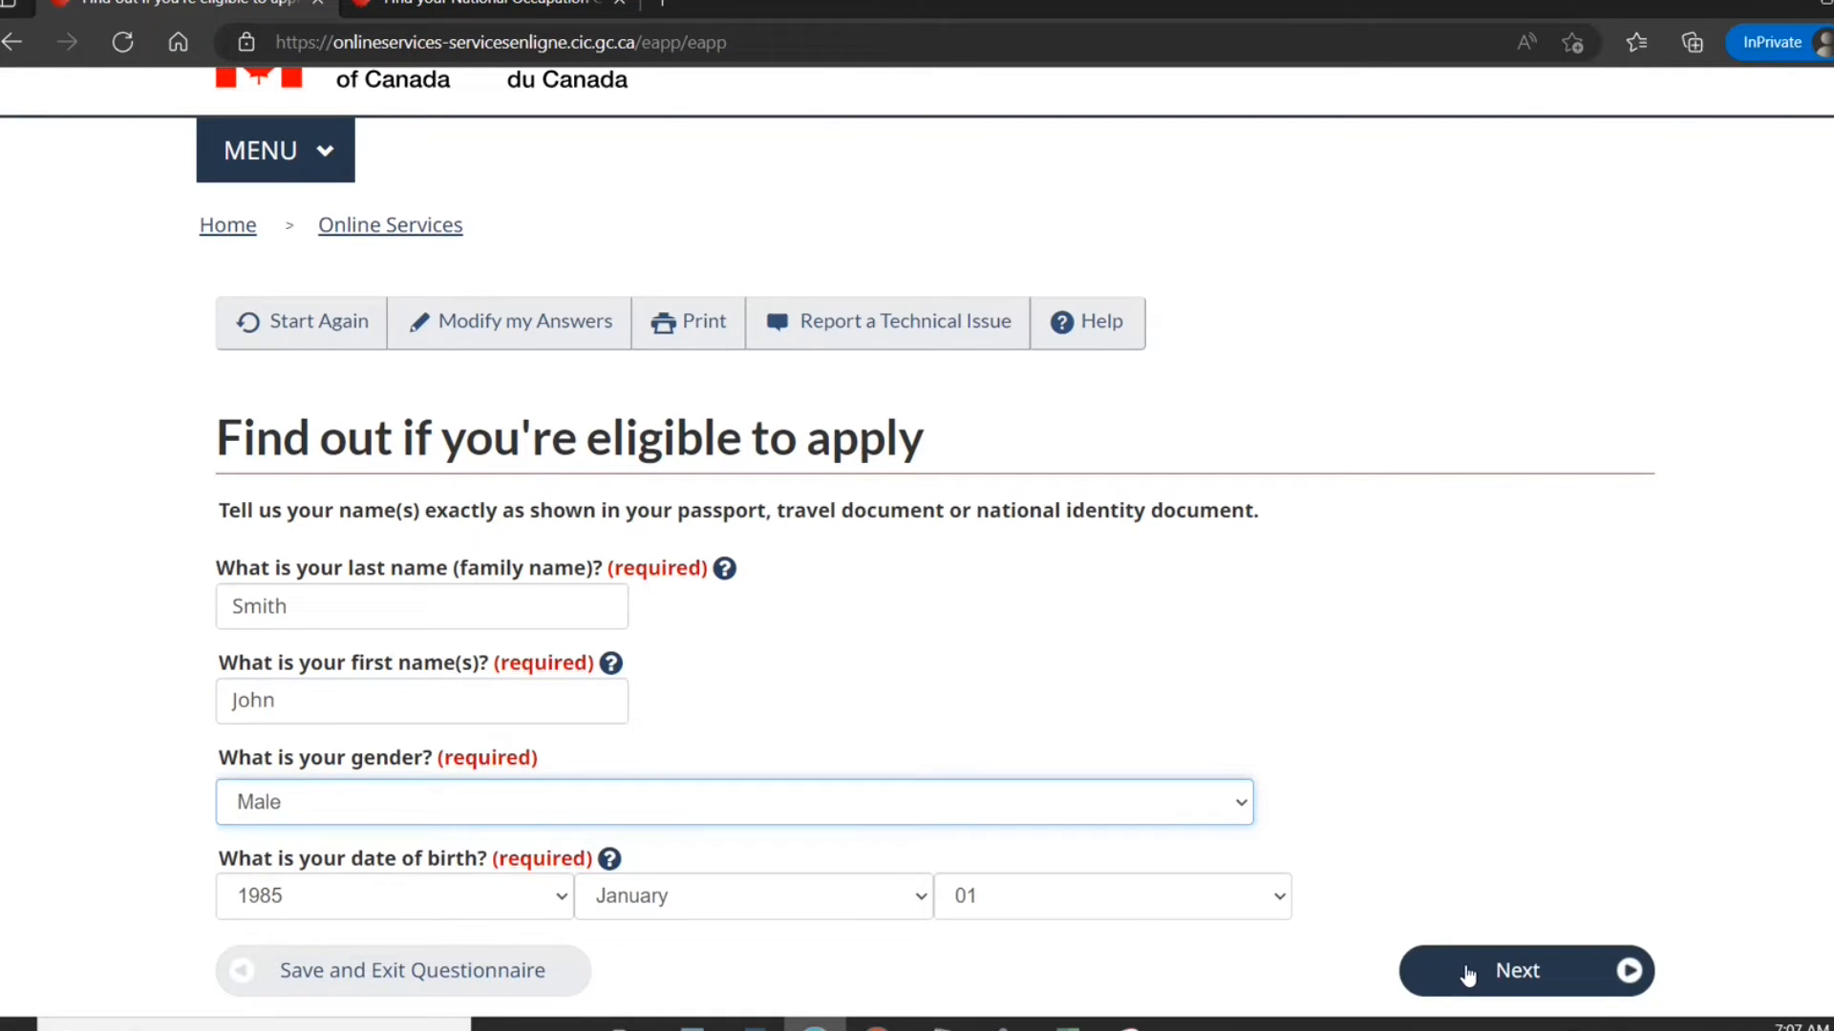
Step: Set marital status to Never Married/Single and continue to the profile checklist
{"action": "left_click", "coordinate": [1467, 974]}
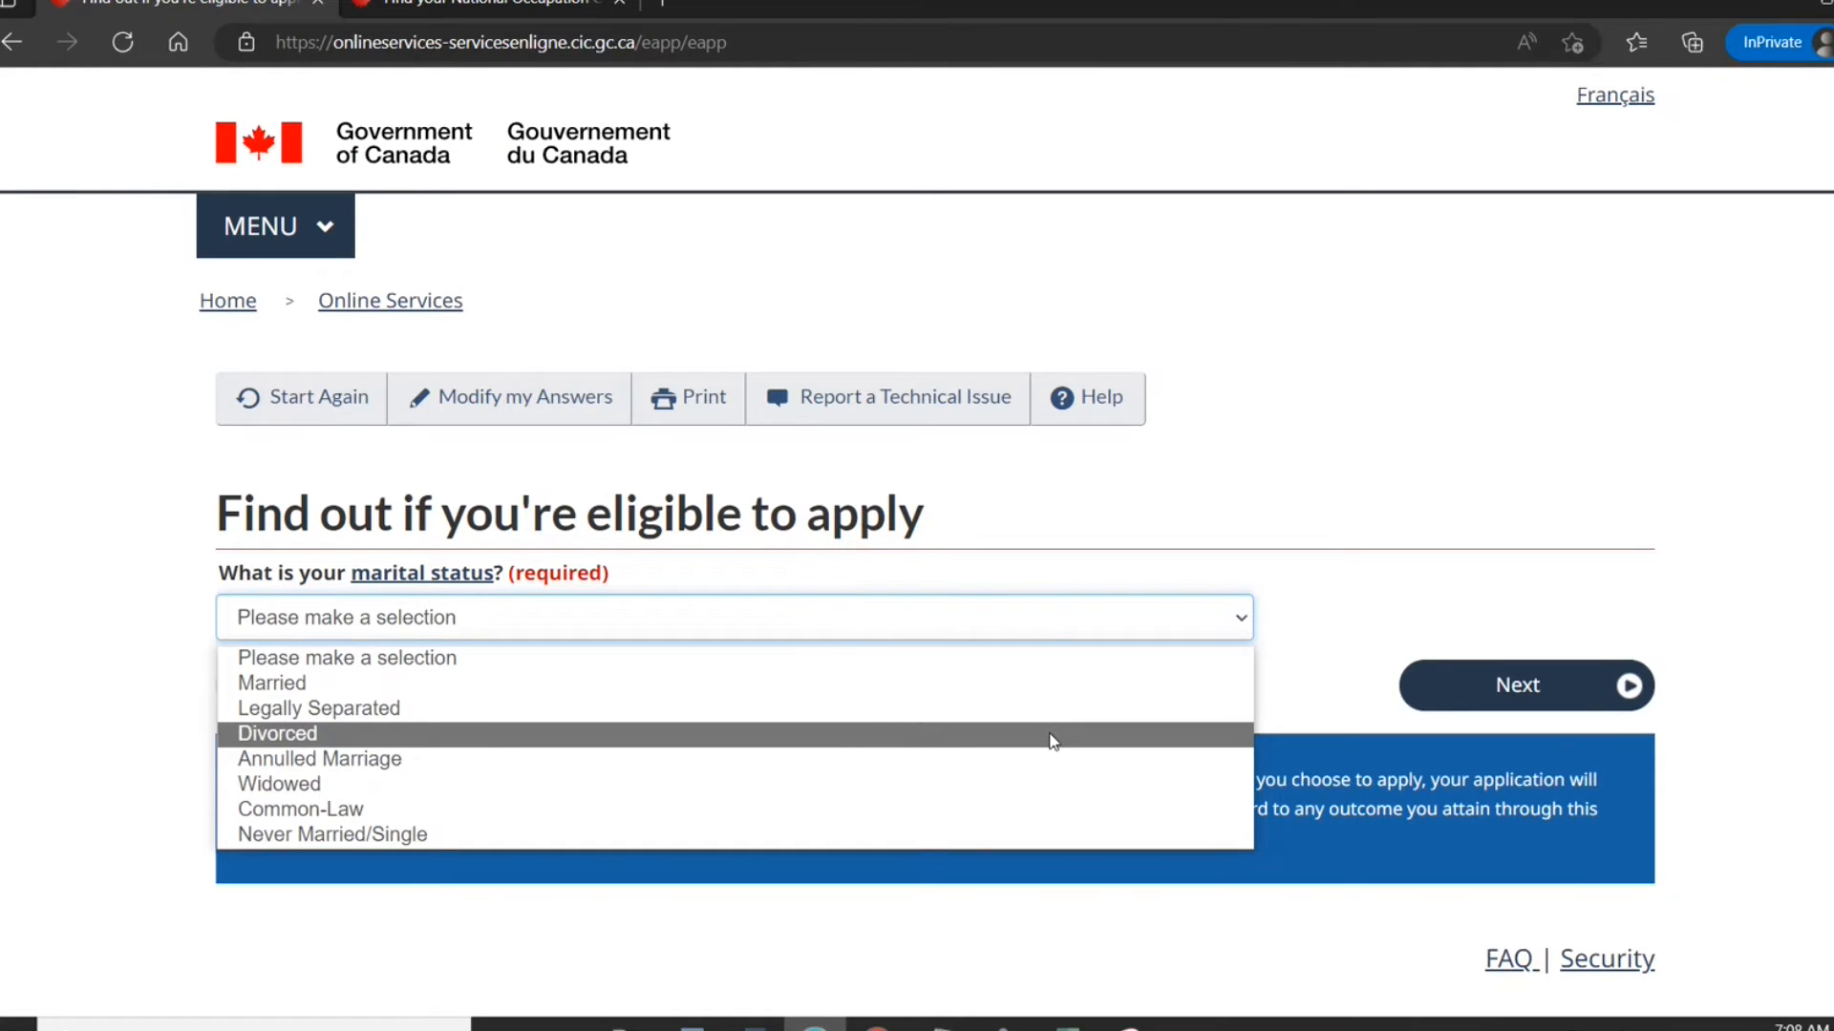
{"action": "left_click", "coordinate": [1056, 835]}
{"action": "left_click", "coordinate": [1531, 700]}
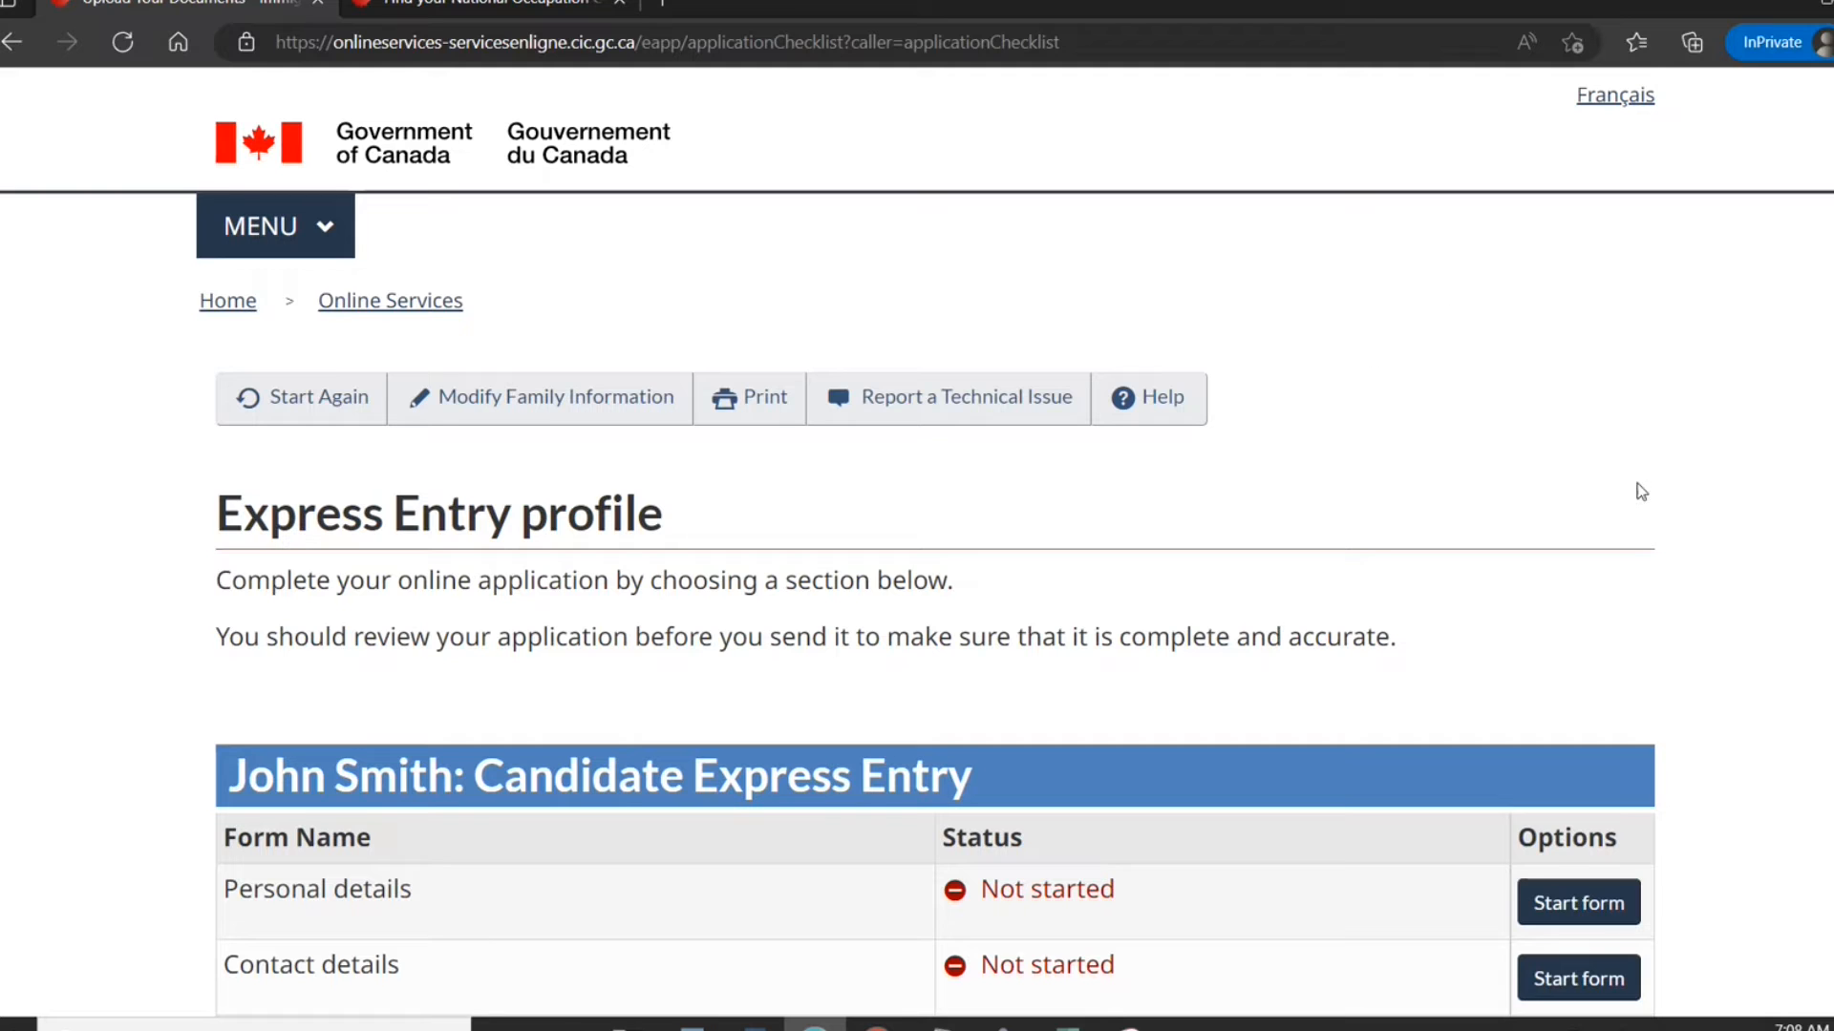
Step: Start the Personal details form from the Express Entry profile checklist
{"action": "scroll", "coordinate": [936, 542], "scroll_direction": "down", "scroll_amount": 6}
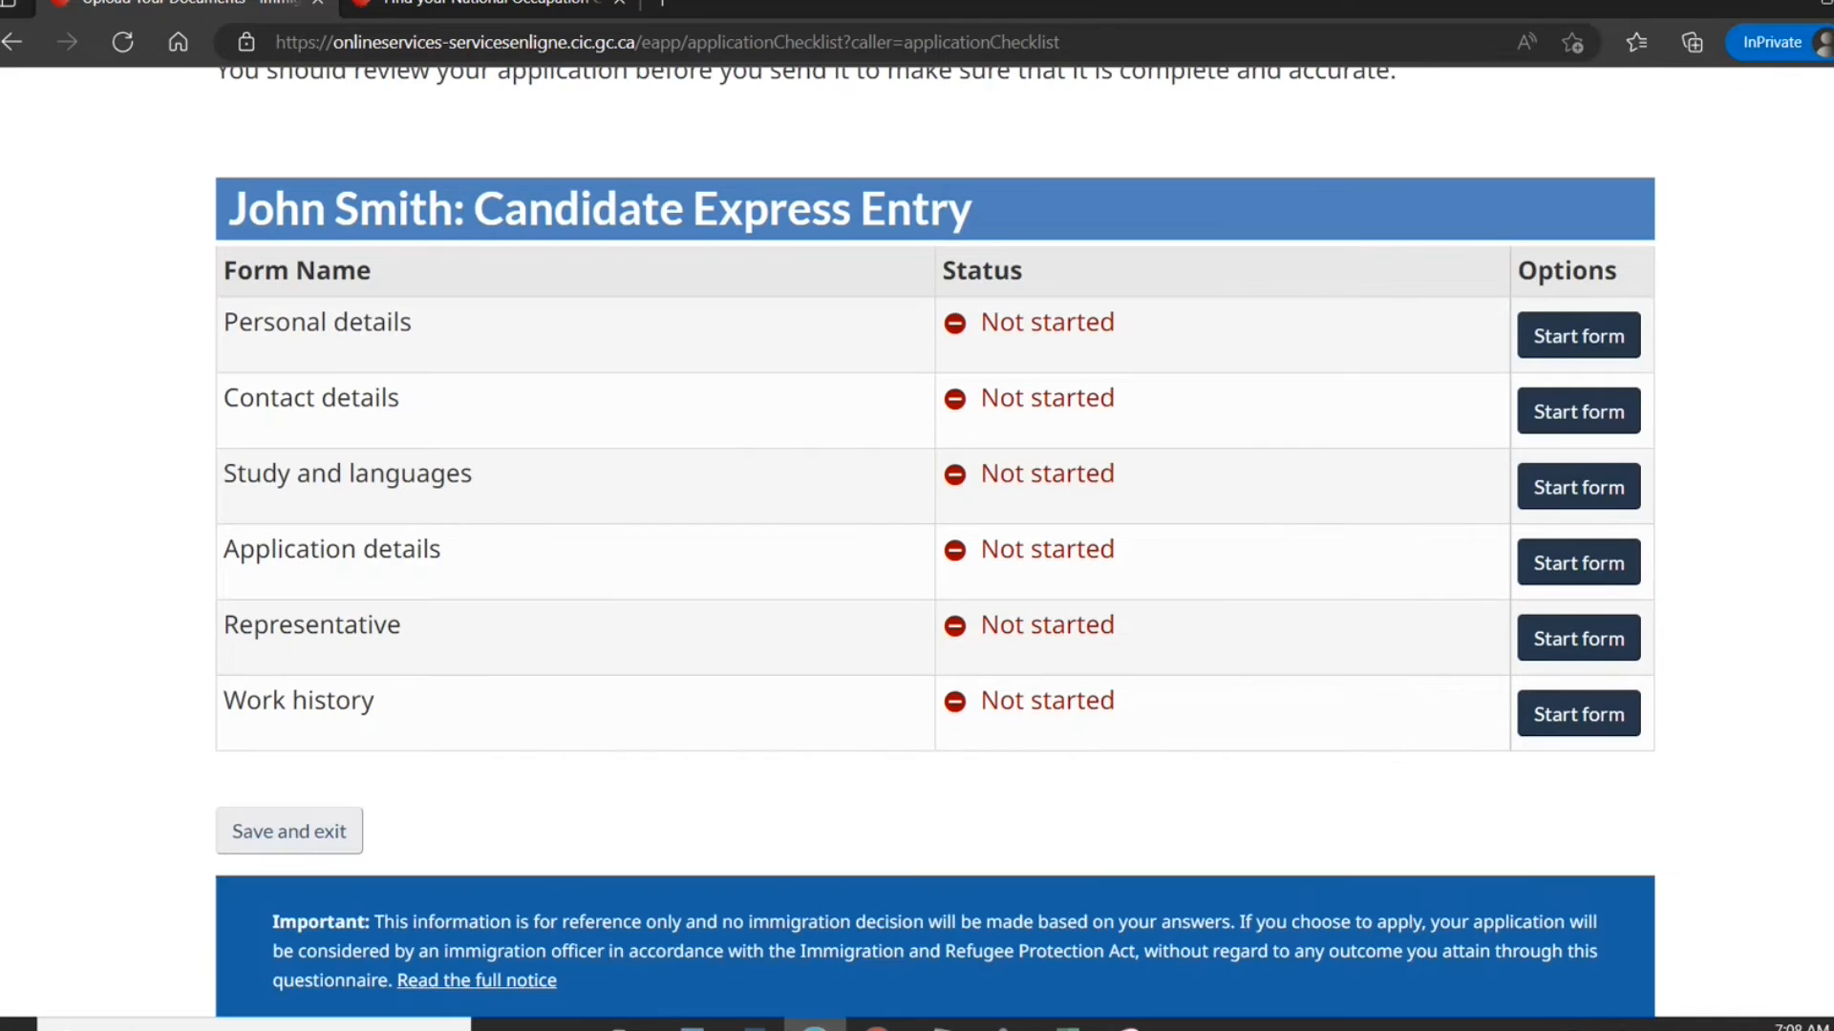
{"action": "scroll", "coordinate": [936, 542], "scroll_direction": "up", "scroll_amount": 2}
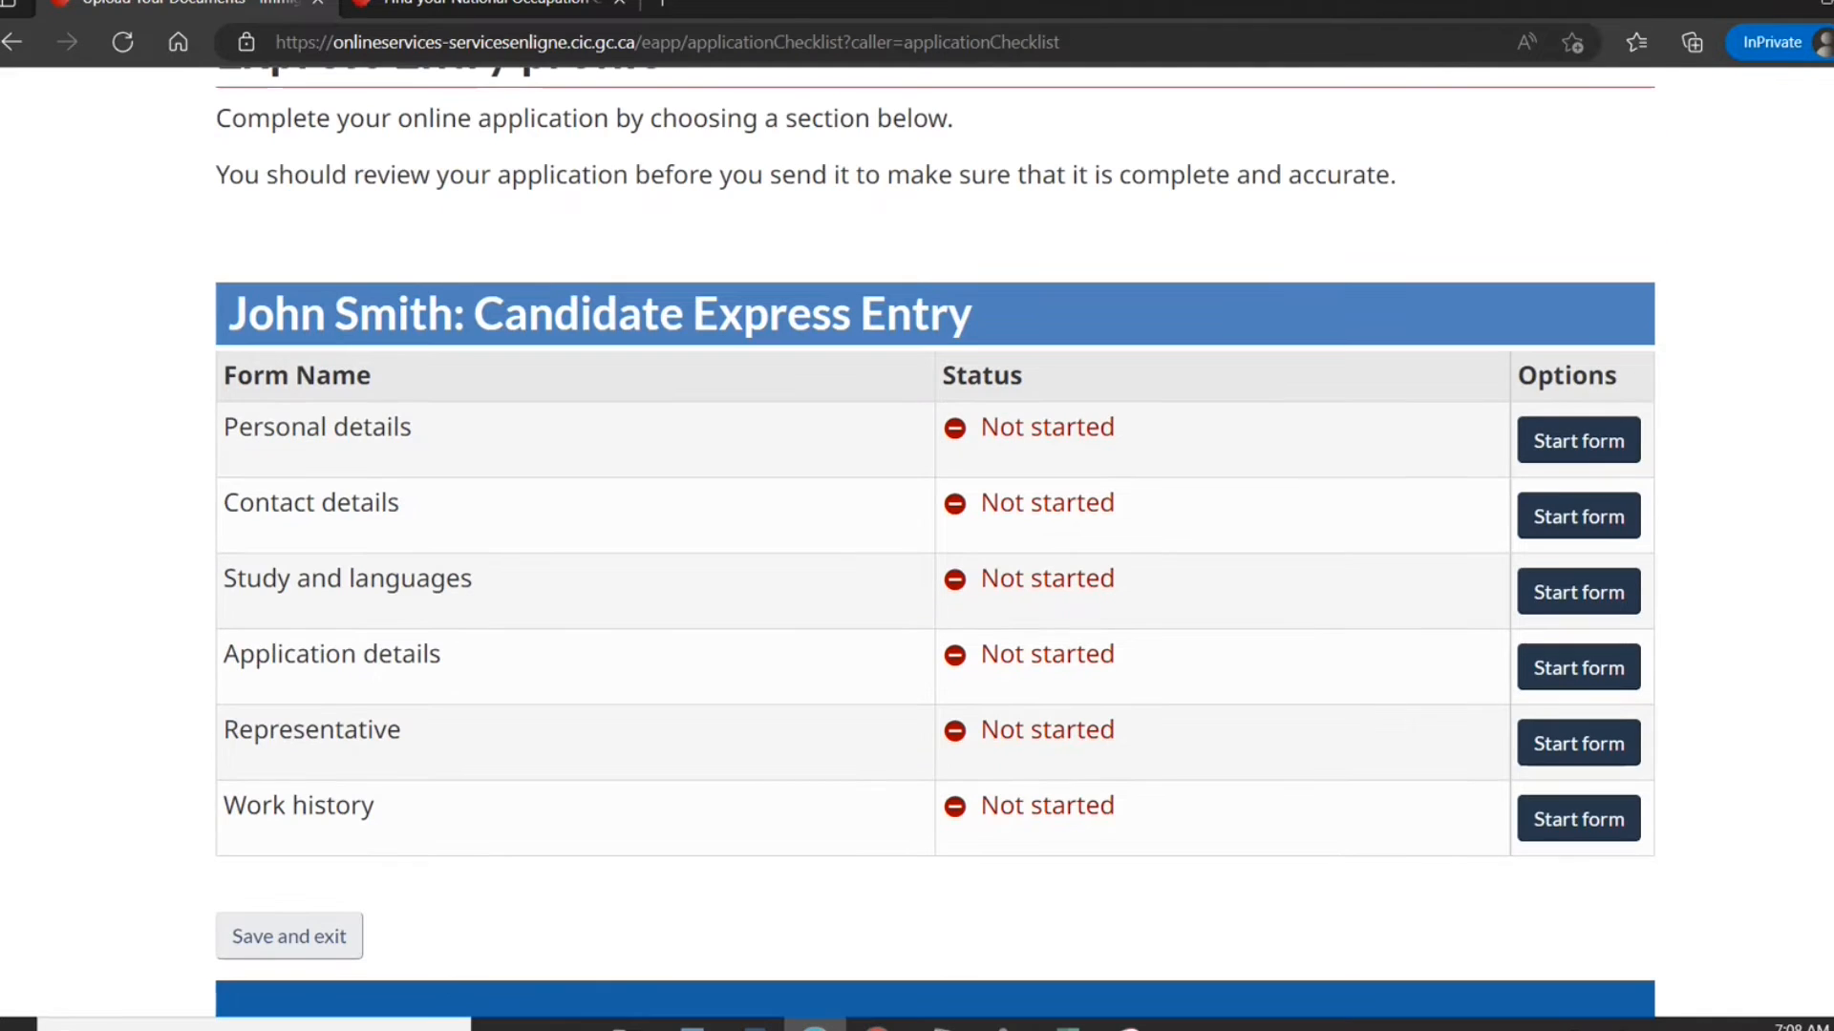
{"action": "scroll", "coordinate": [936, 542], "scroll_direction": "down", "scroll_amount": 2}
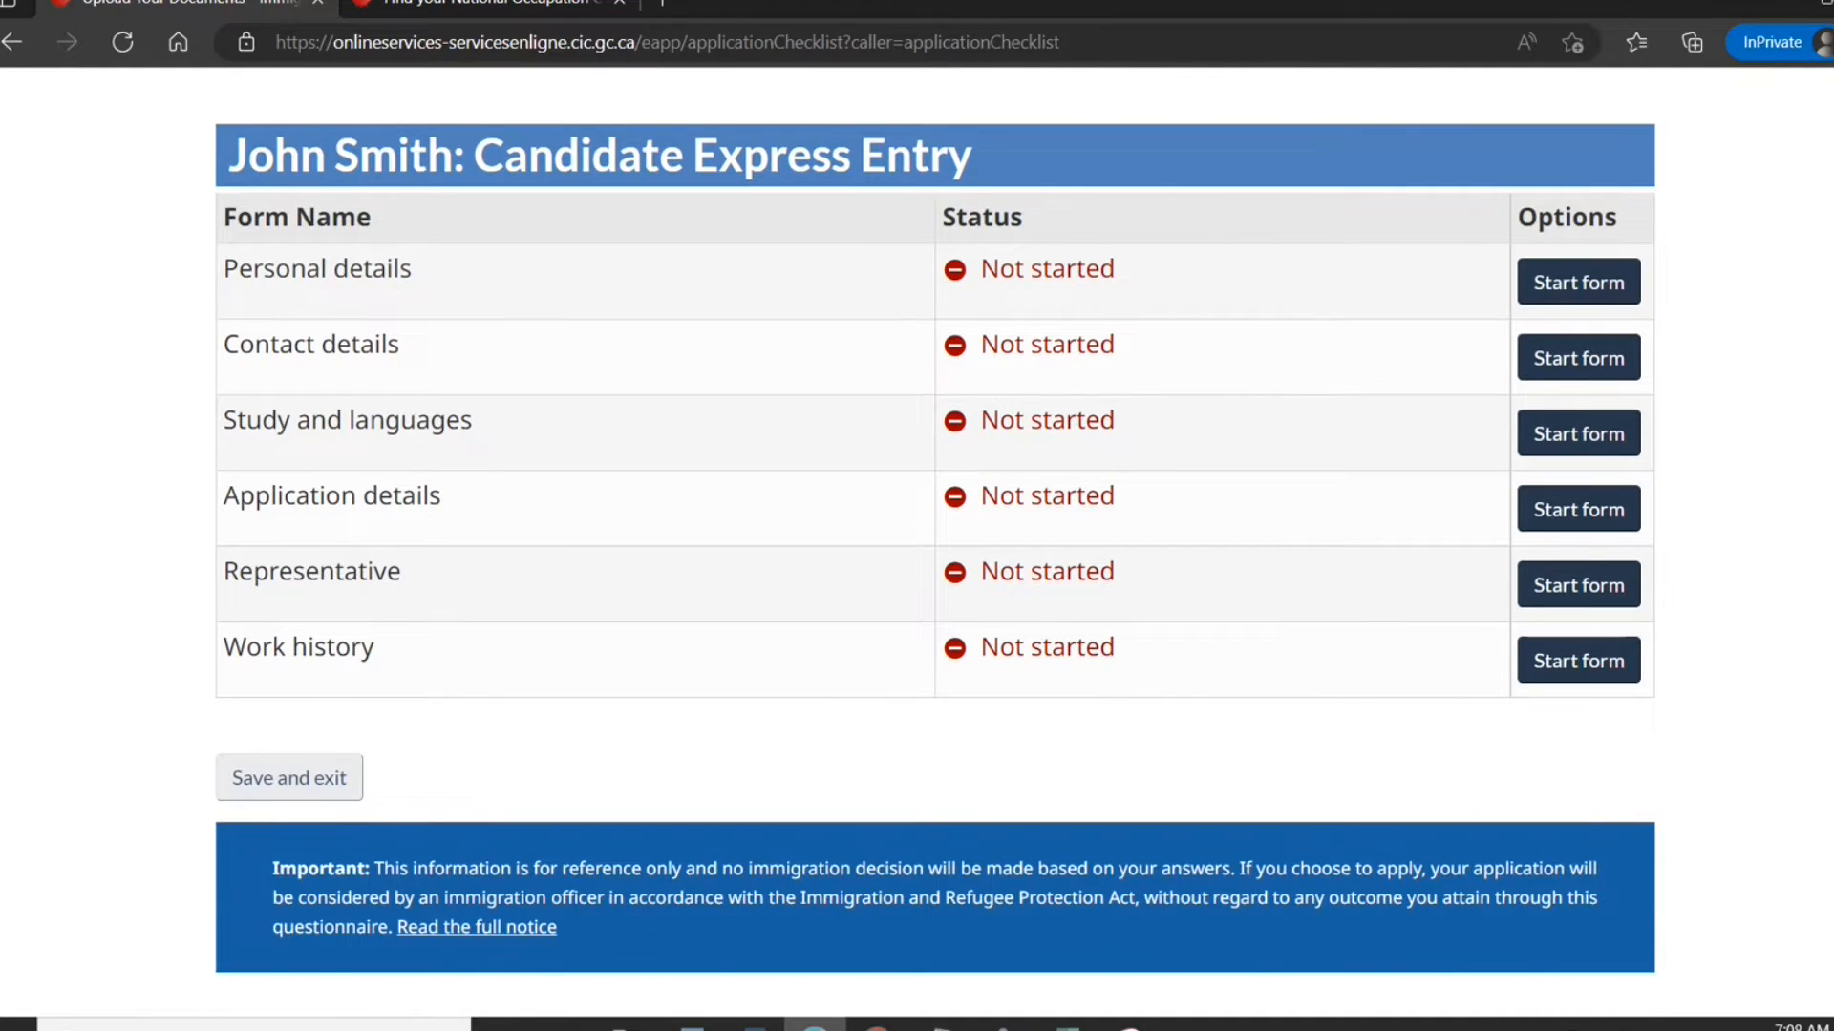
{"action": "scroll", "coordinate": [936, 543], "scroll_direction": "up", "scroll_amount": 1}
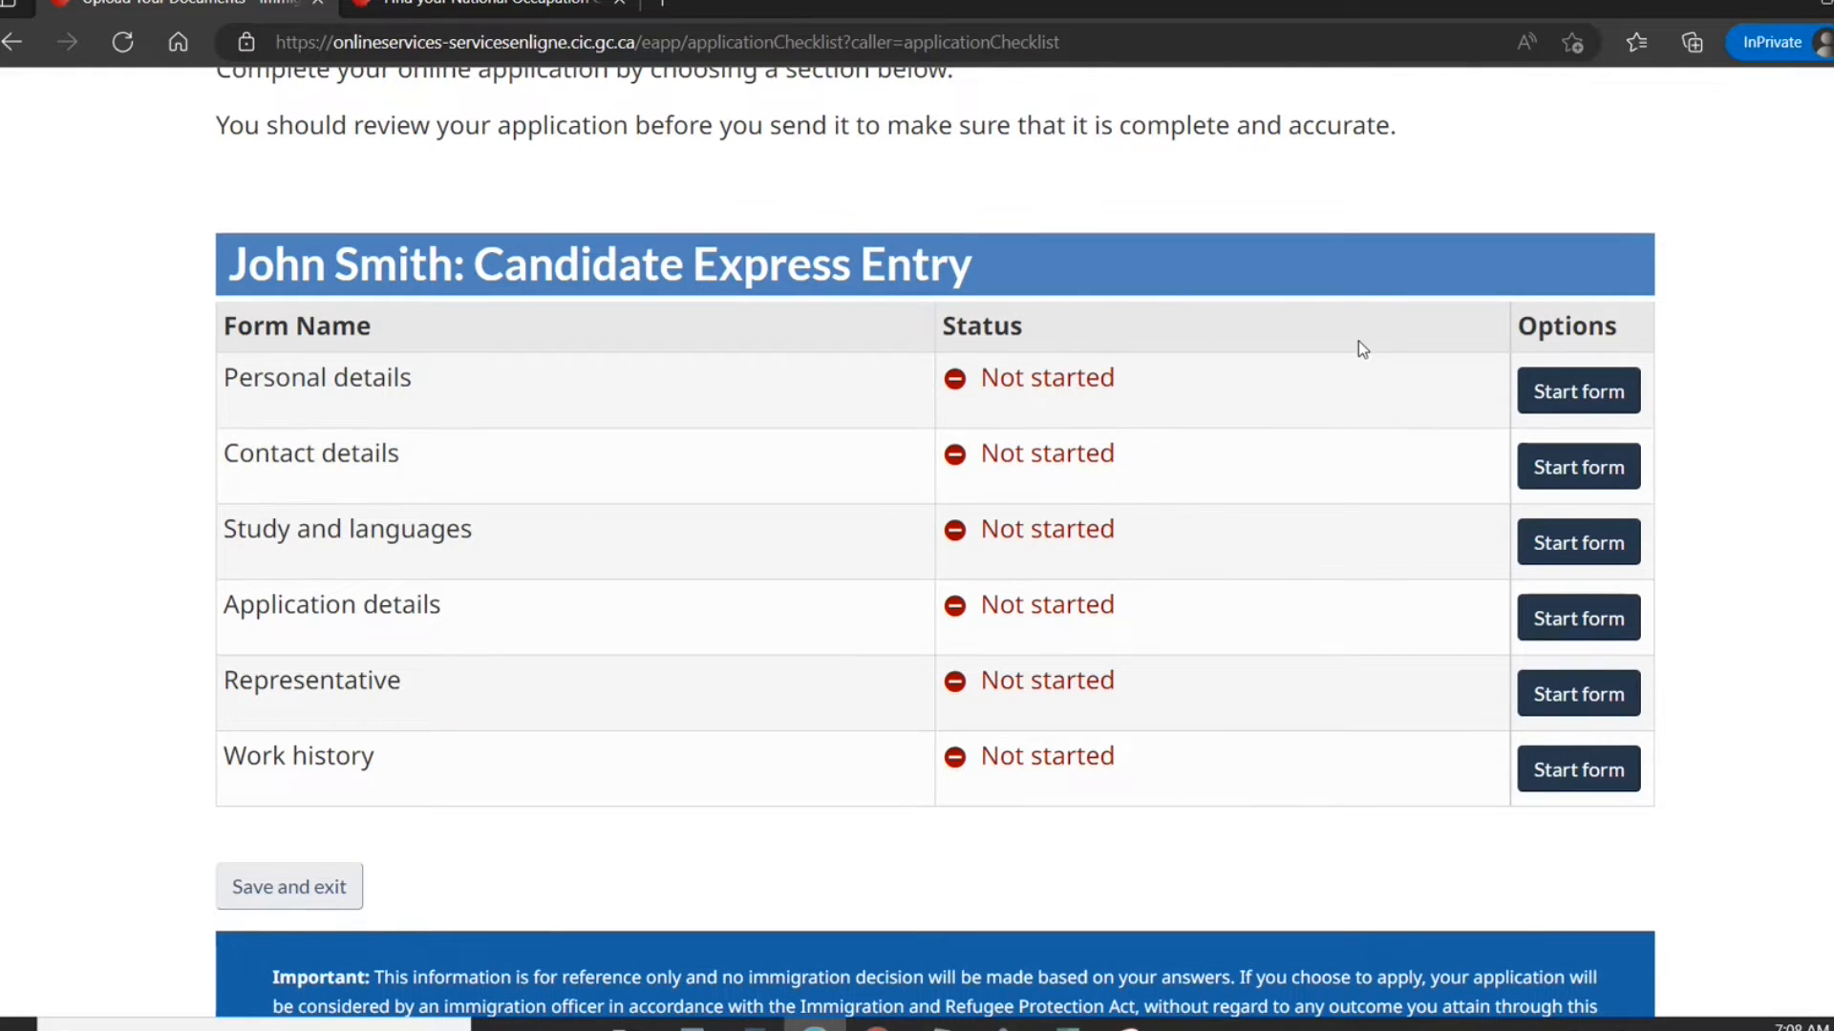
{"action": "left_click", "coordinate": [1578, 392]}
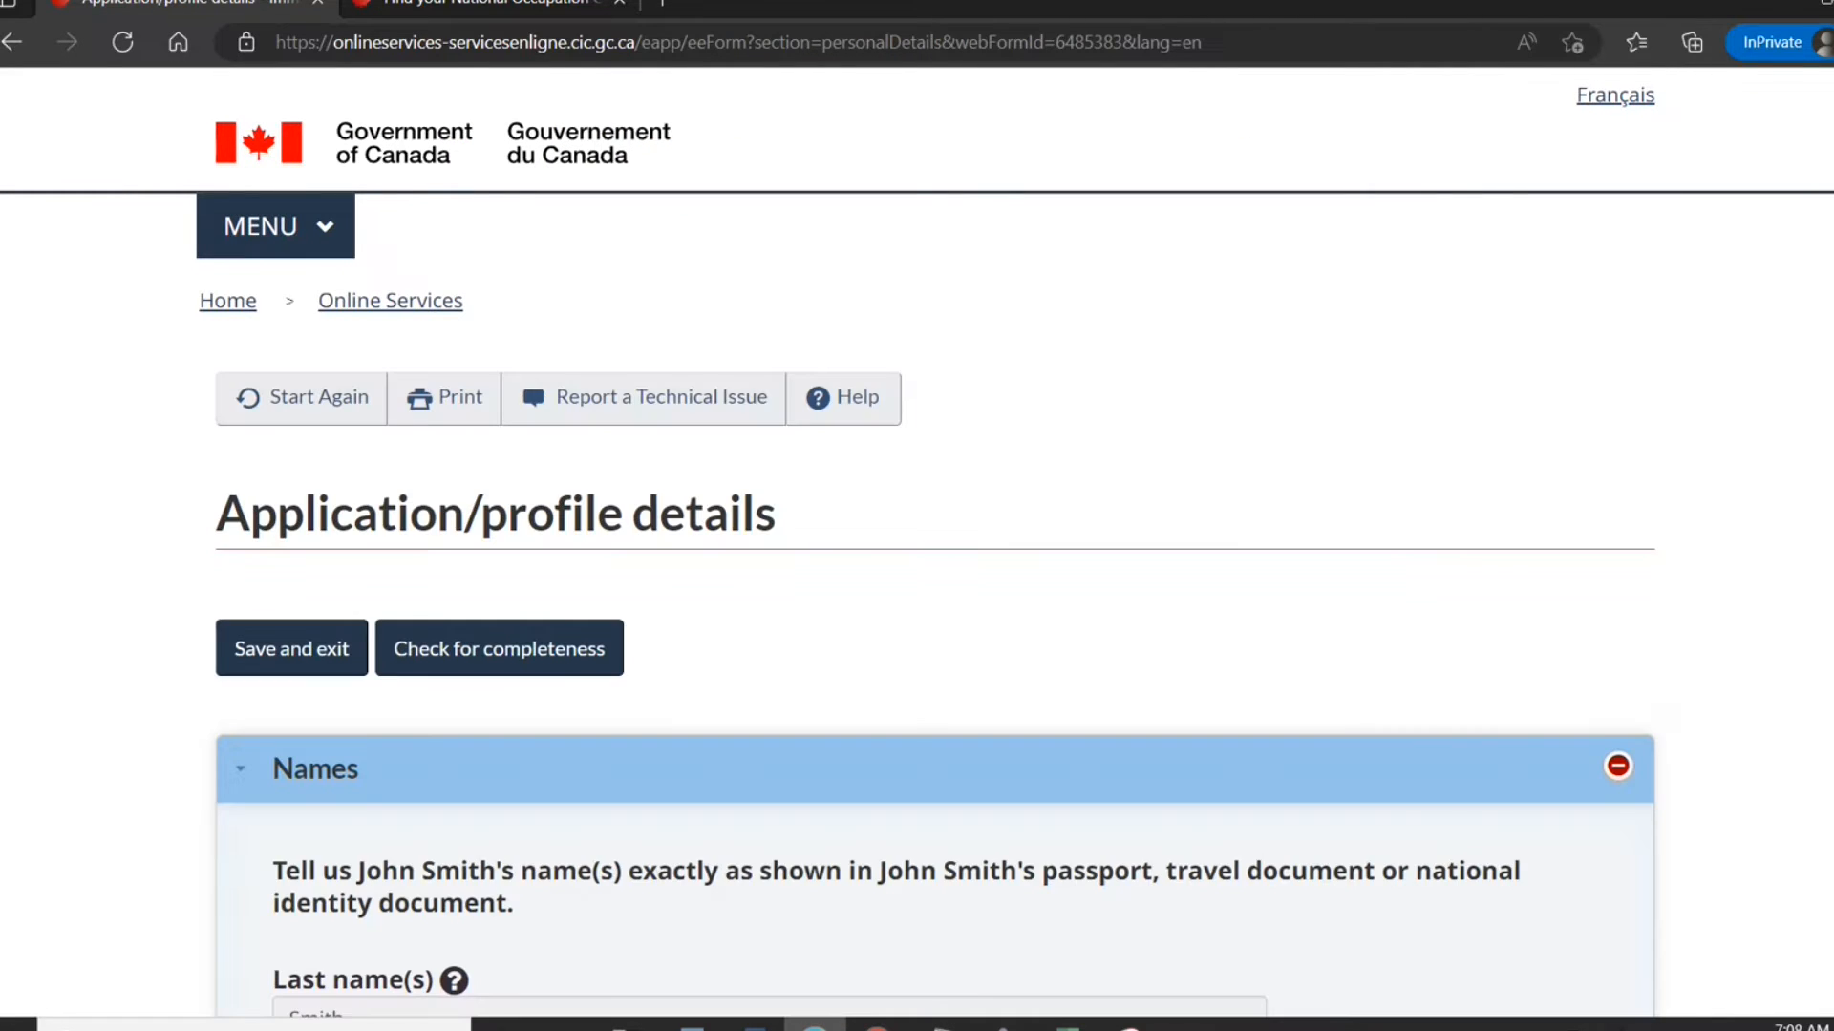
Step: Continue to the personal description questions and select India as the country of birth
{"action": "scroll", "coordinate": [934, 540], "scroll_direction": "down", "scroll_amount": 4}
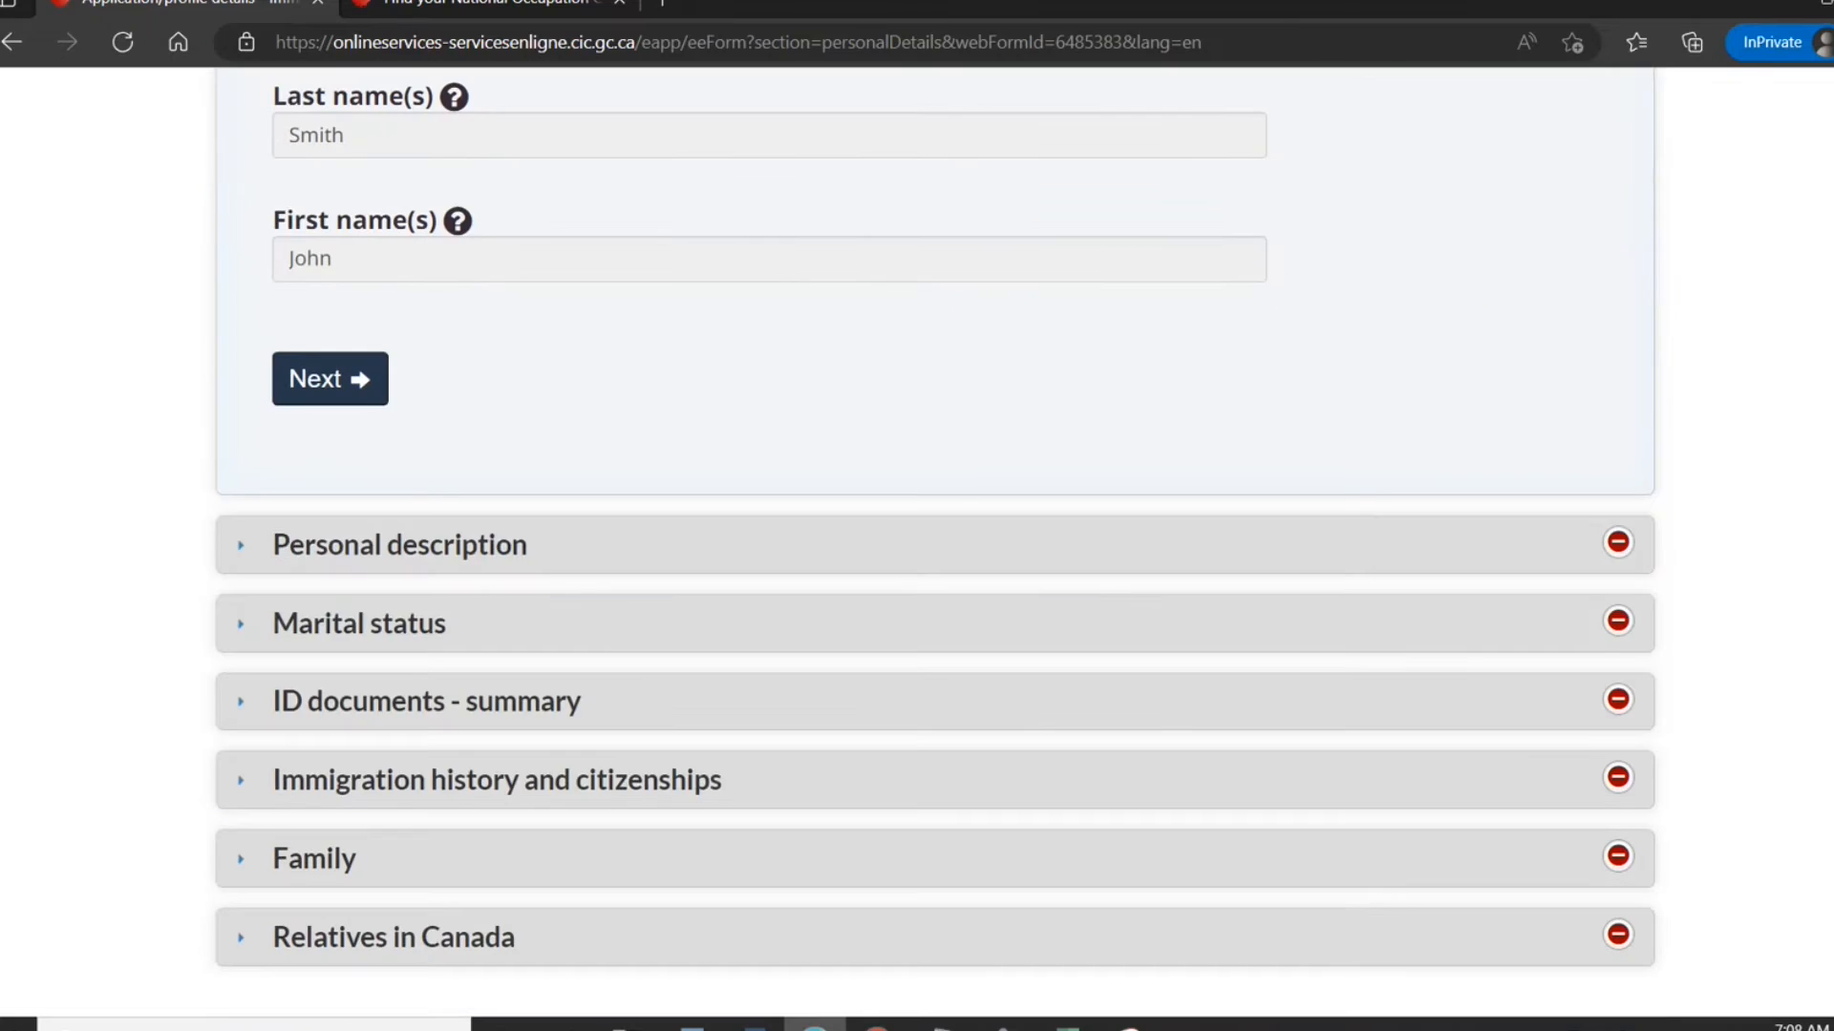
{"action": "left_click", "coordinate": [305, 390]}
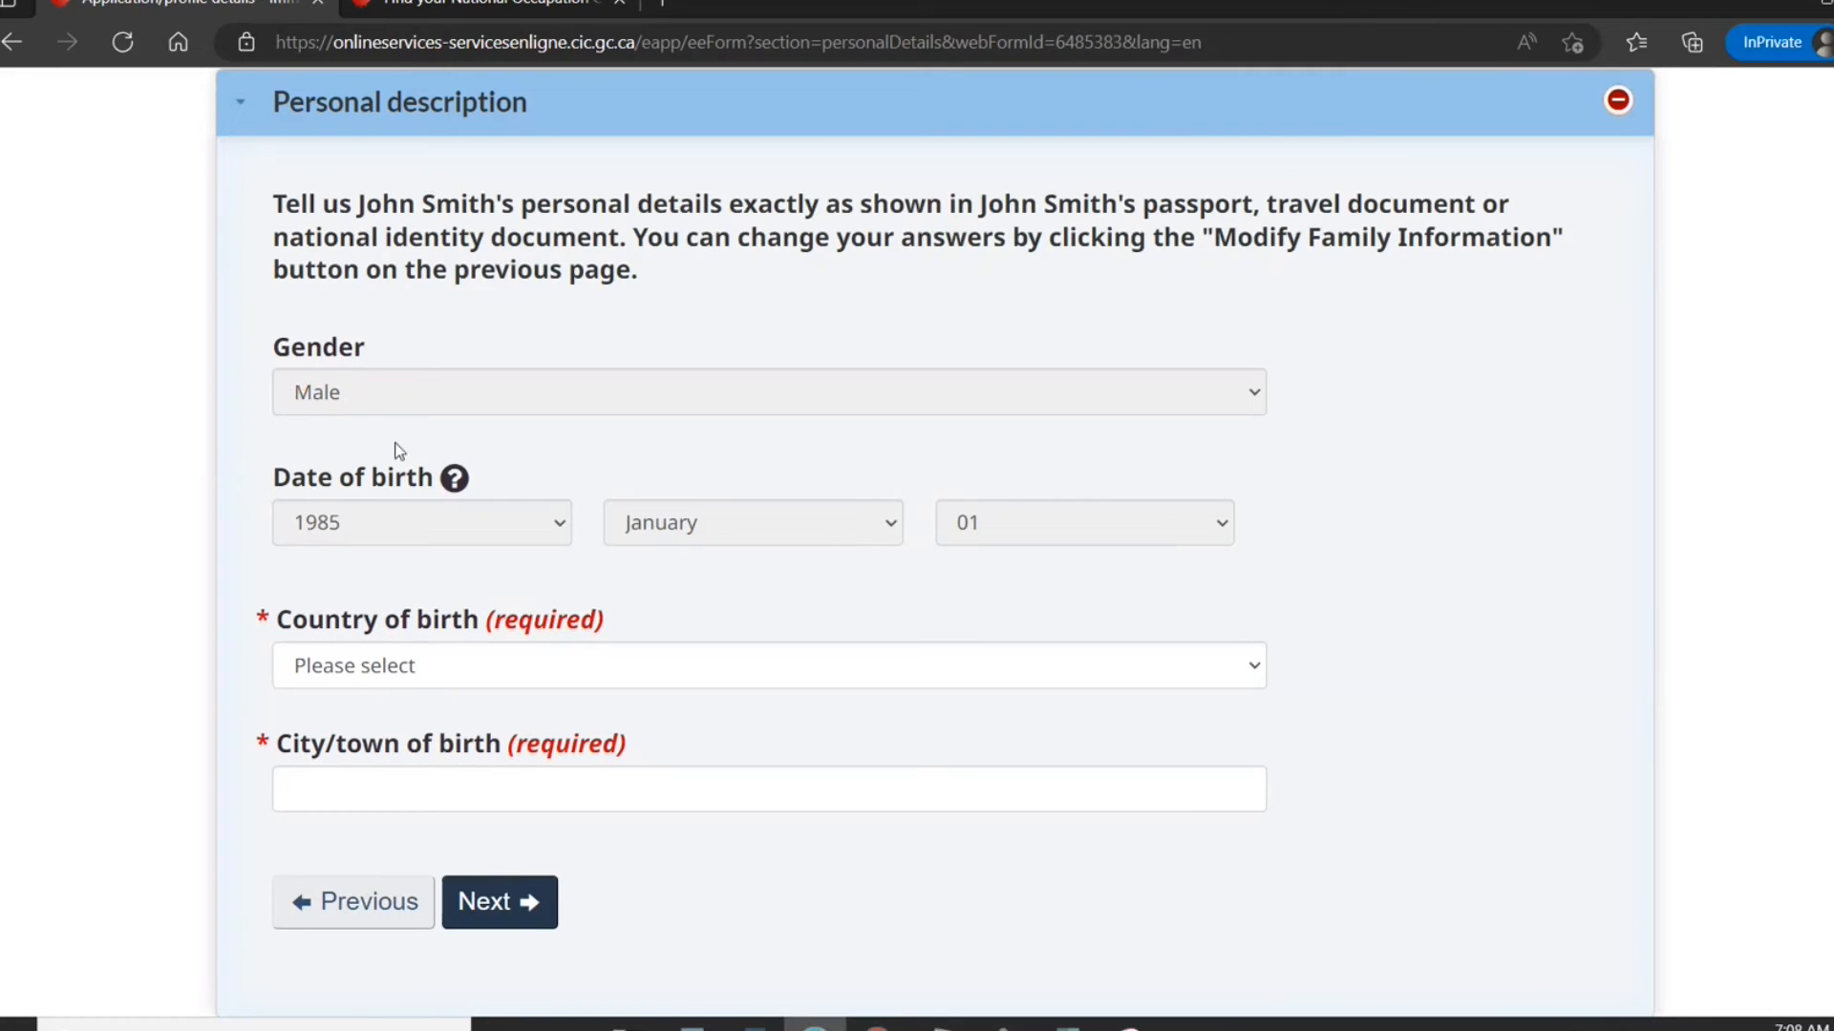
{"action": "left_click", "coordinate": [399, 688]}
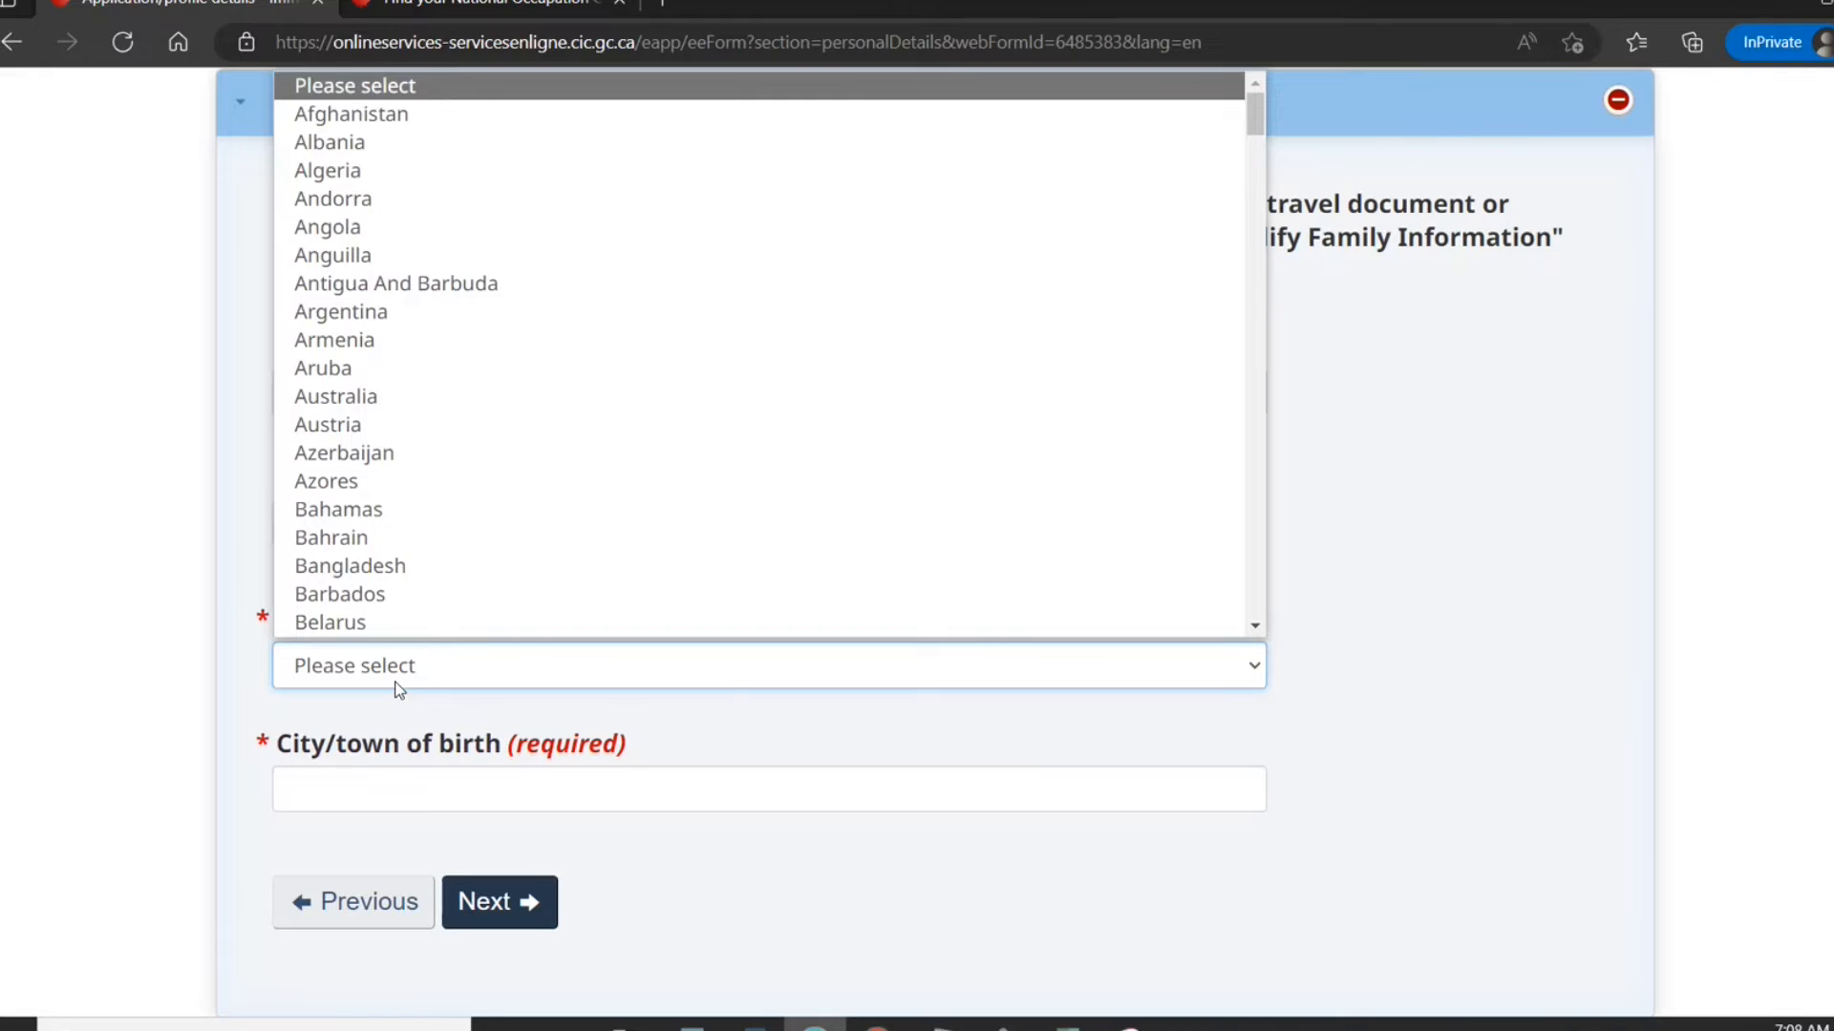
{"action": "type", "text": "in"}
{"action": "key", "text": "Return"}
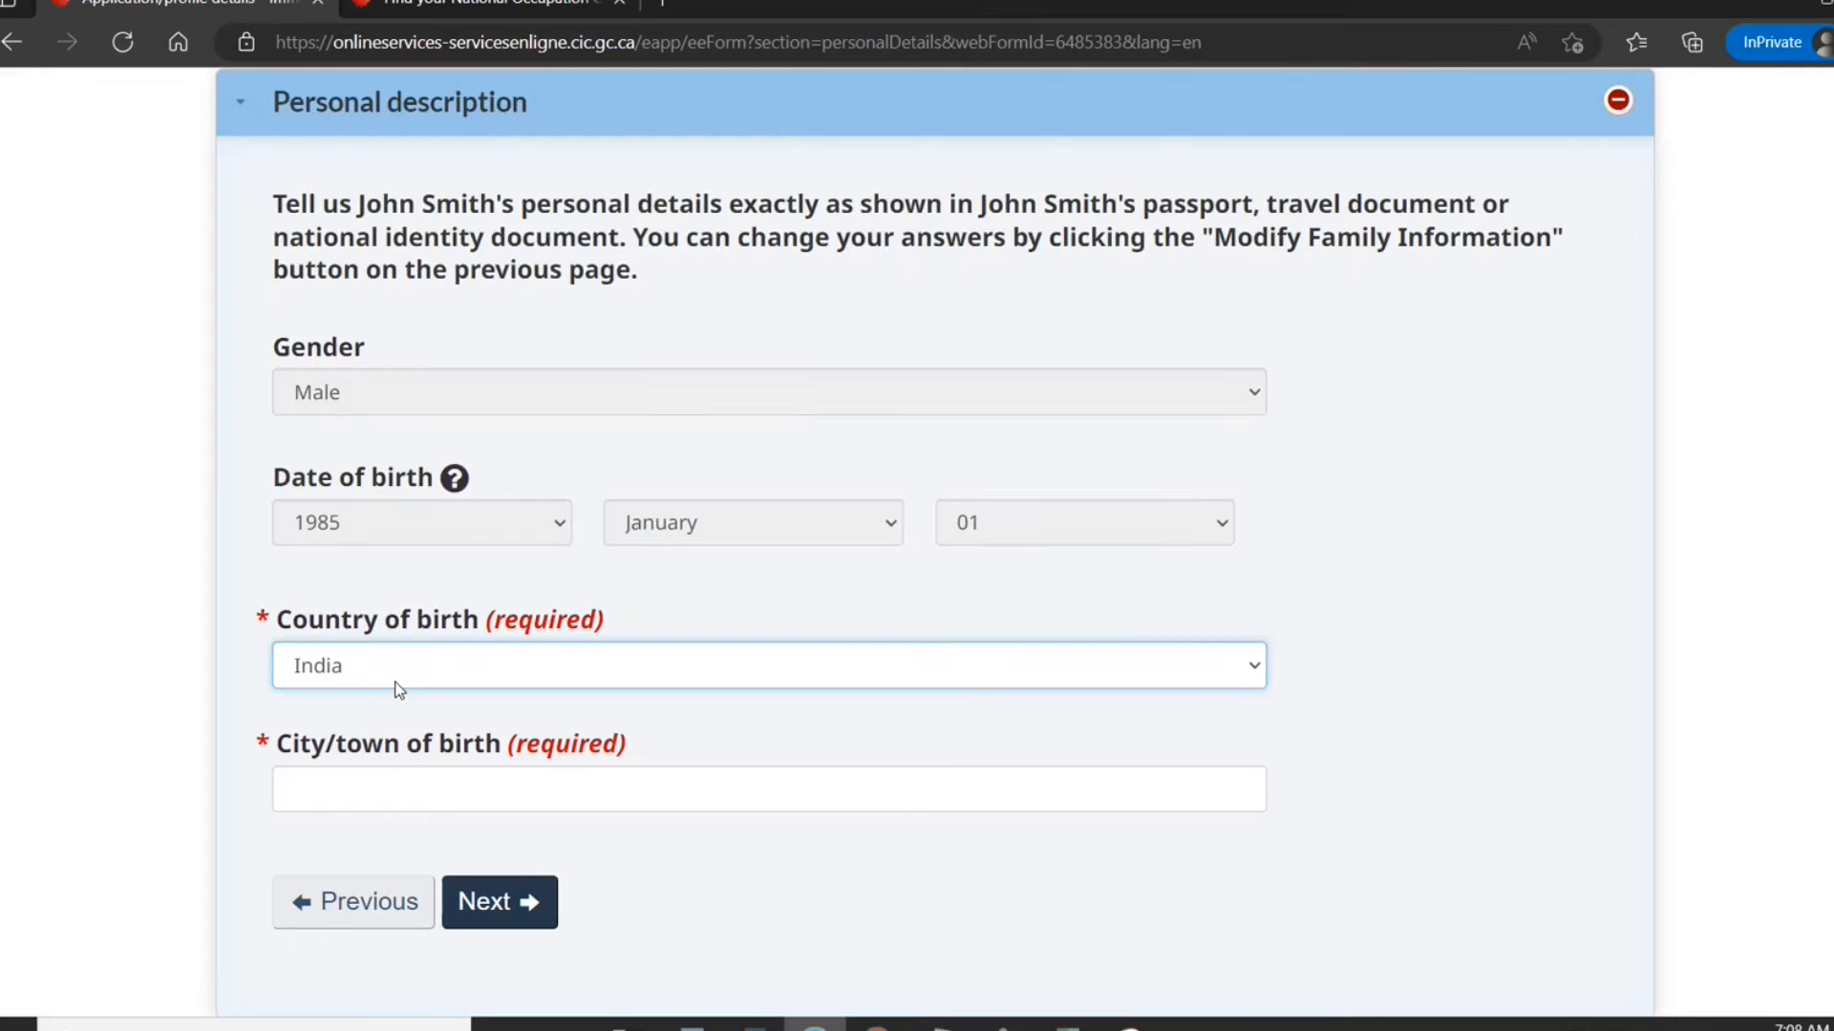
Step: Enter New Delhi as the city of birth and continue past marital status to ID documents
{"action": "left_click", "coordinate": [358, 787]}
{"action": "type", "text": "n"}
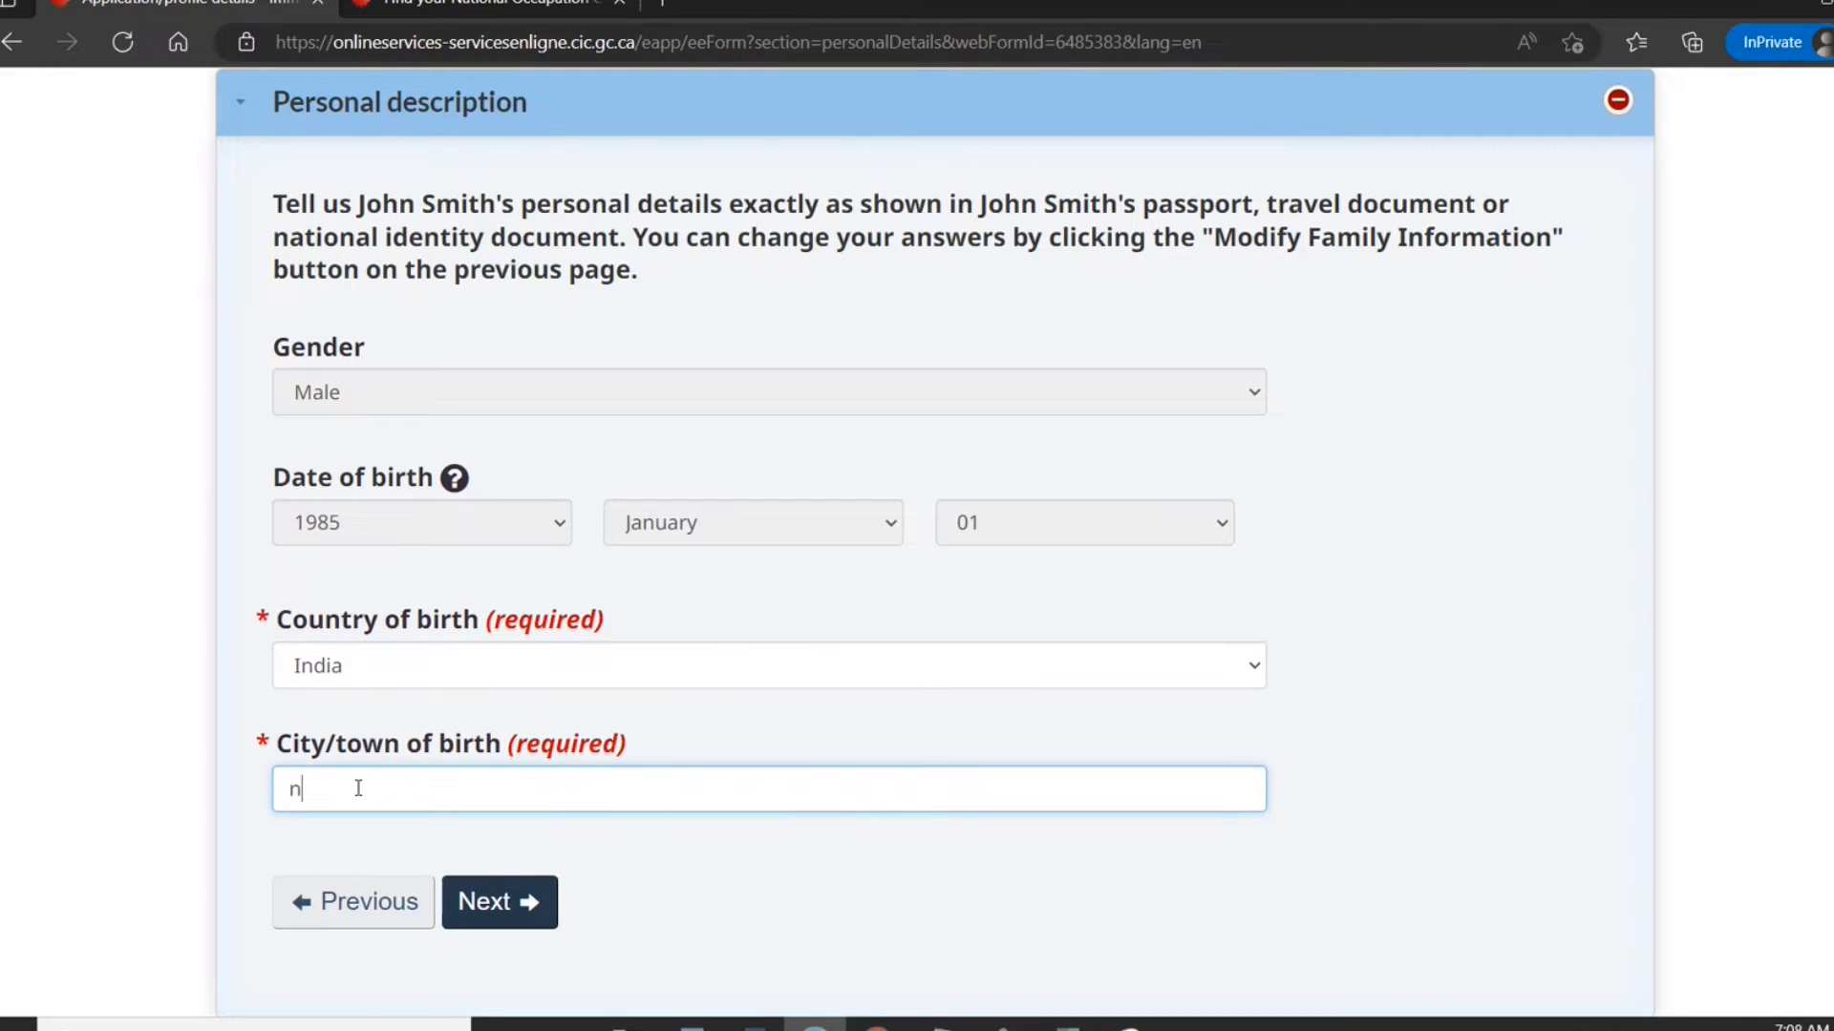
{"action": "key", "text": "BackSpace"}
{"action": "type", "text": "New Delhi"}
{"action": "left_click", "coordinate": [491, 909]}
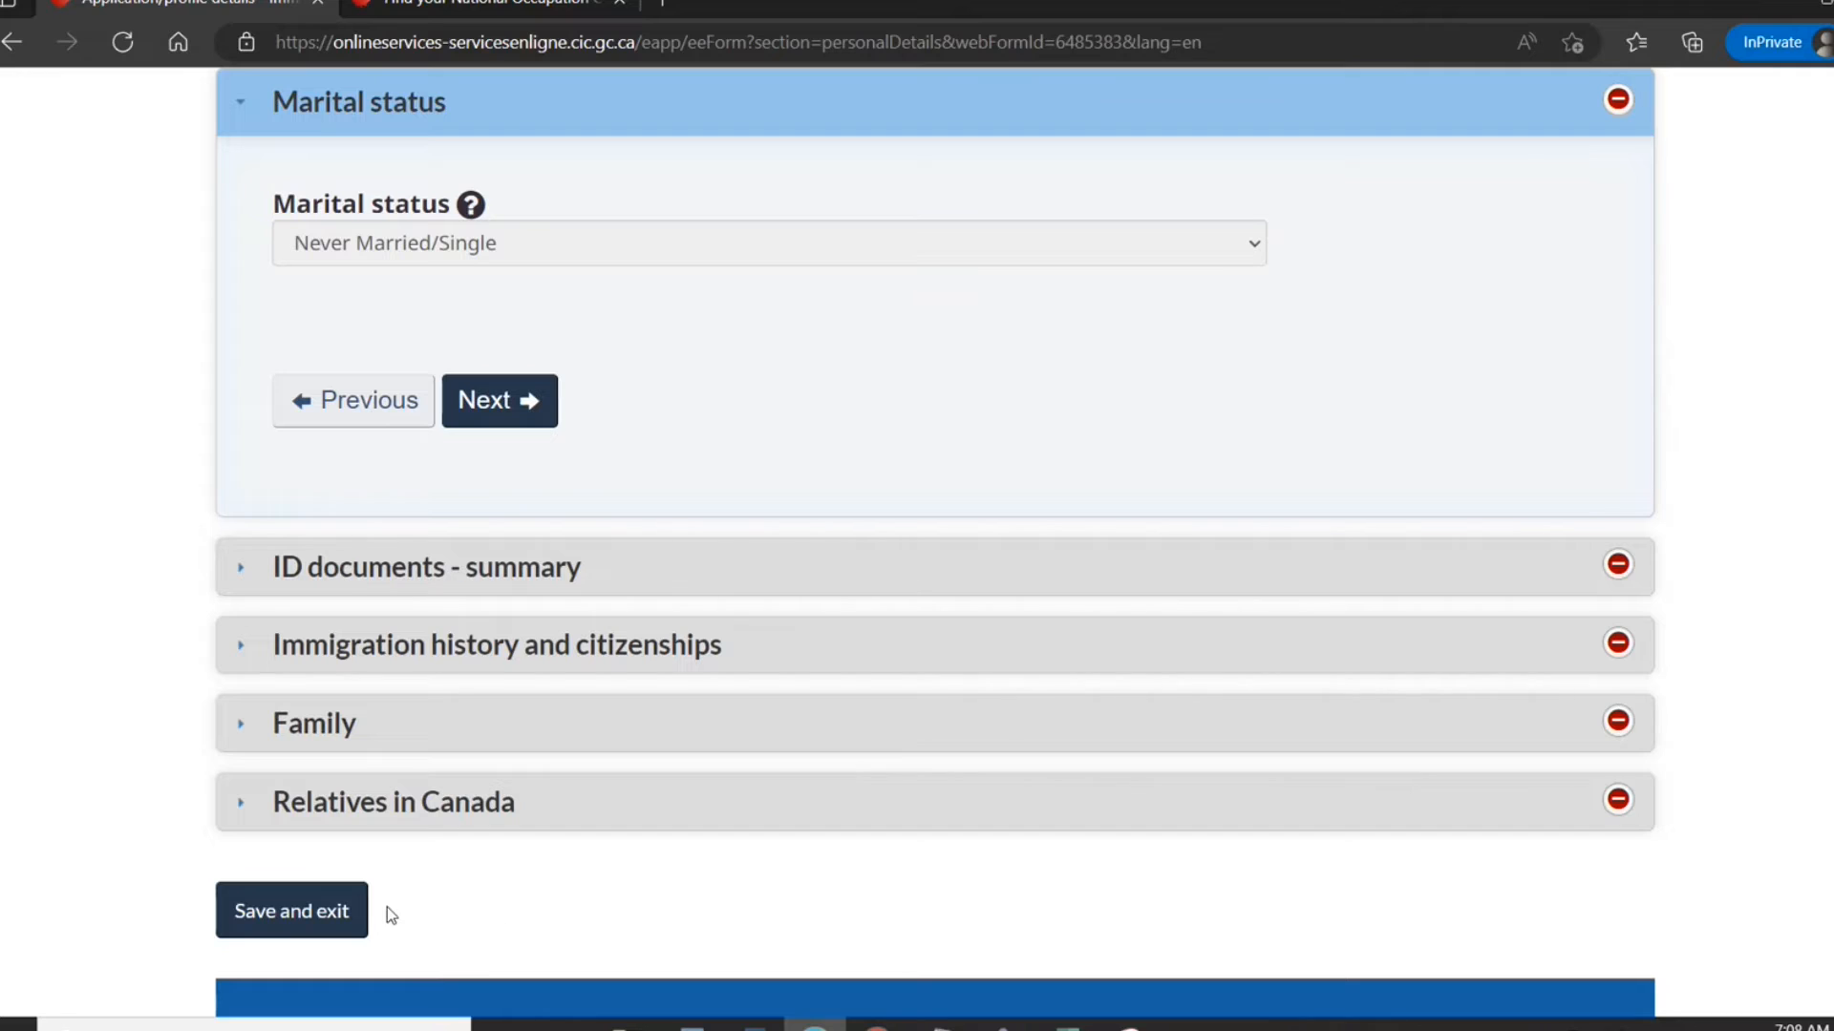
{"action": "left_click", "coordinate": [532, 424]}
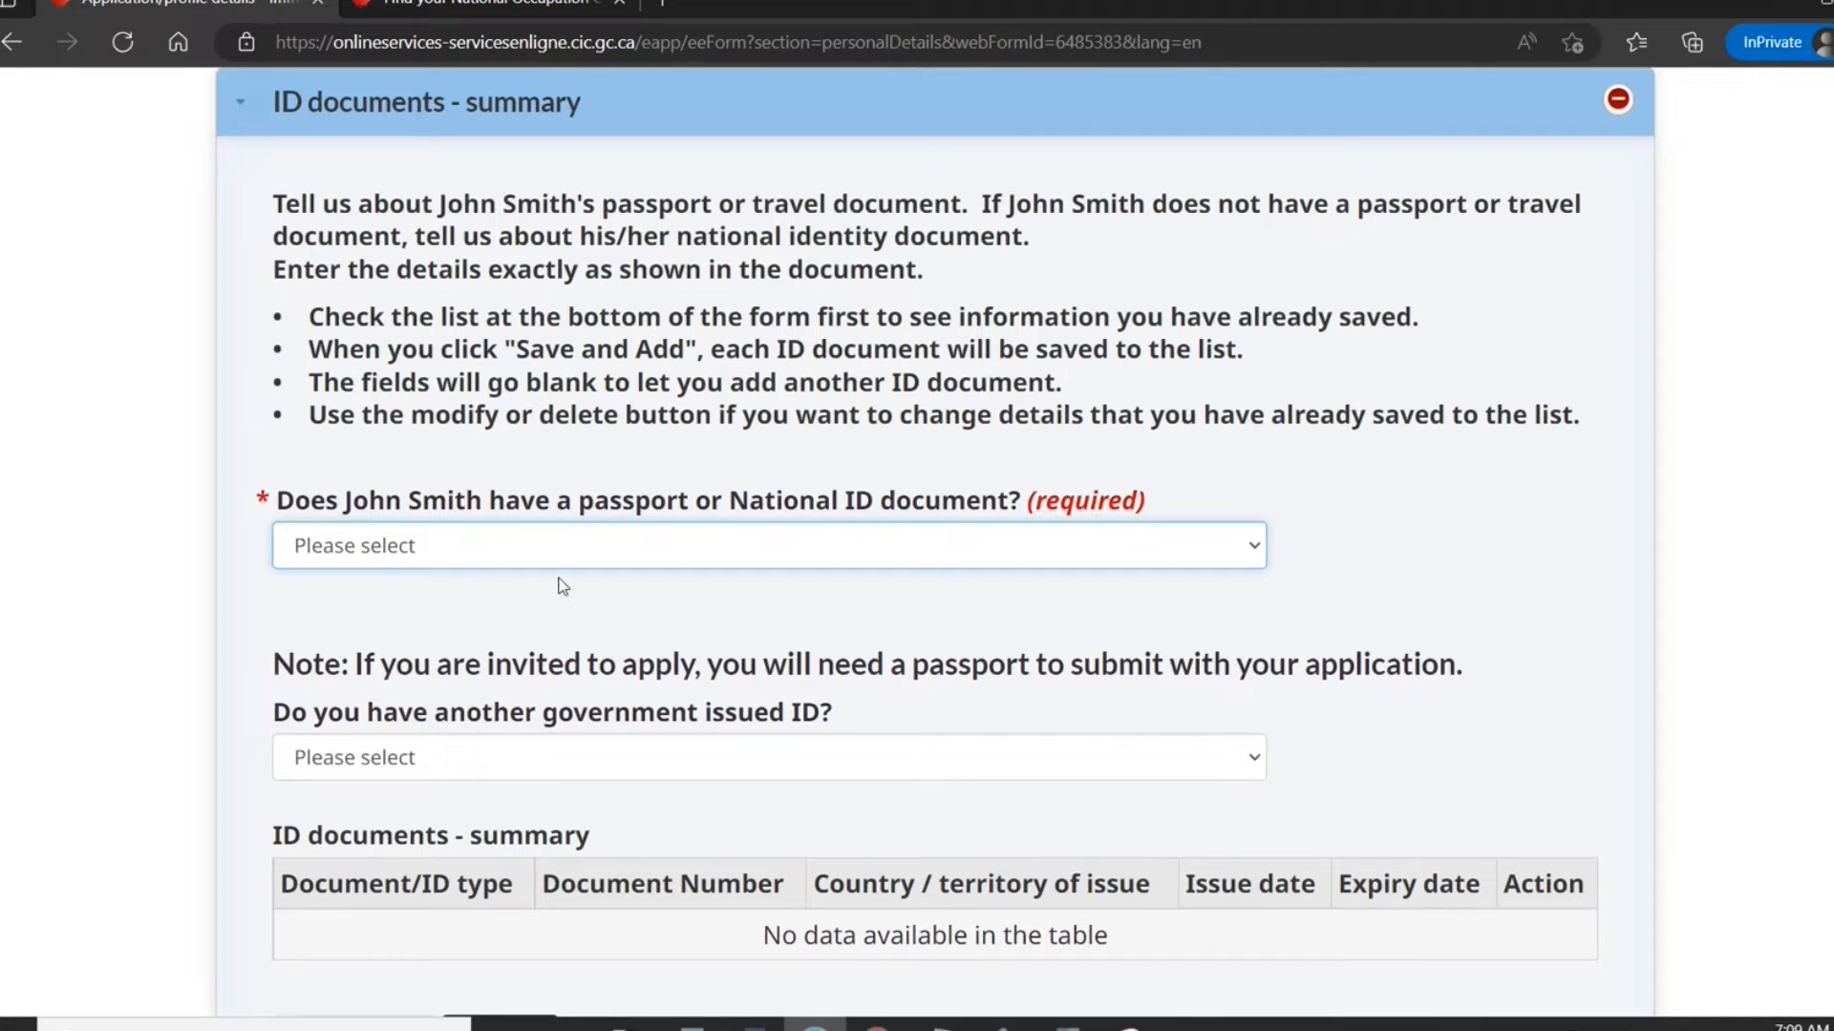
Step: Answer Yes to having a passport and set India as the issuing country
{"action": "left_click", "coordinate": [563, 546]}
{"action": "left_click", "coordinate": [564, 616]}
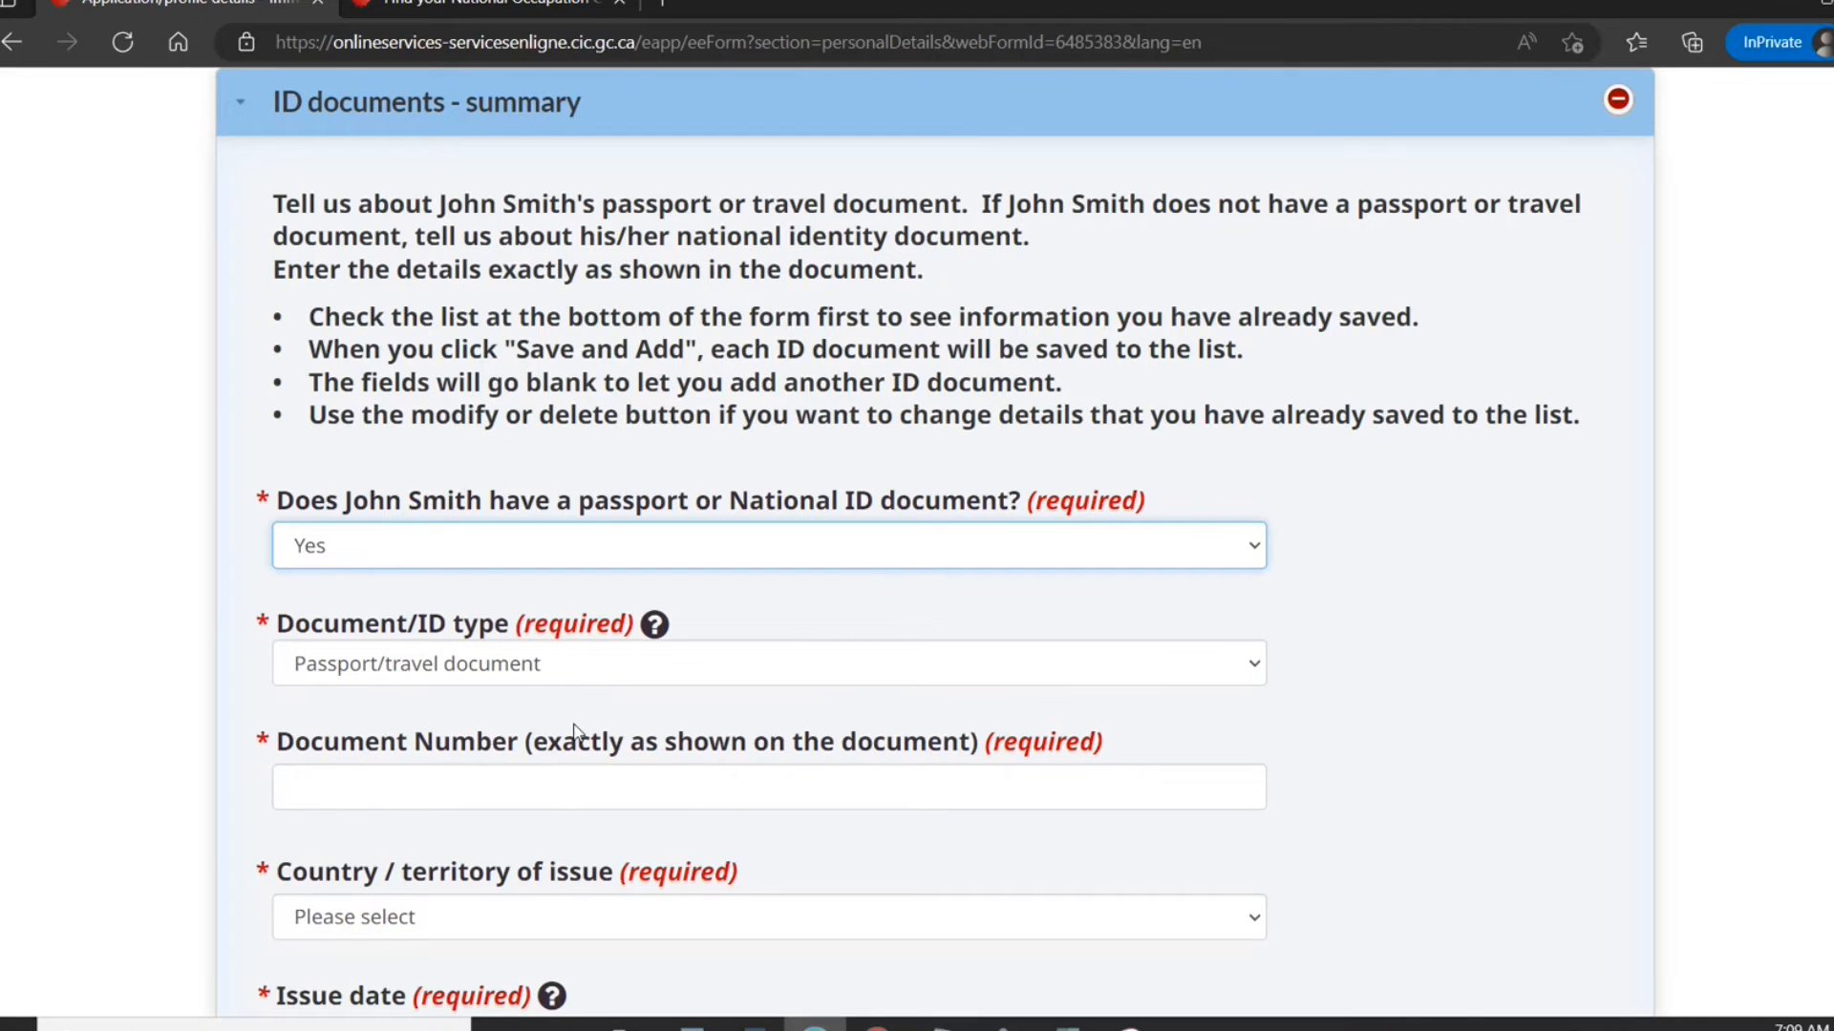
{"action": "left_click", "coordinate": [524, 918]}
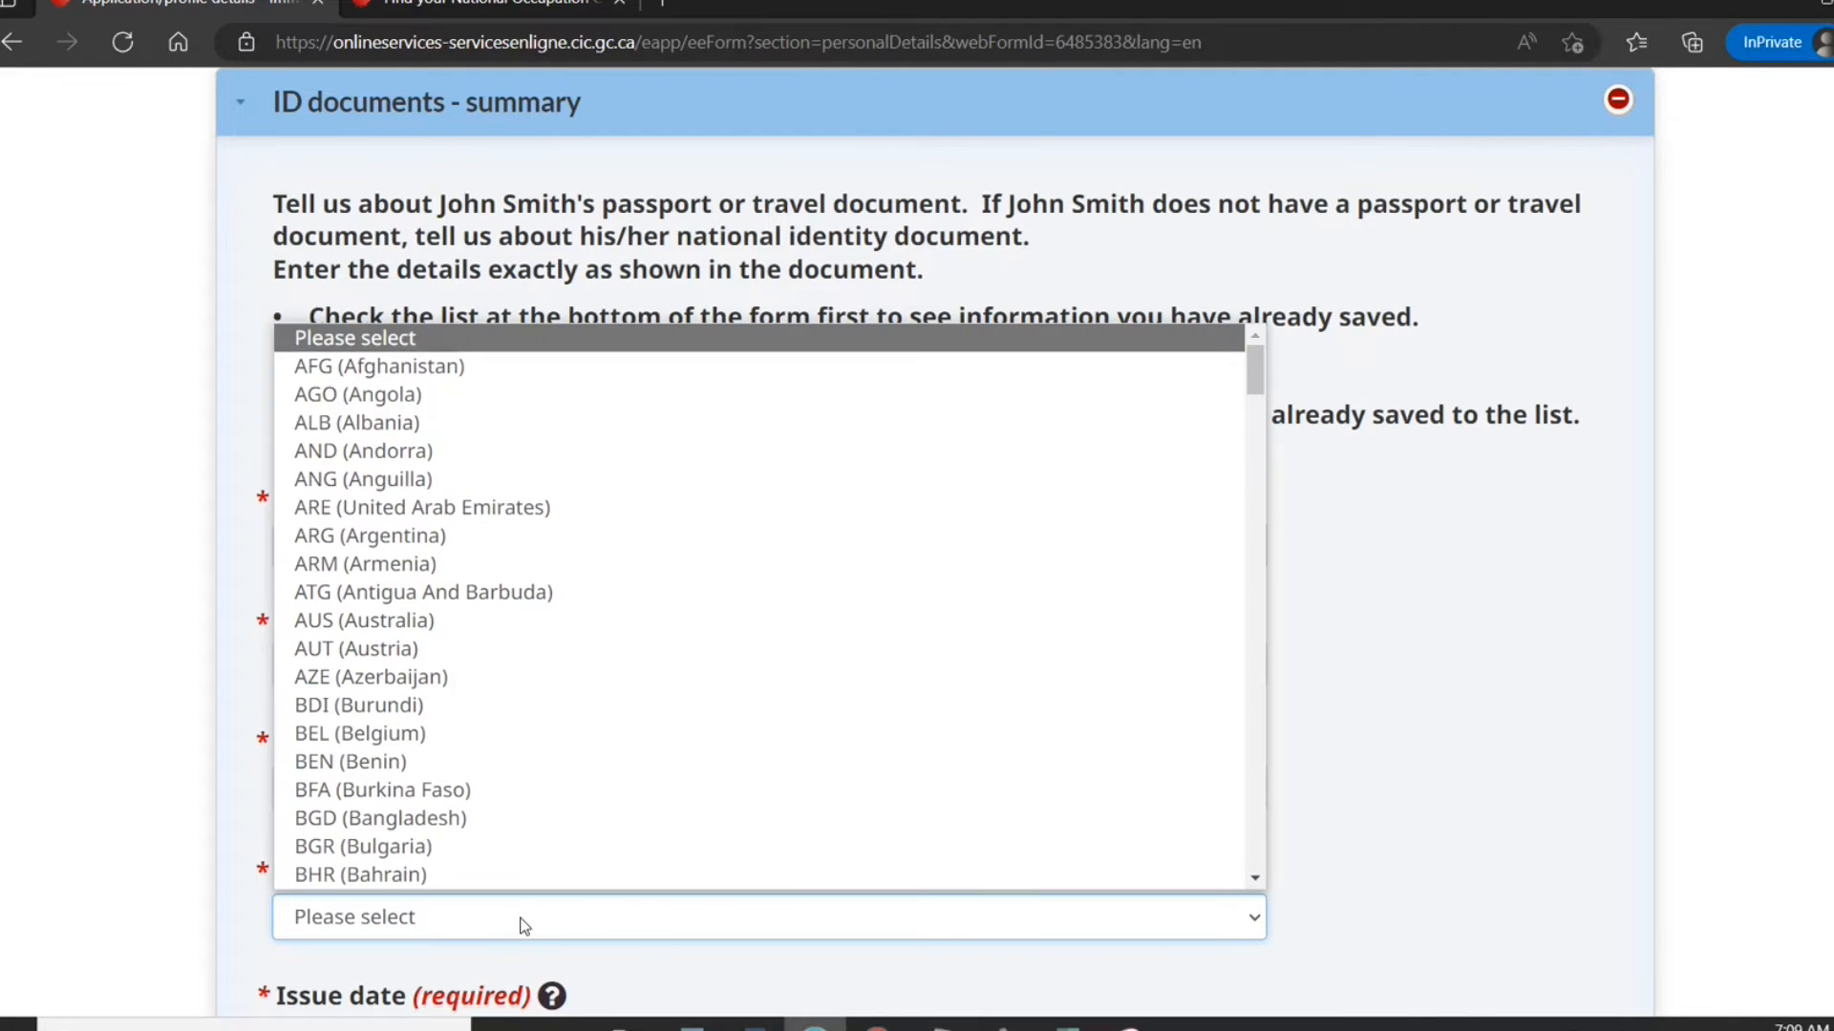
{"action": "type", "text": "ind"}
{"action": "key", "text": "Down"}
{"action": "key", "text": "Down"}
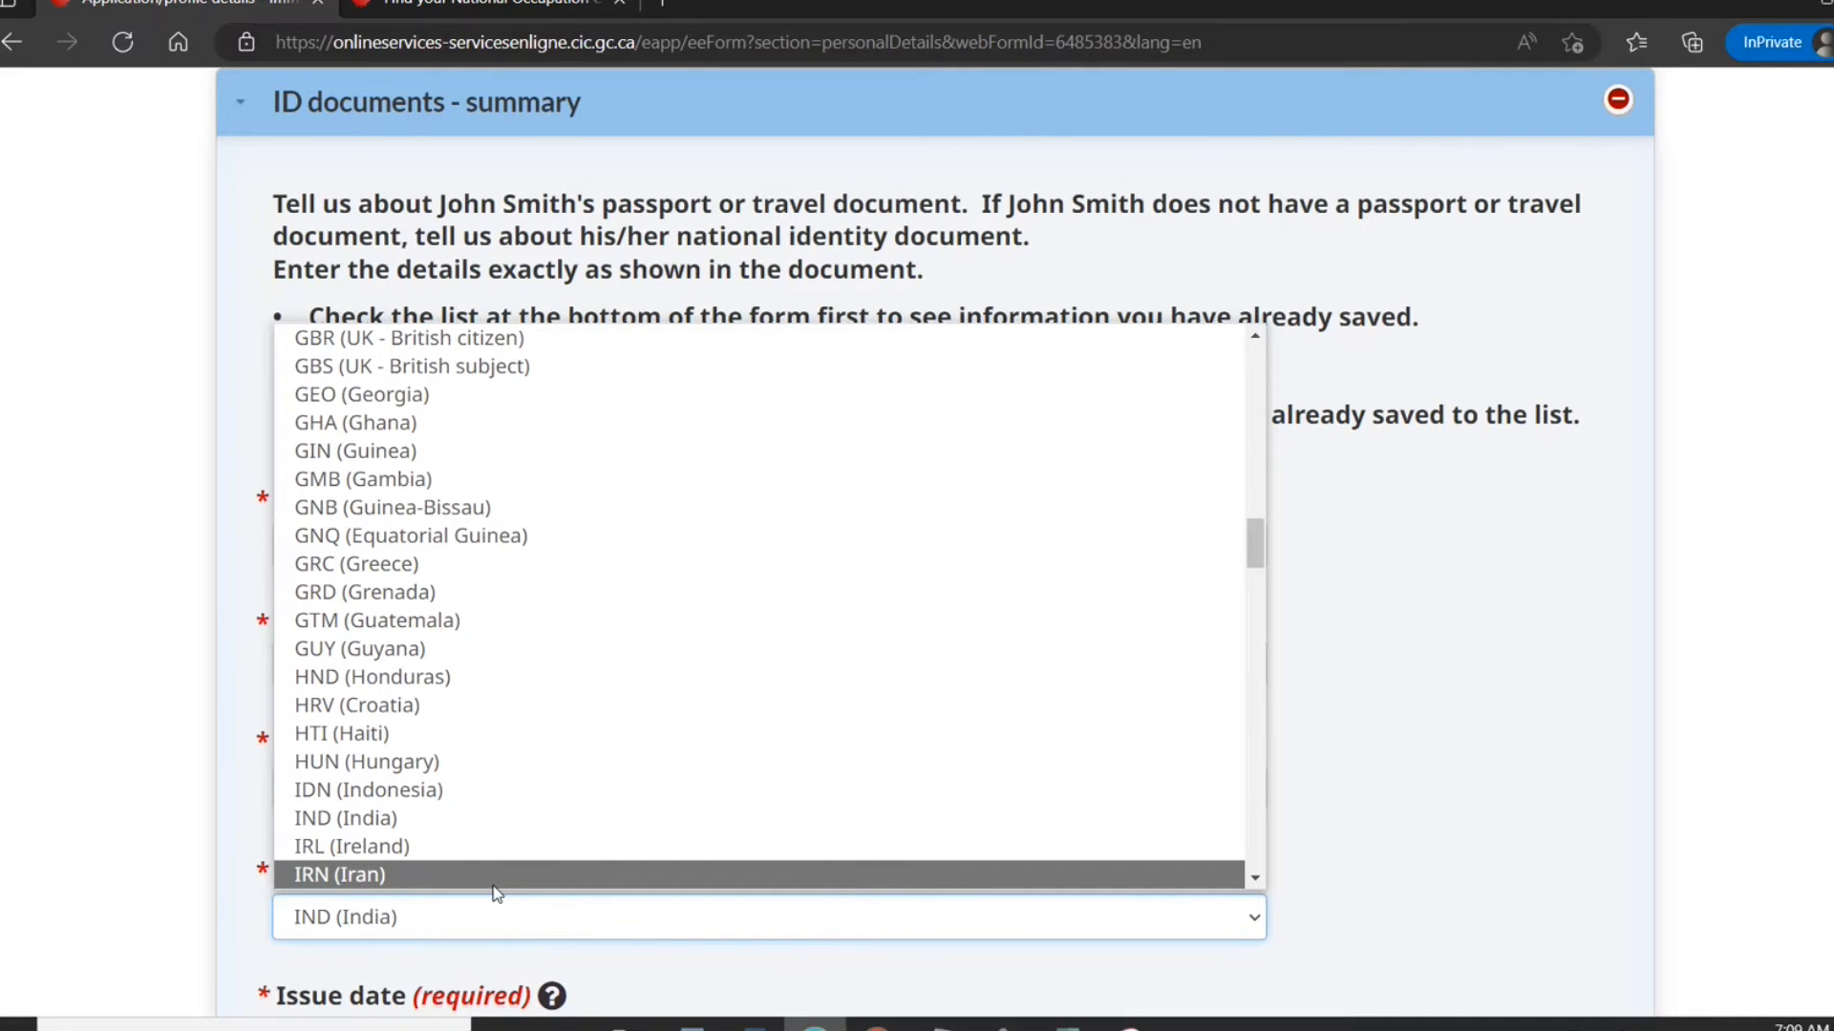
{"action": "left_click", "coordinate": [472, 827]}
{"action": "scroll", "coordinate": [1093, 750], "scroll_direction": "down", "scroll_amount": 1}
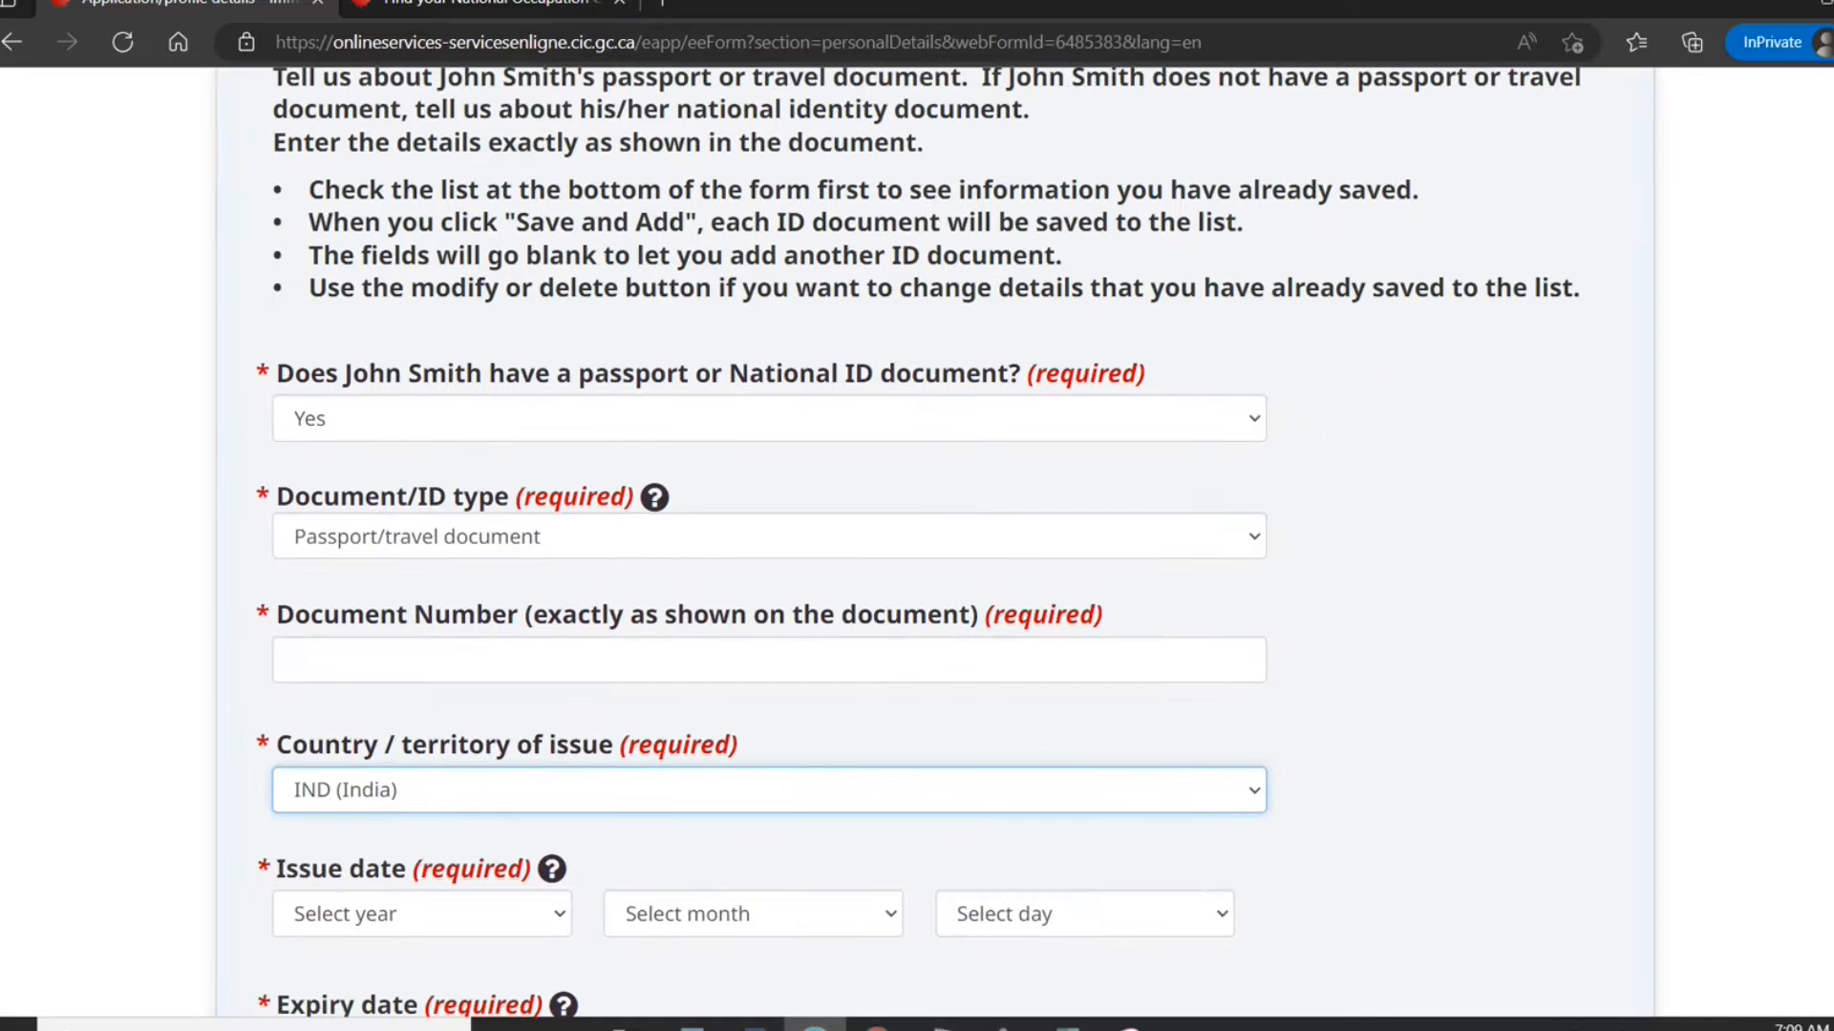
{"action": "scroll", "coordinate": [669, 467], "scroll_direction": "down", "scroll_amount": 3}
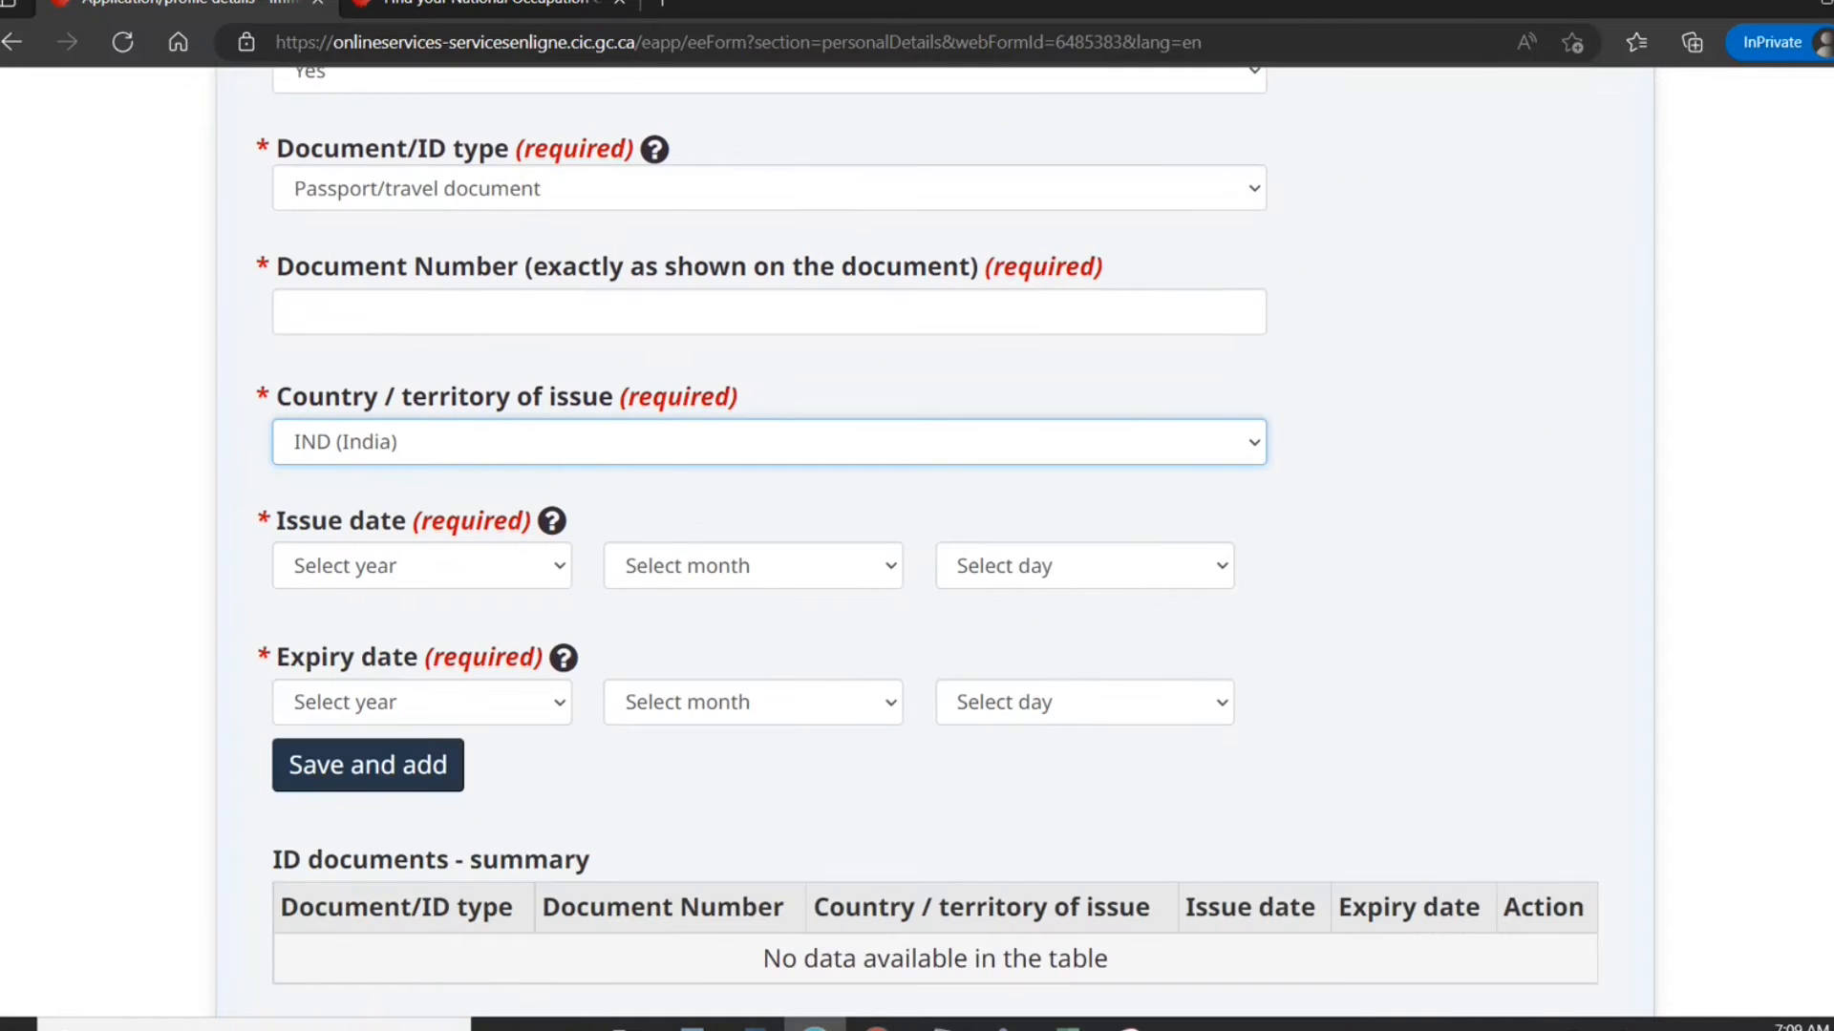
Step: Set the passport issue date to 2021, January 18
{"action": "left_click", "coordinate": [506, 582]}
{"action": "scroll", "coordinate": [560, 516], "scroll_direction": "down", "scroll_amount": 3}
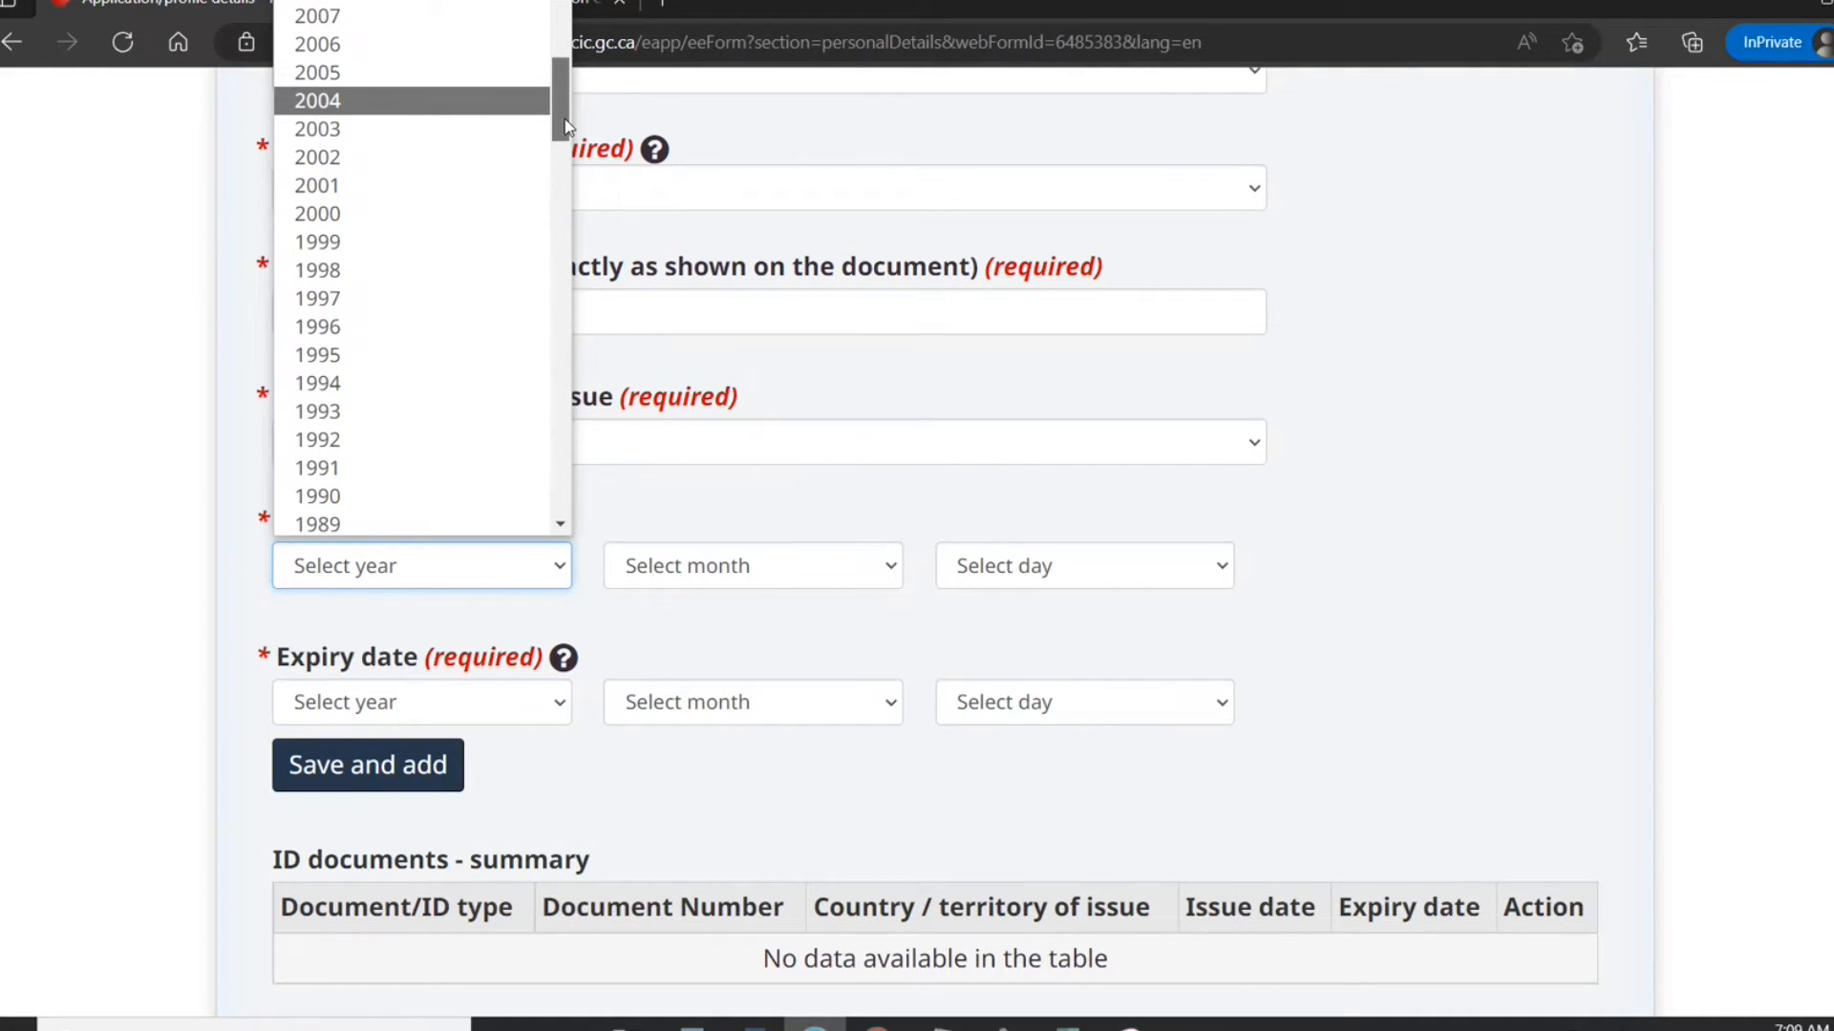
{"action": "left_click_drag", "start_coordinate": [566, 127], "coordinate": [566, 67]}
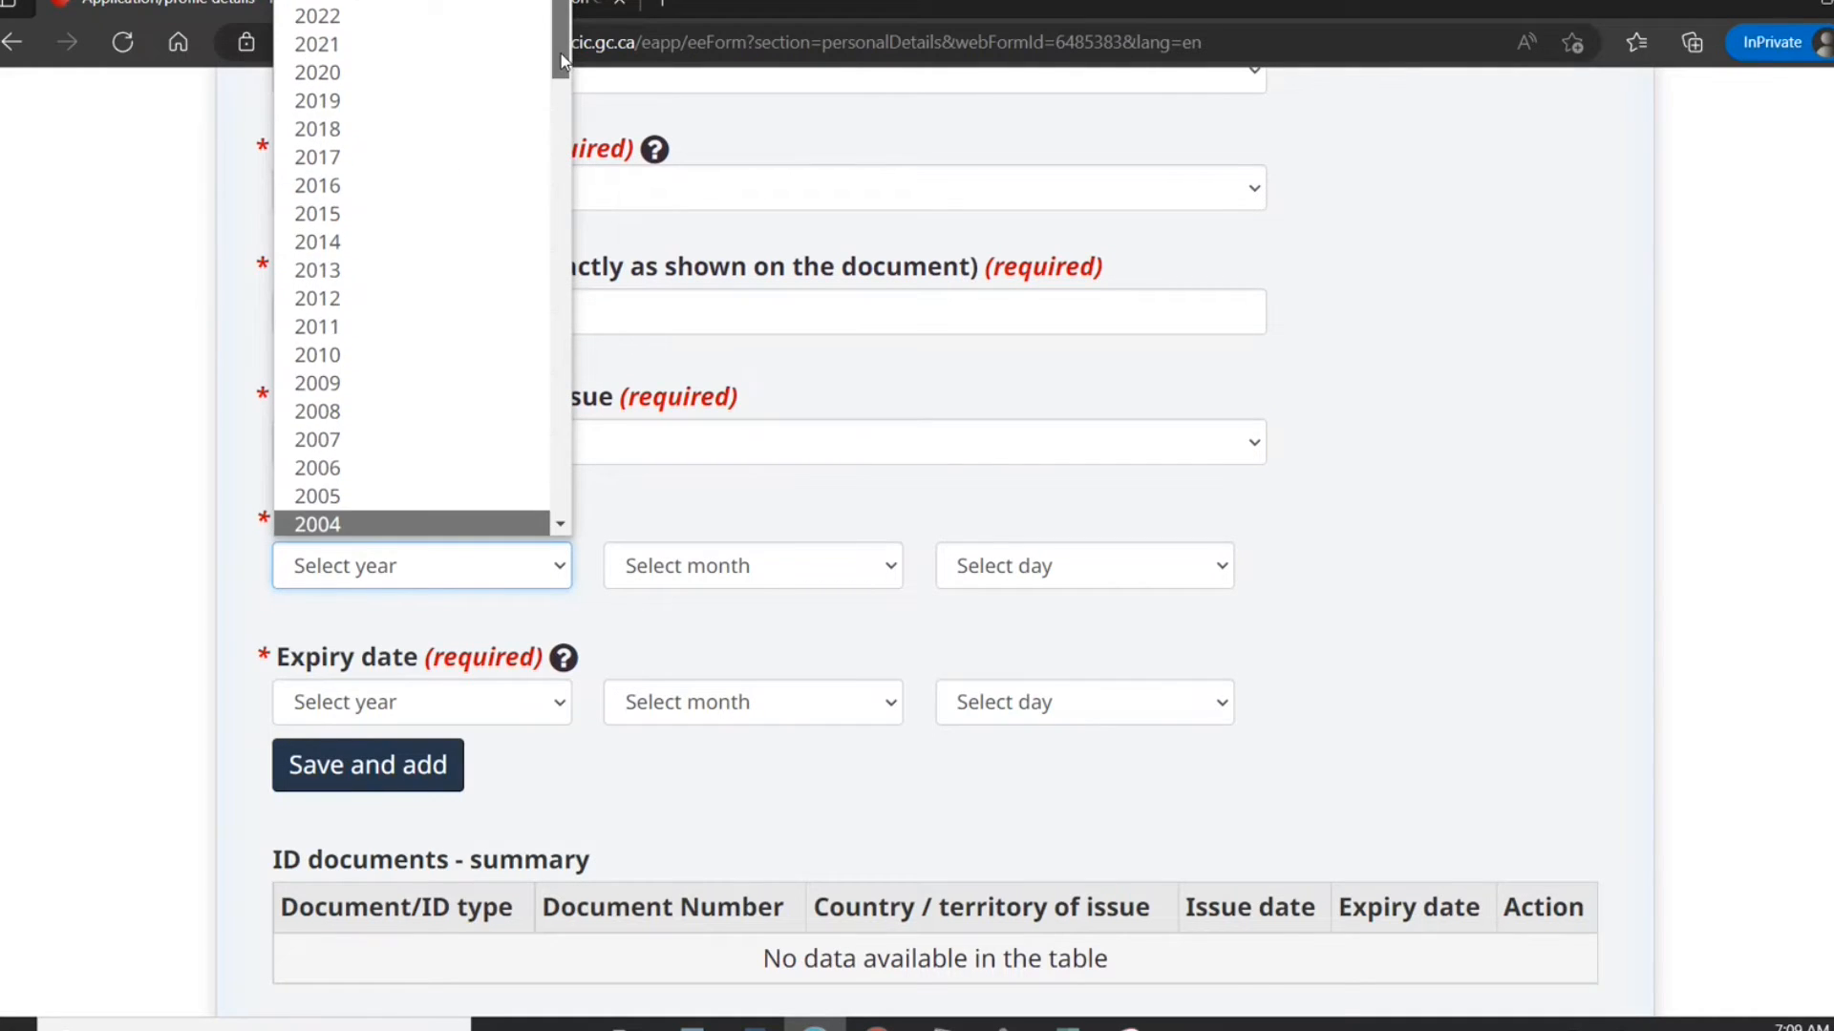
{"action": "left_click", "coordinate": [443, 44]}
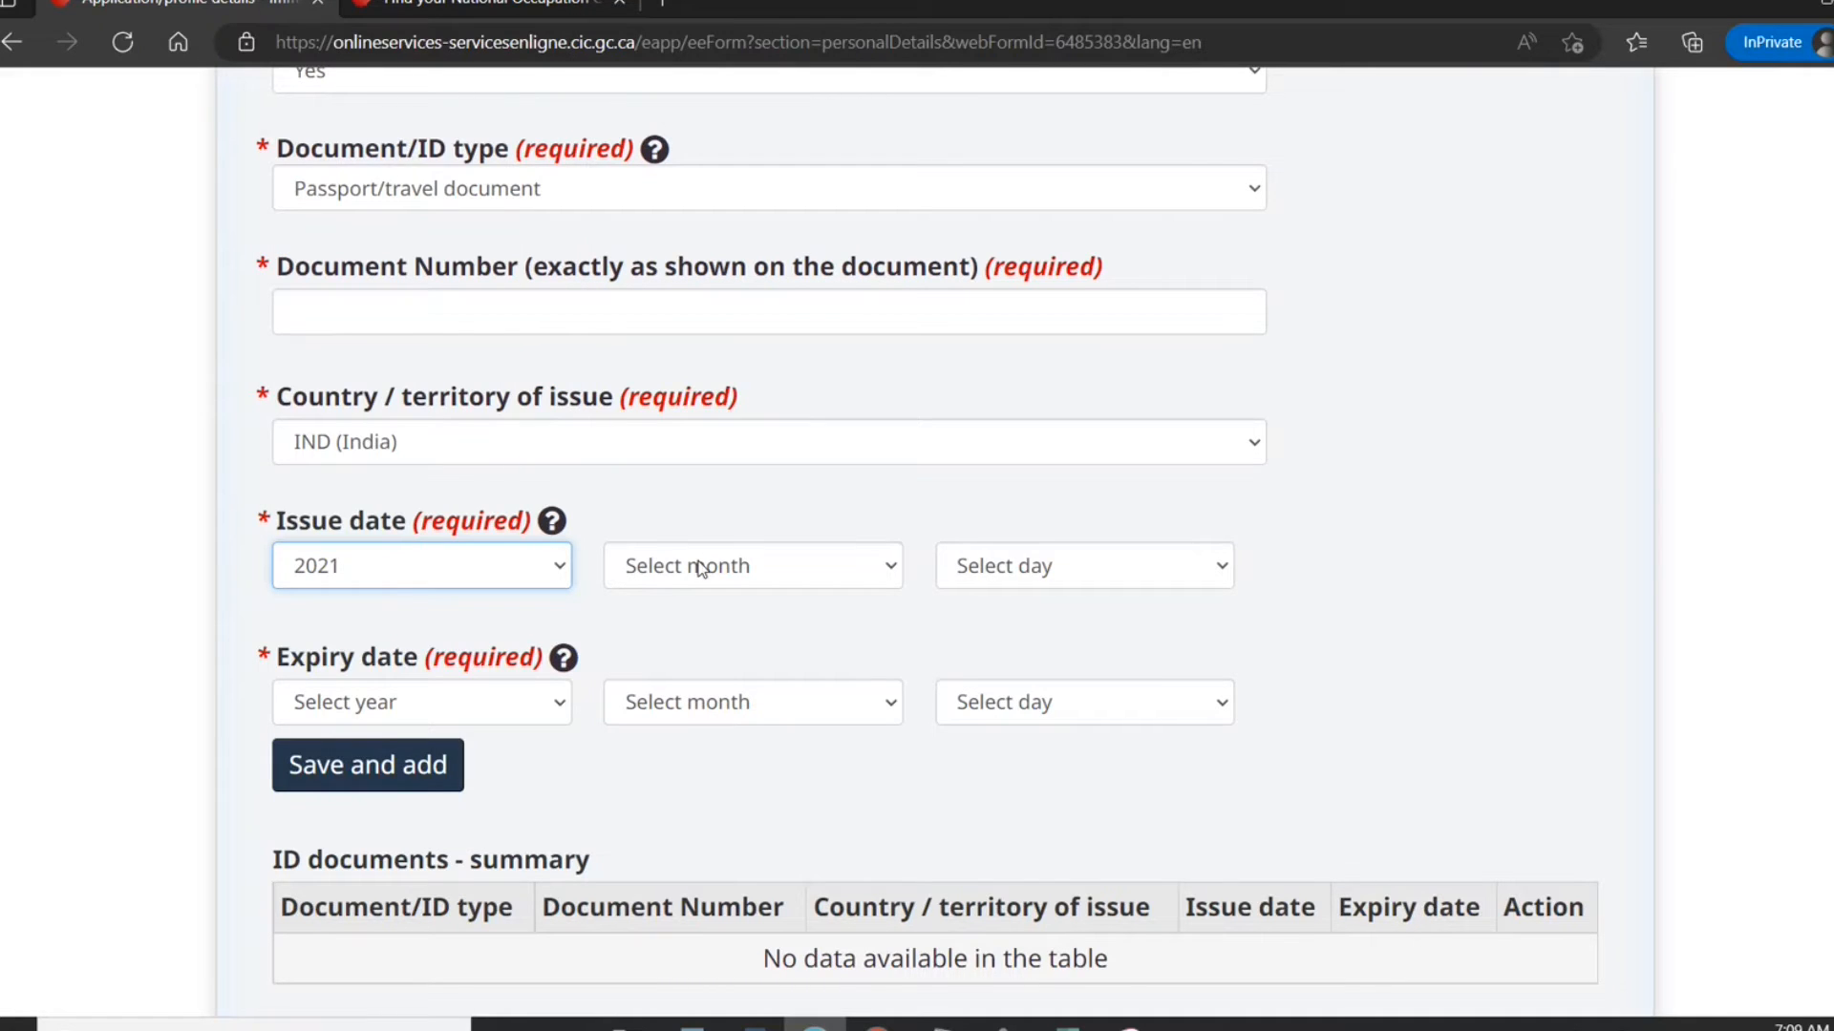
{"action": "left_click", "coordinate": [702, 569]}
{"action": "left_click", "coordinate": [707, 640]}
{"action": "left_click", "coordinate": [960, 571]}
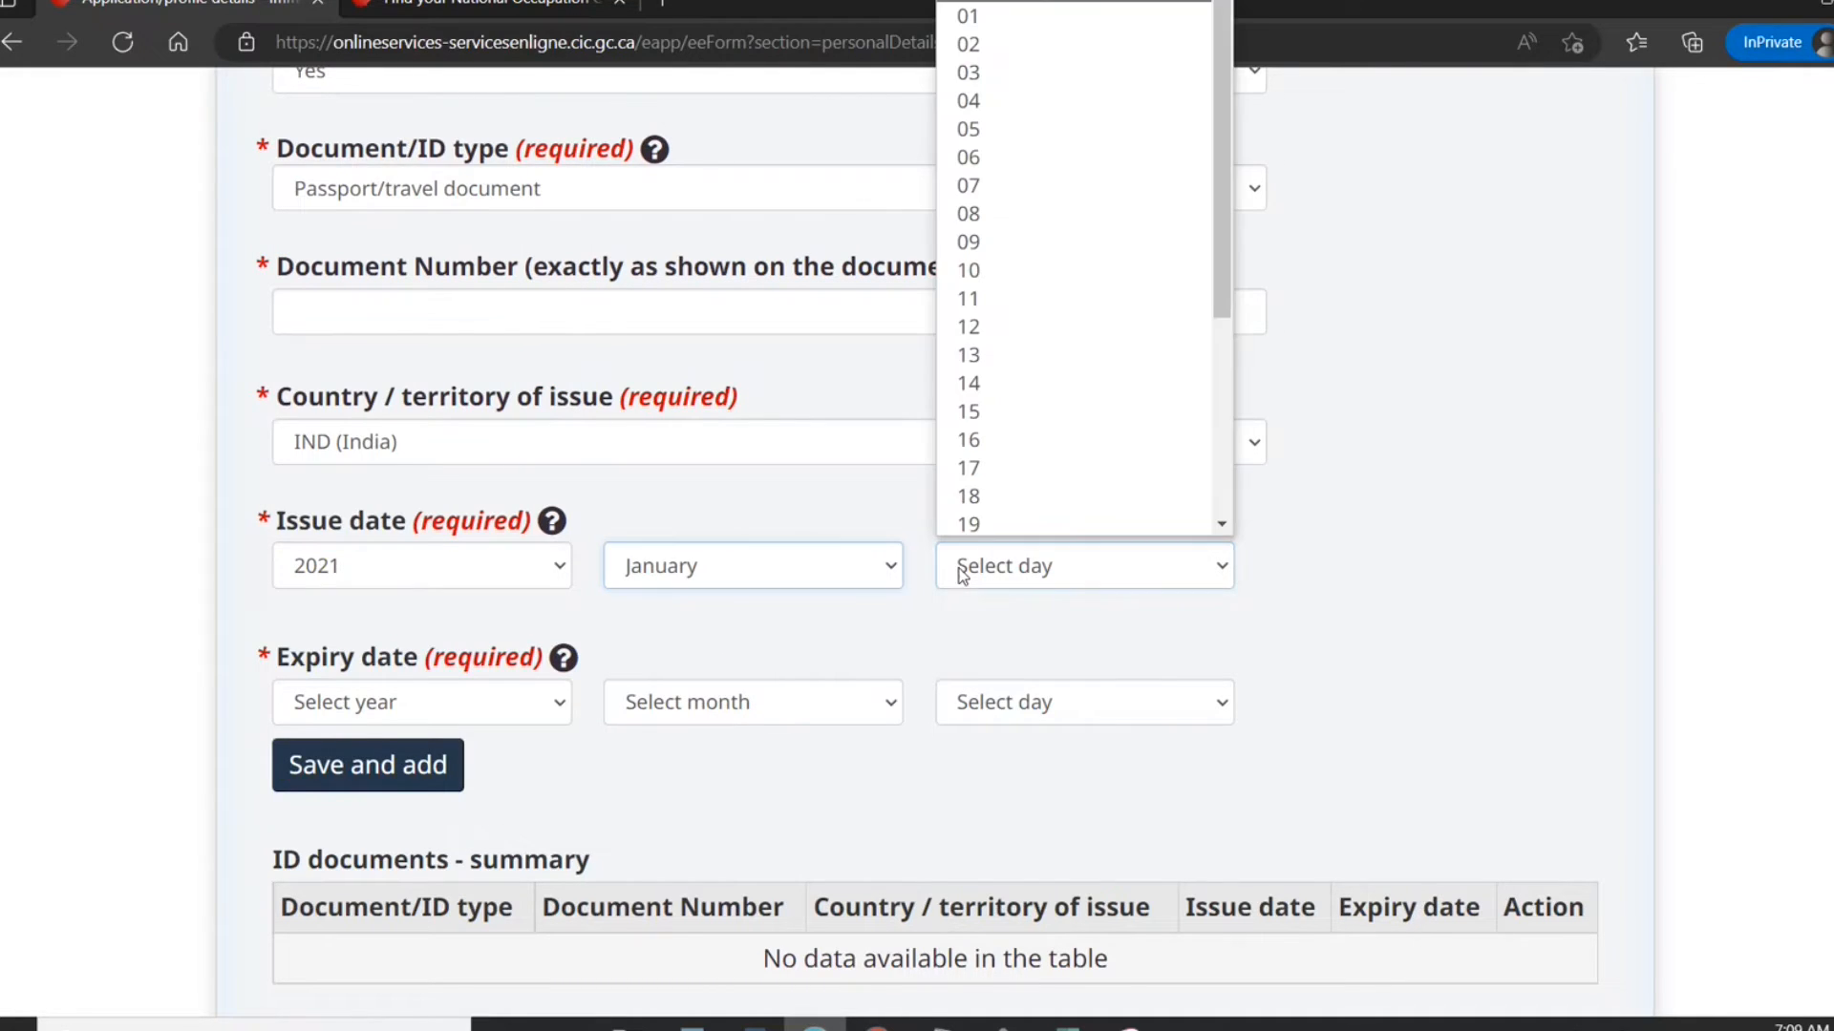
{"action": "left_click", "coordinate": [973, 494]}
Step: Set the passport expiry date to 2031, January 17
{"action": "left_click", "coordinate": [997, 706]}
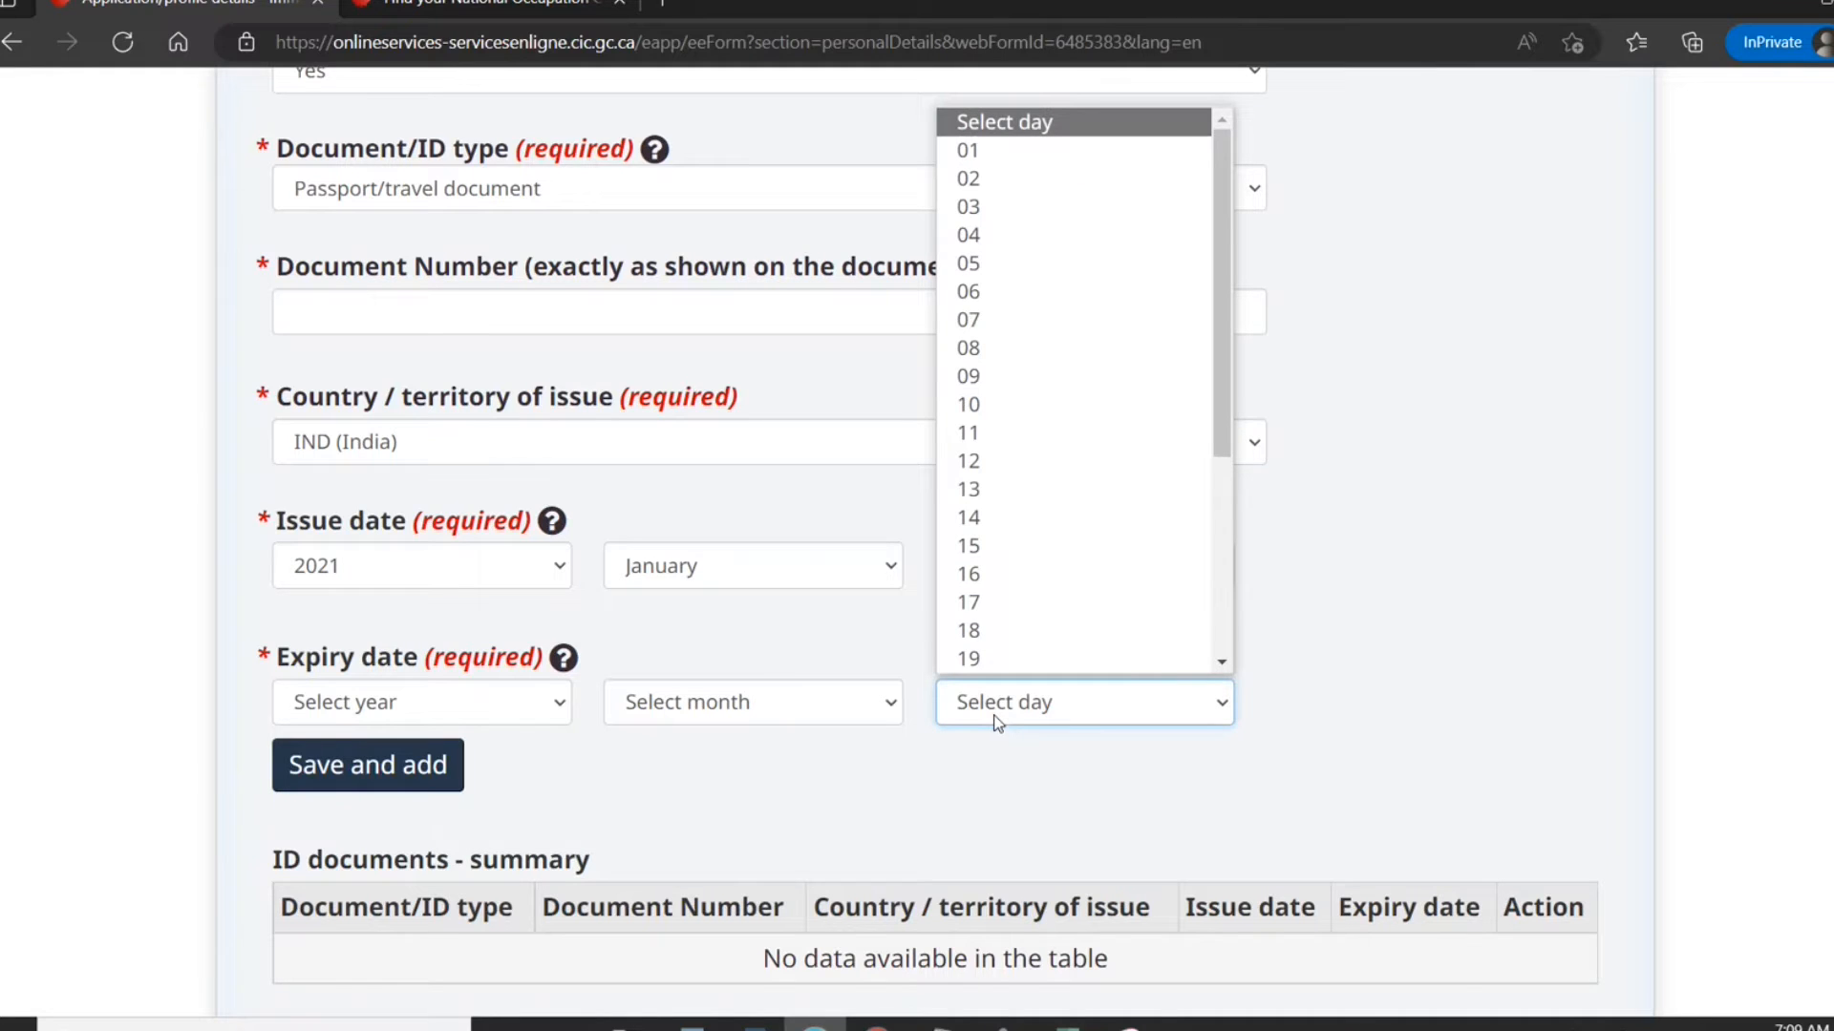
{"action": "left_click", "coordinate": [968, 602]}
{"action": "left_click", "coordinate": [850, 722]}
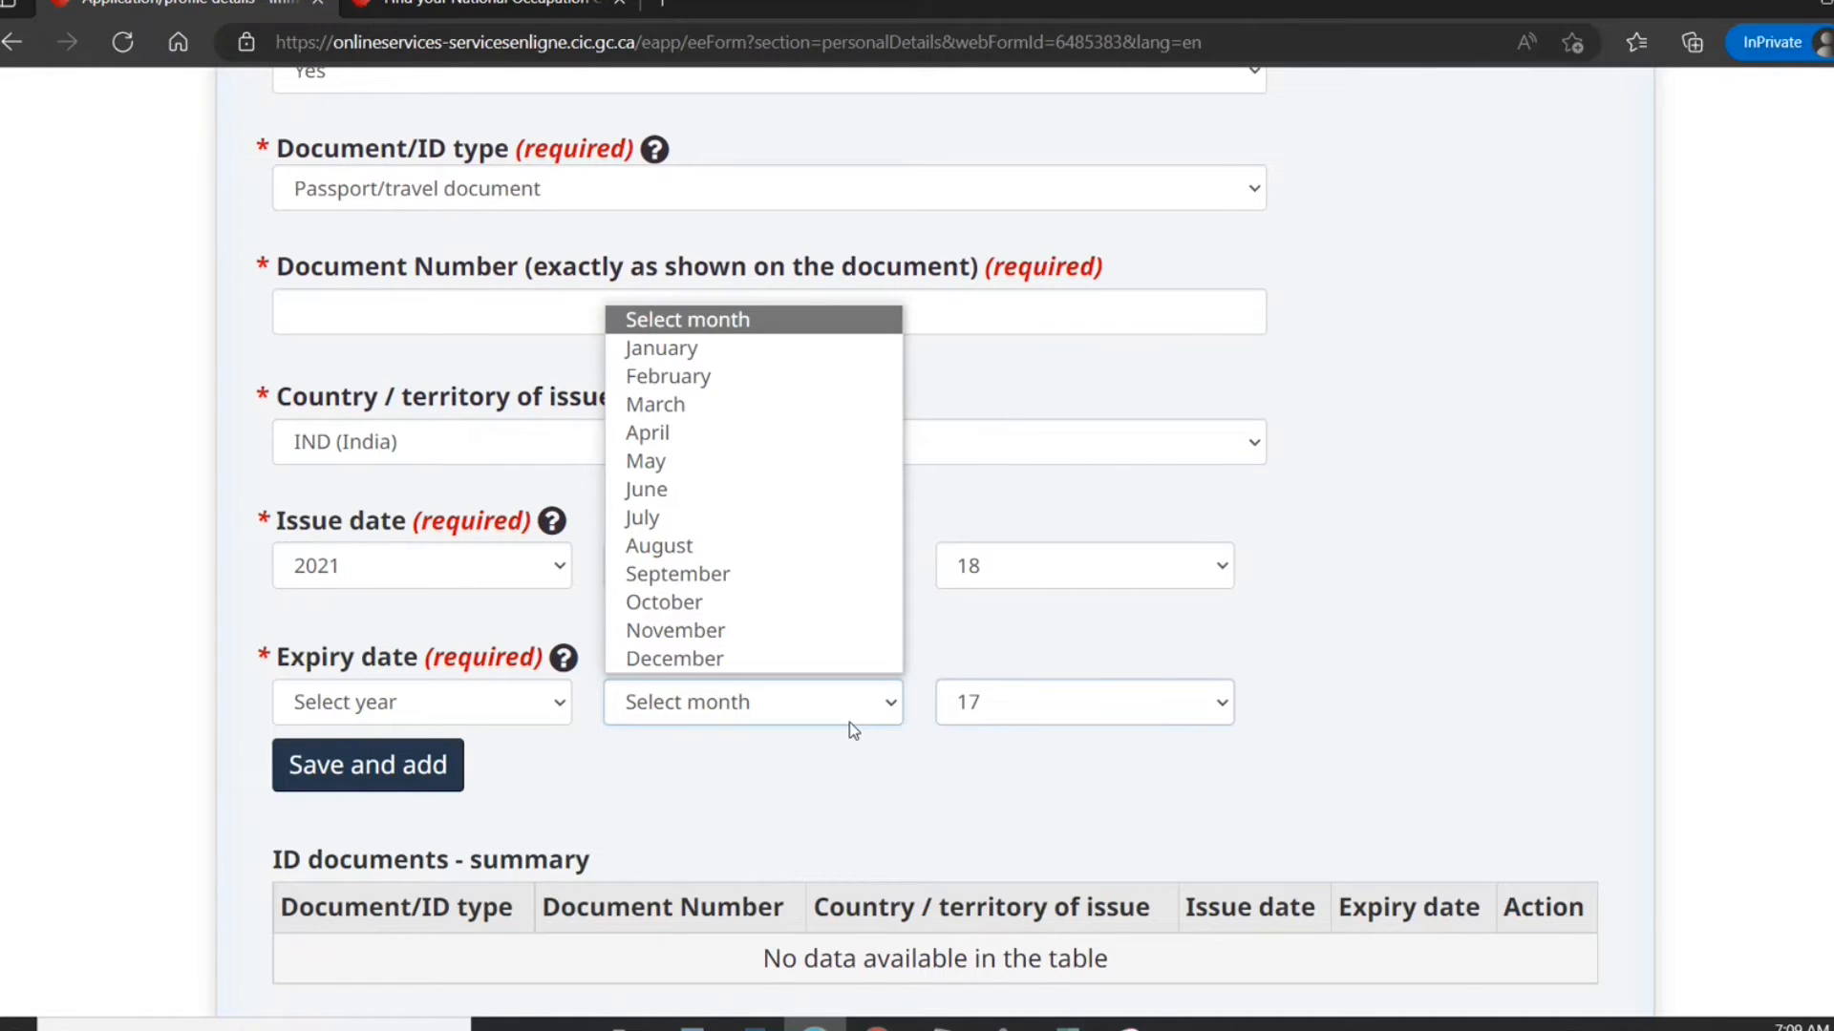
{"action": "left_click", "coordinate": [736, 343]}
{"action": "left_click", "coordinate": [553, 700]}
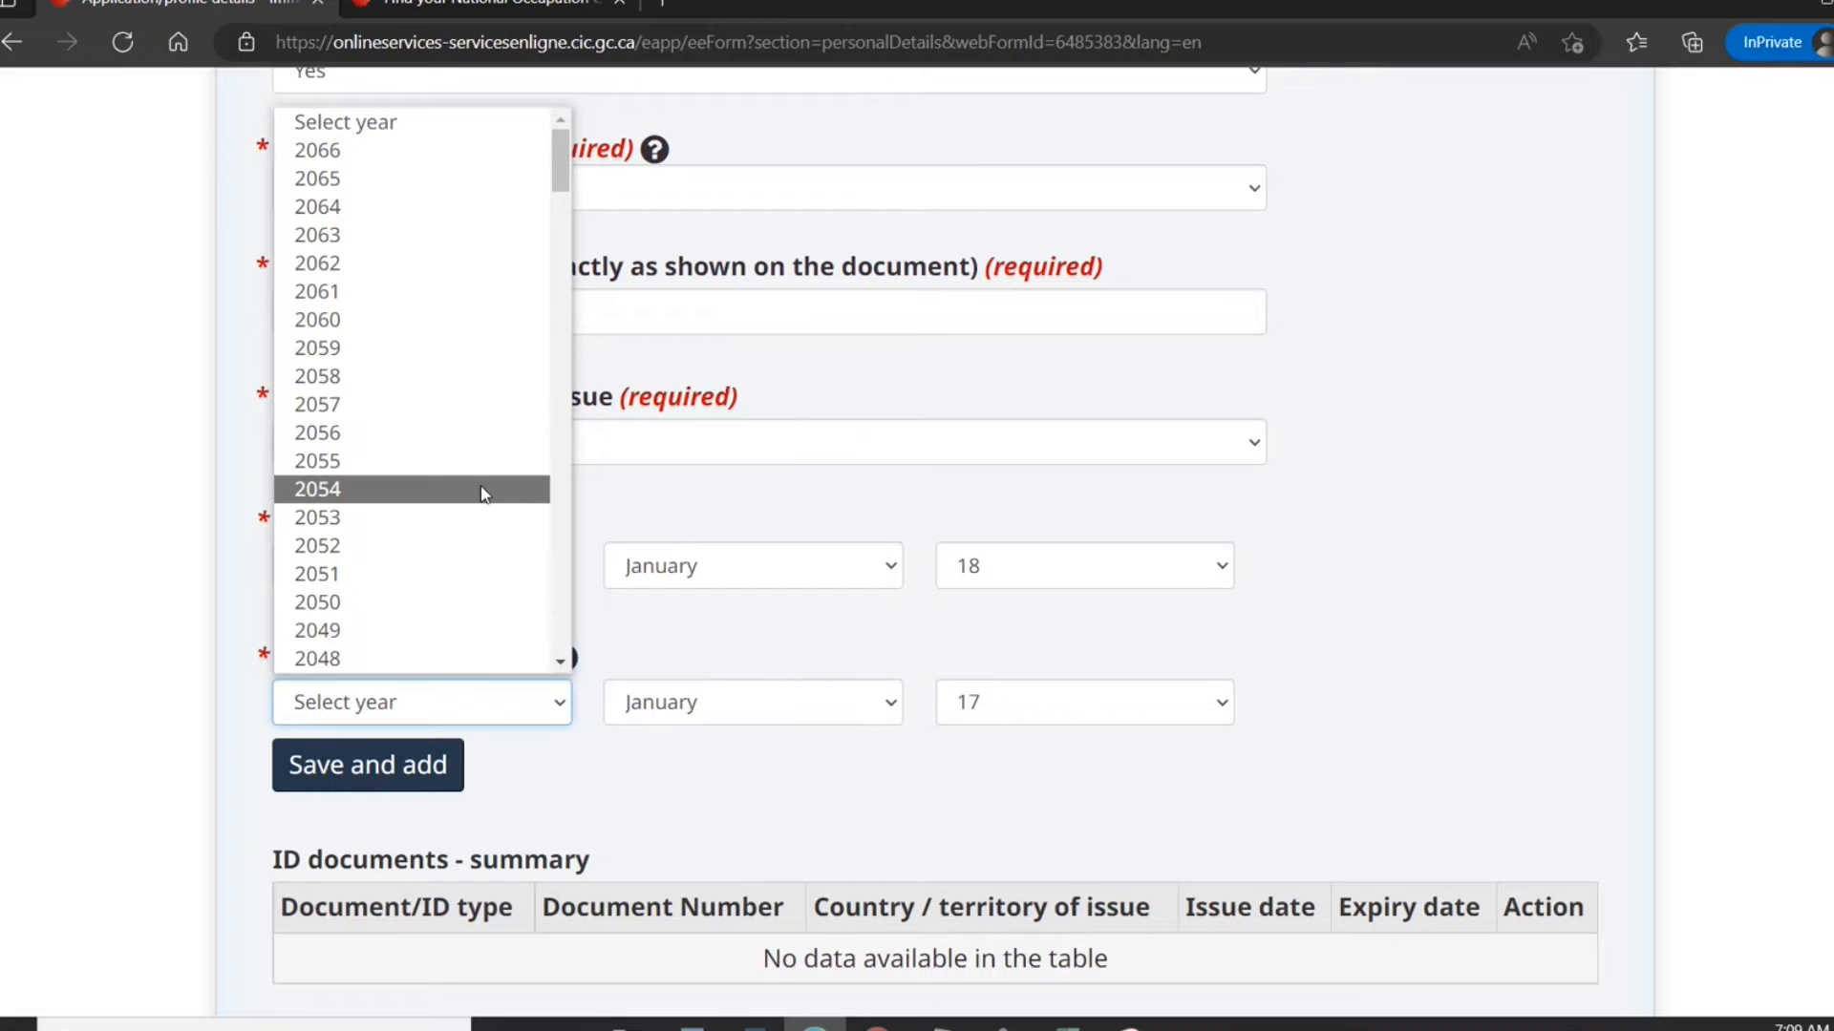
{"action": "left_click", "coordinate": [565, 671]}
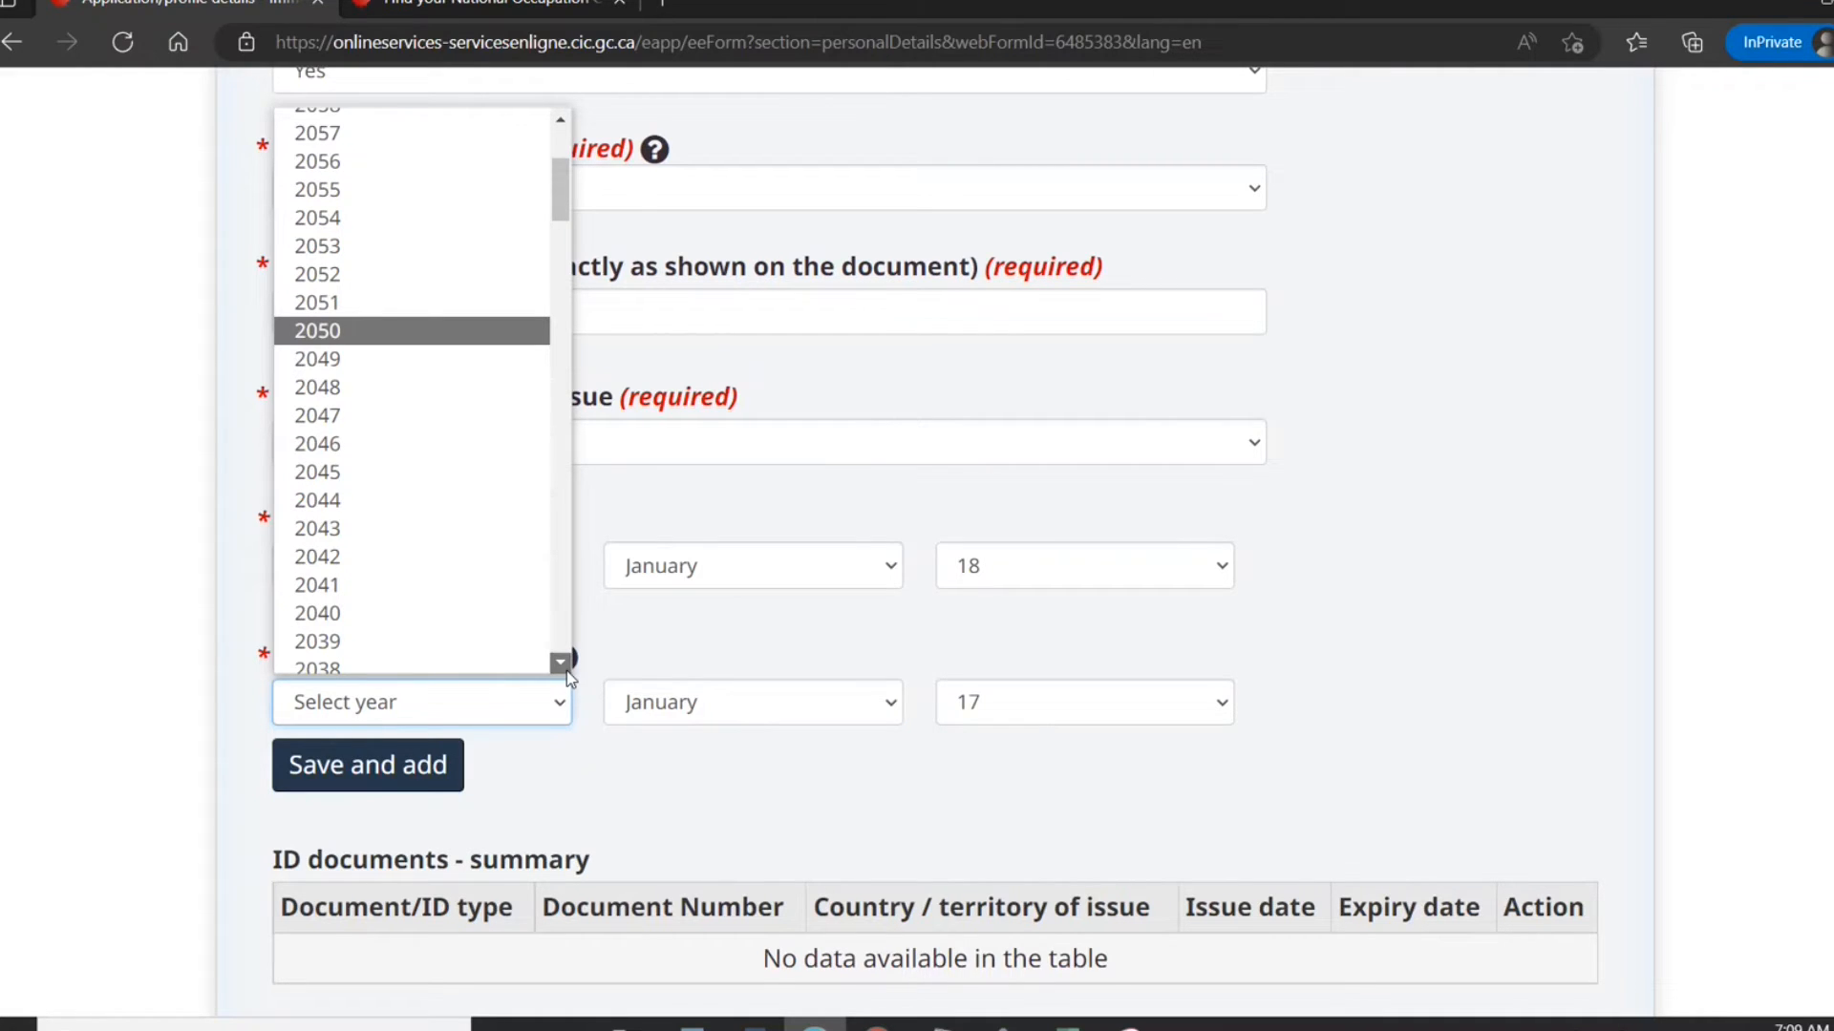
{"action": "scroll", "coordinate": [566, 669], "scroll_direction": "down", "scroll_amount": 6}
{"action": "left_click", "coordinate": [479, 318]}
Step: Enter the passport number, save the passport, and continue to immigration history
{"action": "left_click", "coordinate": [479, 318]}
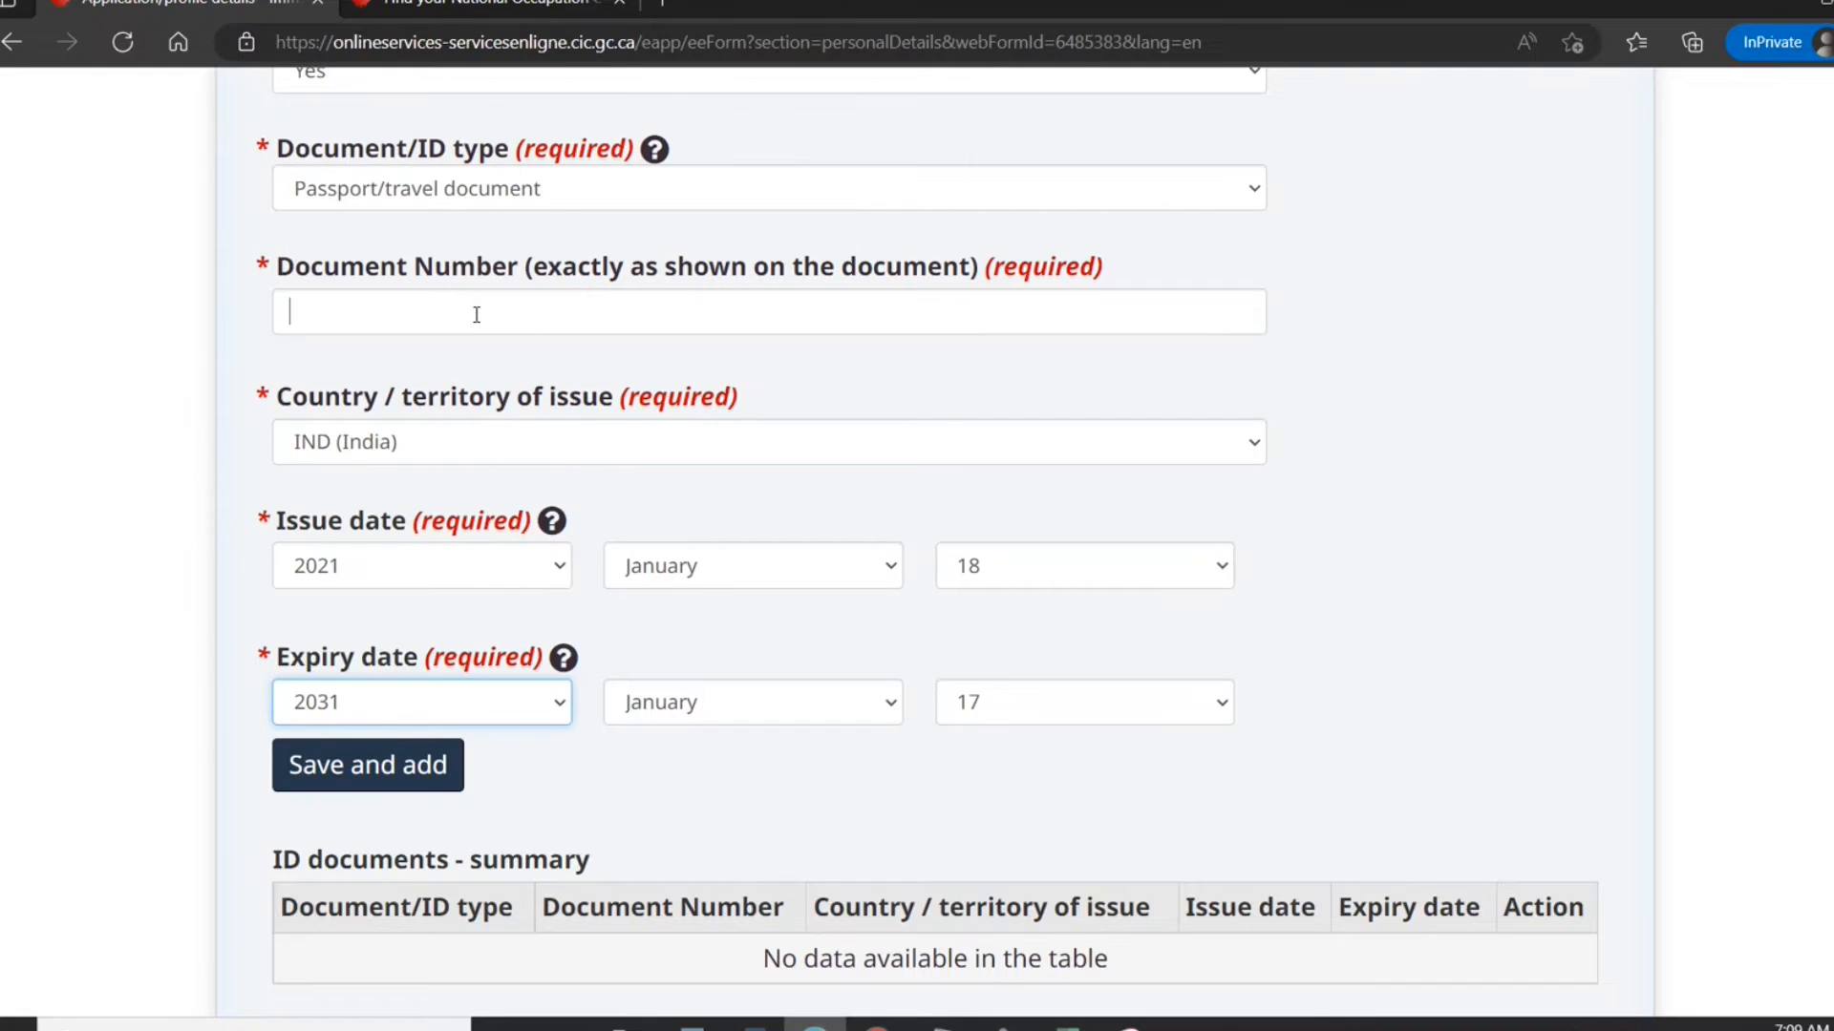
{"action": "type", "text": "A456789"}
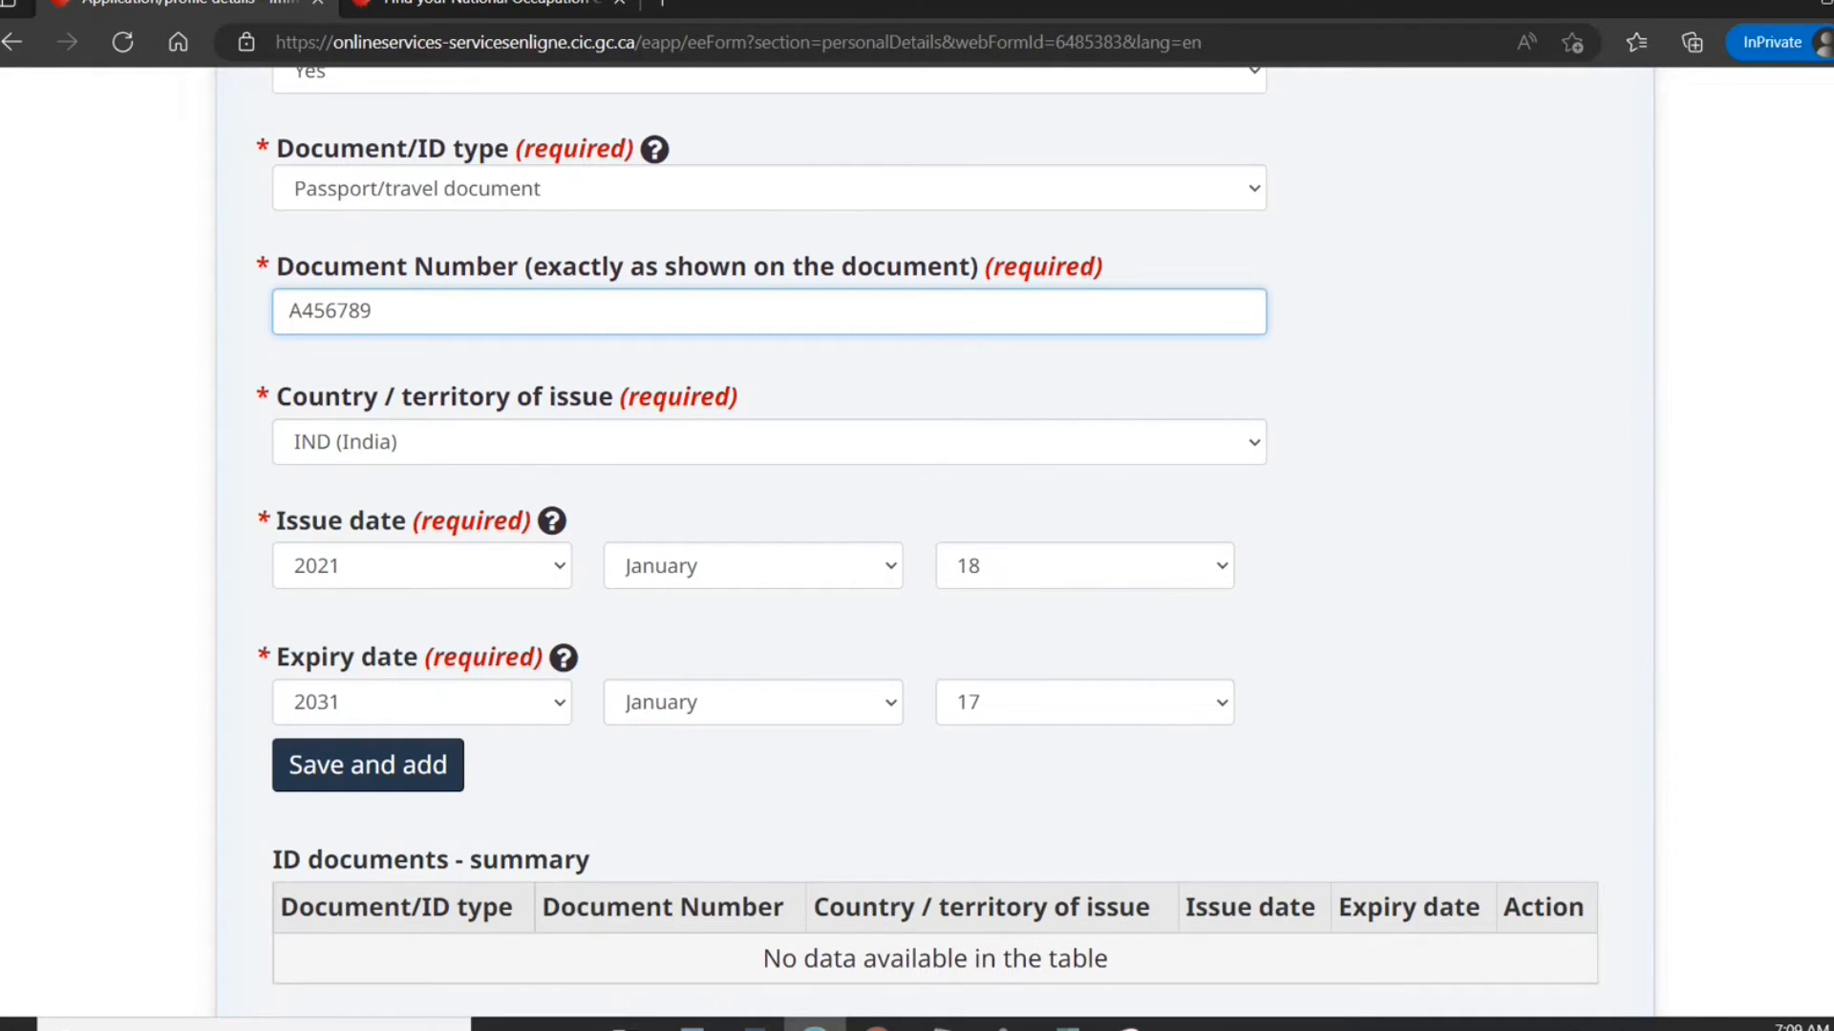
{"action": "scroll", "coordinate": [917, 535], "scroll_direction": "down", "scroll_amount": 5}
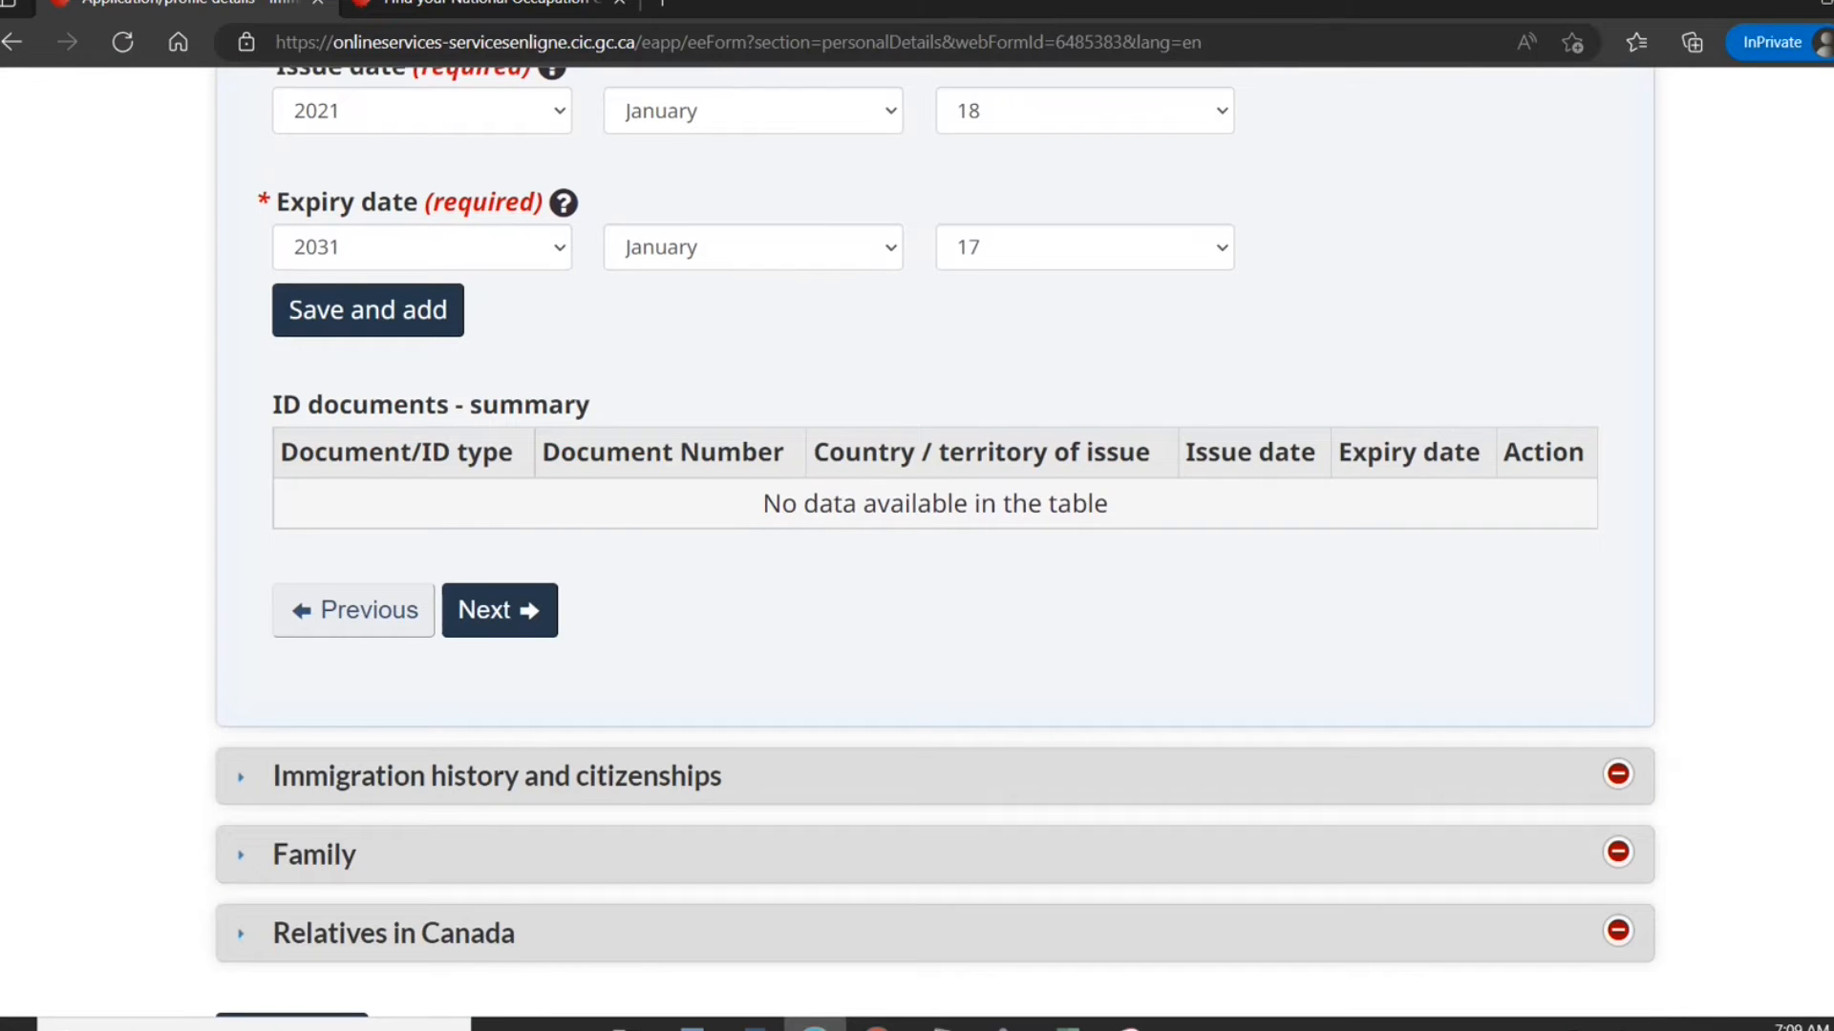
{"action": "left_click", "coordinate": [439, 307]}
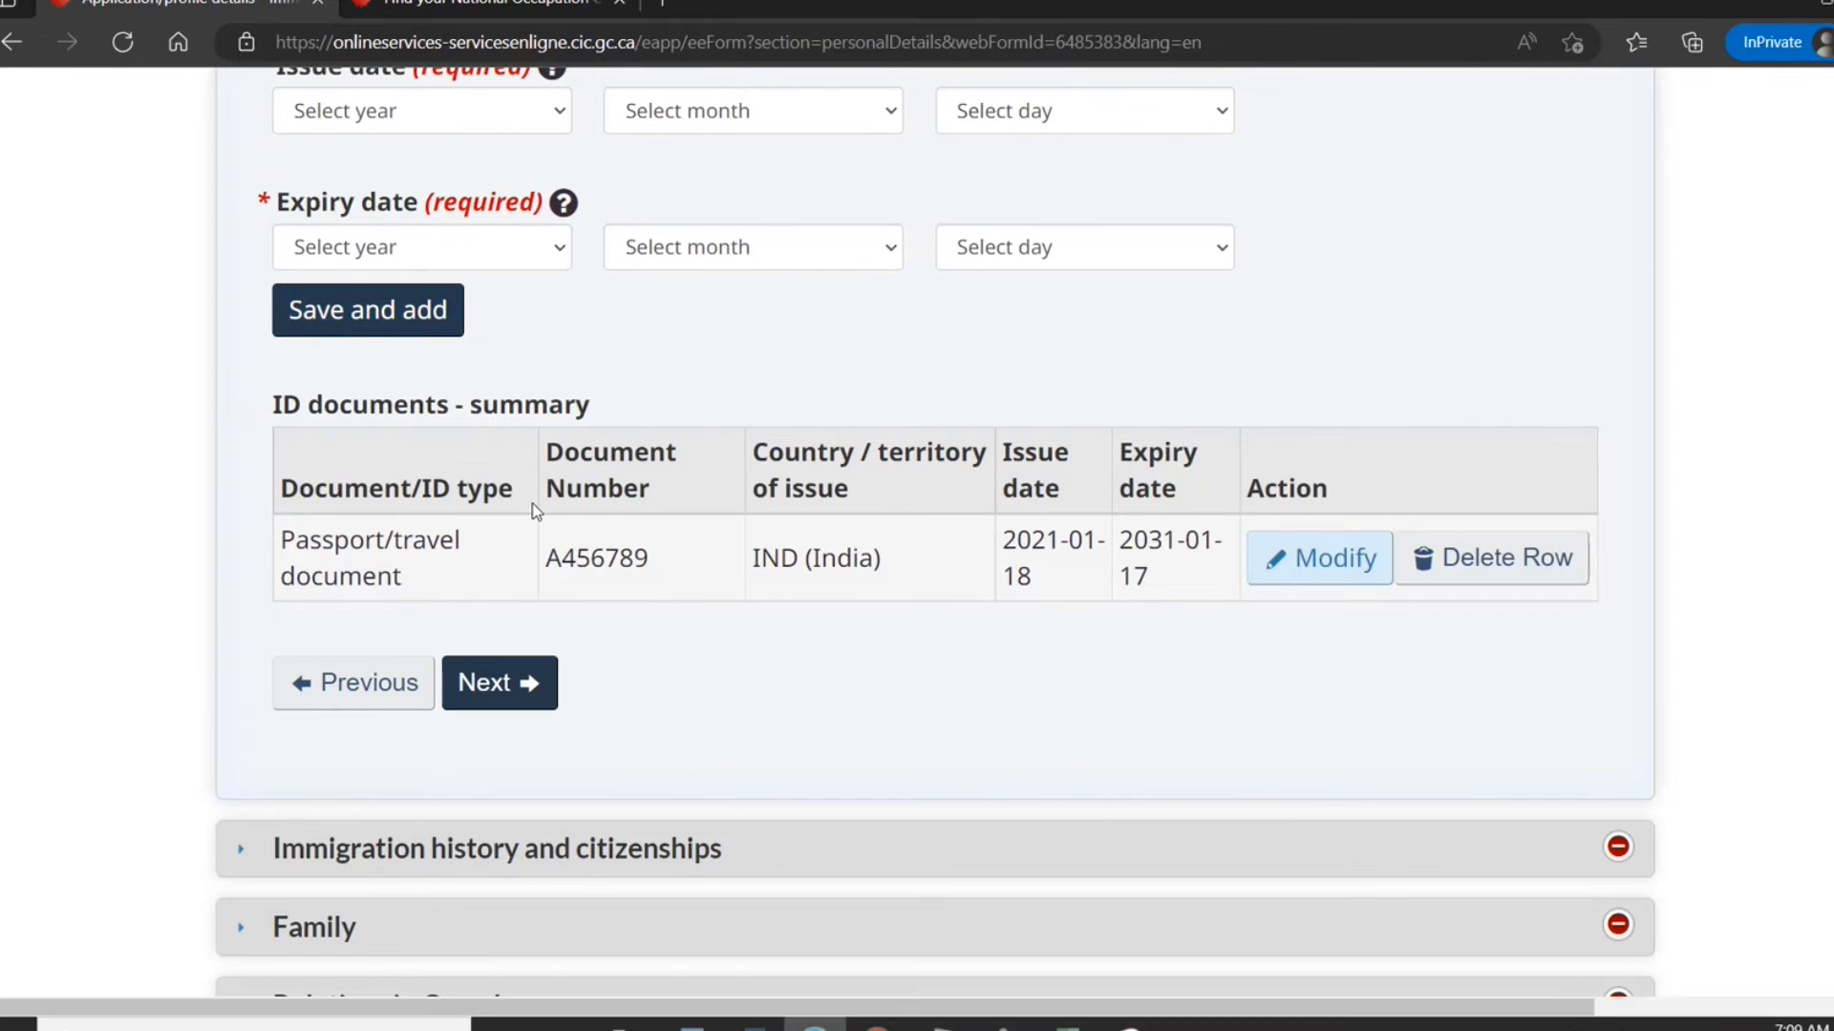
{"action": "left_click", "coordinate": [490, 686]}
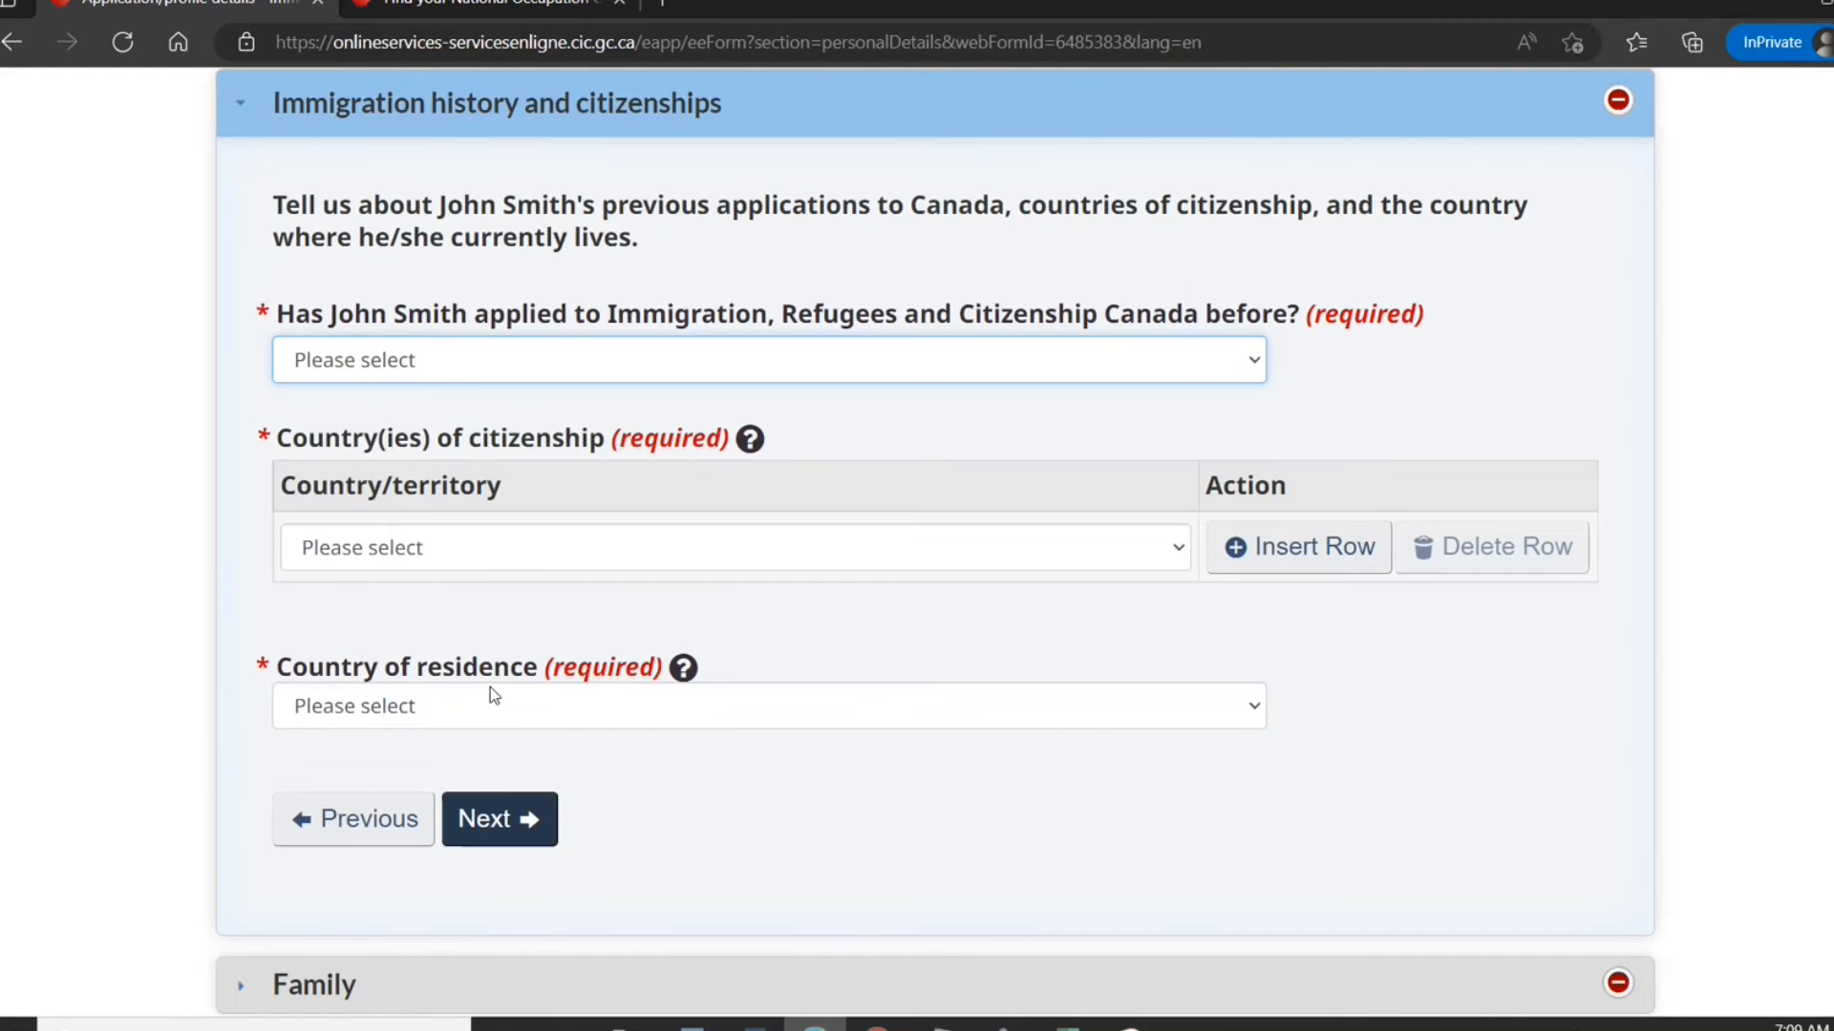
Step: Answer No to previous applications and set India as the only country of citizenship
{"action": "left_click", "coordinate": [777, 364]}
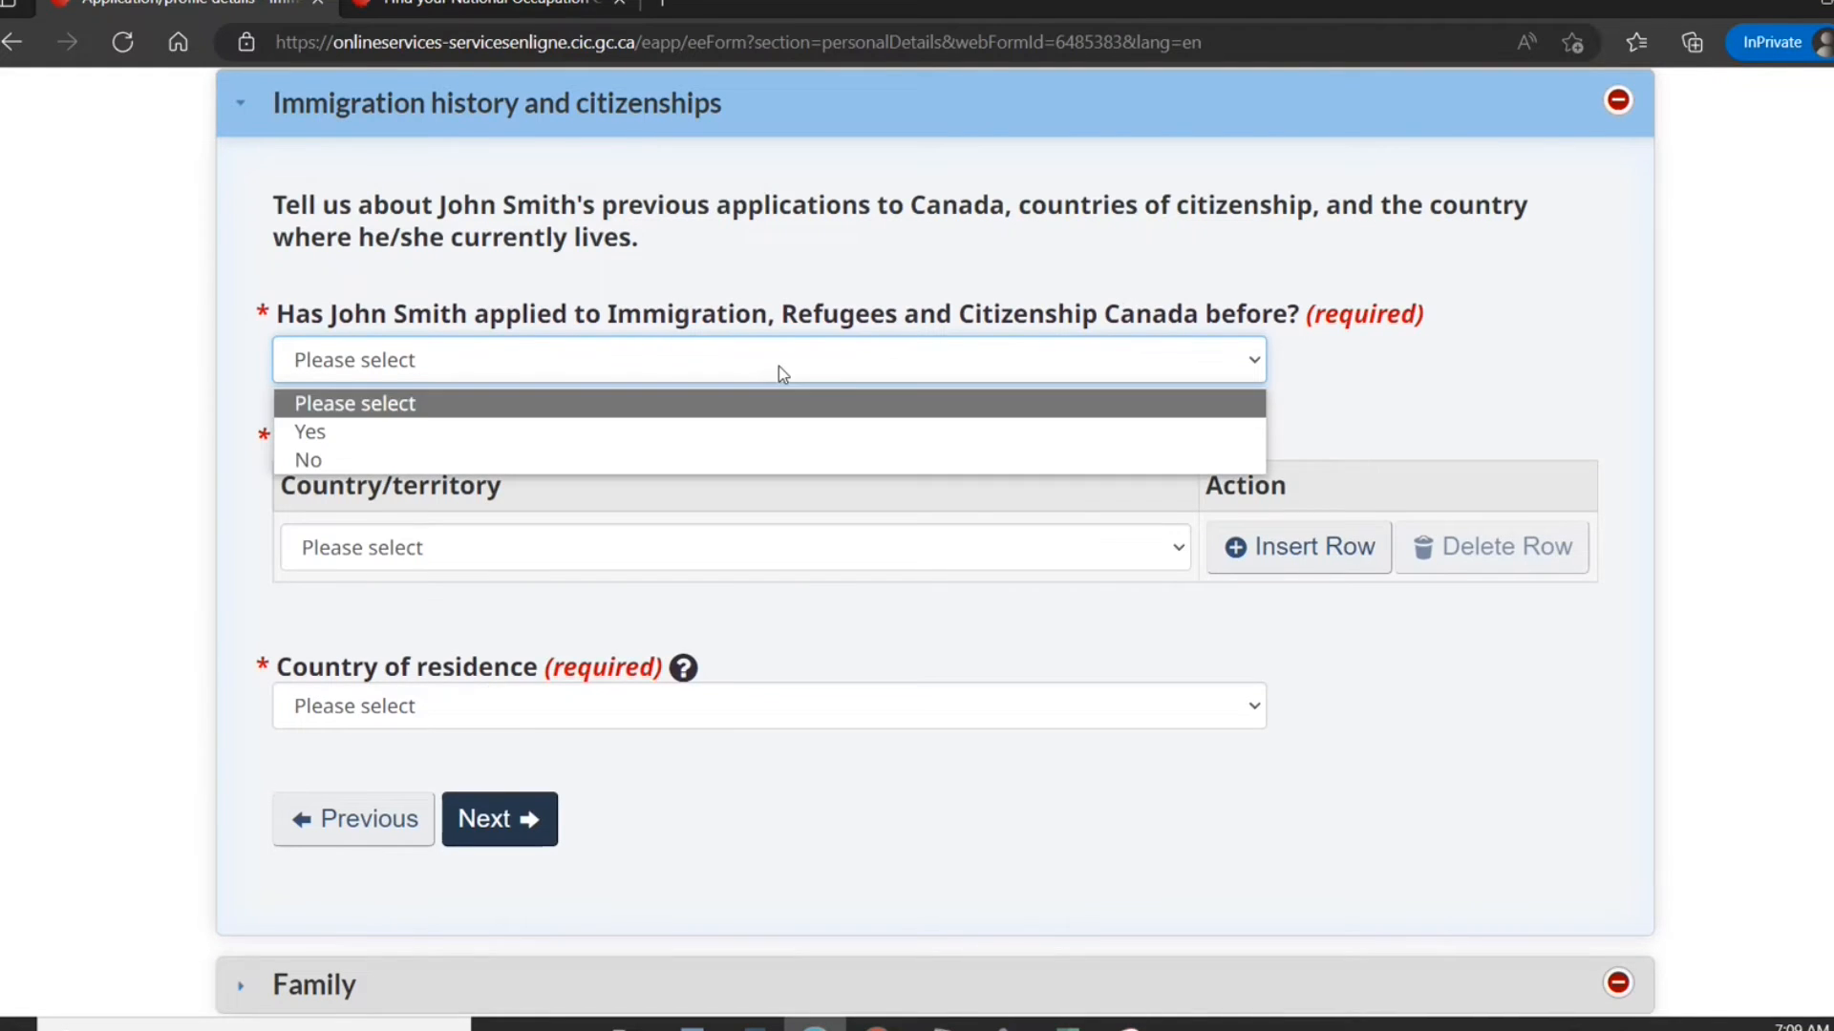
{"action": "left_click", "coordinate": [632, 466]}
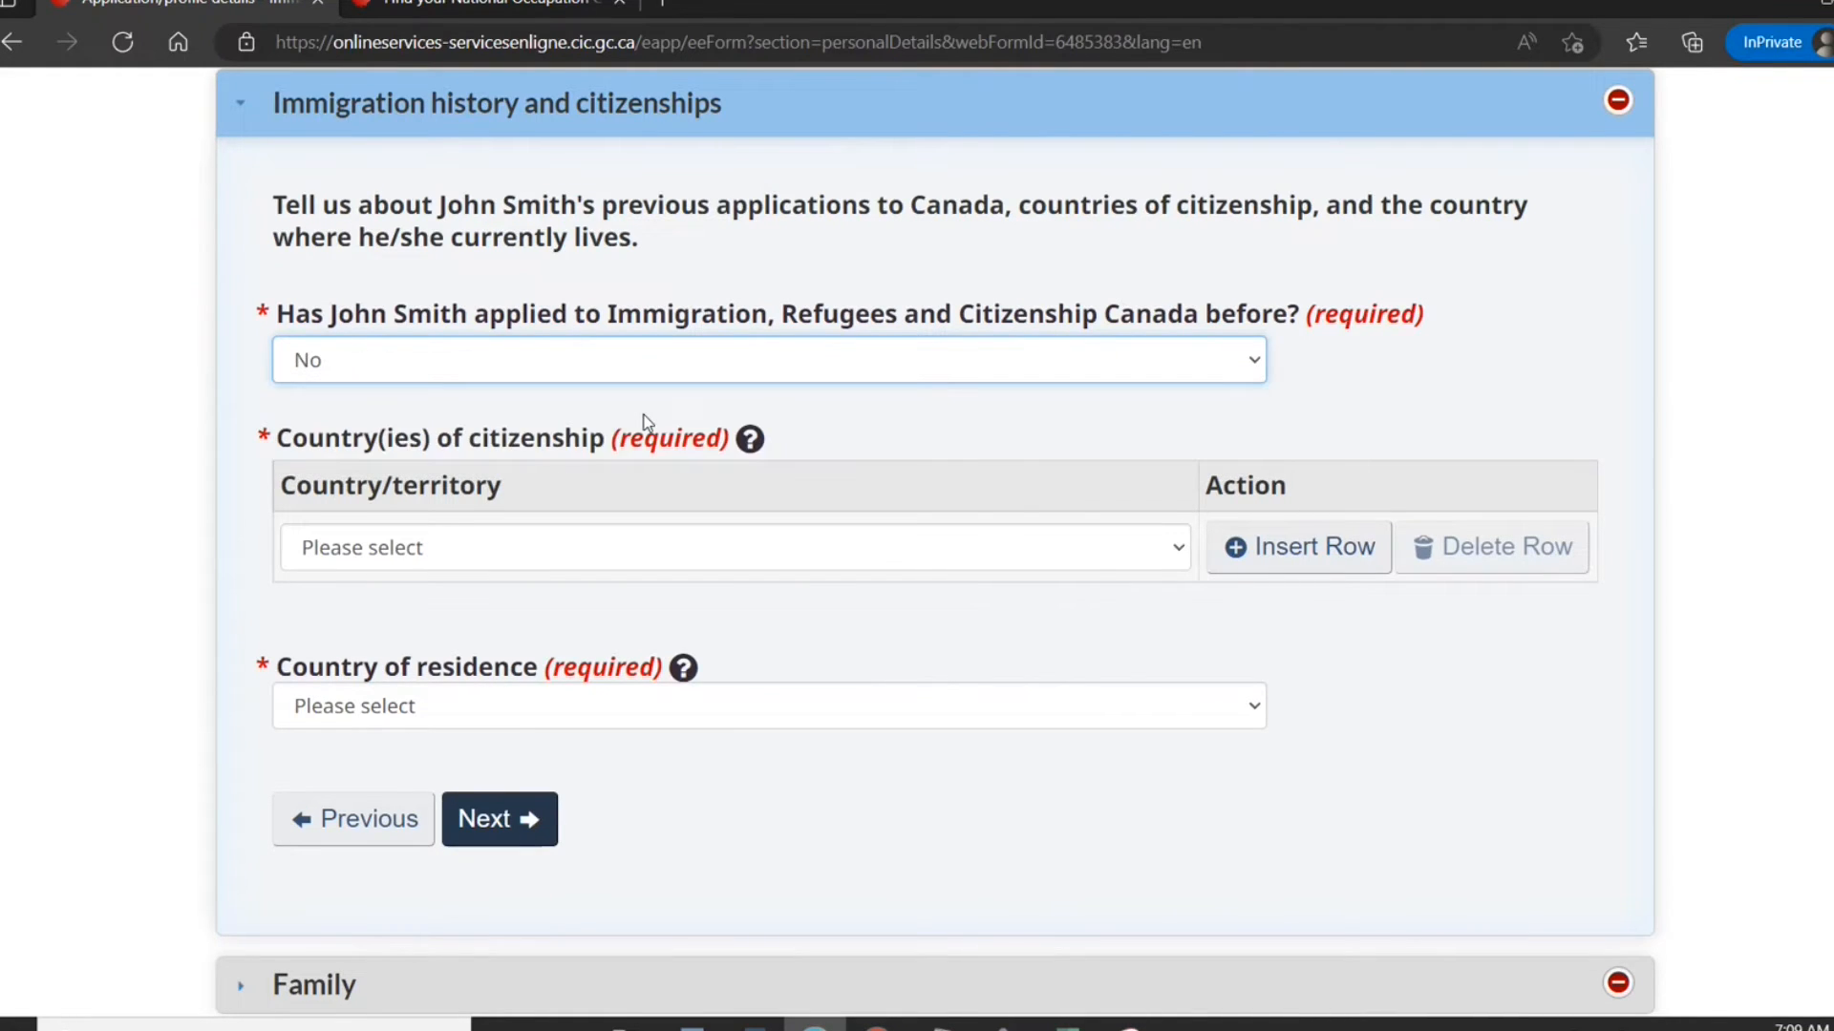
{"action": "left_click", "coordinate": [865, 560]}
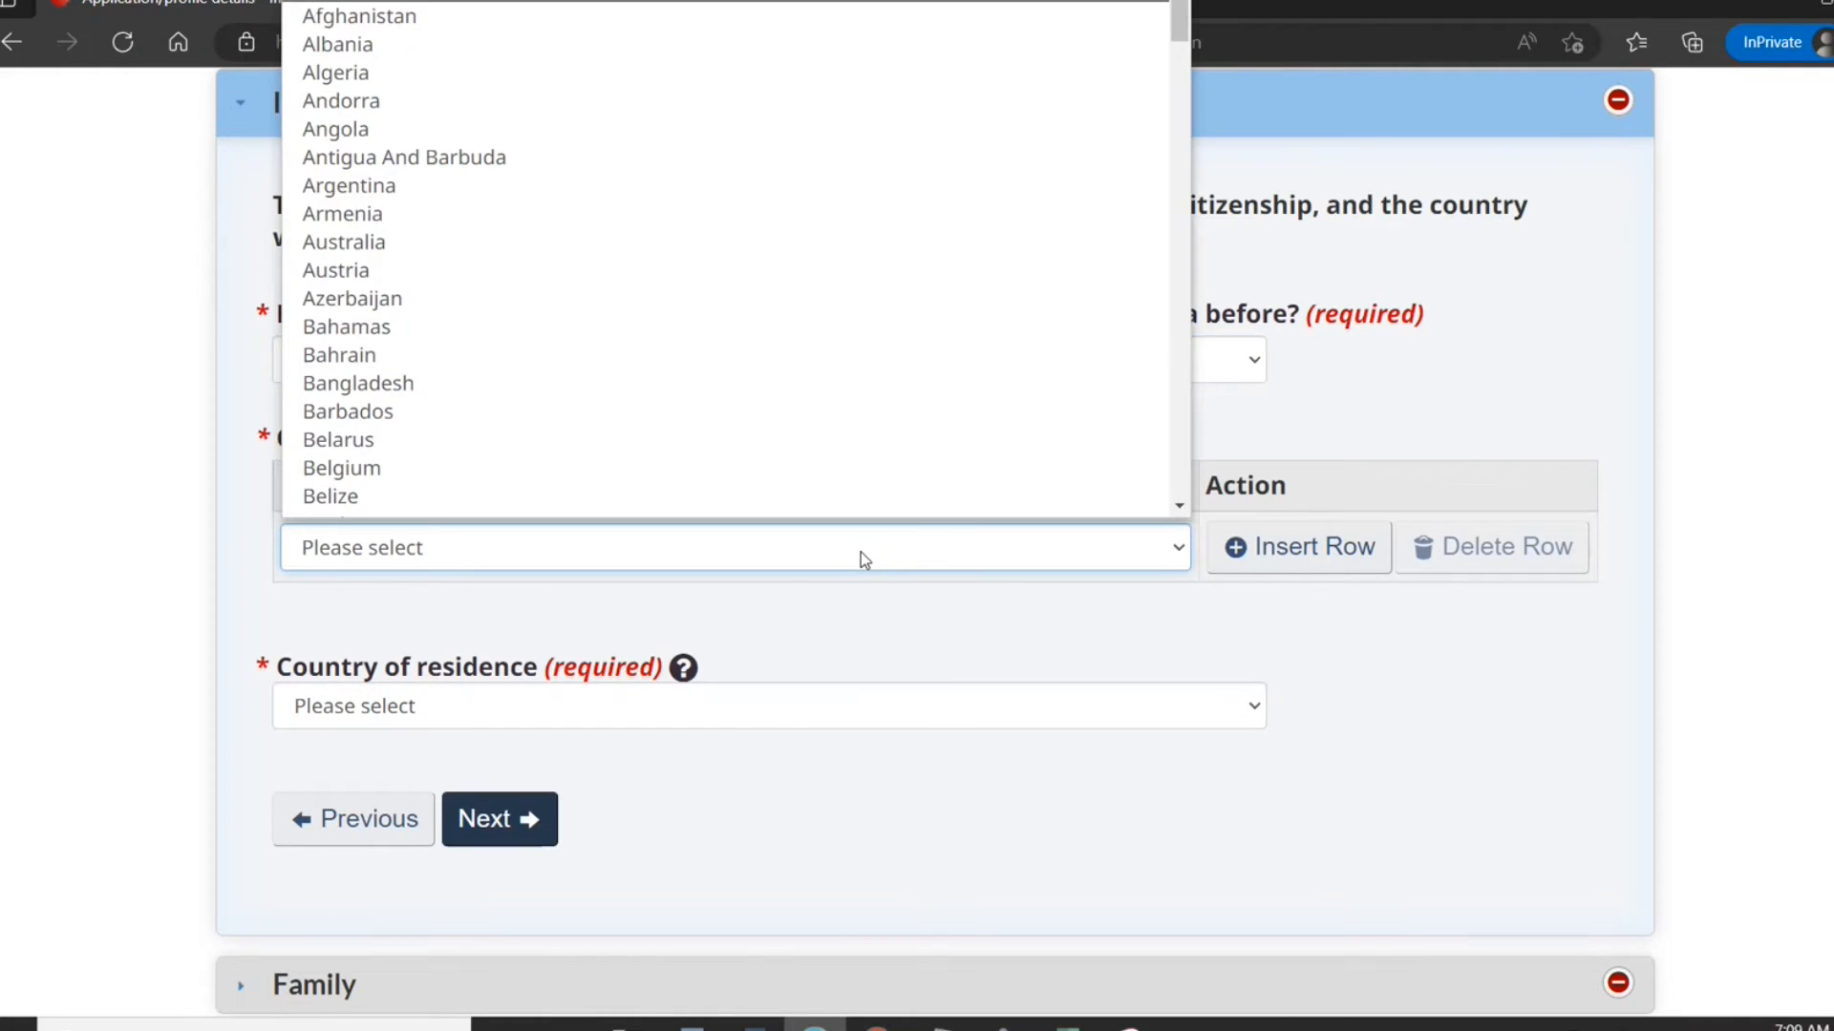
{"action": "type", "text": "india"}
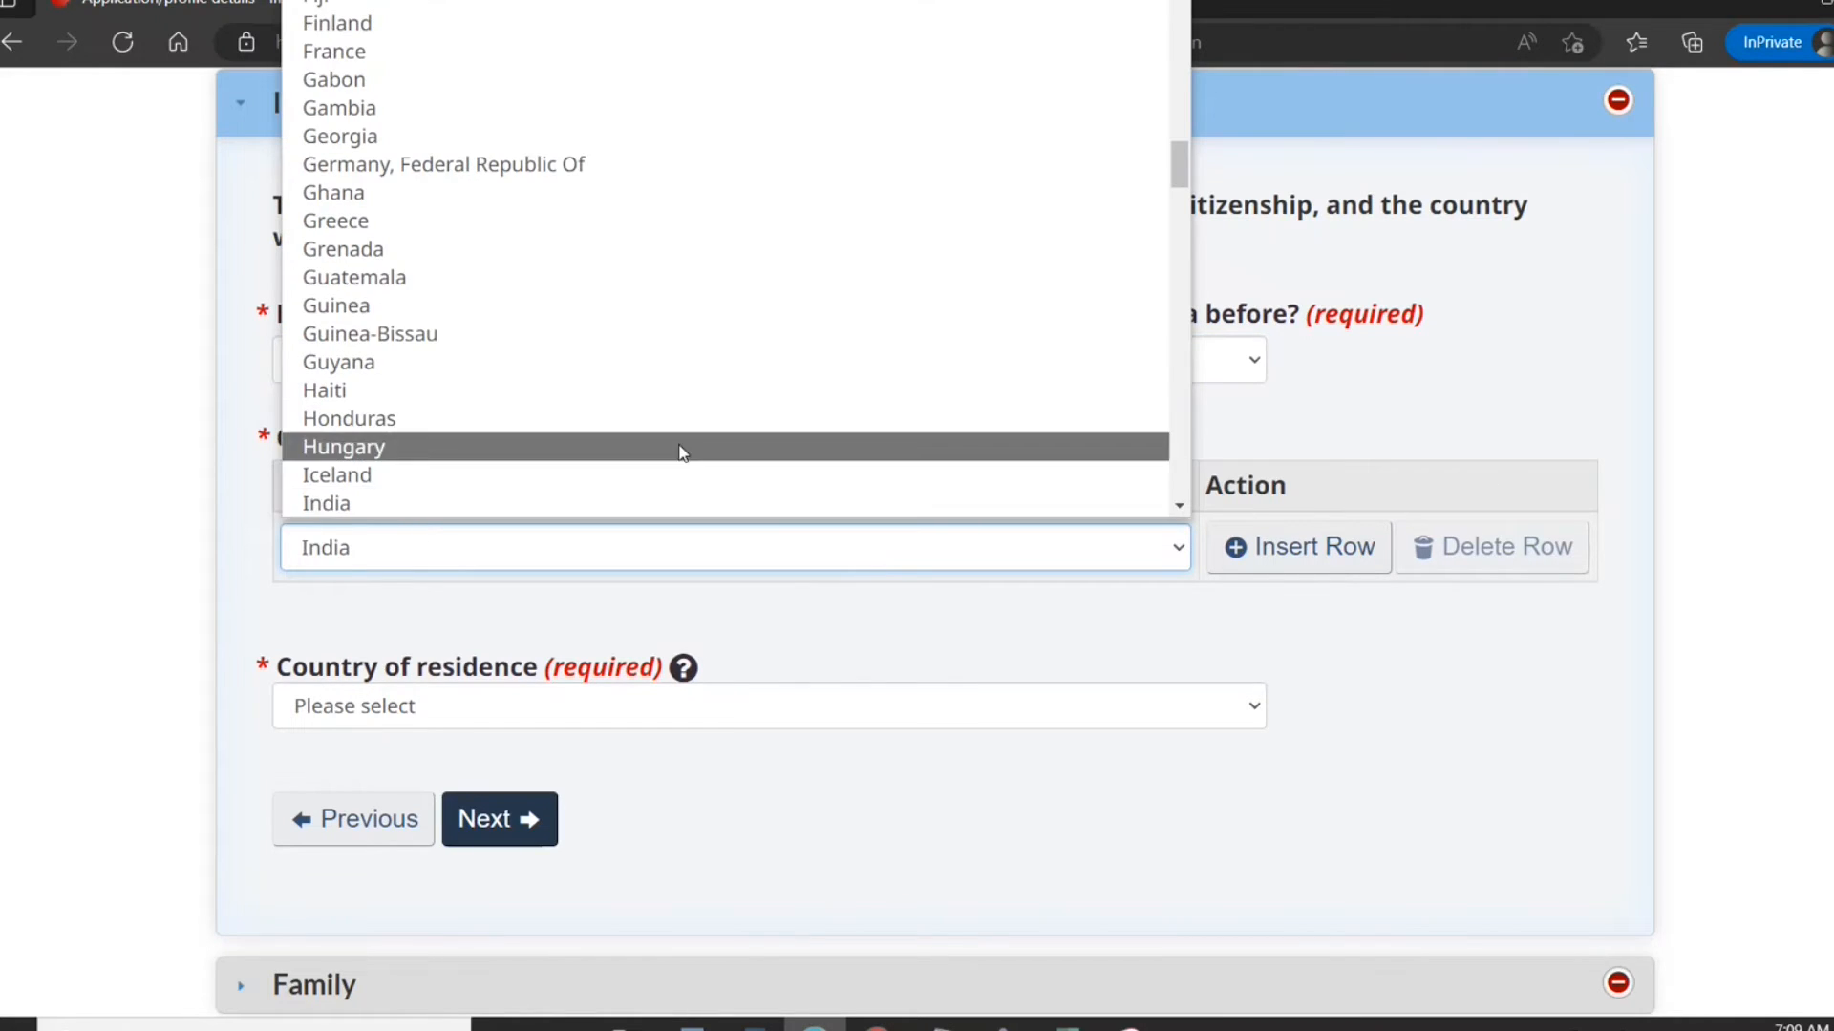
{"action": "left_click", "coordinate": [626, 504]}
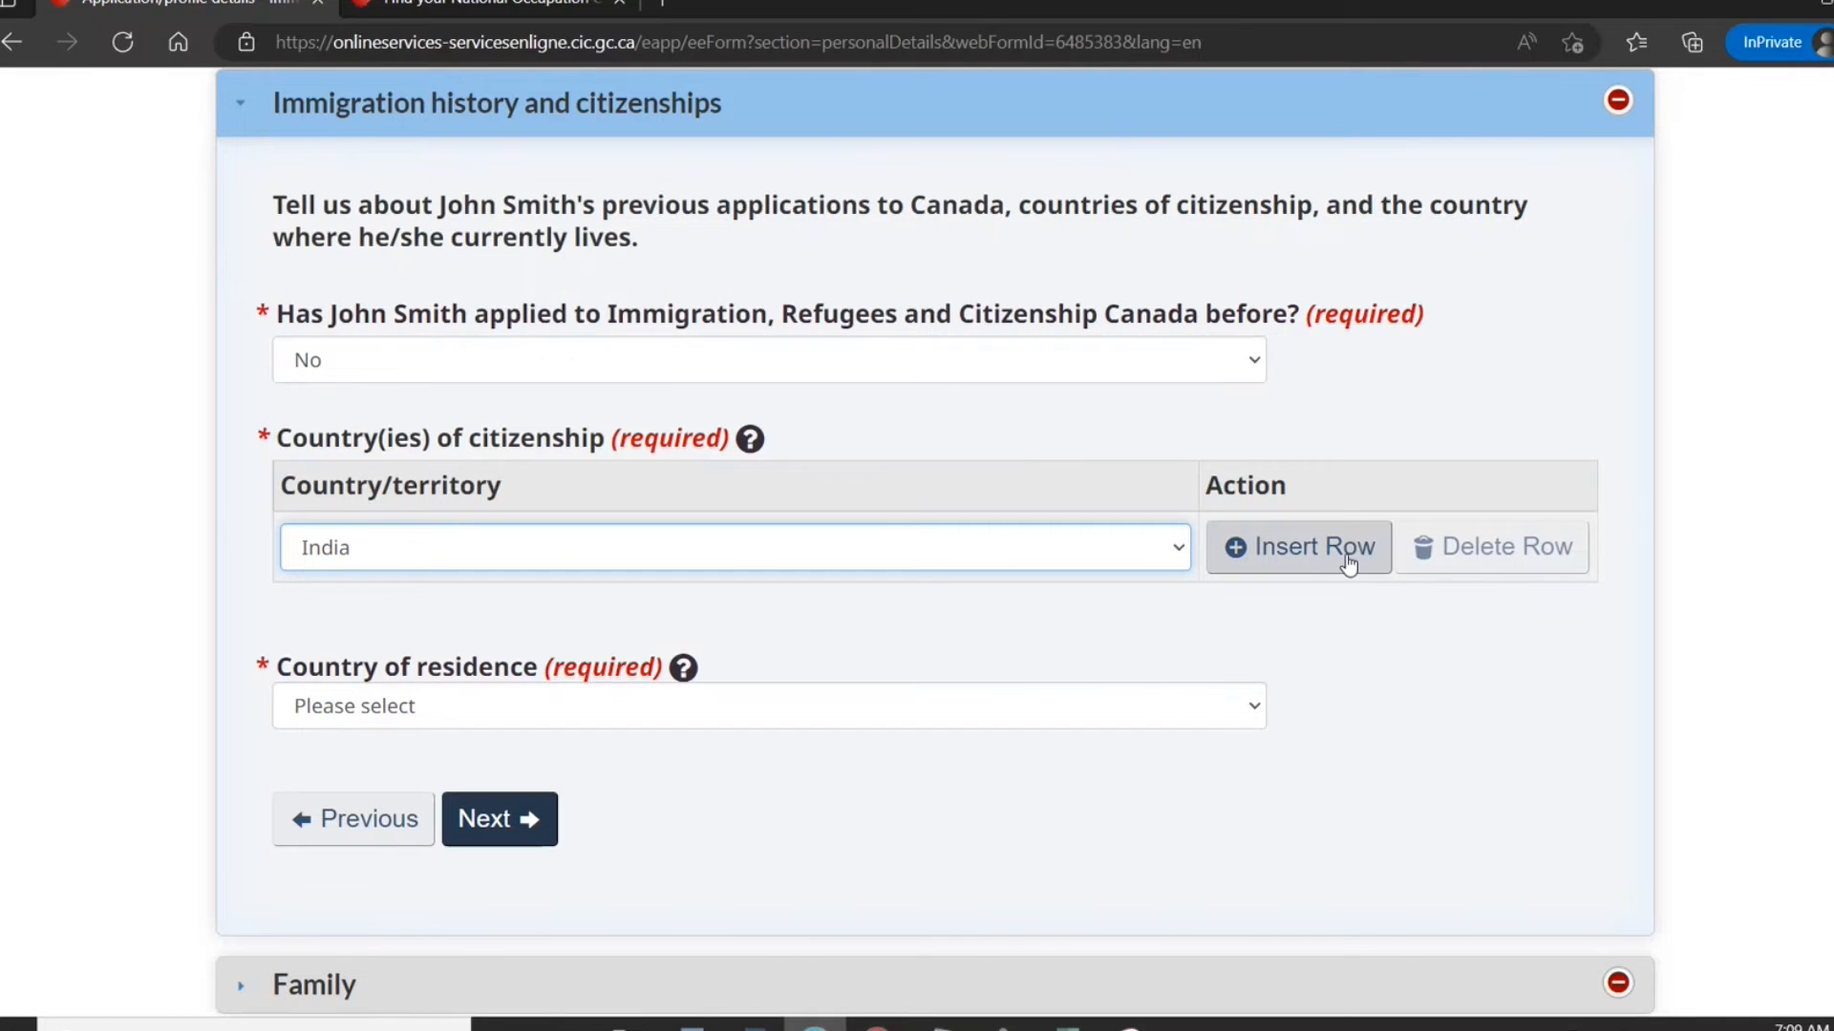
{"action": "left_click", "coordinate": [1324, 564]}
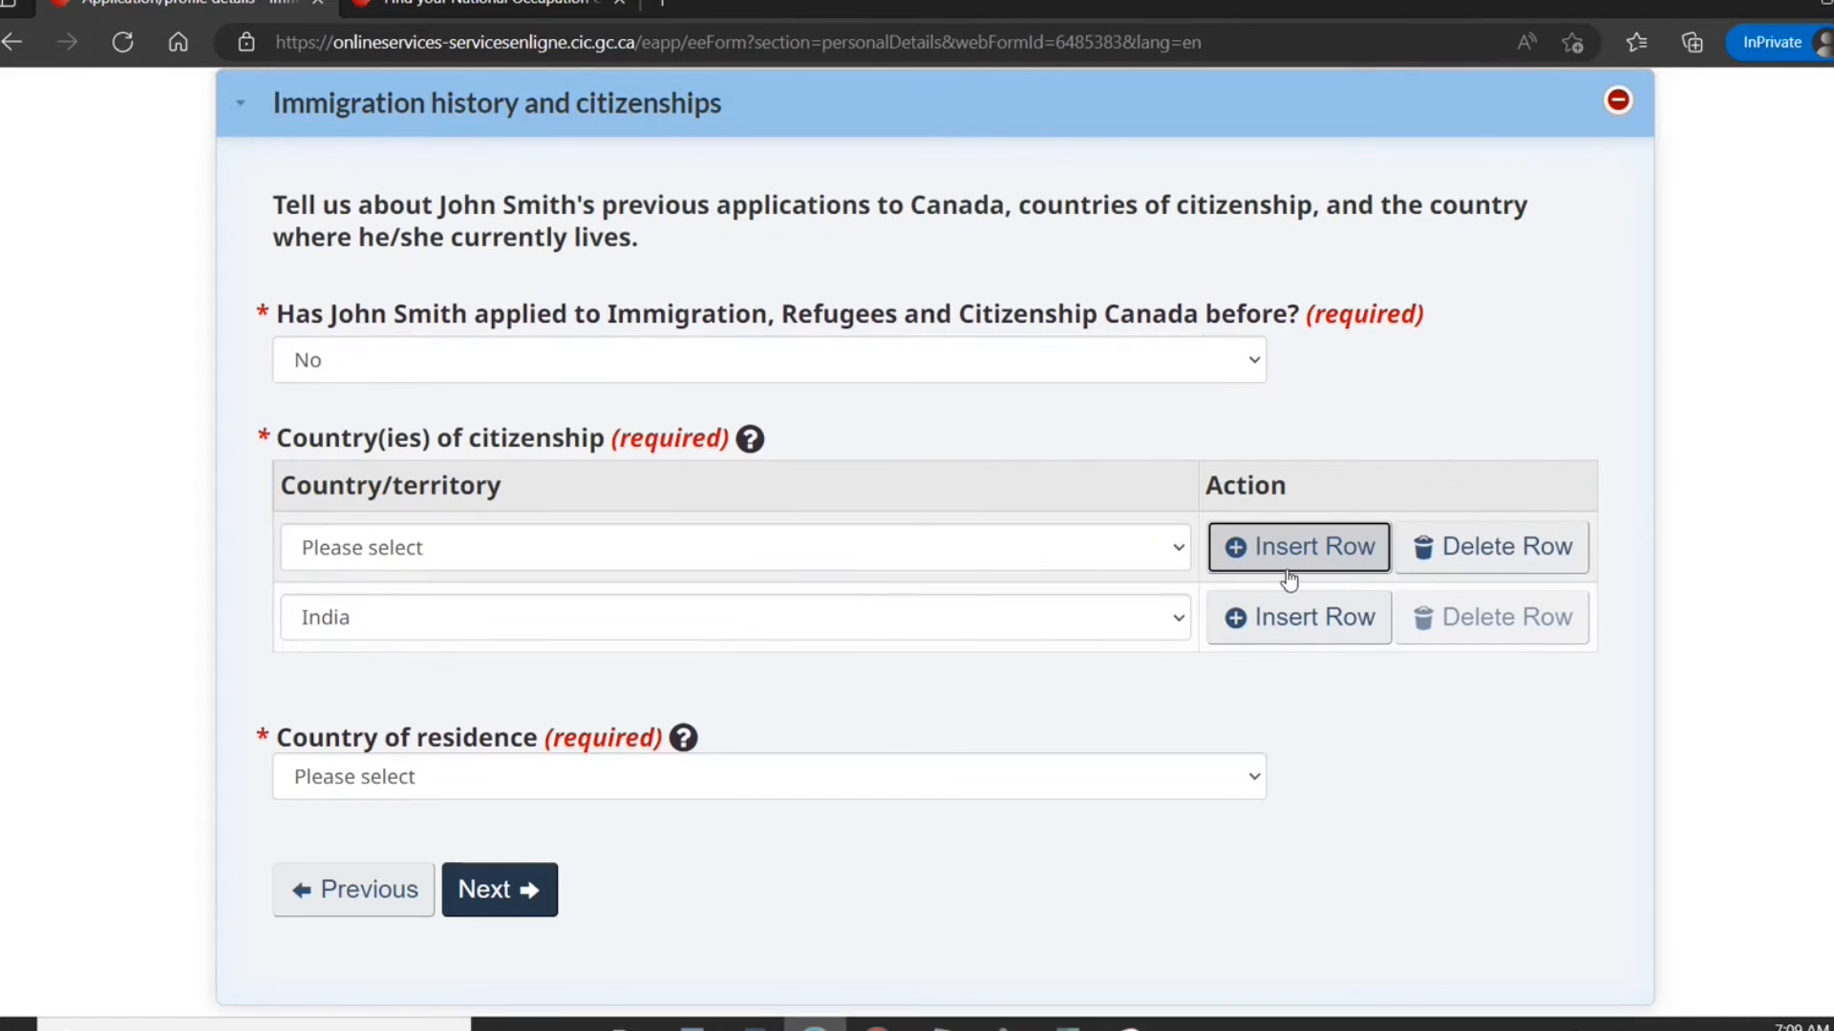
{"action": "left_click", "coordinate": [1505, 548]}
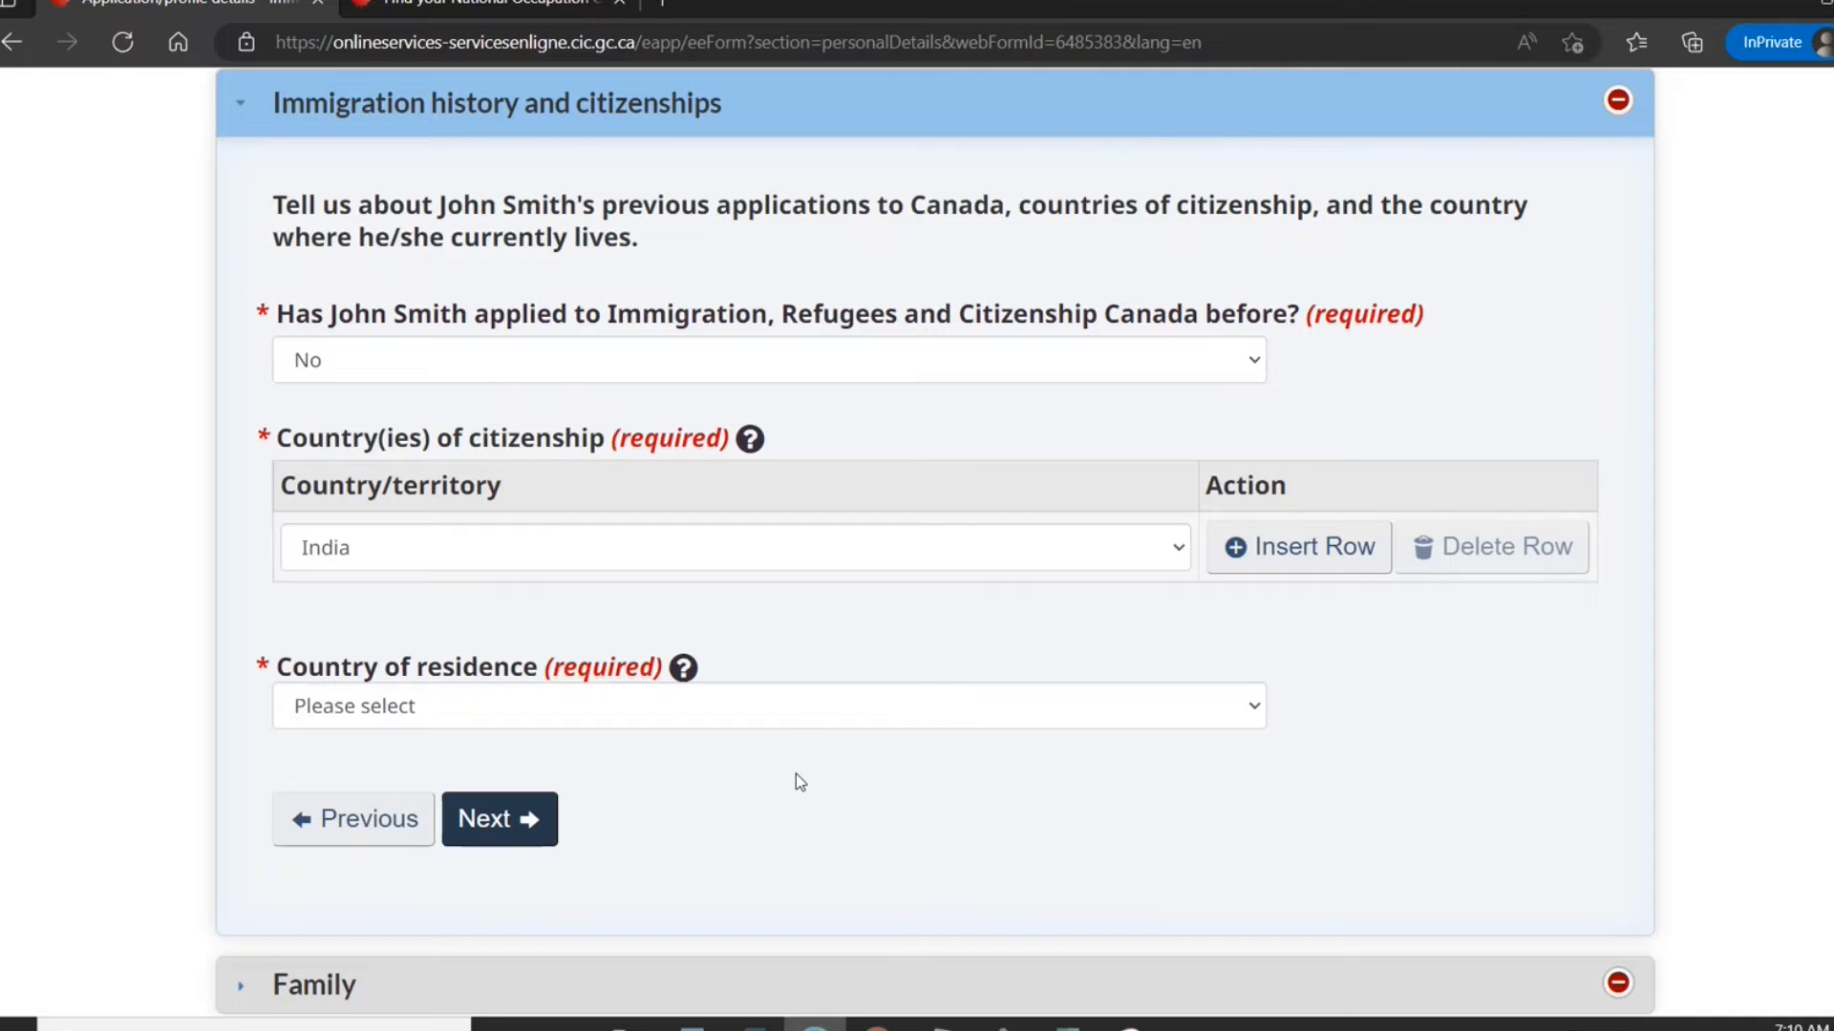
Step: Choose India as the country of residence and continue to the Family section
{"action": "left_click", "coordinate": [798, 727]}
{"action": "type", "text": "india"}
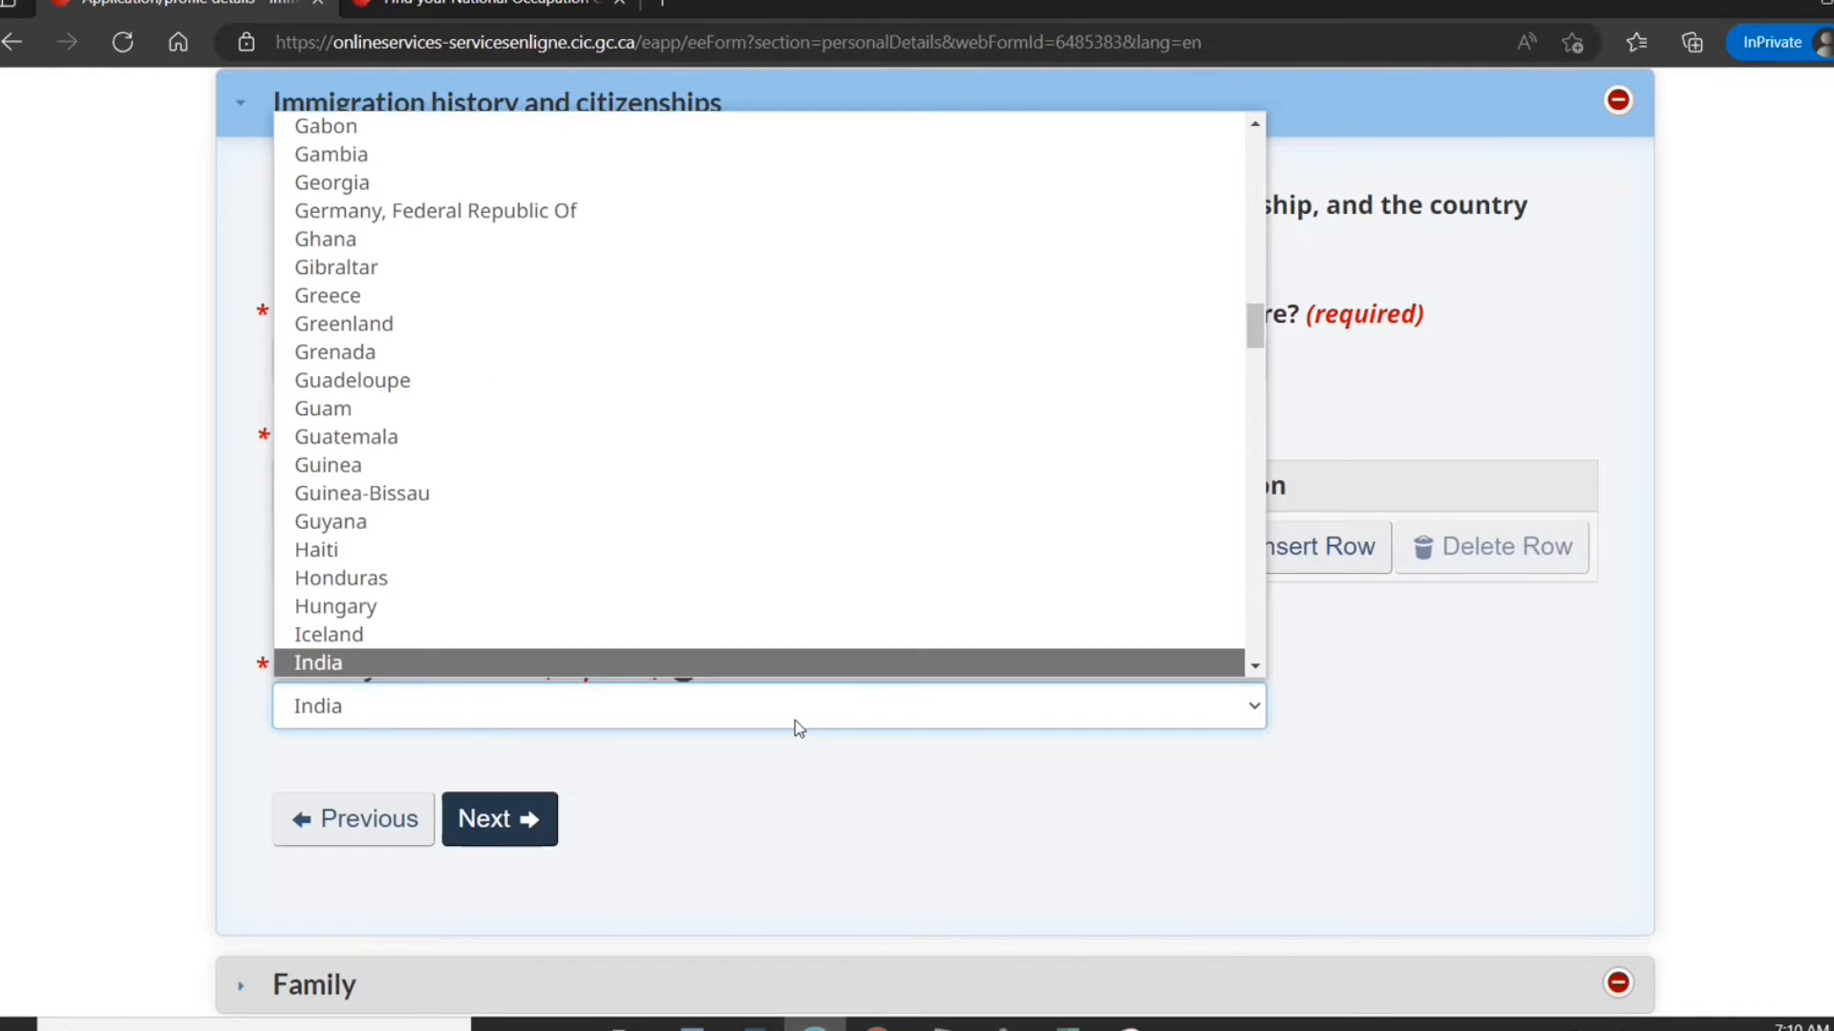
{"action": "left_click", "coordinate": [666, 665]}
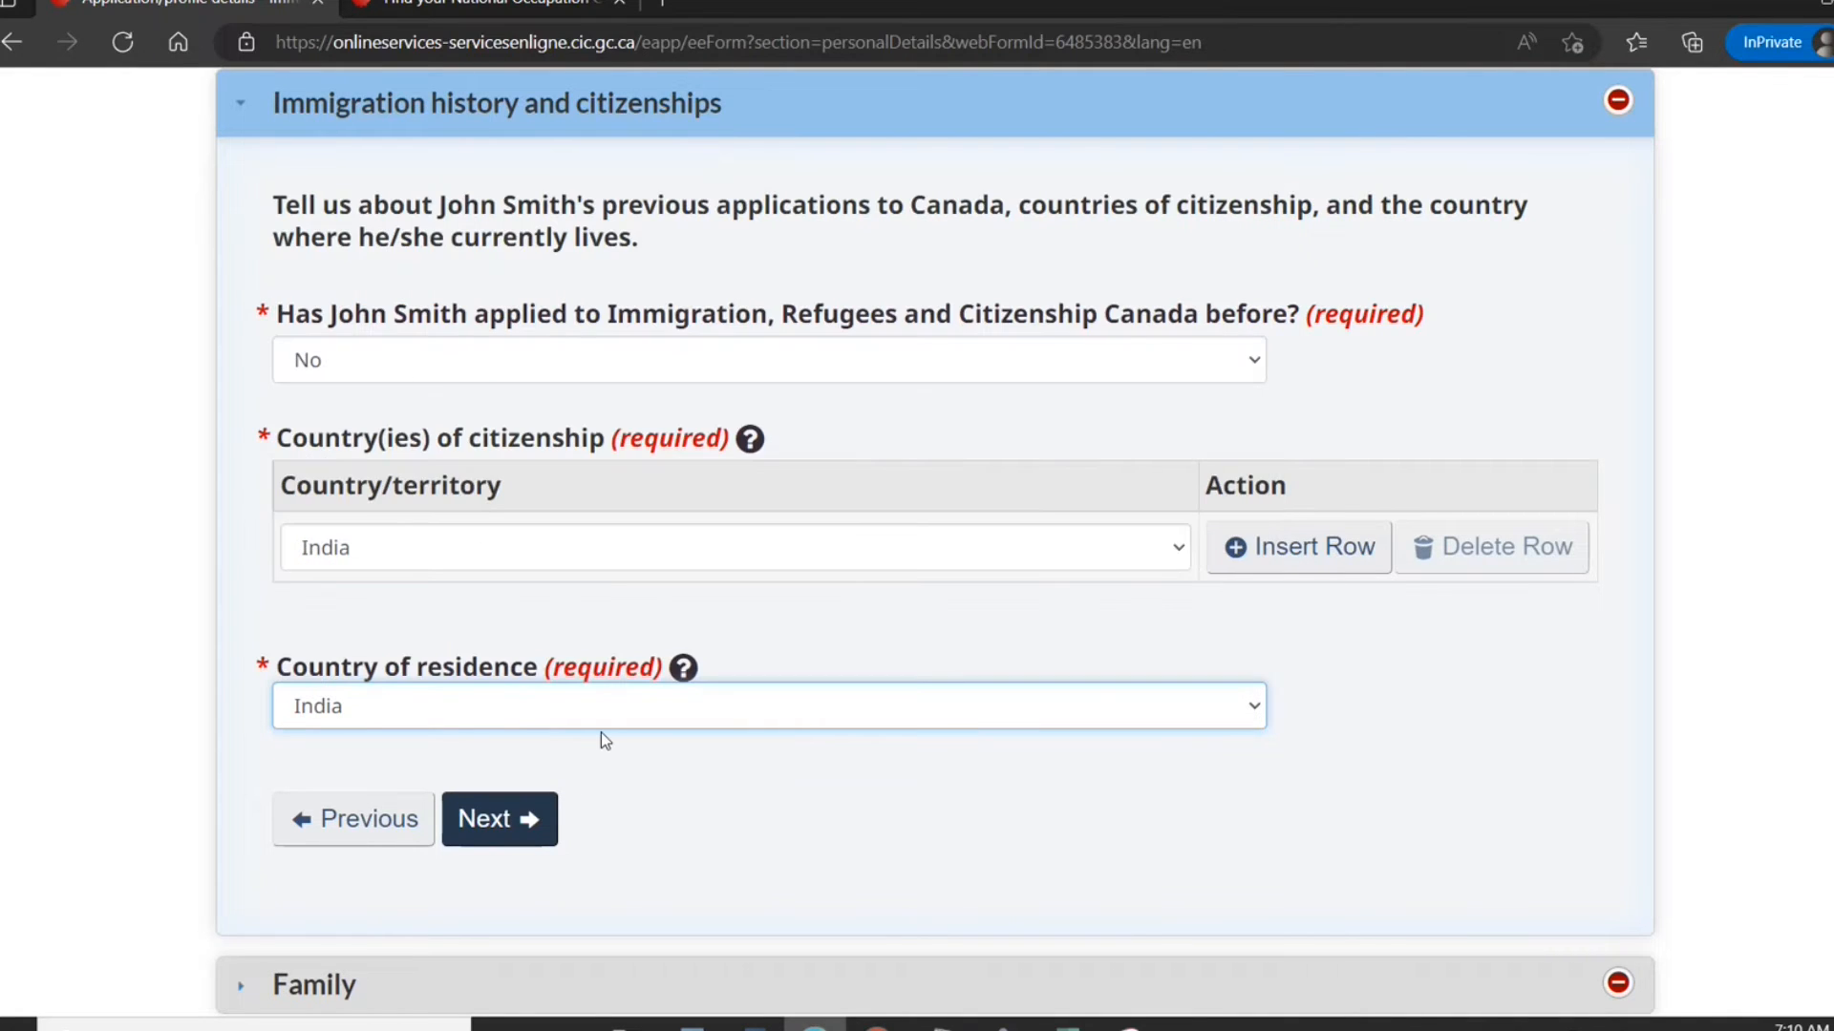
{"action": "left_click", "coordinate": [523, 816]}
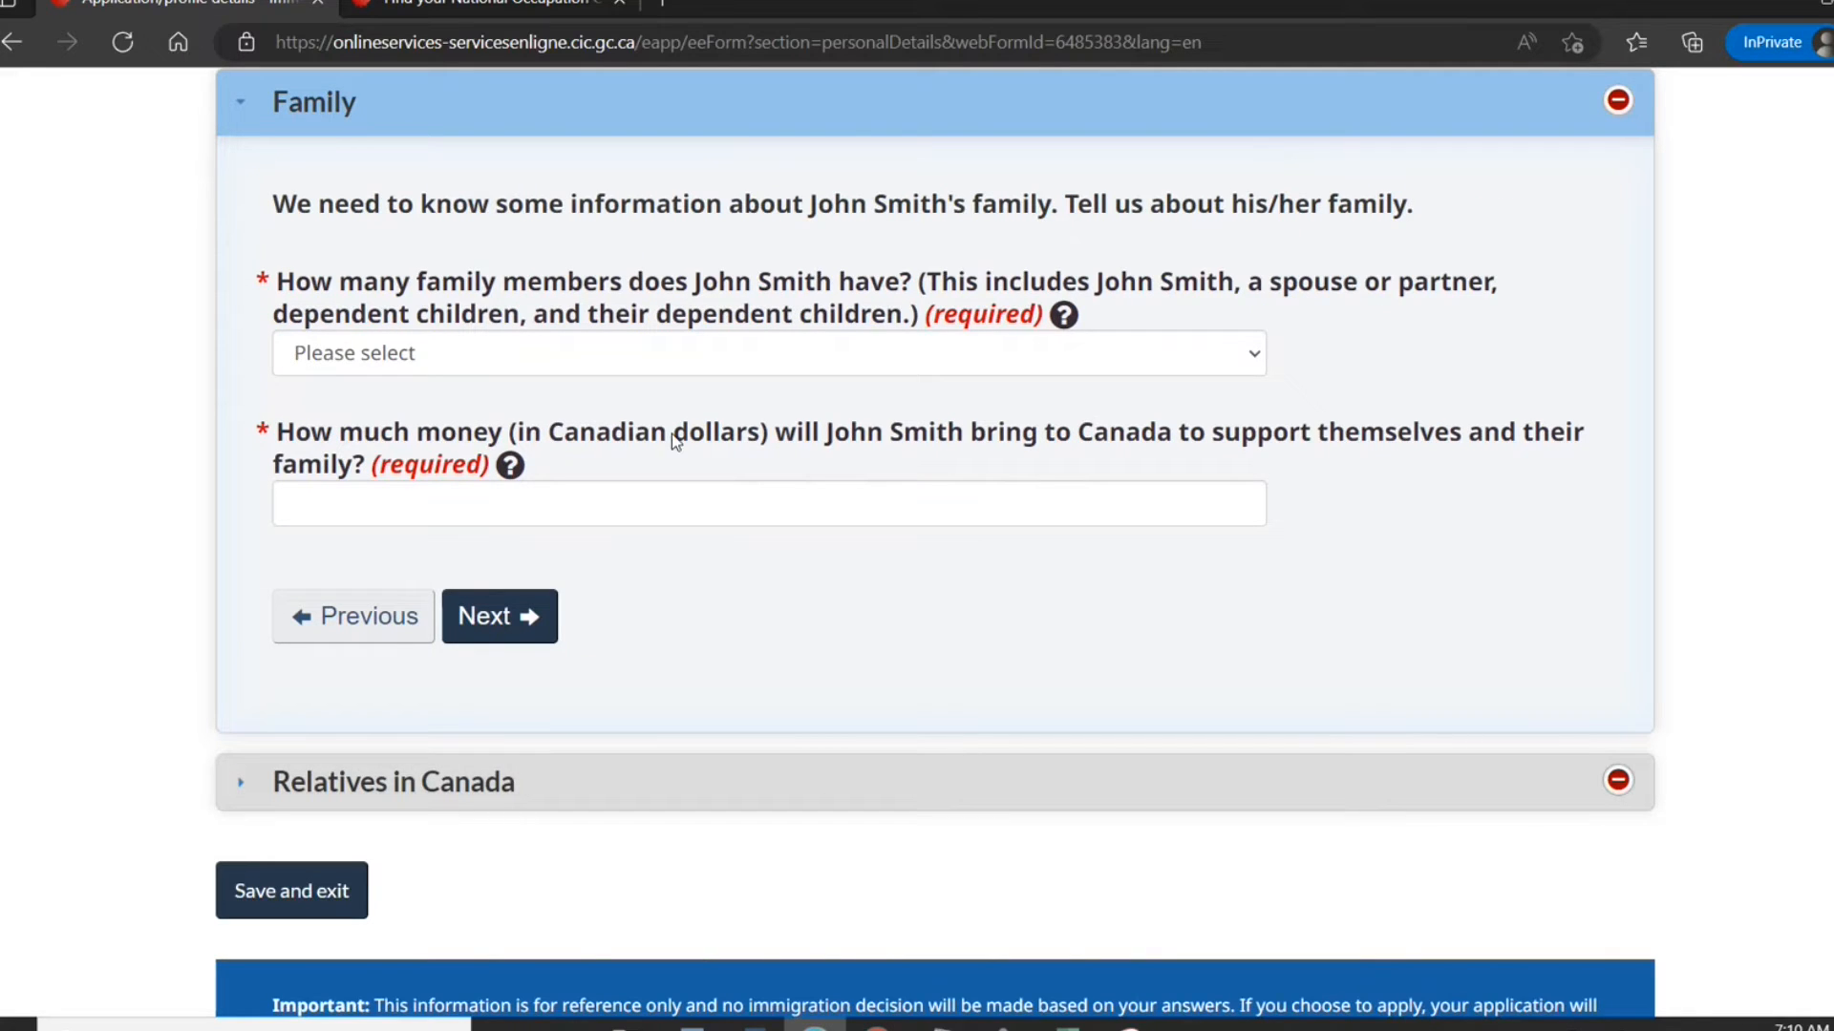
Step: Set family members to 1 and settlement funds to 36000, then continue
{"action": "left_click", "coordinate": [923, 356]}
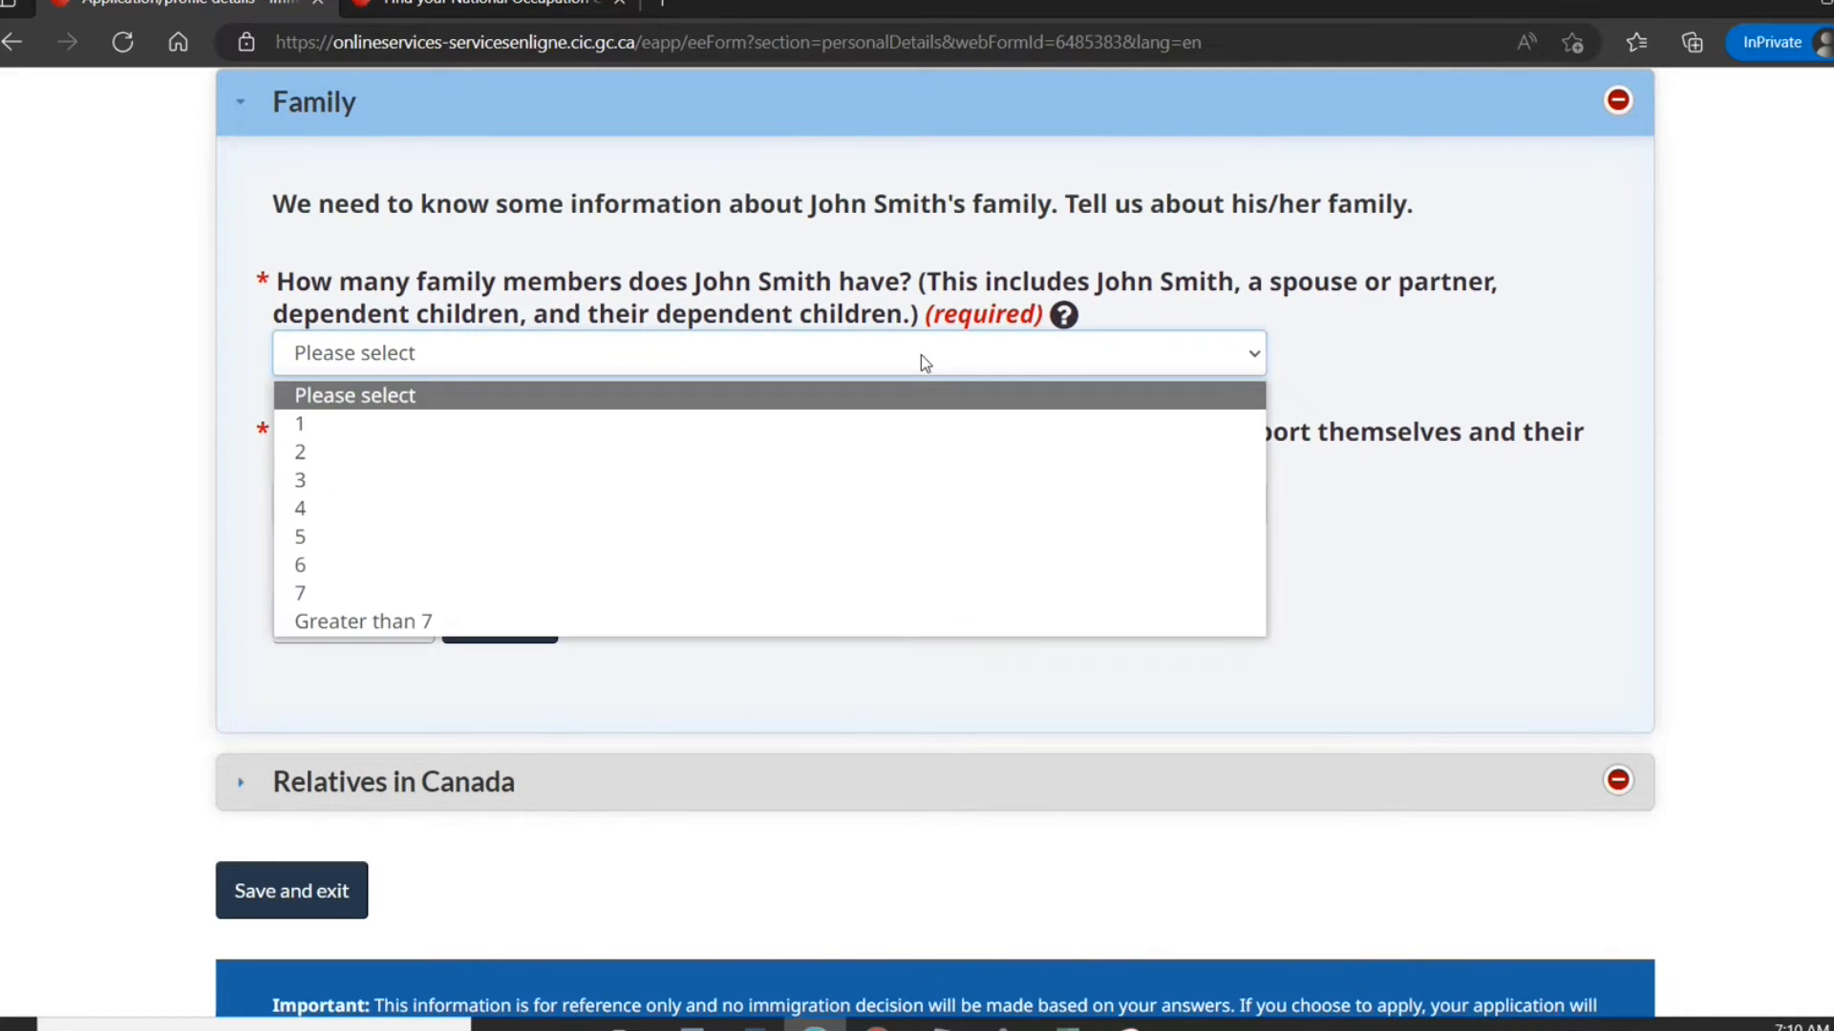
{"action": "left_click", "coordinate": [772, 427]}
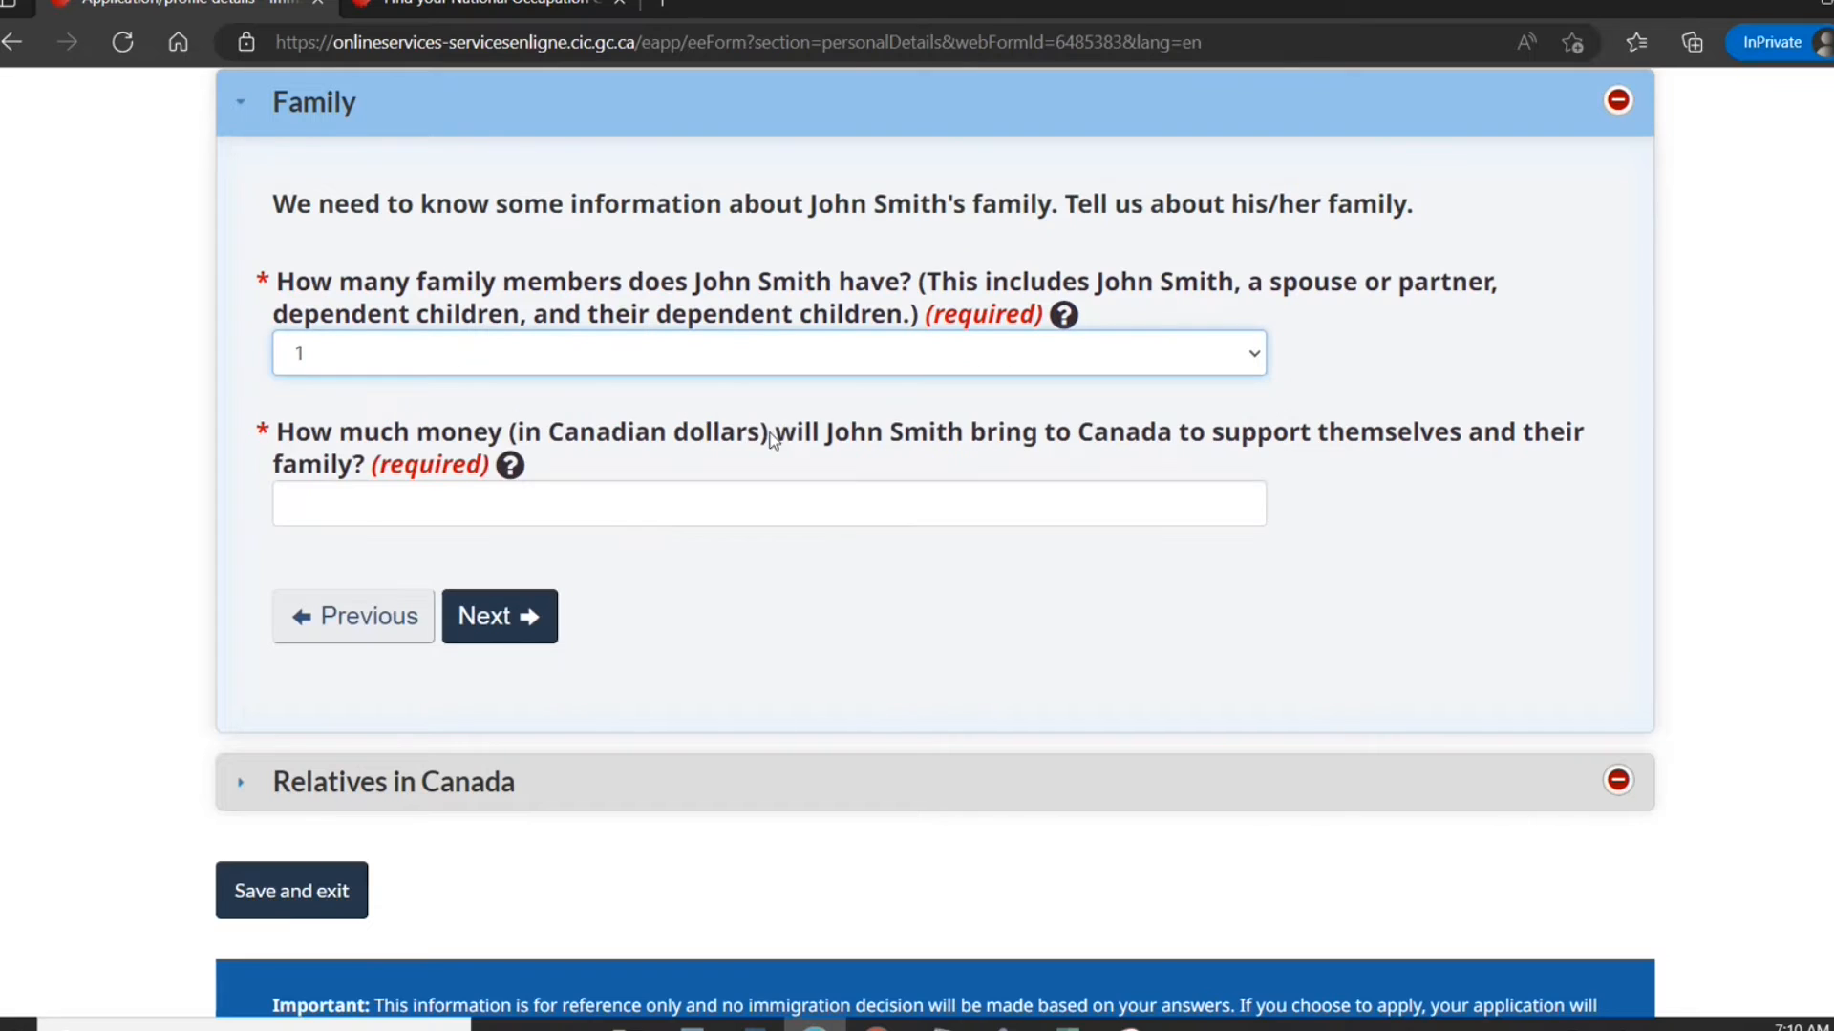
{"action": "left_click", "coordinate": [669, 526]}
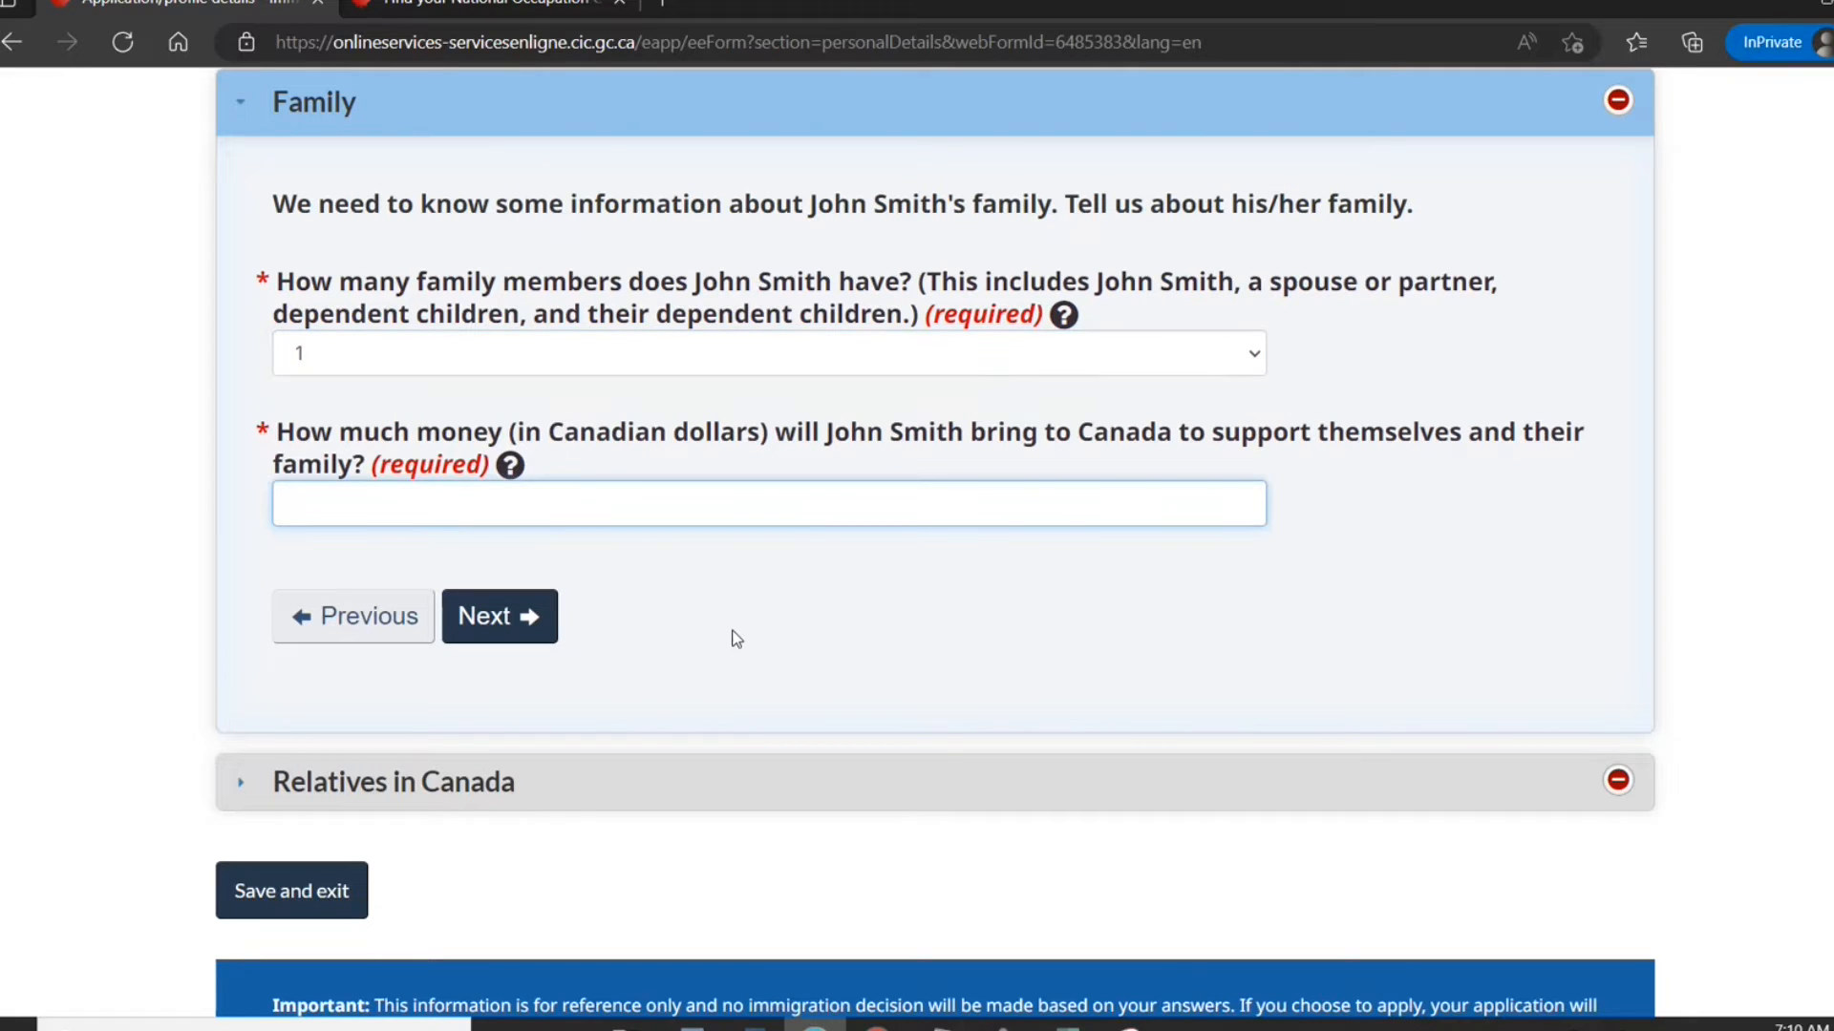
{"action": "type", "text": "36000"}
{"action": "left_click", "coordinate": [516, 622]}
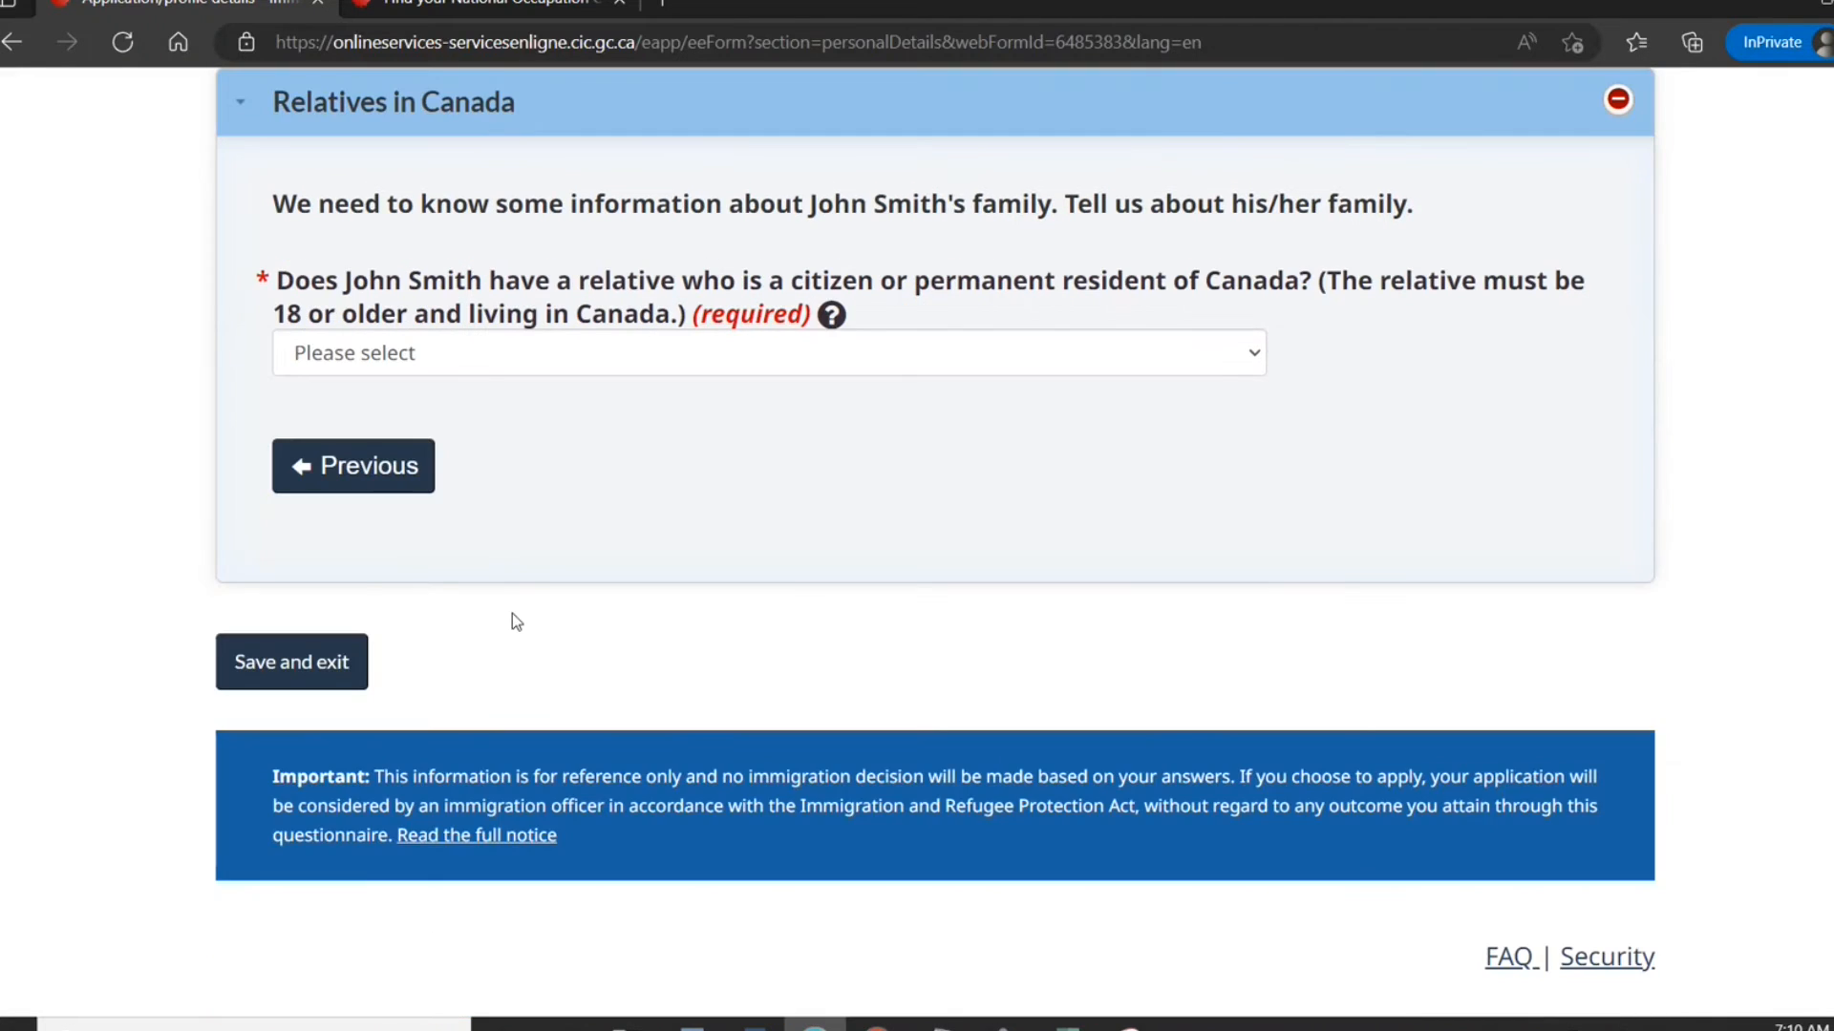
Step: Answer No to having relatives in Canada and save and exit
{"action": "left_click", "coordinate": [641, 356]}
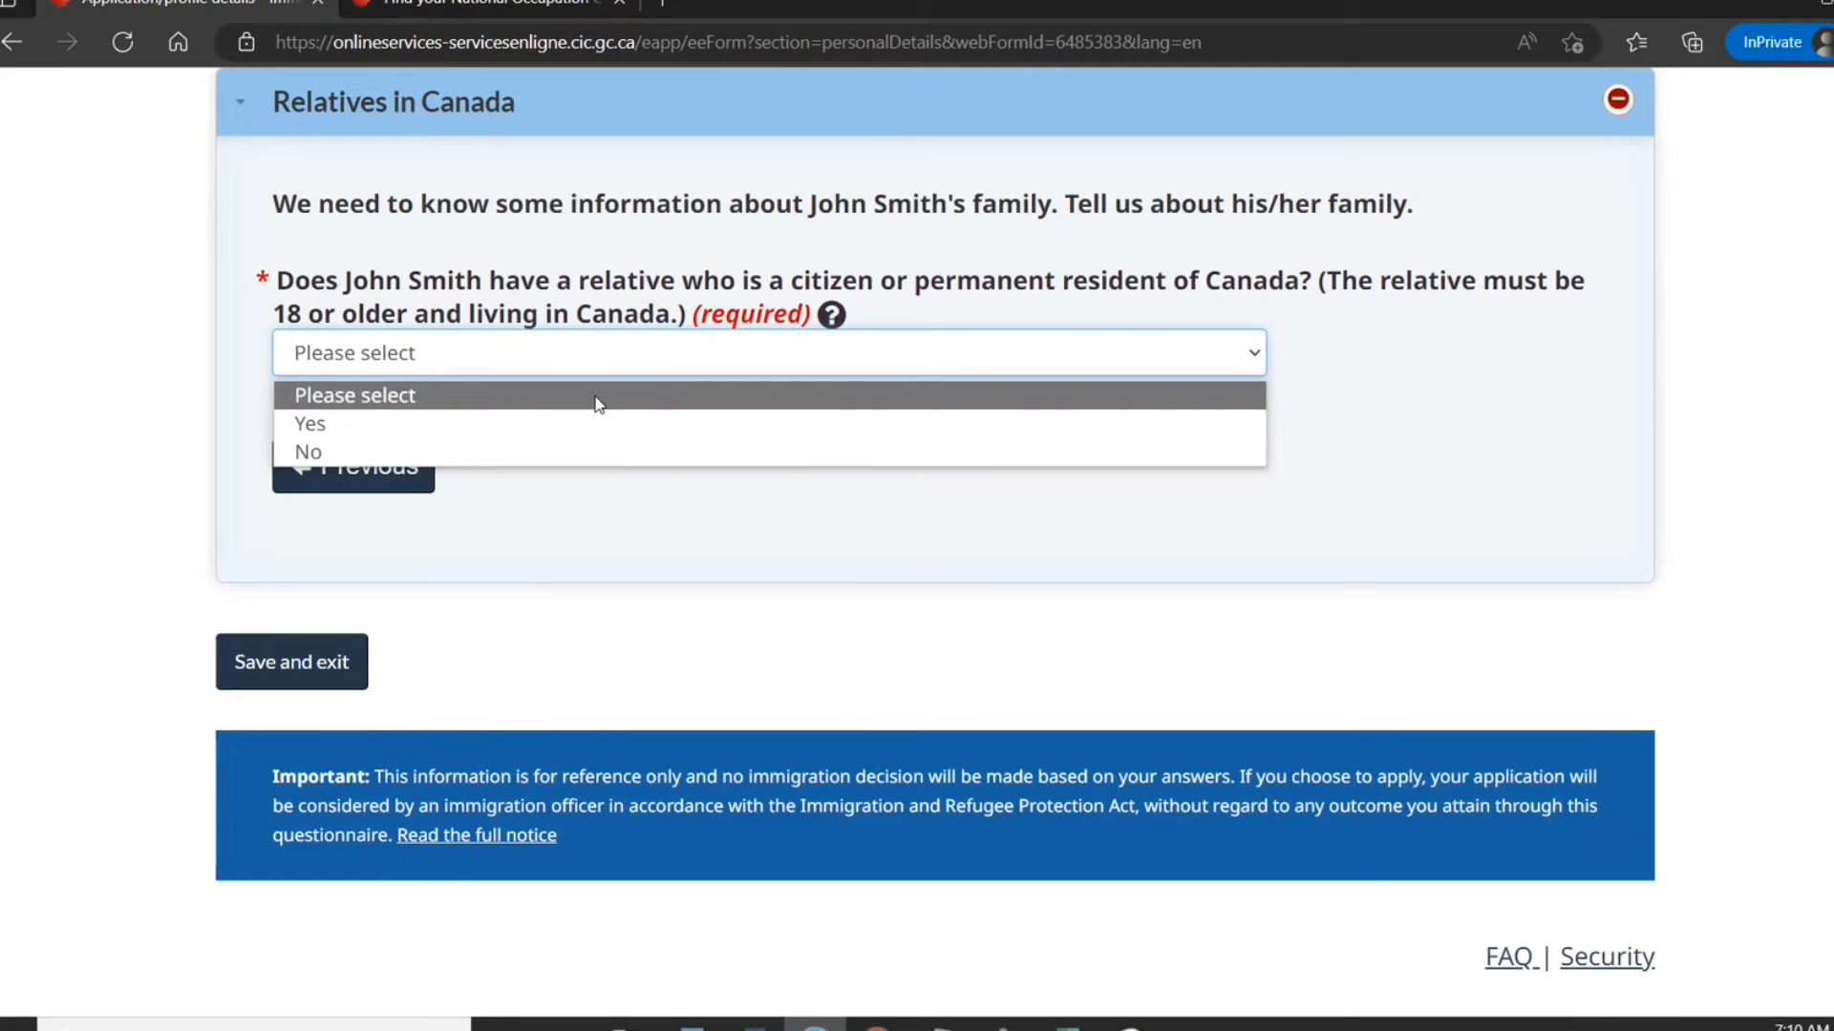
{"action": "left_click", "coordinate": [549, 446]}
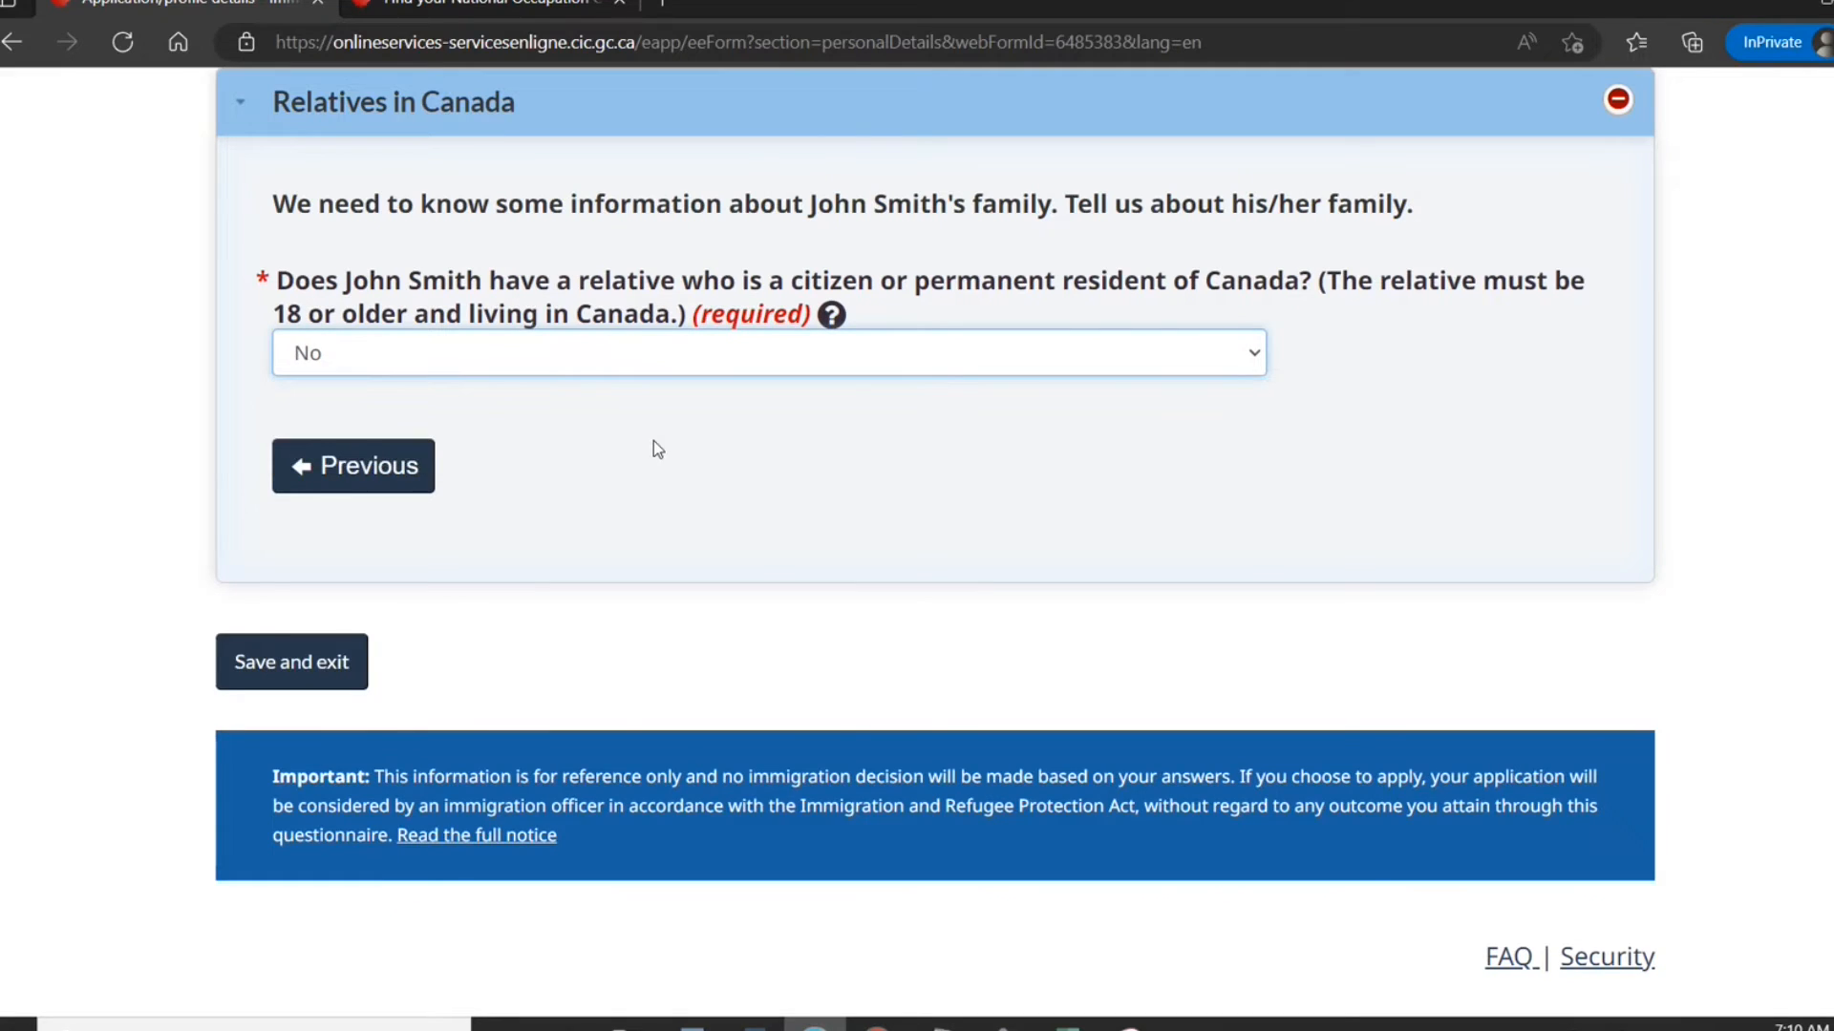
{"action": "left_click", "coordinate": [325, 683]}
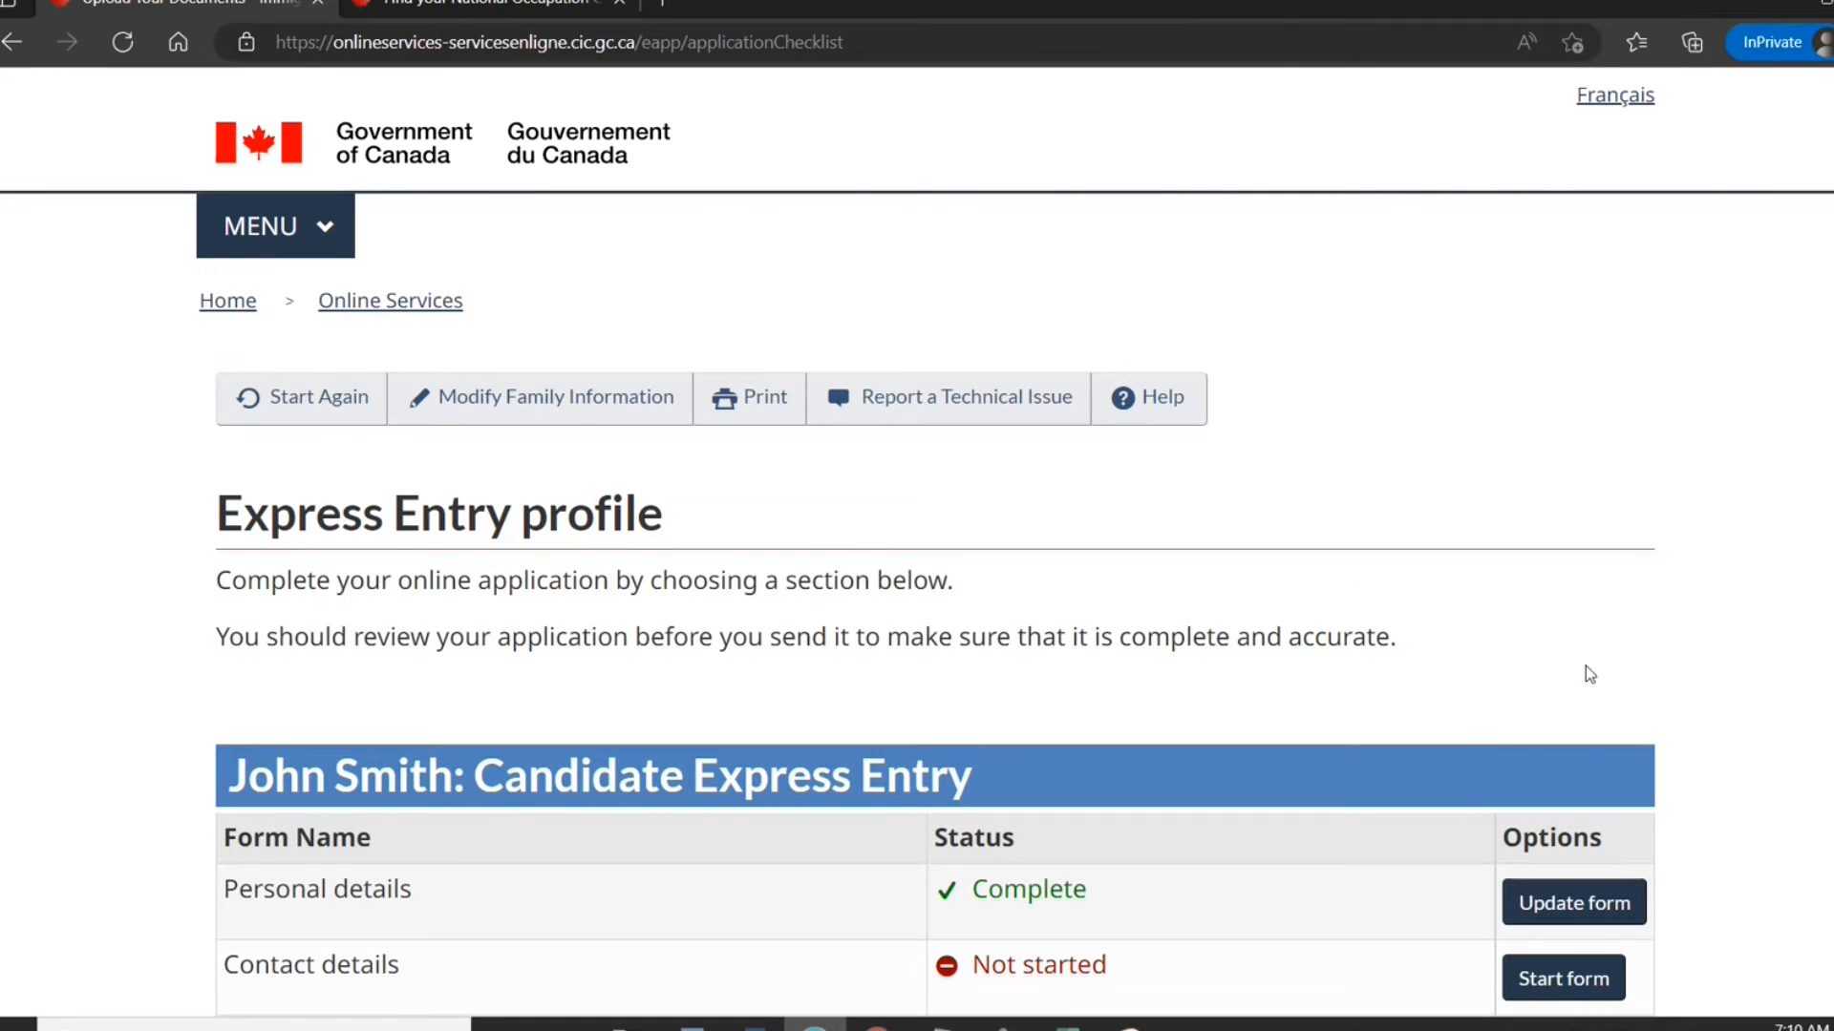
Step: Start the Contact details form, choose English as correspondence language, and continue to the email section
{"action": "scroll", "coordinate": [1637, 473], "scroll_direction": "down", "scroll_amount": 5}
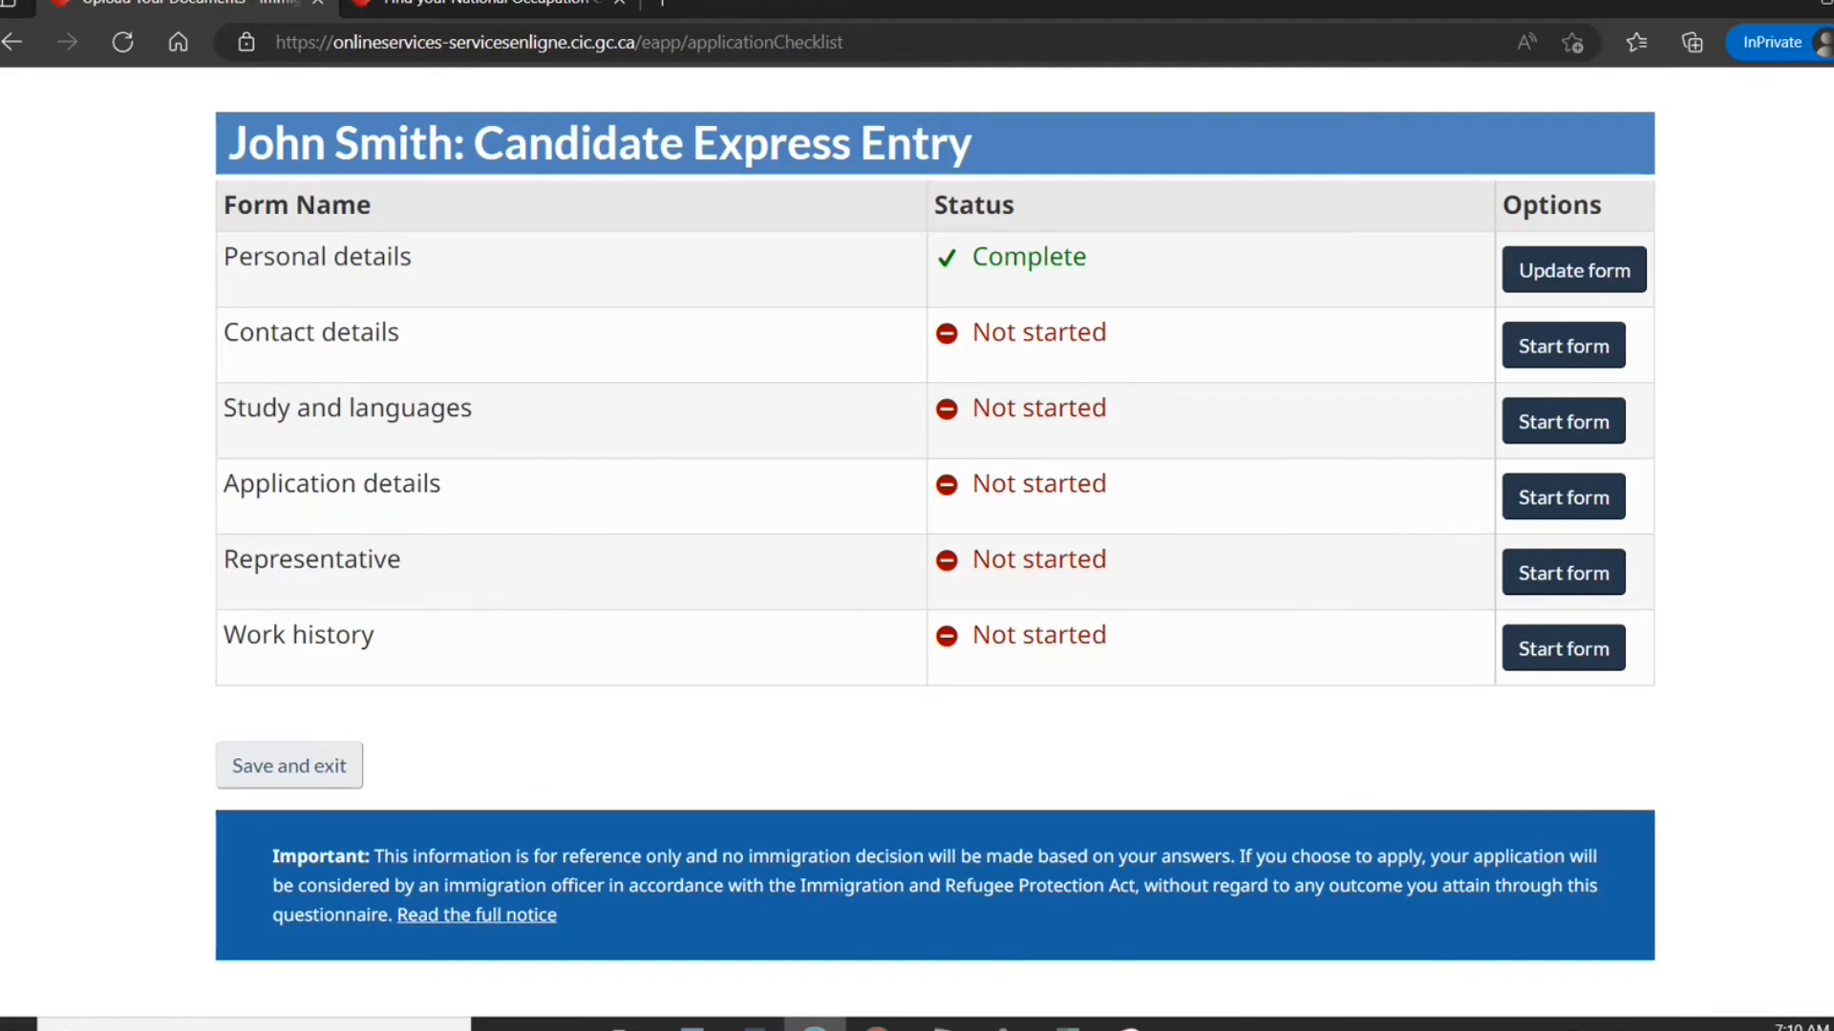
{"action": "scroll", "coordinate": [1637, 473], "scroll_direction": "up", "scroll_amount": 1}
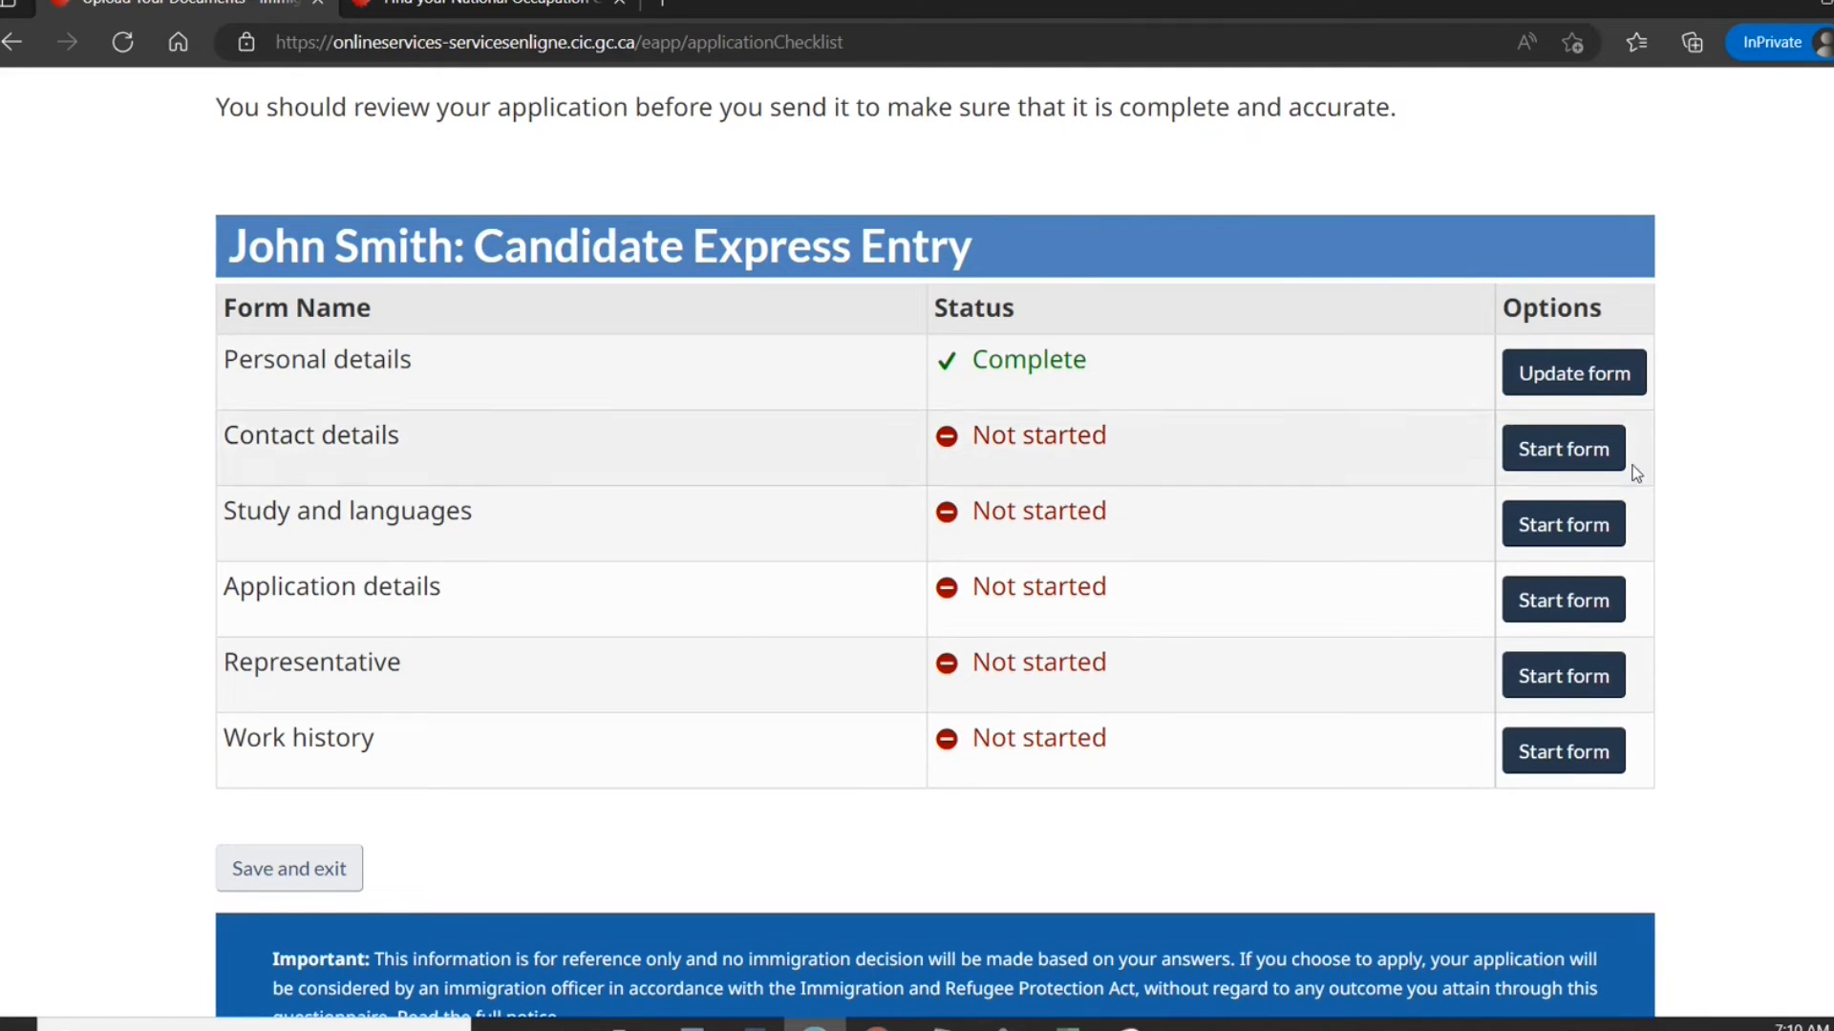
{"action": "left_click", "coordinate": [1612, 460]}
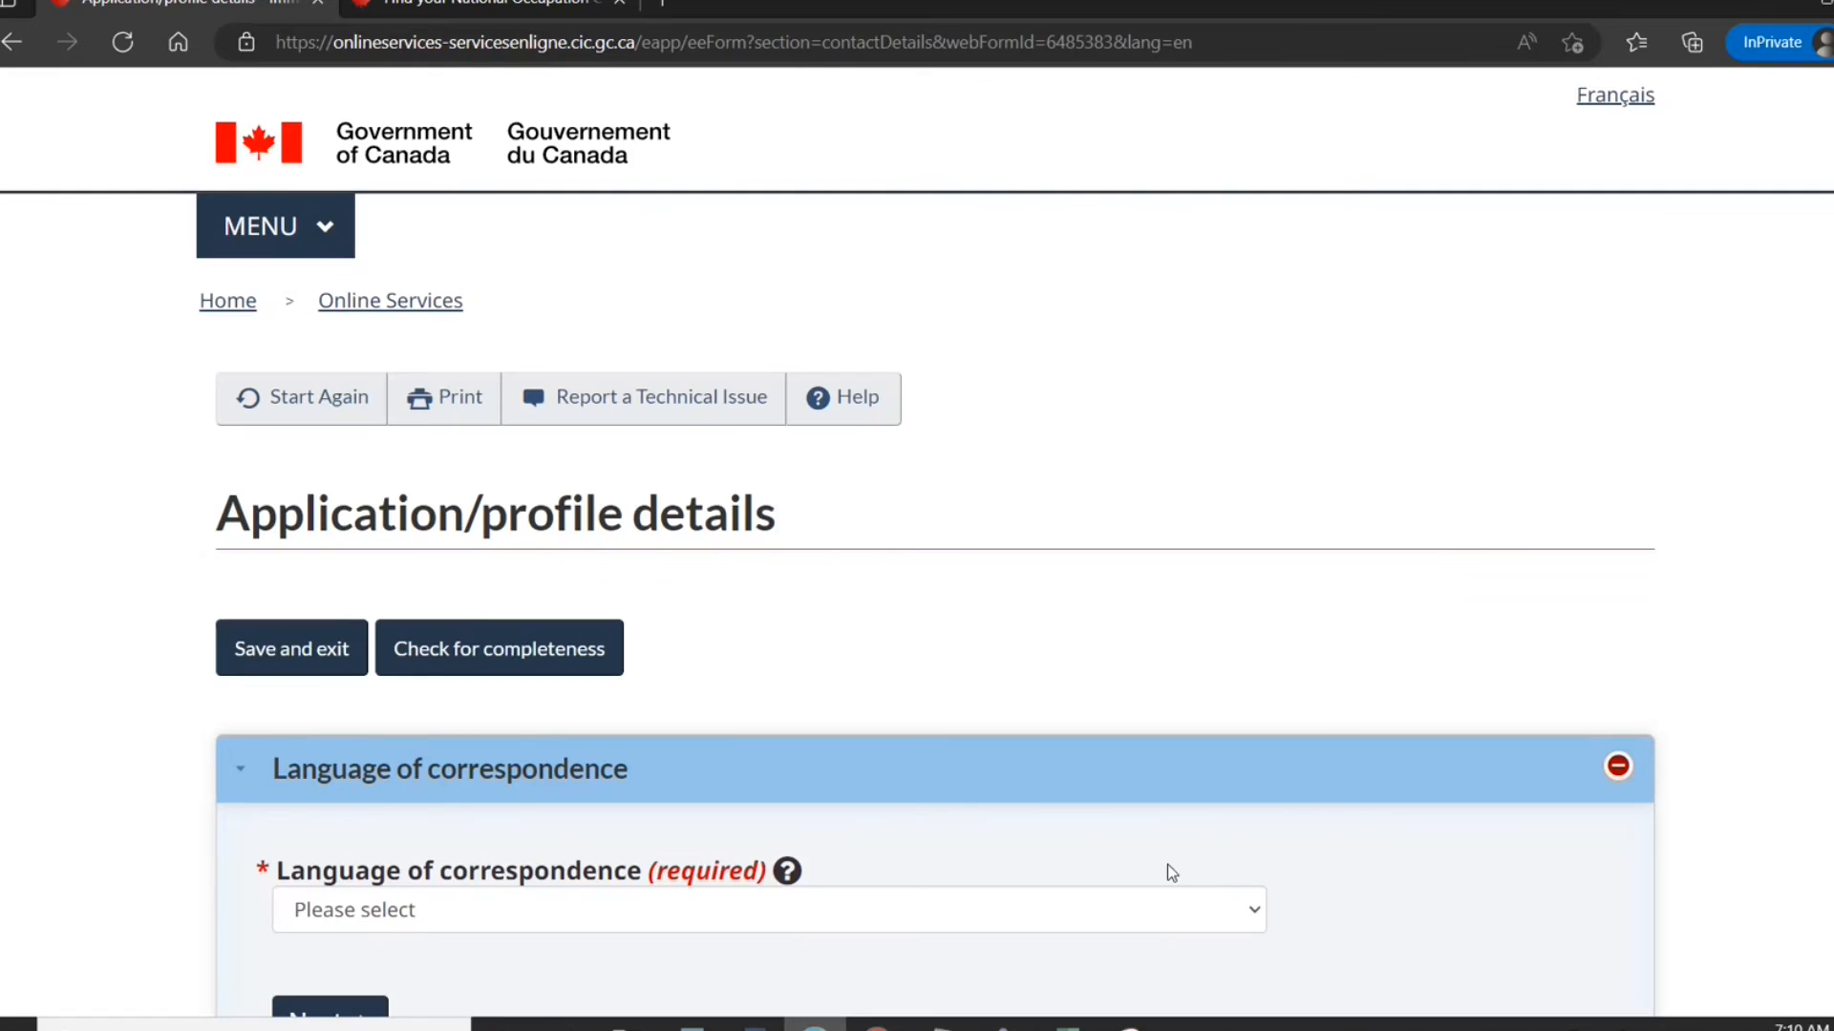
{"action": "left_click", "coordinate": [1129, 911]}
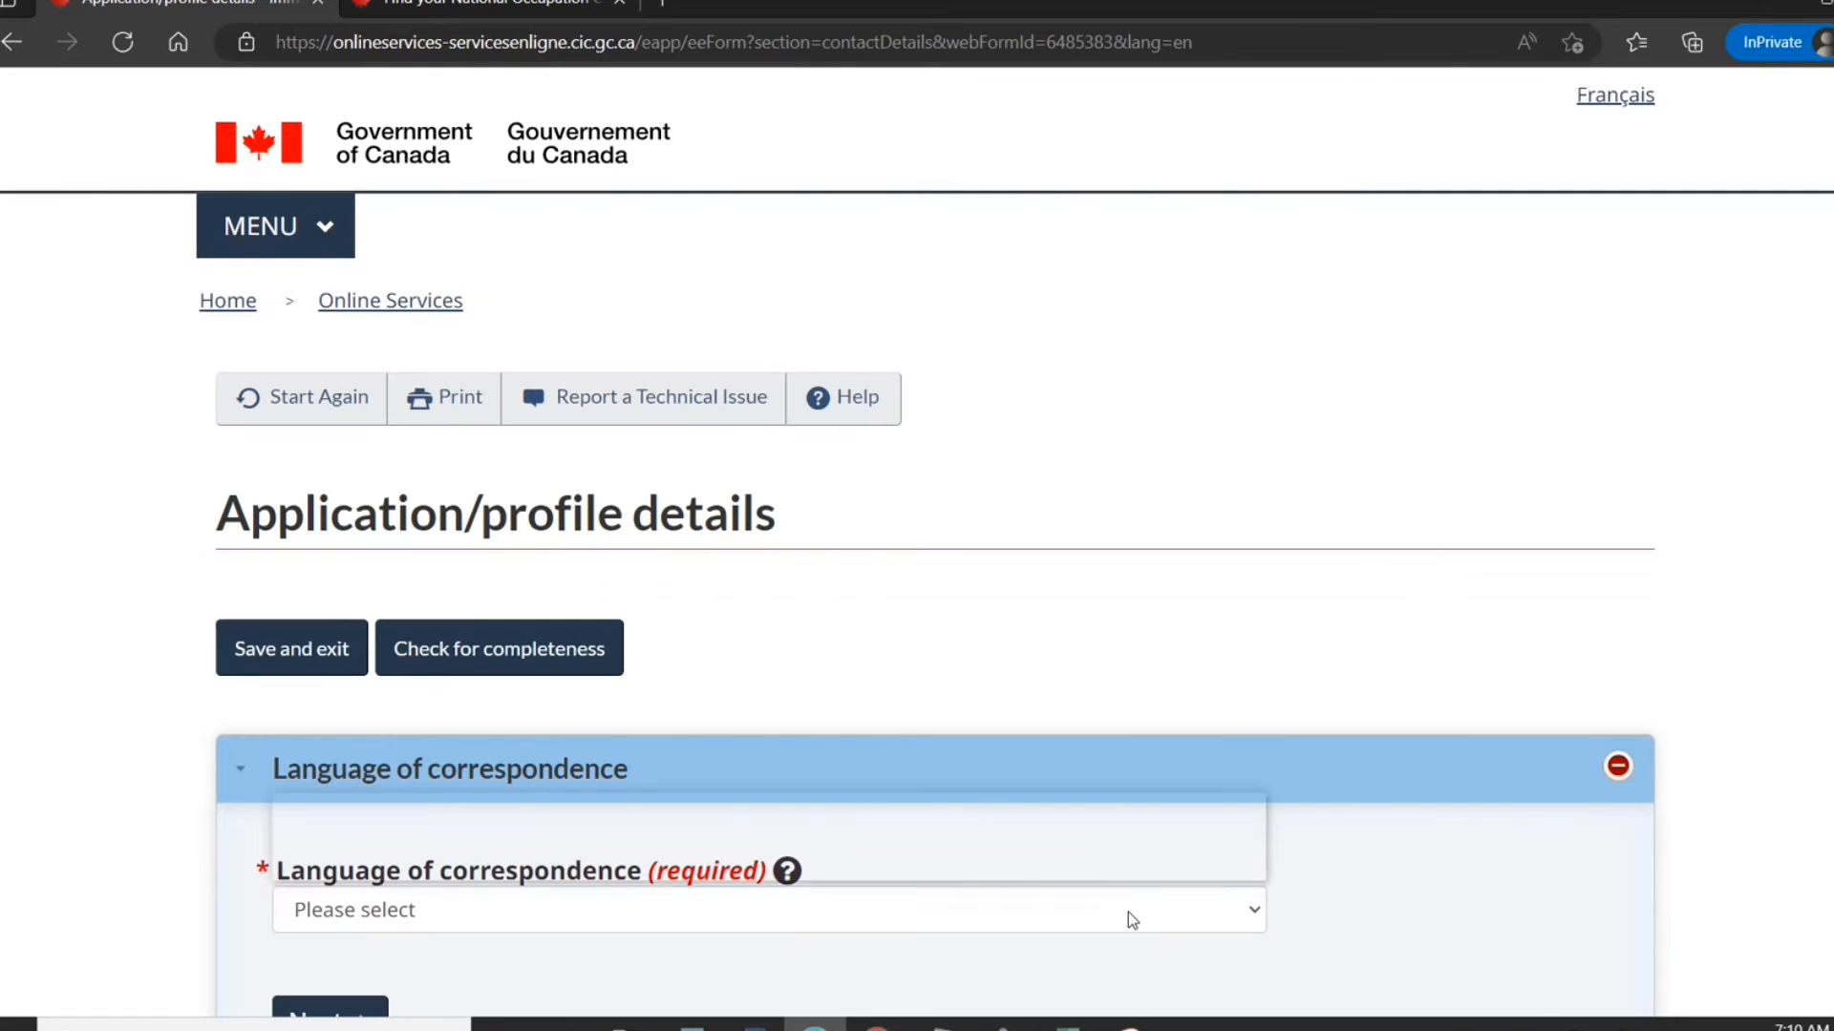
{"action": "left_click", "coordinate": [1019, 841]}
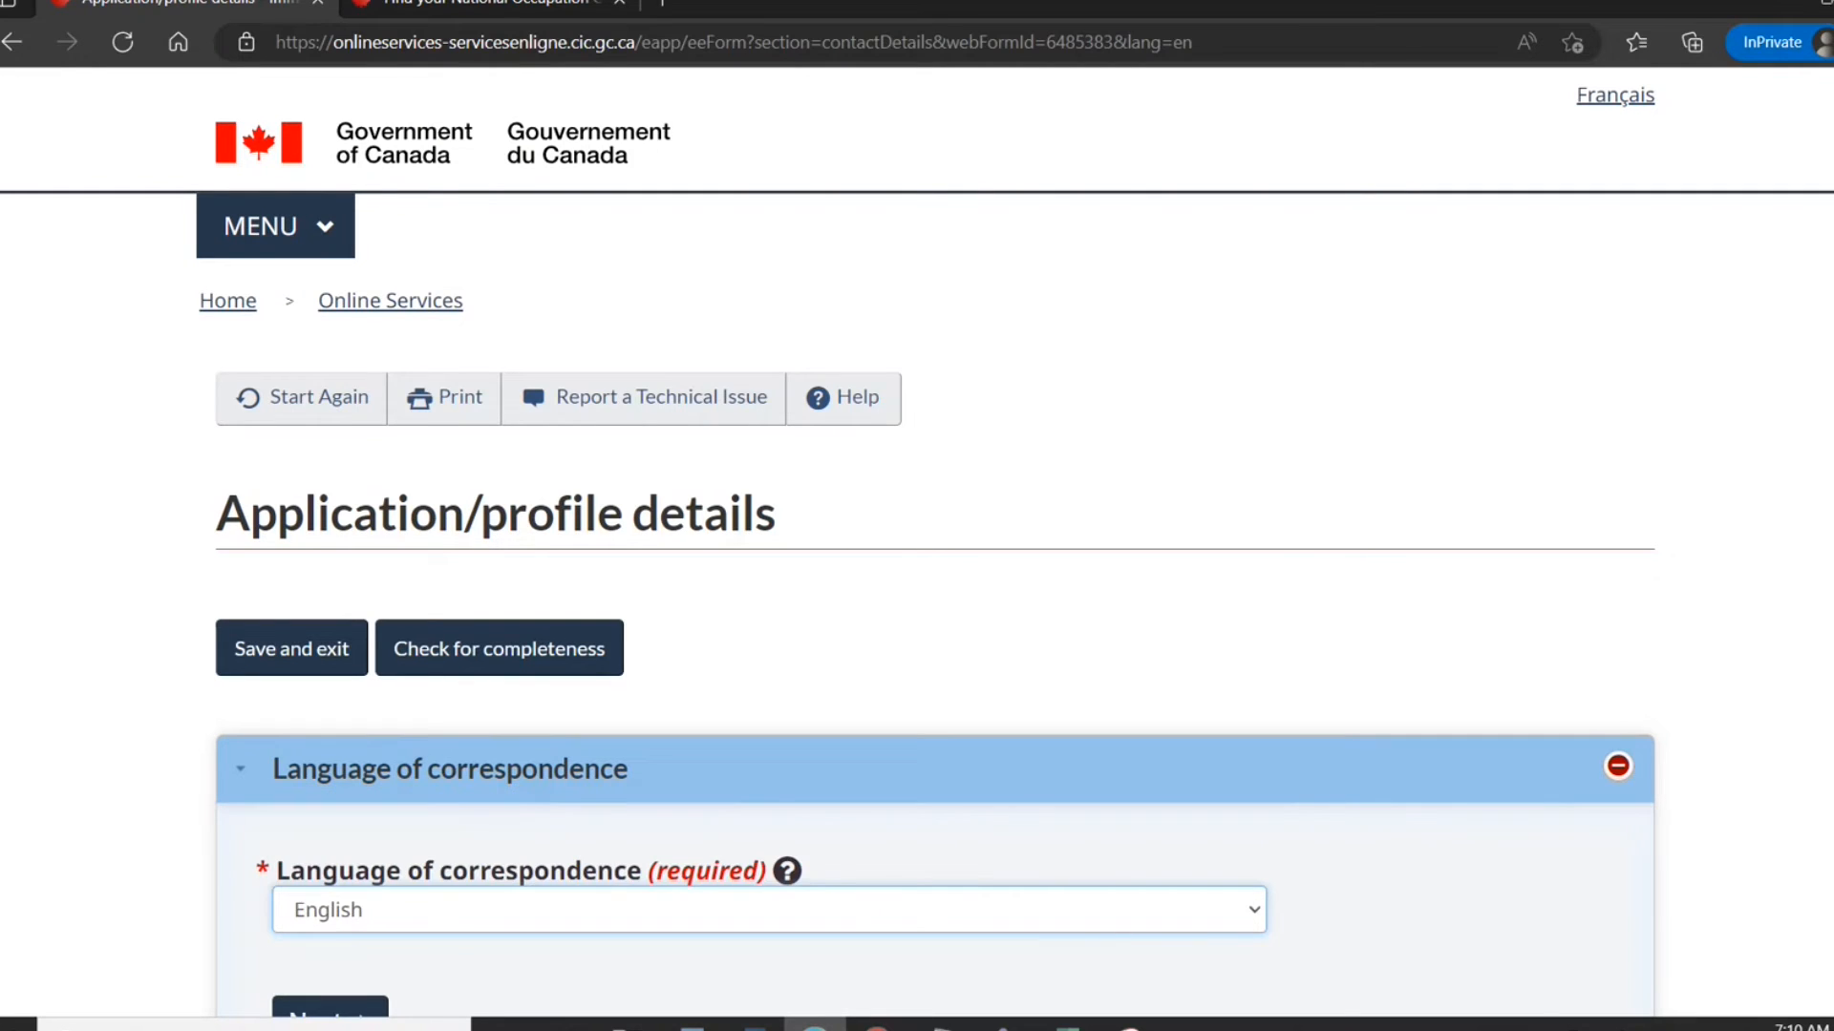
{"action": "scroll", "coordinate": [917, 573], "scroll_direction": "down", "scroll_amount": 4}
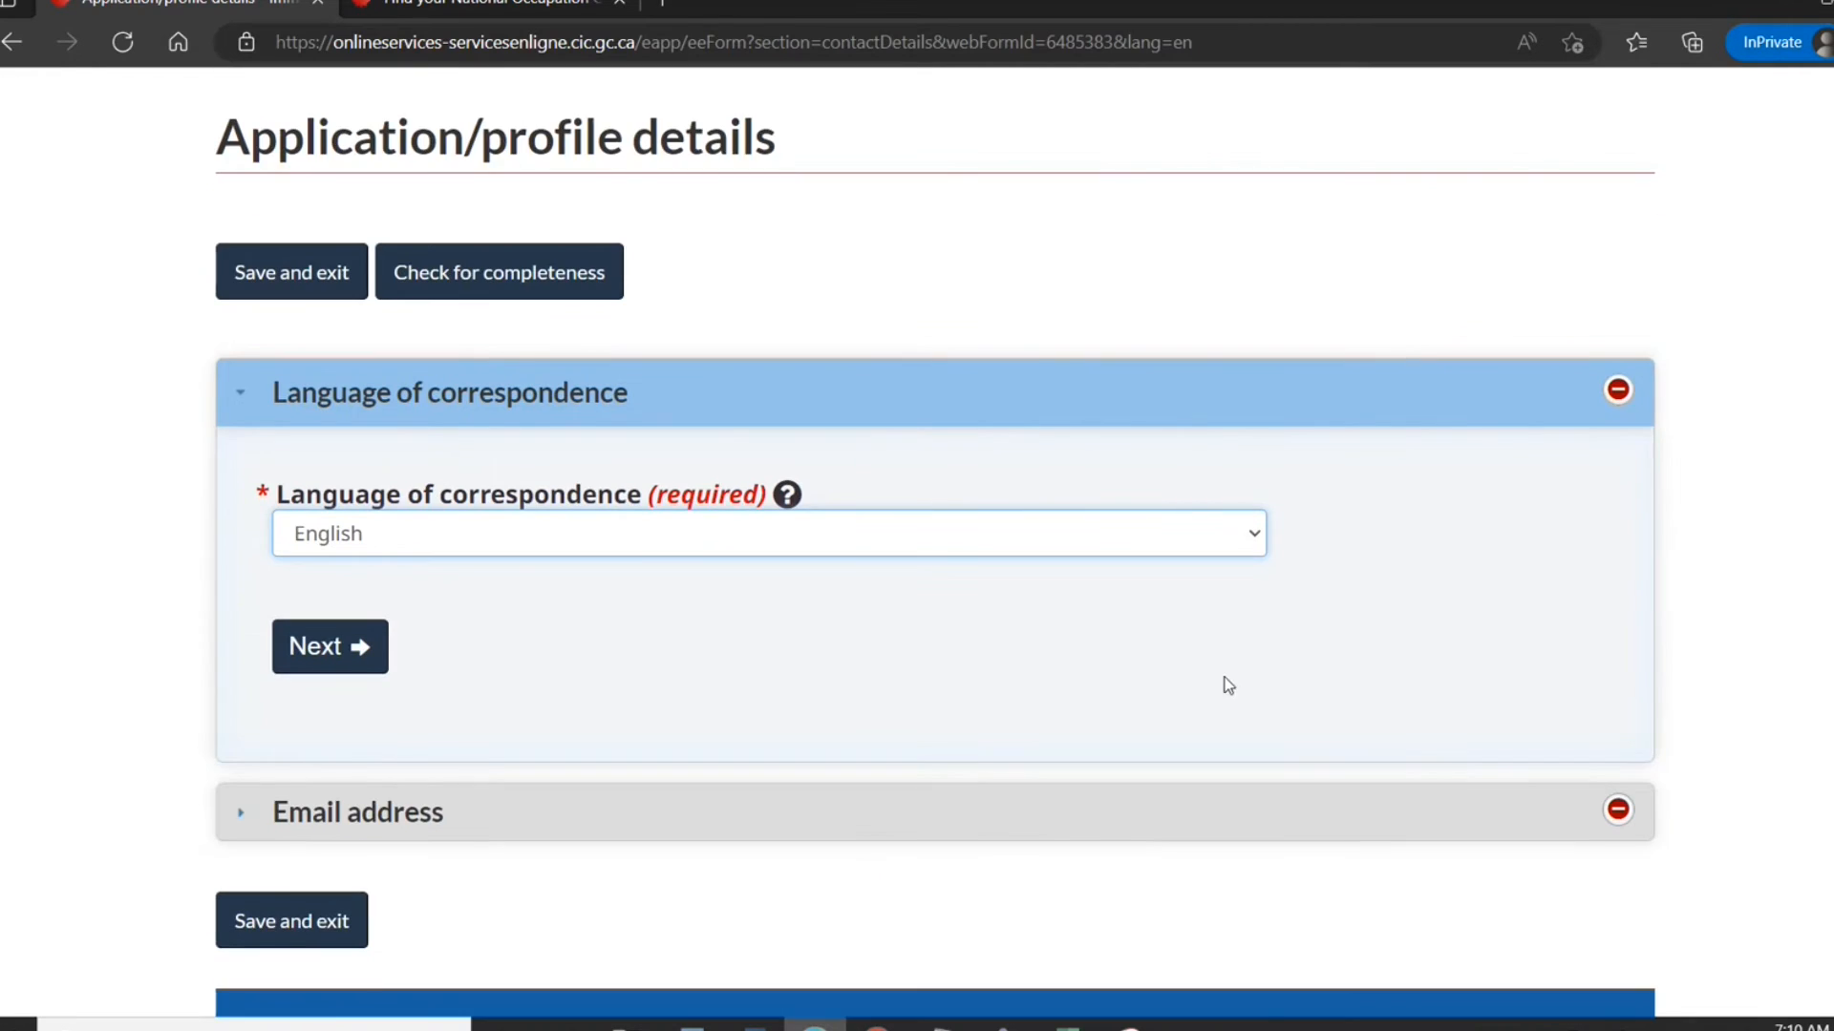
{"action": "left_click", "coordinate": [367, 665]}
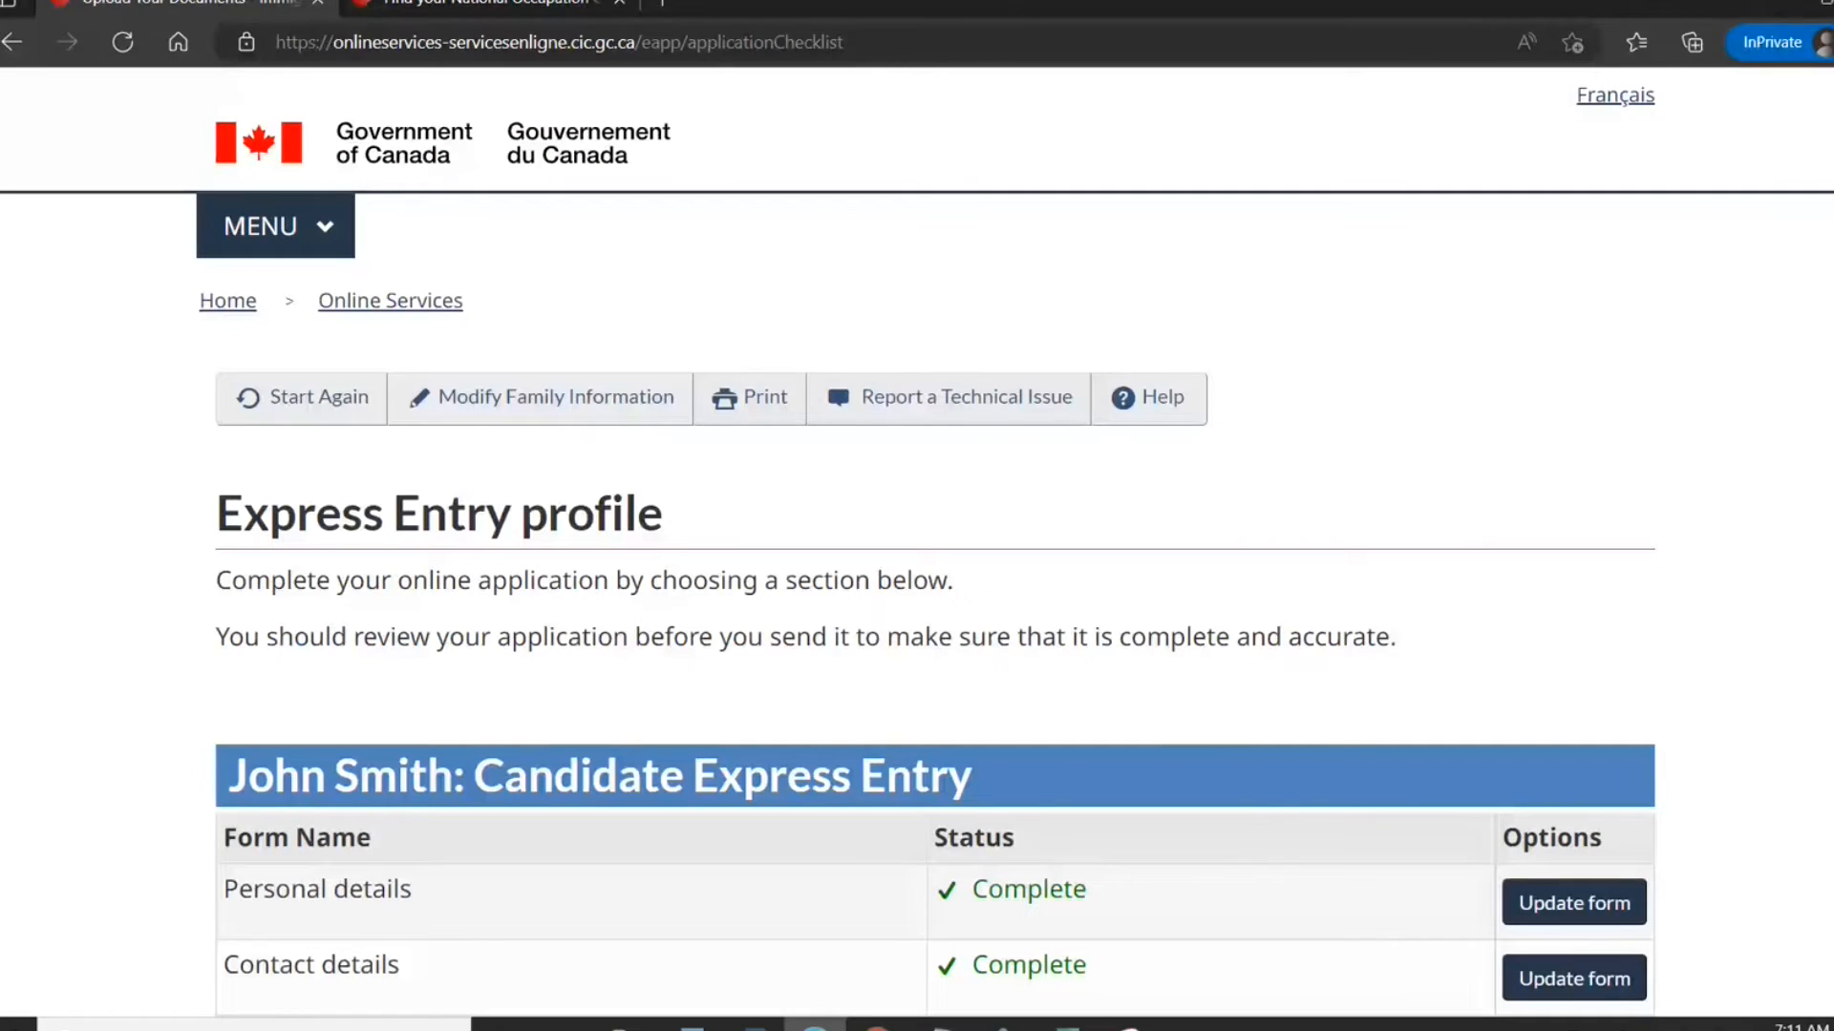
{"action": "scroll", "coordinate": [934, 535], "scroll_direction": "down", "scroll_amount": 6}
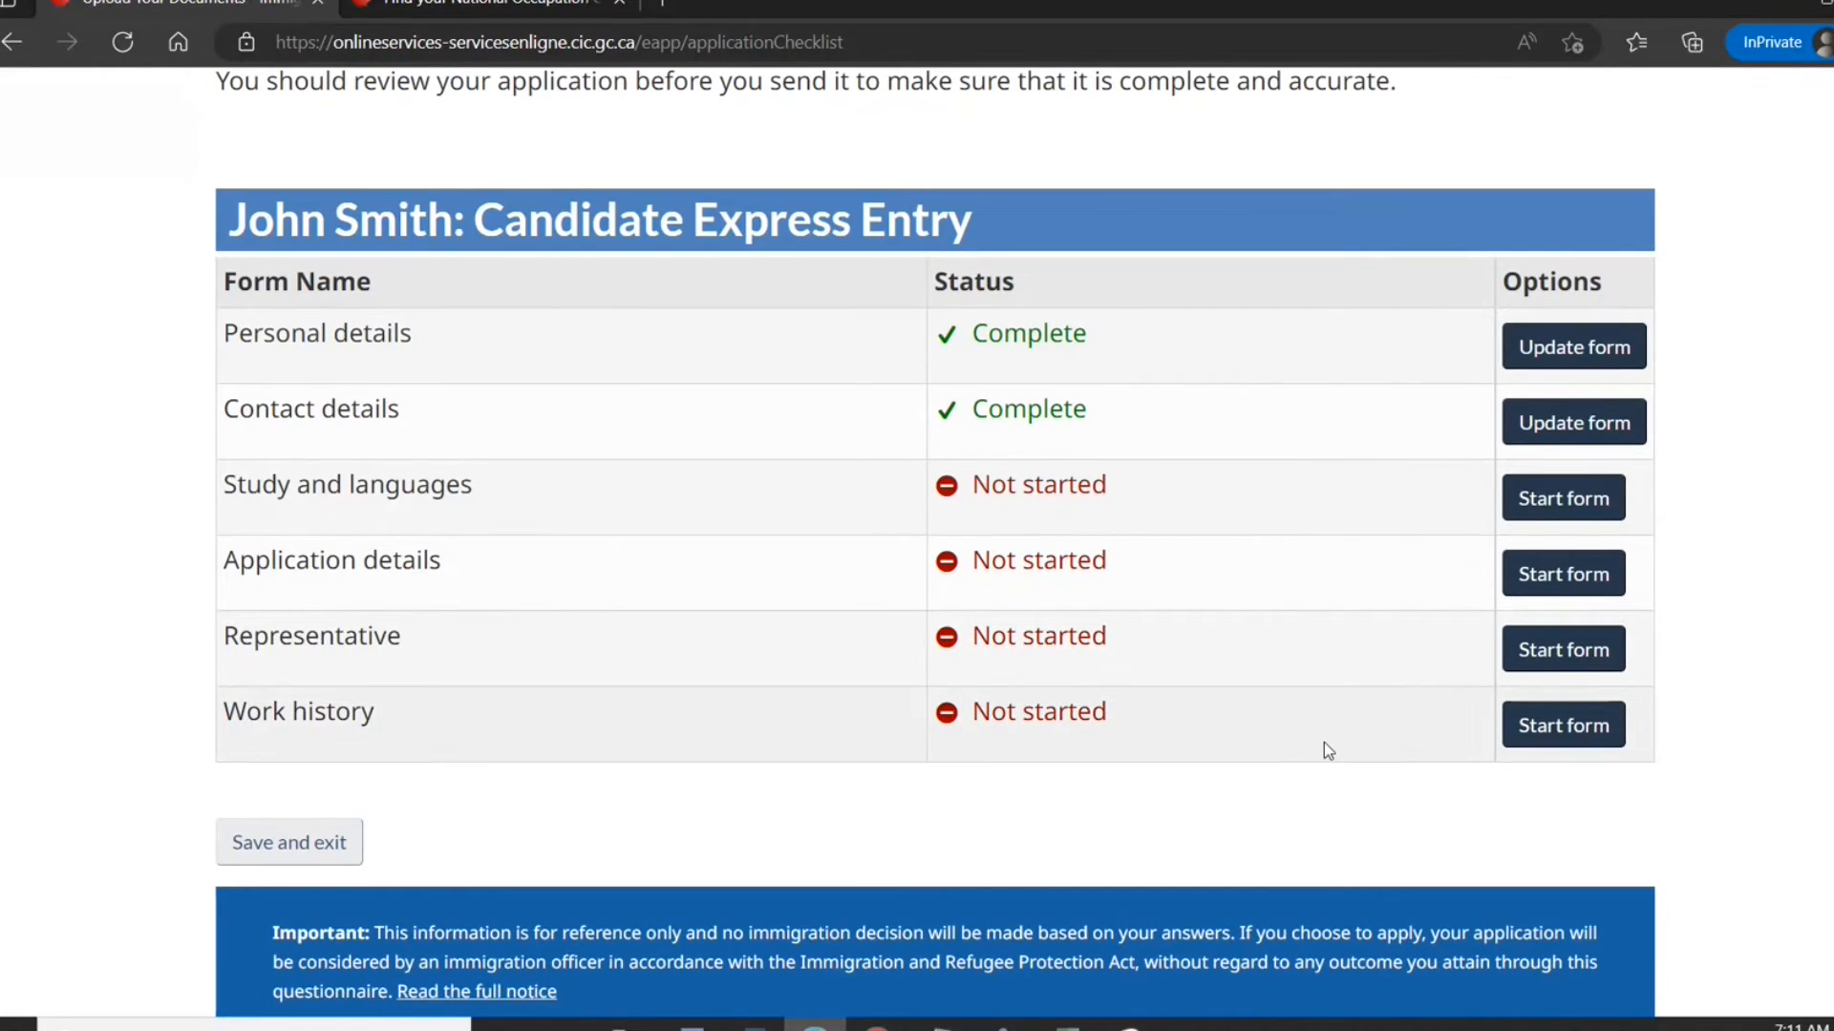
Step: In Study and languages, answer Yes to finished higher education in Computing/Information Technology
{"action": "left_click", "coordinate": [1528, 507]}
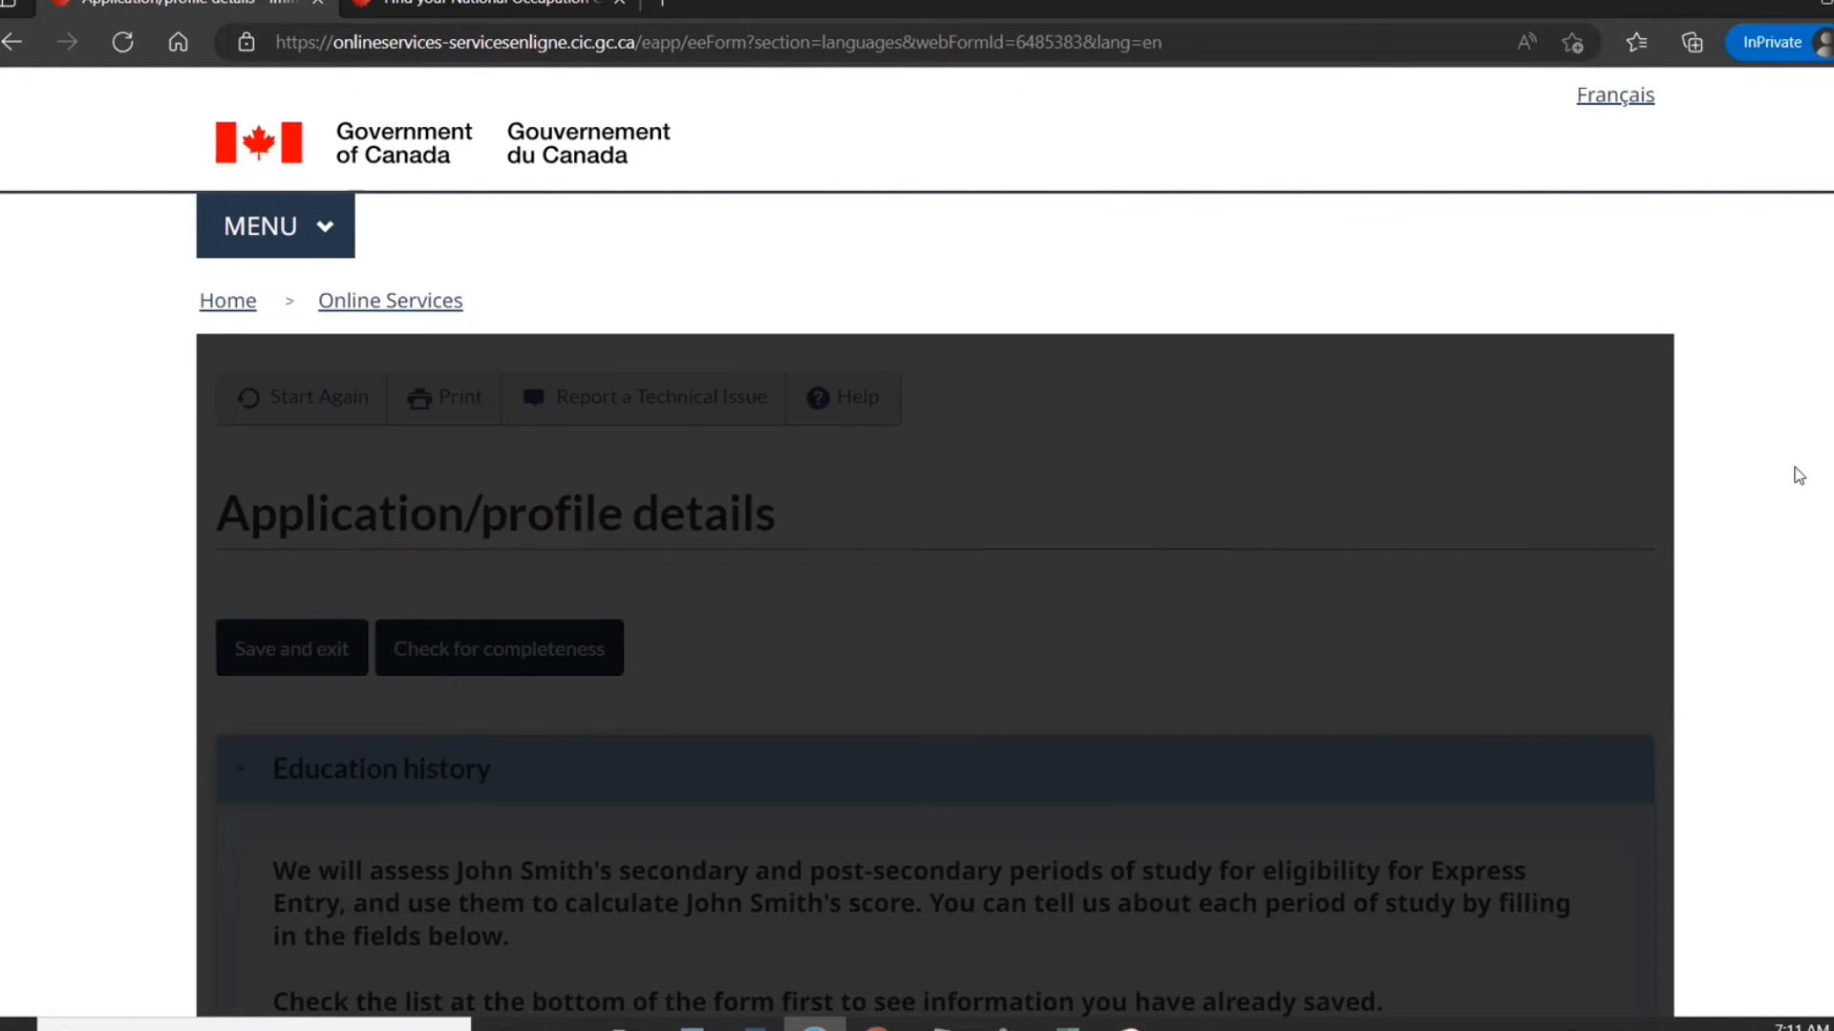
{"action": "scroll", "coordinate": [933, 543], "scroll_direction": "down", "scroll_amount": 4}
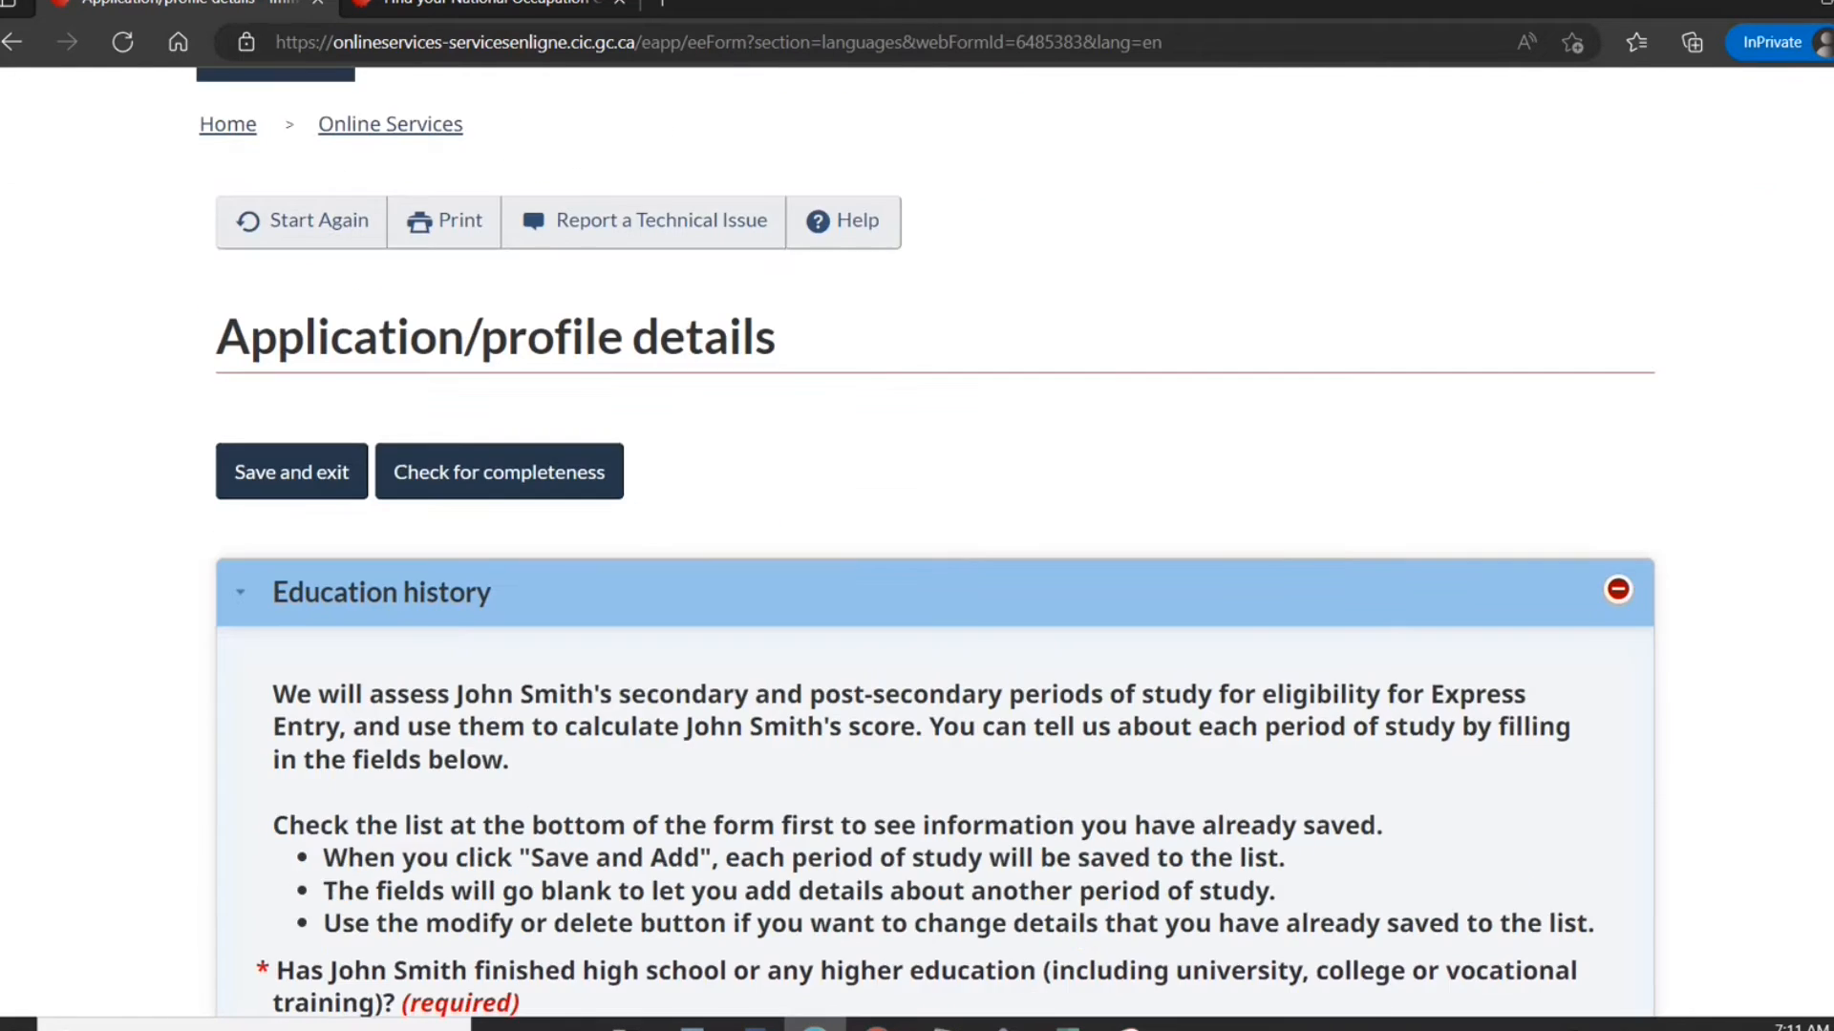
{"action": "scroll", "coordinate": [1050, 781], "scroll_direction": "down", "scroll_amount": 1}
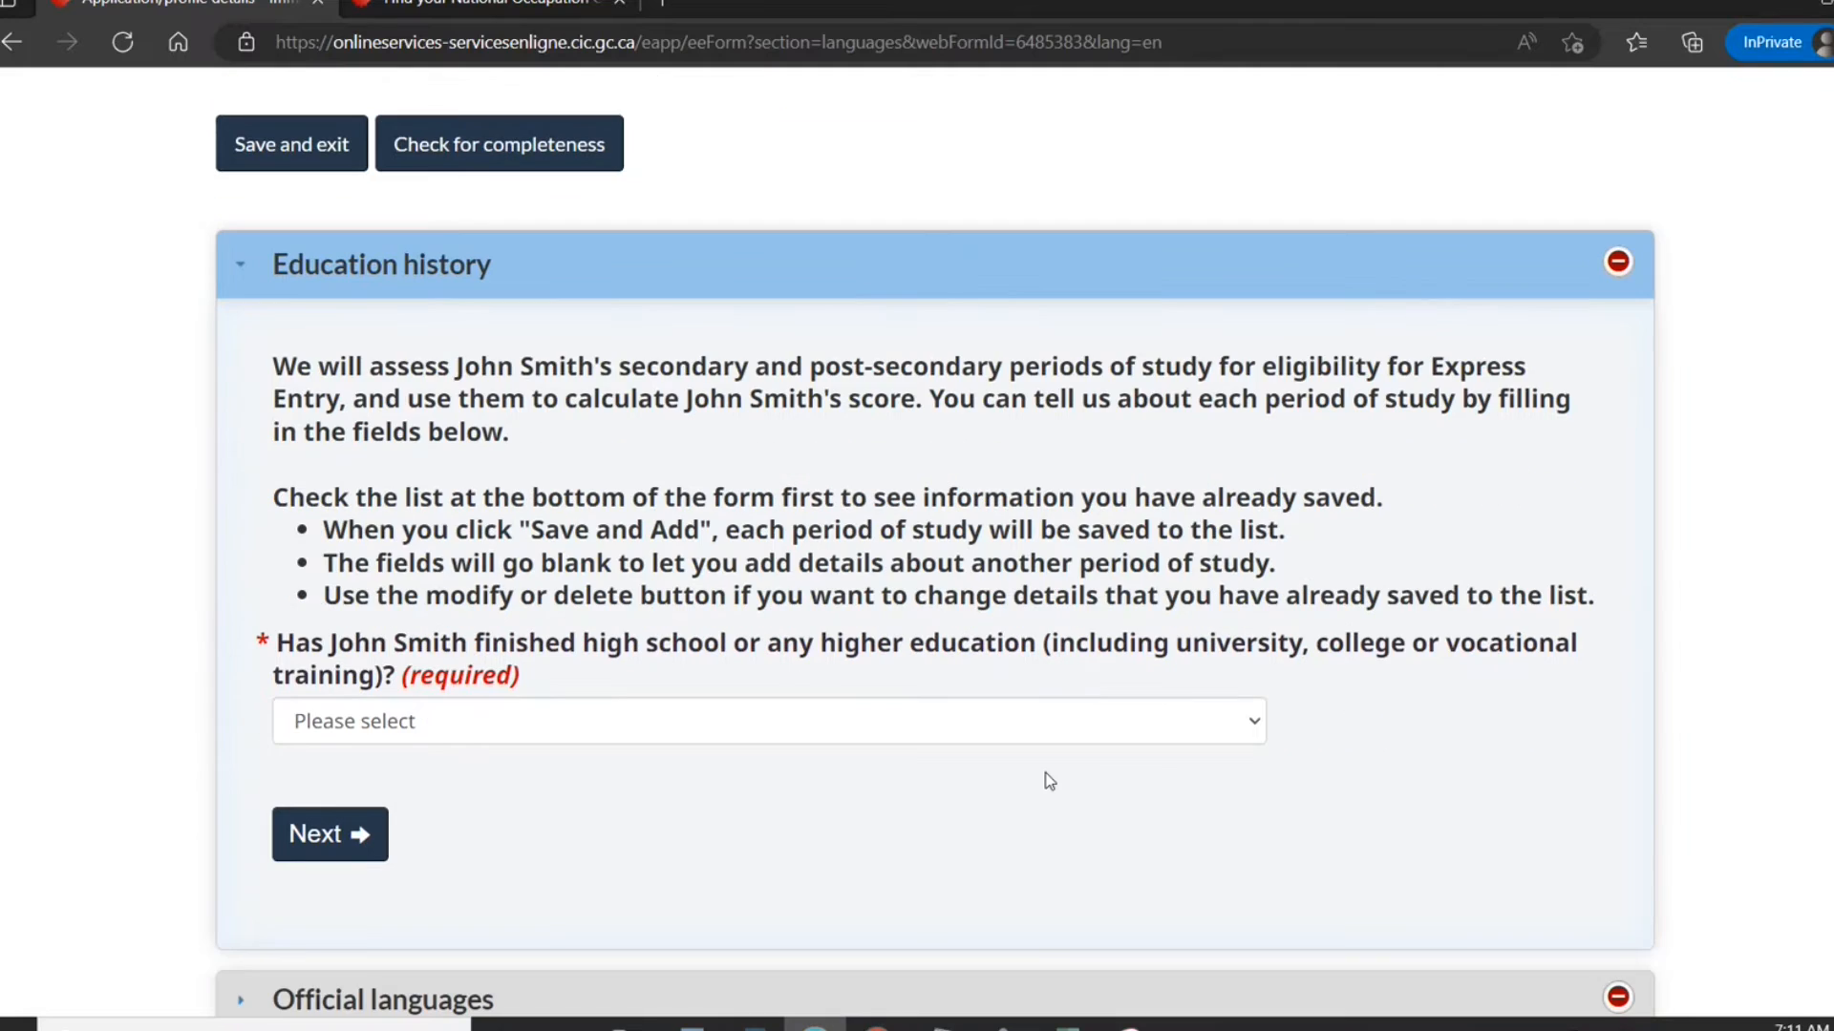
{"action": "left_click", "coordinate": [991, 727]}
{"action": "left_click", "coordinate": [902, 788]}
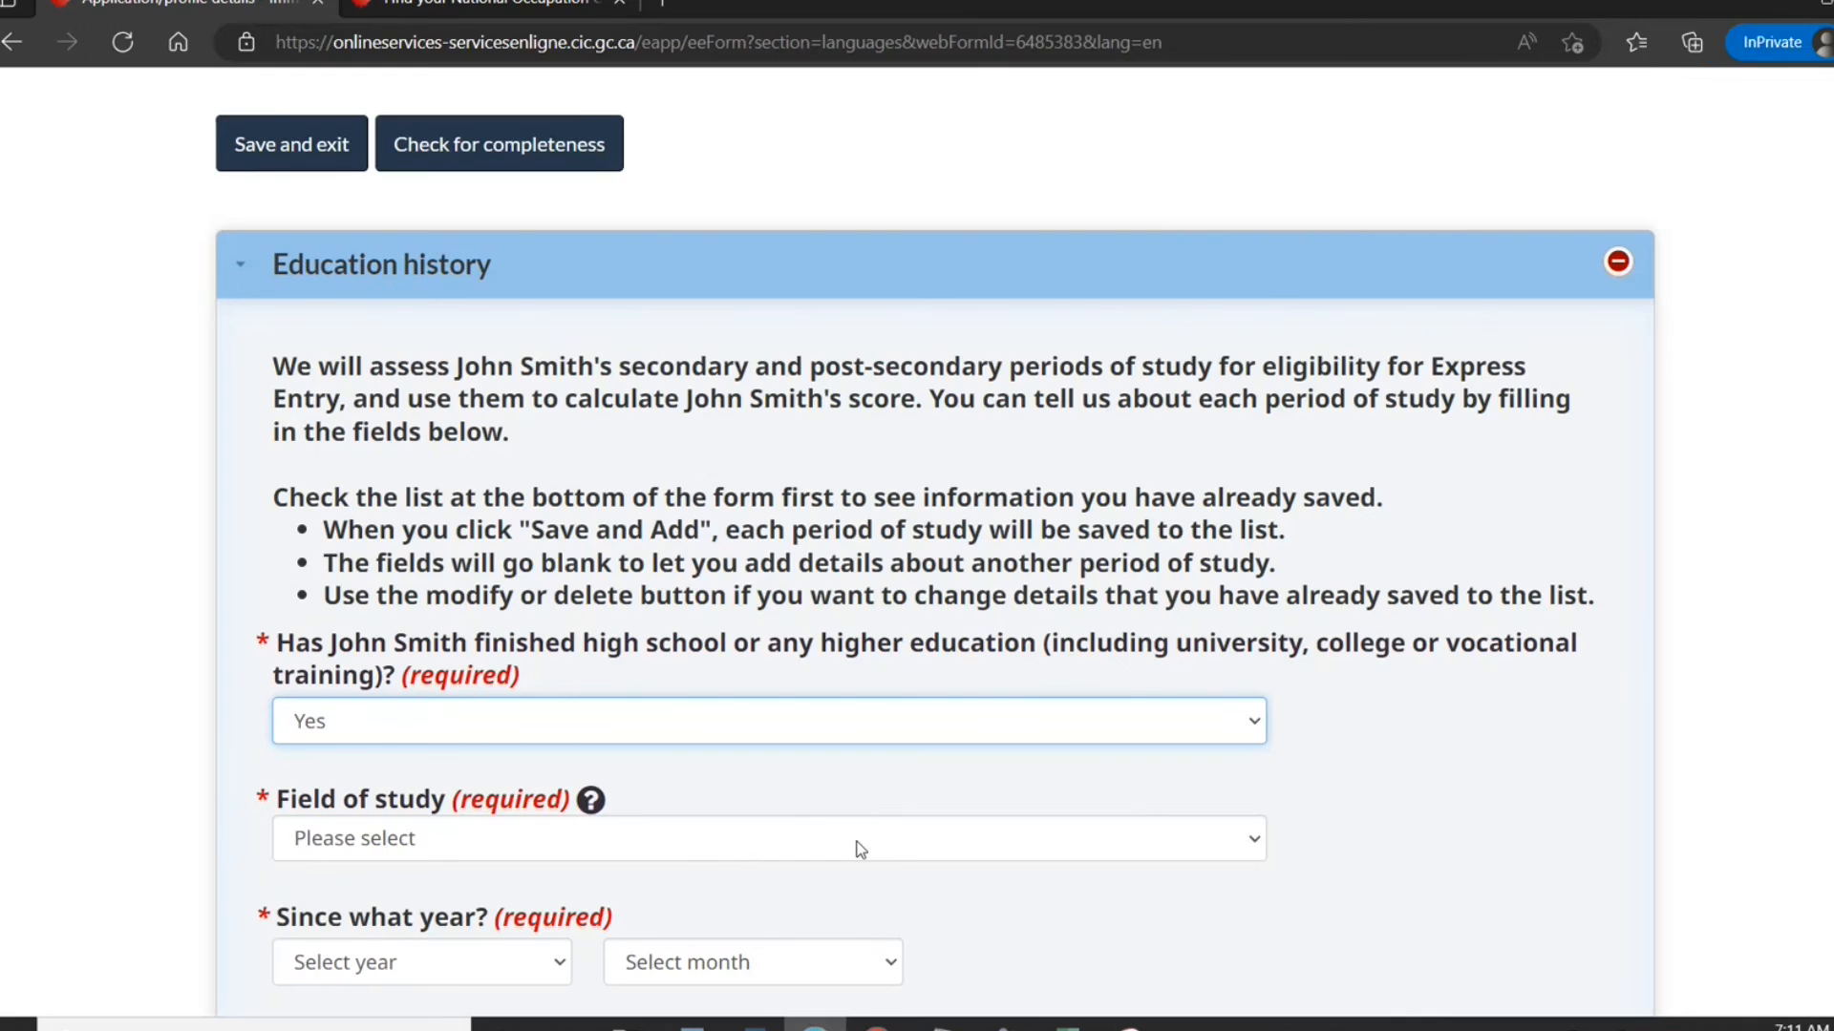
{"action": "left_click", "coordinate": [867, 856]}
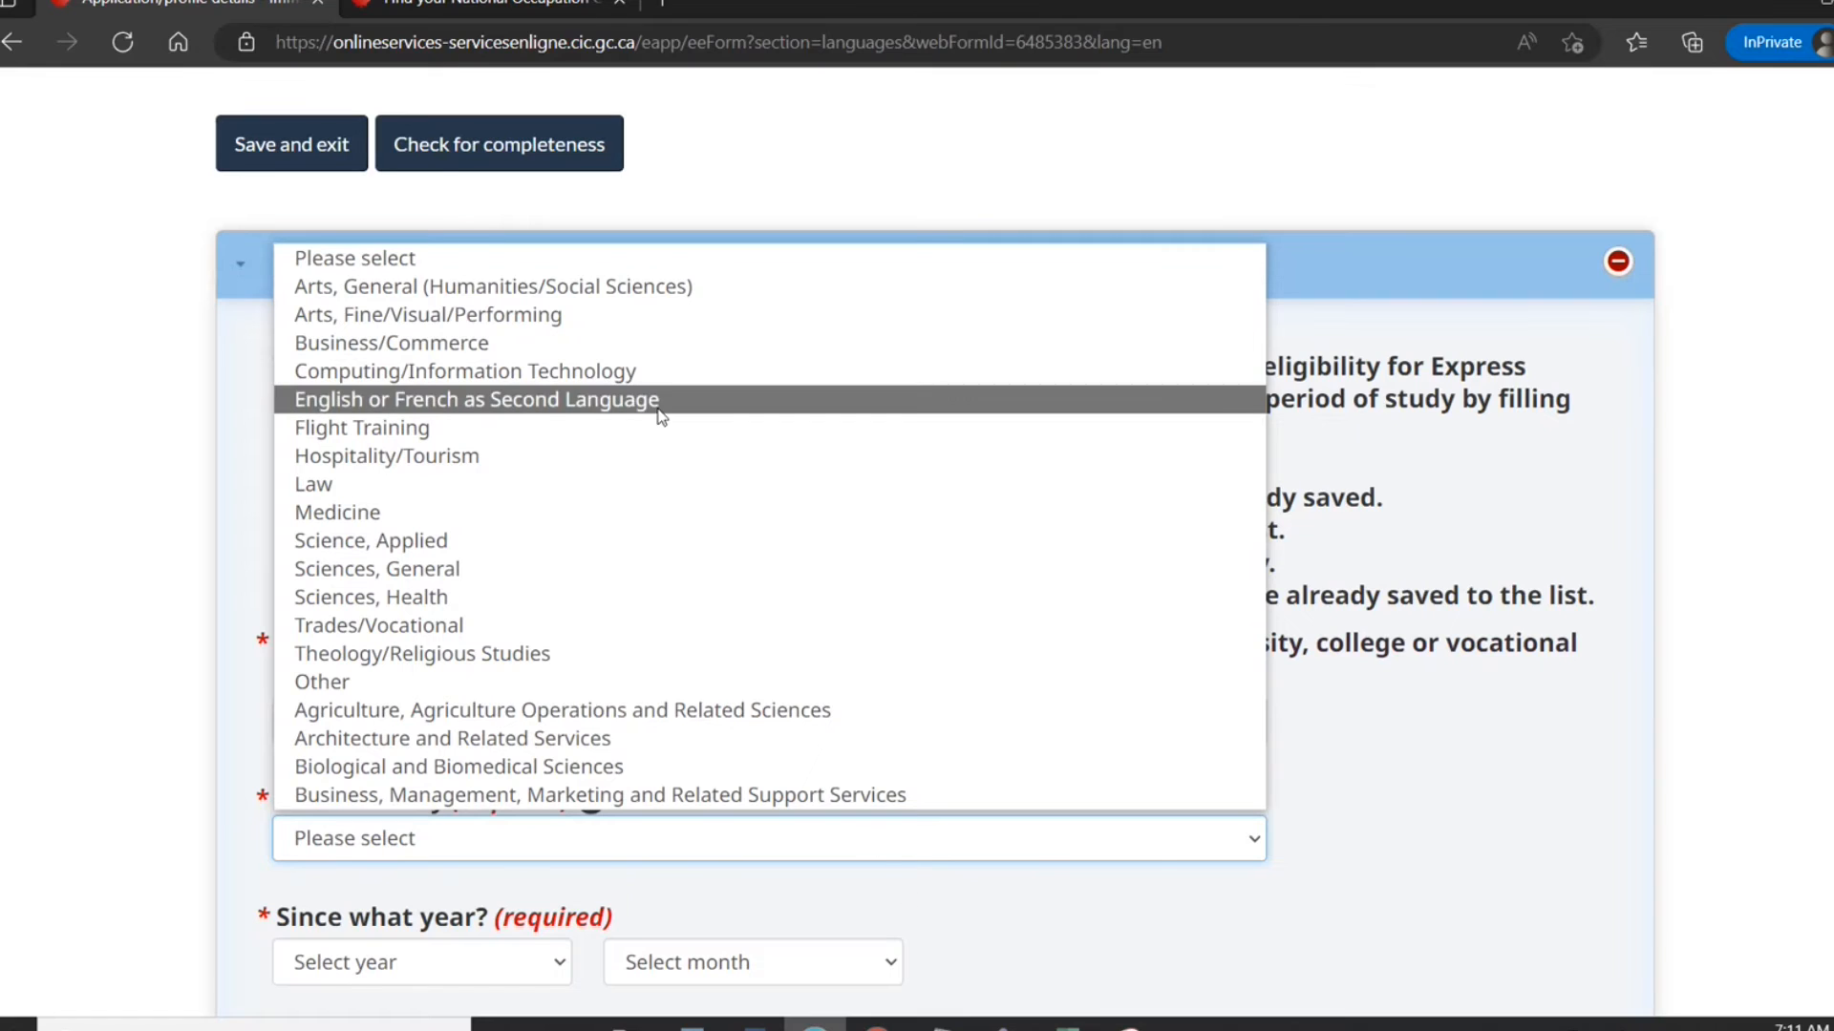
{"action": "left_click", "coordinate": [655, 371]}
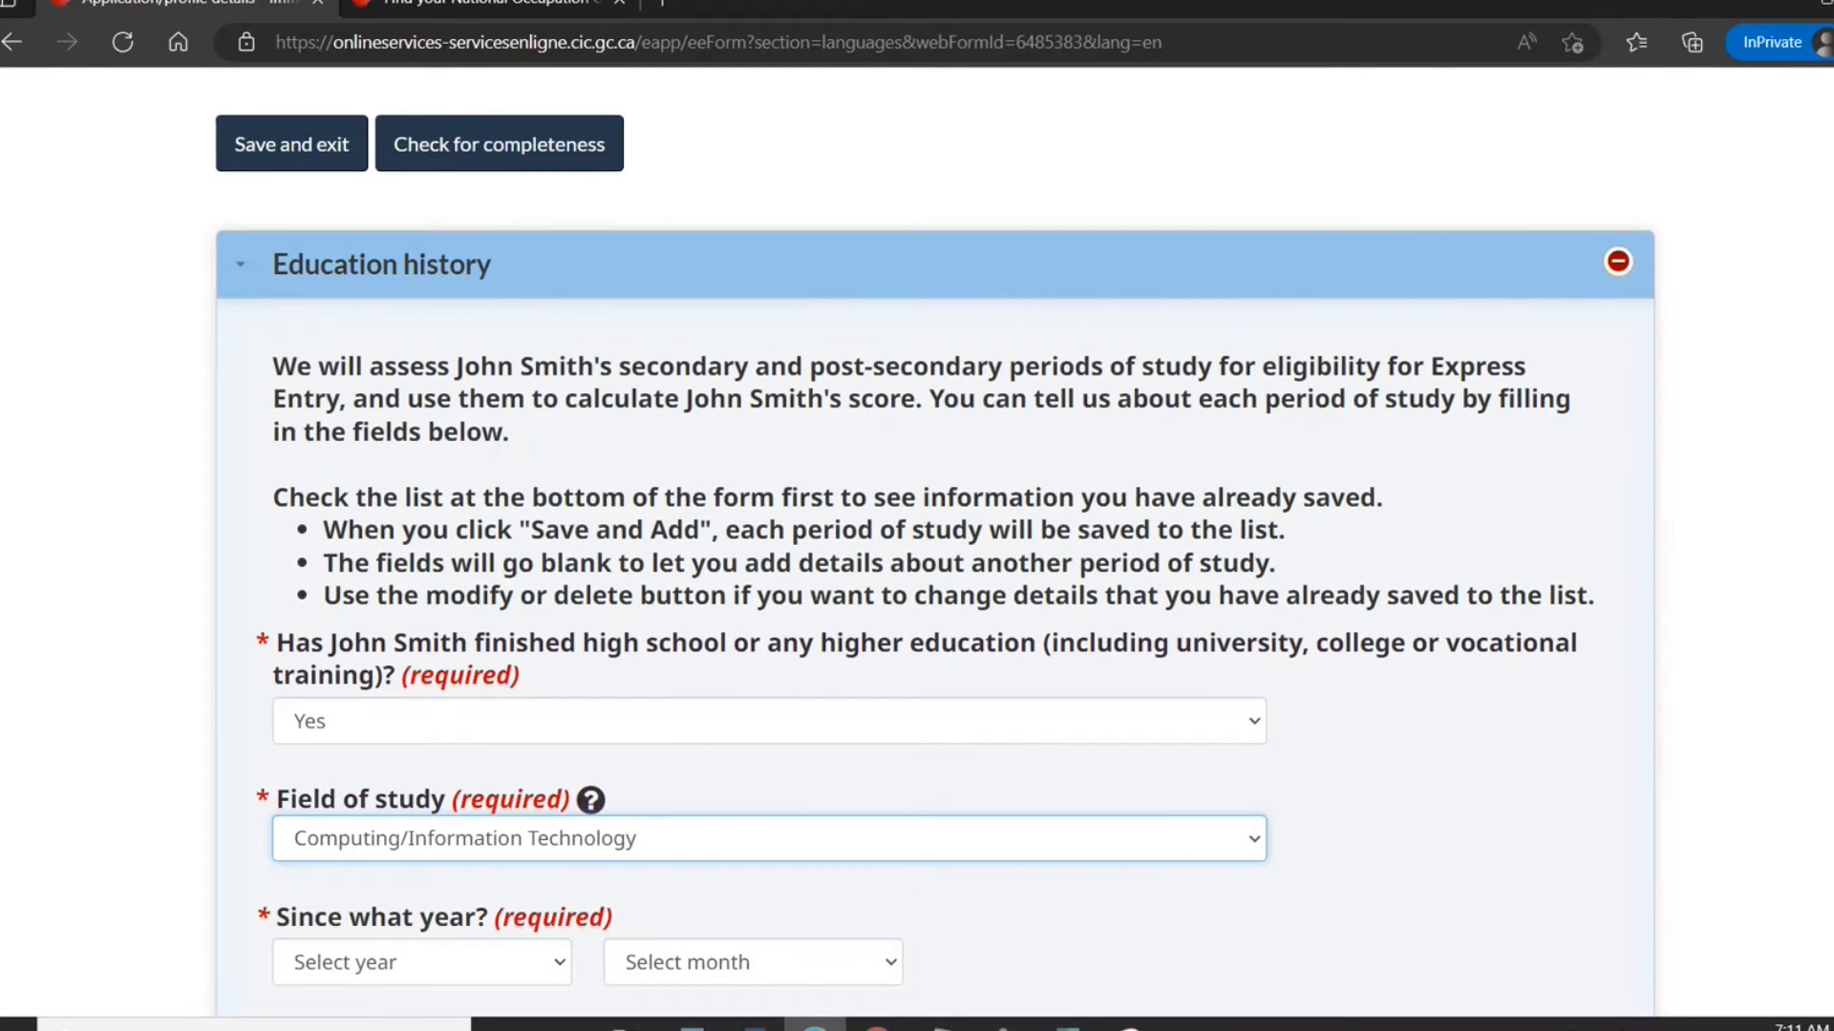
Step: Set the study start year to 2003 and open the starting month choices
{"action": "scroll", "coordinate": [750, 400], "scroll_direction": "down", "scroll_amount": 5}
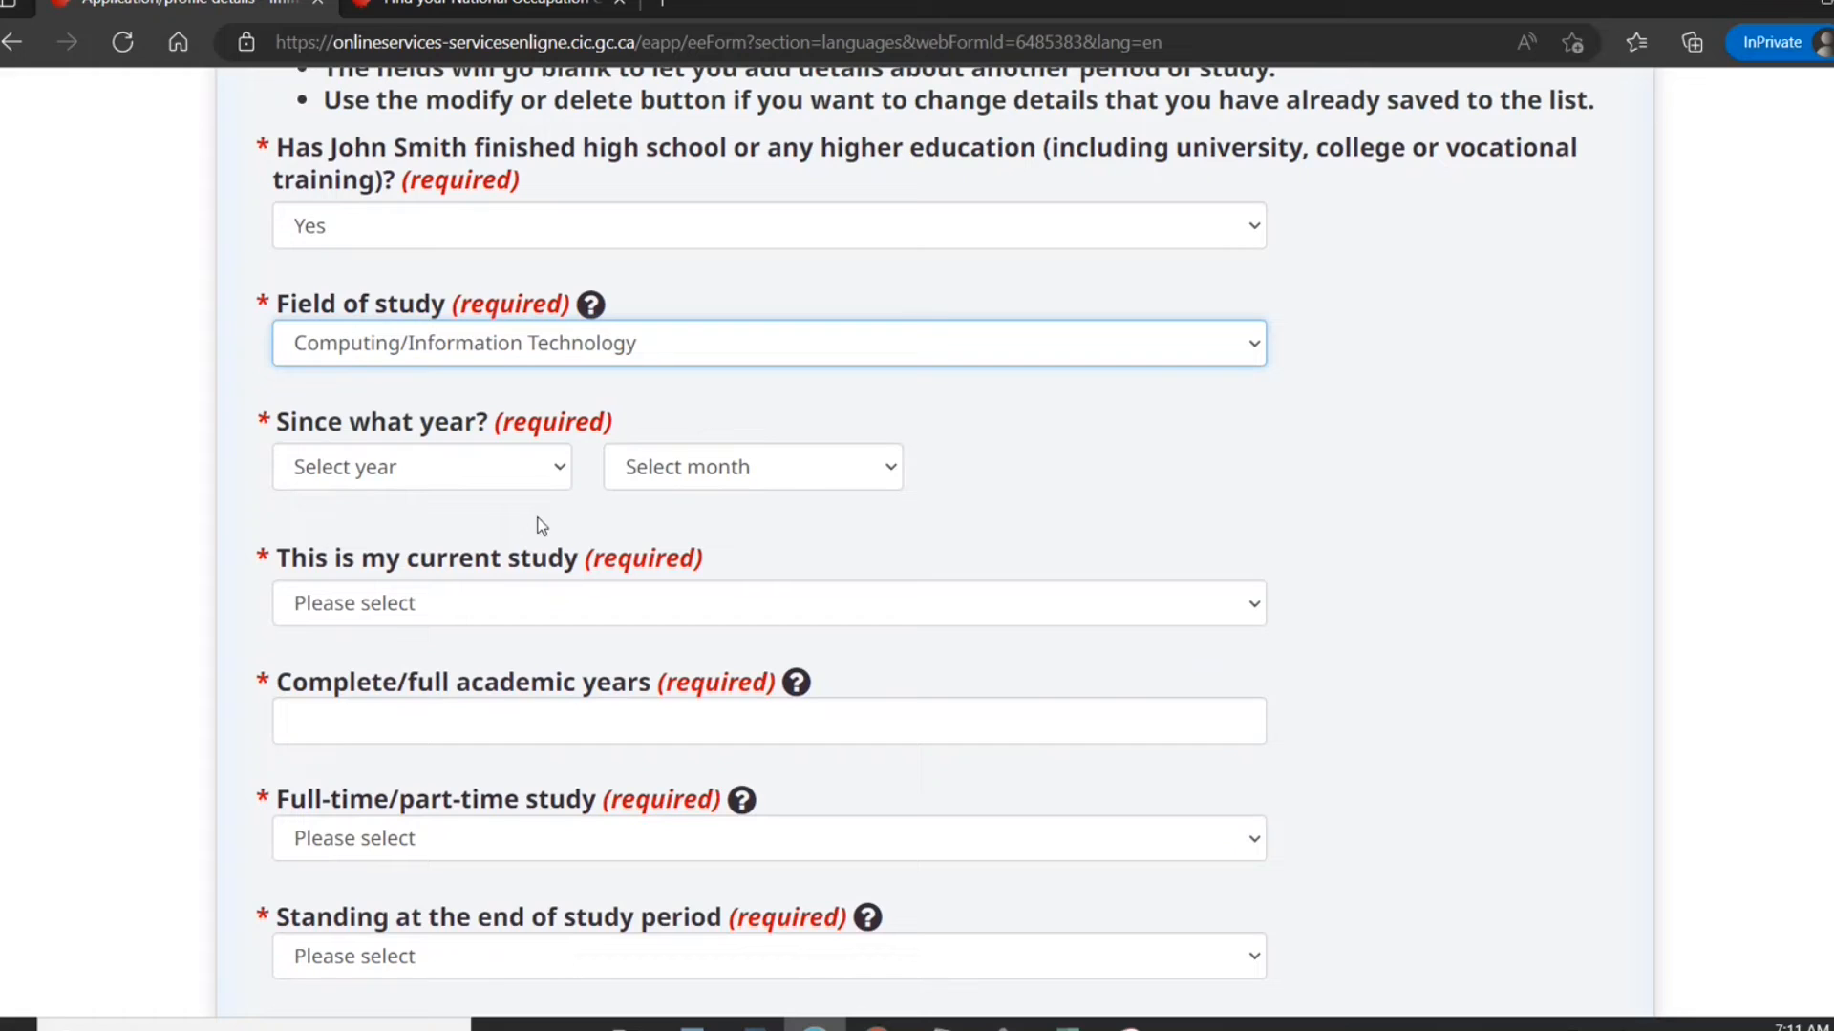
{"action": "left_click", "coordinate": [529, 469]}
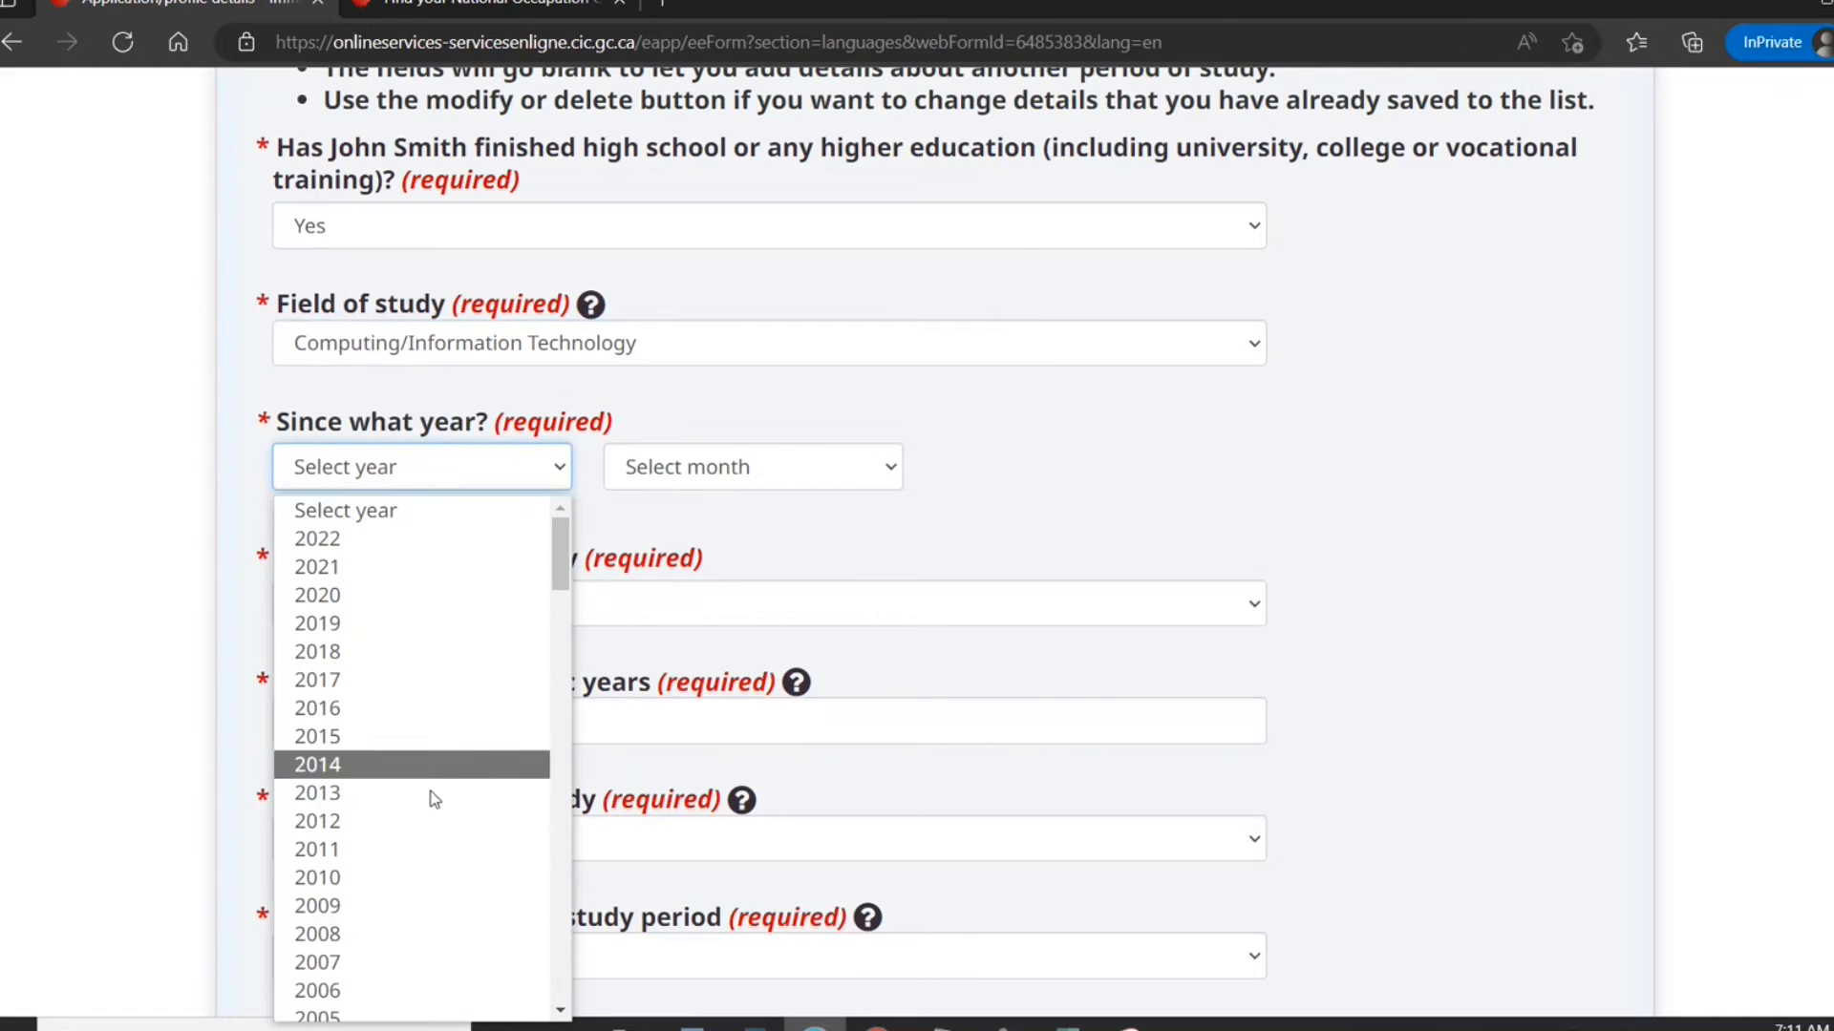
{"action": "scroll", "coordinate": [525, 994], "scroll_direction": "down", "scroll_amount": 1}
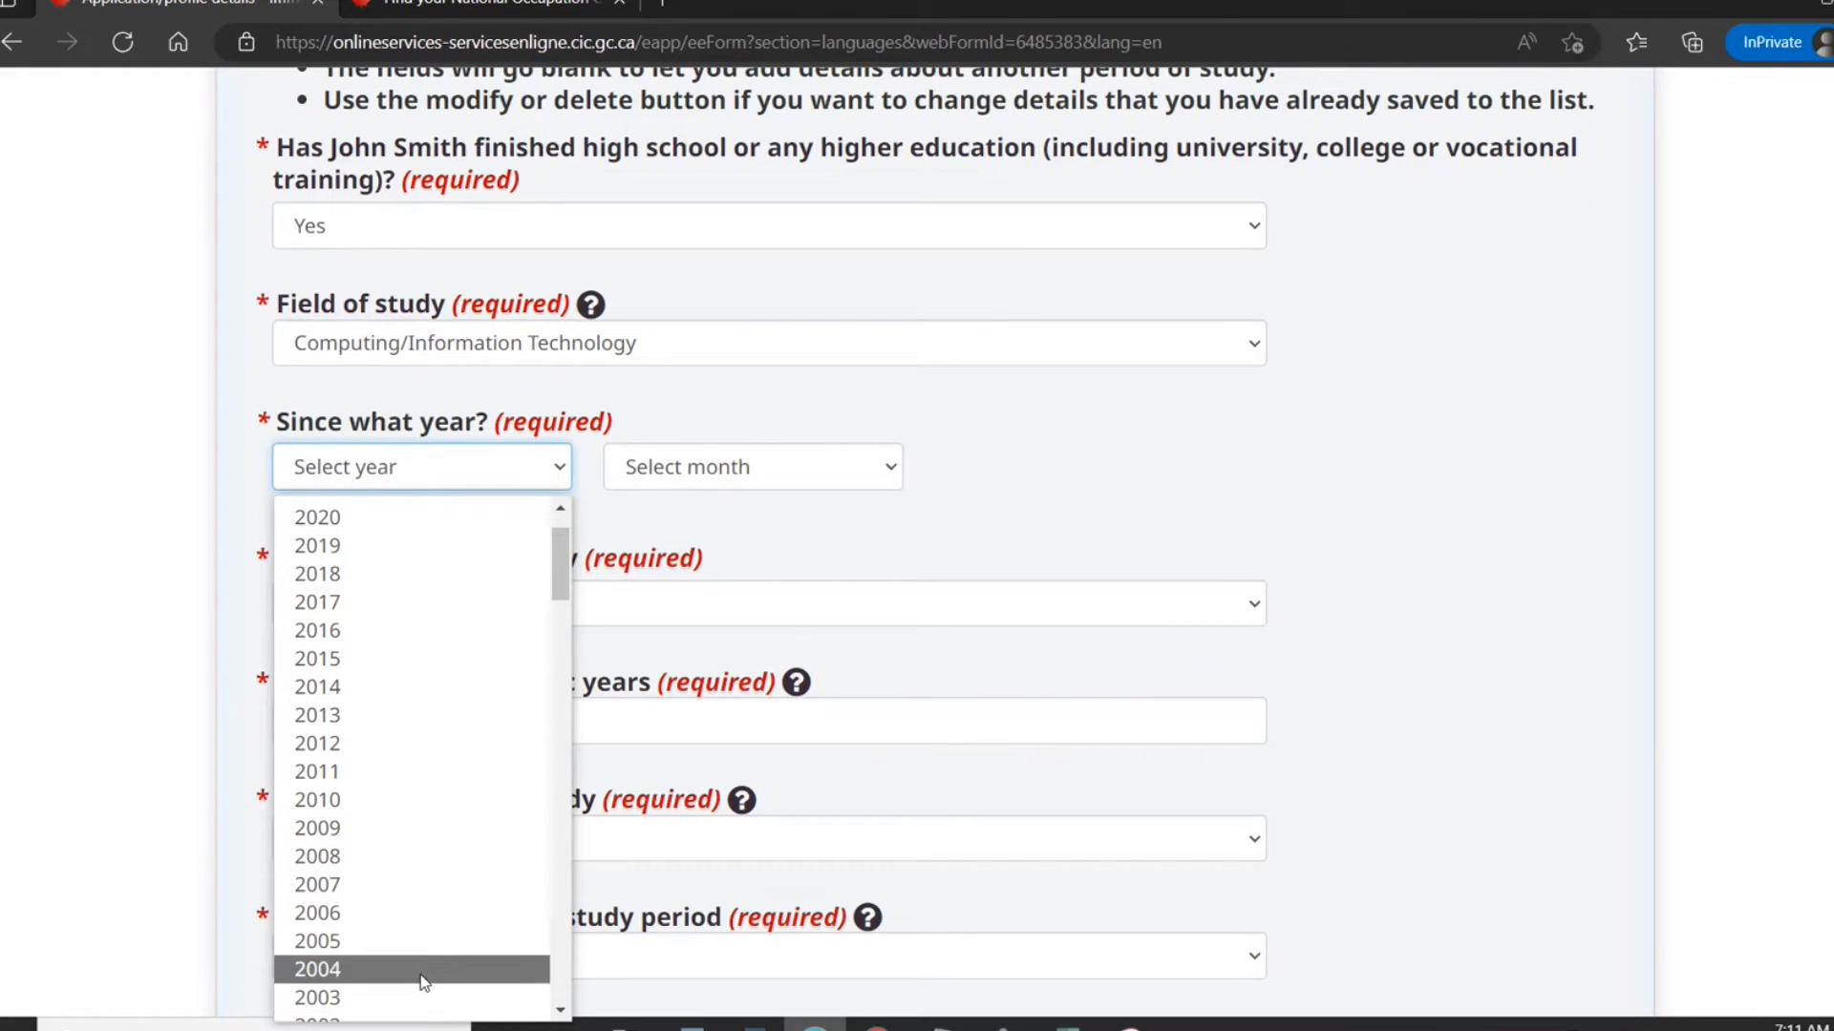
{"action": "left_click", "coordinate": [405, 999]}
{"action": "left_click", "coordinate": [687, 464]}
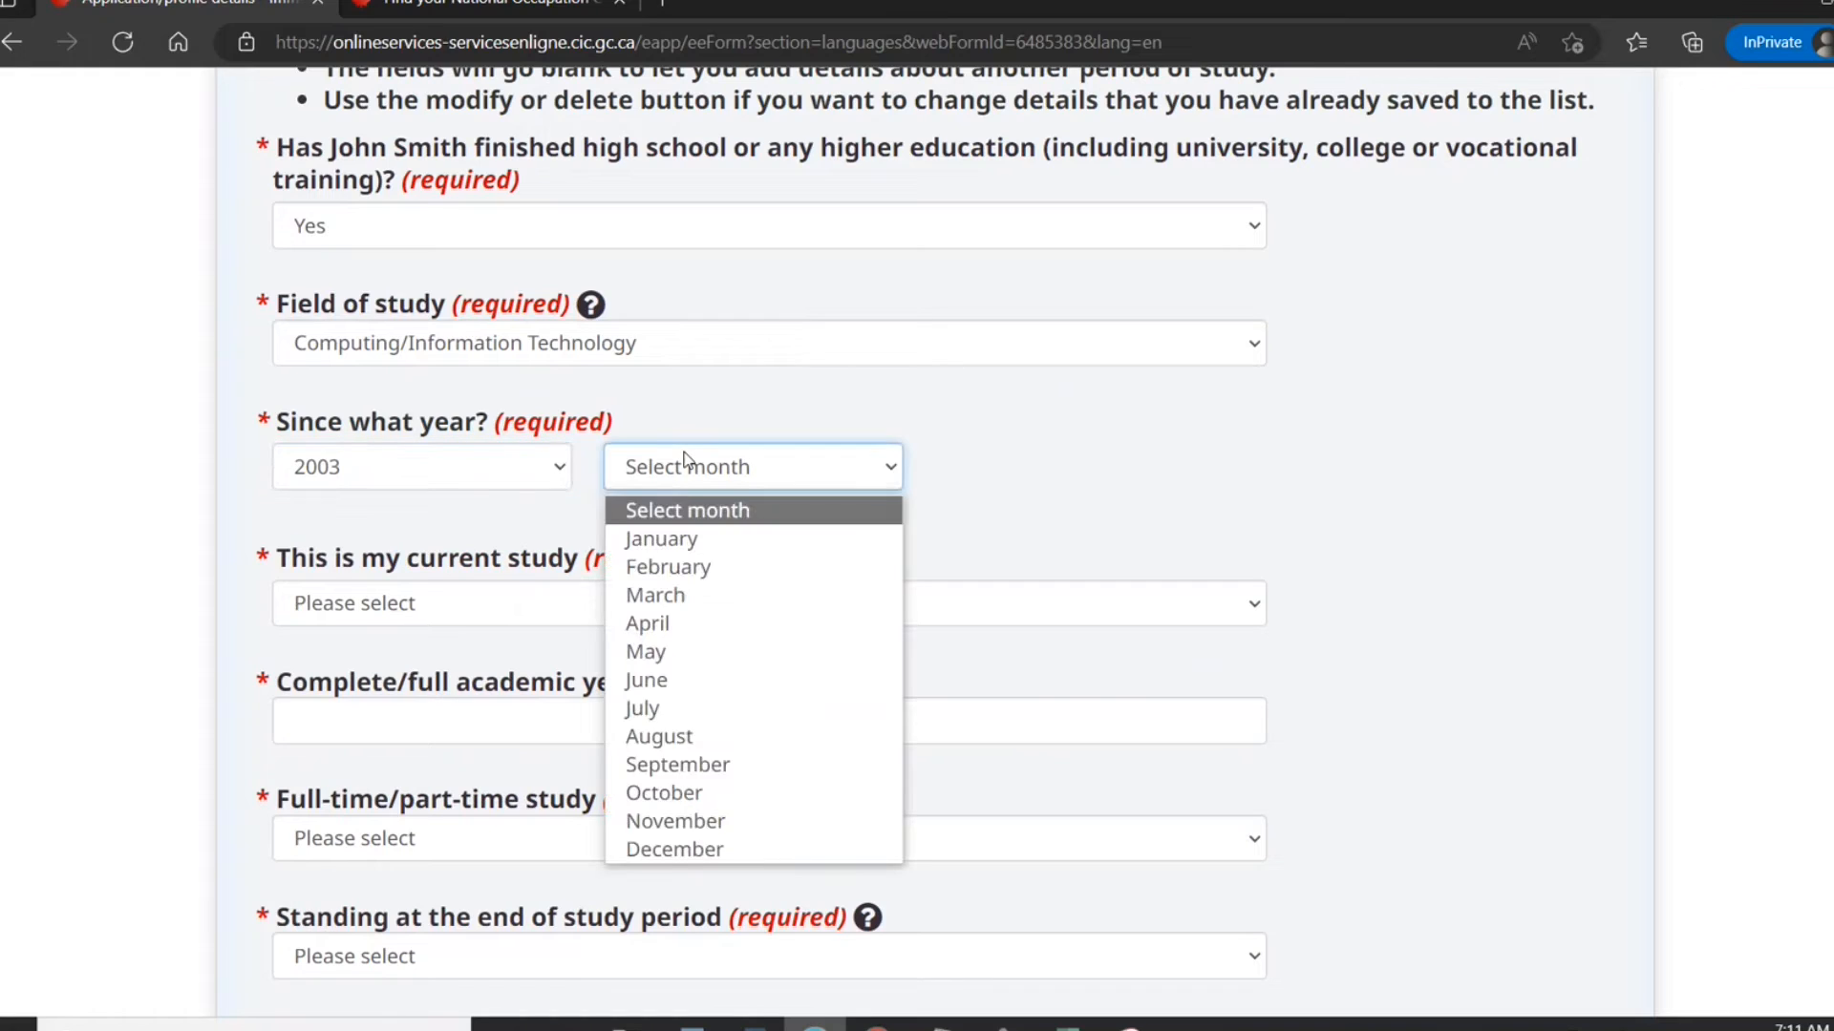
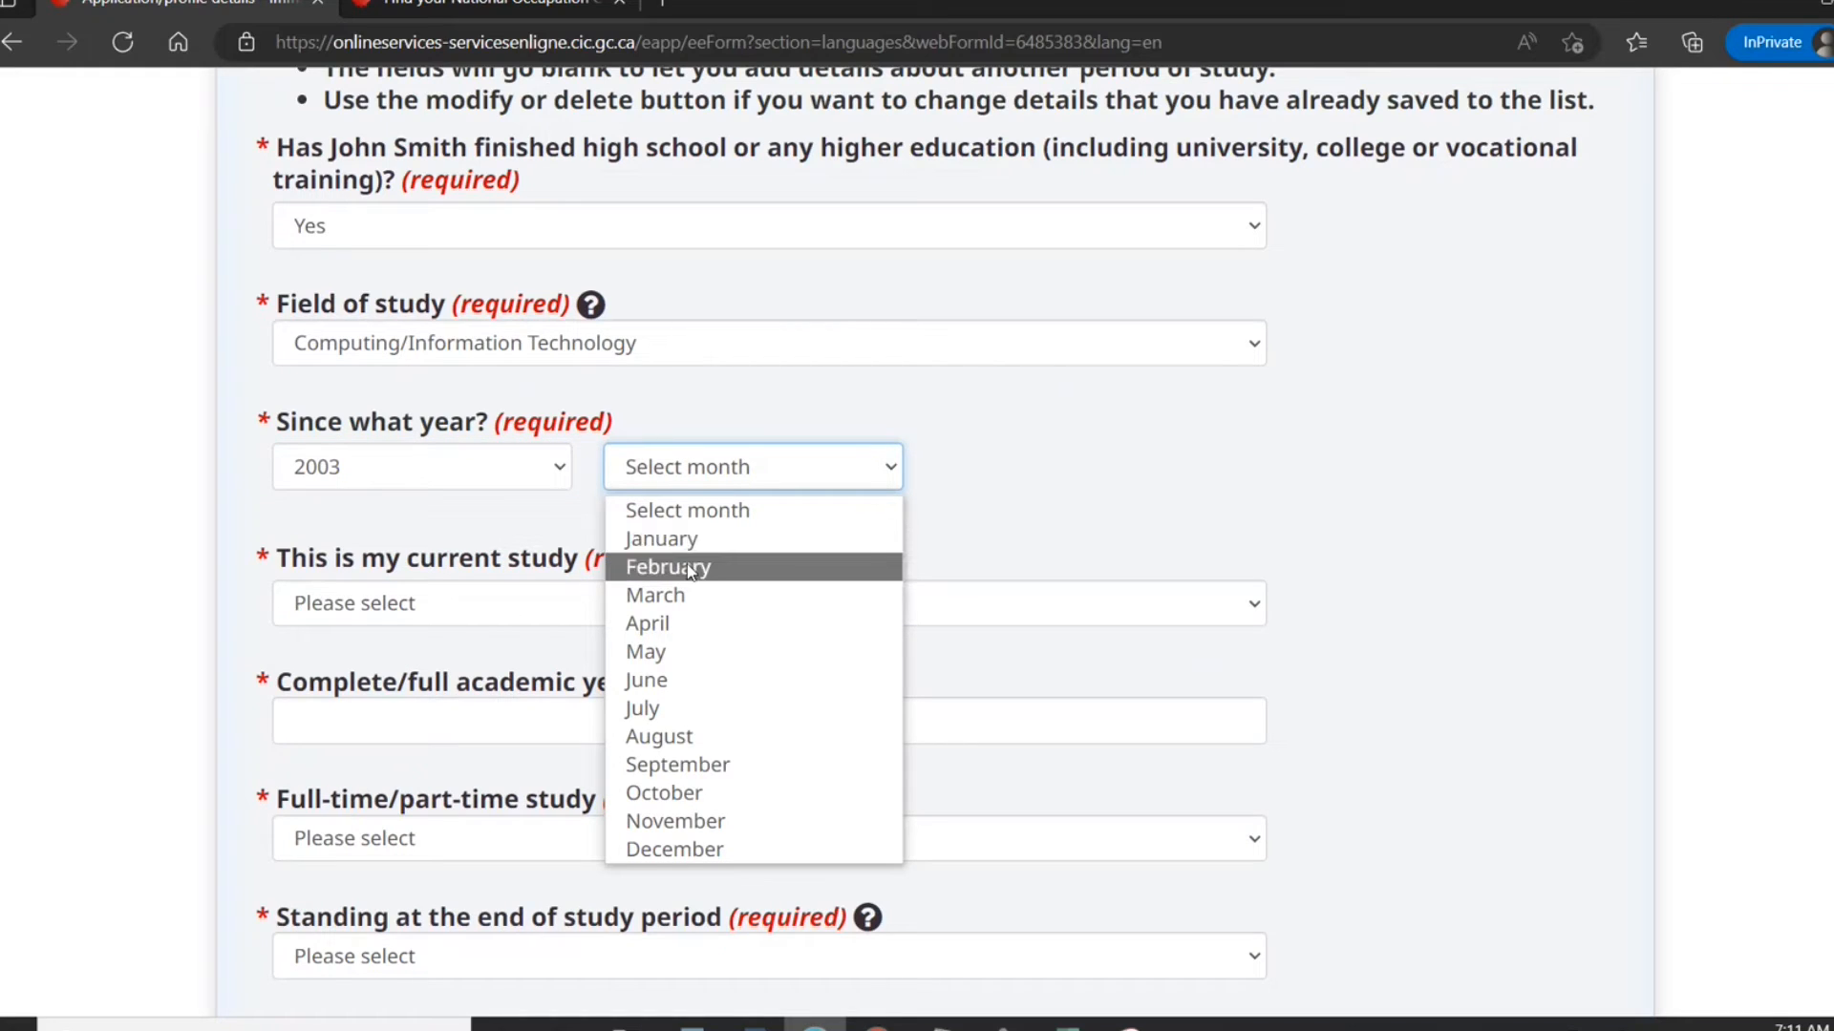
Step: Set the study period from May 2003 to June 2007, marked as not current study
{"action": "left_click", "coordinate": [651, 655]}
{"action": "left_click", "coordinate": [626, 616]}
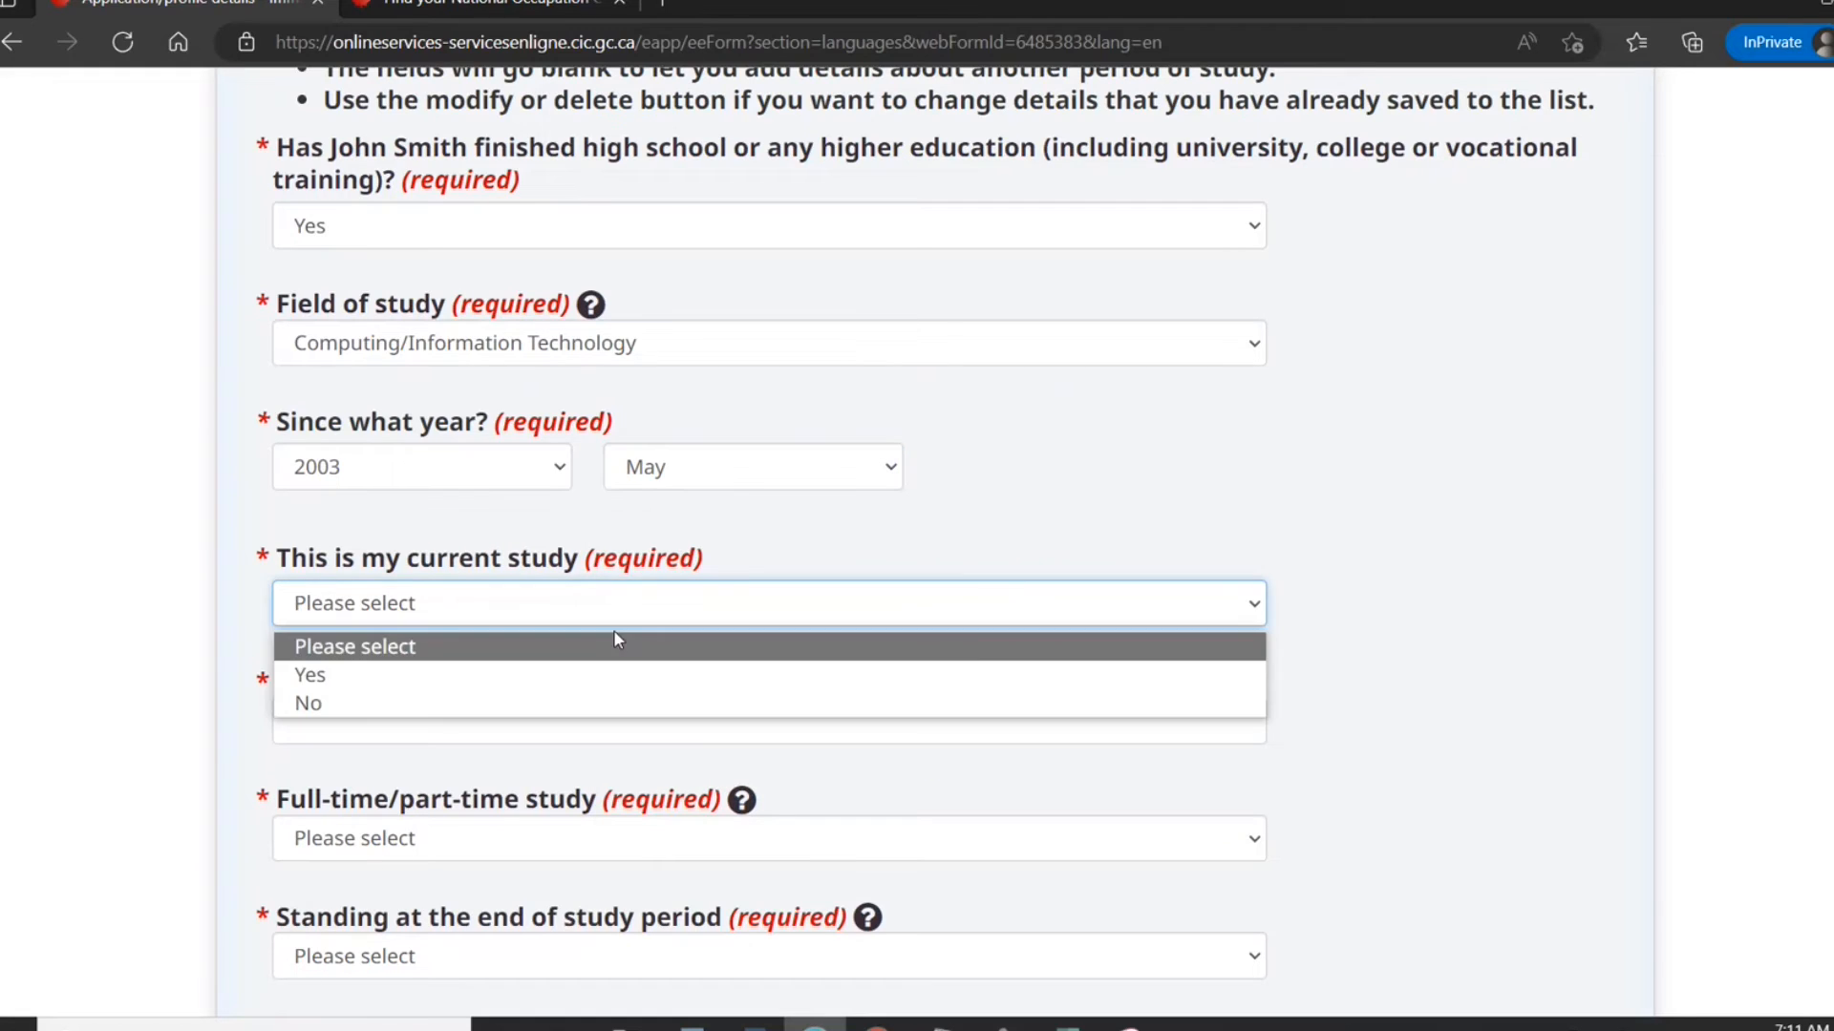
{"action": "left_click", "coordinate": [547, 703]}
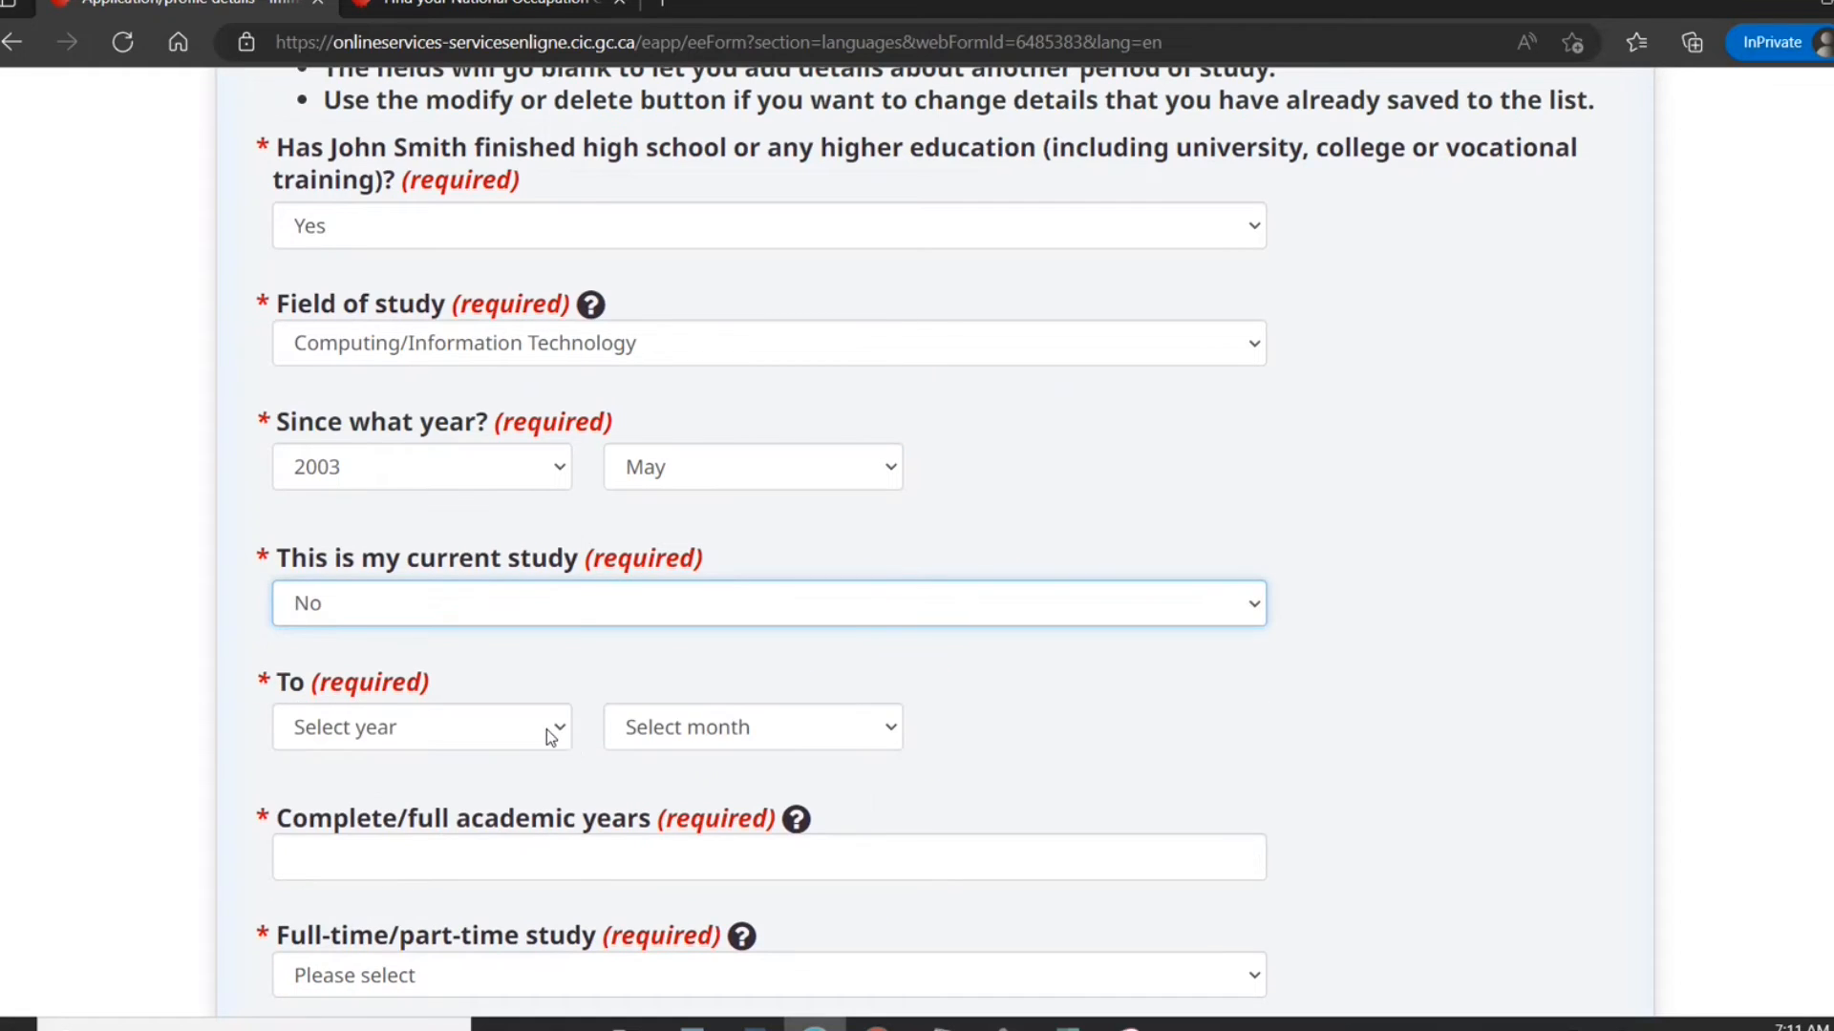
{"action": "left_click", "coordinate": [550, 732]}
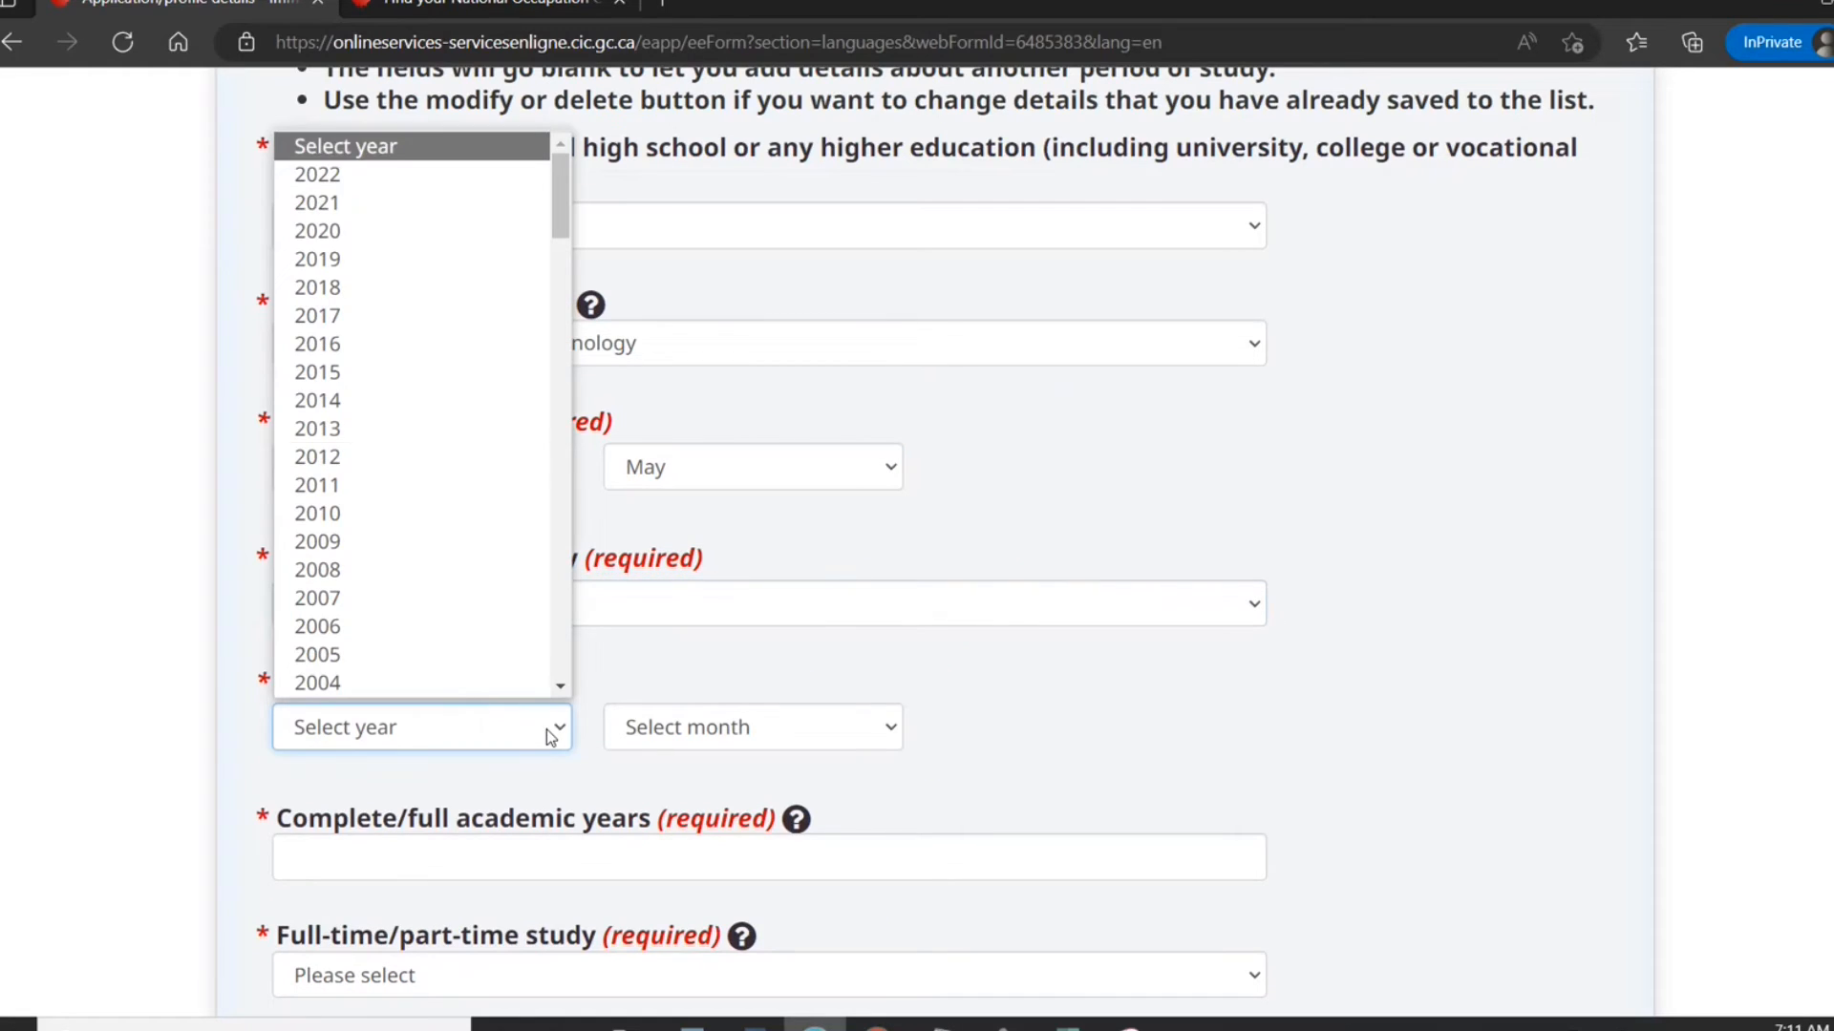
{"action": "left_click", "coordinate": [462, 599]}
{"action": "left_click", "coordinate": [690, 724]}
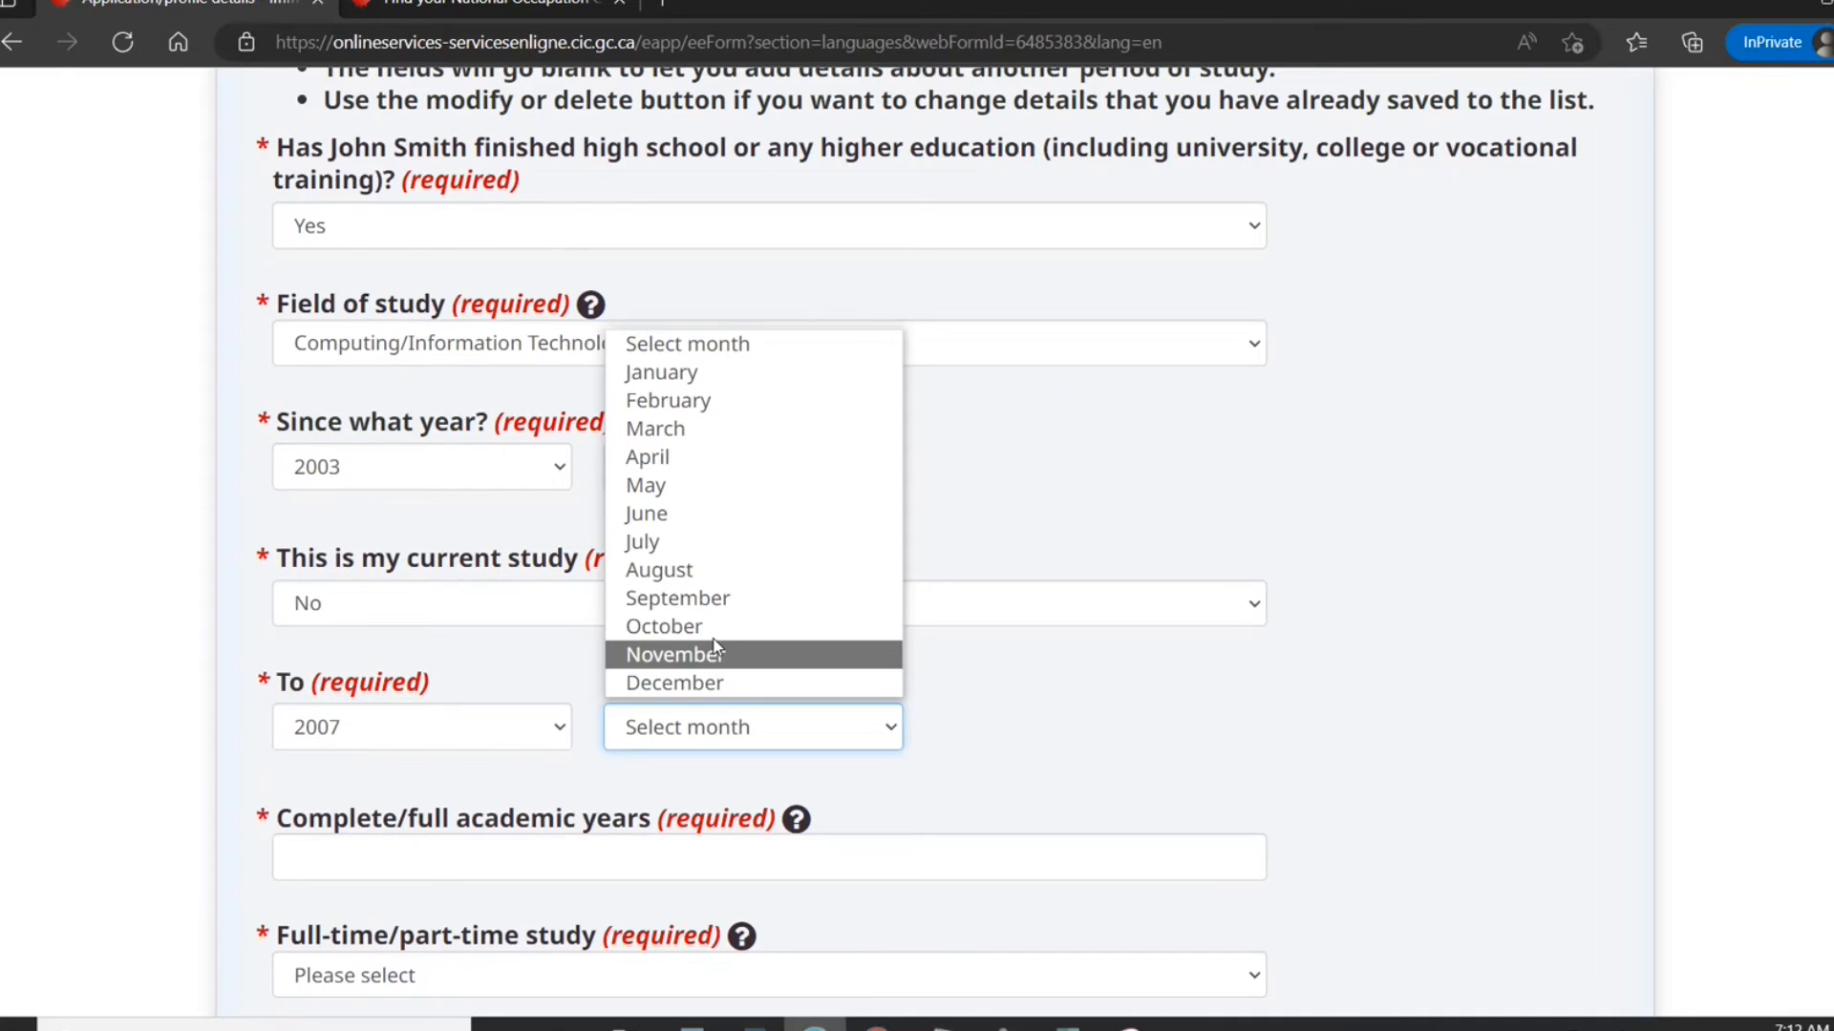
{"action": "left_click", "coordinate": [684, 516]}
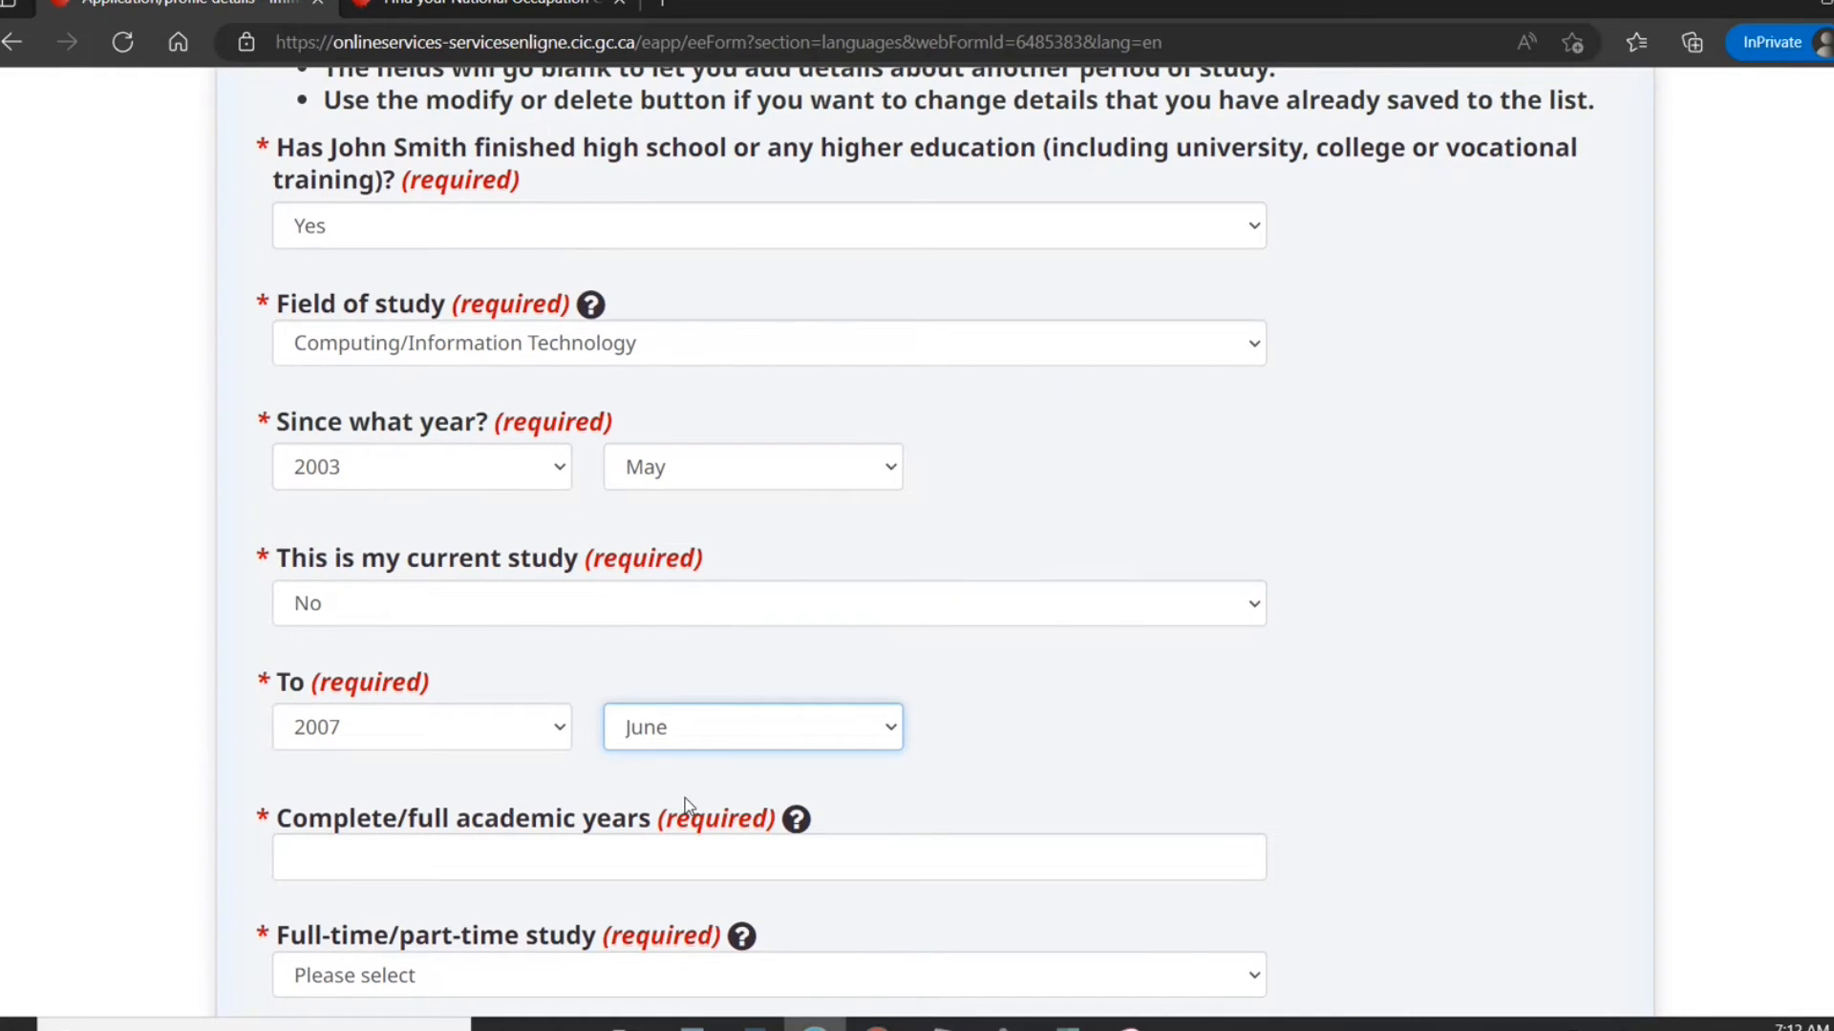
Step: Enter 4 academic years, Full Time study, and certificate or degree awarded
{"action": "left_click", "coordinate": [686, 862]}
{"action": "type", "text": "4"}
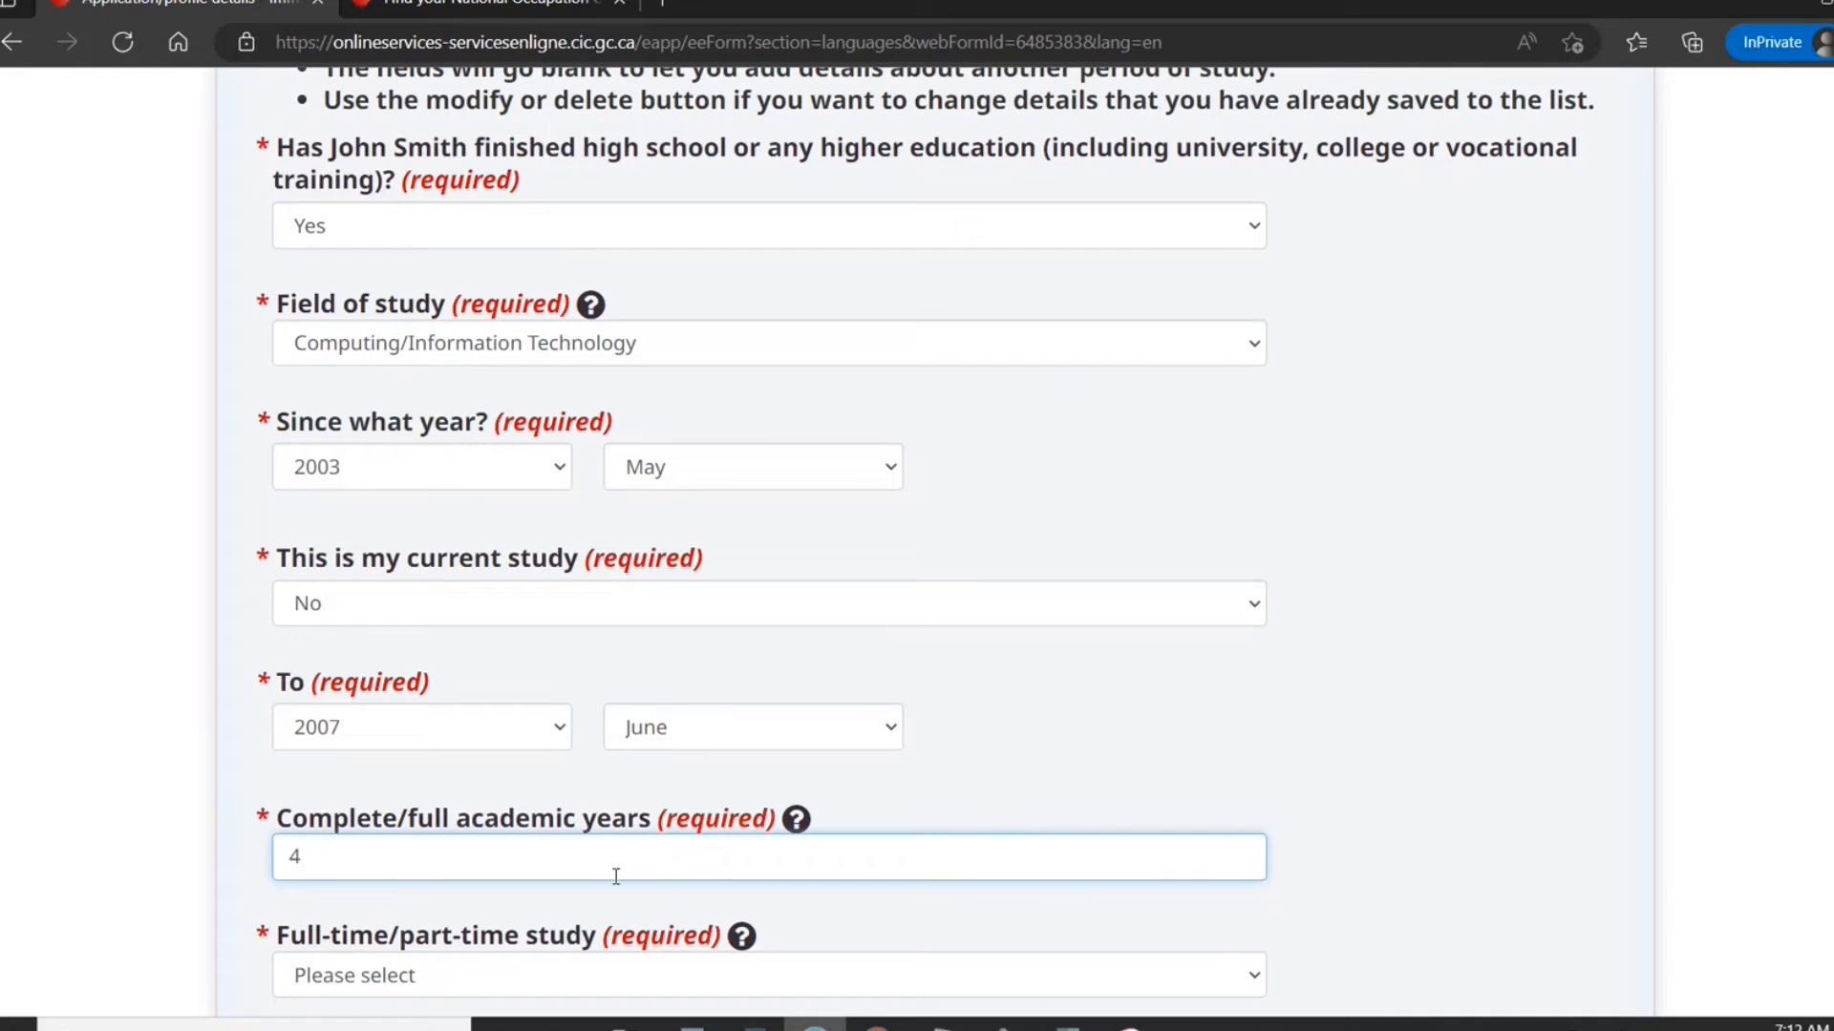
{"action": "left_click", "coordinate": [600, 974]}
{"action": "left_click", "coordinate": [541, 903]}
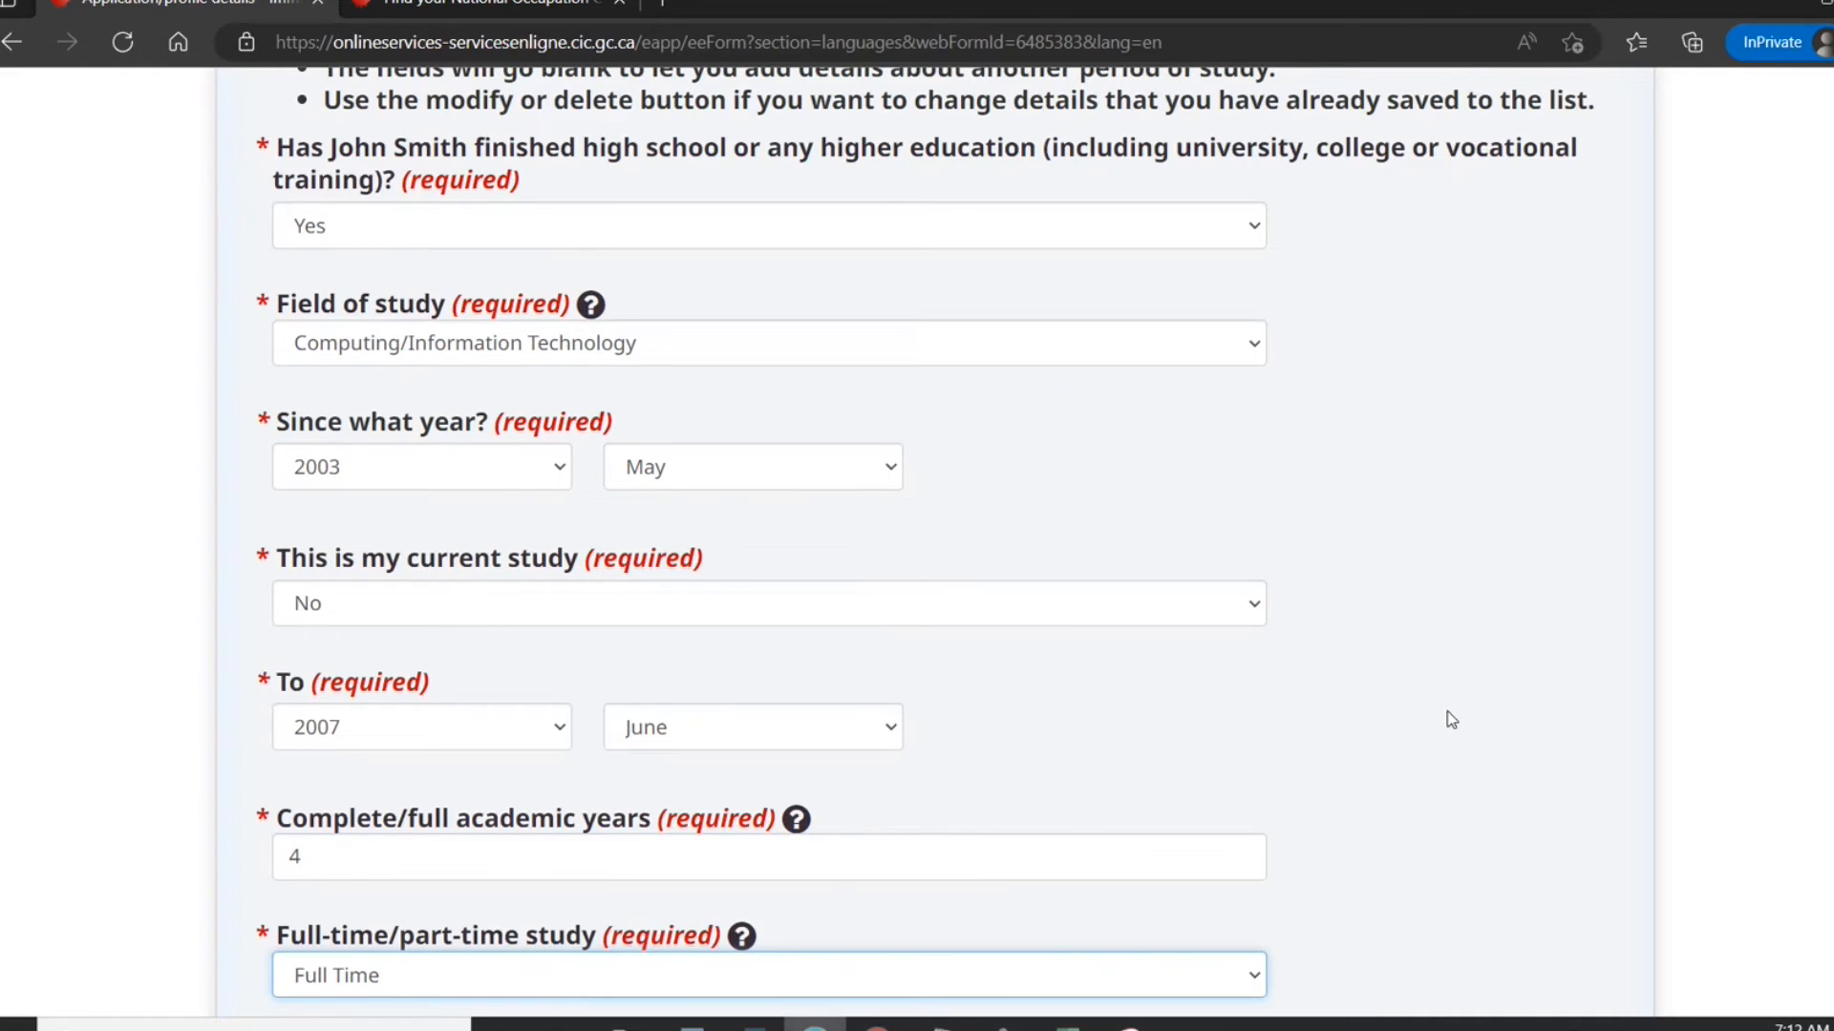
{"action": "scroll", "coordinate": [1826, 611], "scroll_direction": "down", "scroll_amount": 5}
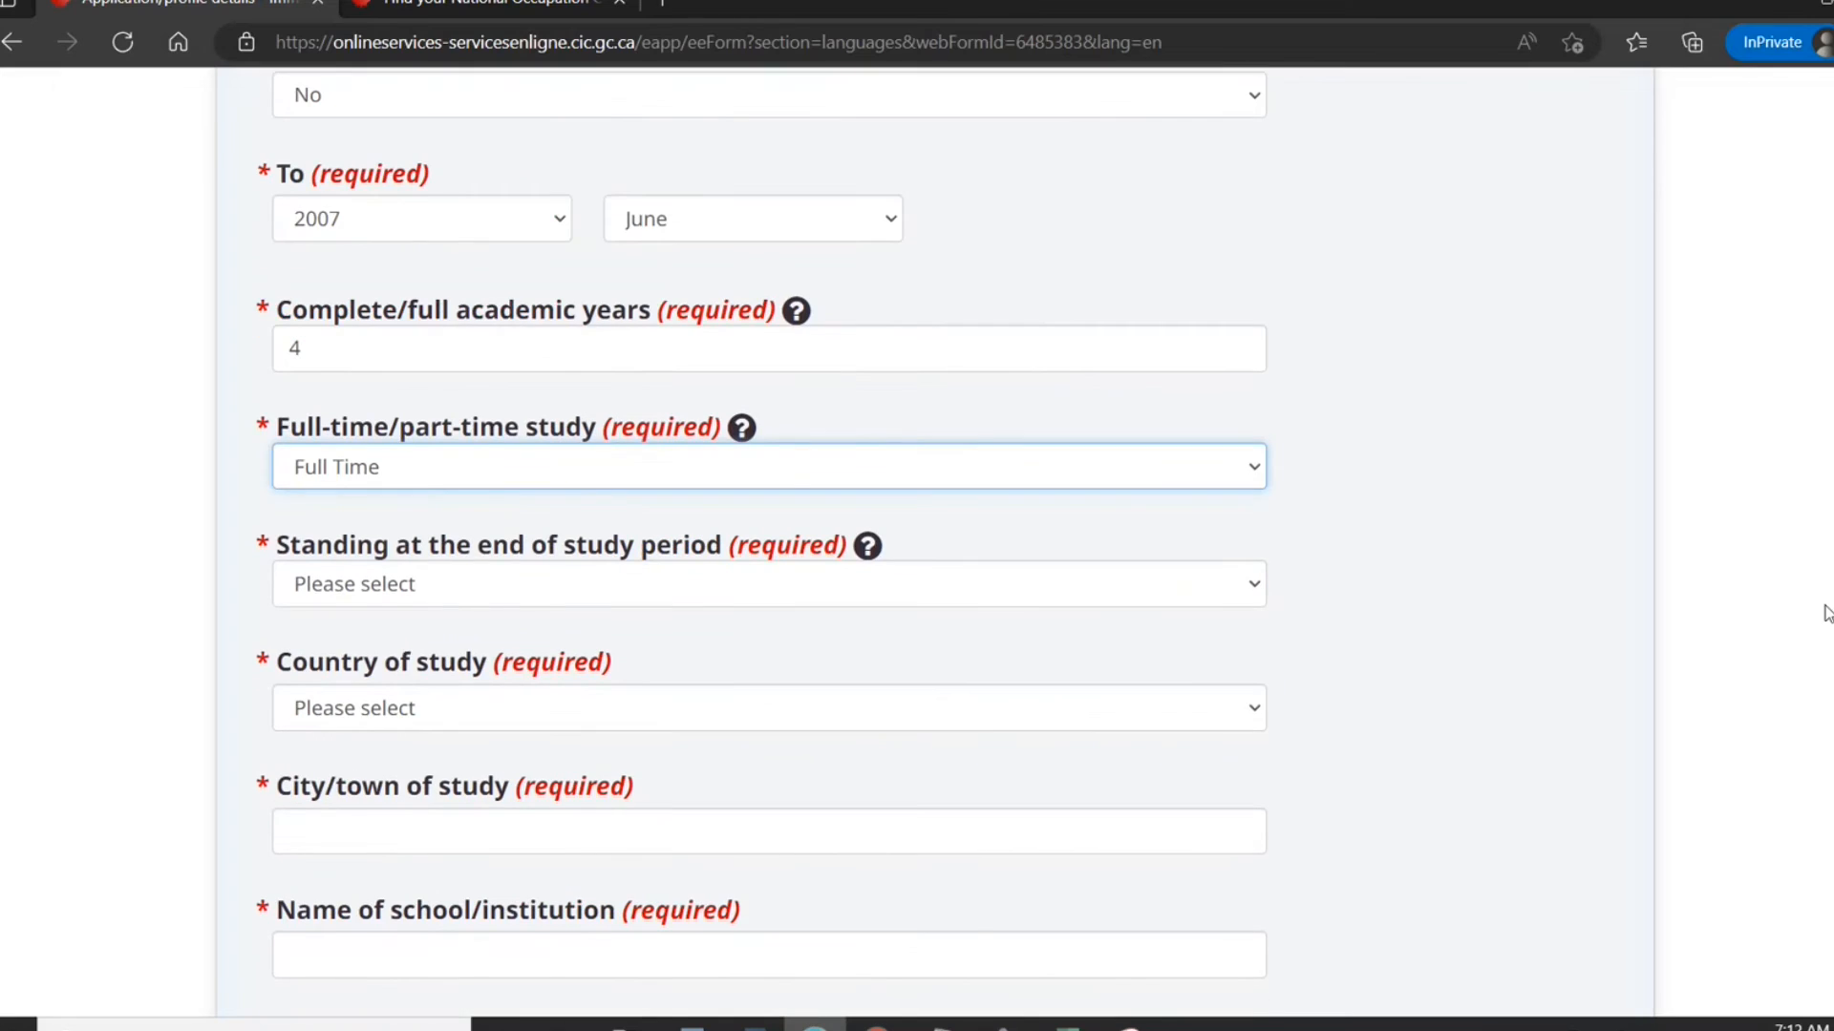
{"action": "left_click", "coordinate": [798, 594]}
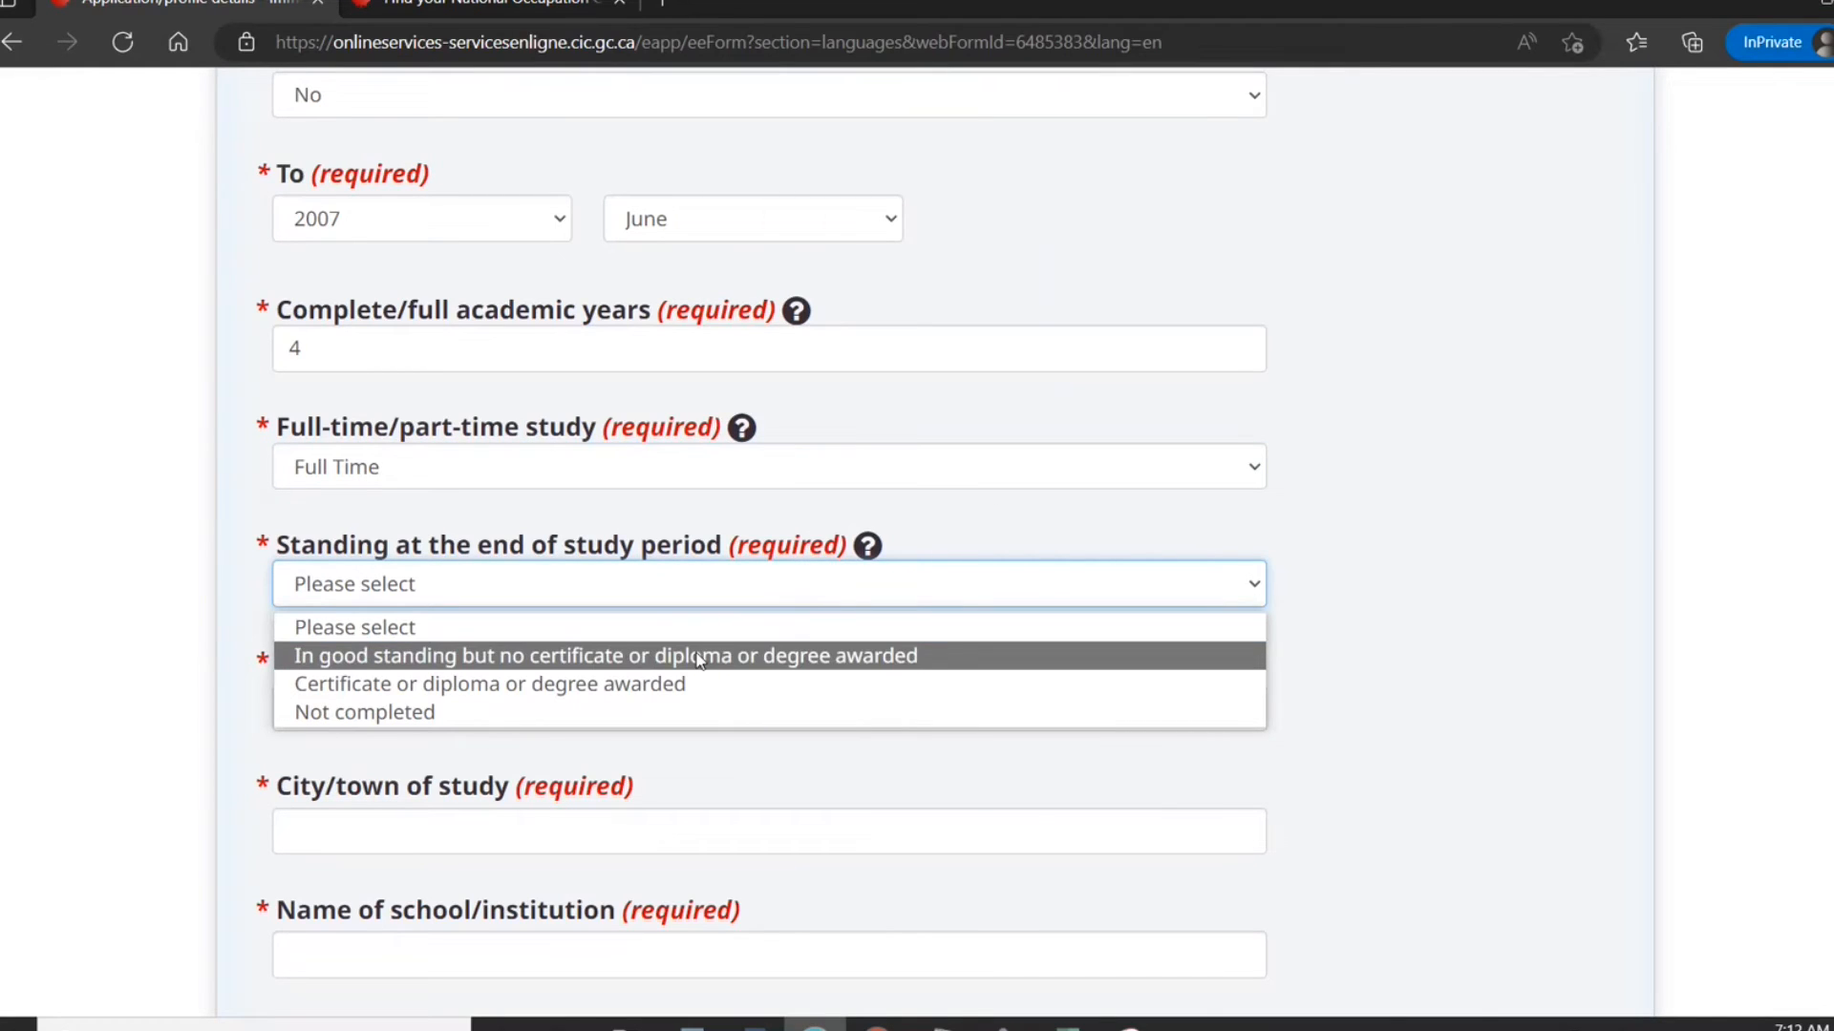
{"action": "left_click", "coordinate": [680, 684]}
Step: Set the study location to India, city New Delhi, and school 'New Delhi IT'
{"action": "left_click", "coordinate": [668, 719]}
{"action": "type", "text": "india"}
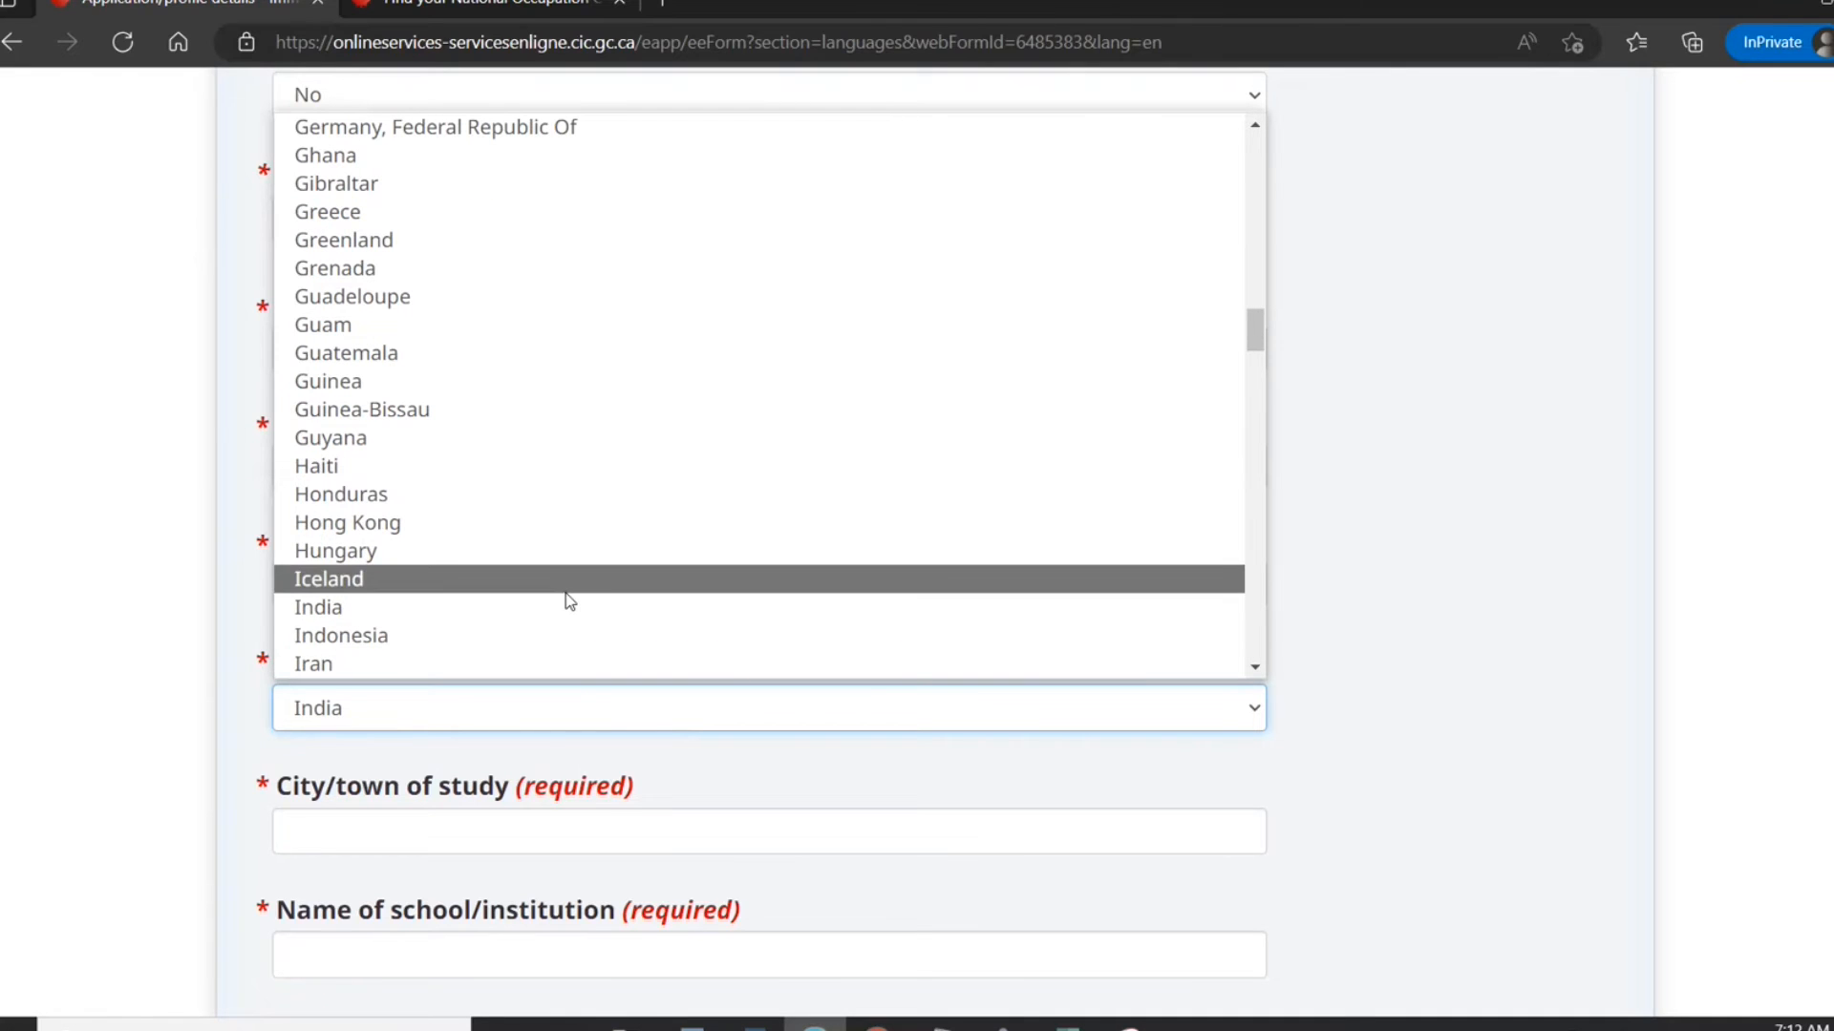
{"action": "left_click", "coordinate": [569, 606]}
{"action": "left_click", "coordinate": [520, 834]}
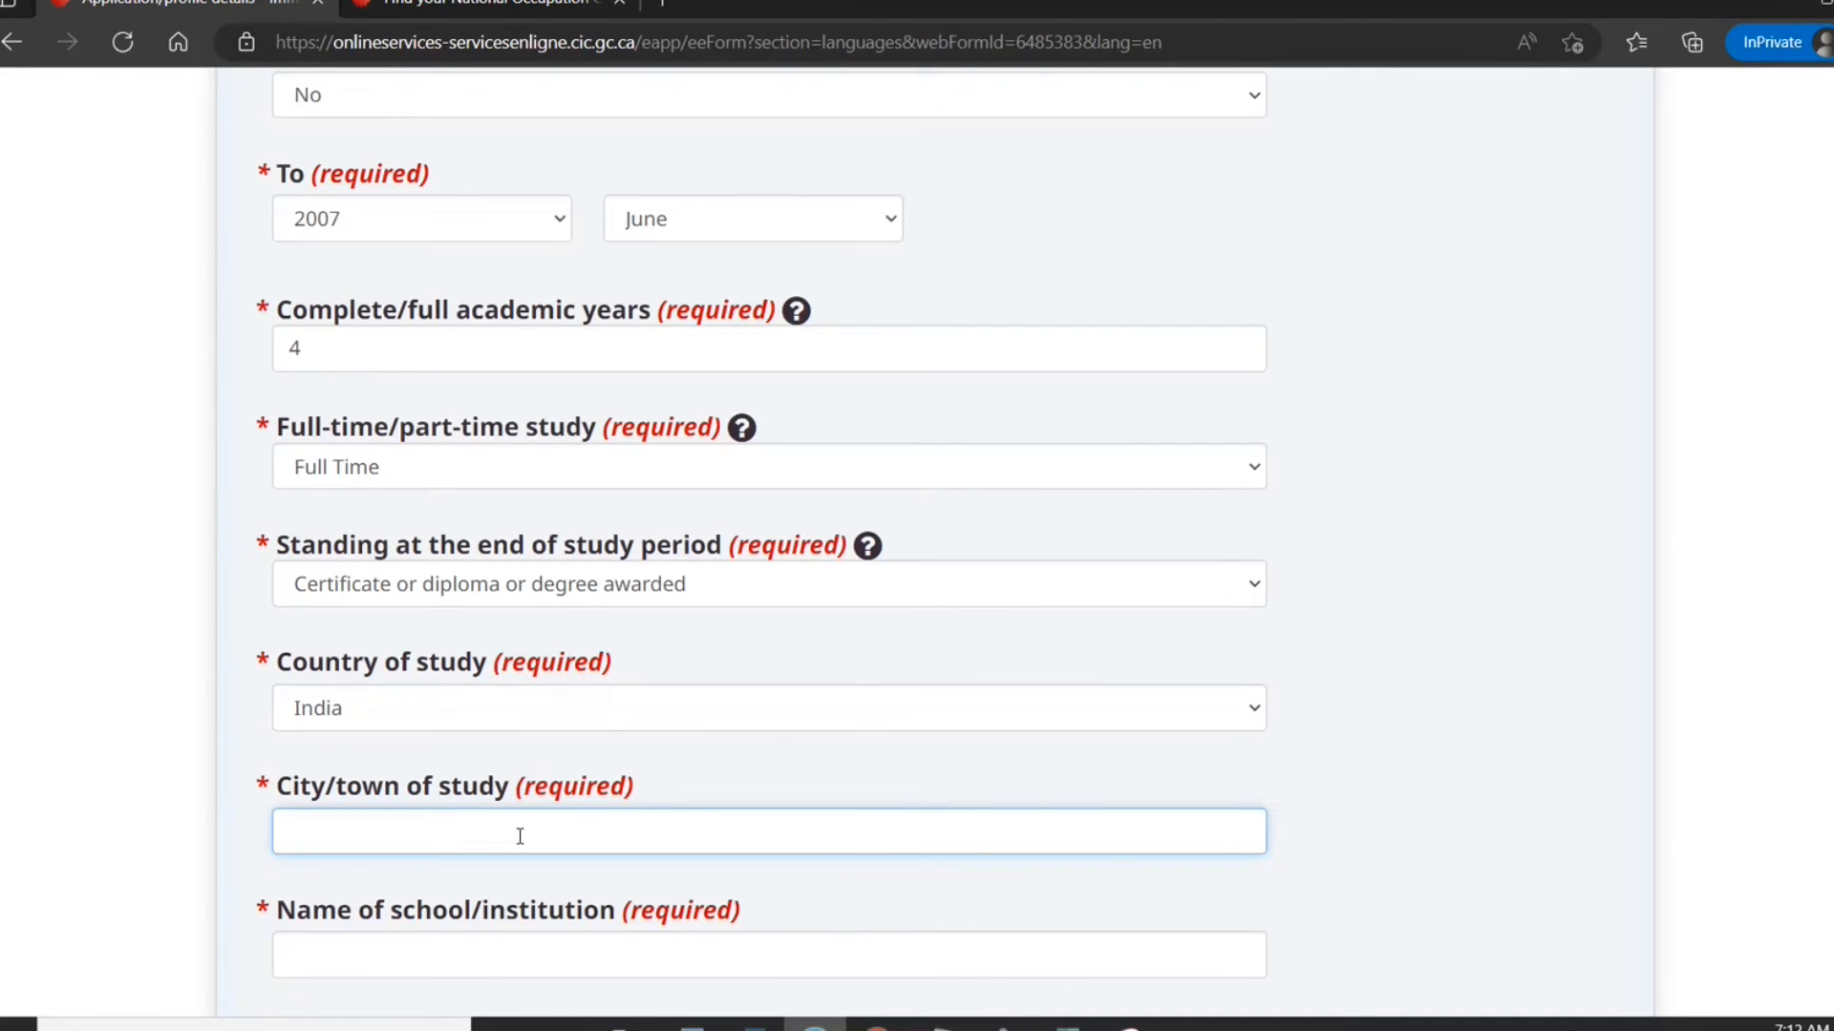
{"action": "type", "text": "New Deklhi"}
{"action": "key", "text": "BackSpace"}
{"action": "key", "text": "BackSpace"}
{"action": "key", "text": "BackSpace"}
{"action": "key", "text": "BackSpace"}
{"action": "type", "text": "lhi"}
{"action": "left_click", "coordinate": [469, 957]}
{"action": "type", "text": "N"}
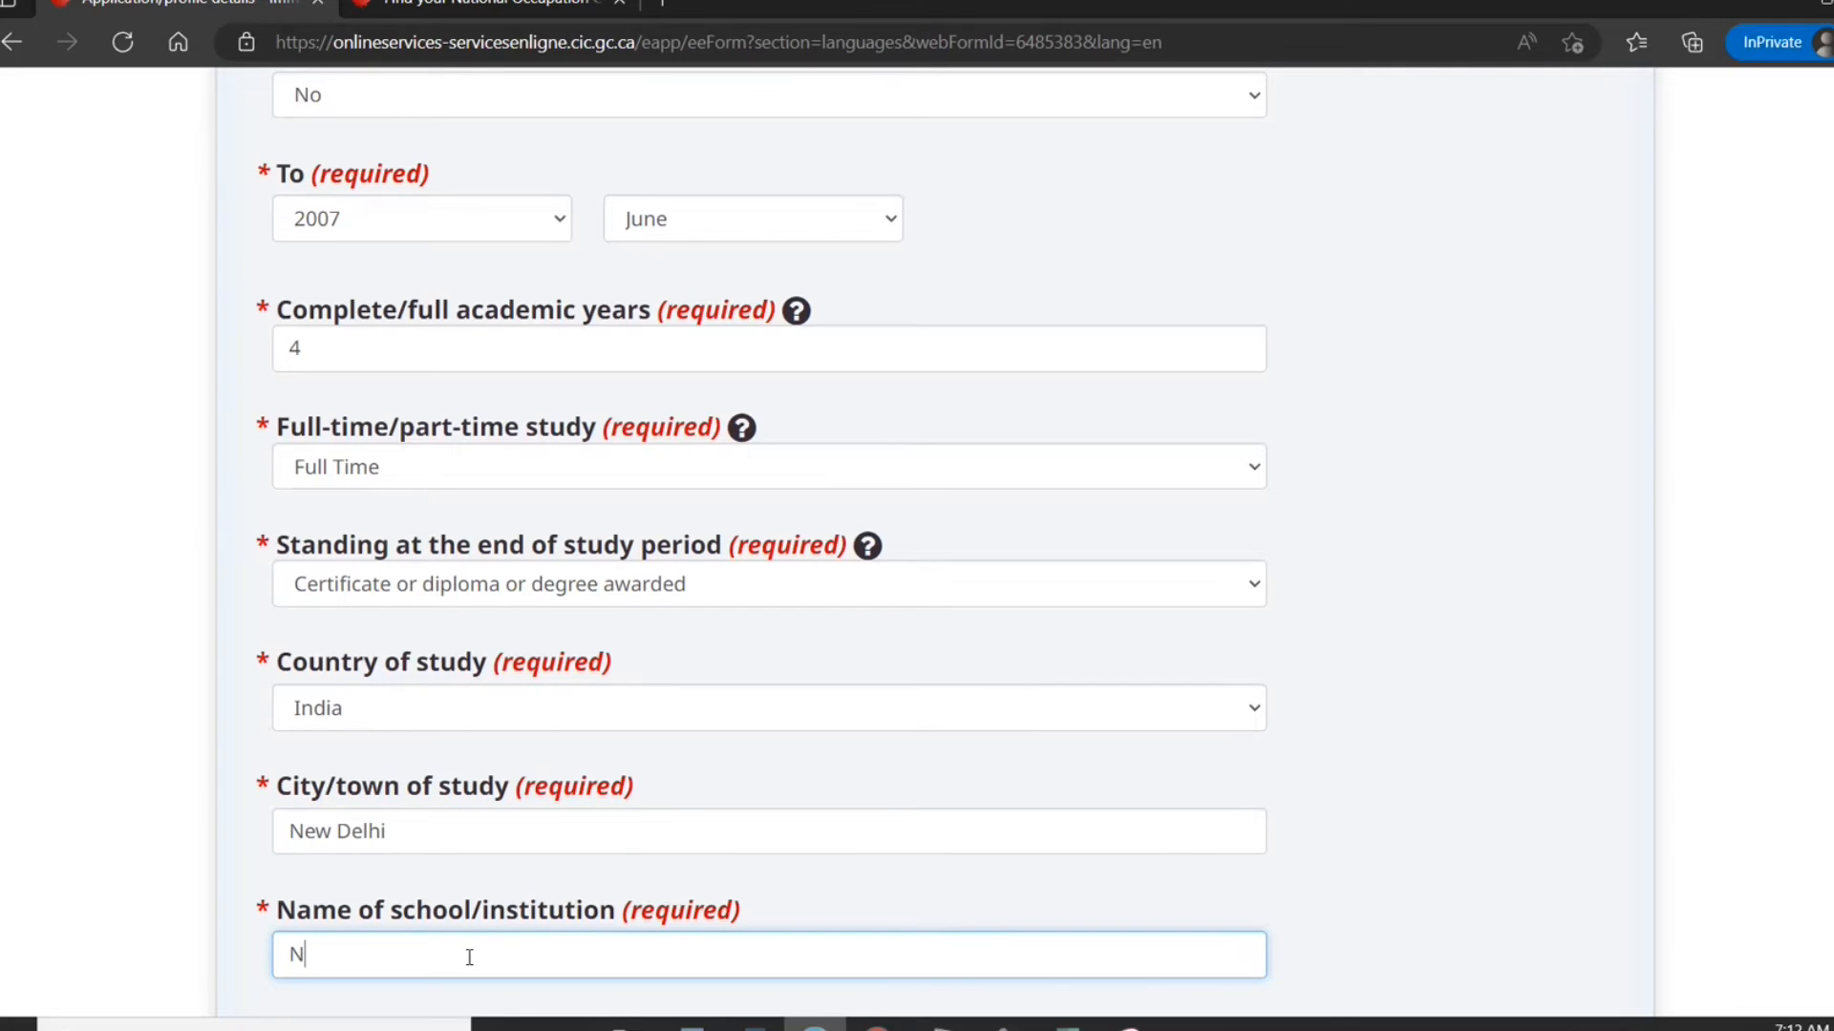
{"action": "type", "text": "ew Delhi IT"}
Step: Choose Bachelor's degree level, no Canadian degree, and an ECA from World Education Services
{"action": "scroll", "coordinate": [807, 534], "scroll_direction": "down", "scroll_amount": 5}
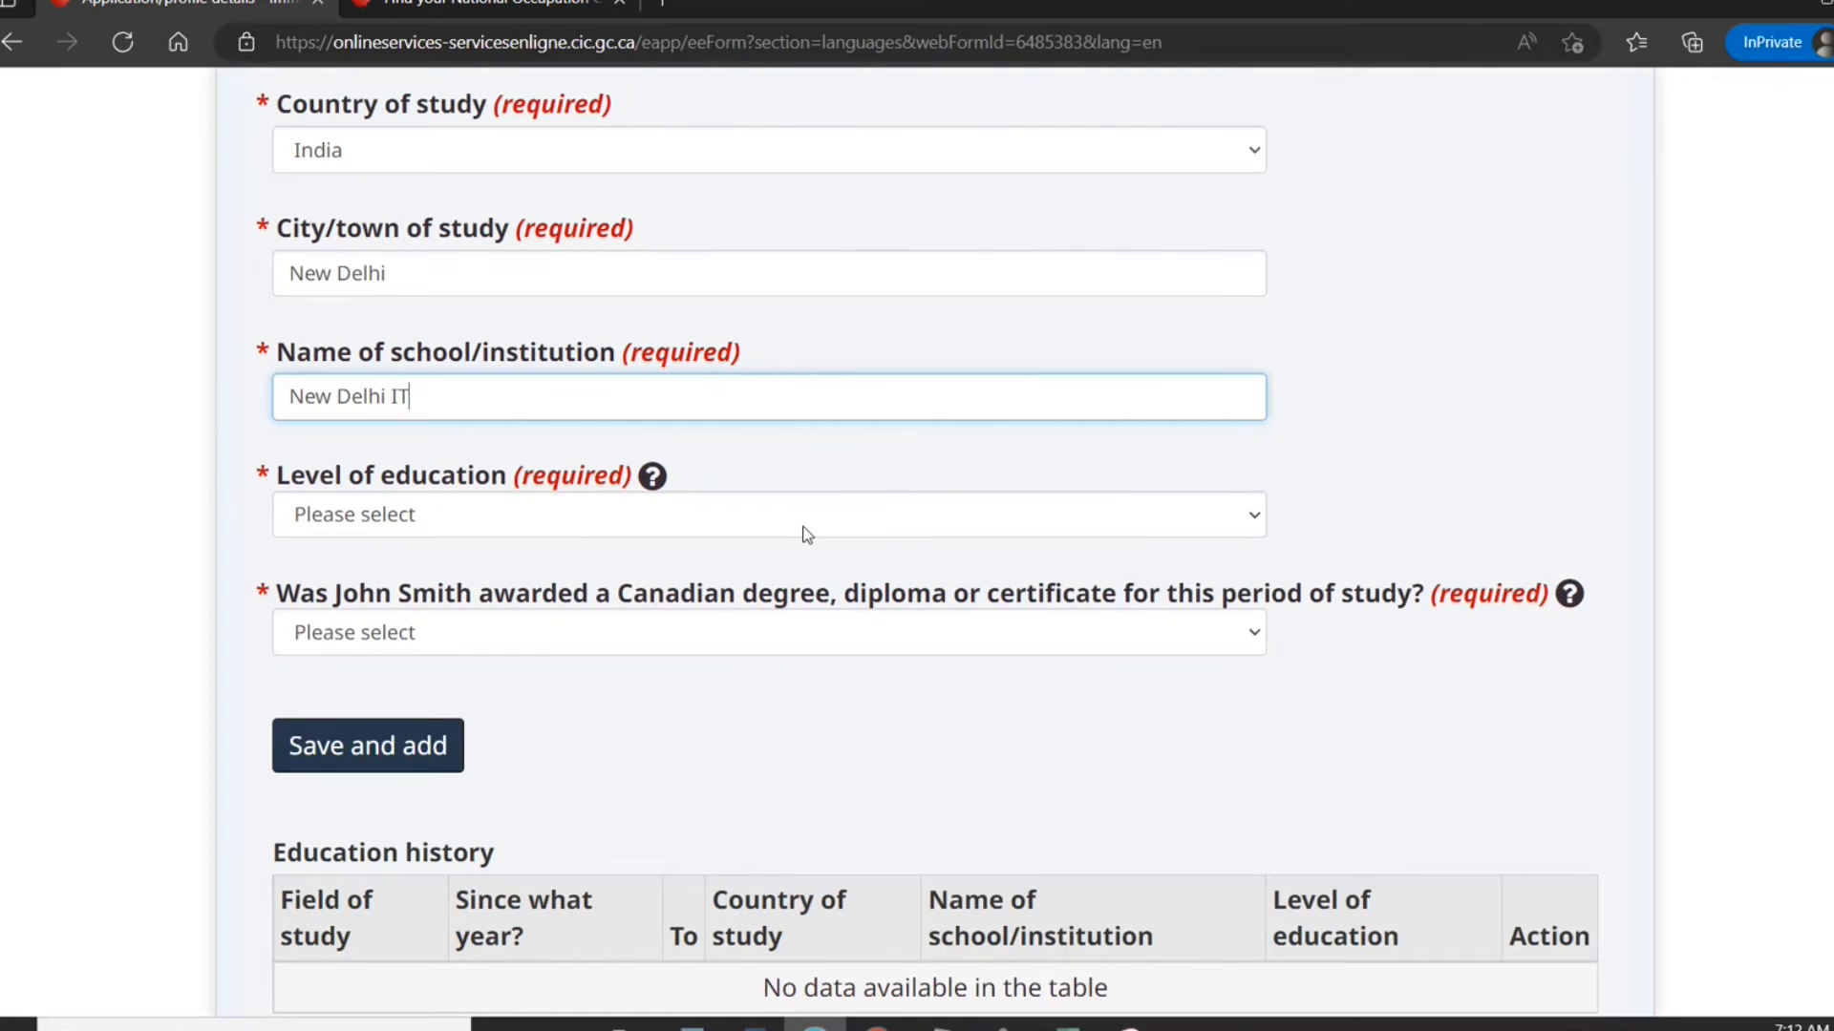
{"action": "left_click", "coordinate": [734, 523]}
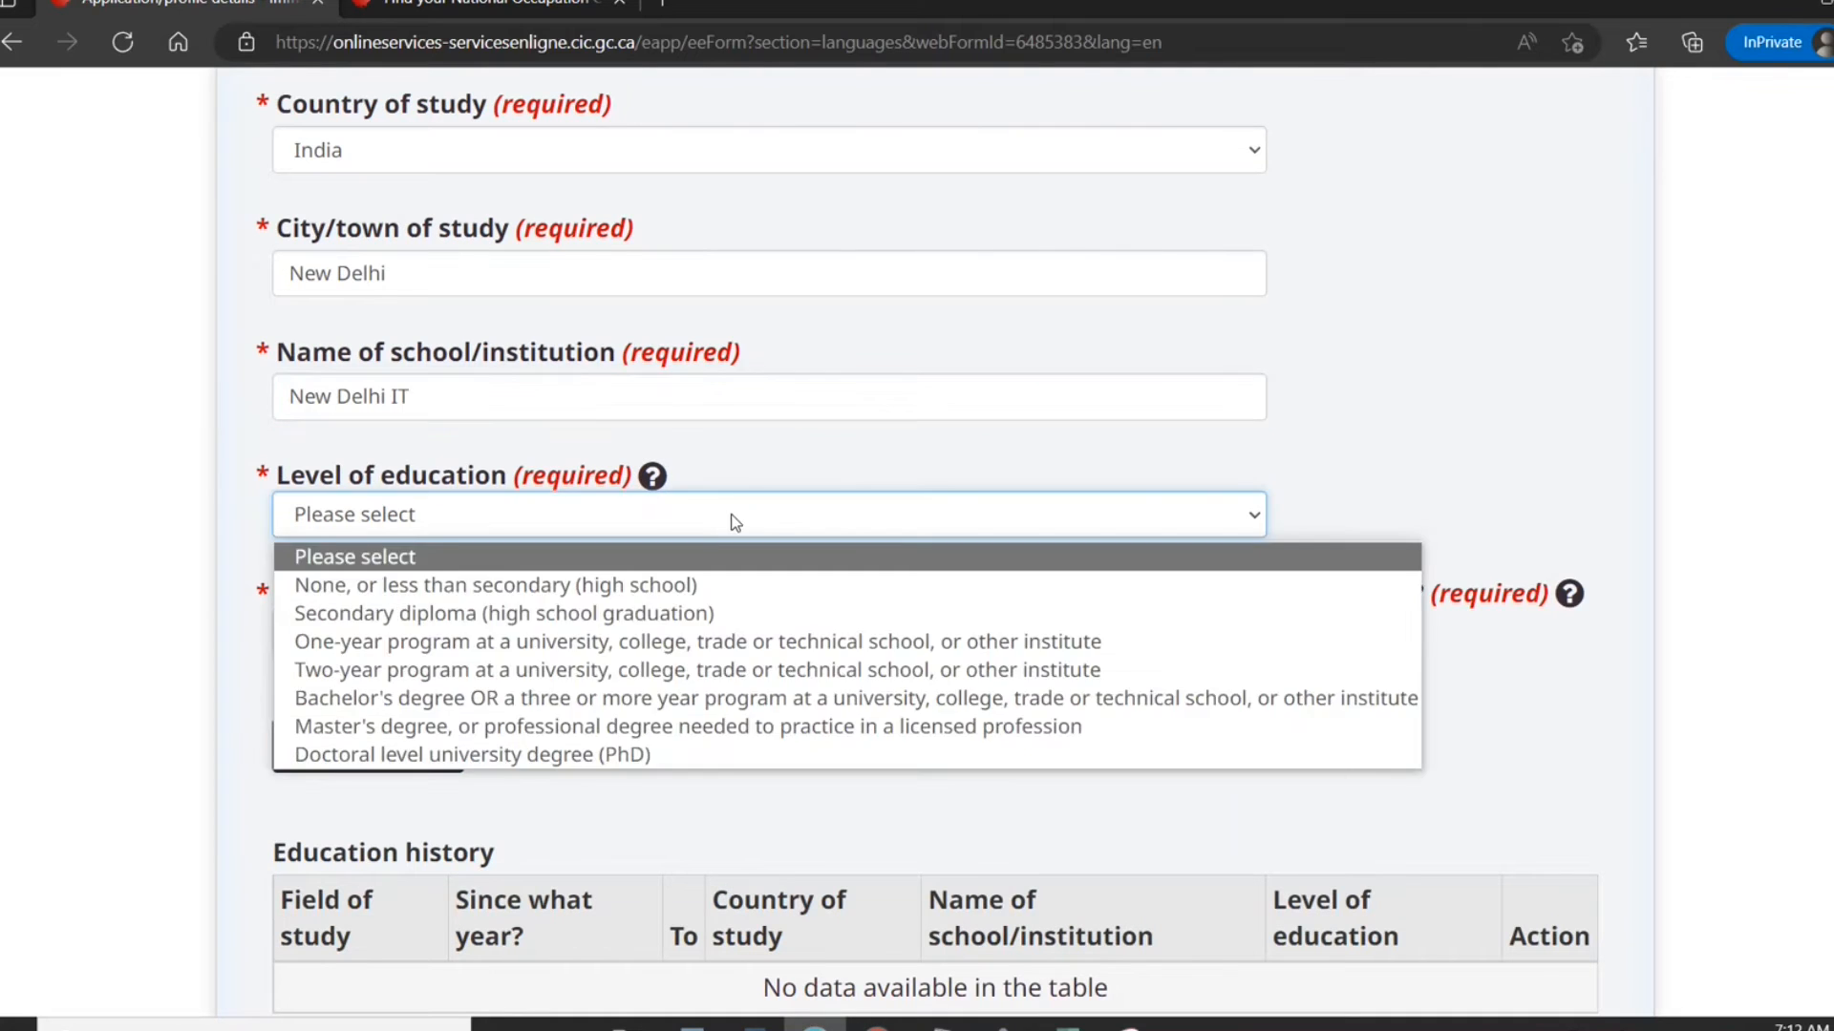
{"action": "left_click", "coordinate": [611, 698]}
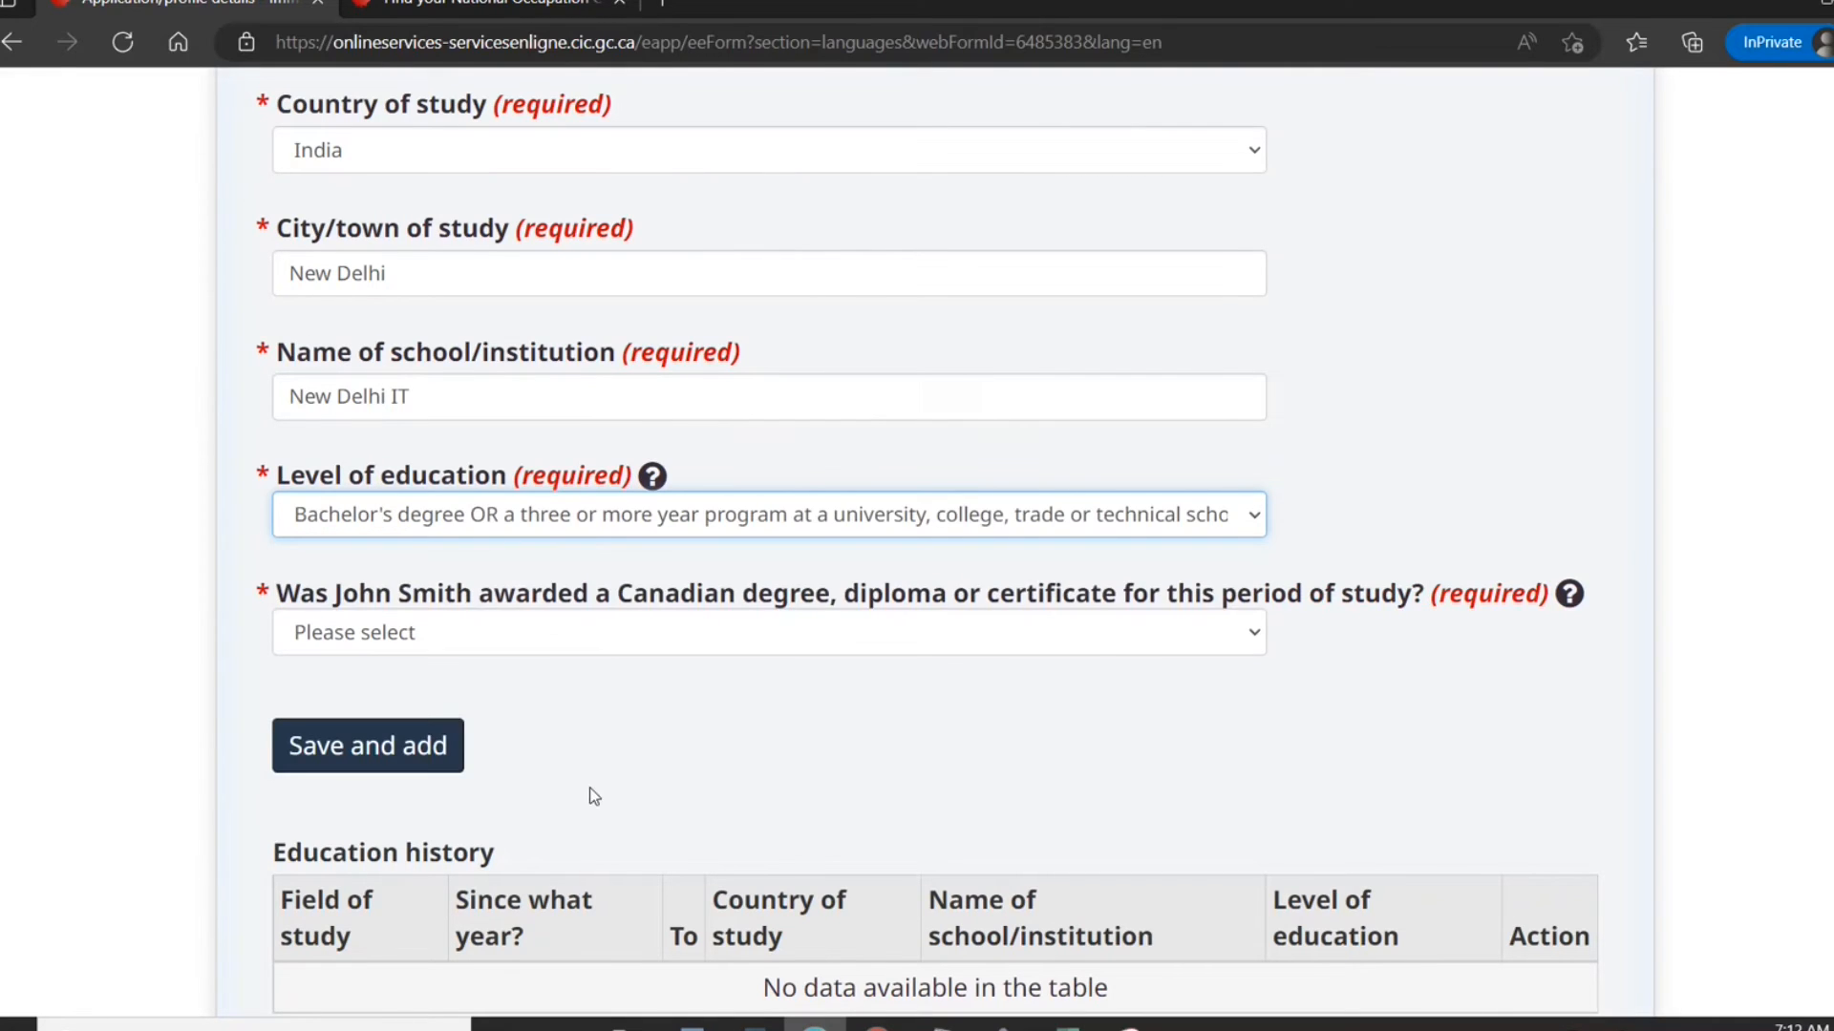
{"action": "left_click", "coordinate": [550, 649]}
{"action": "left_click", "coordinate": [501, 734]}
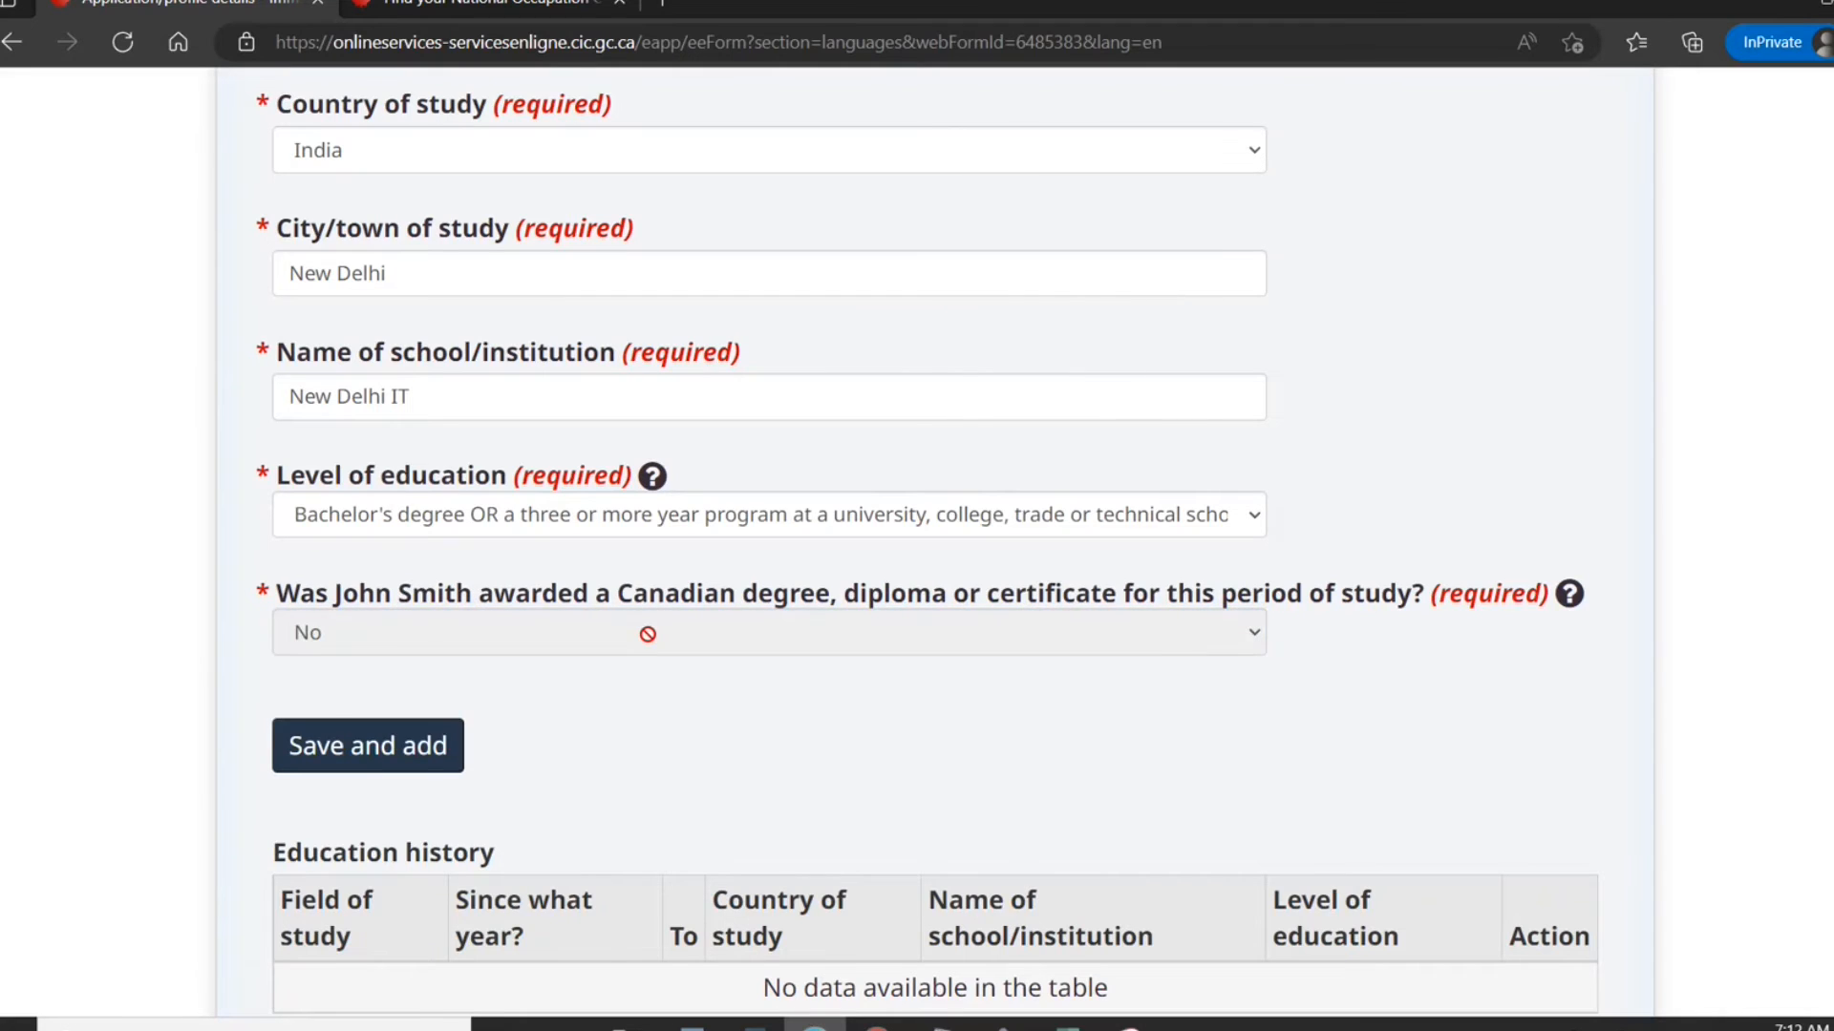
{"action": "left_click", "coordinate": [671, 798]}
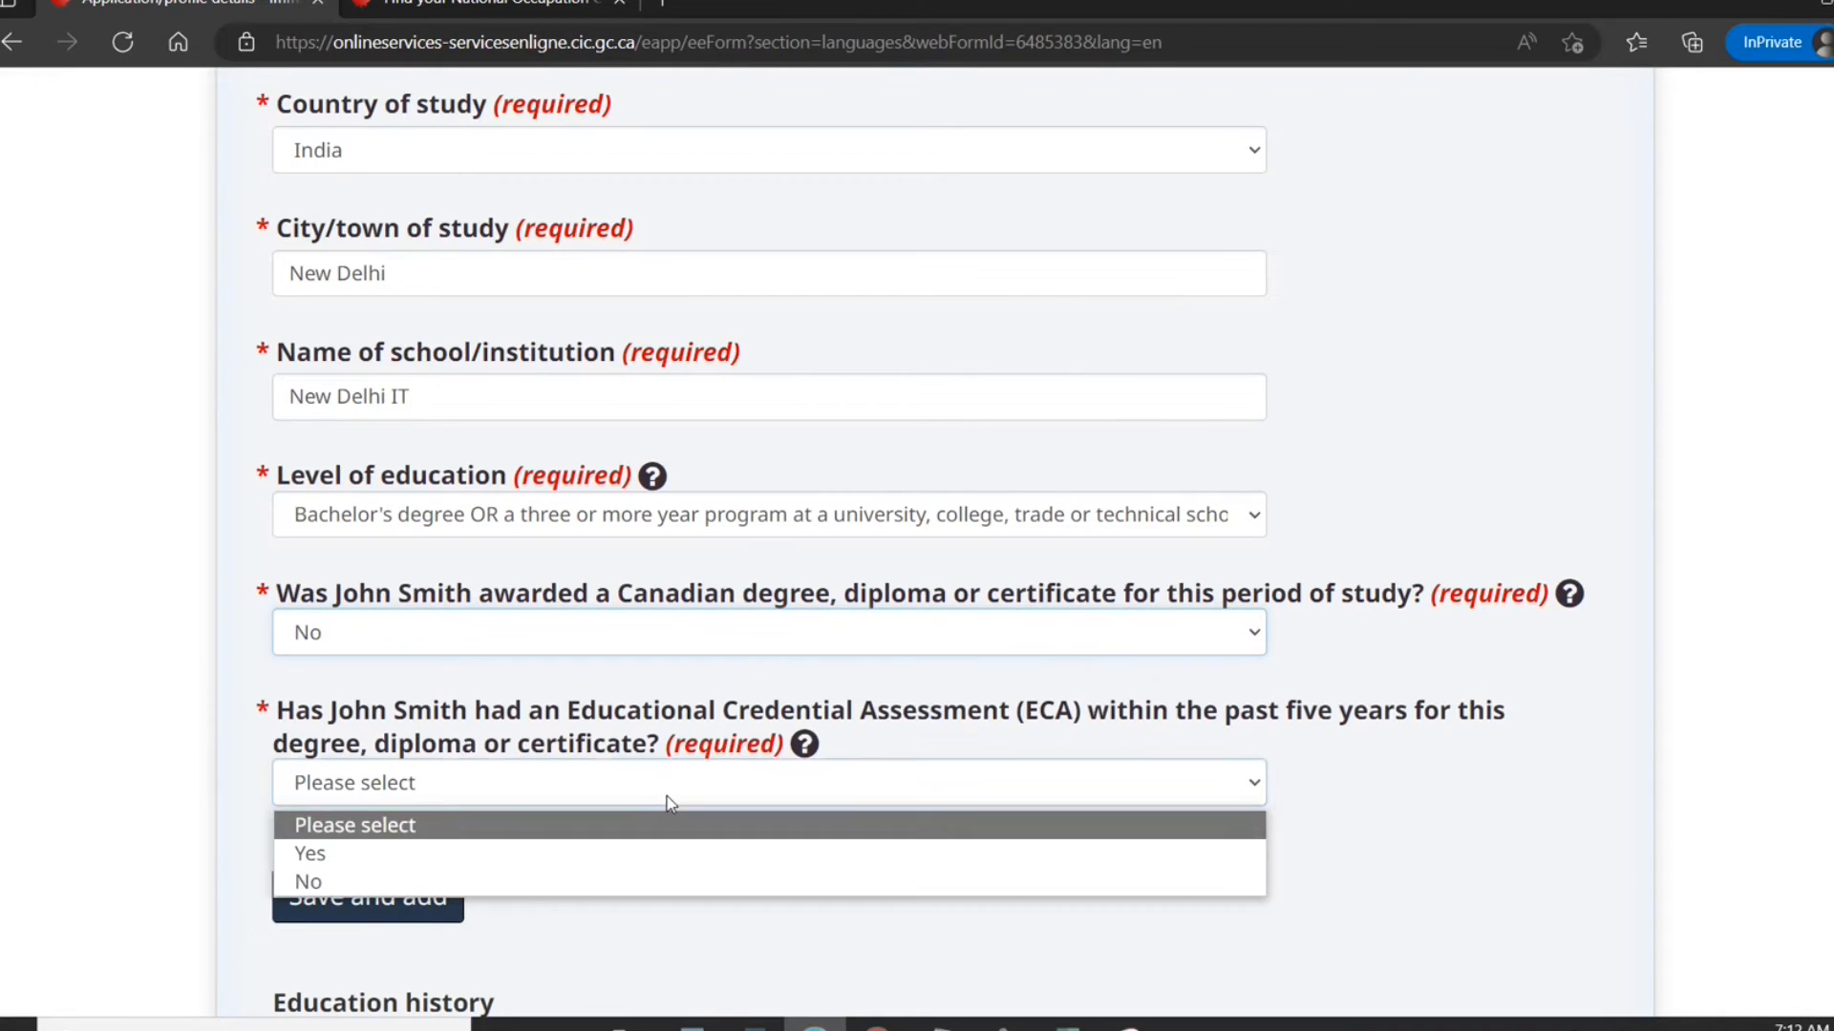
{"action": "left_click", "coordinate": [546, 856]}
{"action": "left_click", "coordinate": [655, 905]}
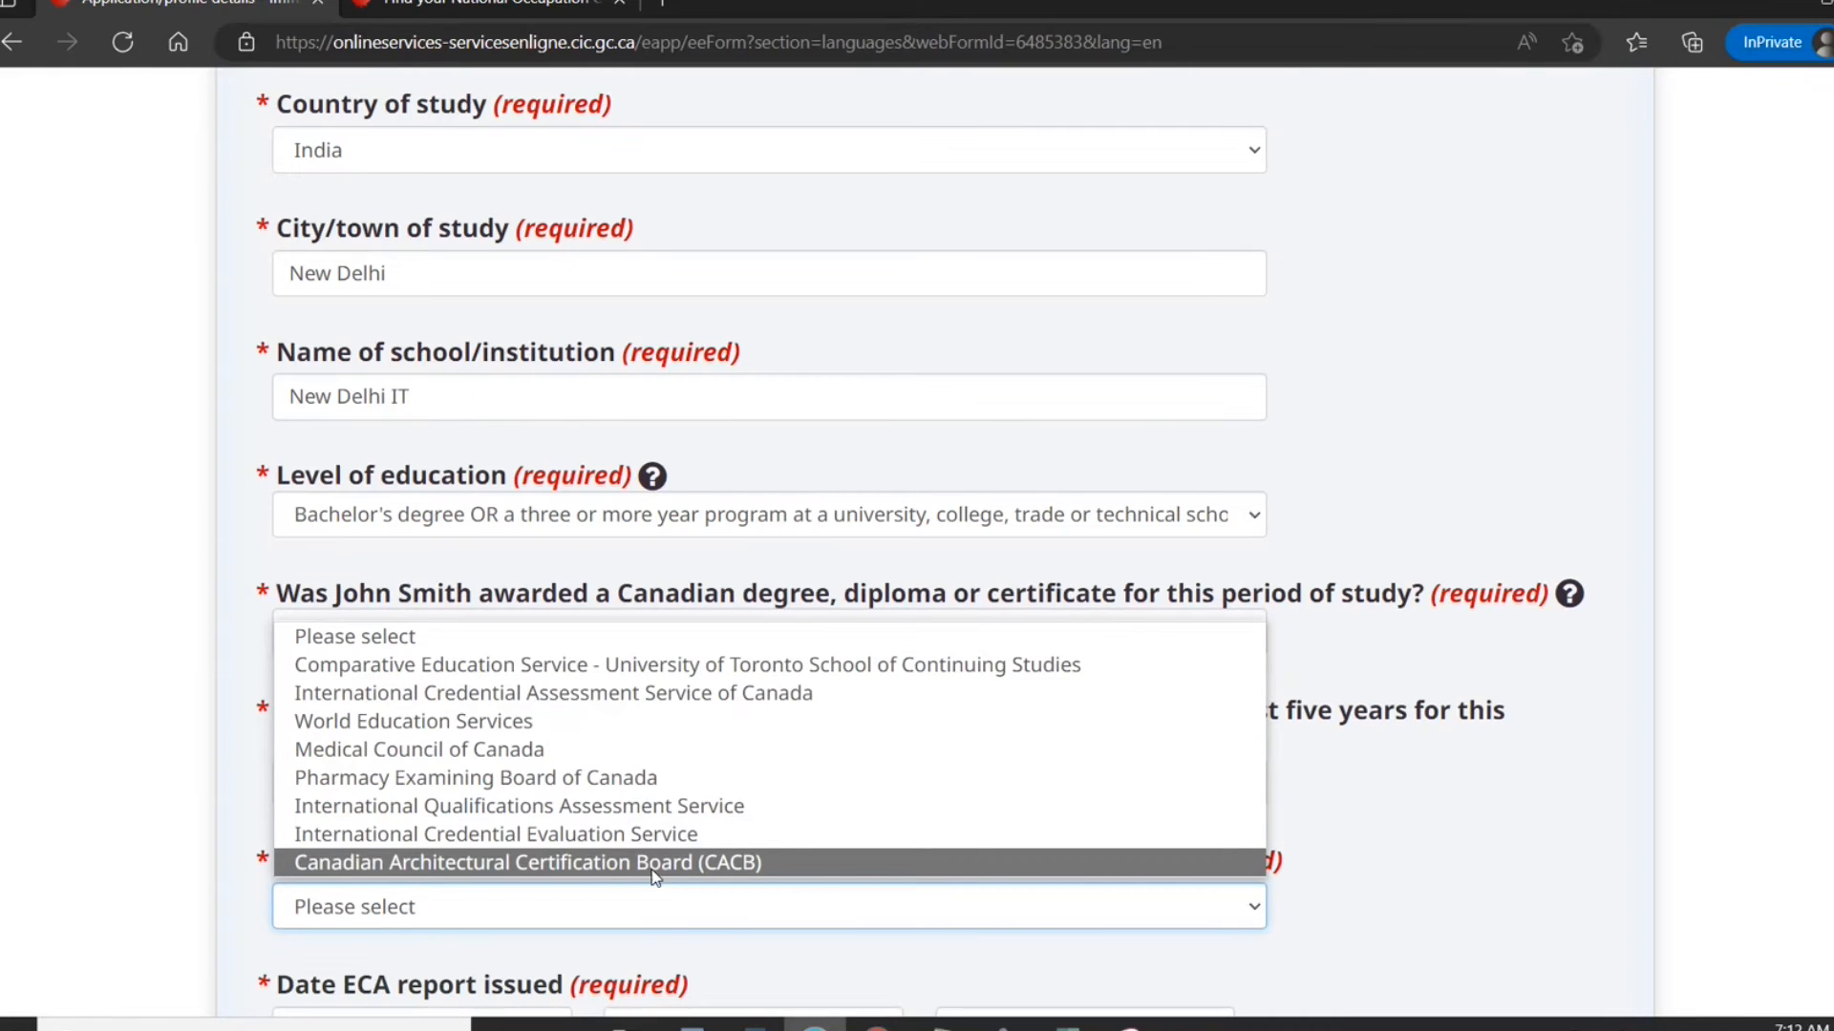
{"action": "left_click", "coordinate": [573, 722]}
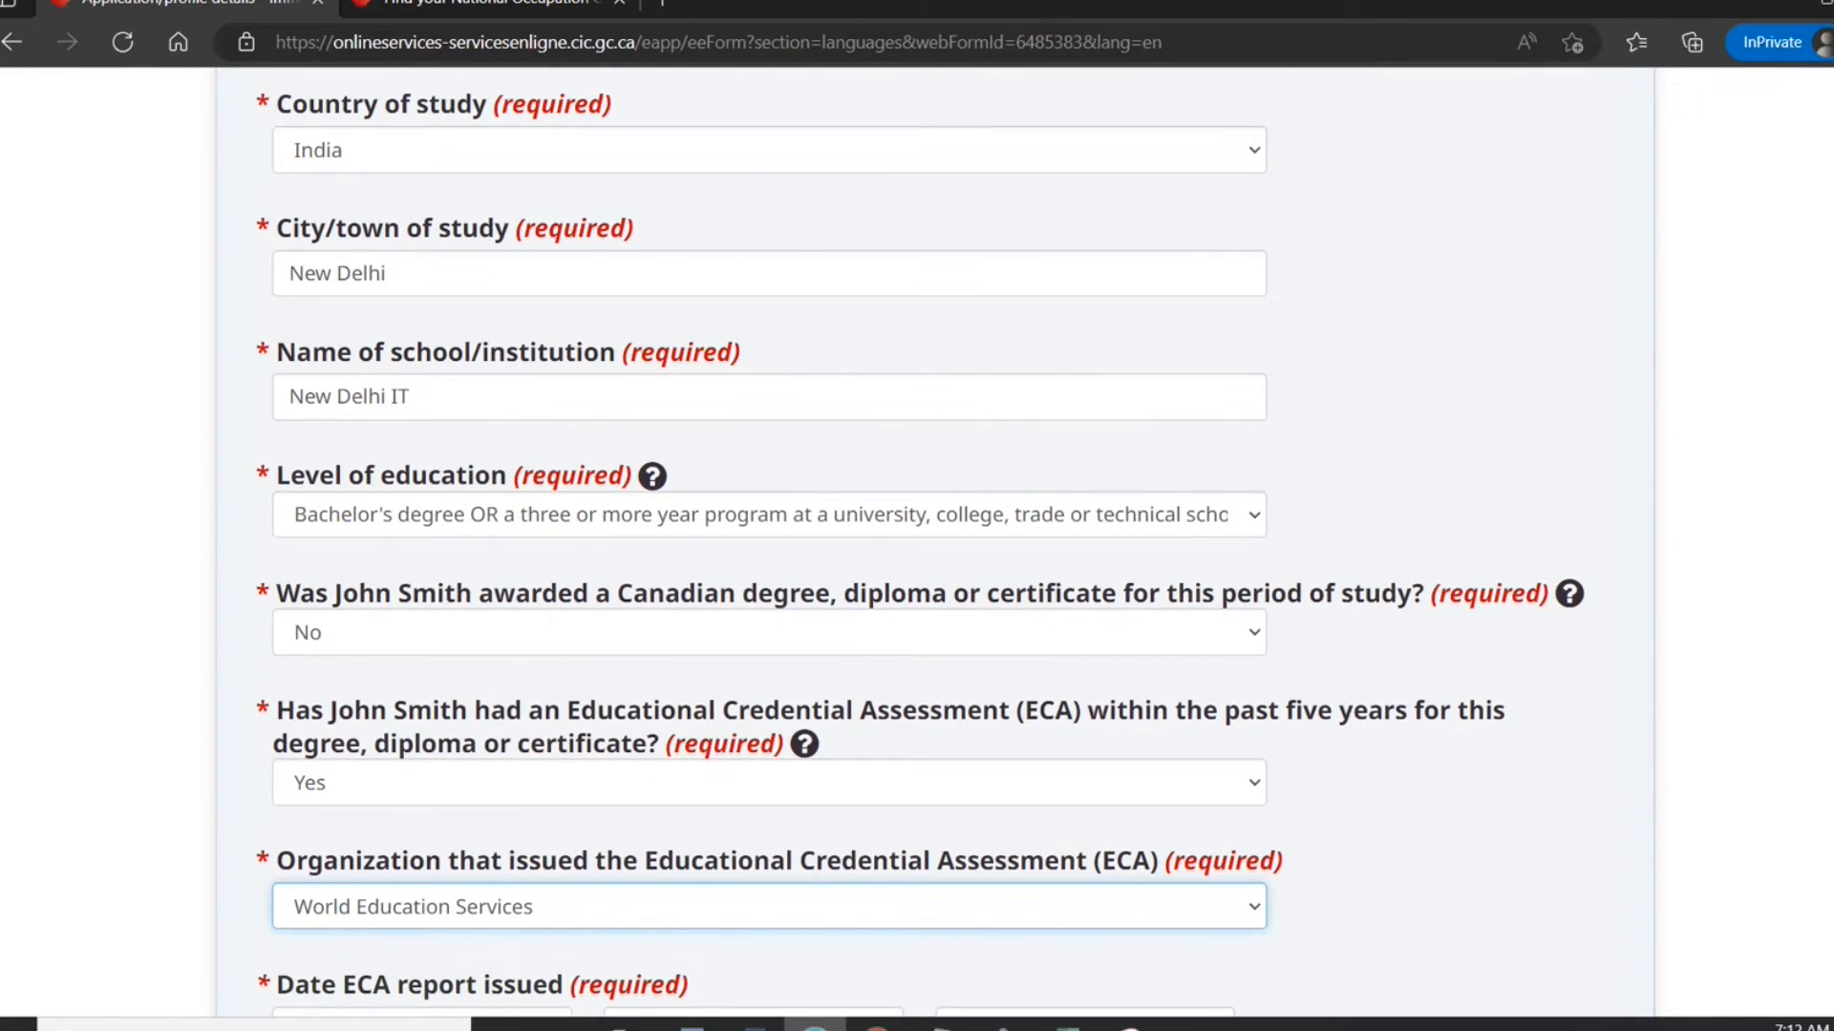
Step: Enter ECA date 2022-03-03, Bachelor's equivalent, and certificate number, then save and continue
{"action": "scroll", "coordinate": [917, 535], "scroll_direction": "down", "scroll_amount": 5}
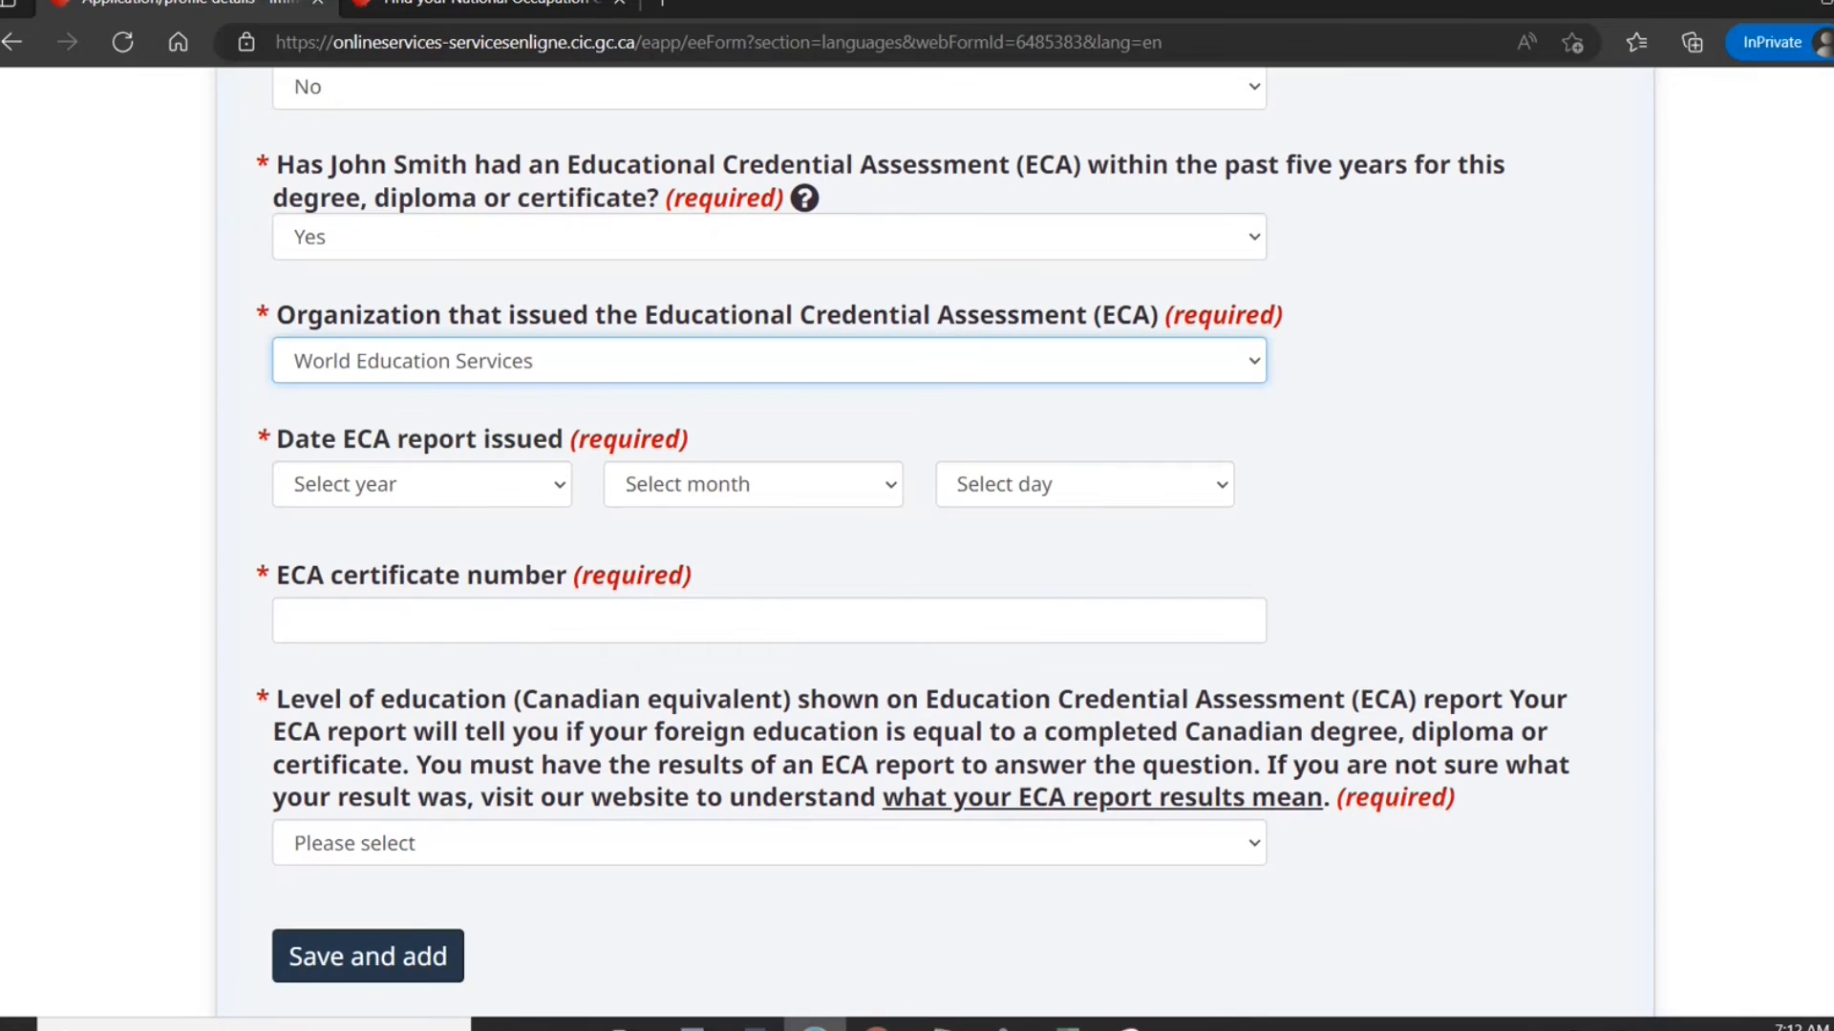
{"action": "left_click", "coordinate": [531, 490]}
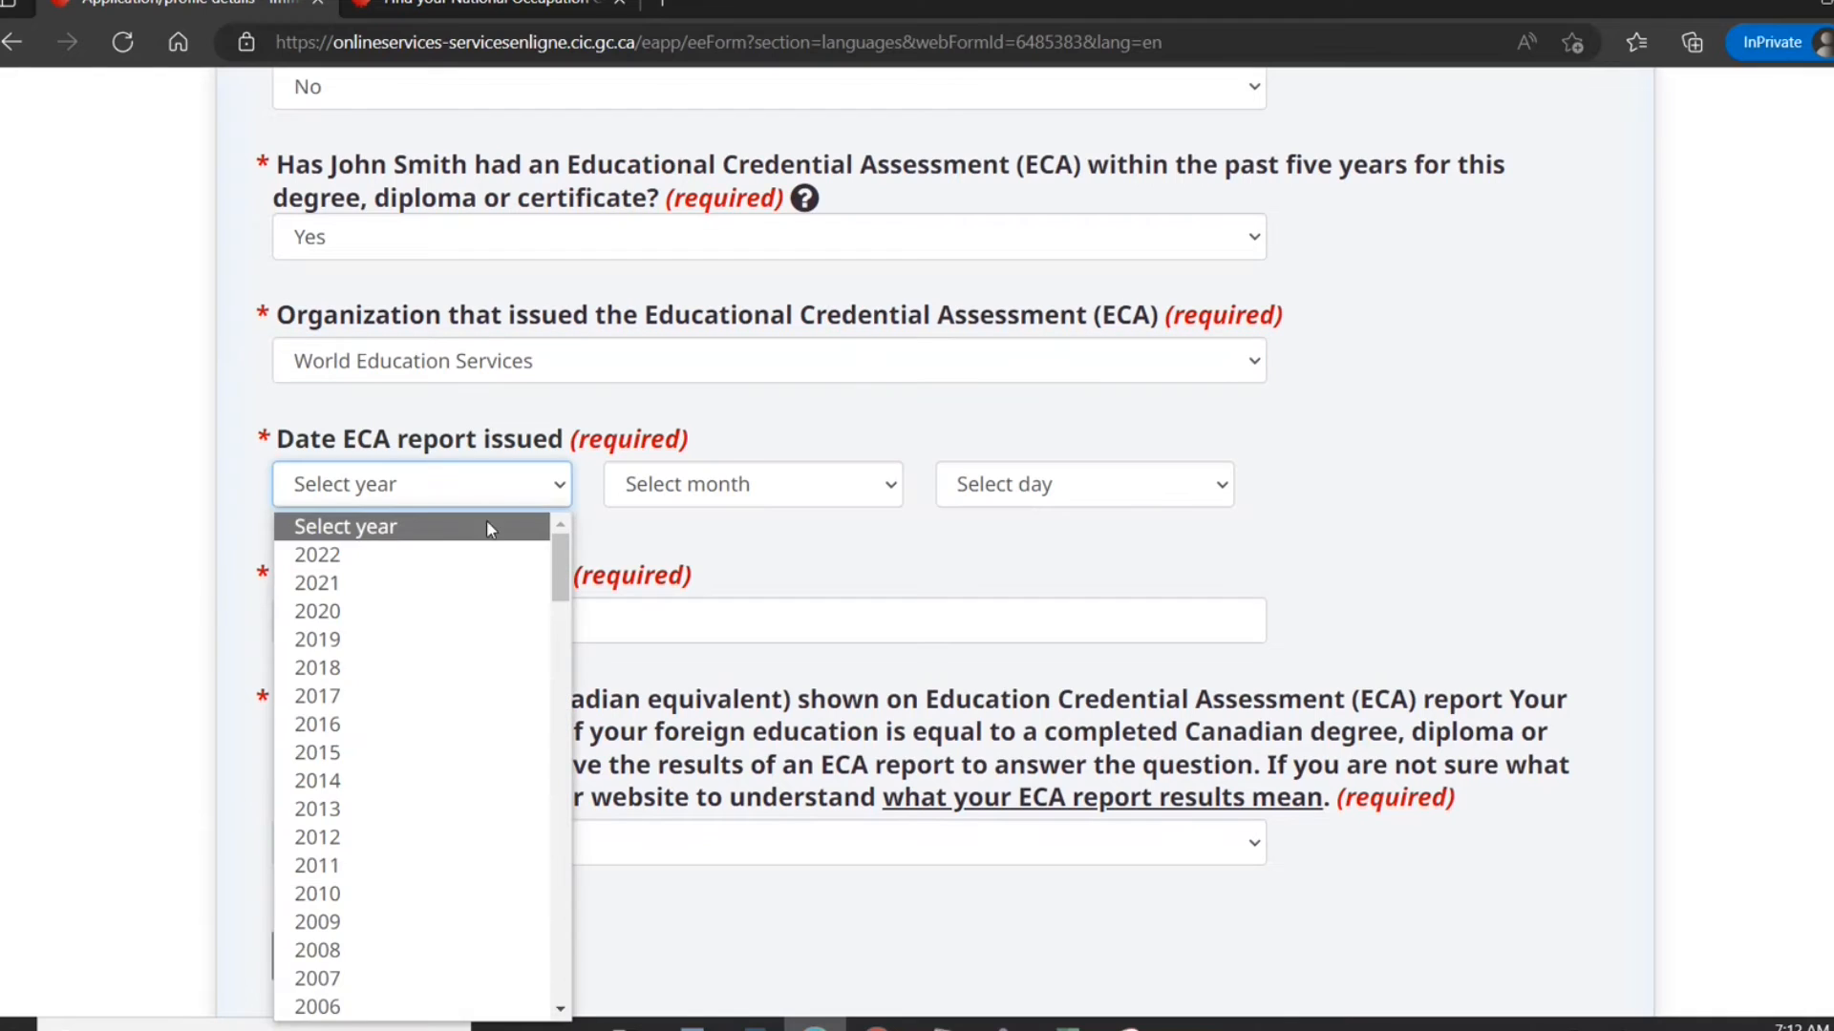
{"action": "left_click", "coordinate": [450, 556]}
{"action": "left_click", "coordinate": [615, 493]}
{"action": "left_click", "coordinate": [673, 611]}
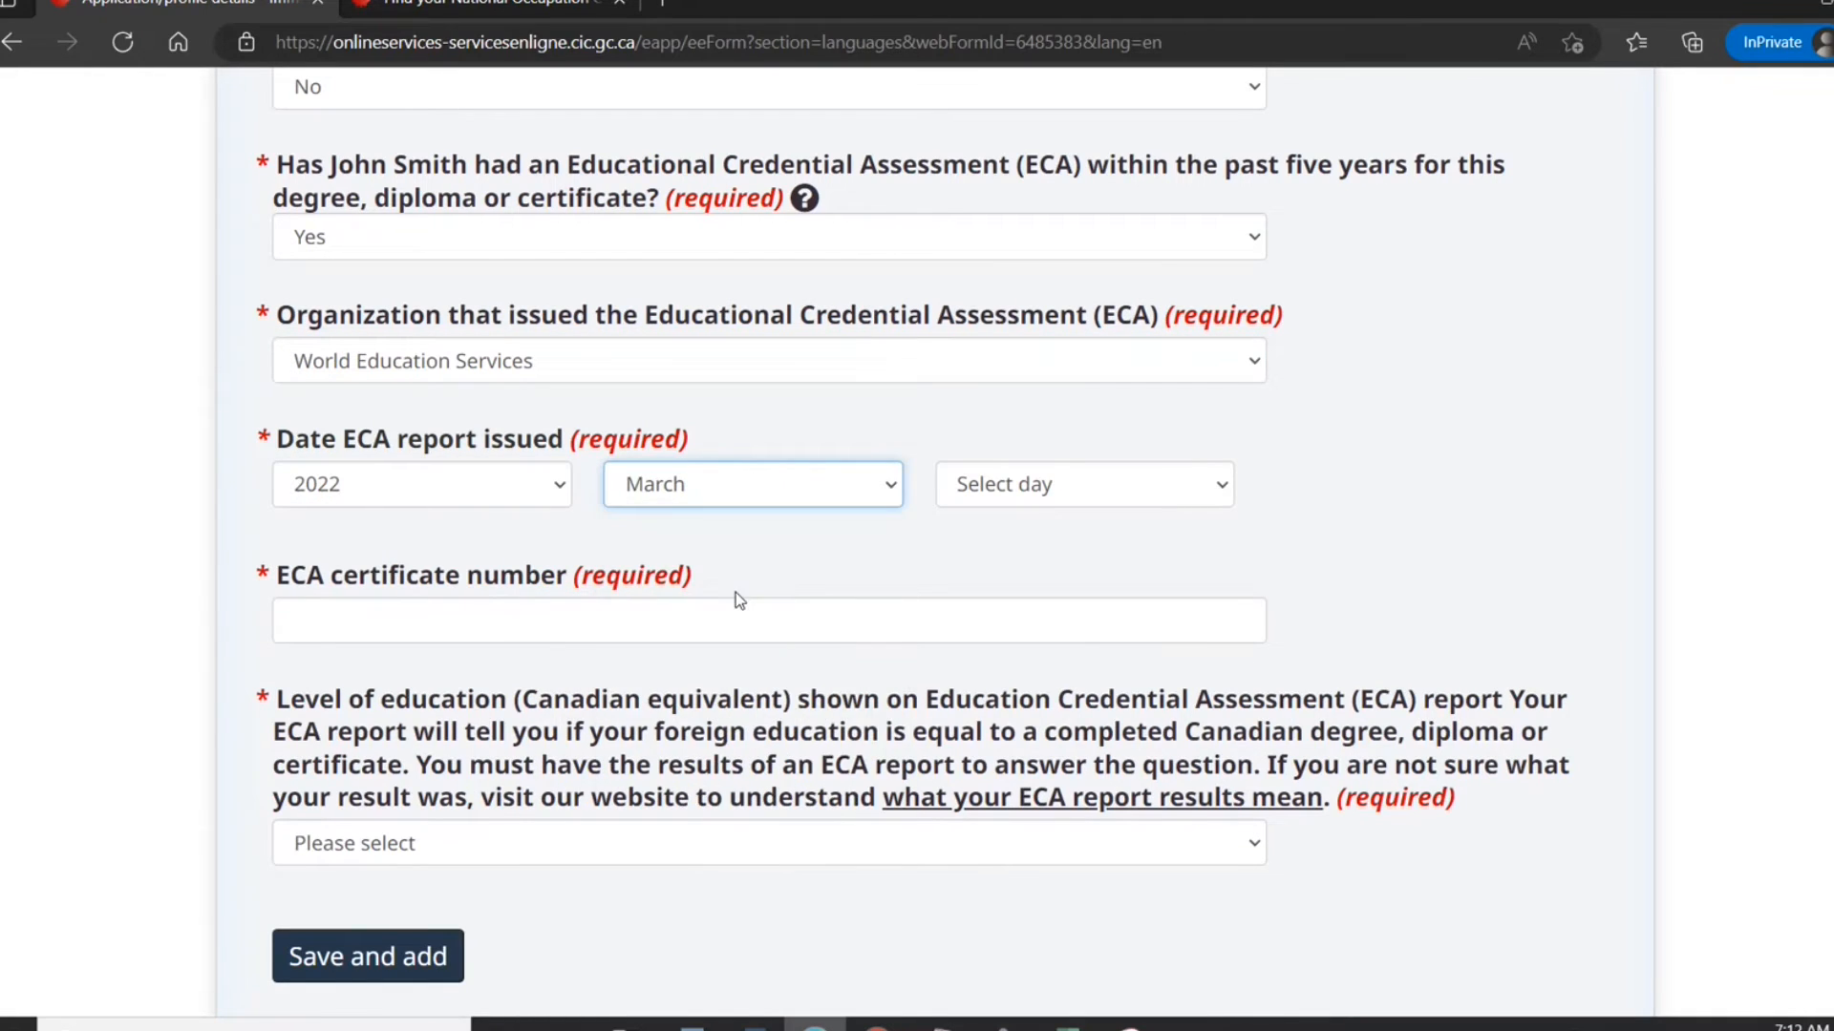
{"action": "left_click", "coordinate": [948, 504]}
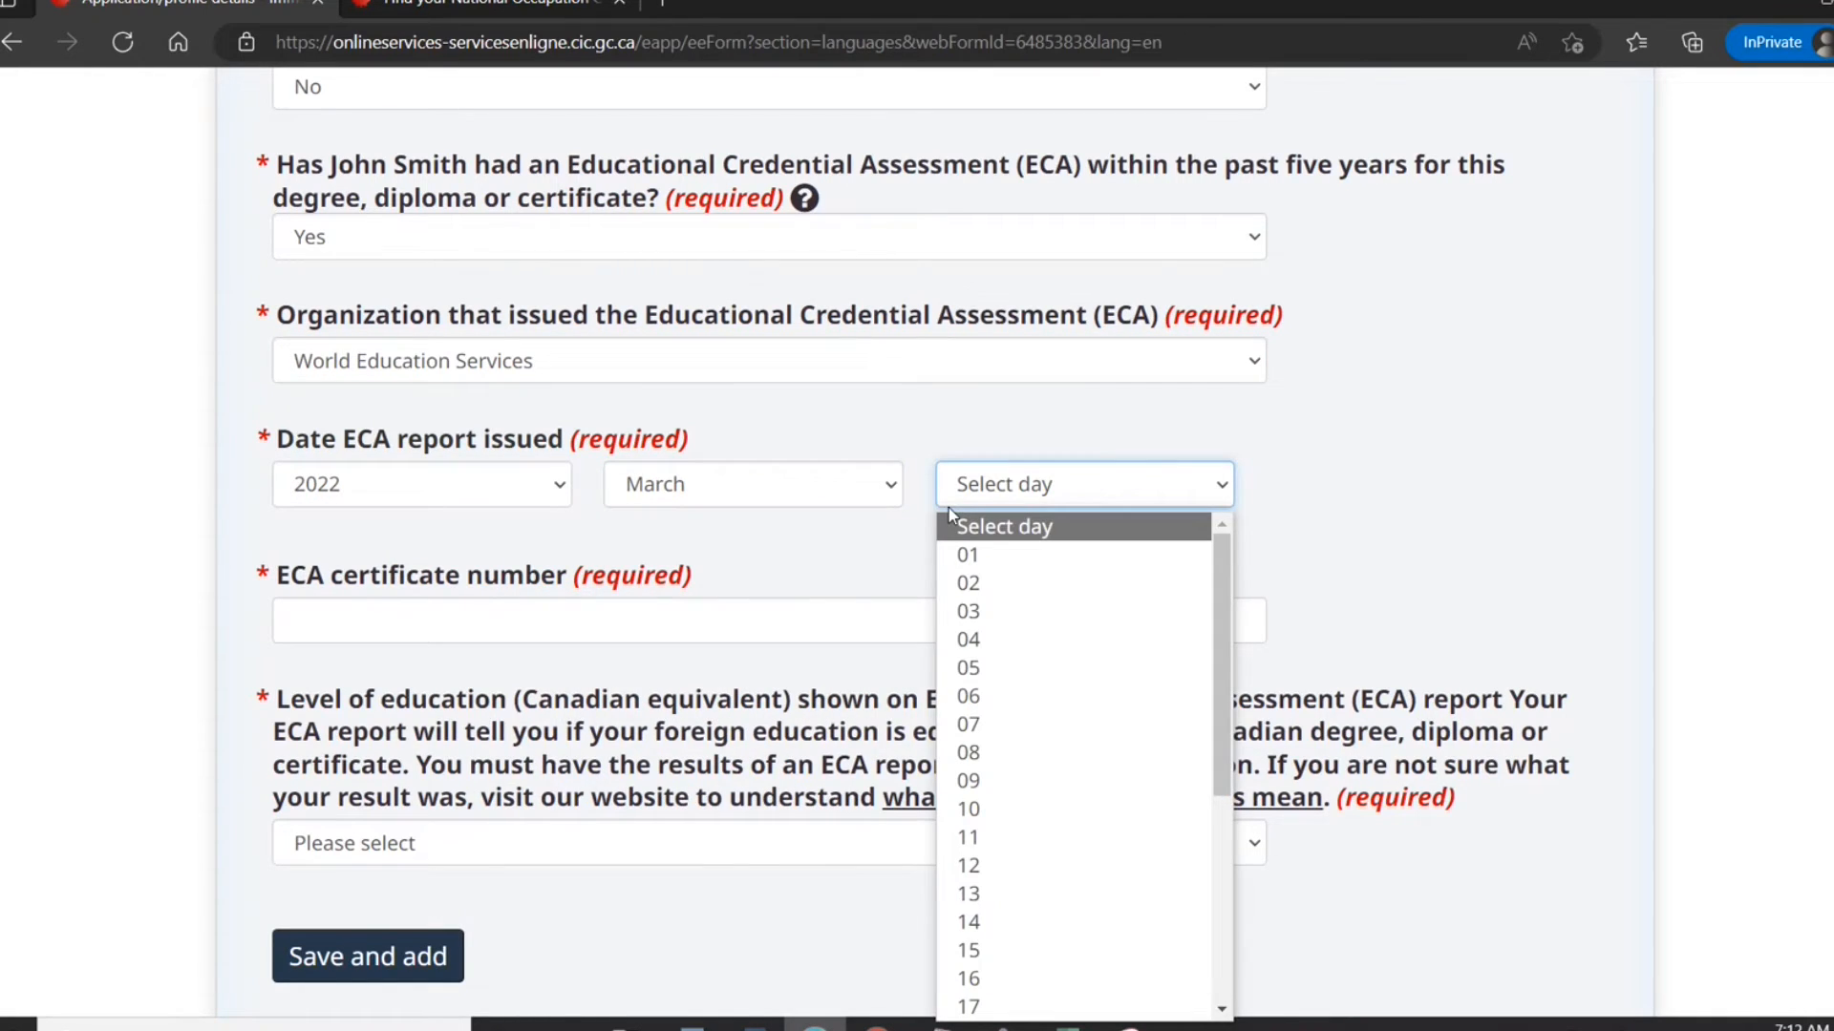
{"action": "left_click", "coordinate": [967, 611]}
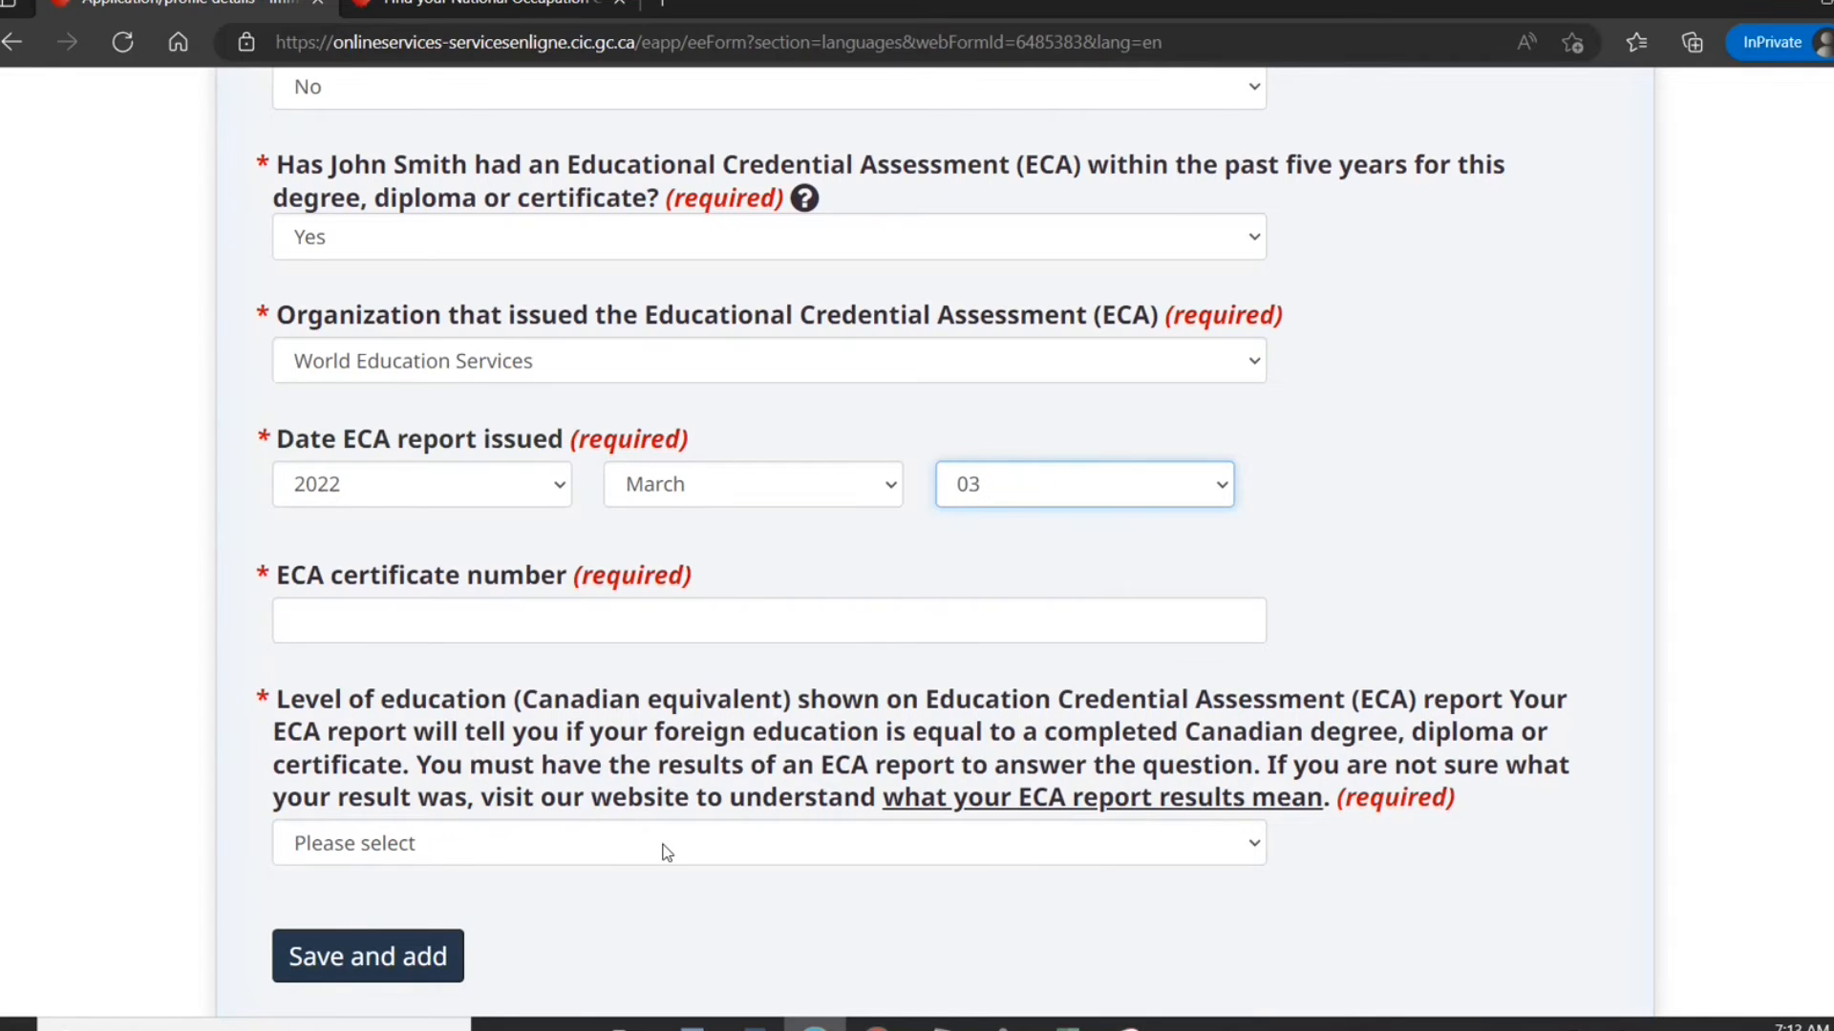
{"action": "left_click", "coordinate": [655, 865]}
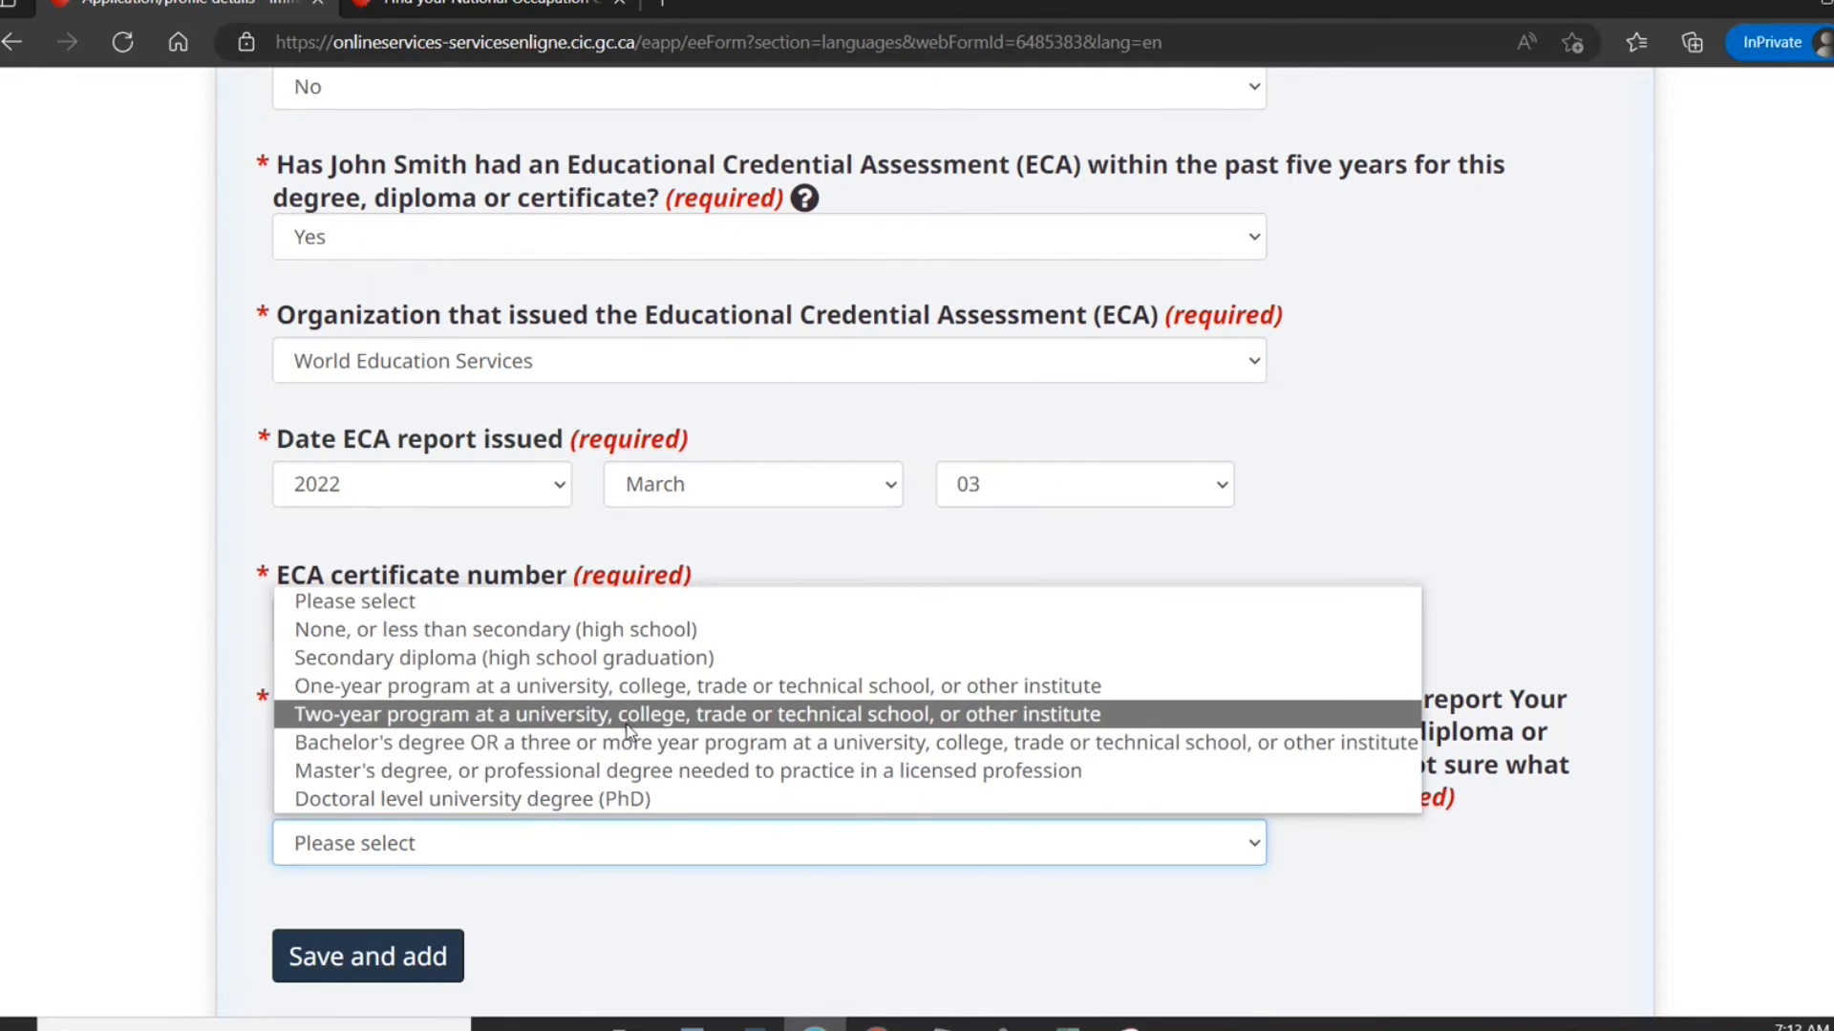
{"action": "left_click", "coordinate": [629, 743]}
{"action": "left_click", "coordinate": [507, 601]}
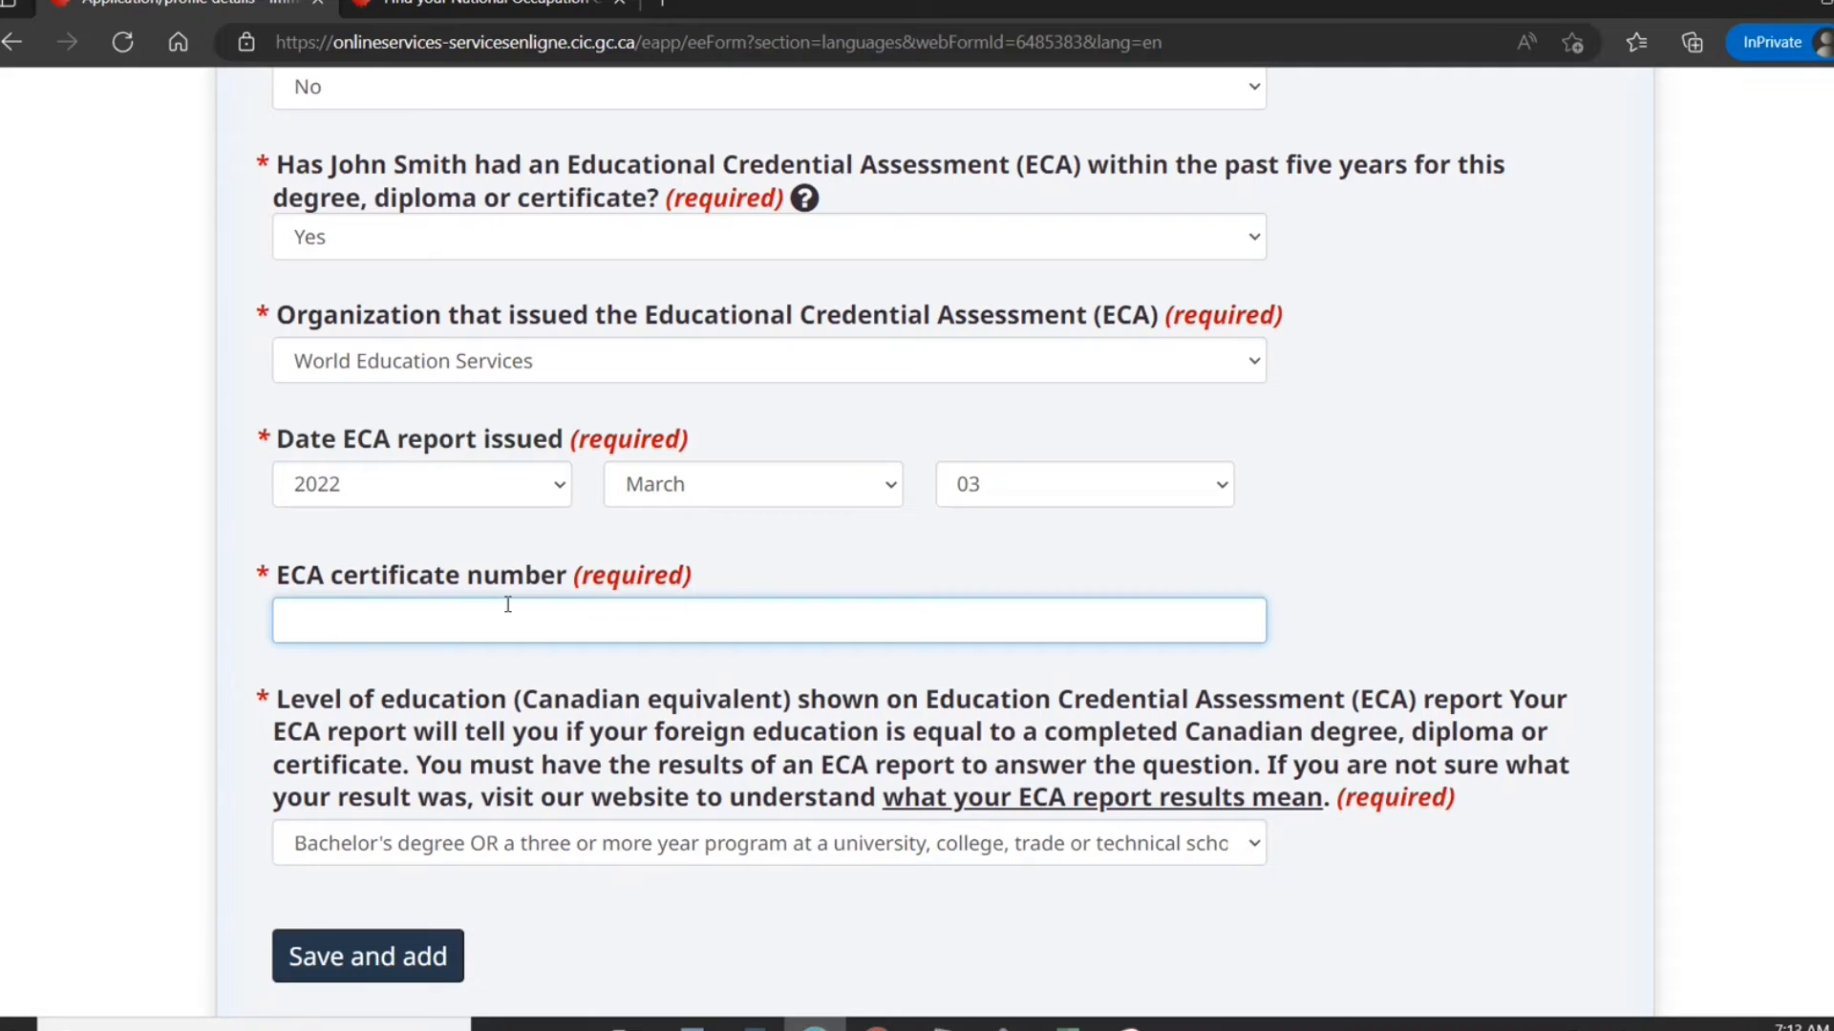
{"action": "type", "text": "EAC565656"}
{"action": "left_click", "coordinate": [392, 980]}
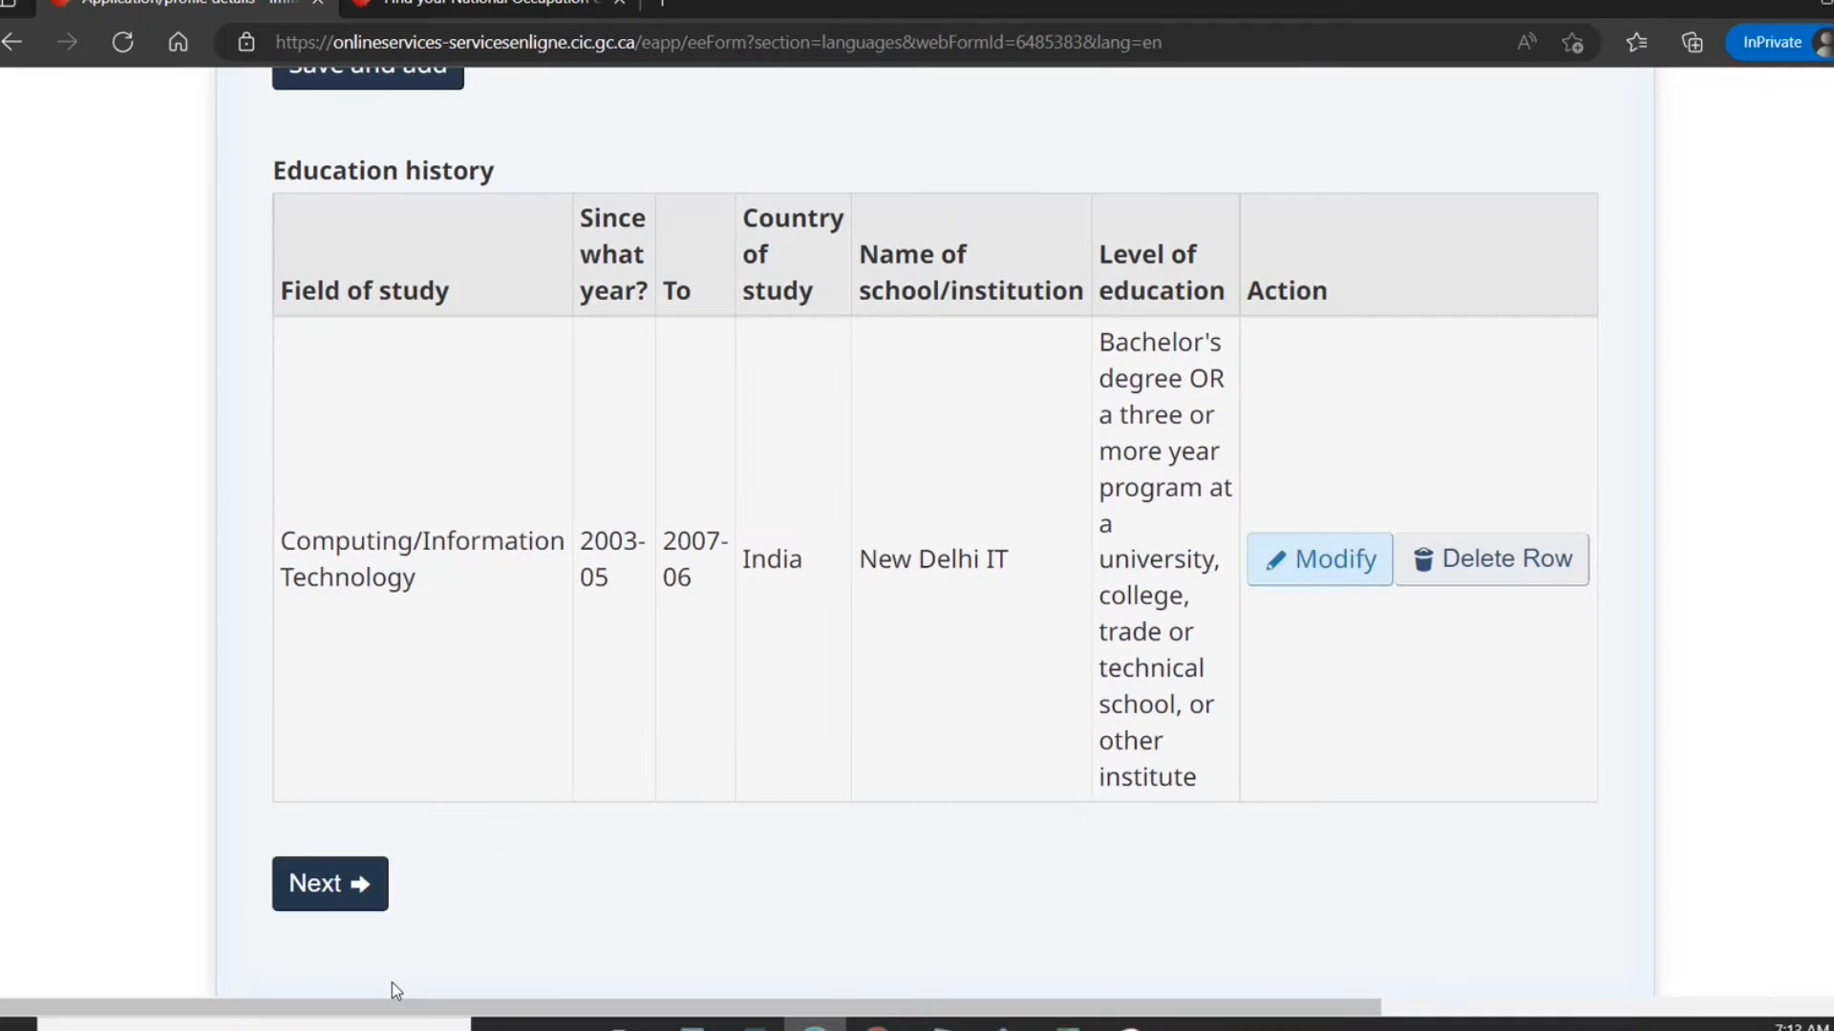
{"action": "left_click", "coordinate": [336, 891]}
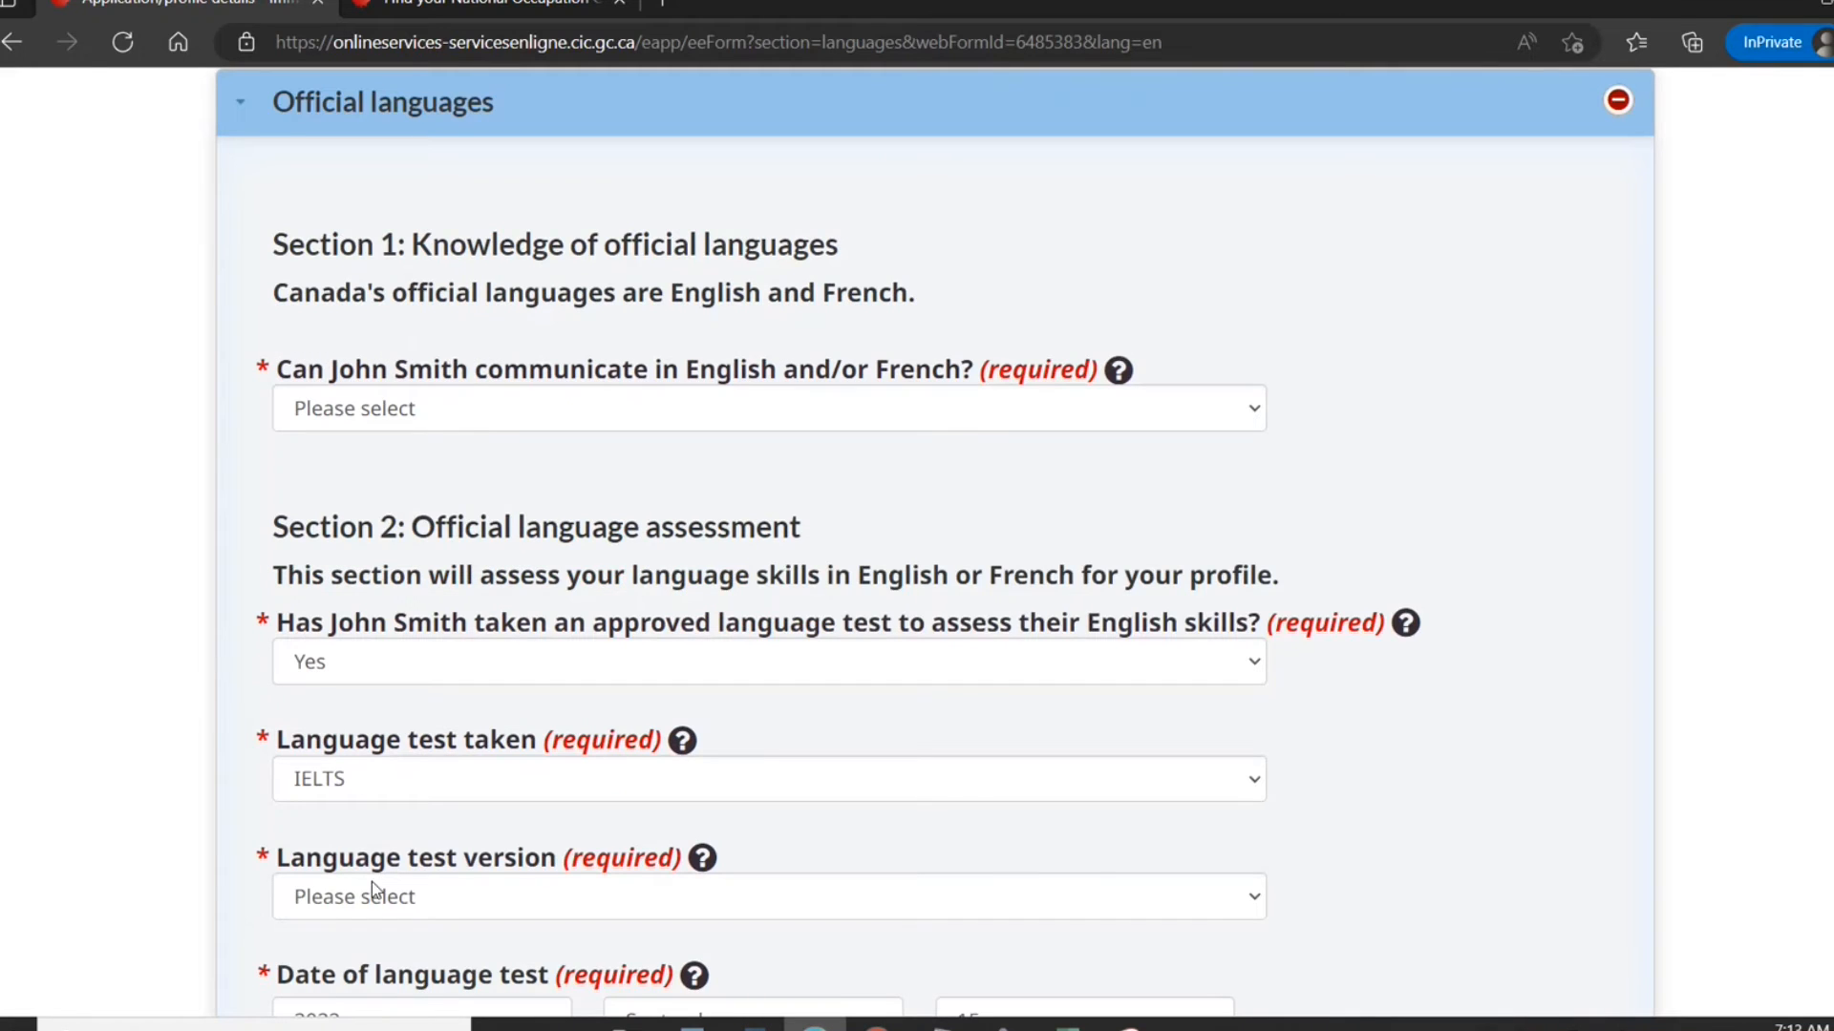
Step: Choose English as the official language and IELTS General Training as the test
{"action": "left_click", "coordinate": [690, 427]}
{"action": "left_click", "coordinate": [584, 480]}
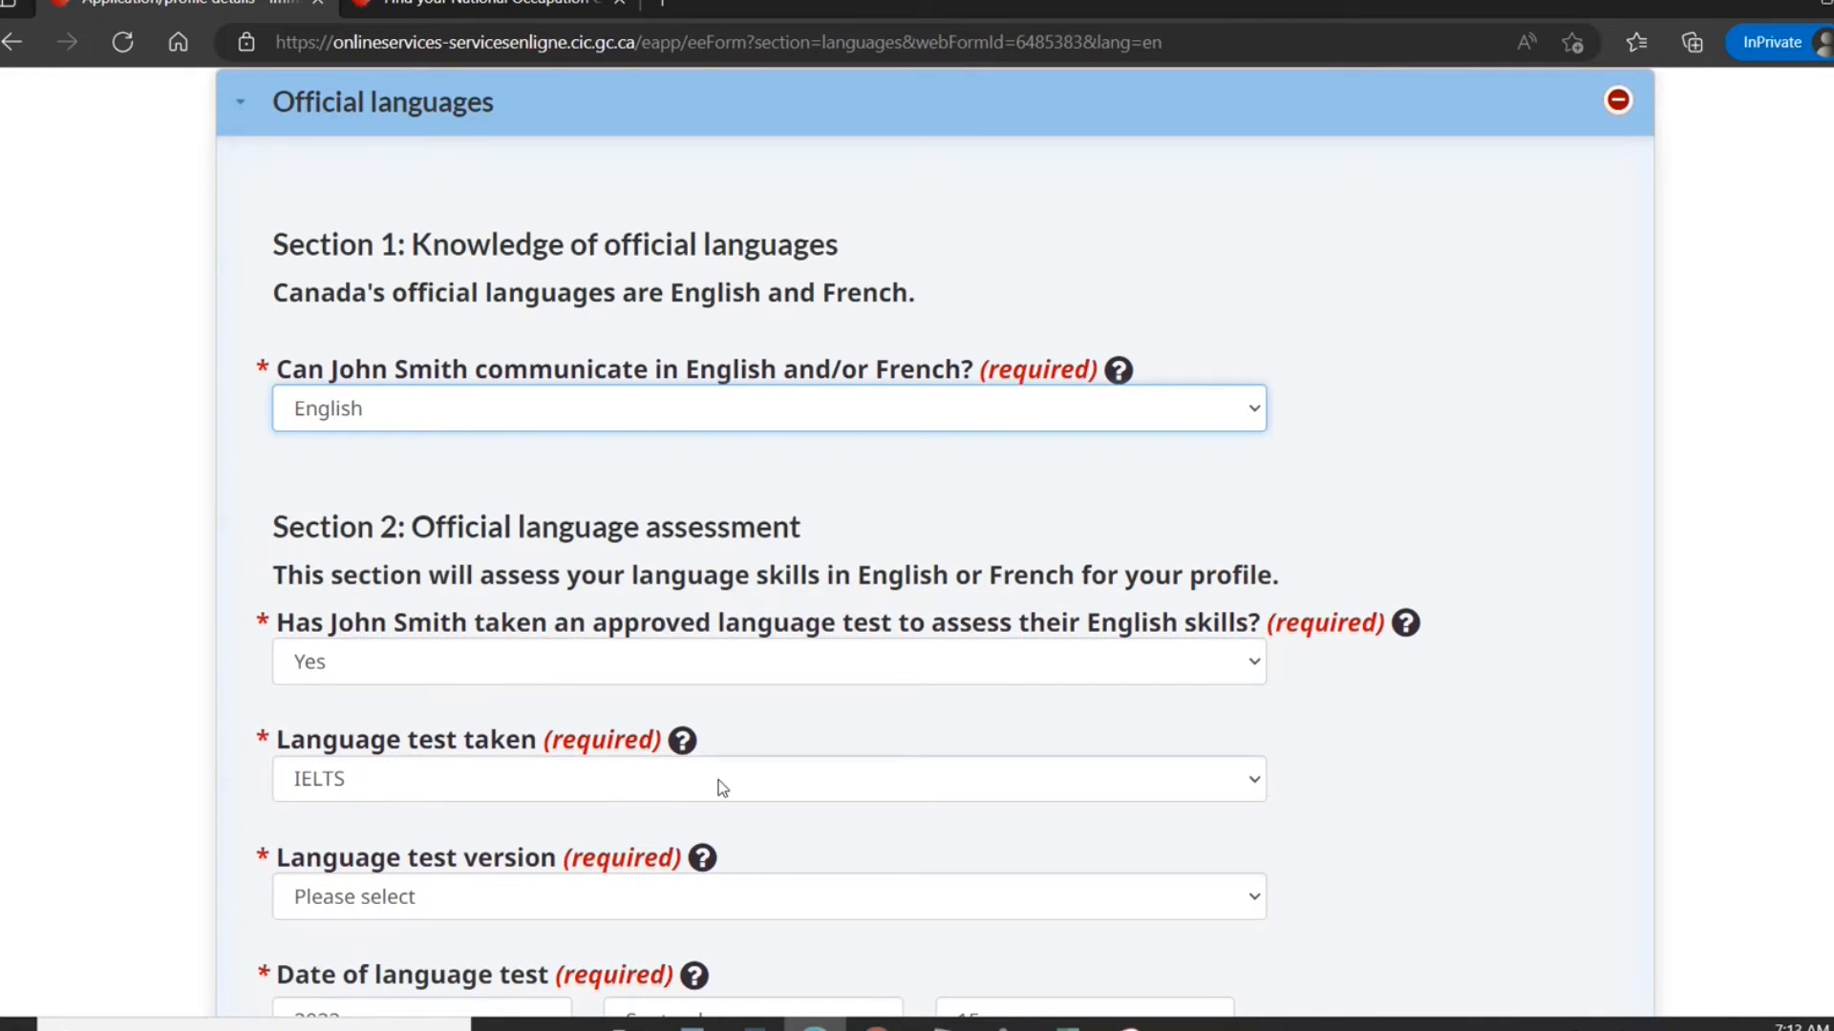
{"action": "scroll", "coordinate": [1239, 637], "scroll_direction": "down", "scroll_amount": 1}
{"action": "scroll", "coordinate": [917, 535], "scroll_direction": "down", "scroll_amount": 4}
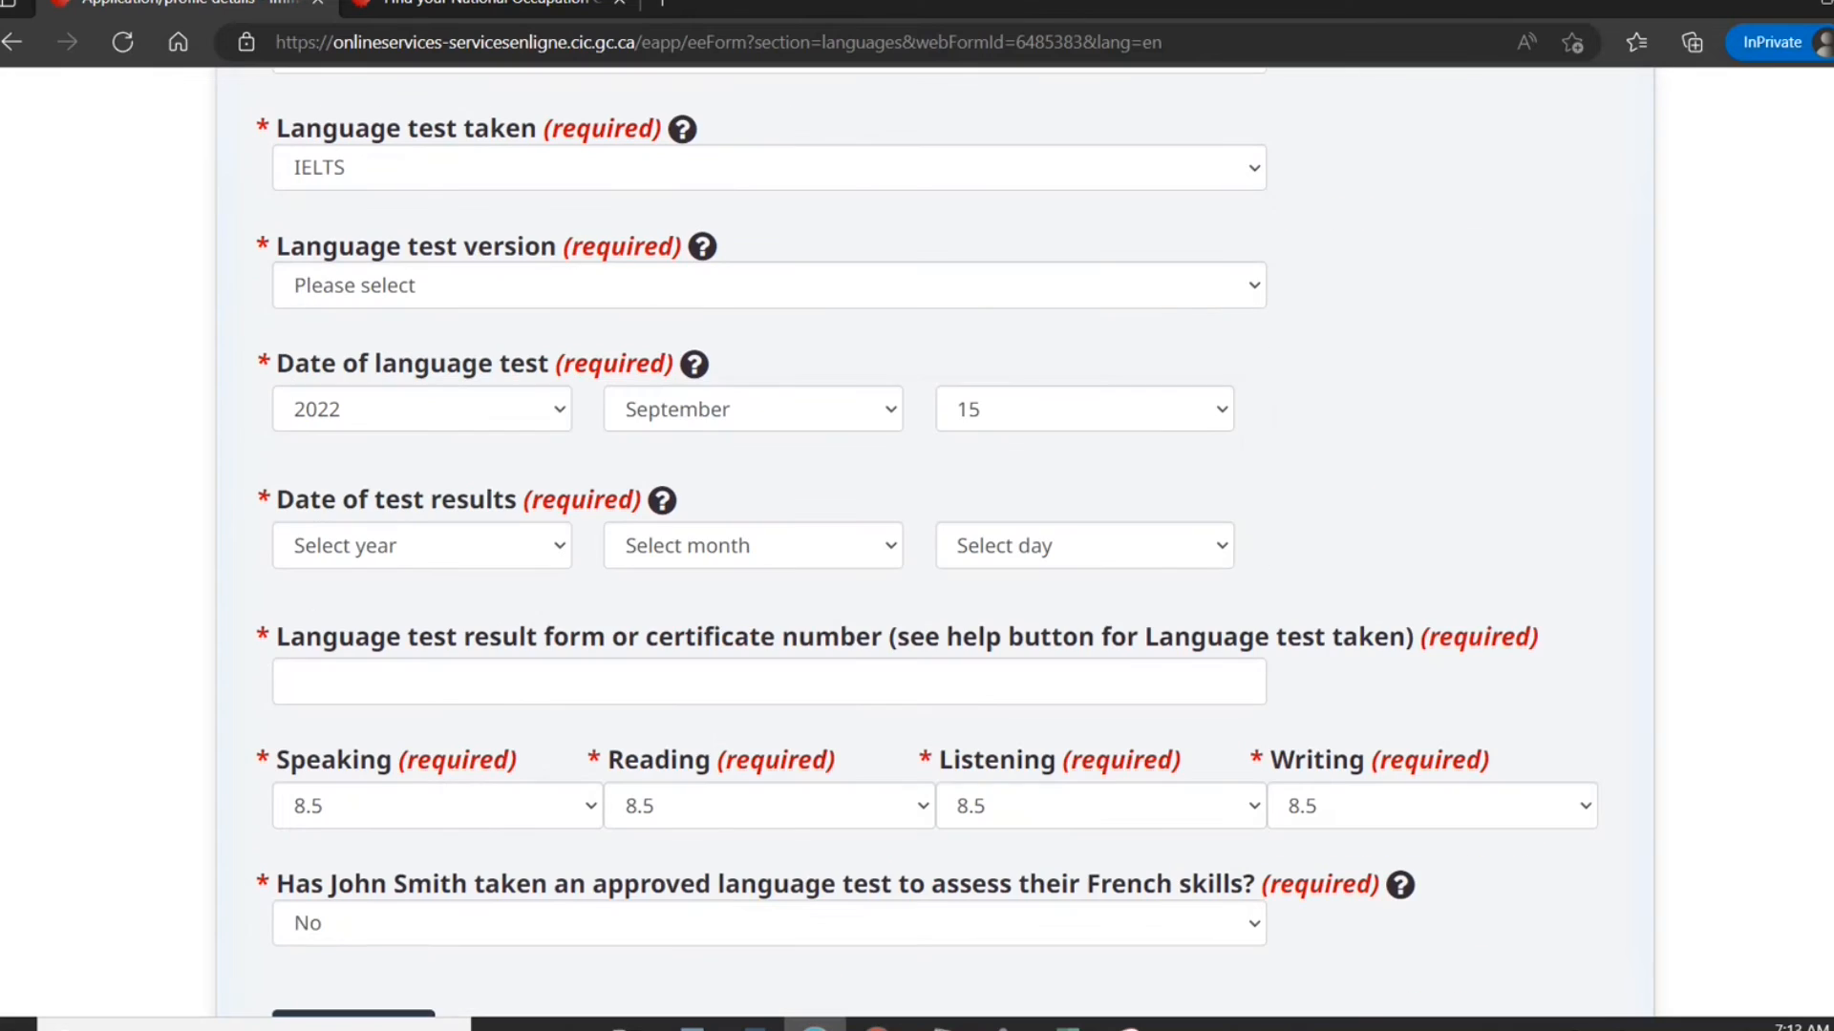
{"action": "left_click", "coordinate": [938, 282]}
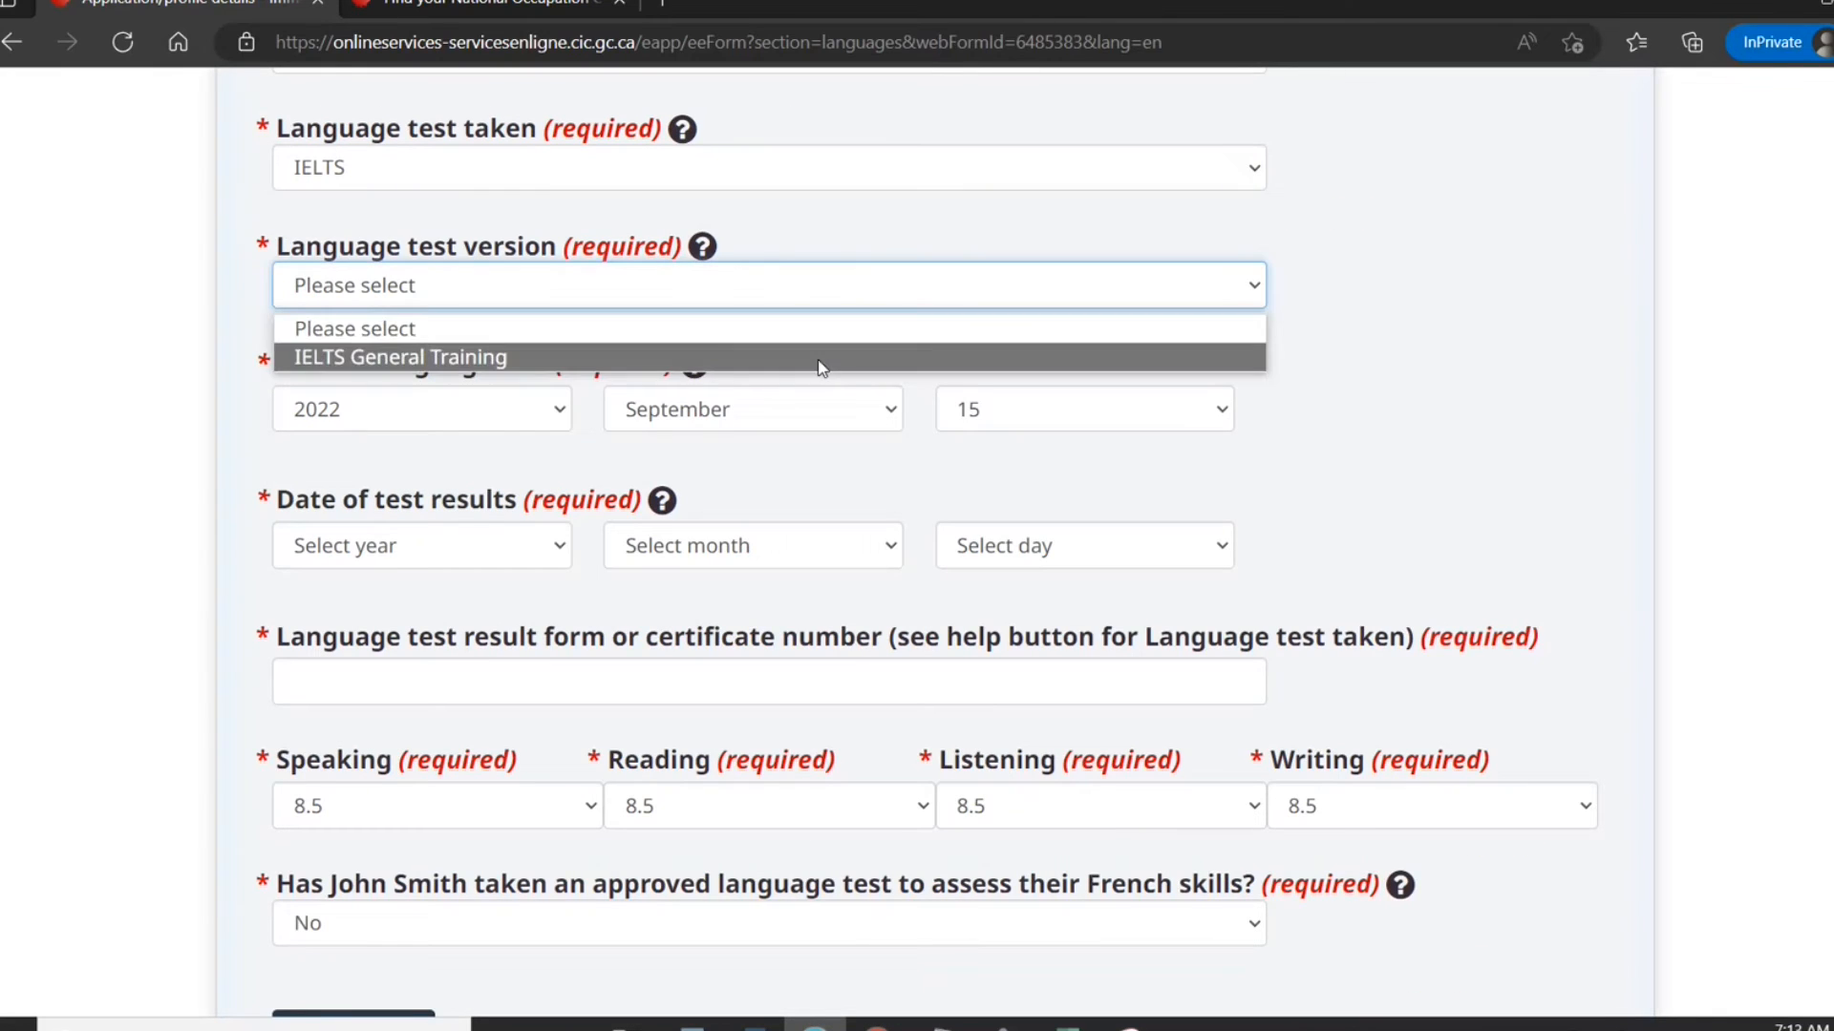
{"action": "left_click", "coordinate": [809, 382]}
{"action": "left_click", "coordinate": [802, 296]}
{"action": "left_click", "coordinate": [709, 358]}
Step: Set the test results date to 2022 September 28, enter the form number, and save
{"action": "left_click", "coordinate": [512, 548]}
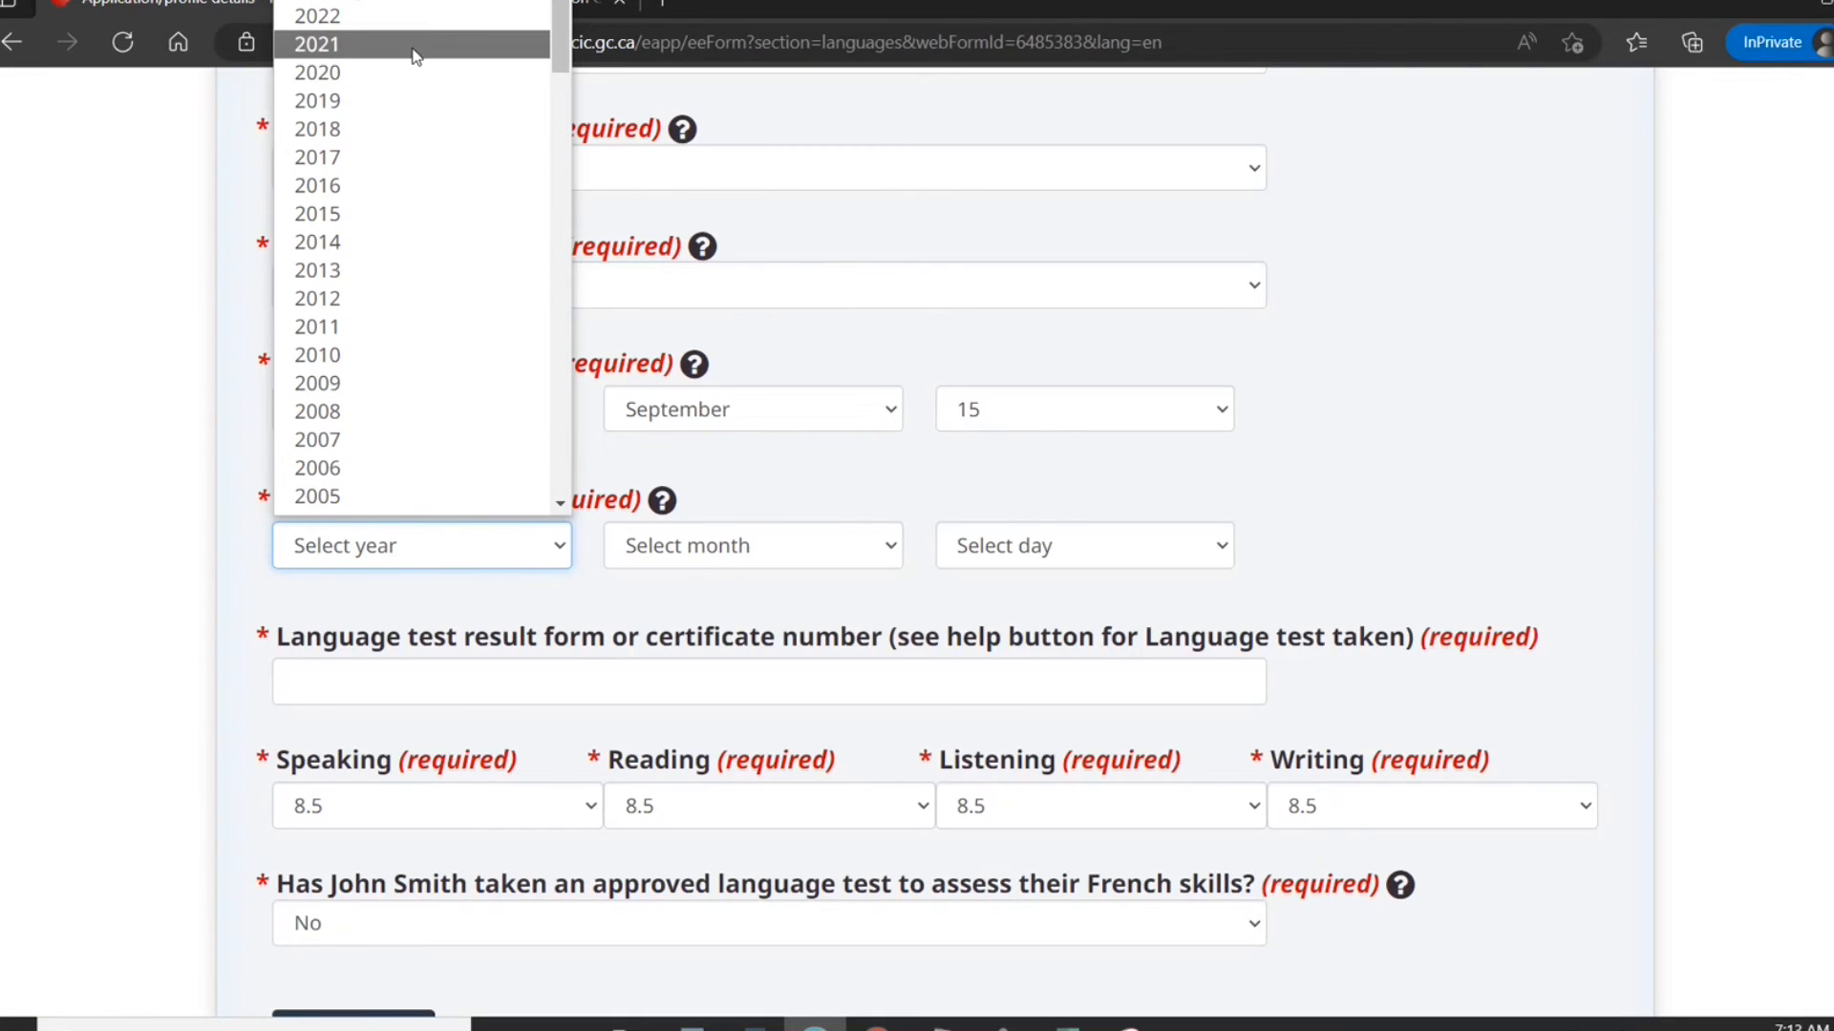
{"action": "left_click", "coordinate": [435, 16]}
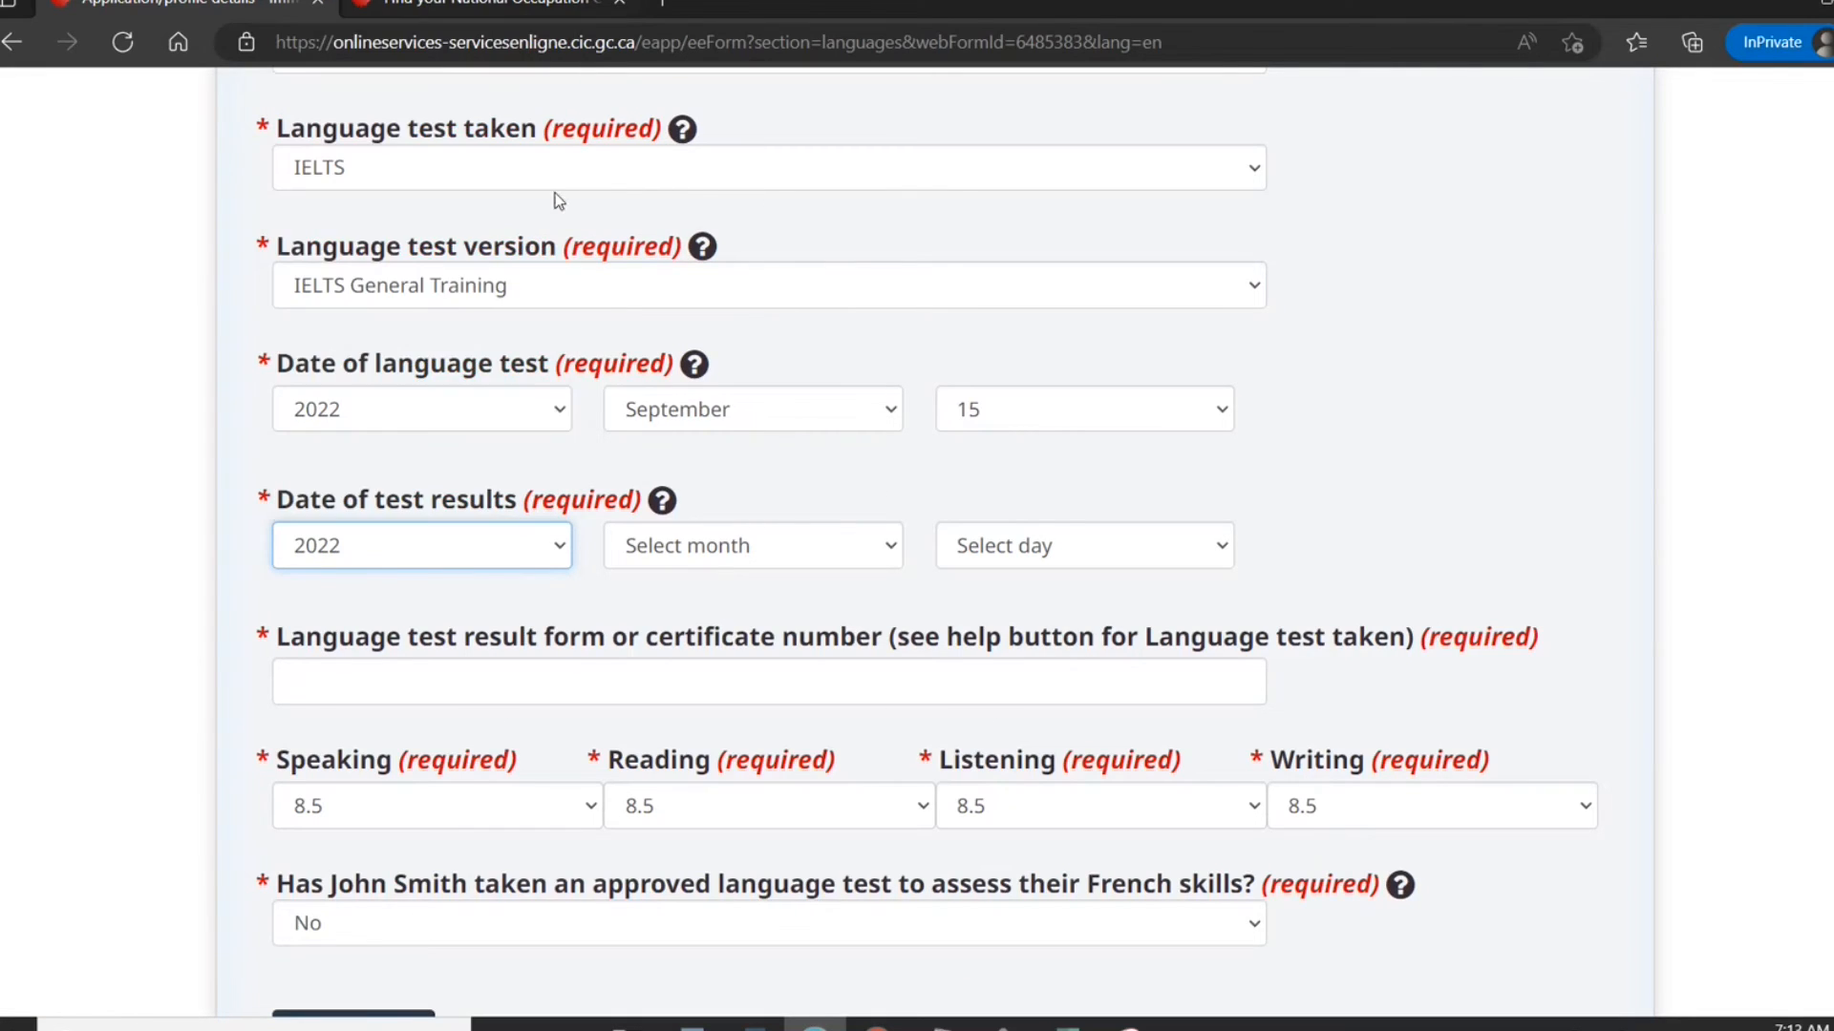
{"action": "left_click", "coordinate": [680, 559]}
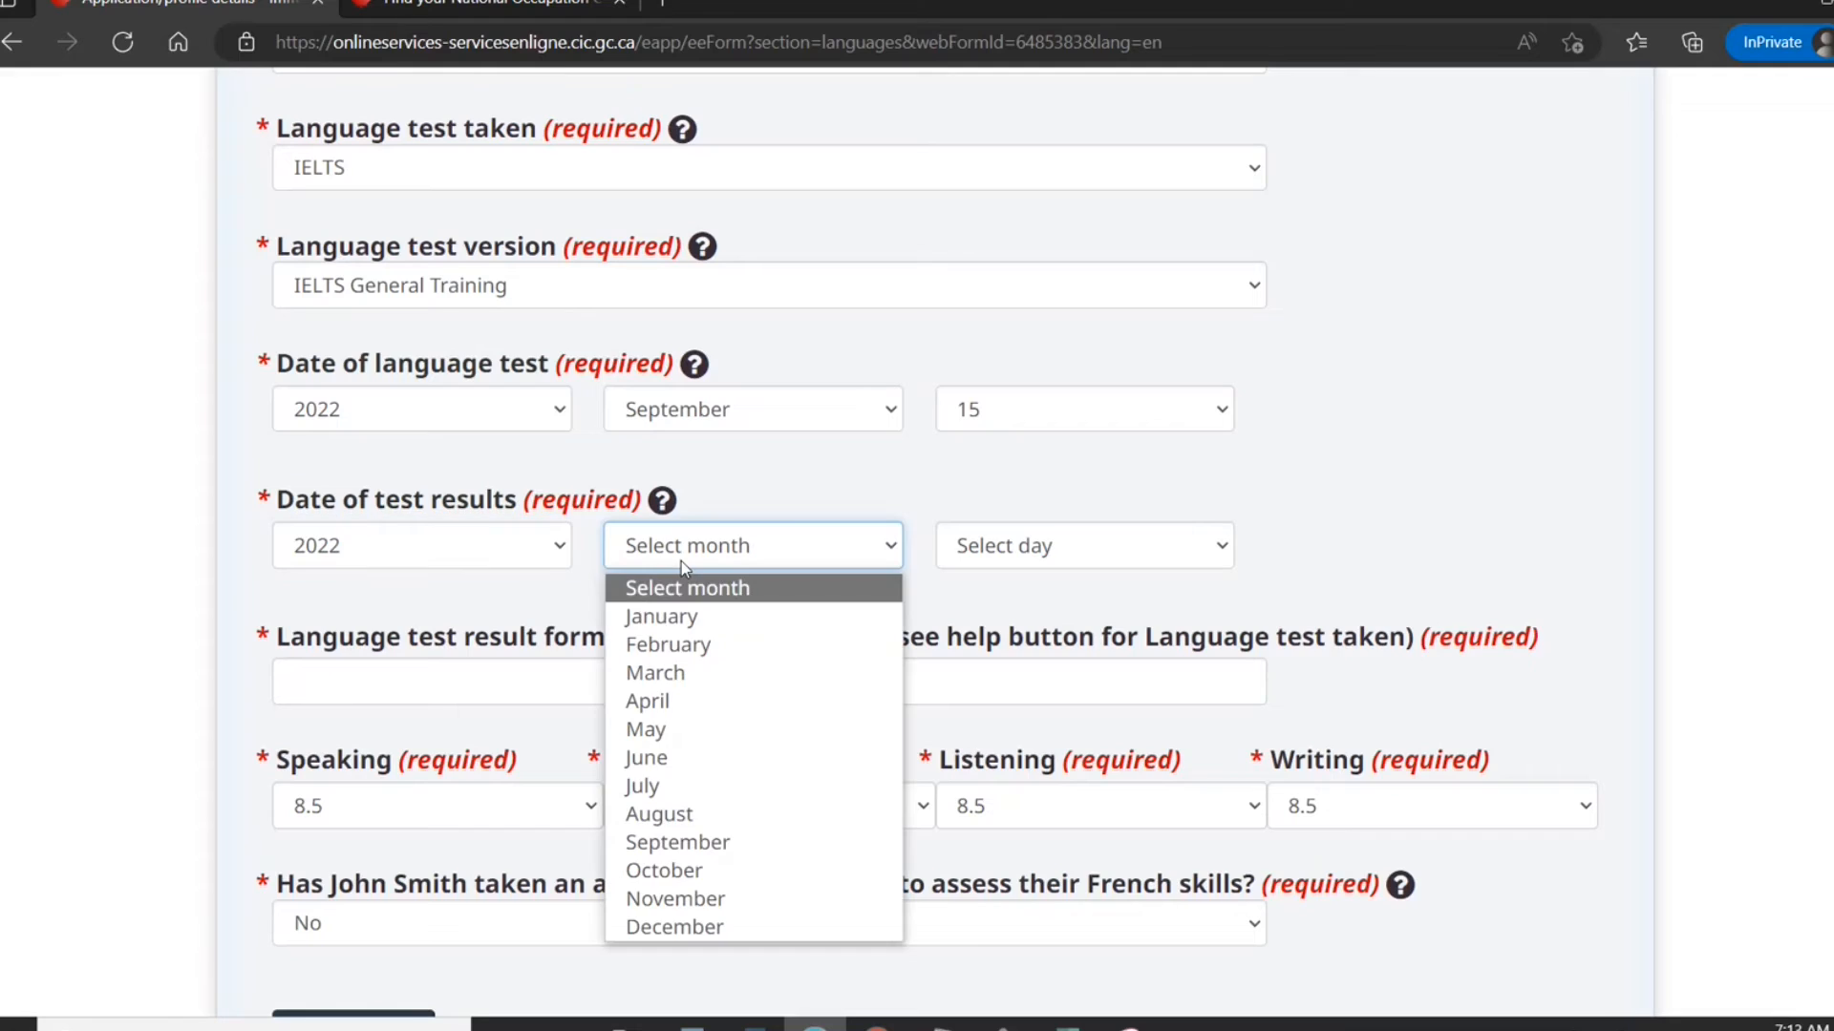
{"action": "left_click", "coordinate": [716, 841]}
{"action": "left_click", "coordinate": [1108, 542]}
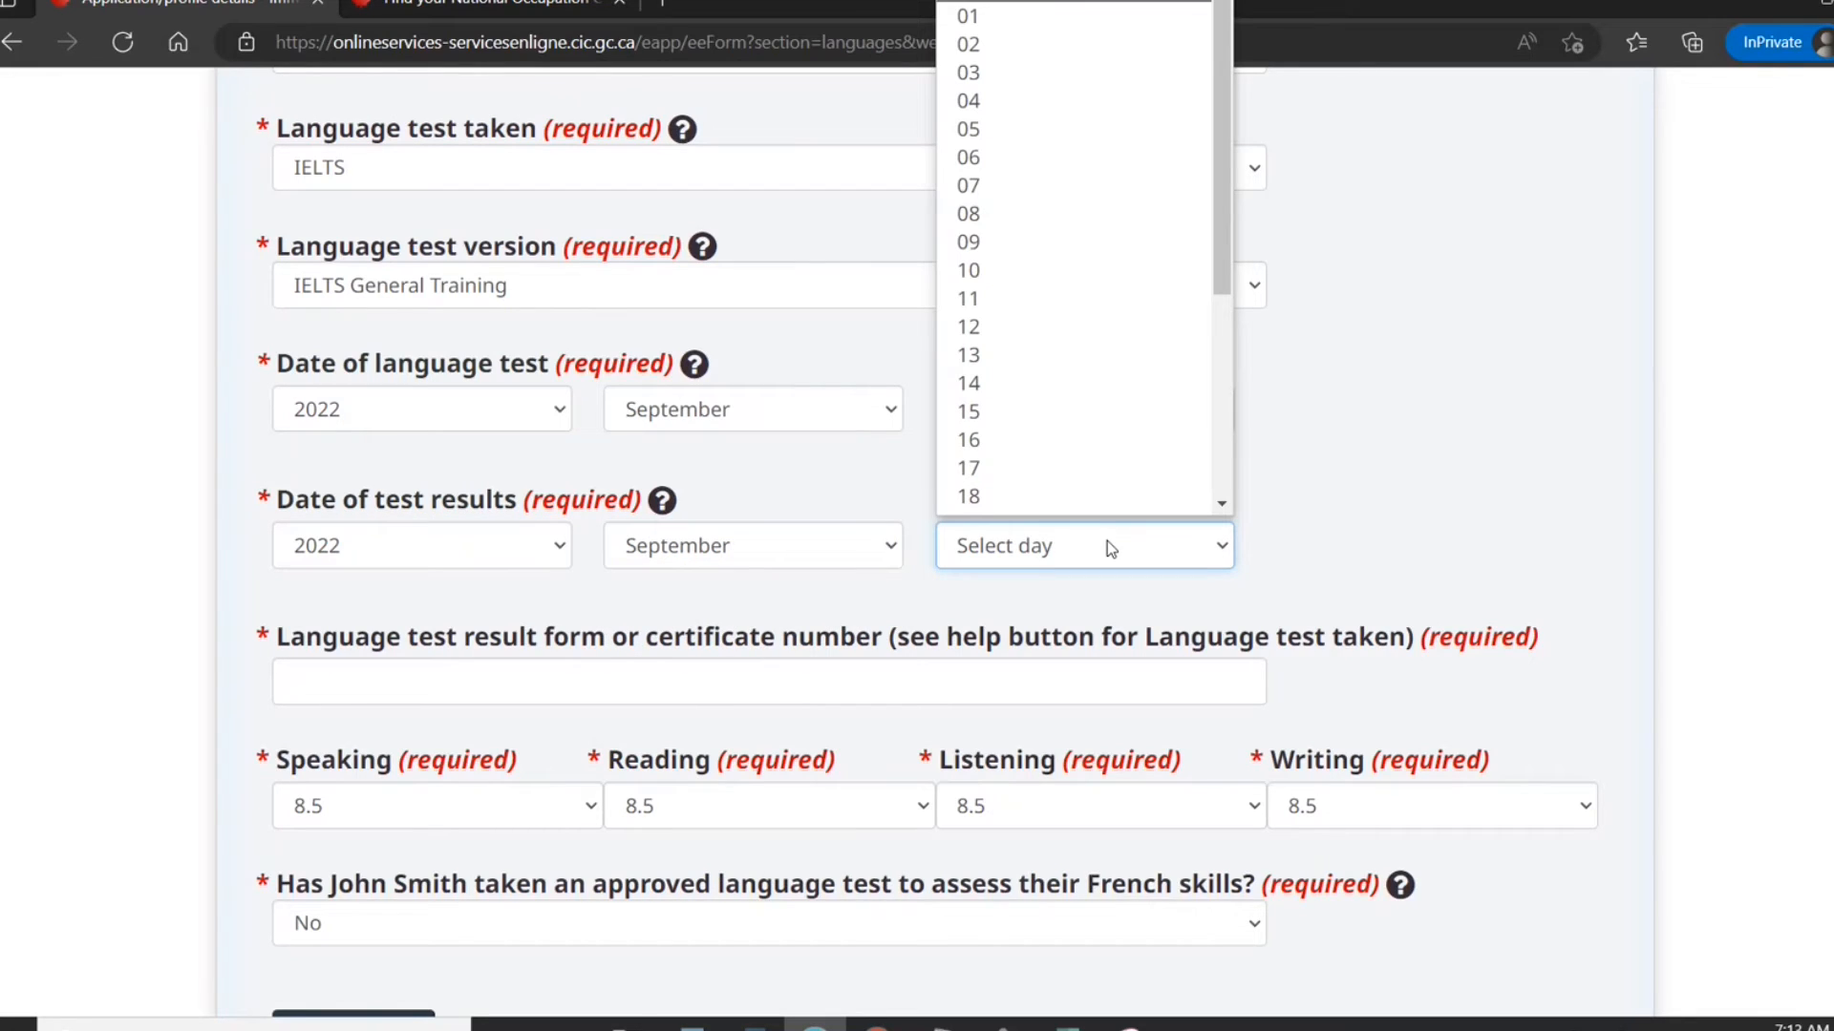
{"action": "left_click", "coordinate": [1221, 504]}
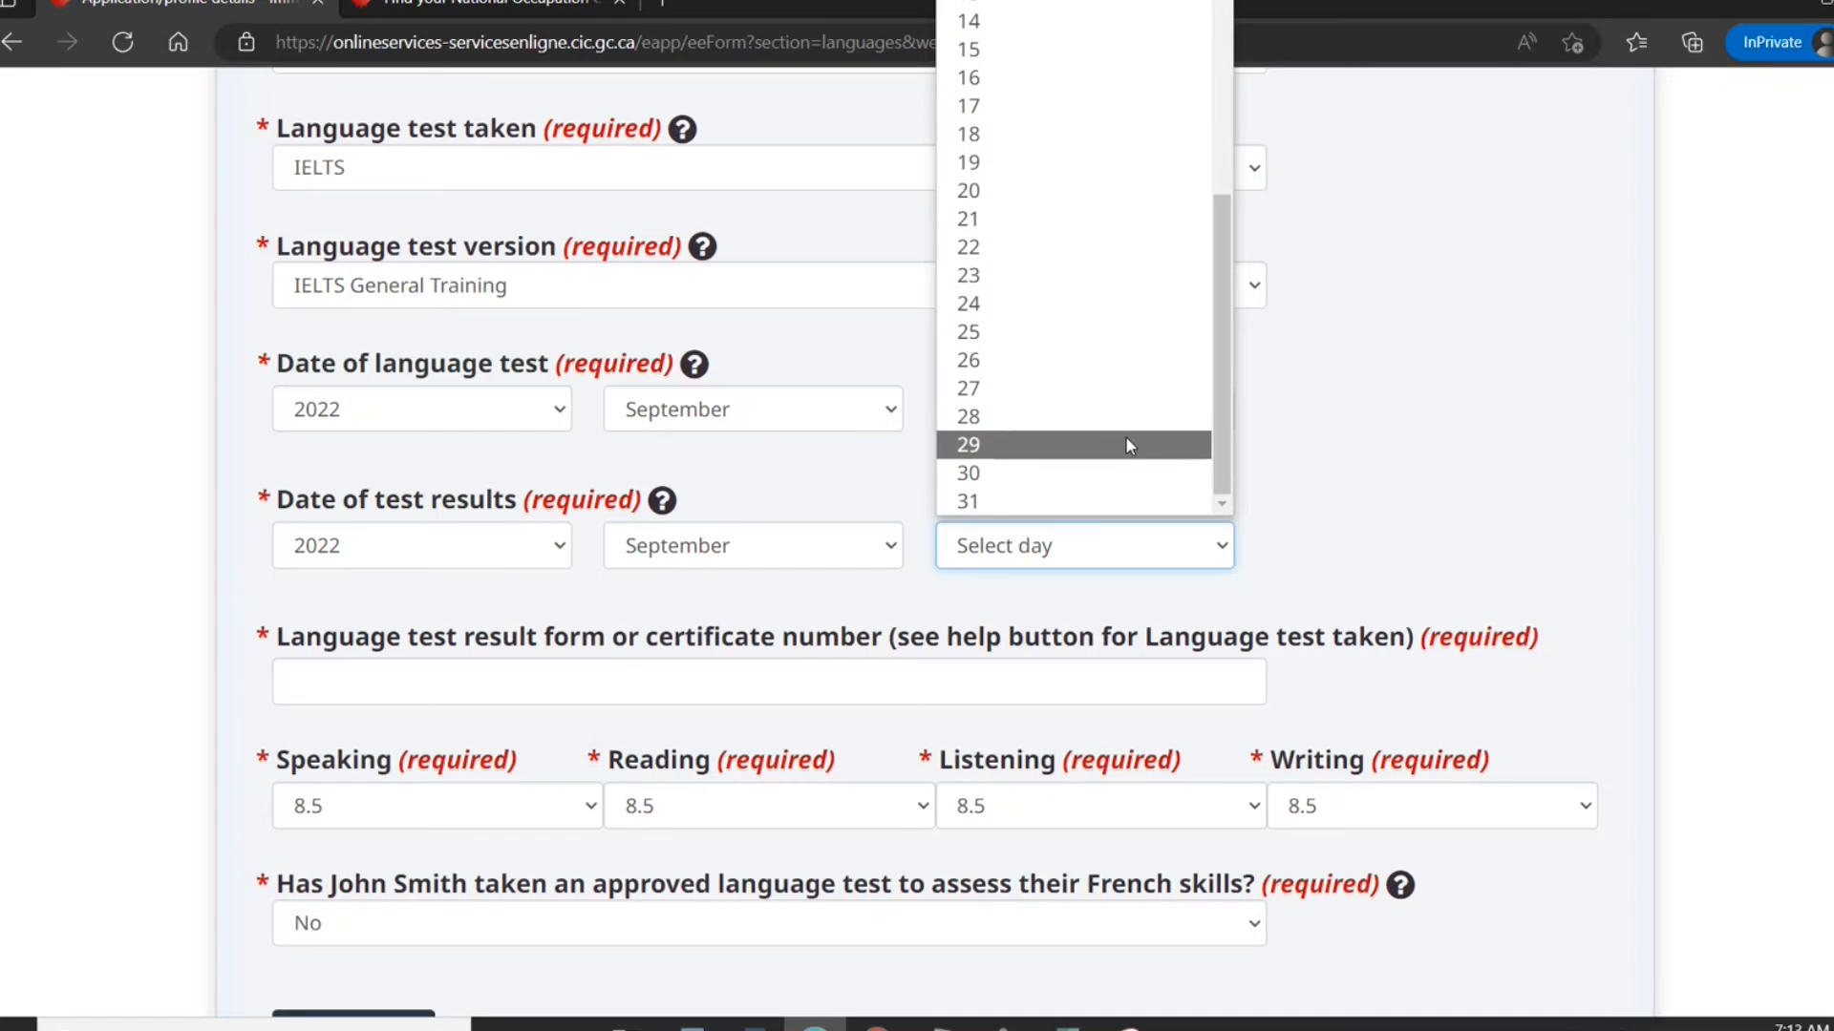
{"action": "left_click", "coordinate": [1113, 423]}
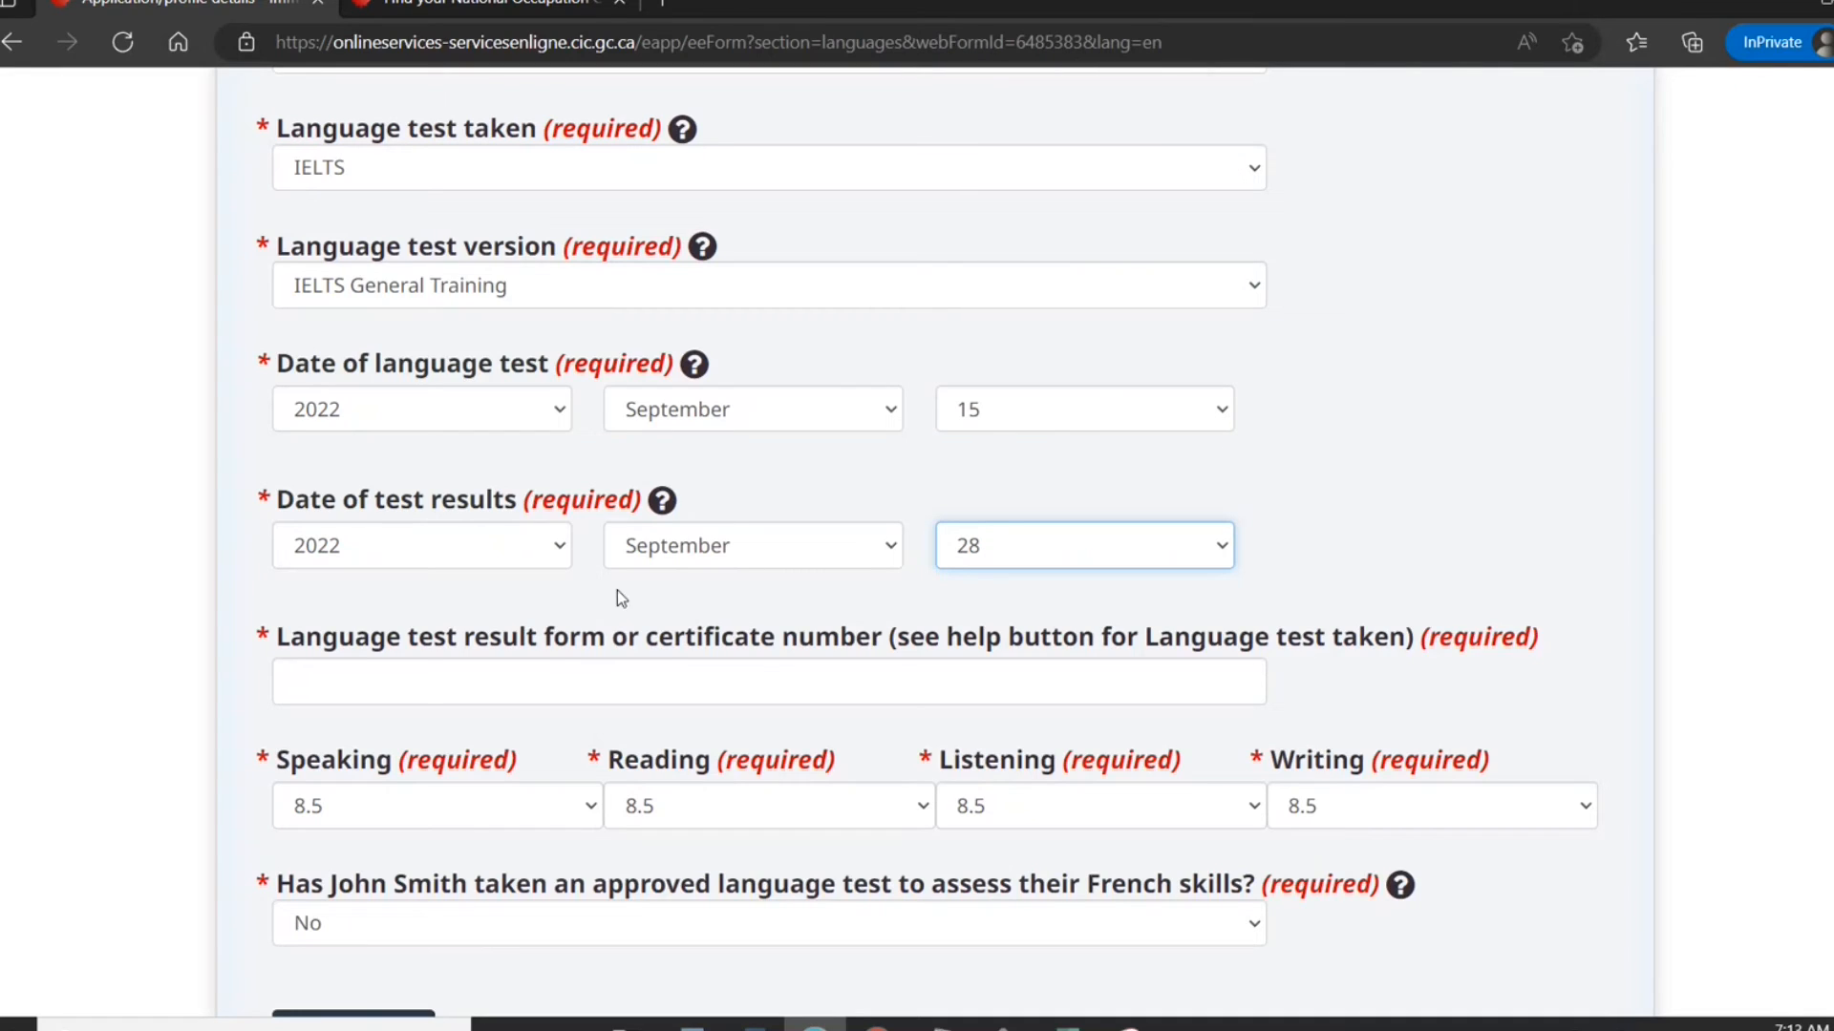
{"action": "left_click", "coordinate": [545, 680]}
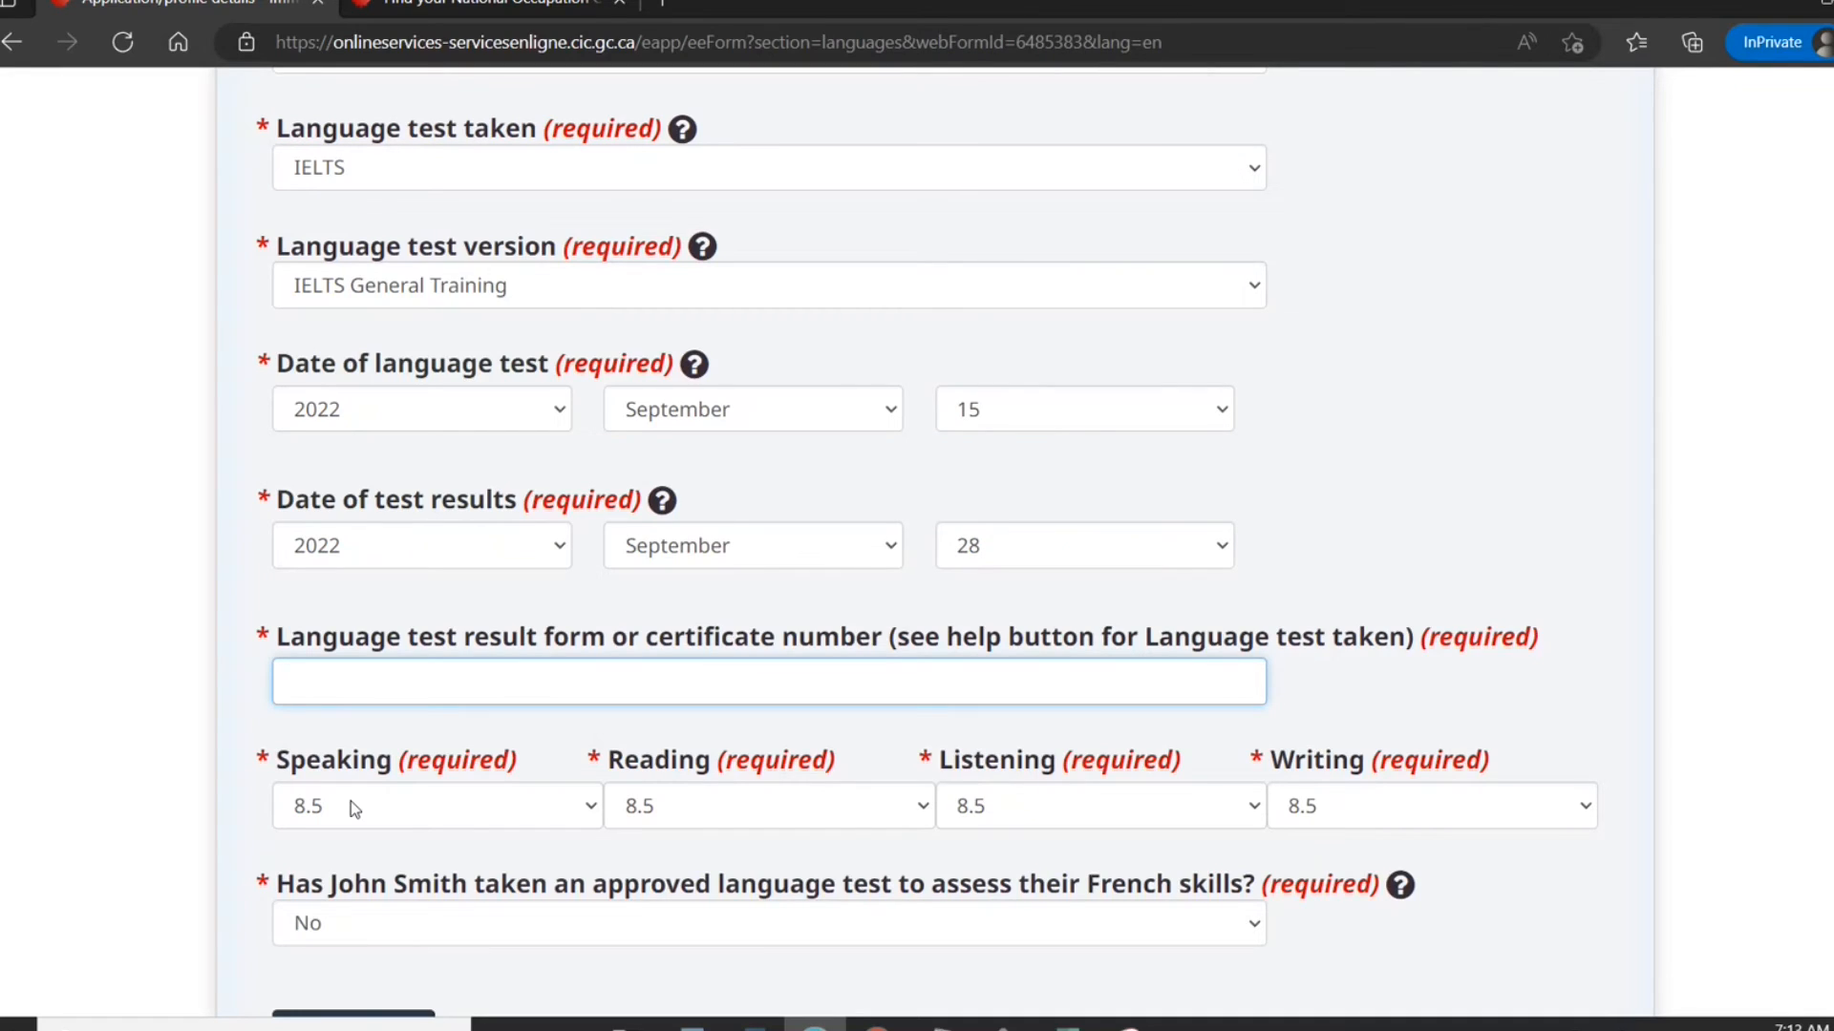
{"action": "type", "text": "TY787878787"}
{"action": "scroll", "coordinate": [1813, 641], "scroll_direction": "down", "scroll_amount": 2}
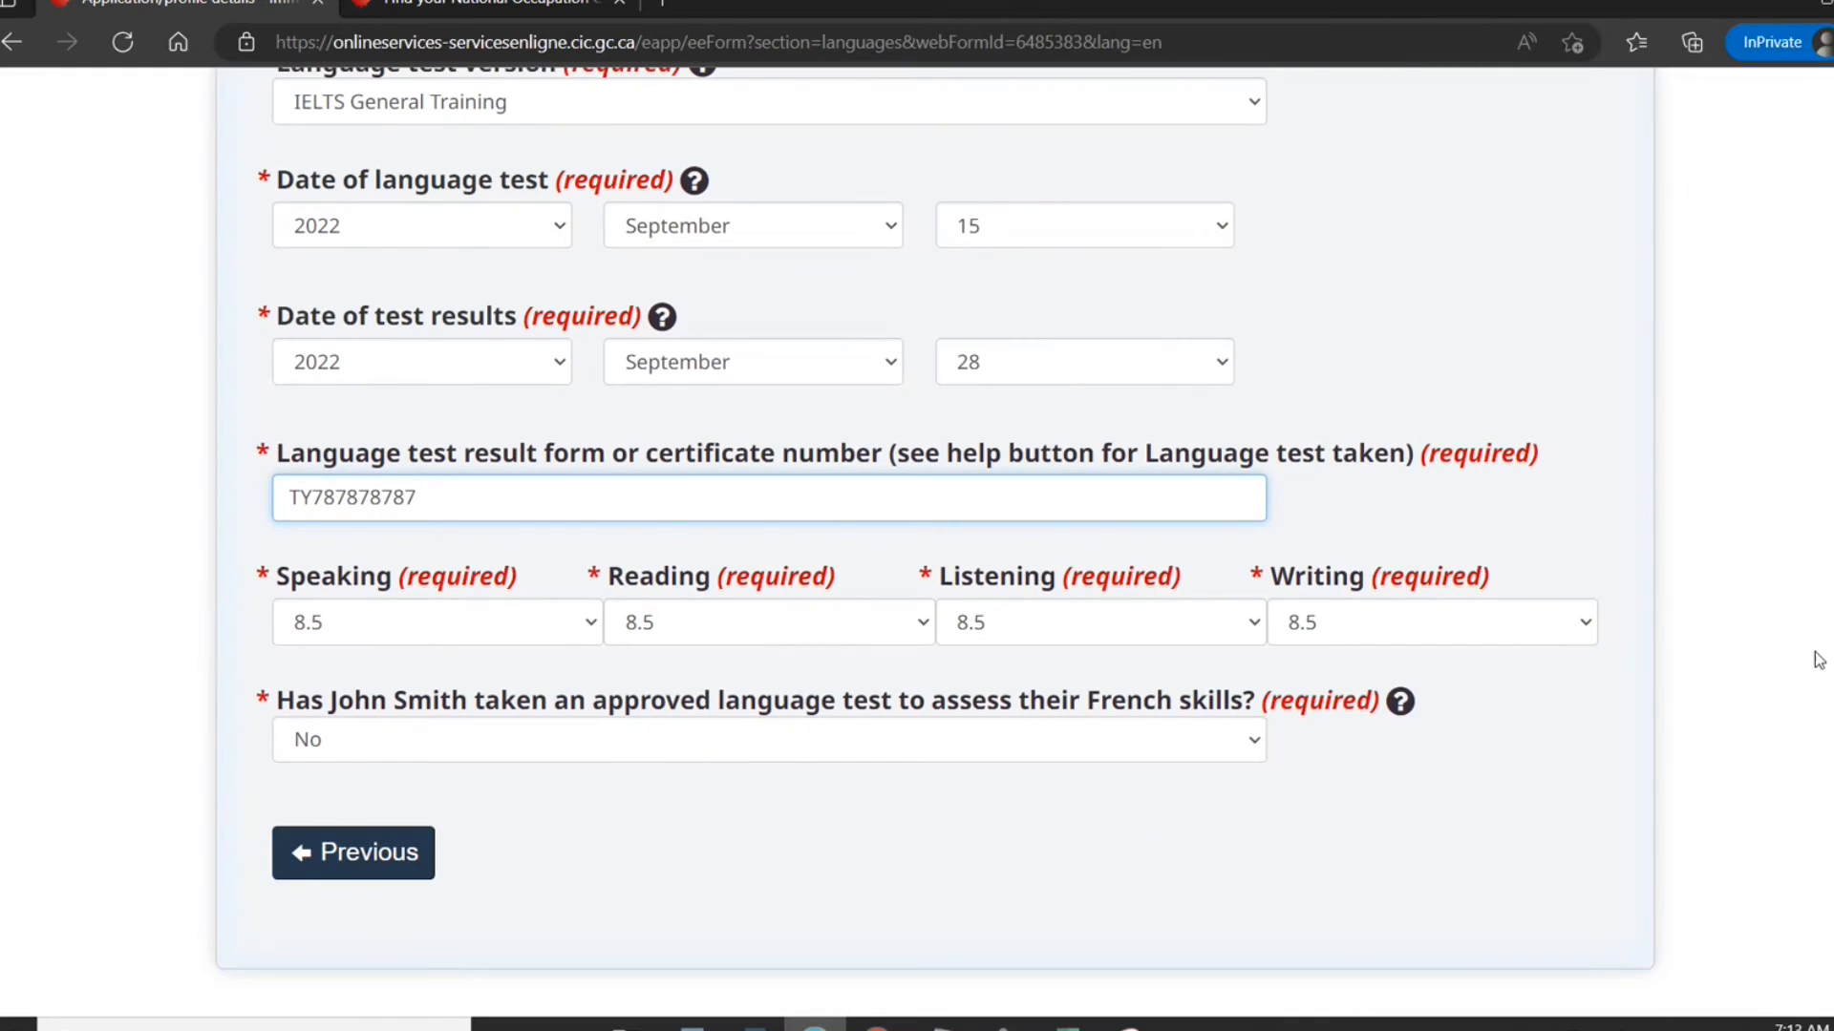
{"action": "scroll", "coordinate": [1818, 659], "scroll_direction": "down", "scroll_amount": 2}
{"action": "scroll", "coordinate": [1811, 724], "scroll_direction": "down", "scroll_amount": 1}
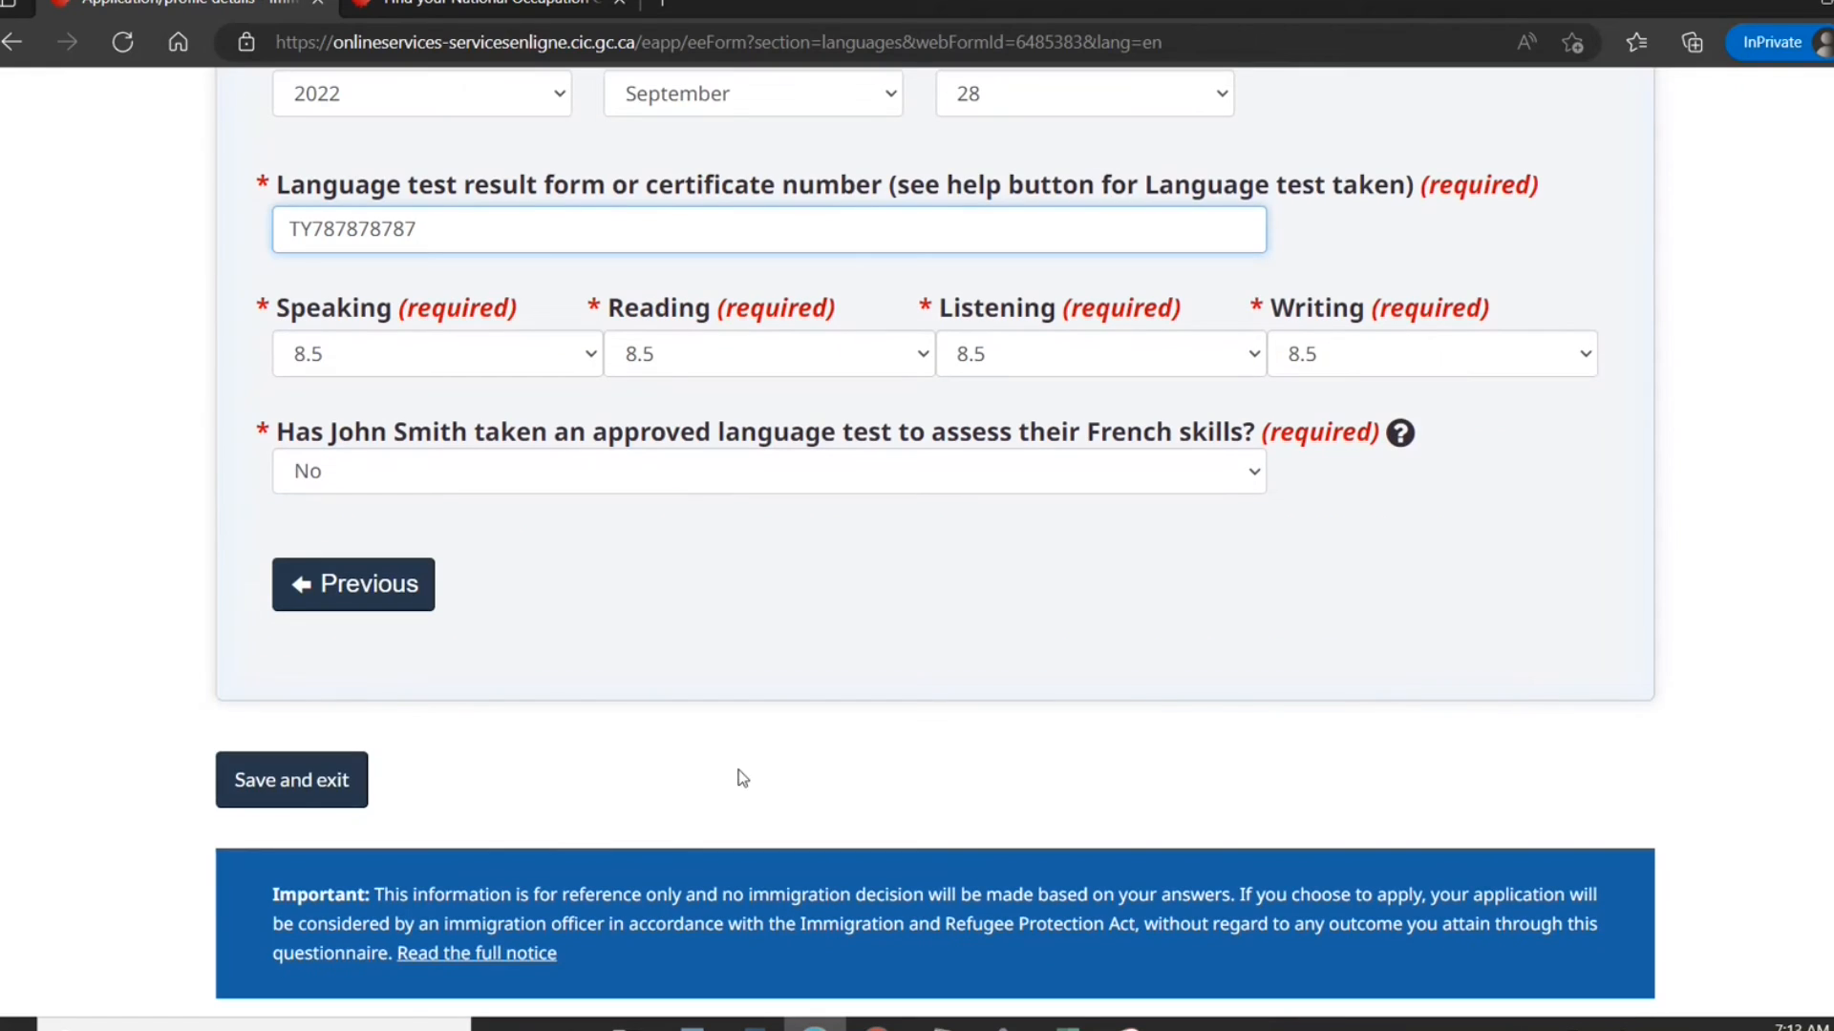
{"action": "left_click", "coordinate": [286, 789]}
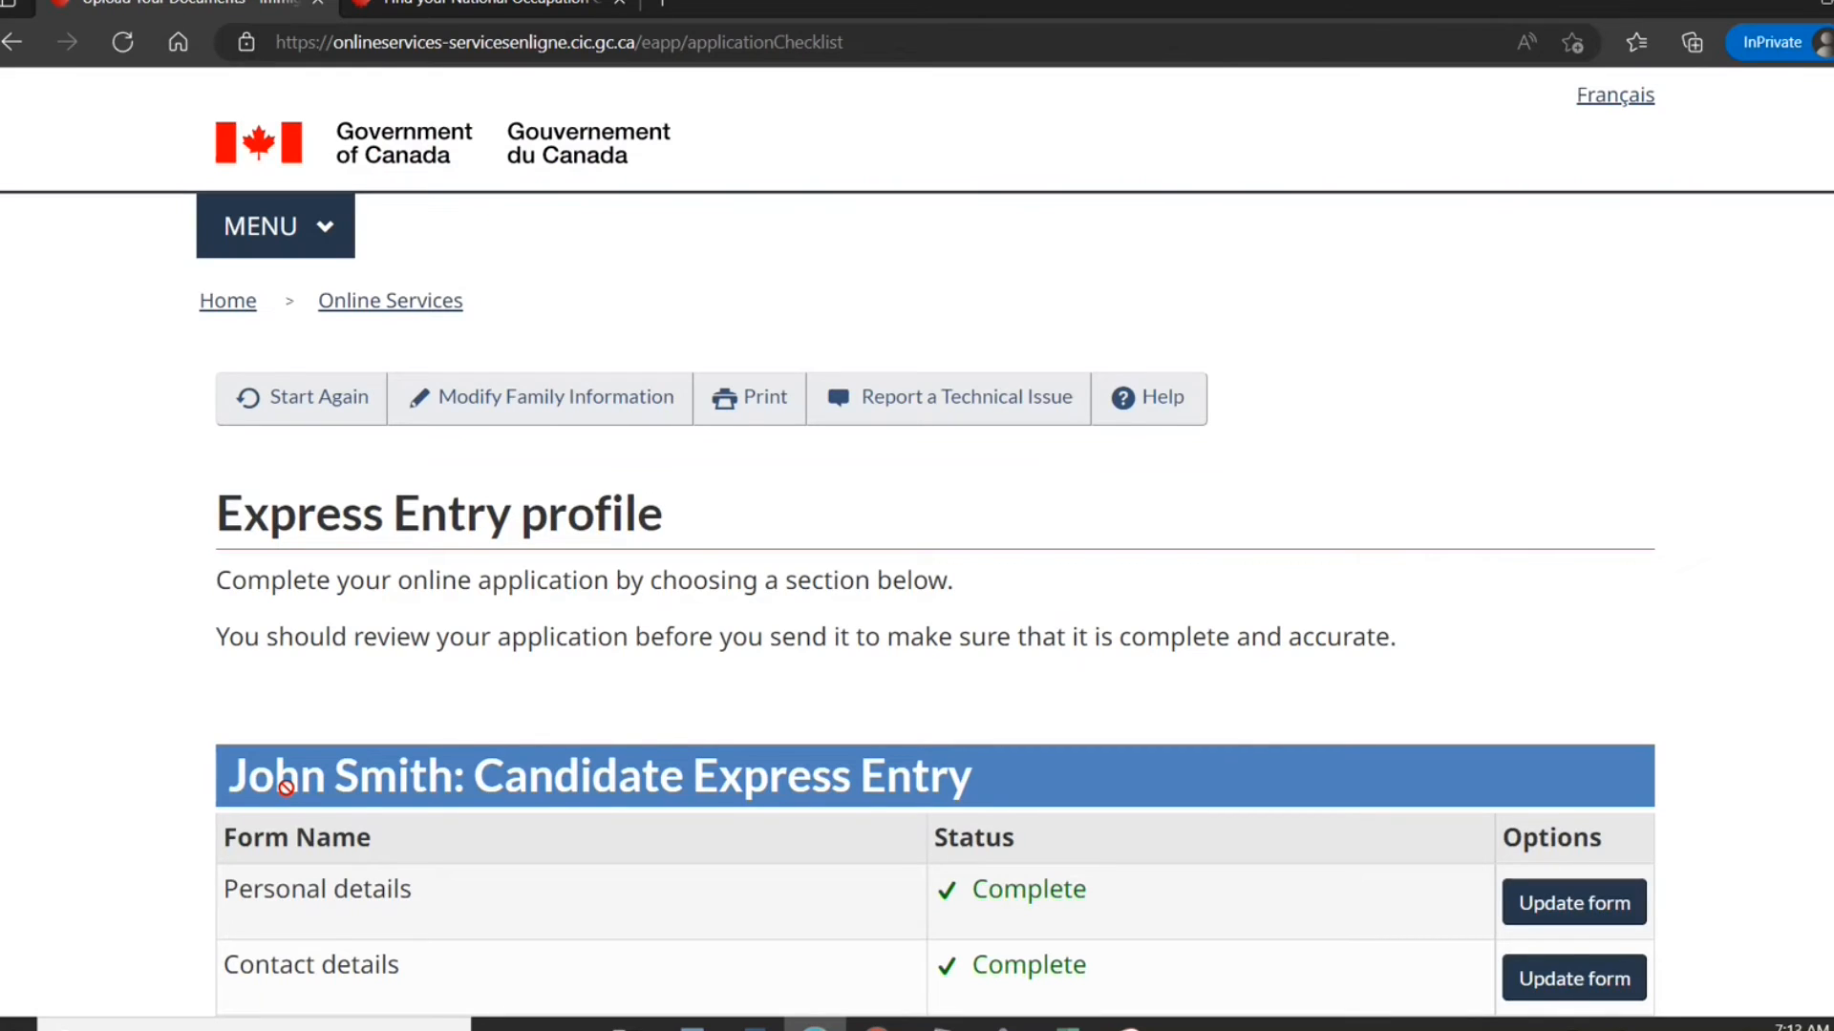
{"action": "scroll", "coordinate": [286, 787], "scroll_direction": "down", "scroll_amount": 5}
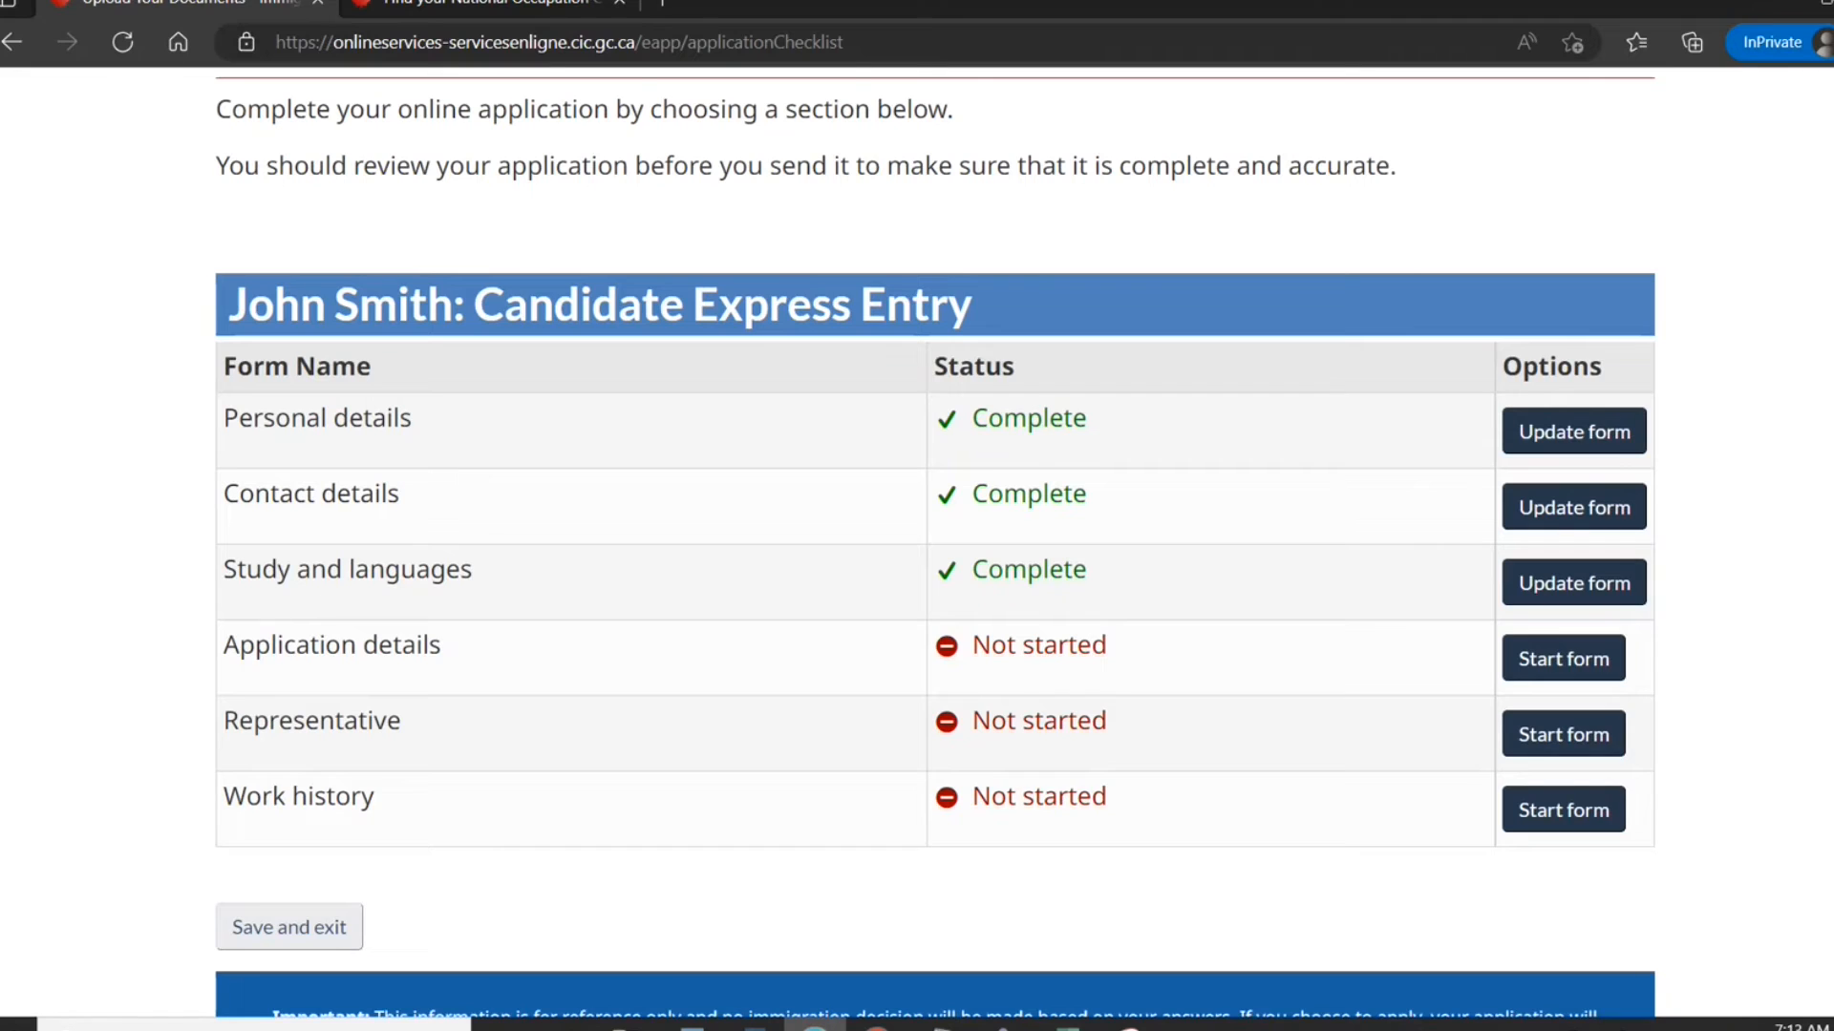
Step: Start Application details, select all provinces and territories, and consent for British Columbia and Ontario
{"action": "left_click", "coordinate": [1538, 661]}
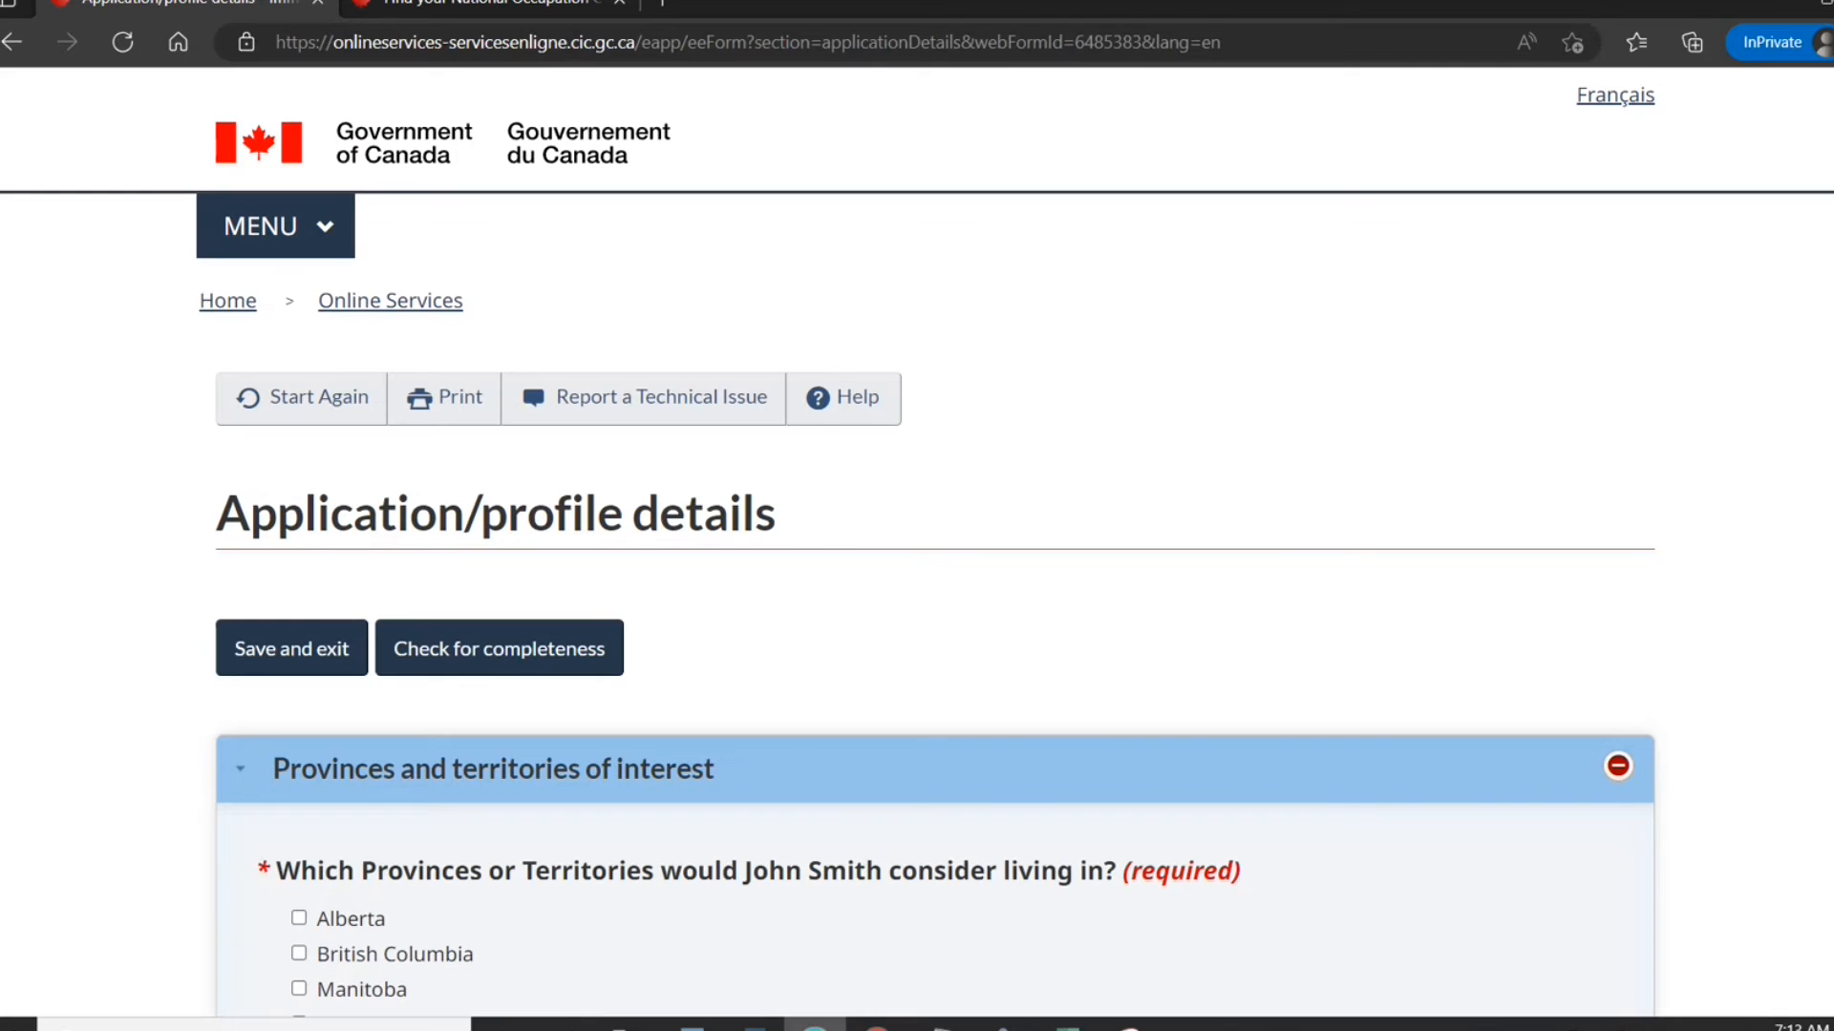
{"action": "scroll", "coordinate": [917, 573], "scroll_direction": "down", "scroll_amount": 2}
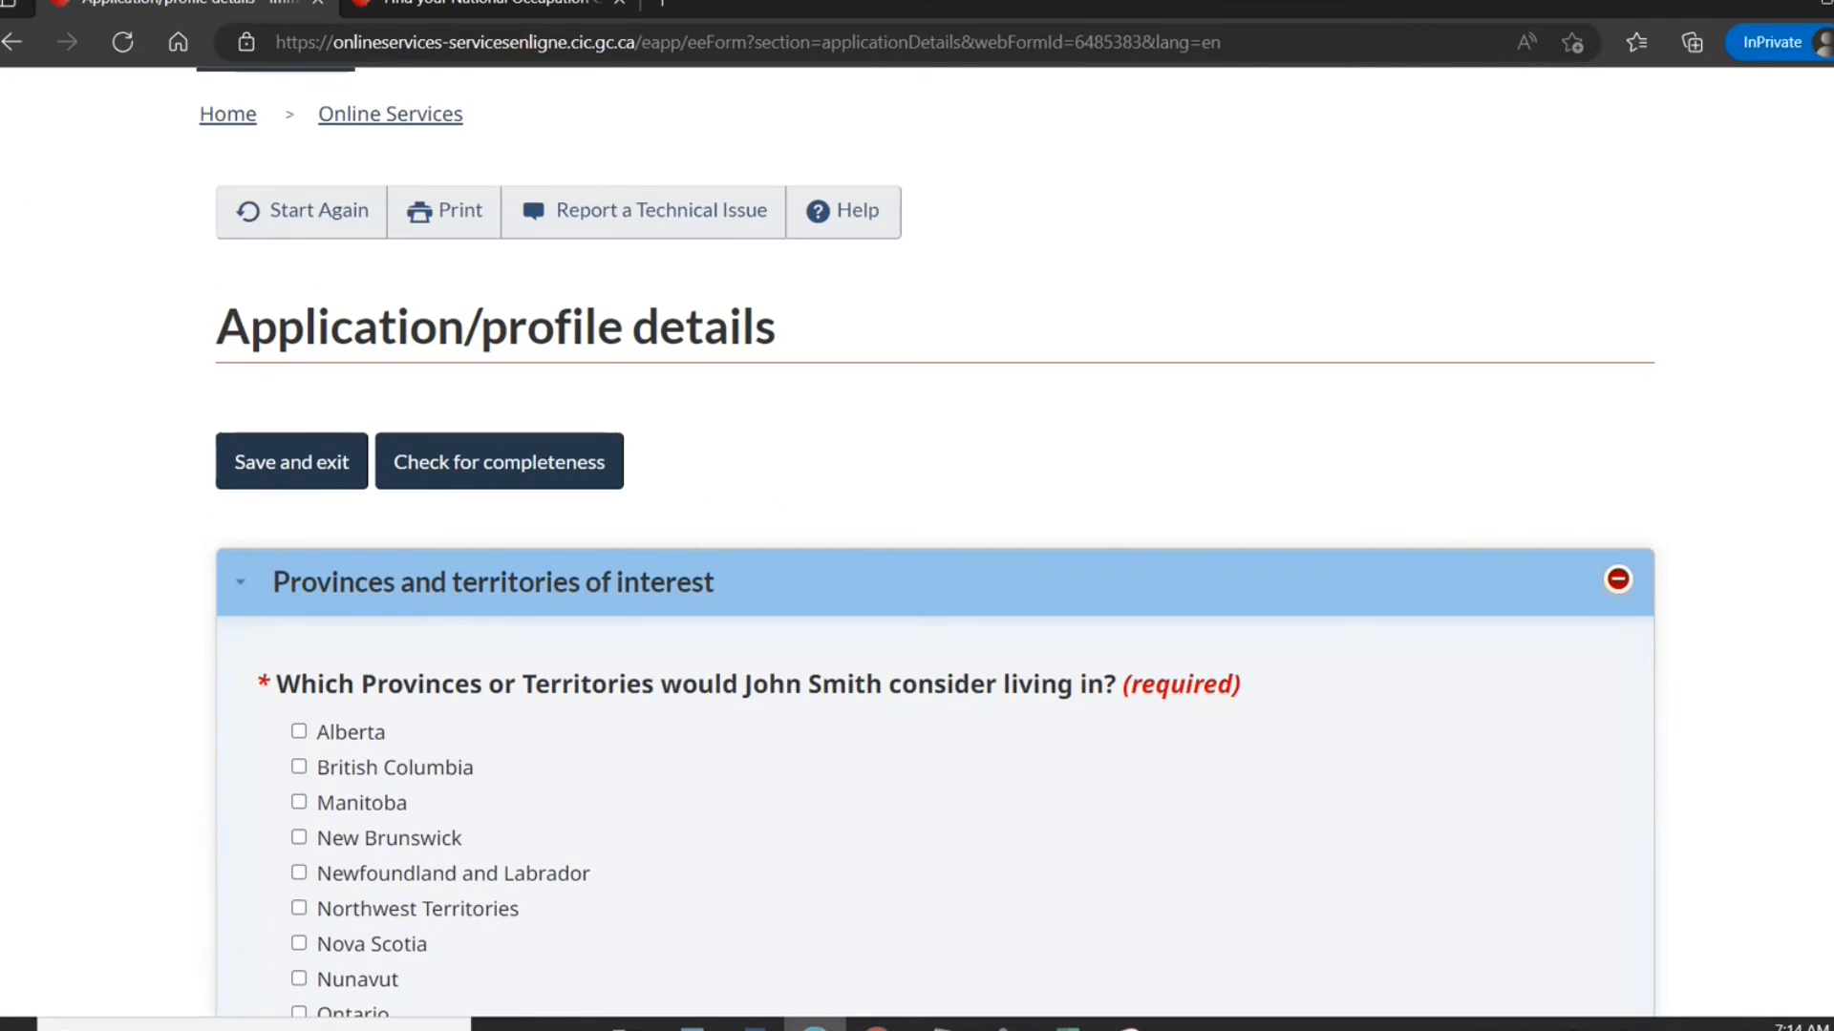
{"action": "scroll", "coordinate": [342, 823], "scroll_direction": "down", "scroll_amount": 3}
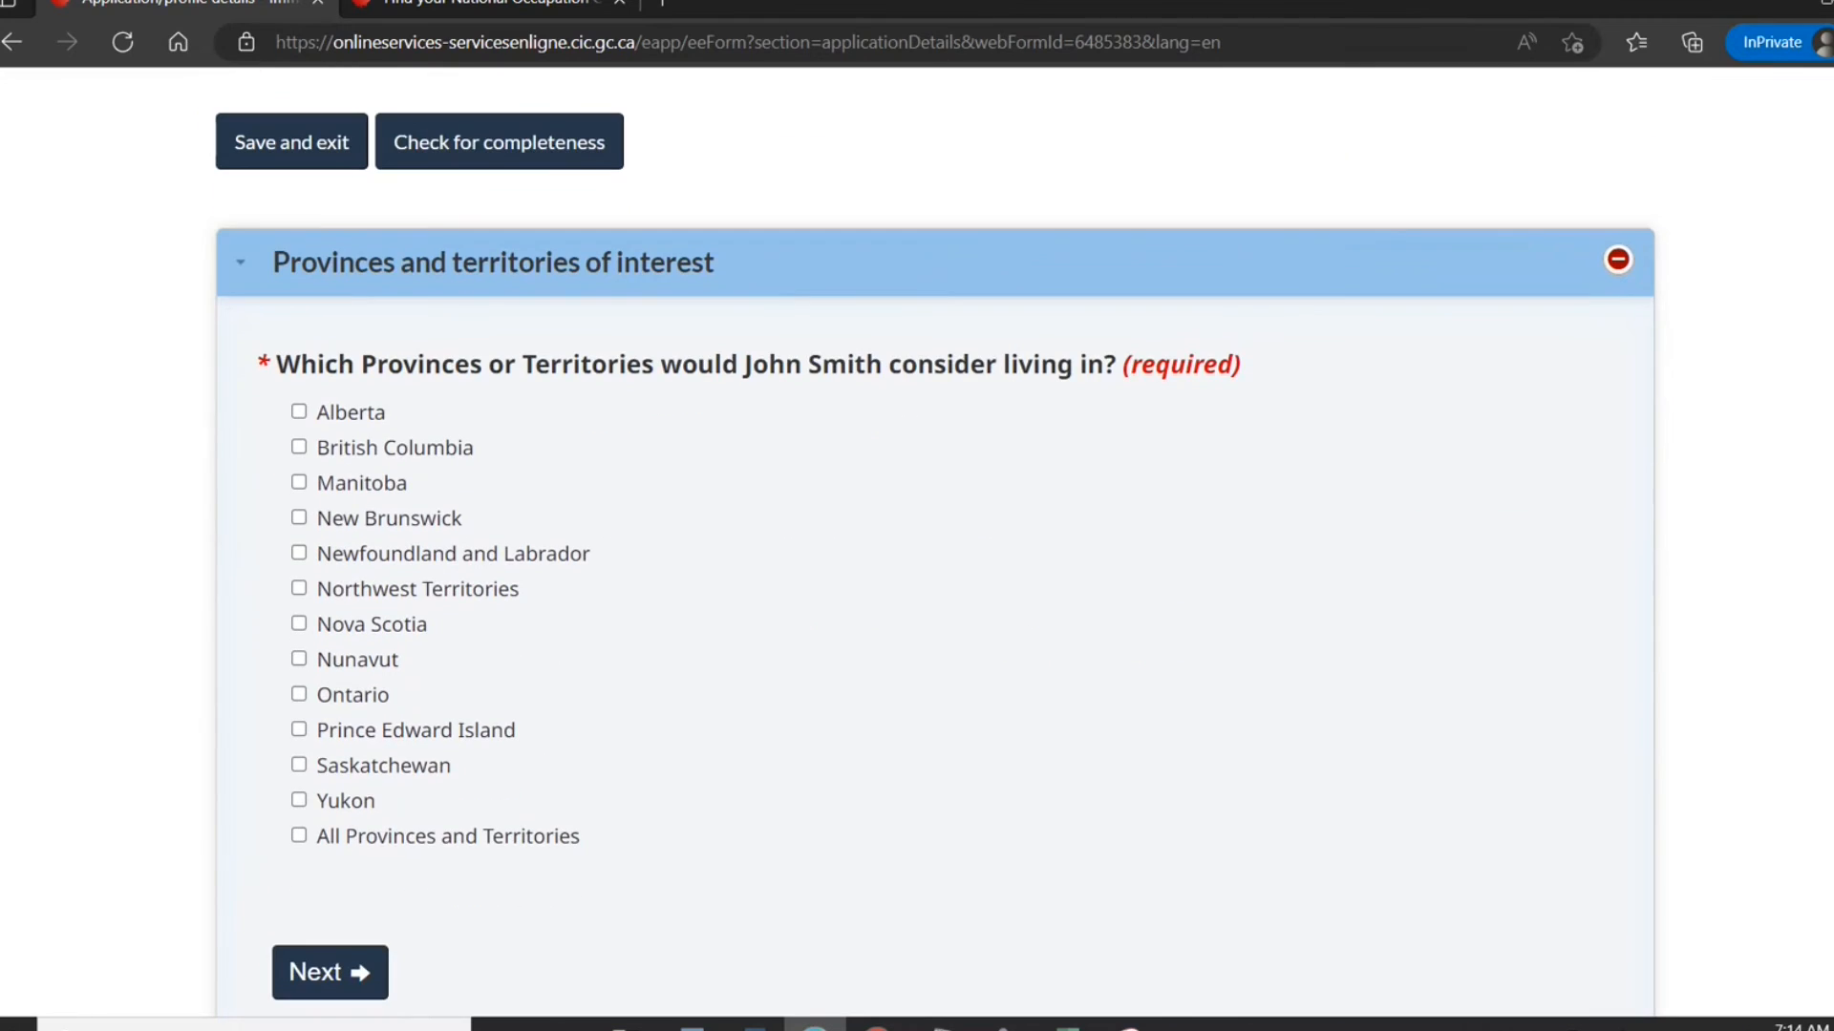
{"action": "left_click", "coordinate": [299, 836]}
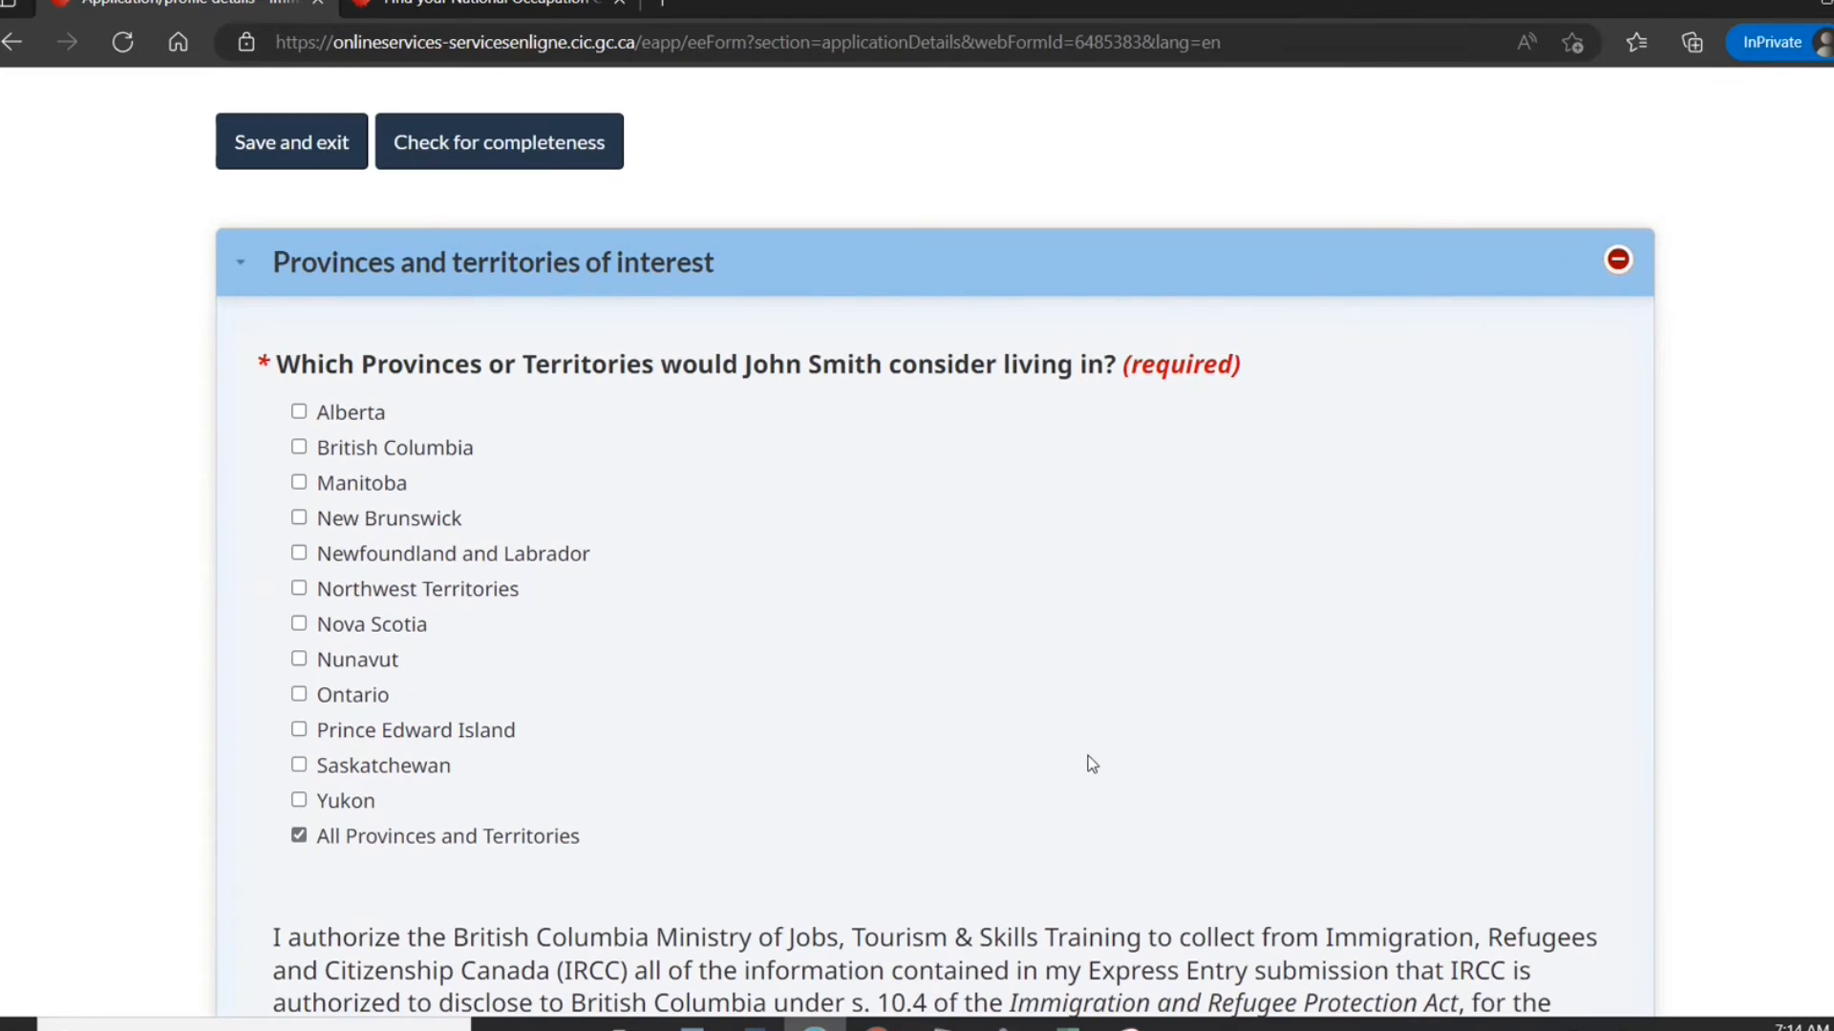
{"action": "scroll", "coordinate": [917, 544], "scroll_direction": "down", "scroll_amount": 7}
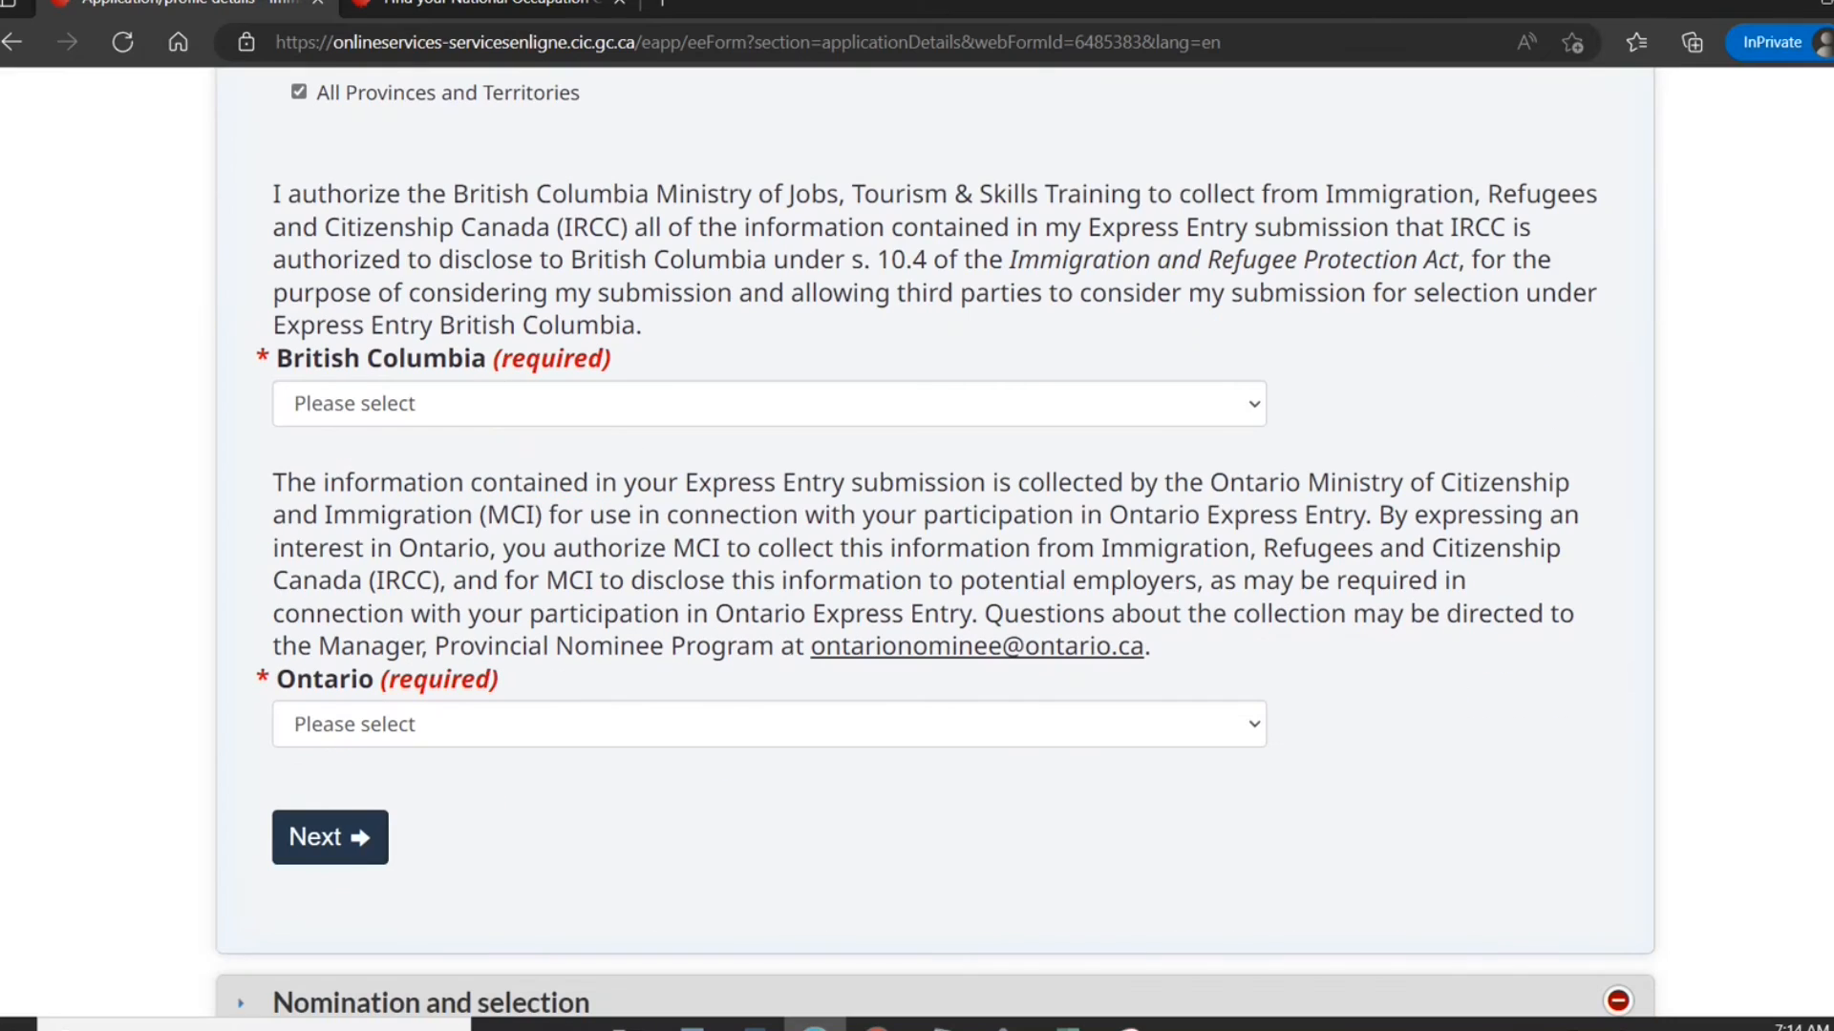
{"action": "left_click", "coordinate": [898, 405]}
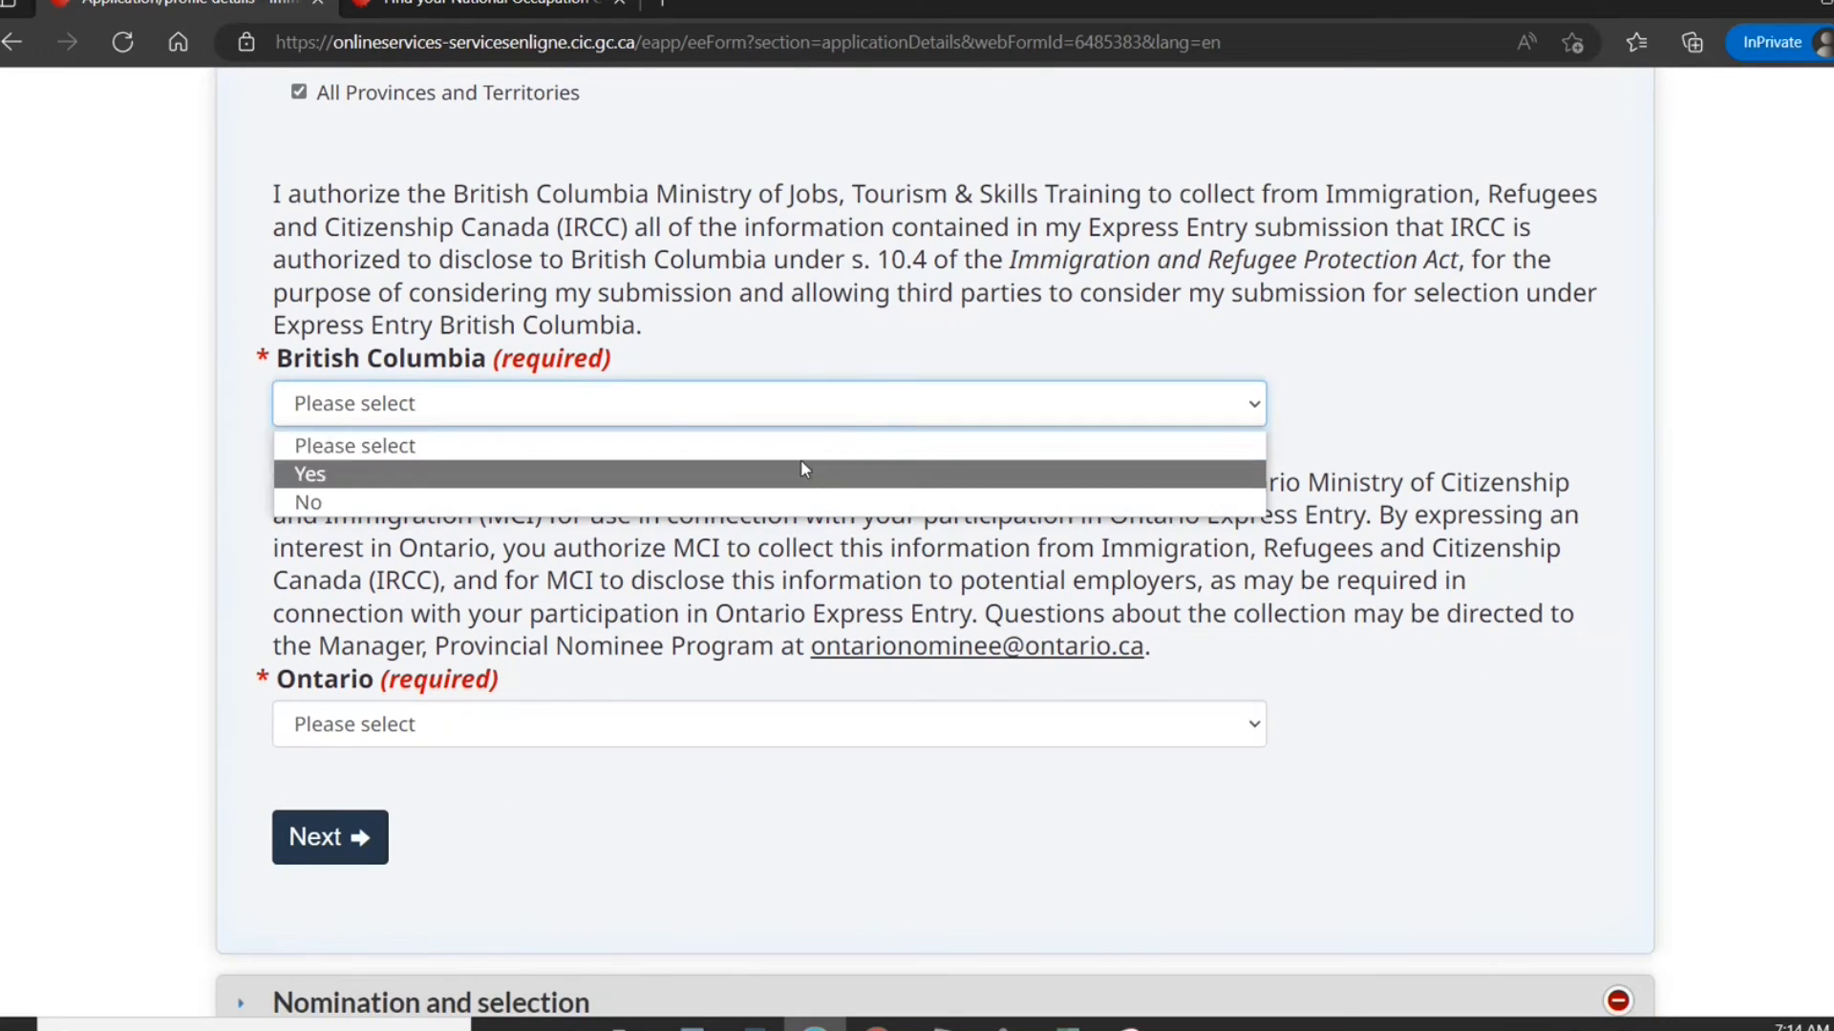
{"action": "left_click", "coordinate": [800, 470]}
{"action": "left_click", "coordinate": [647, 714]}
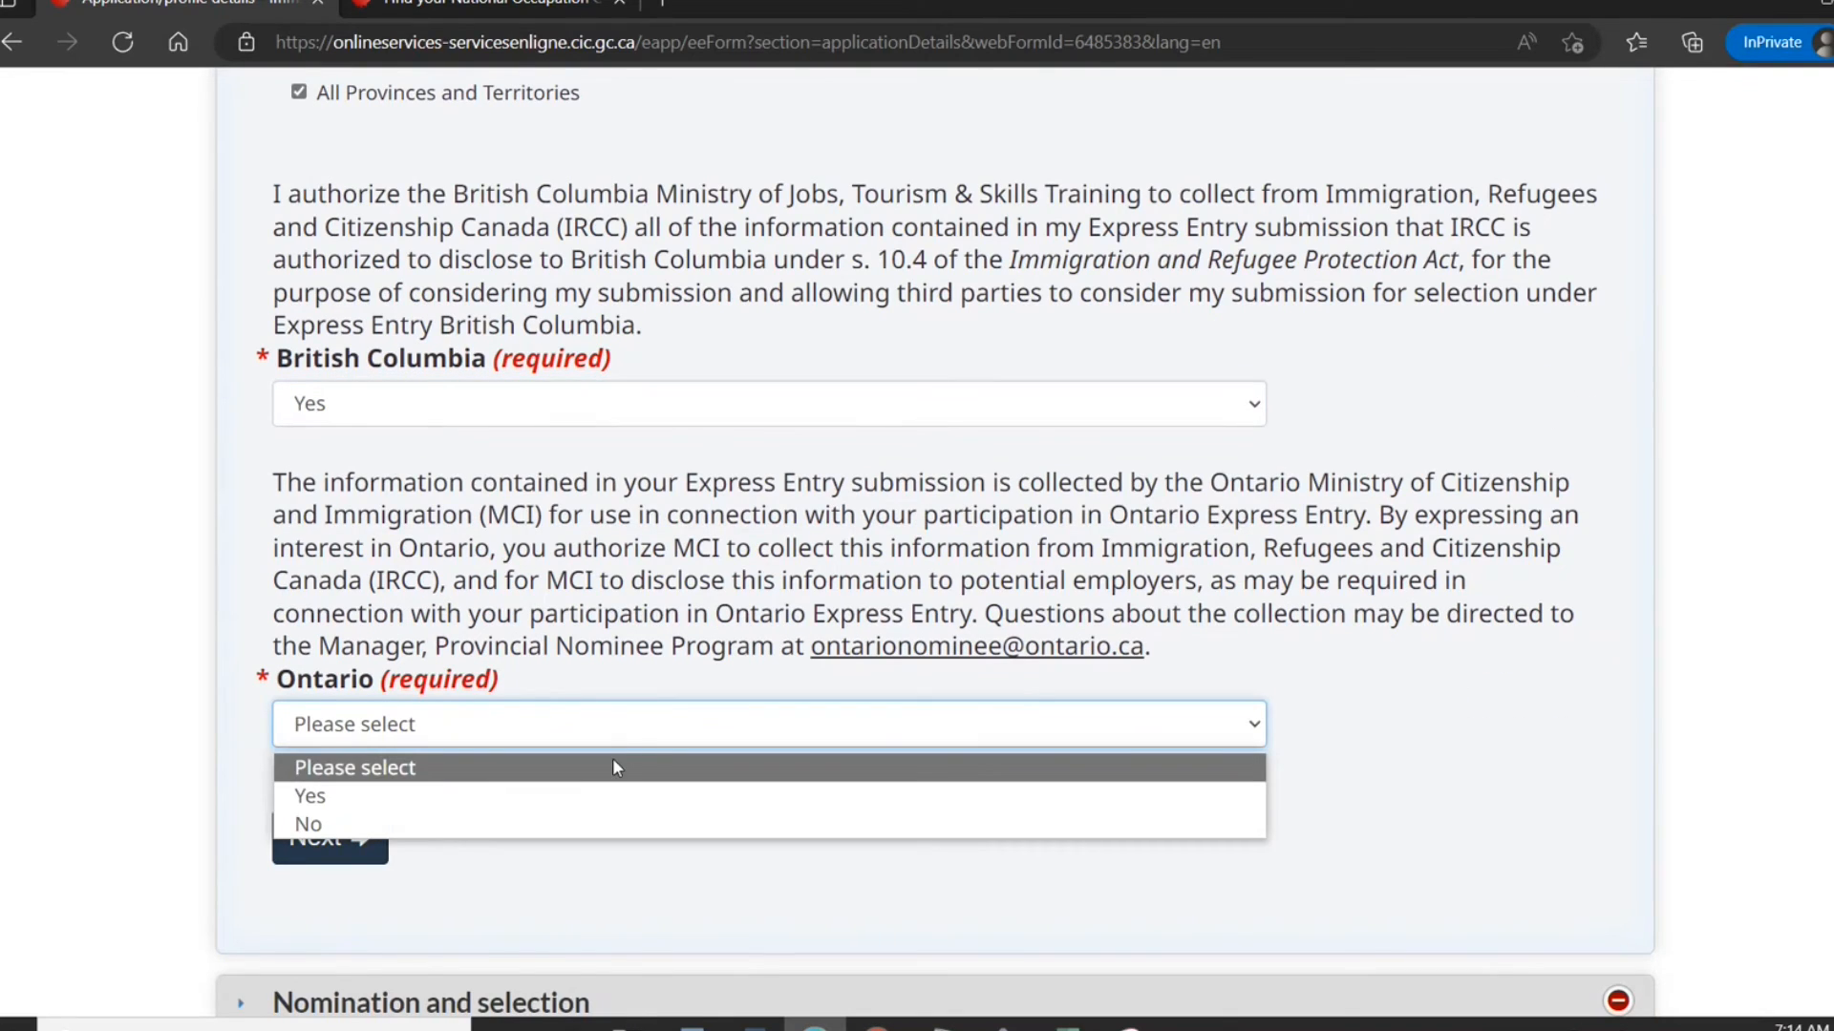
{"action": "left_click", "coordinate": [595, 780]}
{"action": "left_click", "coordinate": [592, 718]}
{"action": "left_click", "coordinate": [541, 797]}
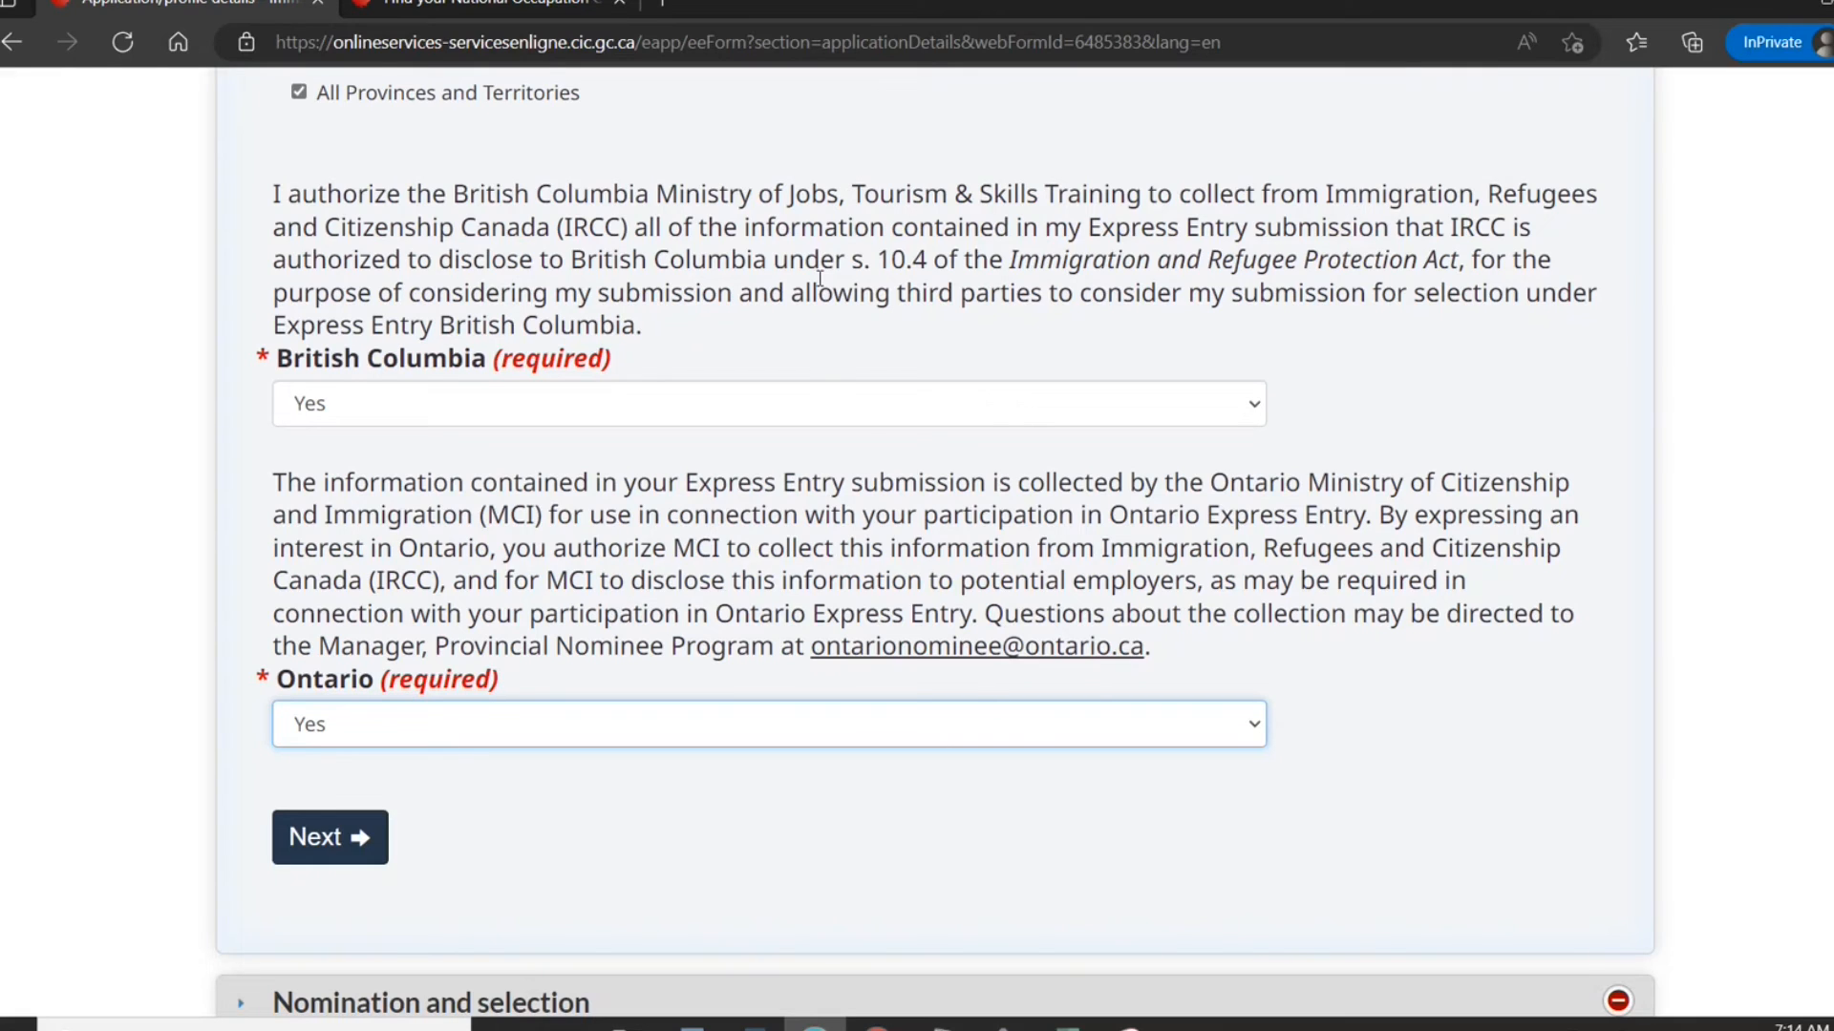
Step: Answer No to having a nomination certificate and save the application details
{"action": "left_click", "coordinate": [320, 838]}
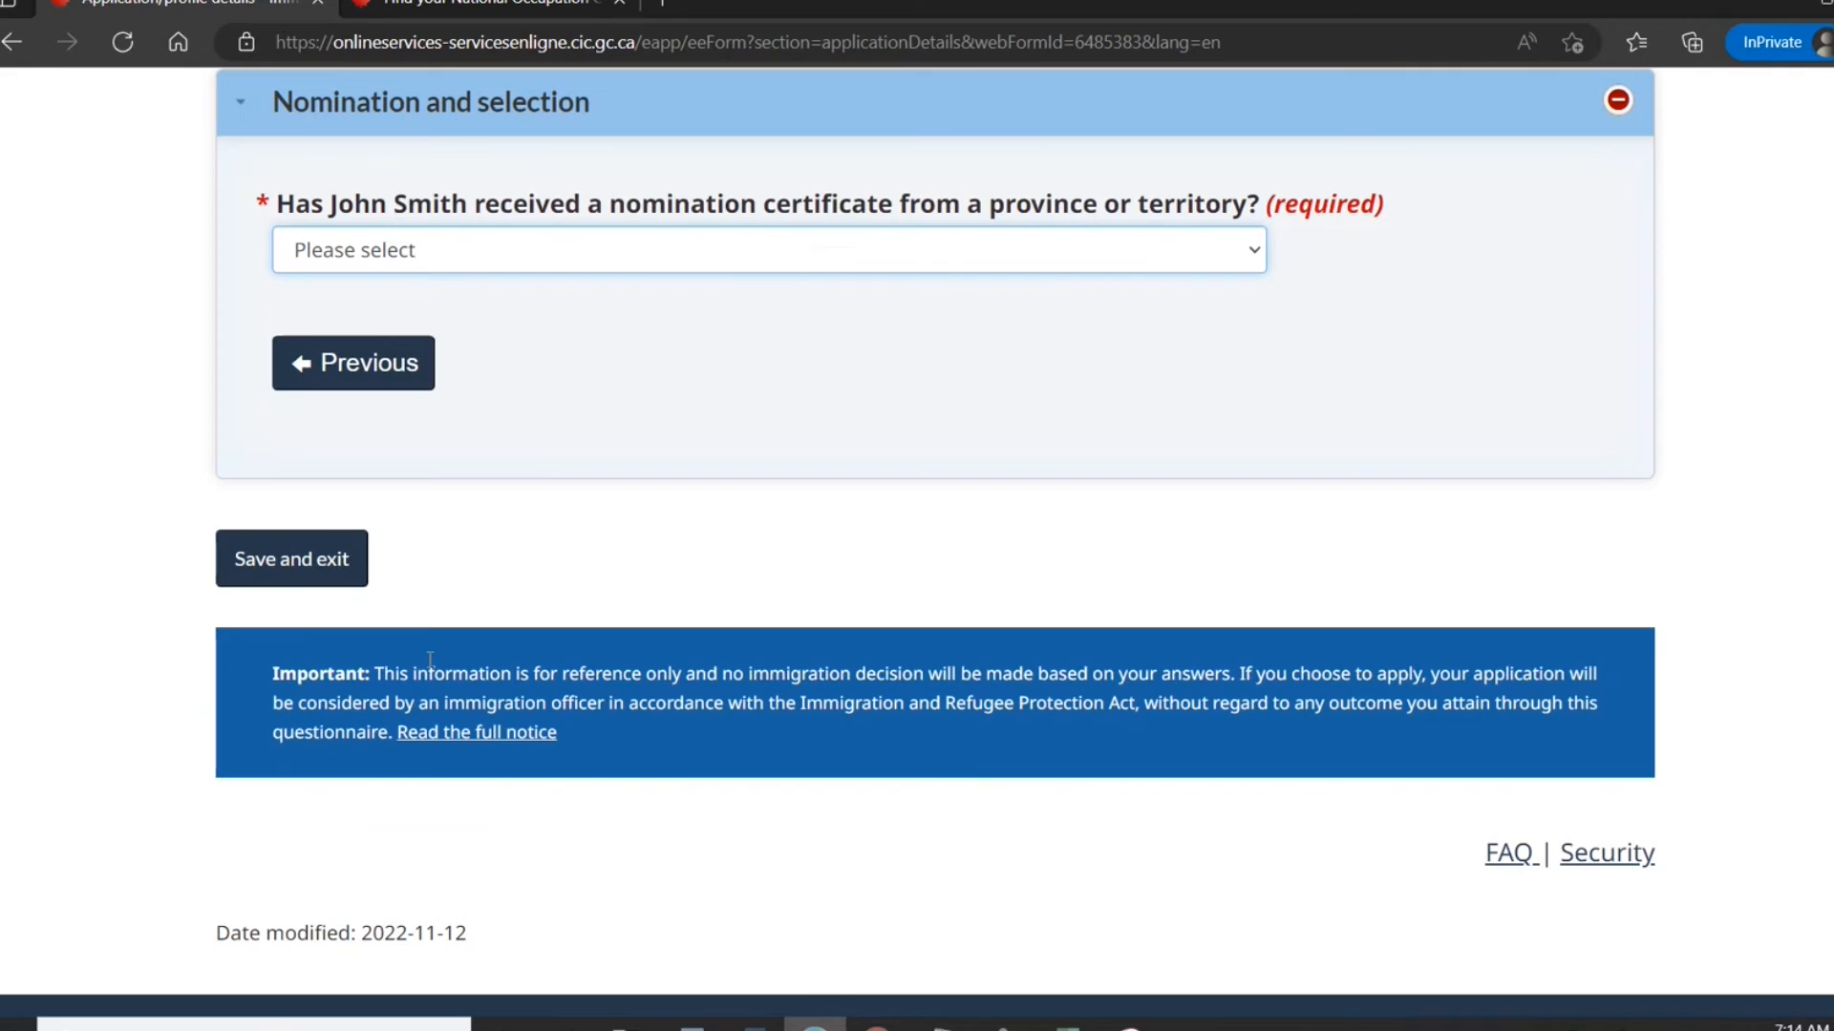
{"action": "left_click", "coordinate": [683, 269]}
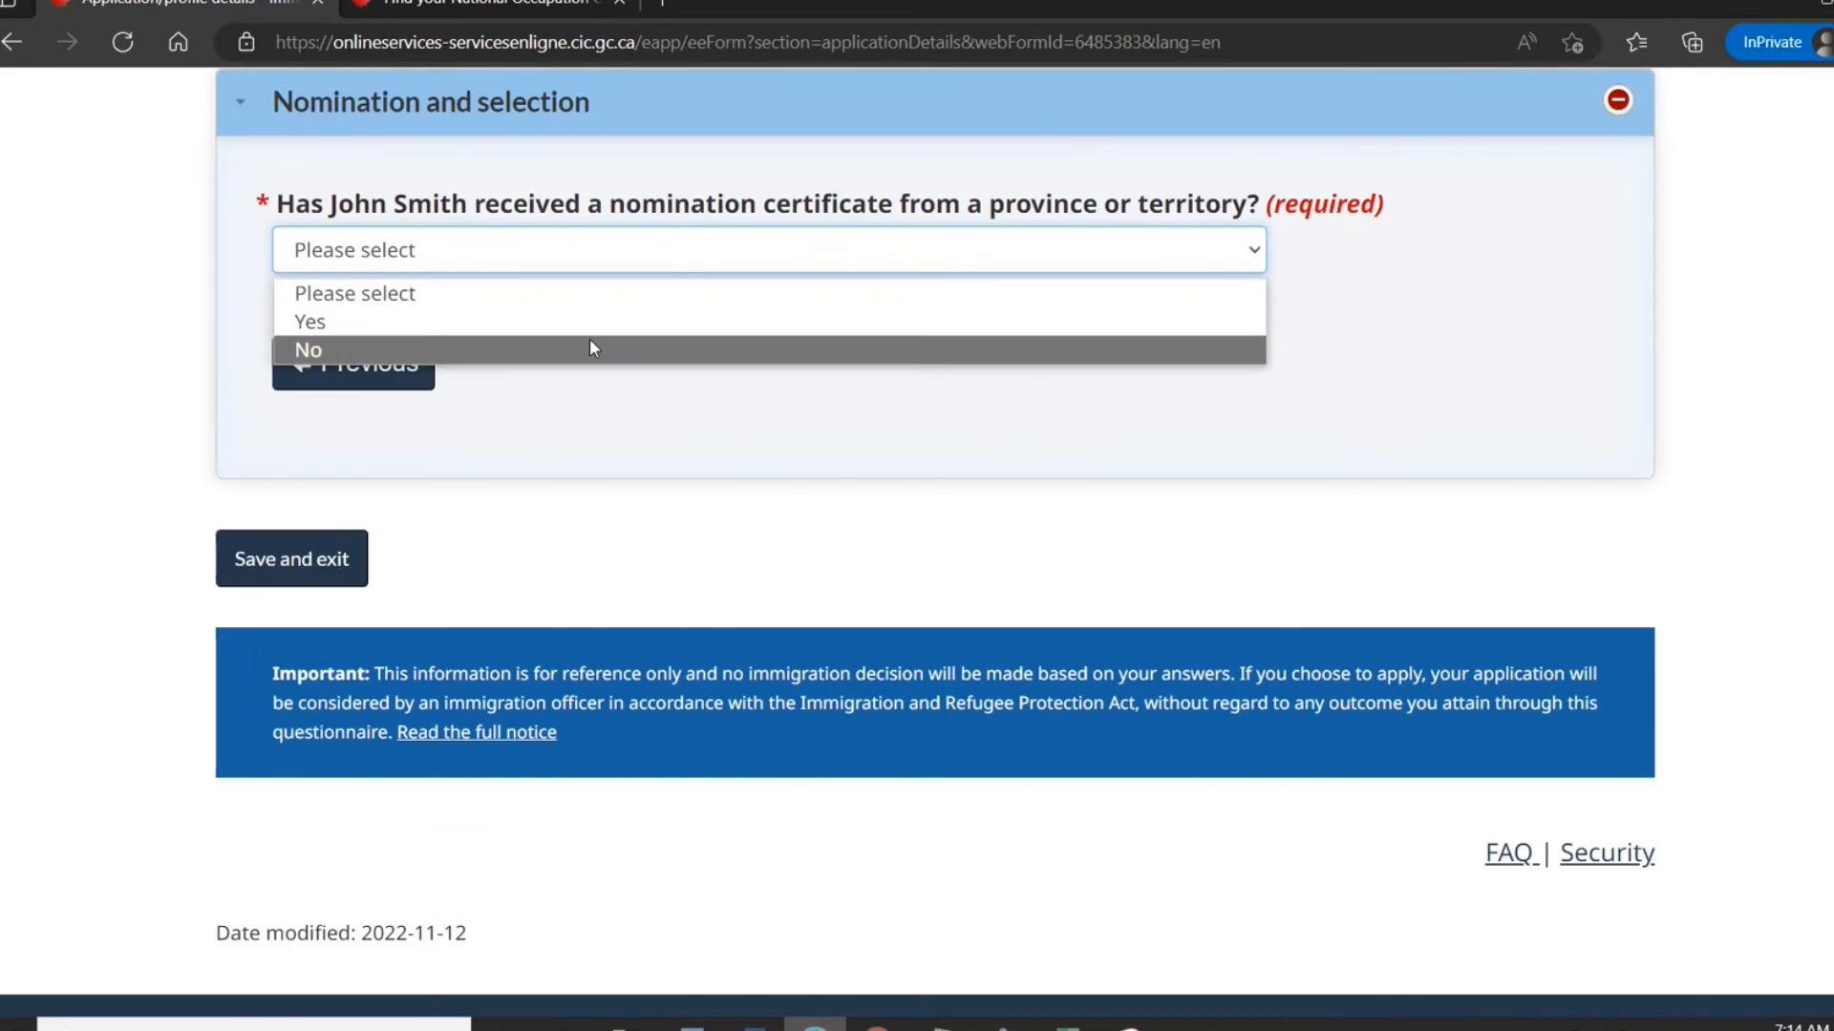
{"action": "left_click", "coordinate": [590, 346]}
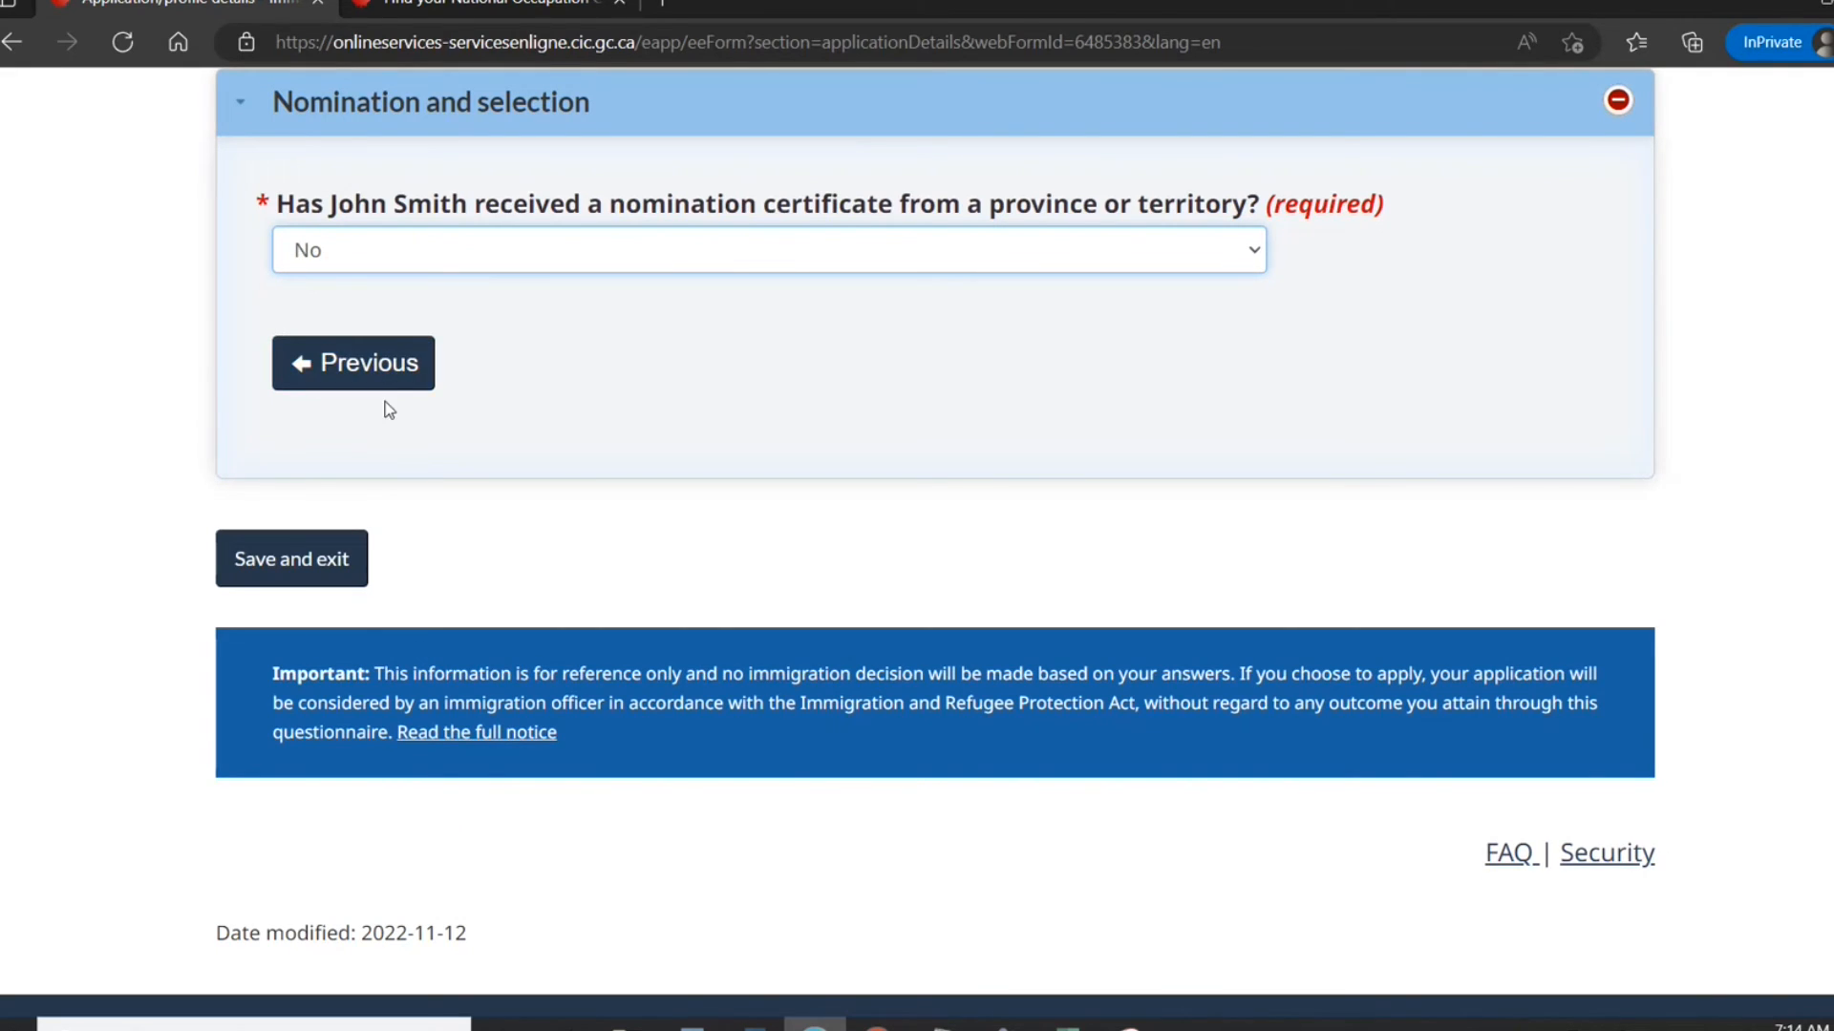
{"action": "left_click", "coordinate": [296, 560]}
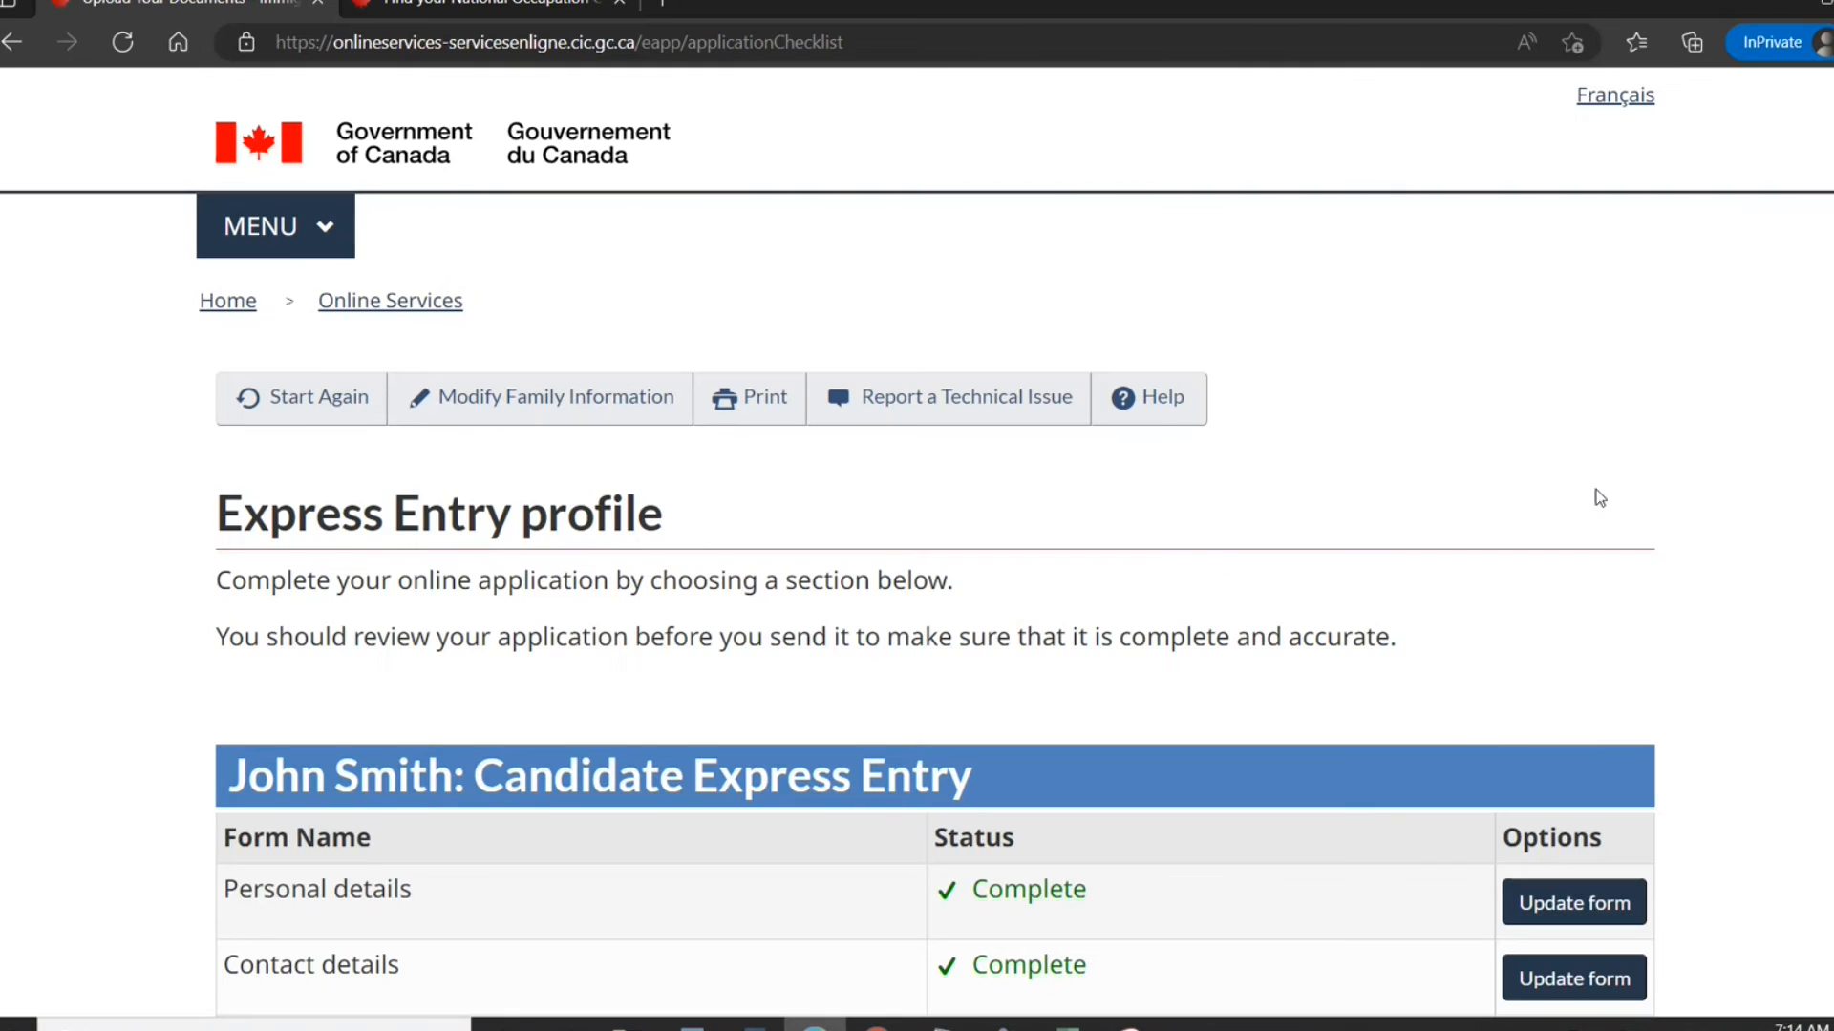
{"action": "scroll", "coordinate": [936, 573], "scroll_direction": "down", "scroll_amount": 5}
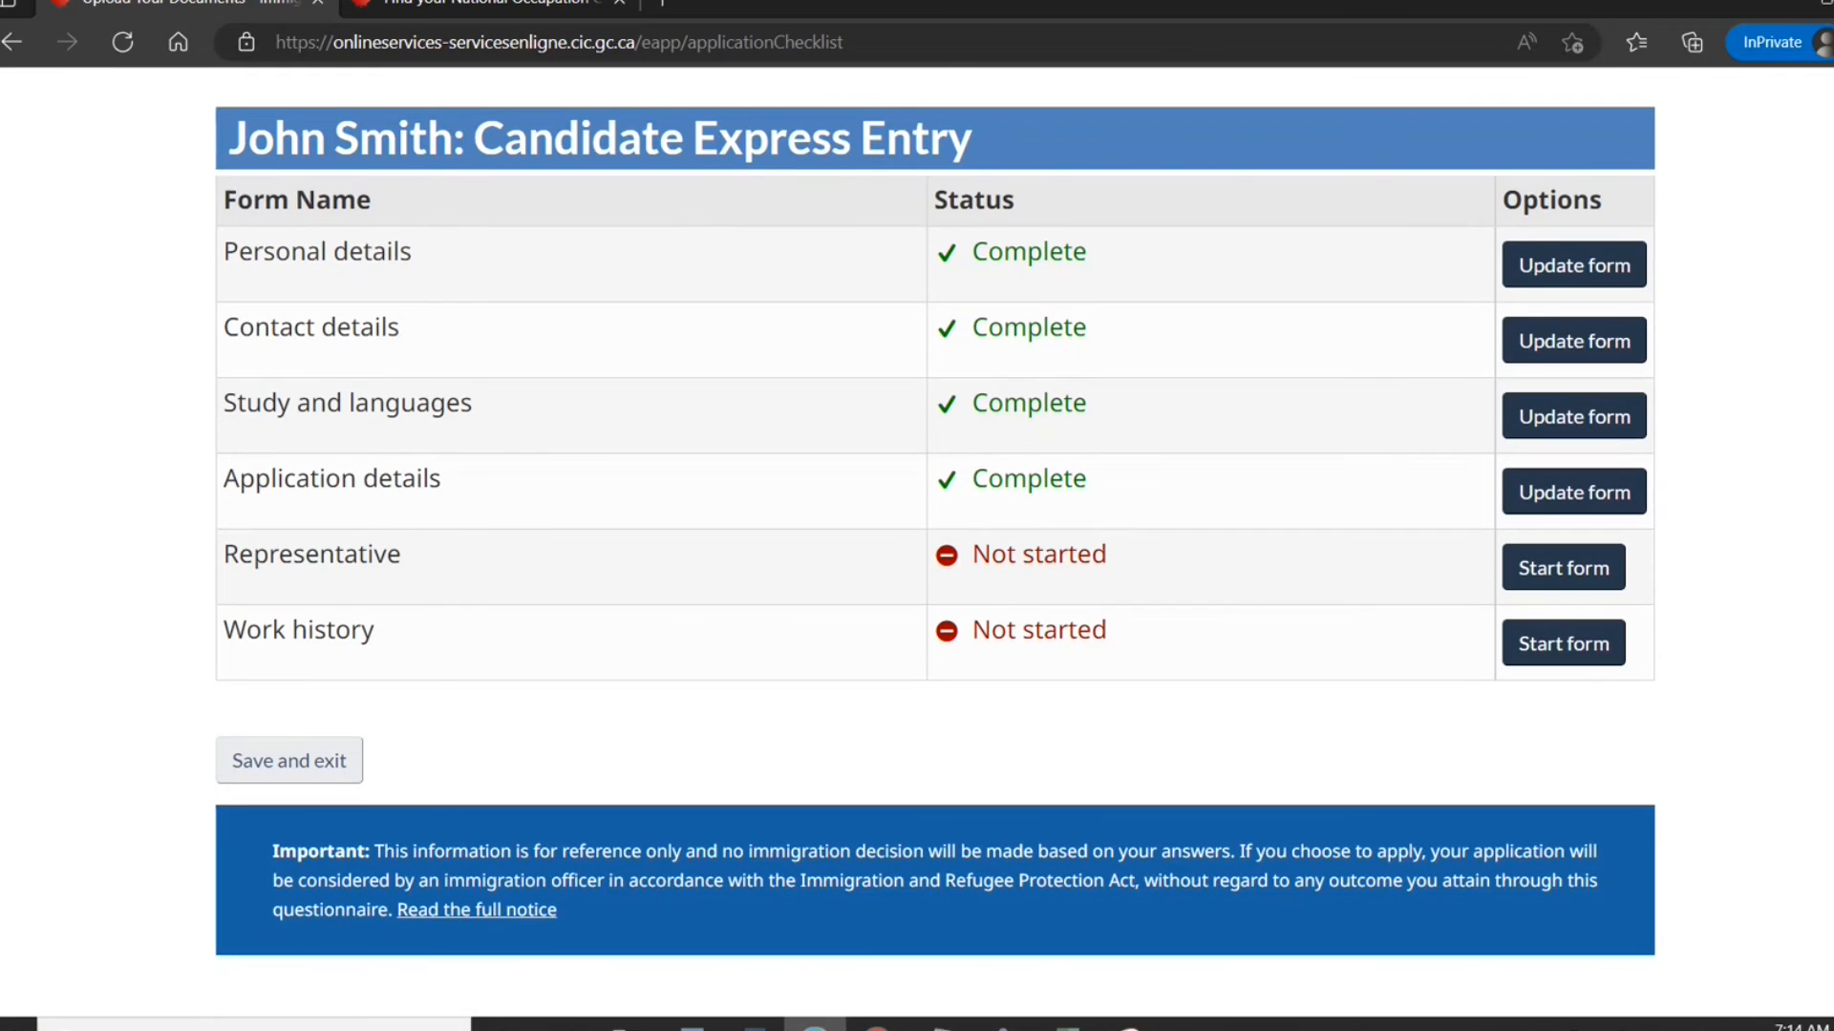
{"action": "left_click", "coordinate": [1582, 571]}
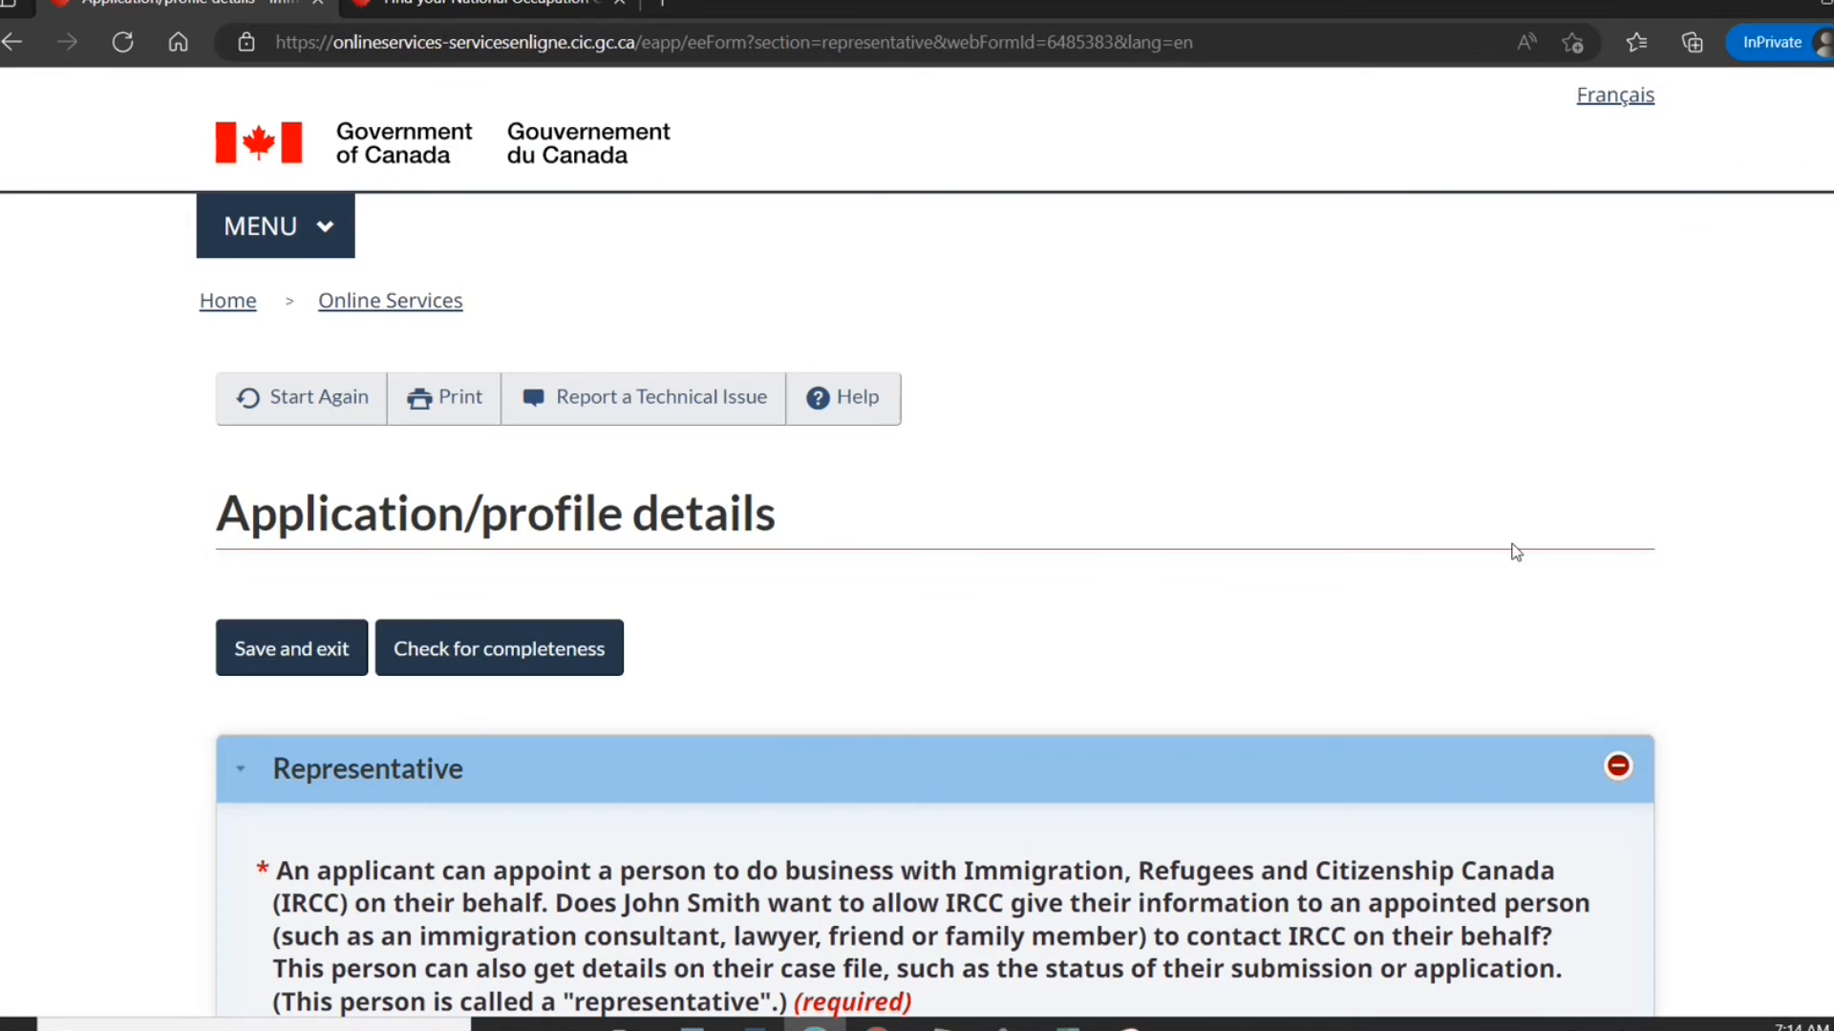
{"action": "scroll", "coordinate": [1098, 458], "scroll_direction": "down", "scroll_amount": 5}
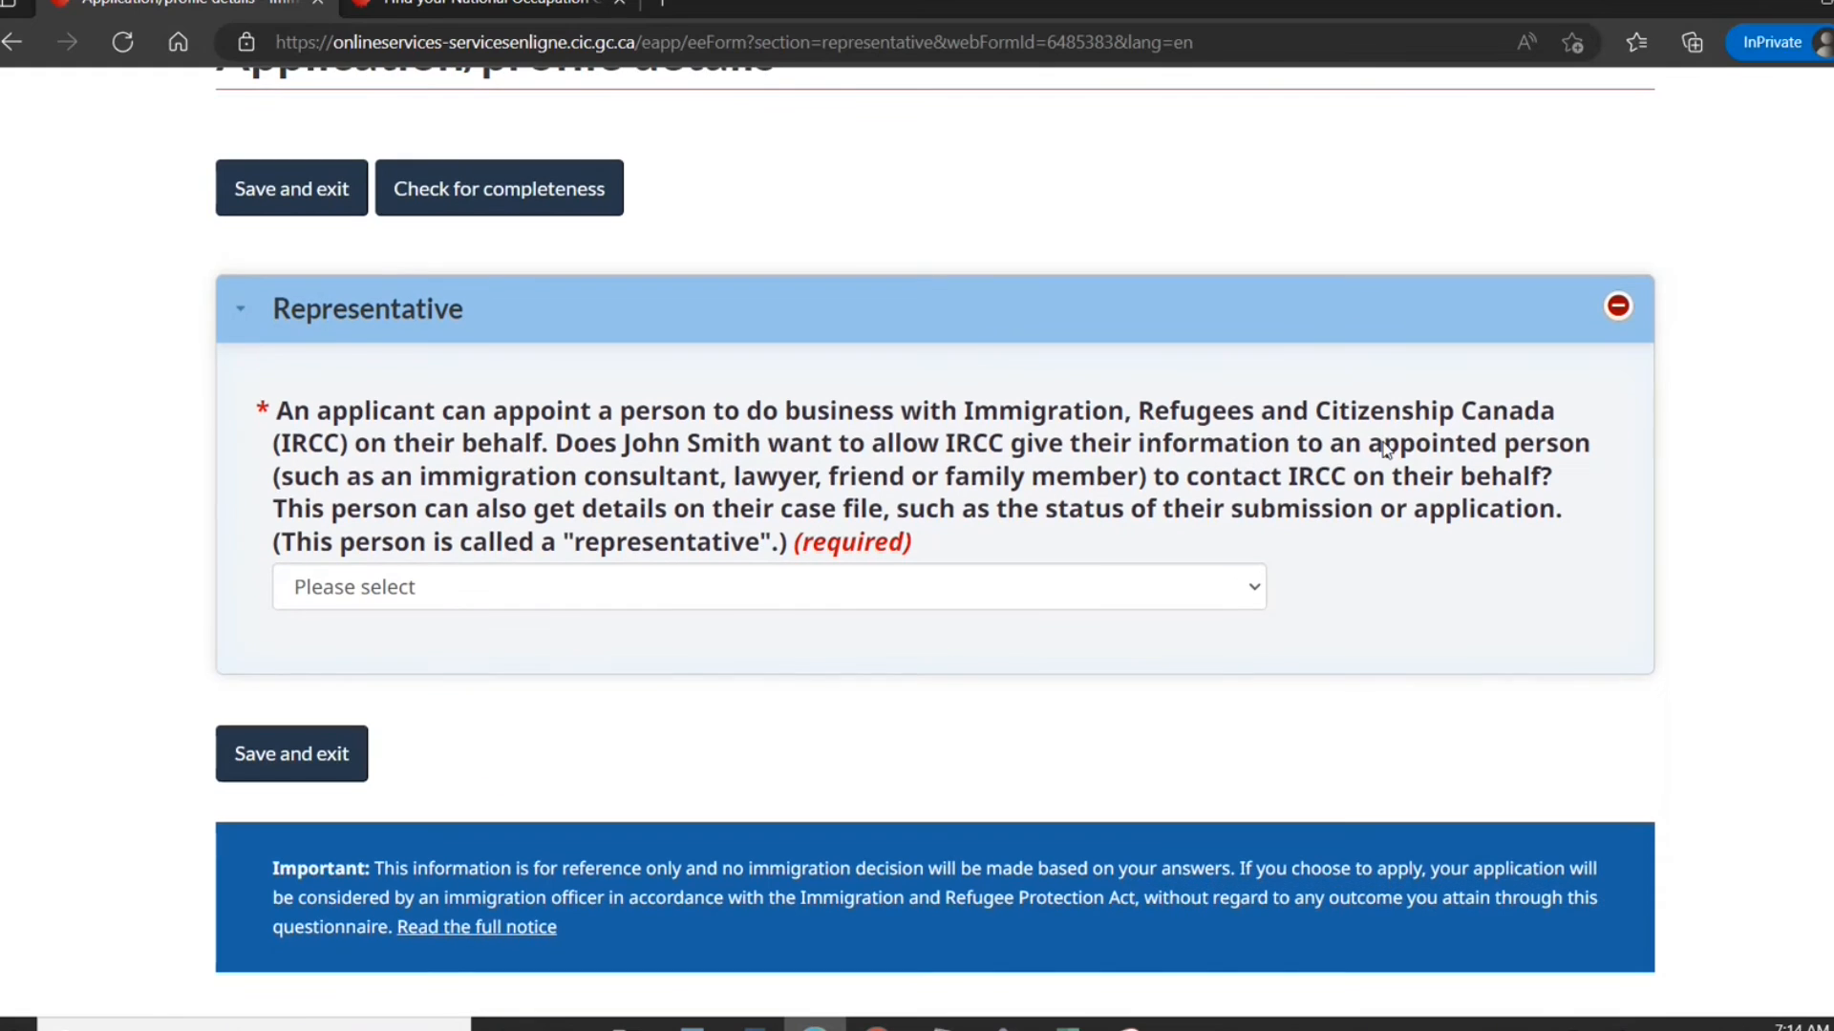
{"action": "left_click", "coordinate": [1155, 587]}
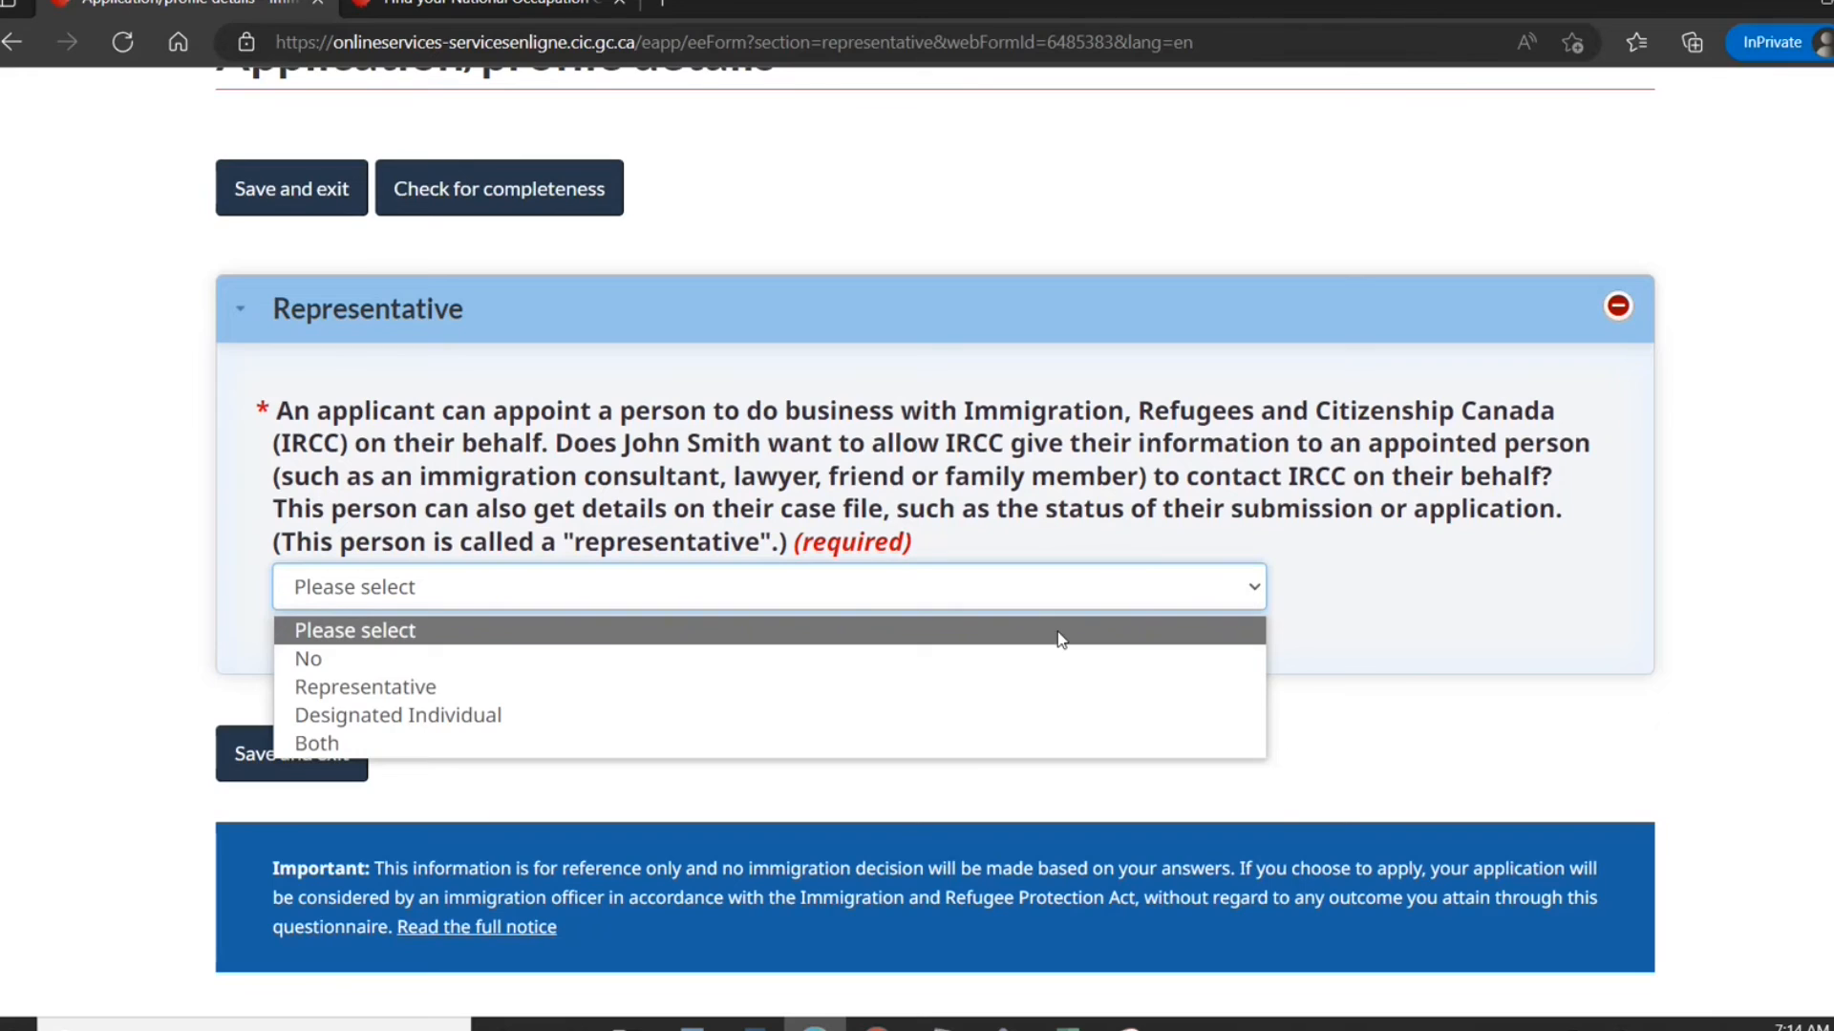
{"action": "left_click", "coordinate": [1041, 657]}
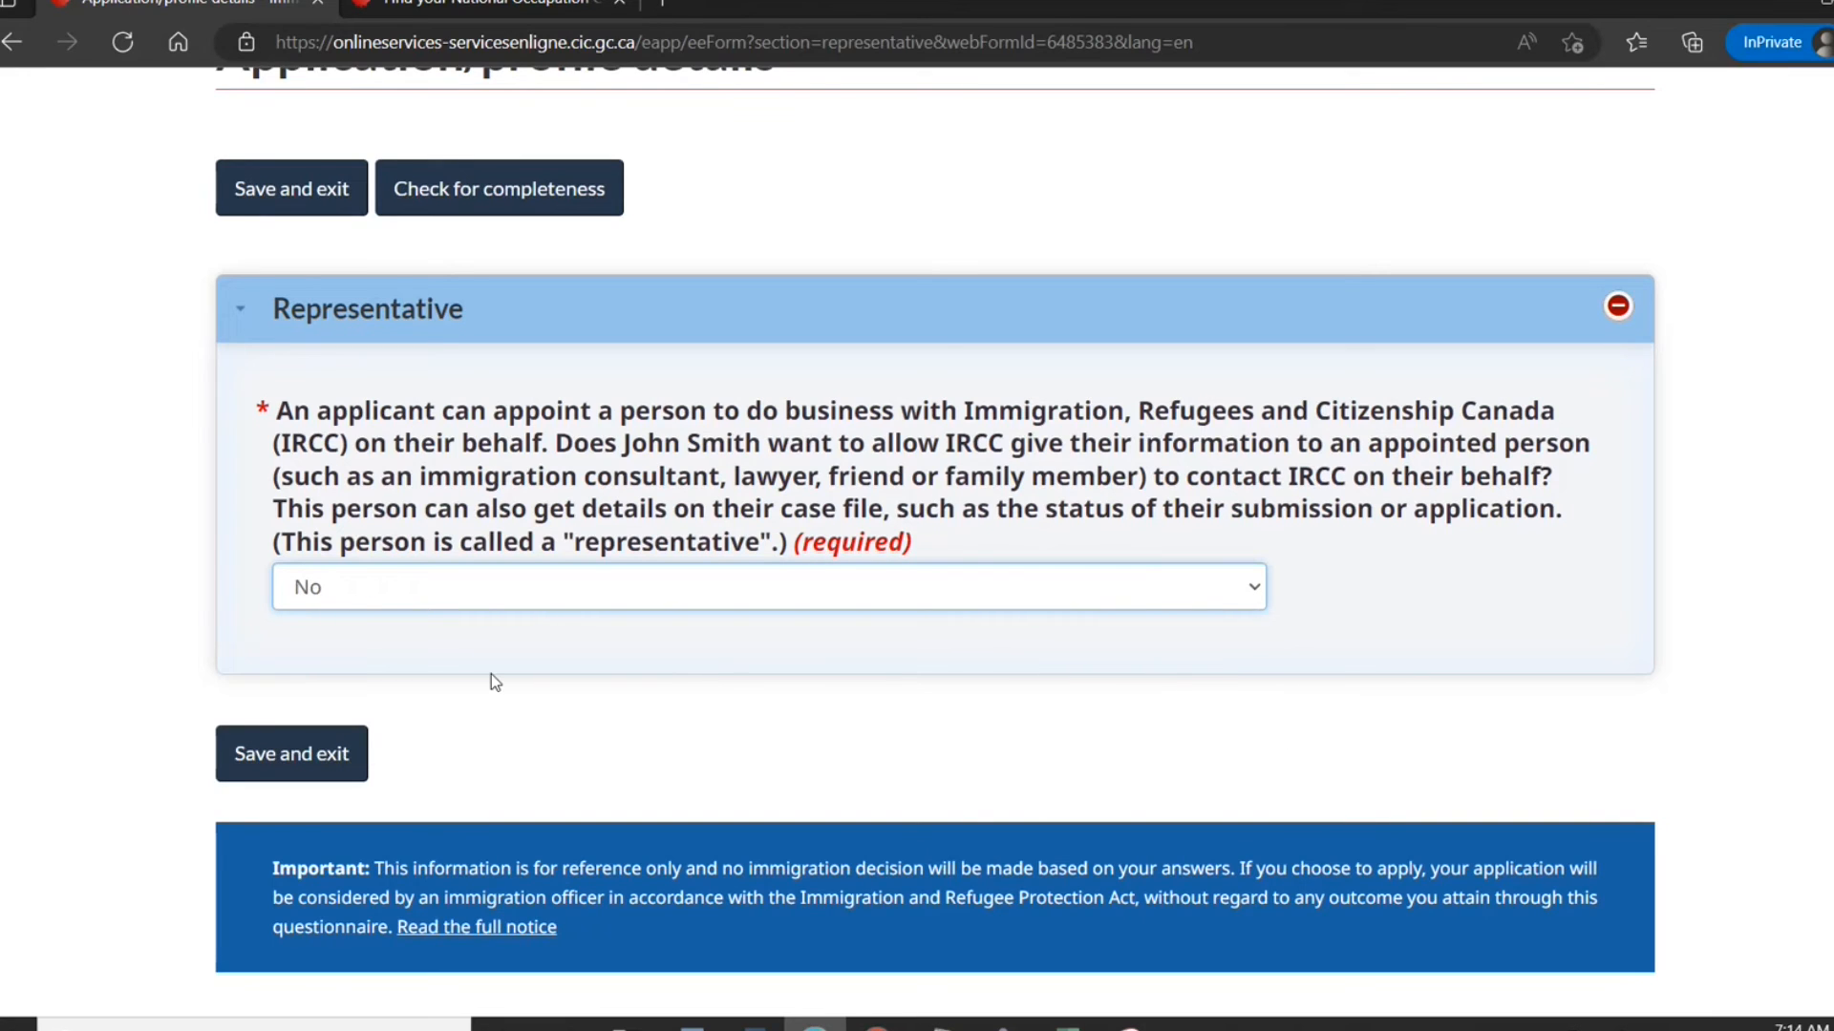
{"action": "left_click", "coordinate": [316, 751]}
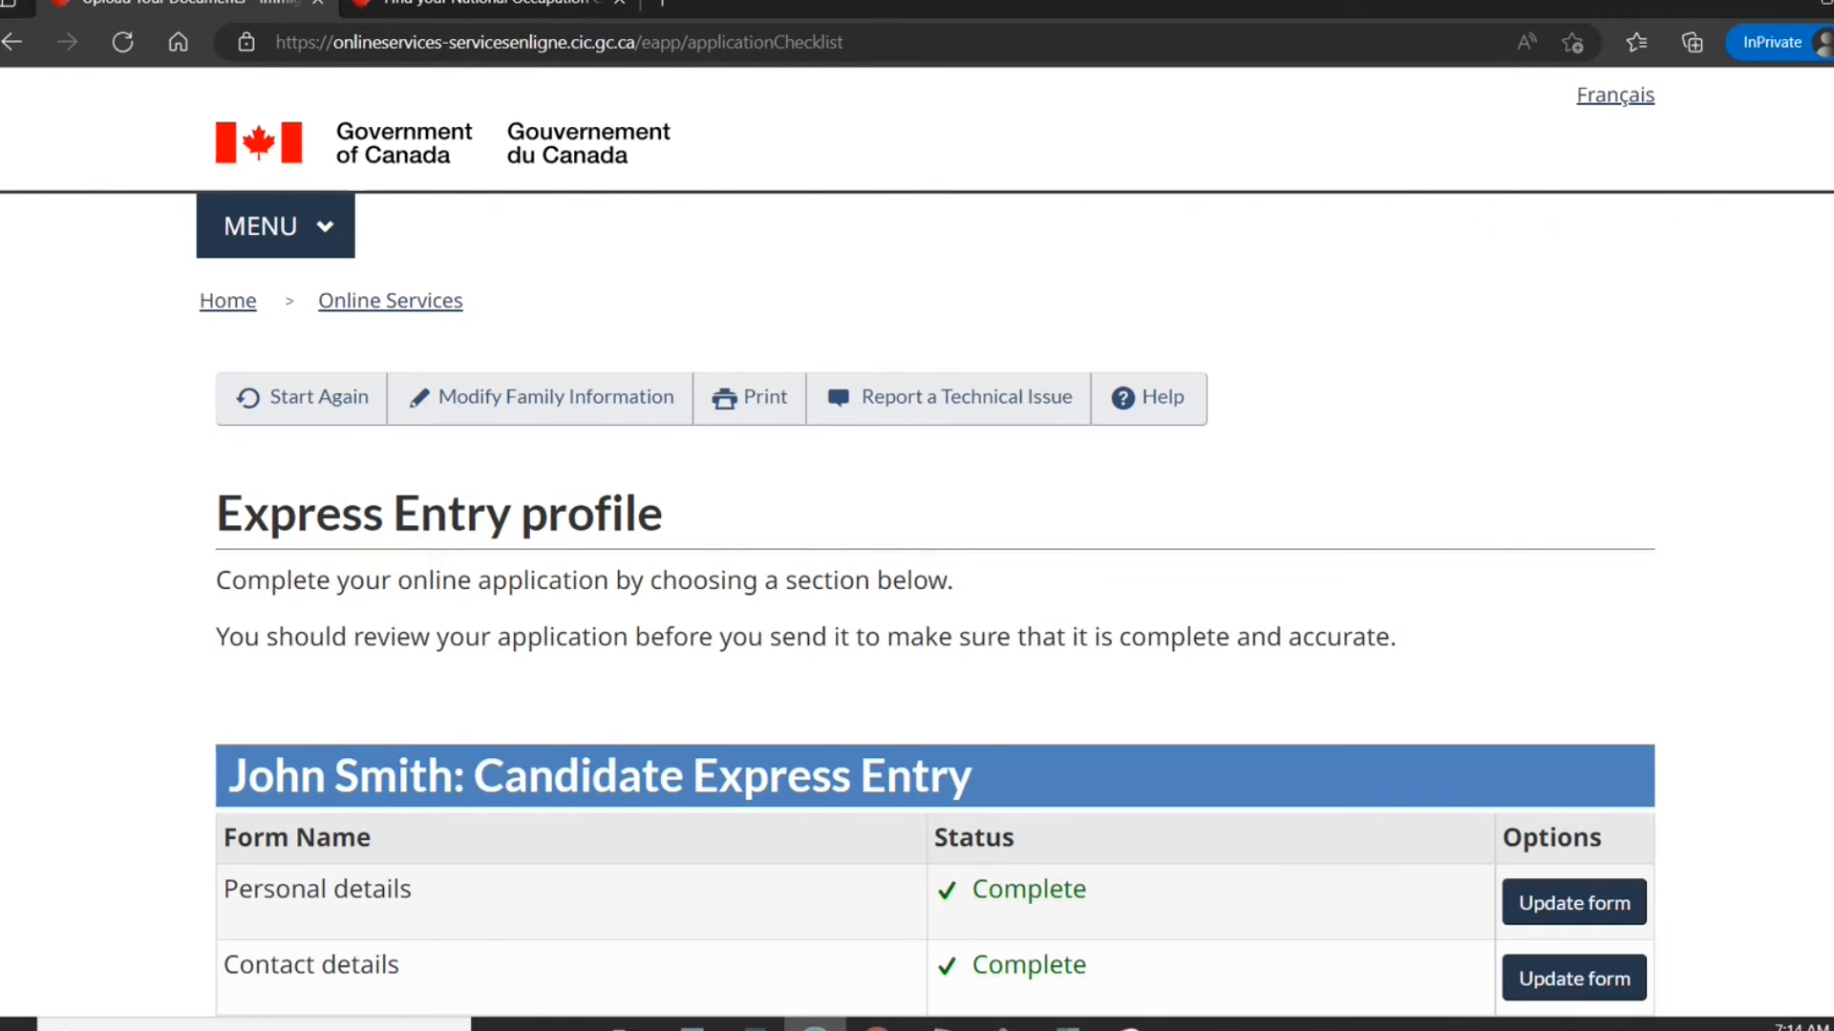
{"action": "scroll", "coordinate": [1567, 655], "scroll_direction": "down", "scroll_amount": 7}
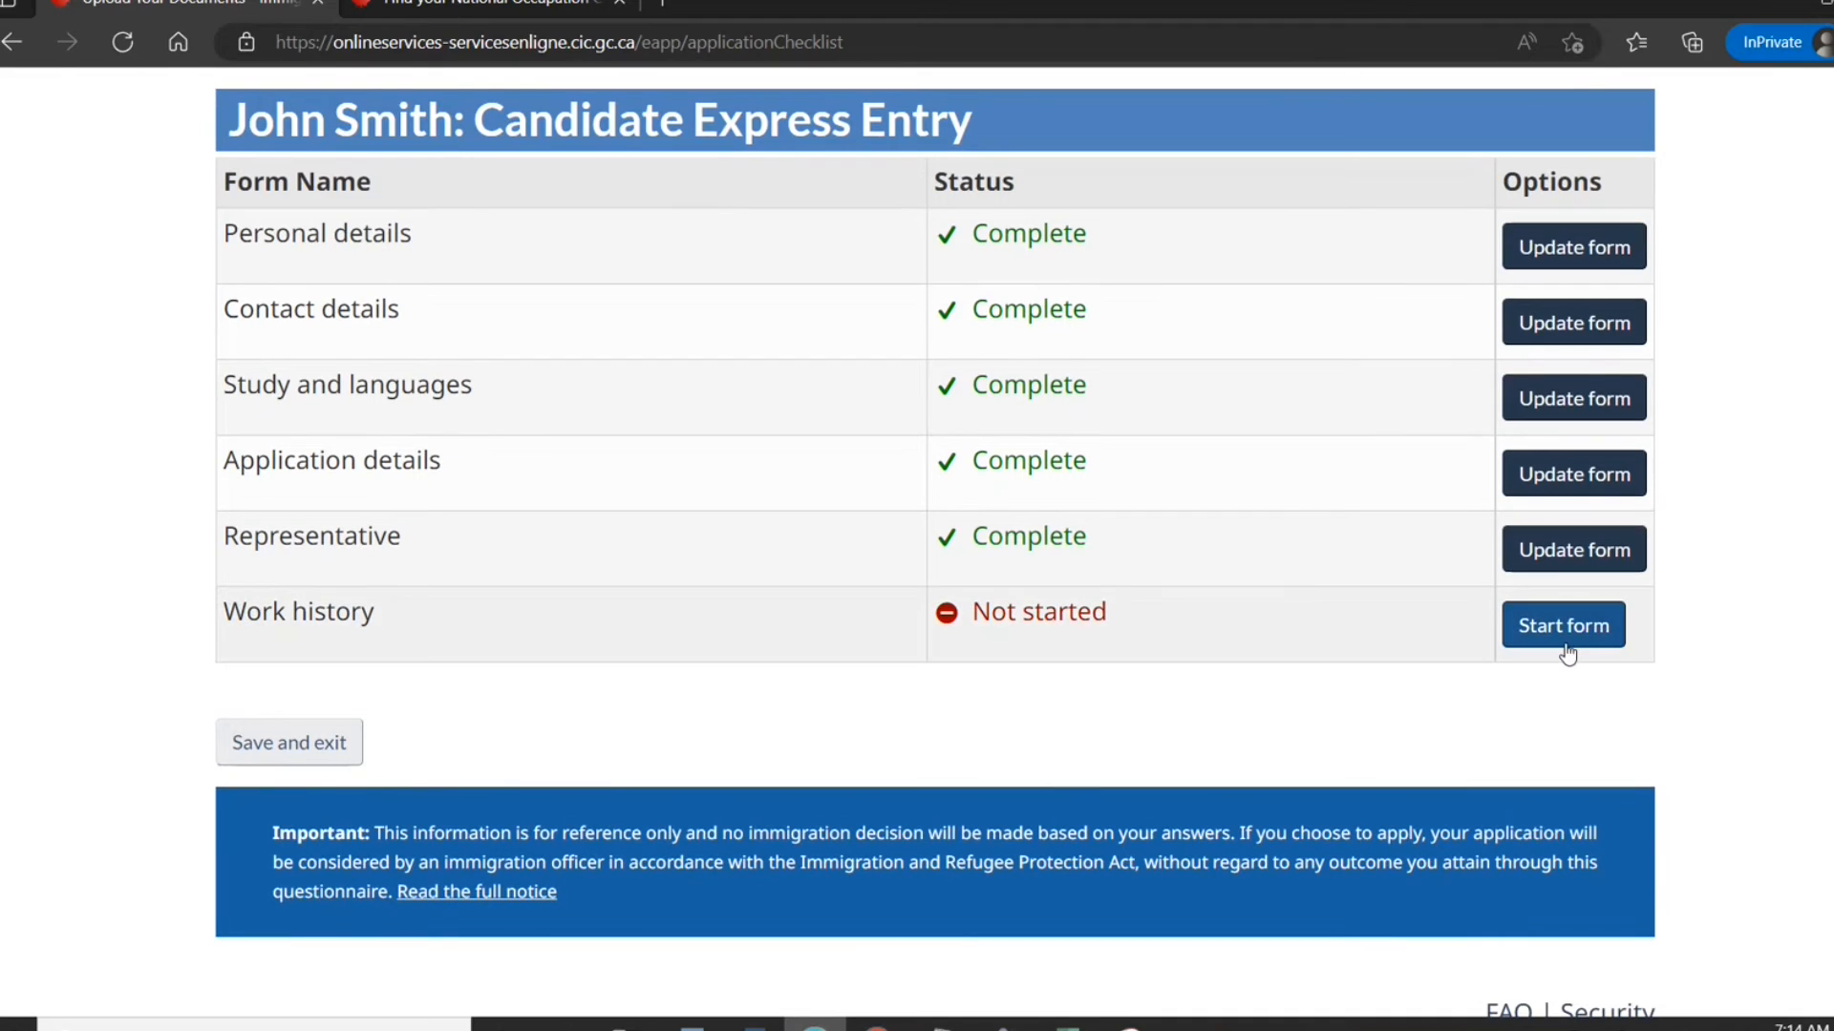
Step: Start the Work history form and check the programmer codes on the Find your NOC page
{"action": "left_click", "coordinate": [1563, 626]}
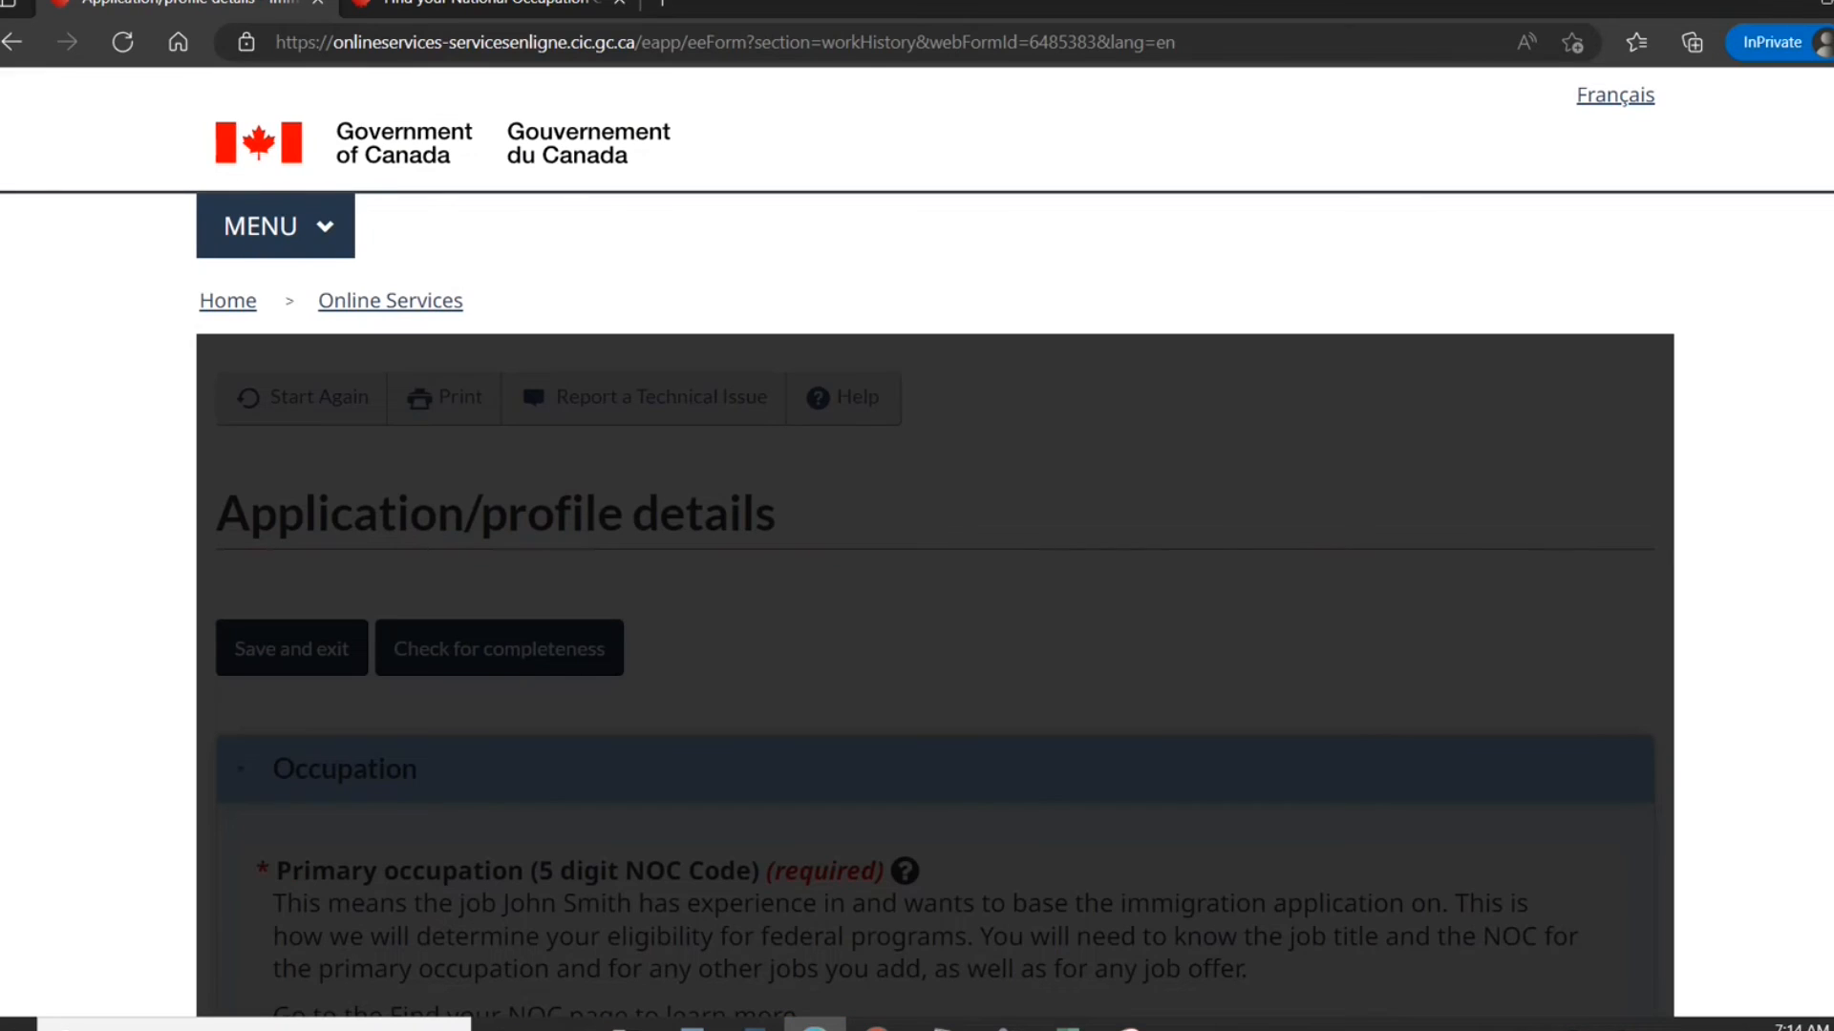
{"action": "scroll", "coordinate": [917, 541], "scroll_direction": "down", "scroll_amount": 3}
{"action": "scroll", "coordinate": [917, 541], "scroll_direction": "down", "scroll_amount": 3}
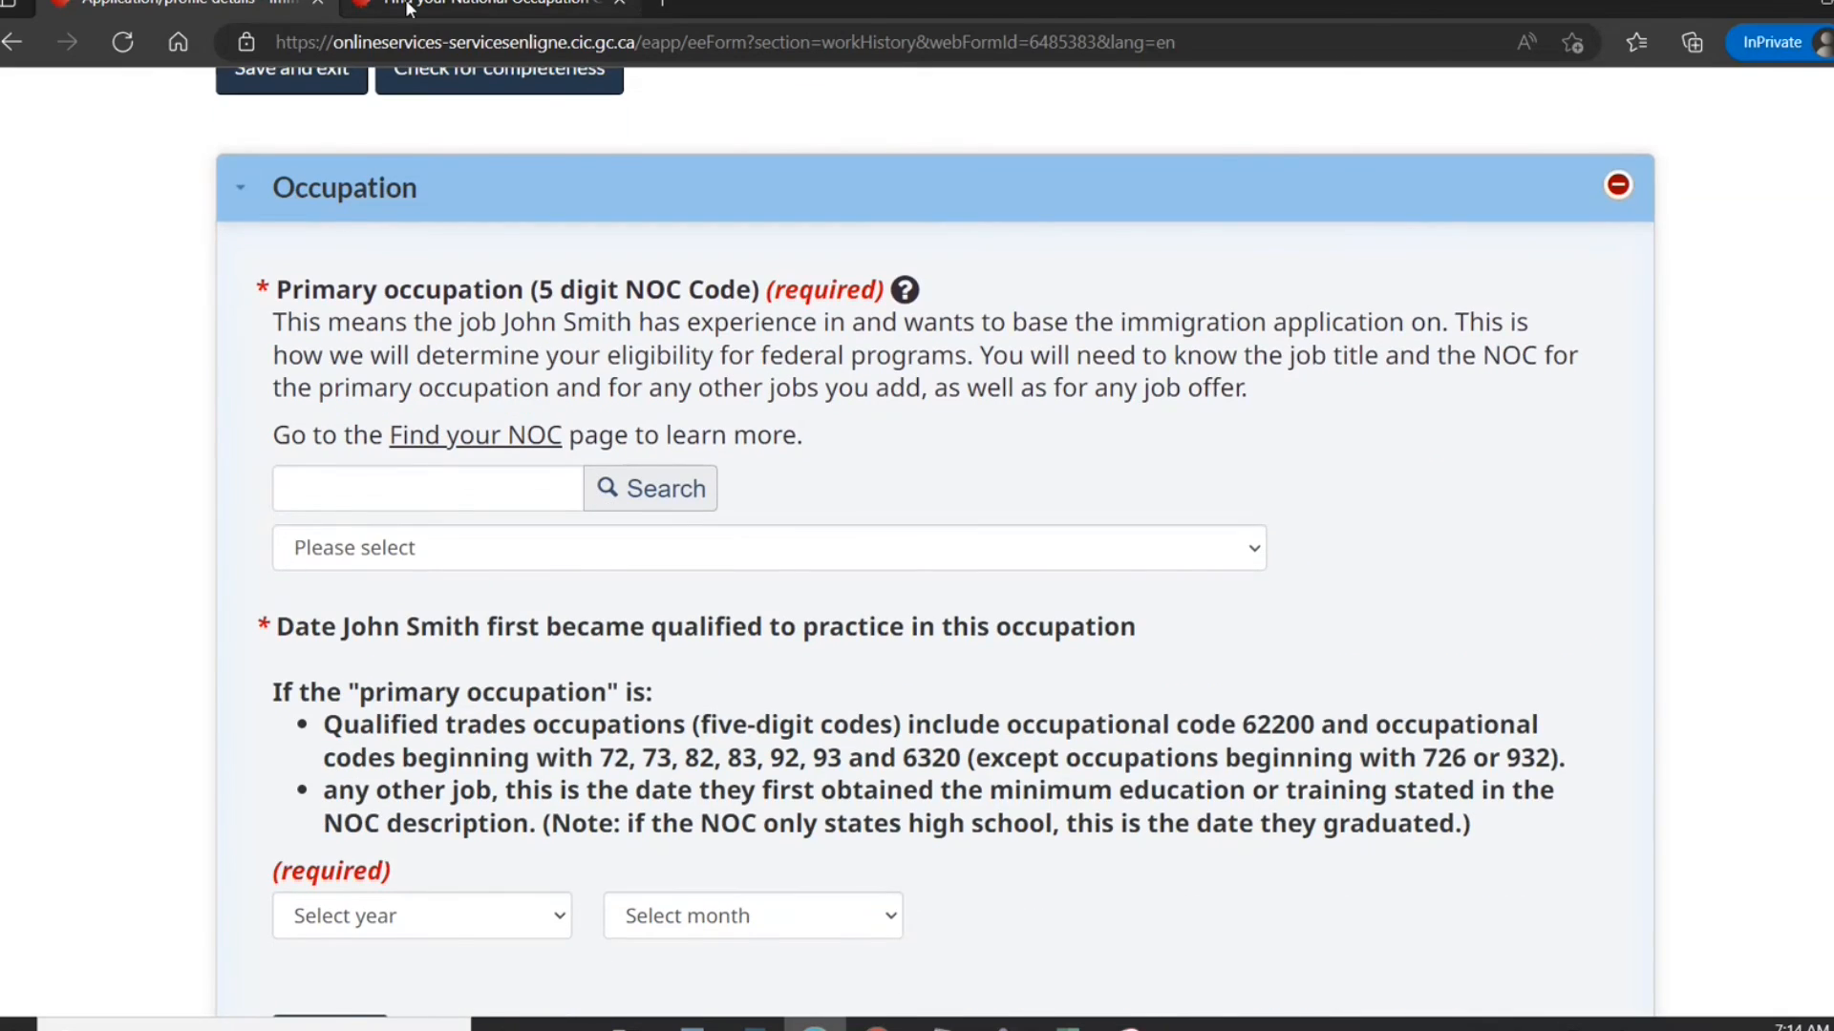
{"action": "left_click", "coordinate": [408, 9]}
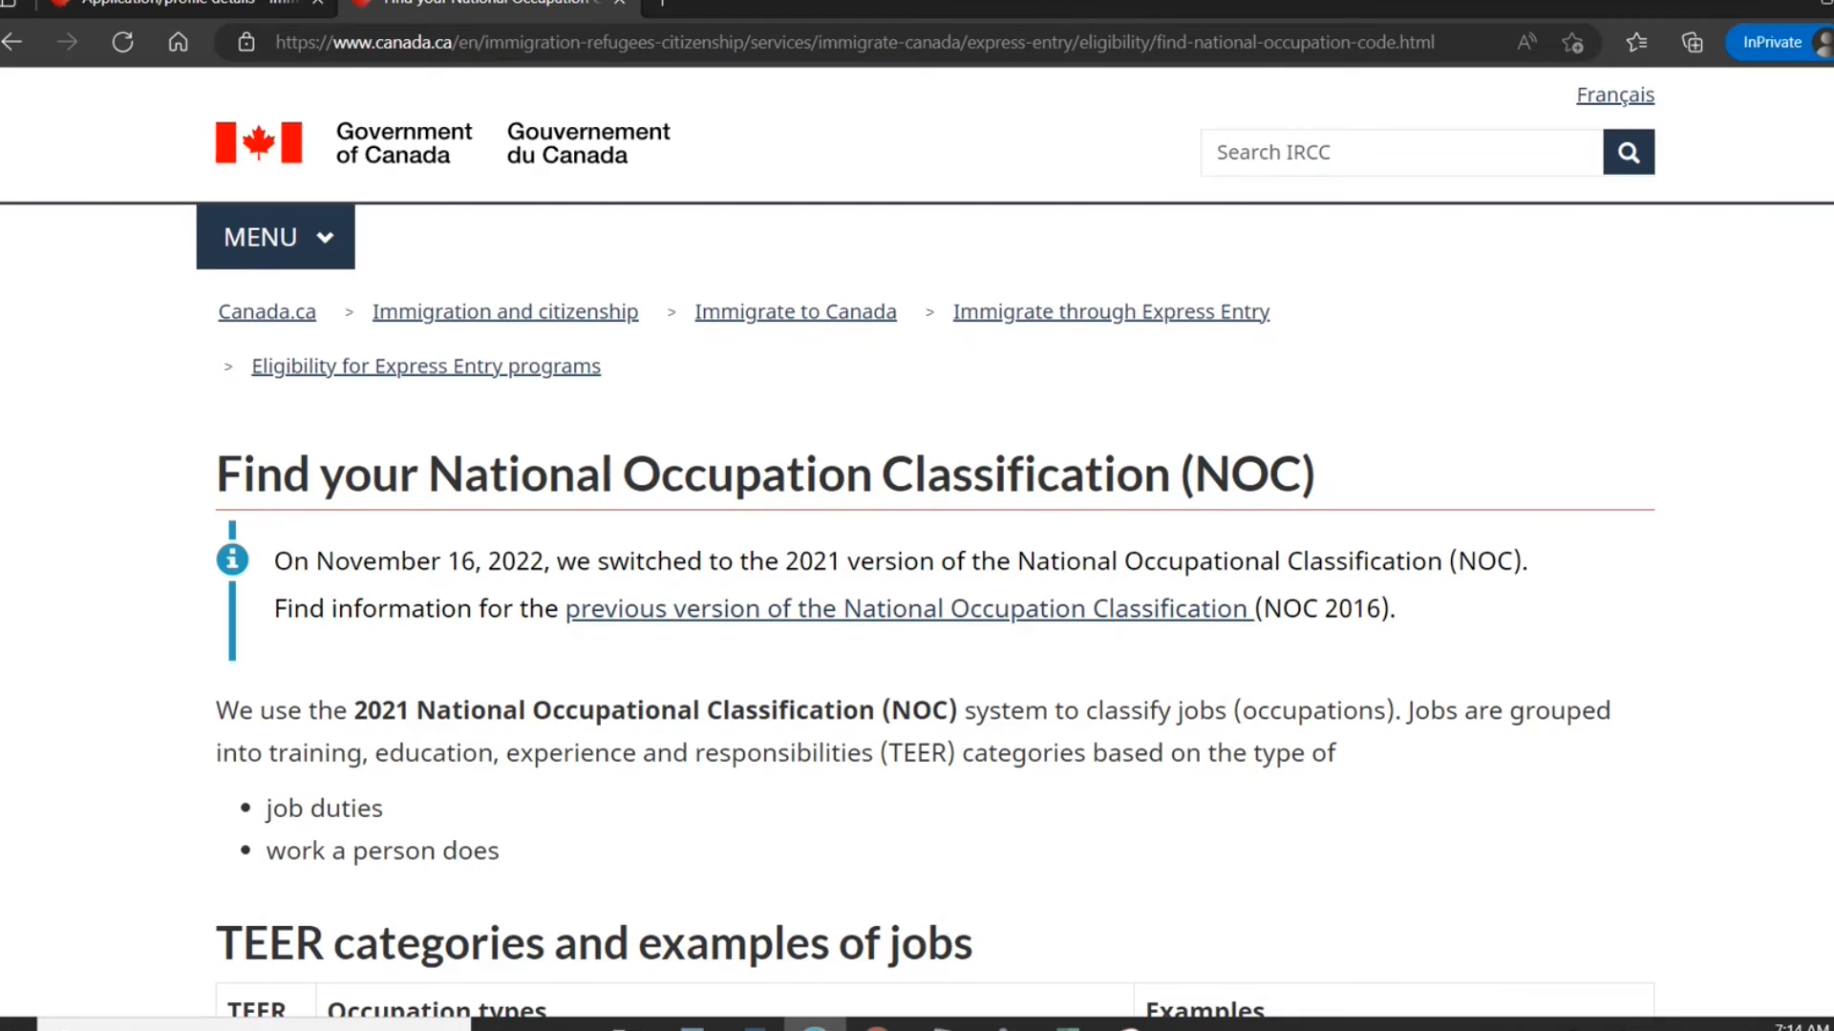
{"action": "scroll", "coordinate": [1515, 417], "scroll_direction": "down", "scroll_amount": 15}
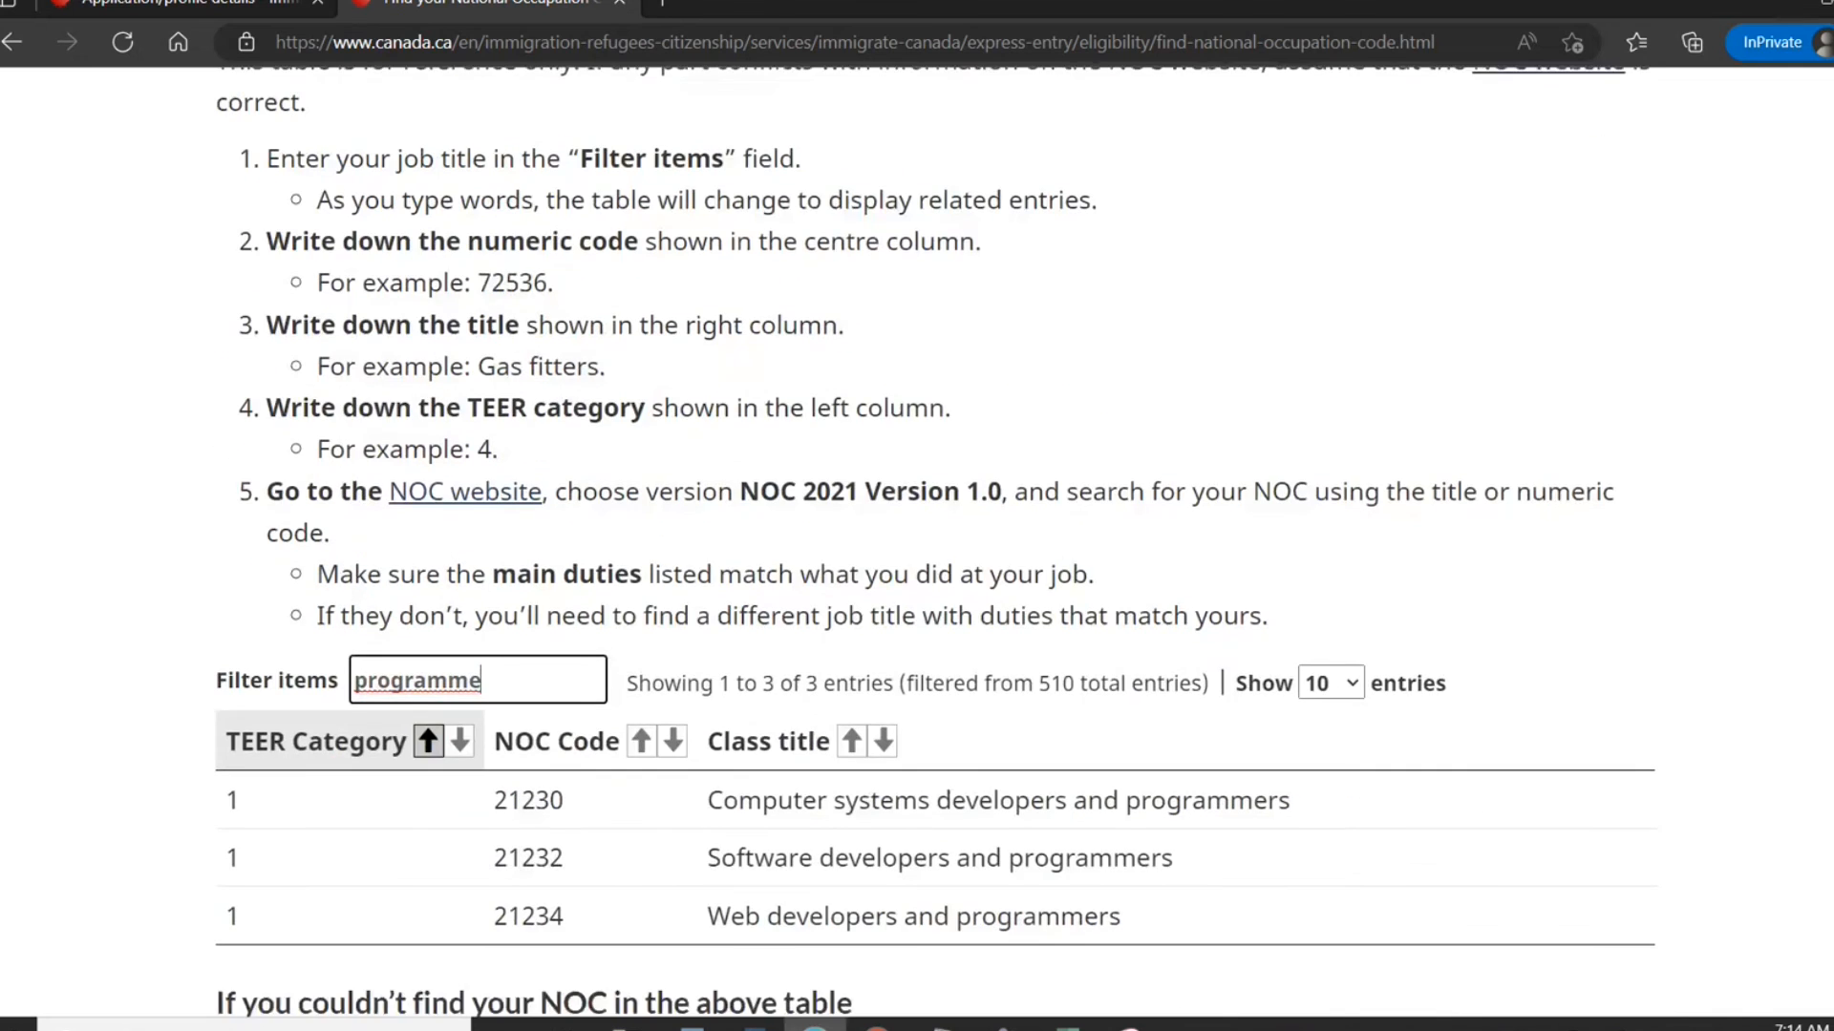
{"action": "scroll", "coordinate": [917, 535], "scroll_direction": "down", "scroll_amount": 2}
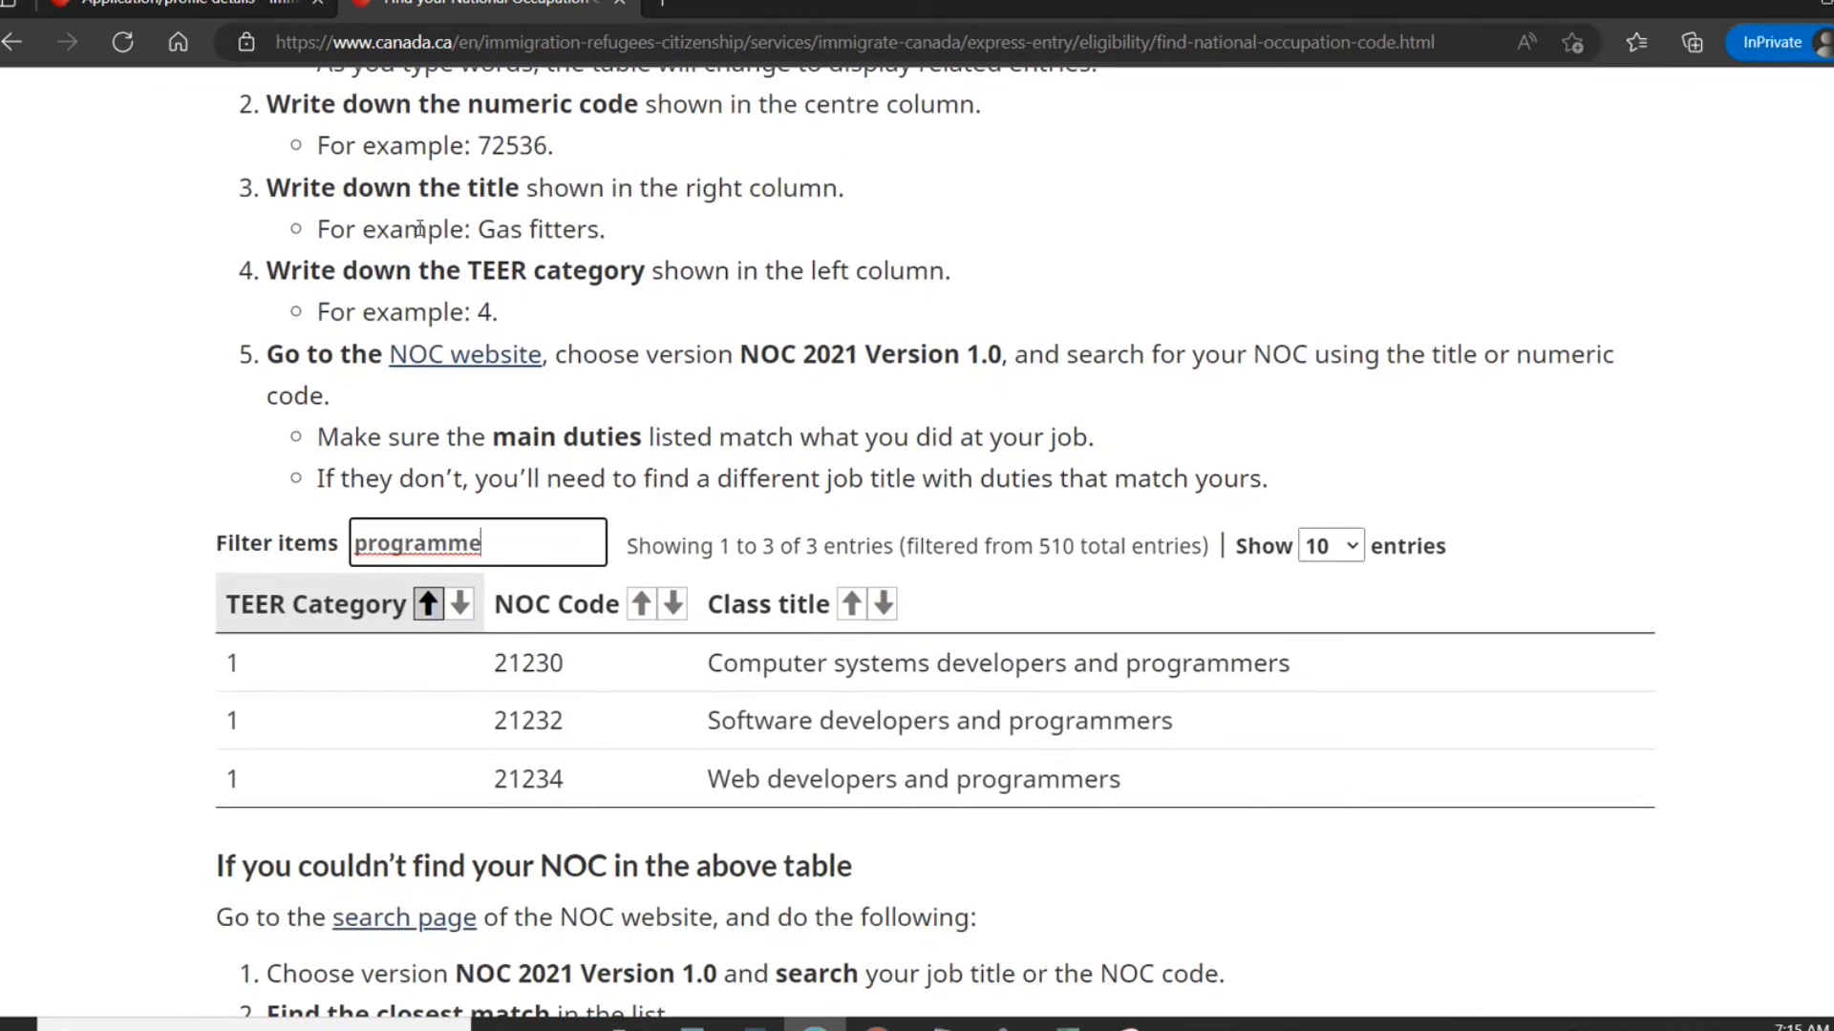
{"action": "left_click", "coordinate": [207, 10]}
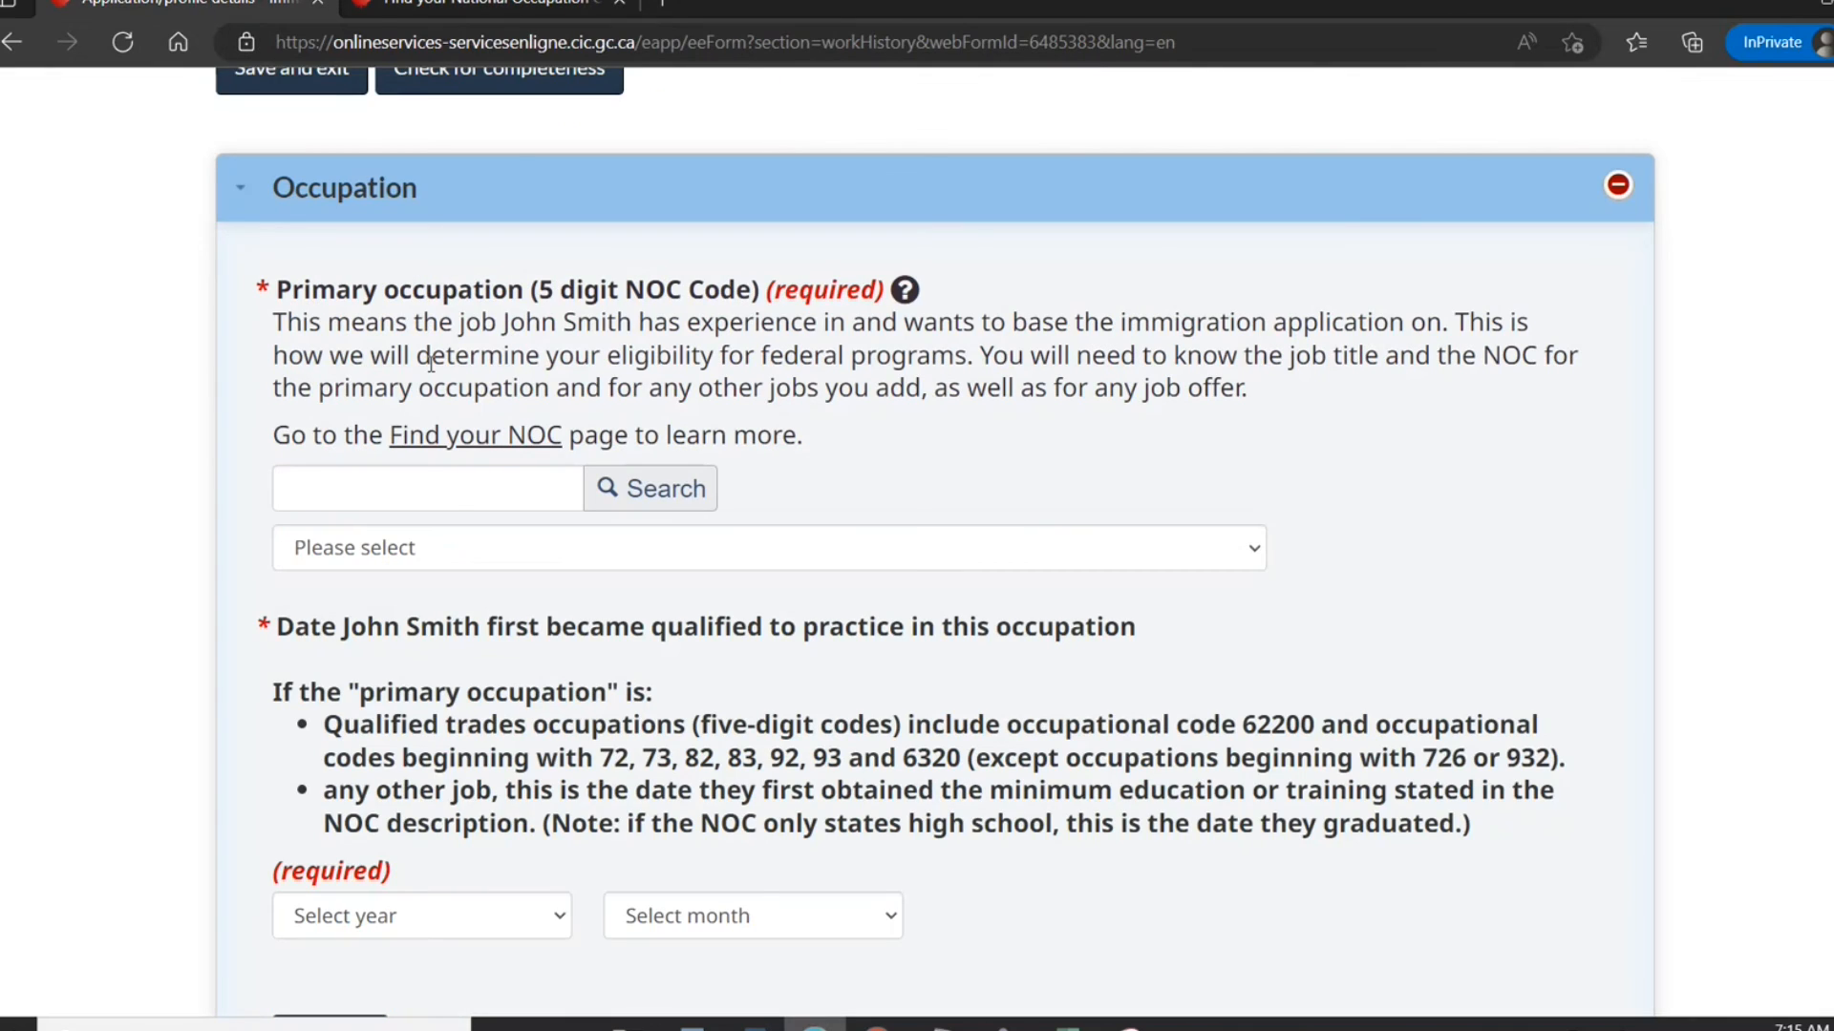
Step: Set primary occupation to NOC 21232 Software developers and programmers, qualified in 2007
{"action": "left_click", "coordinate": [349, 488]}
{"action": "type", "text": "21232"}
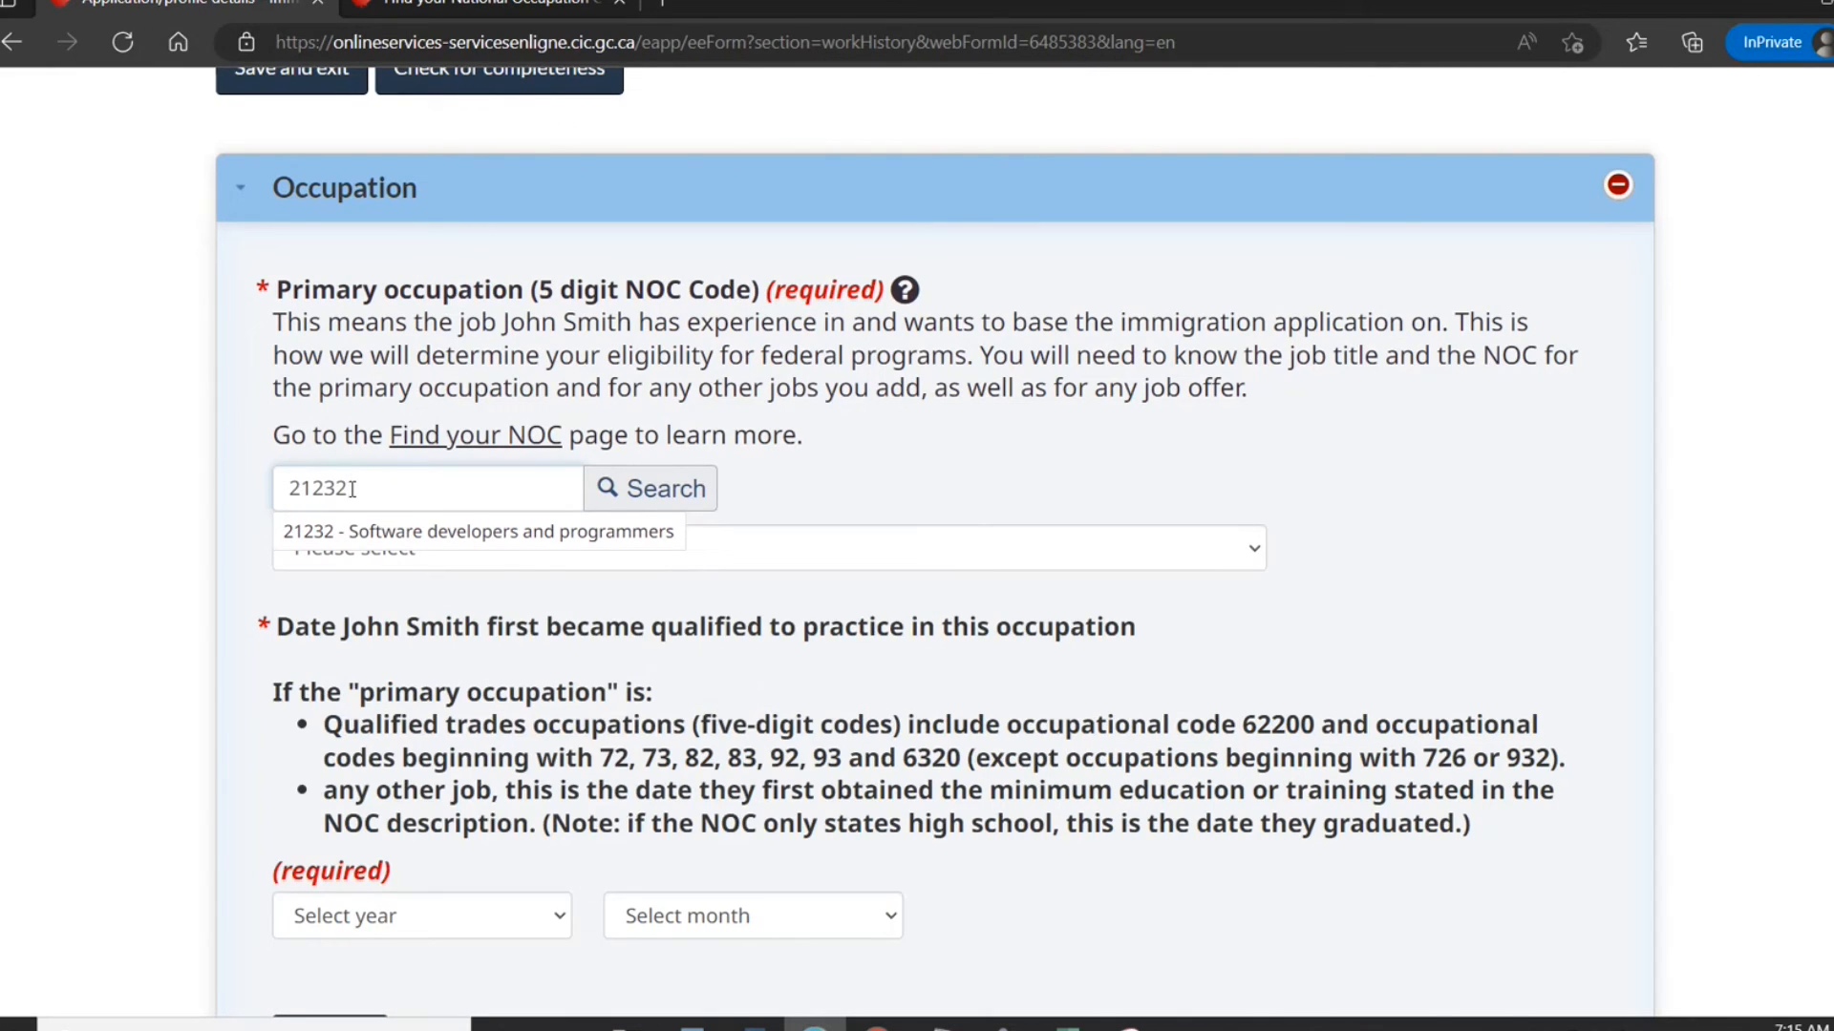
{"action": "left_click", "coordinate": [382, 537]}
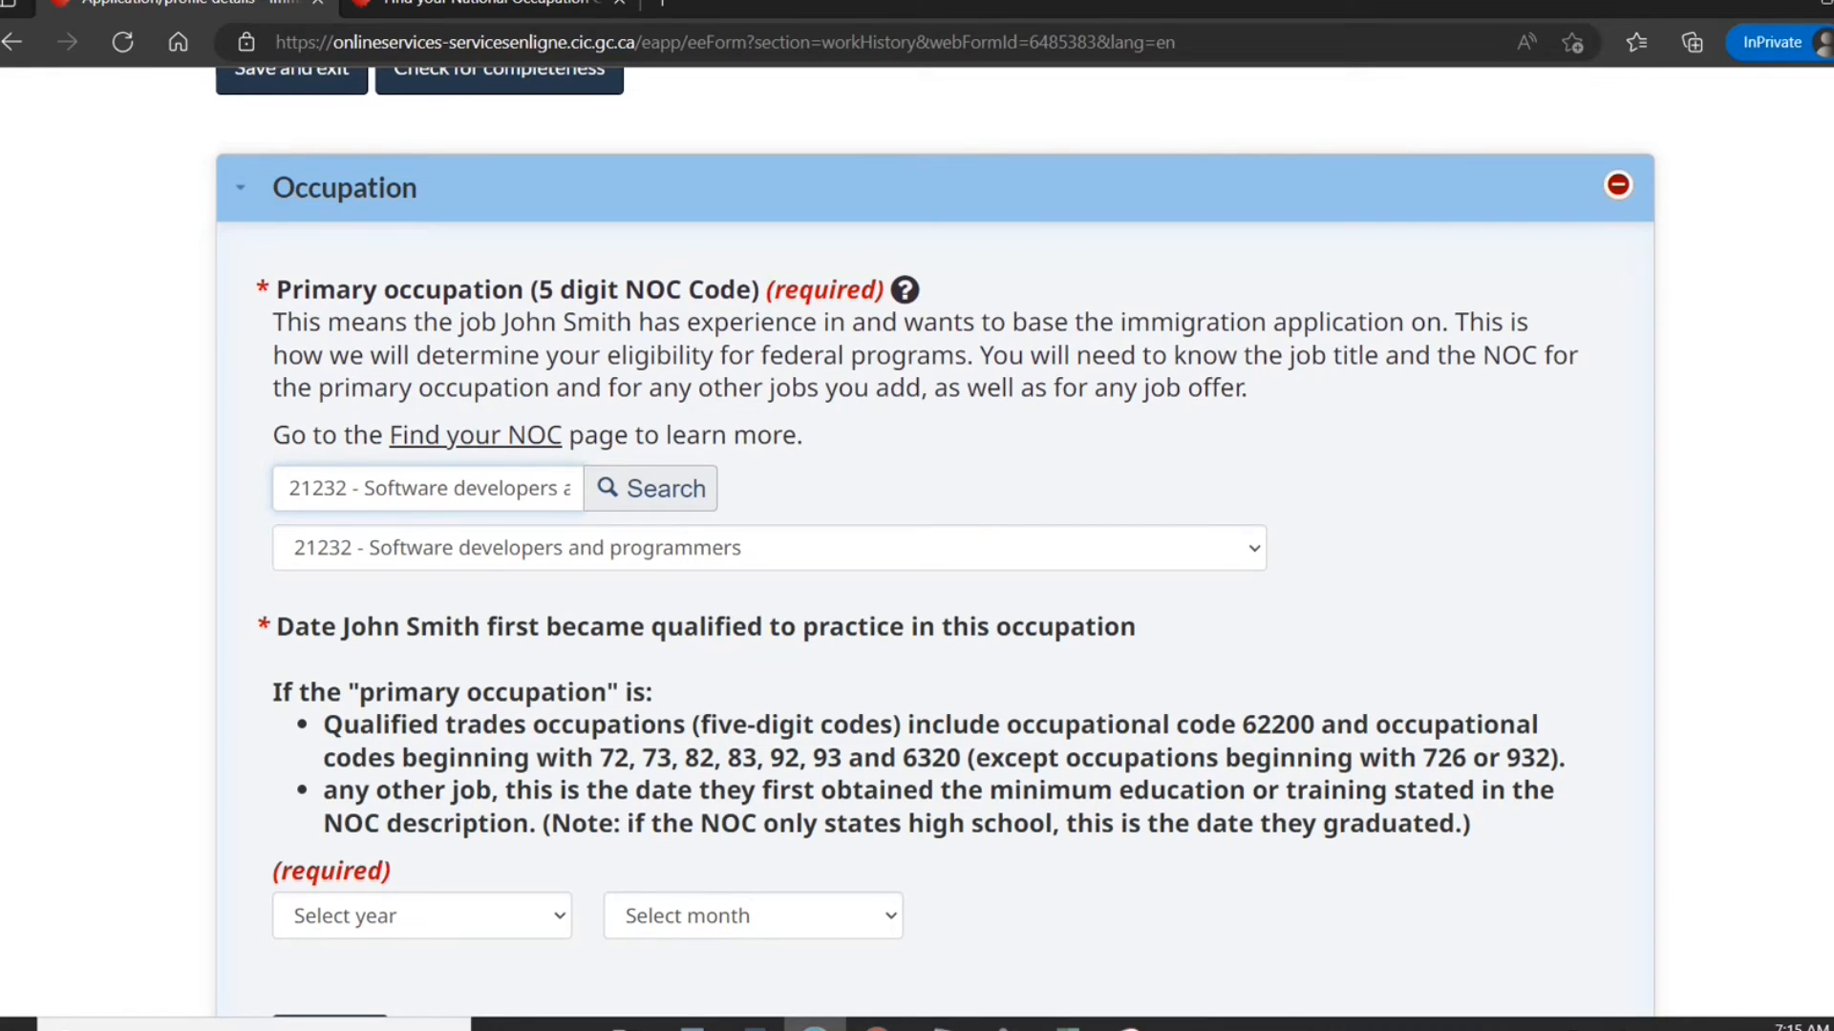
{"action": "scroll", "coordinate": [936, 535], "scroll_direction": "down", "scroll_amount": 3}
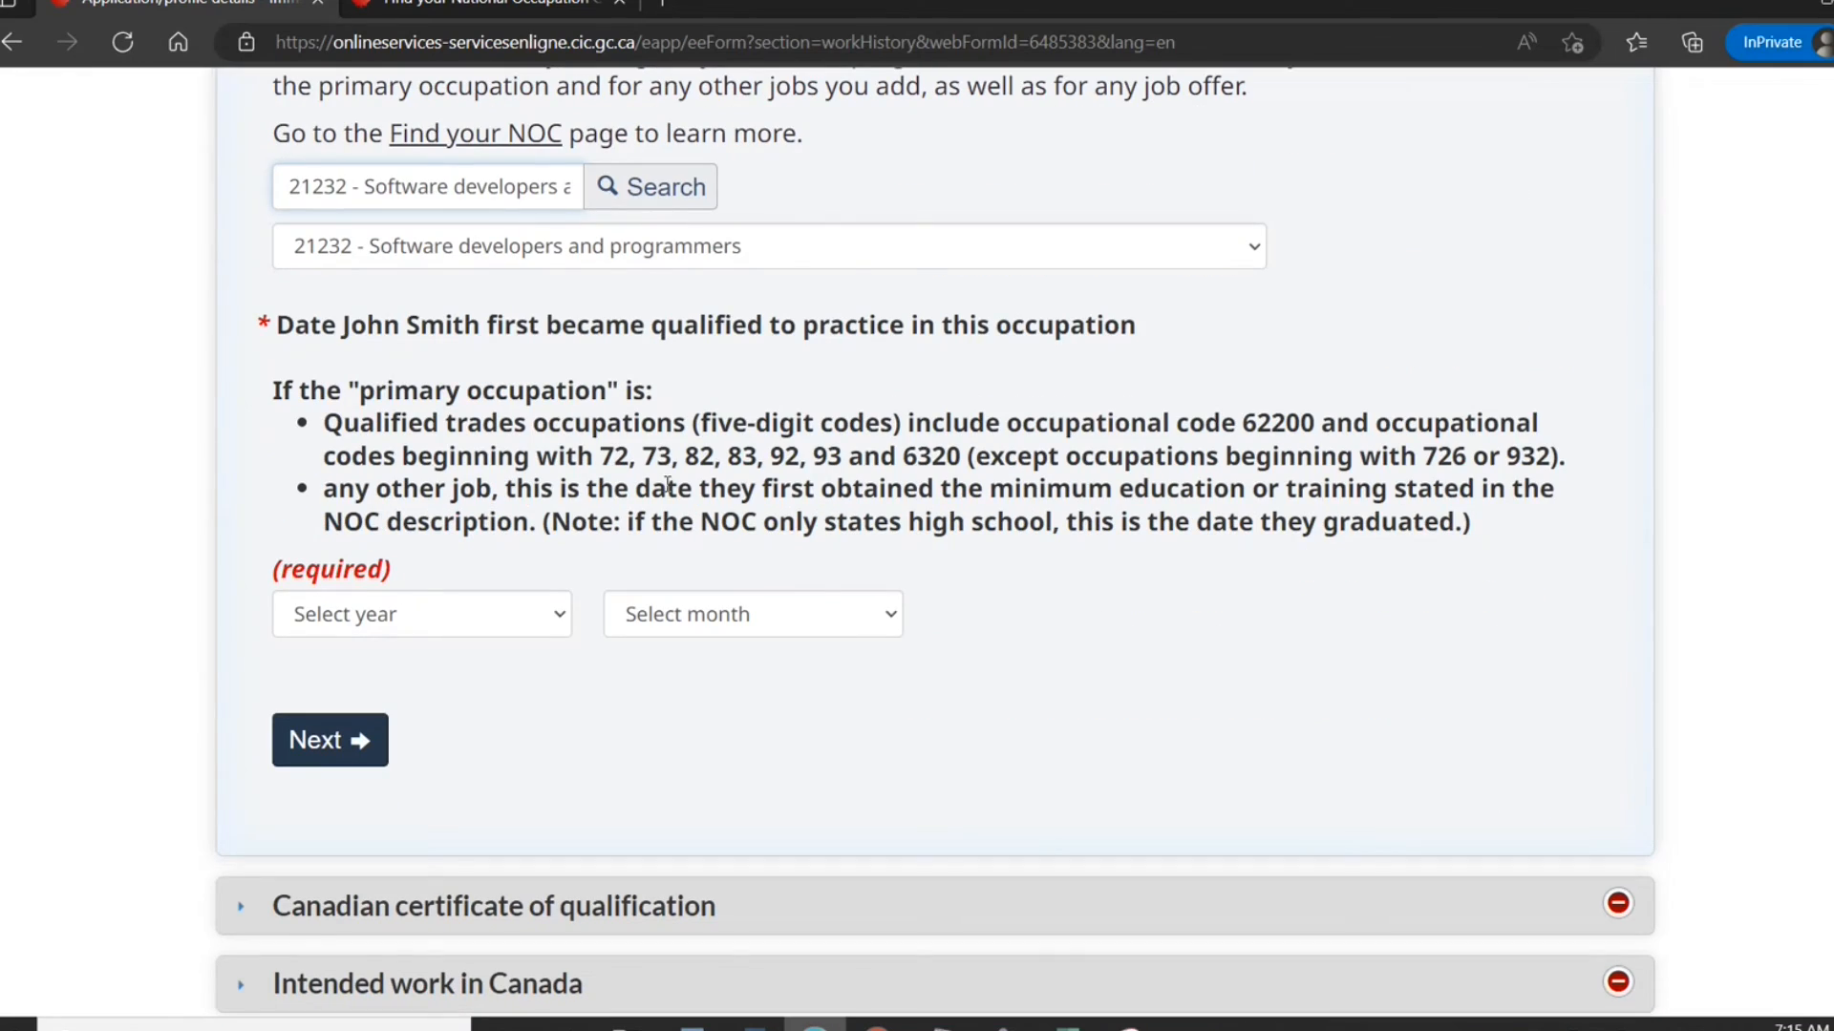
{"action": "left_click", "coordinate": [528, 616]}
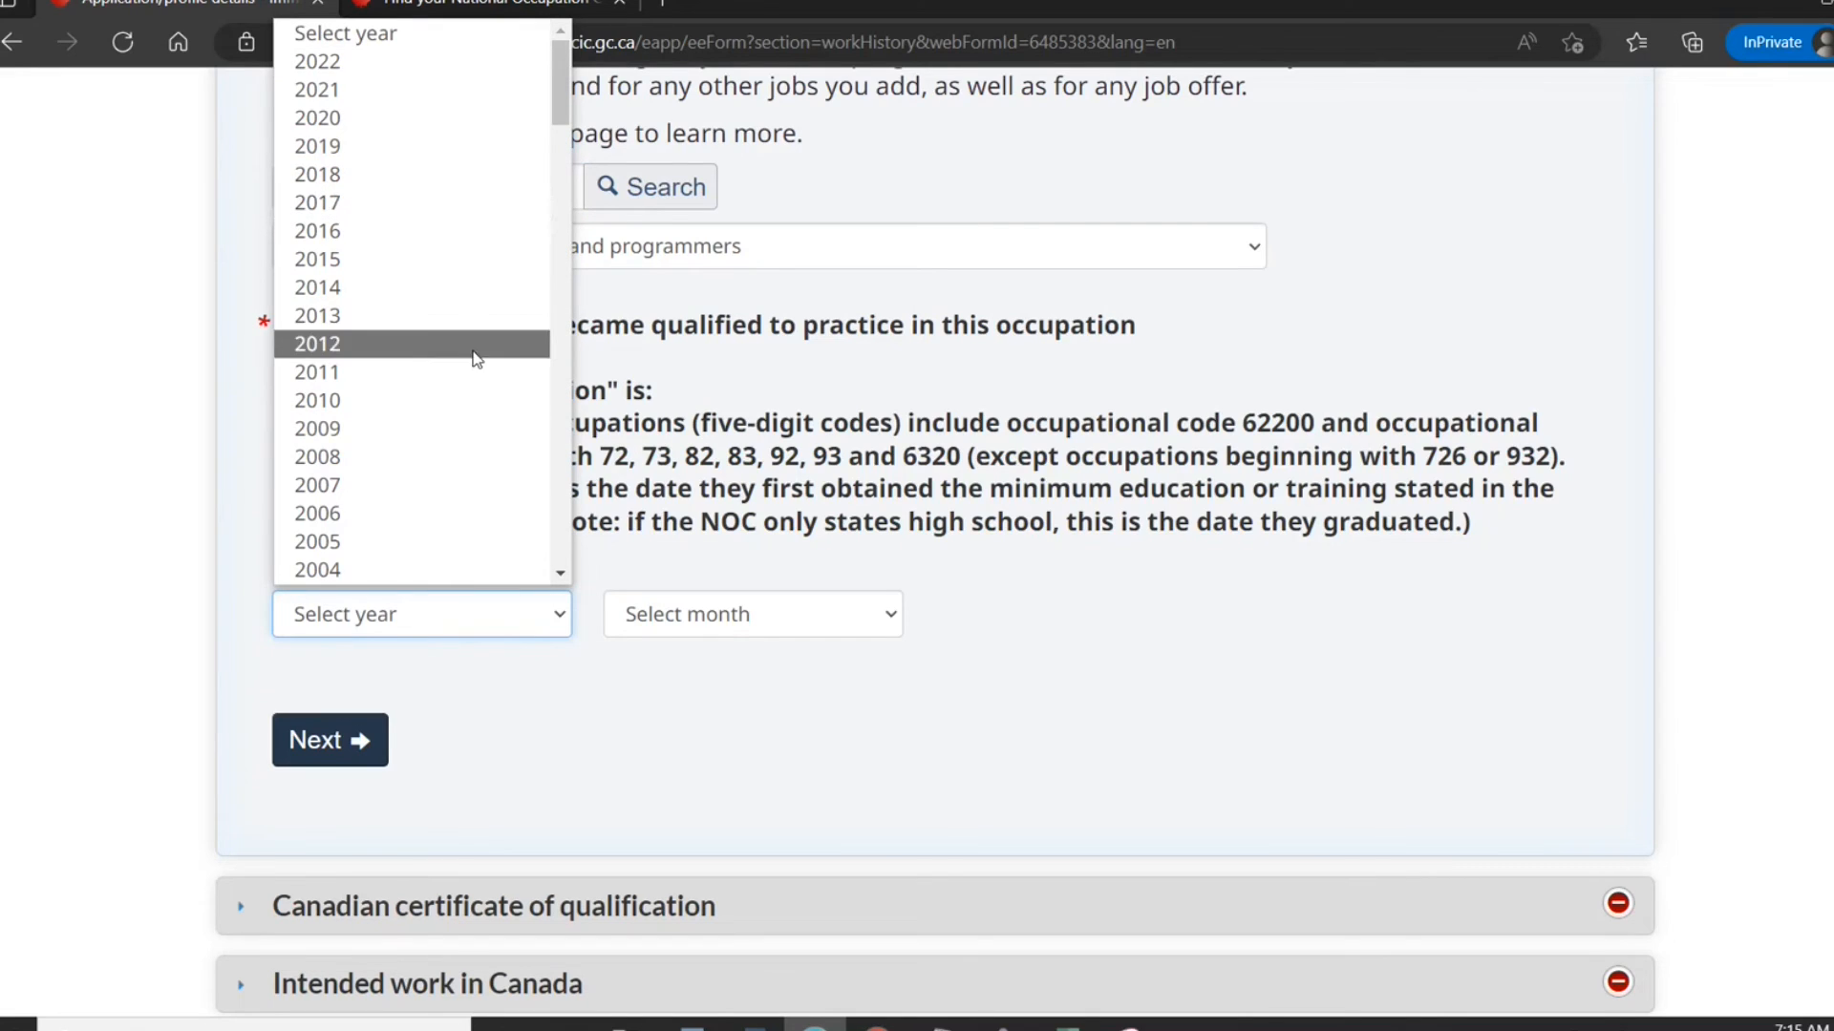
{"action": "left_click", "coordinate": [562, 574]}
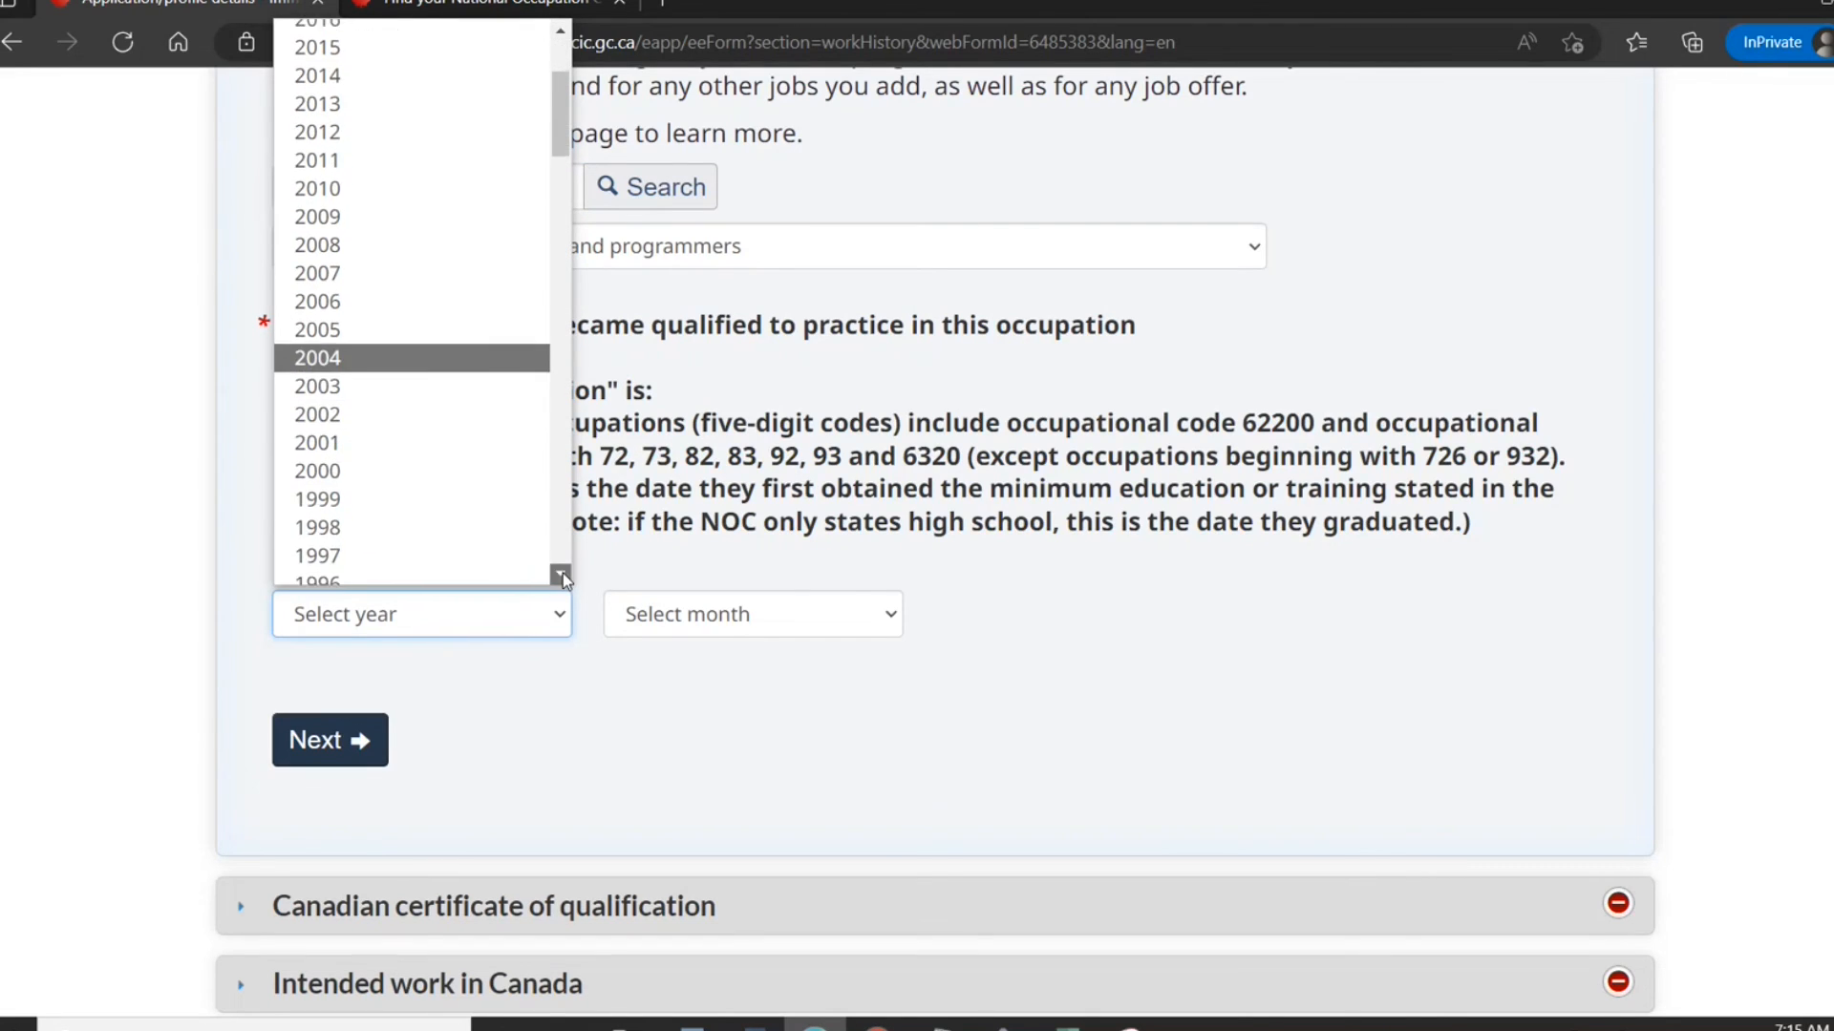
{"action": "left_click", "coordinate": [562, 574]}
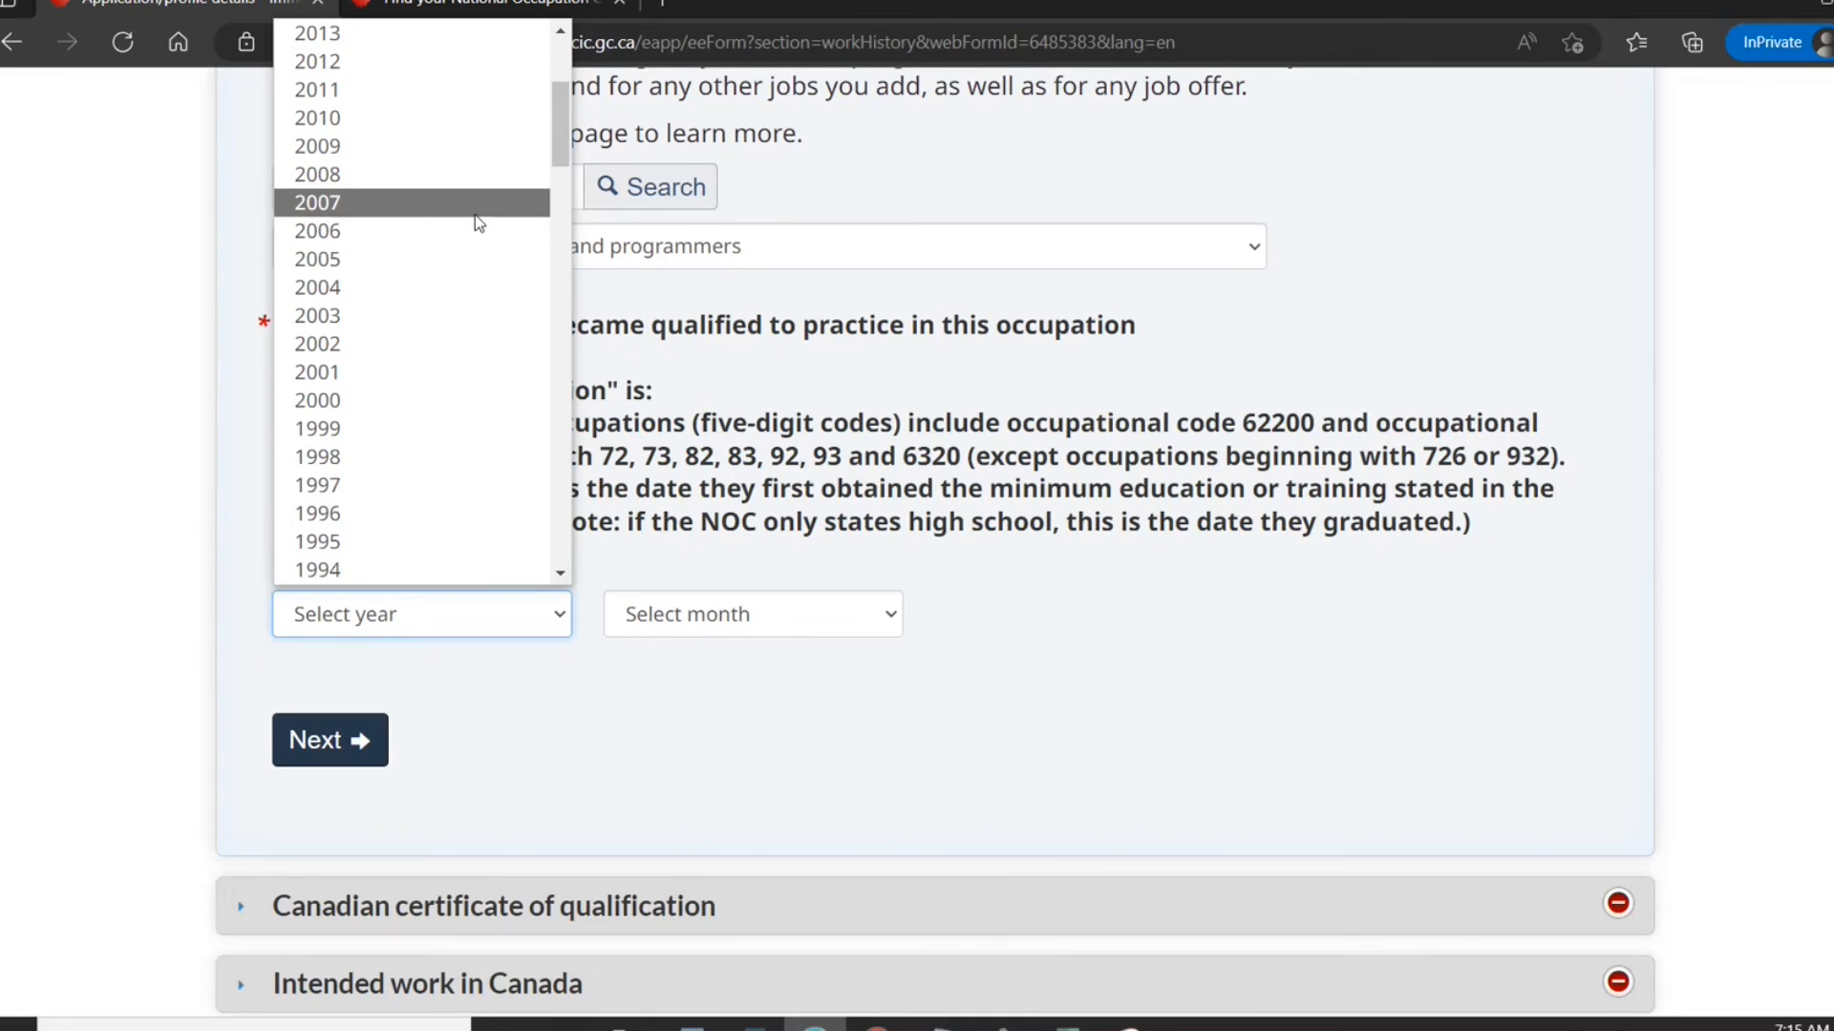
{"action": "left_click", "coordinate": [474, 205]}
{"action": "left_click", "coordinate": [567, 9]}
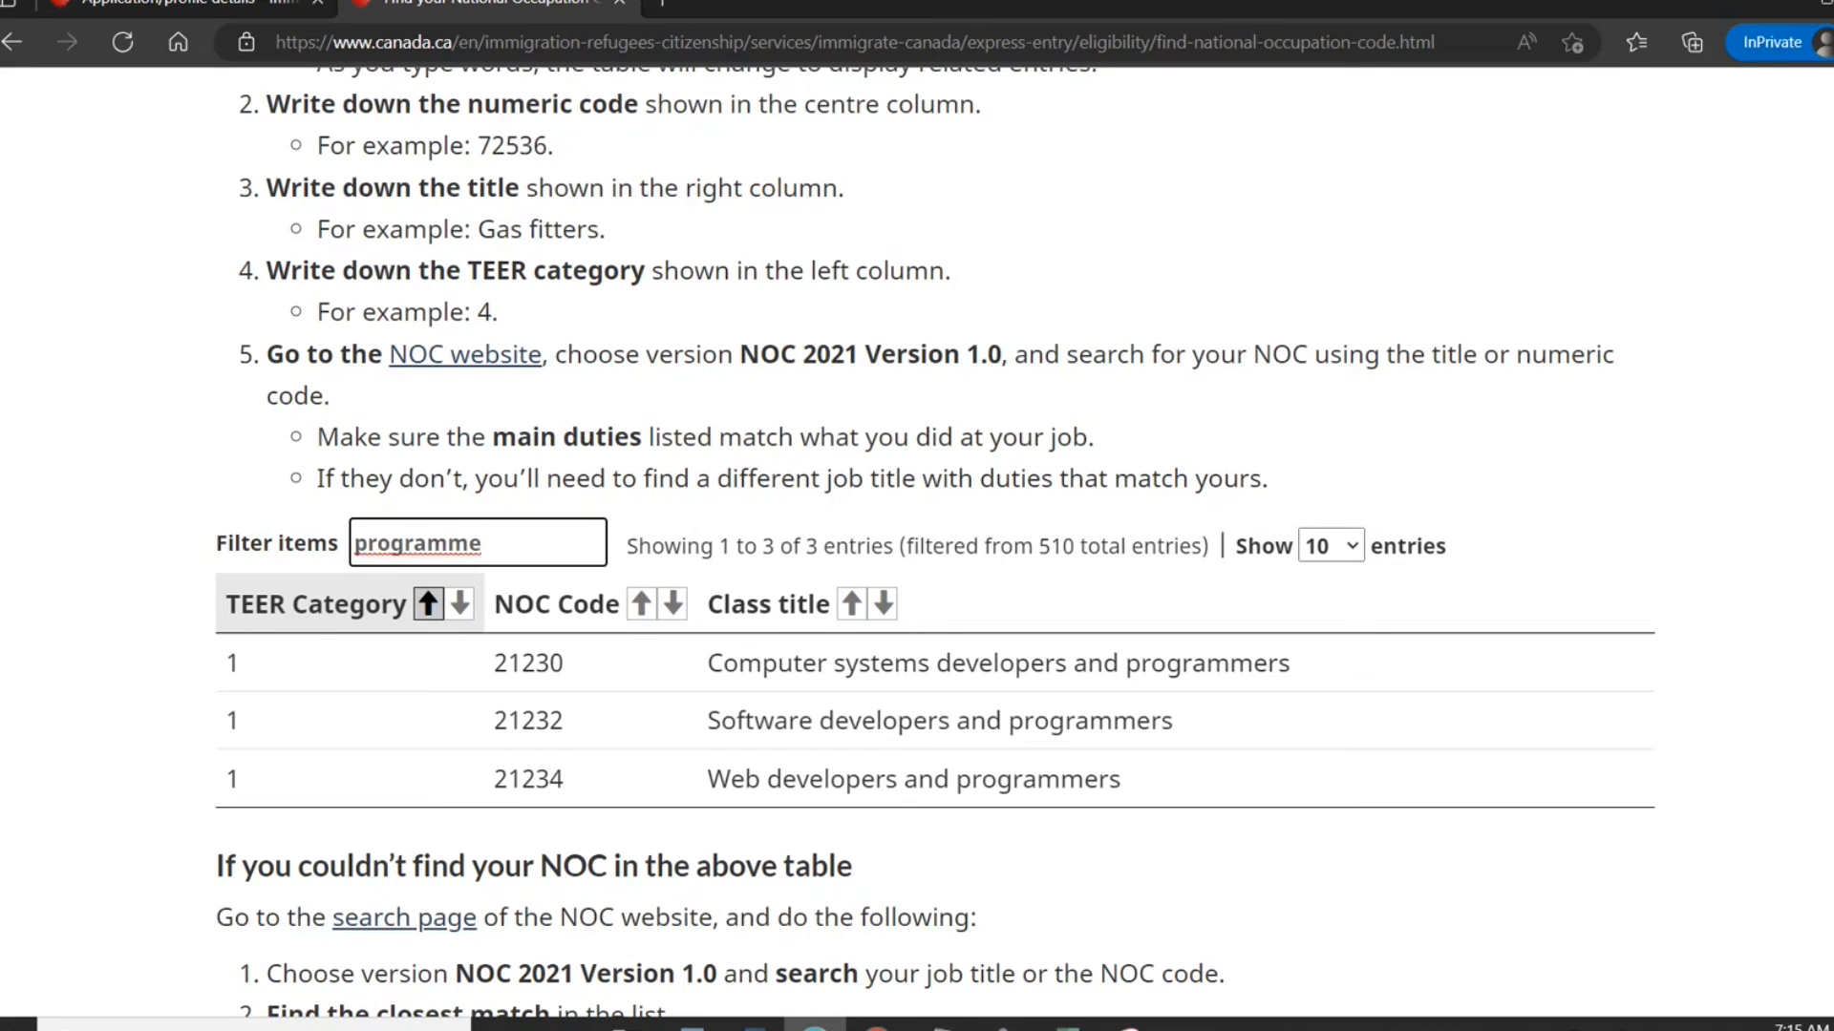
{"action": "scroll", "coordinate": [917, 535], "scroll_direction": "up", "scroll_amount": 12}
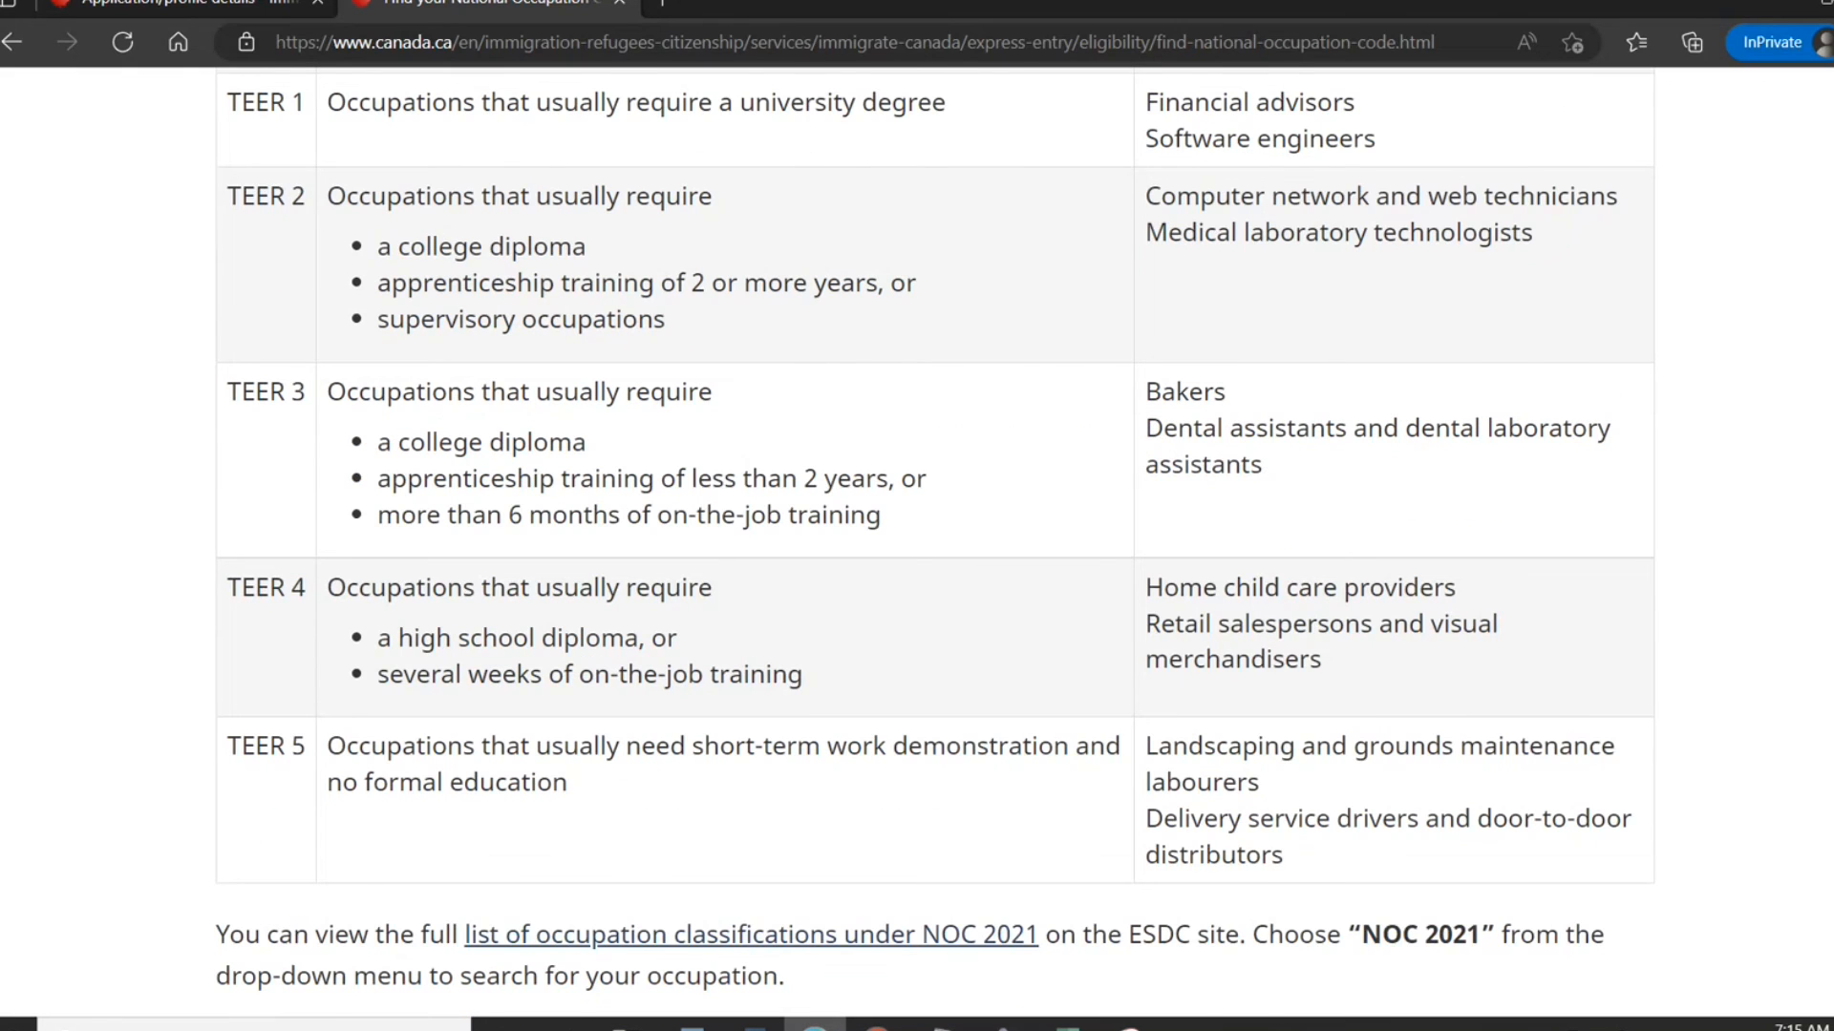
{"action": "scroll", "coordinate": [917, 535], "scroll_direction": "up", "scroll_amount": 6}
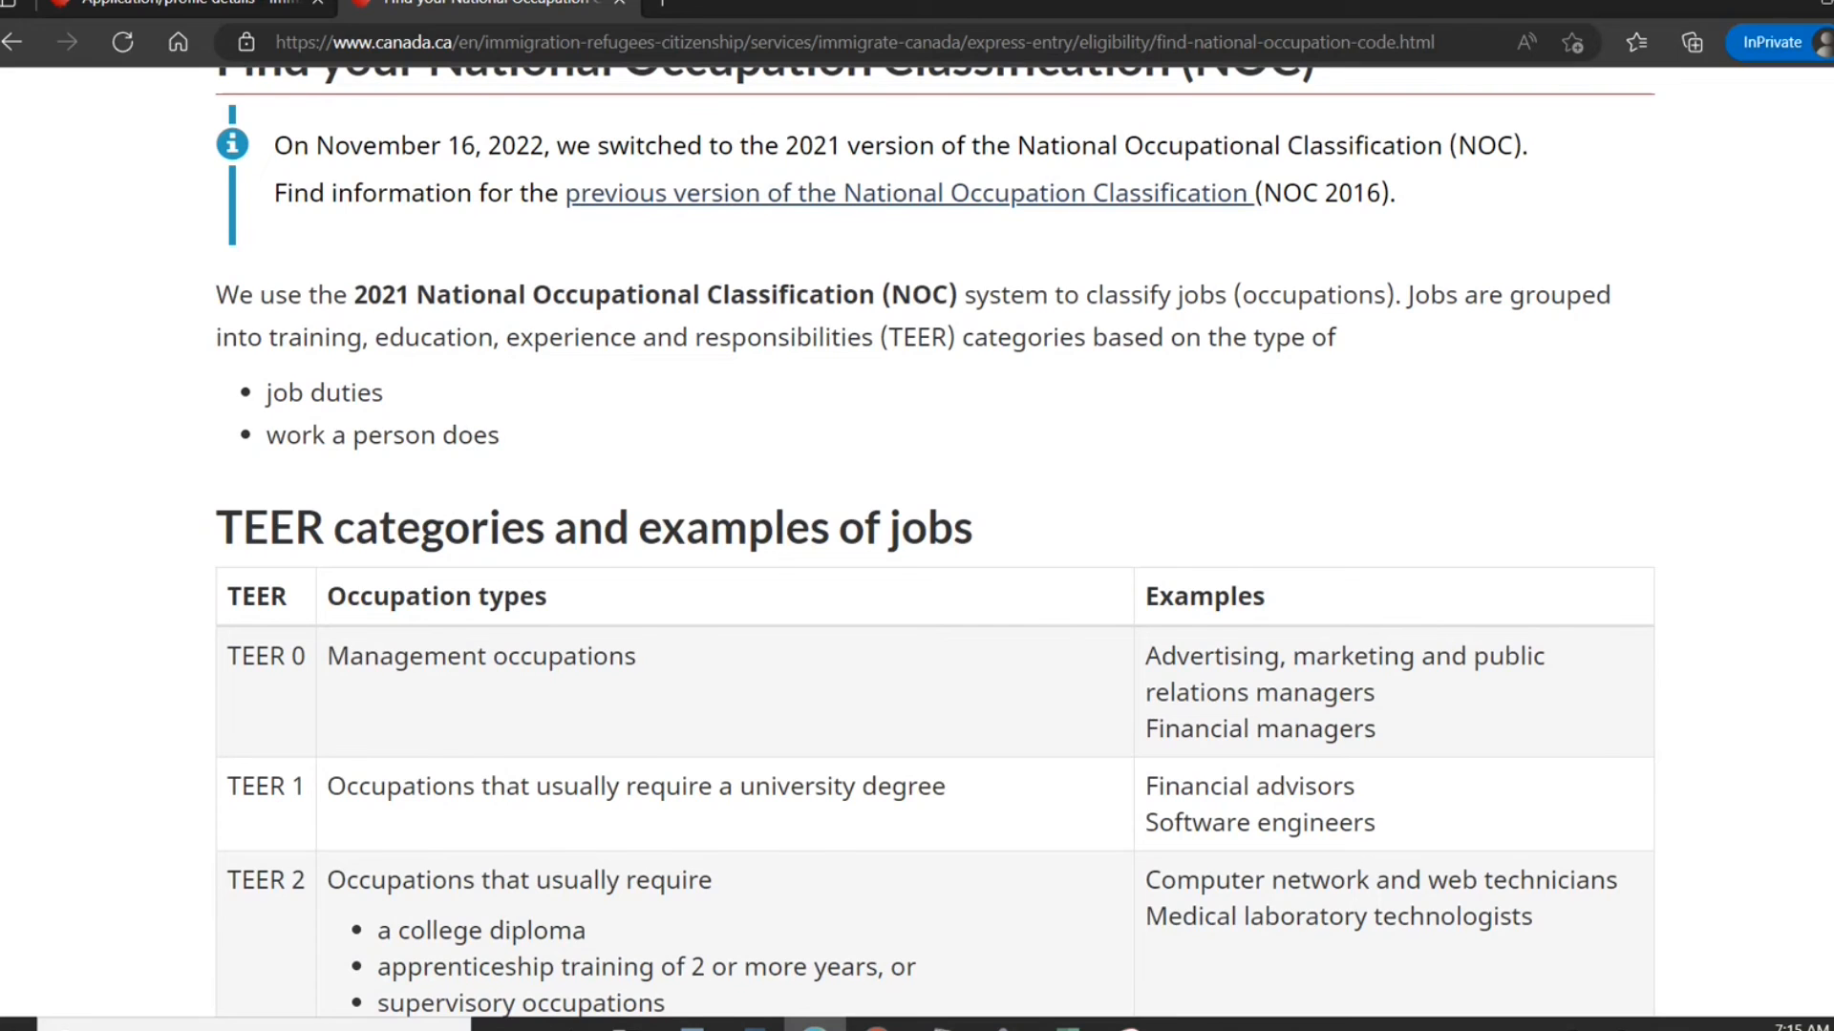
{"action": "scroll", "coordinate": [917, 534], "scroll_direction": "down", "scroll_amount": 3}
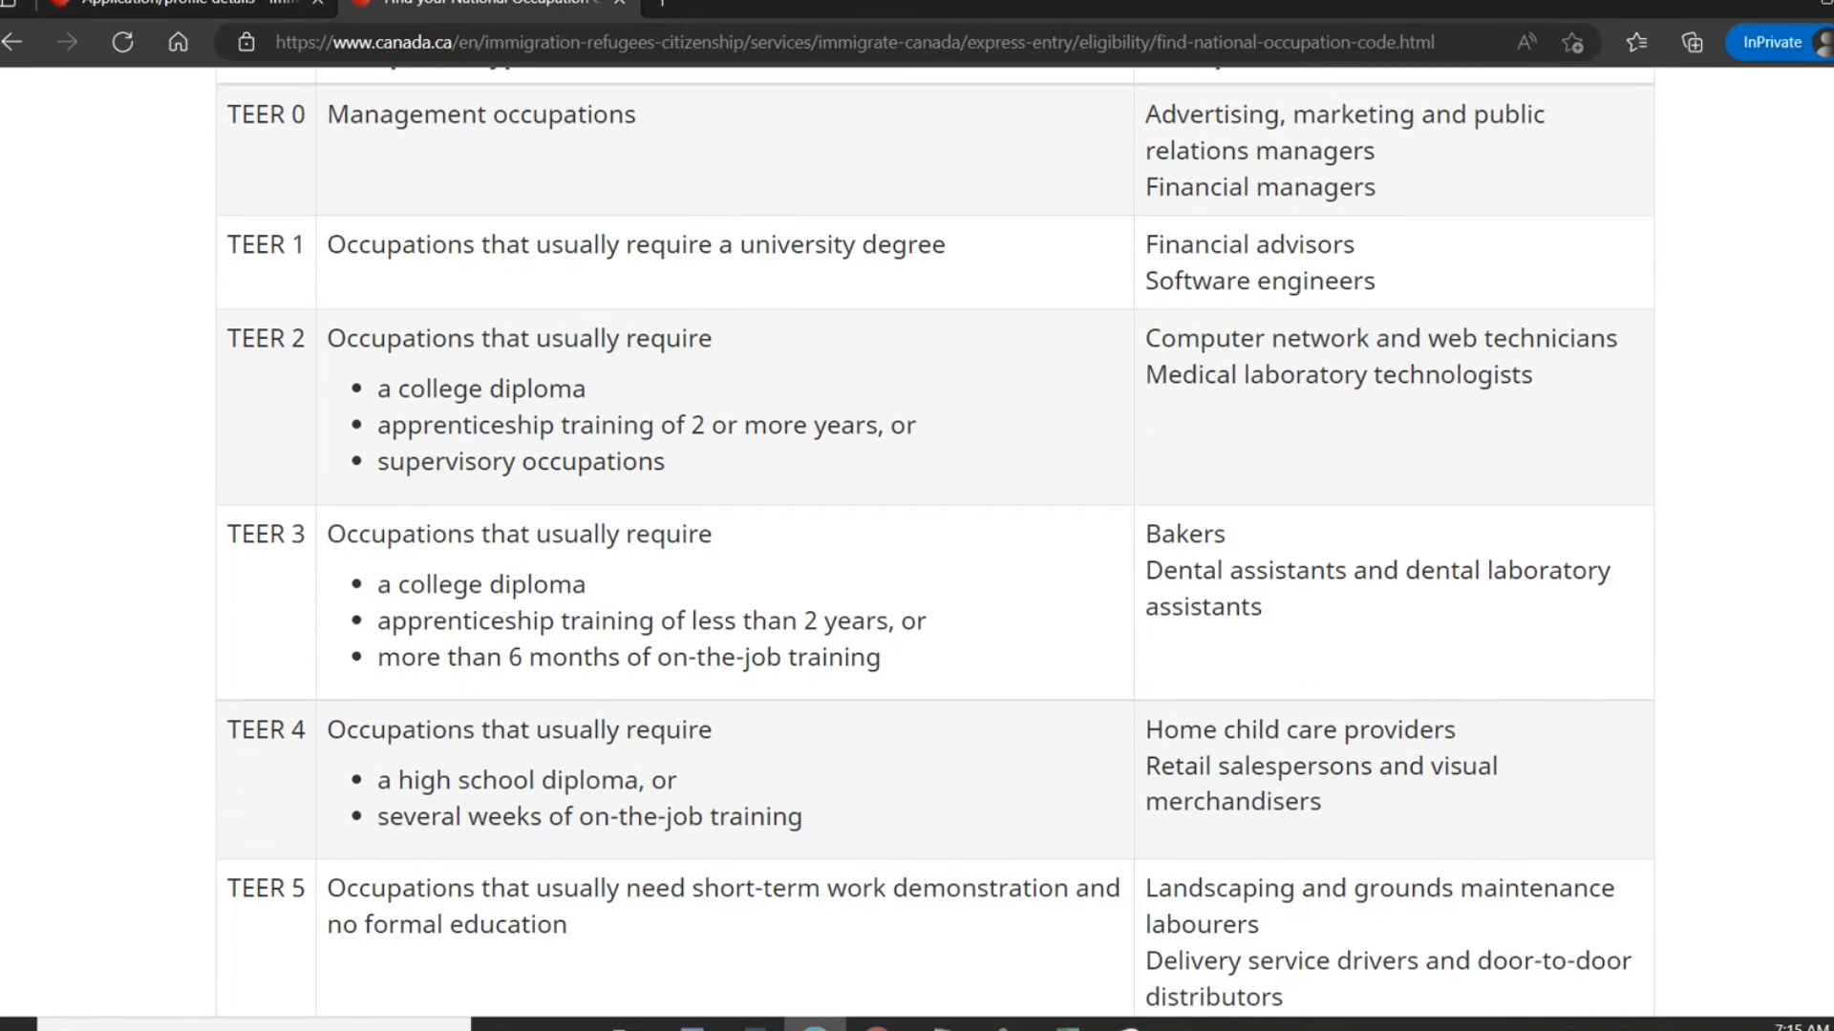
{"action": "scroll", "coordinate": [917, 534], "scroll_direction": "down", "scroll_amount": 3}
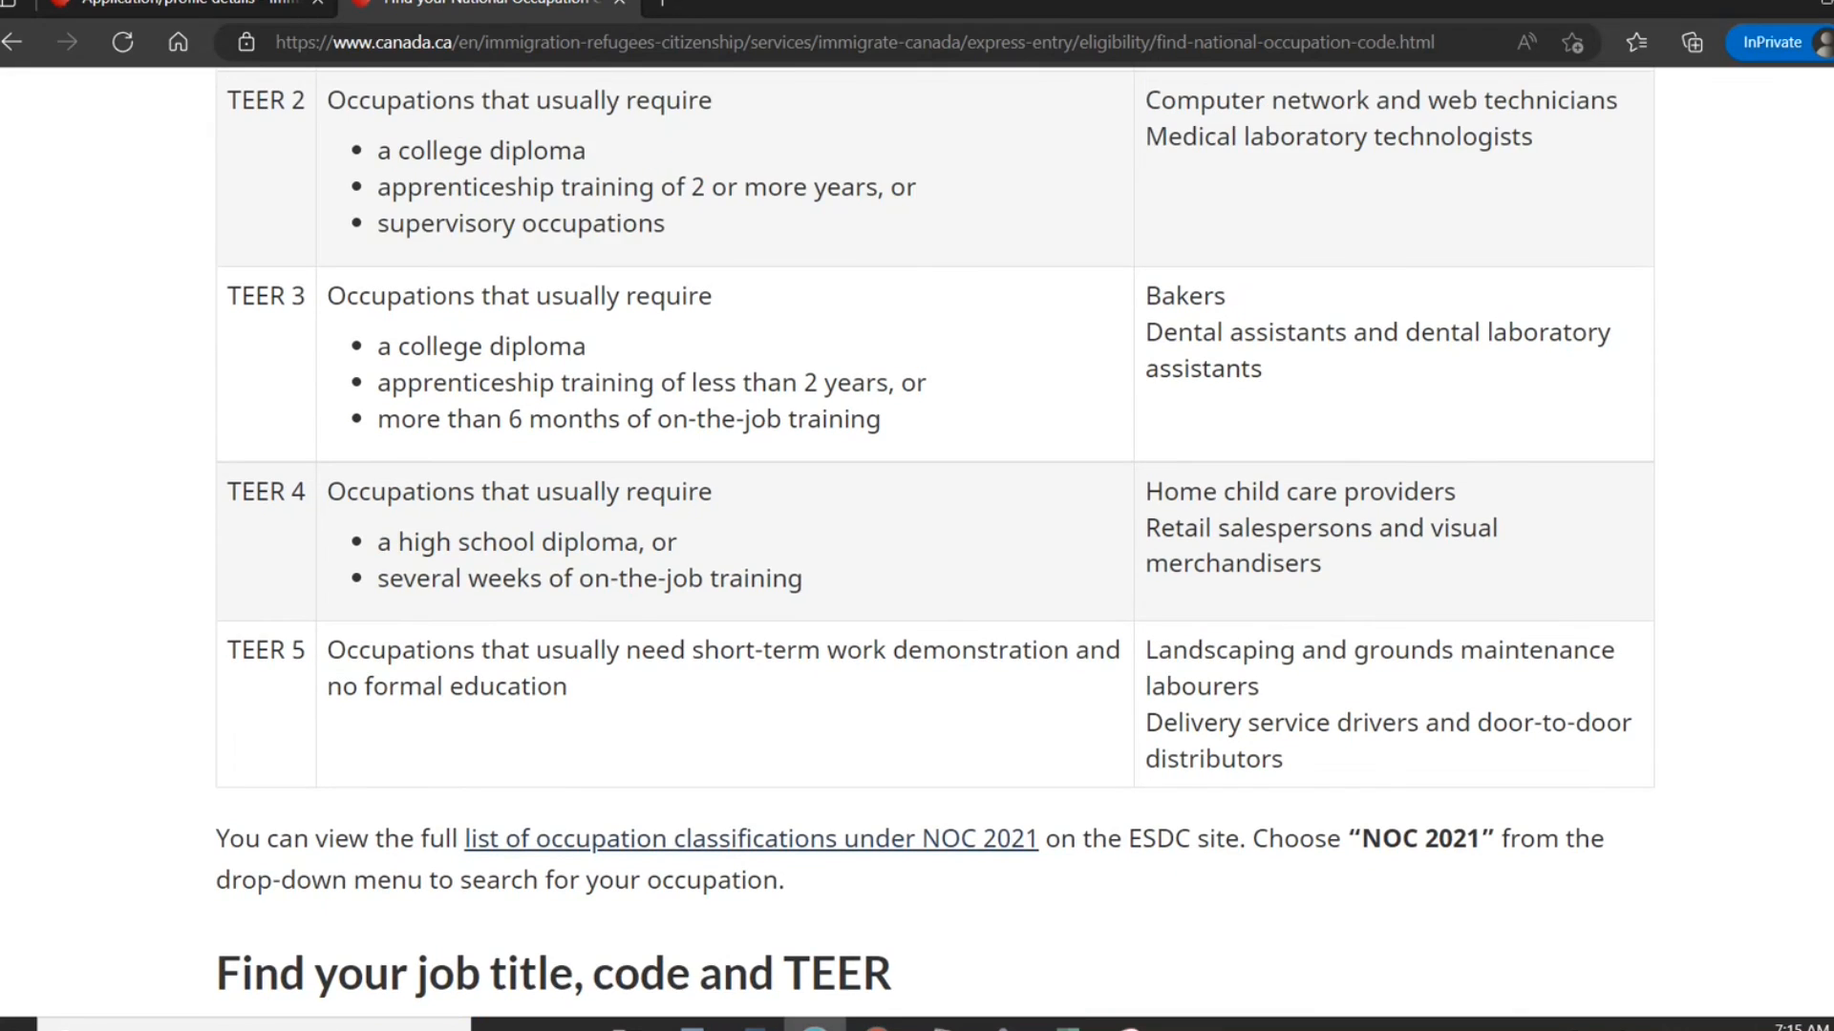
{"action": "scroll", "coordinate": [917, 534], "scroll_direction": "up", "scroll_amount": 2}
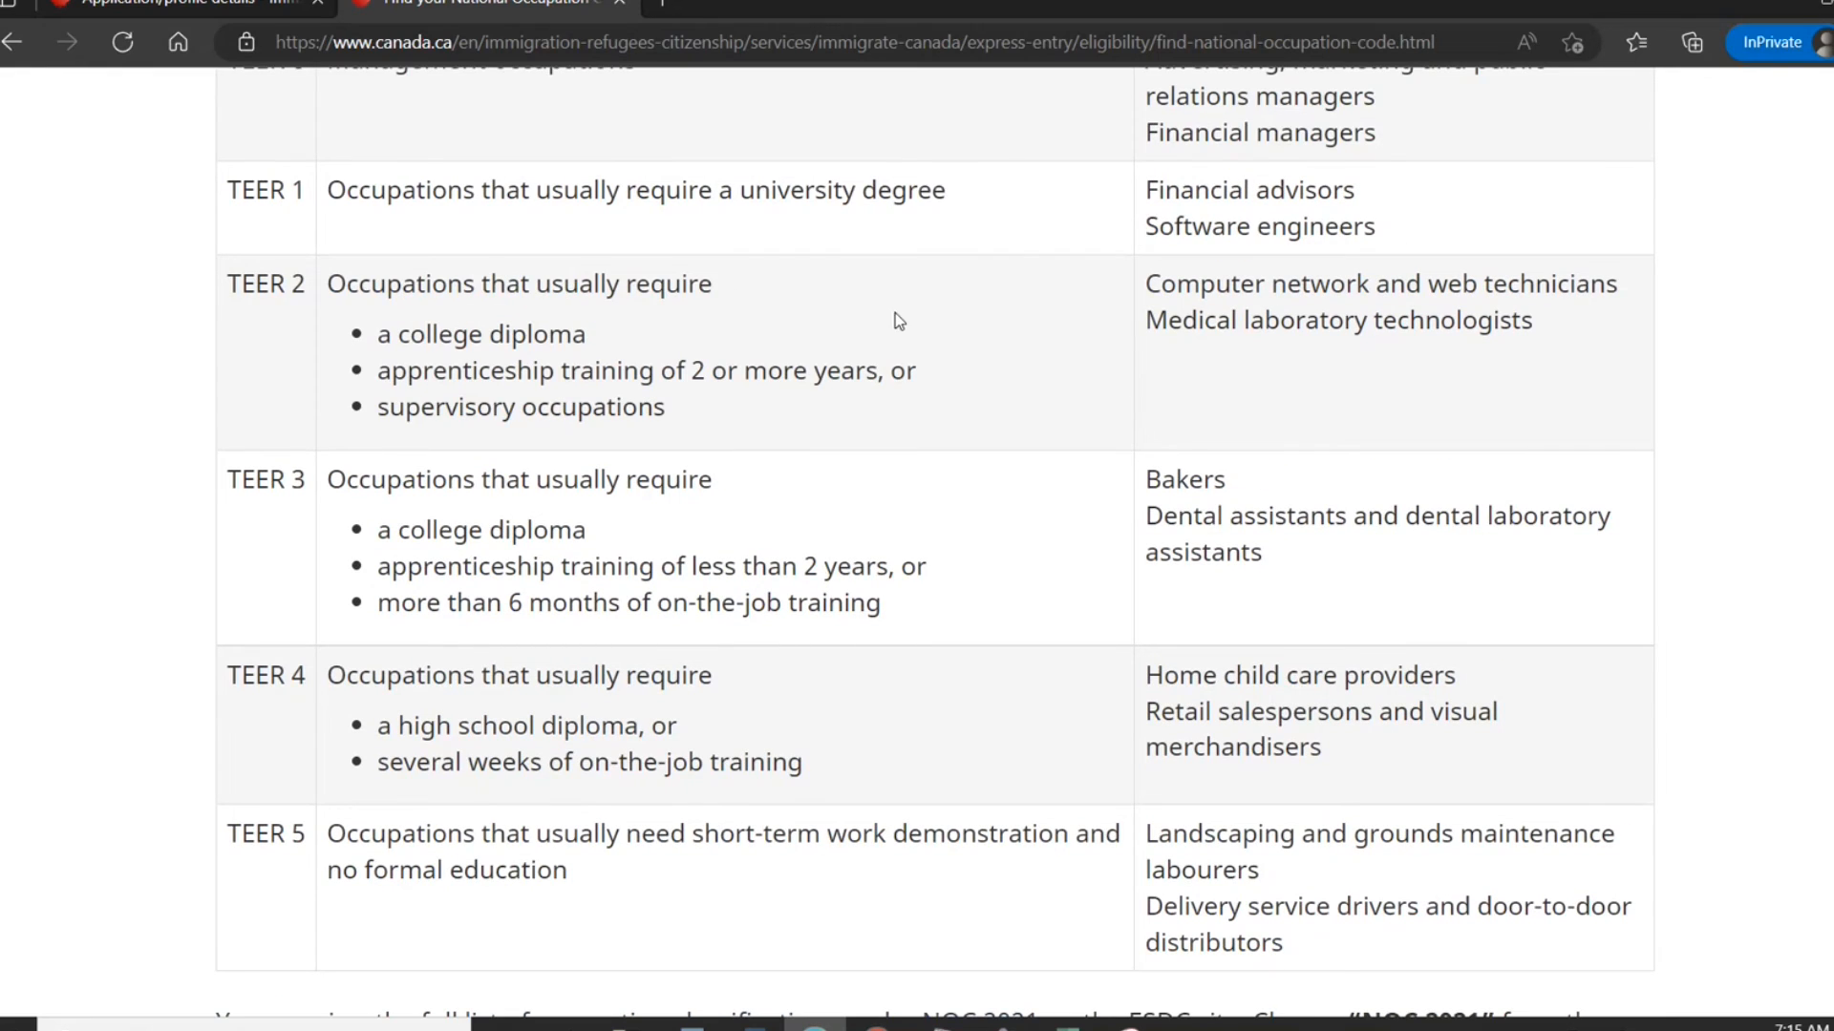
Step: Set the qualification month to June and answer No to Canadian certificate and job offer
{"action": "left_click", "coordinate": [232, 4]}
{"action": "left_click", "coordinate": [748, 619]}
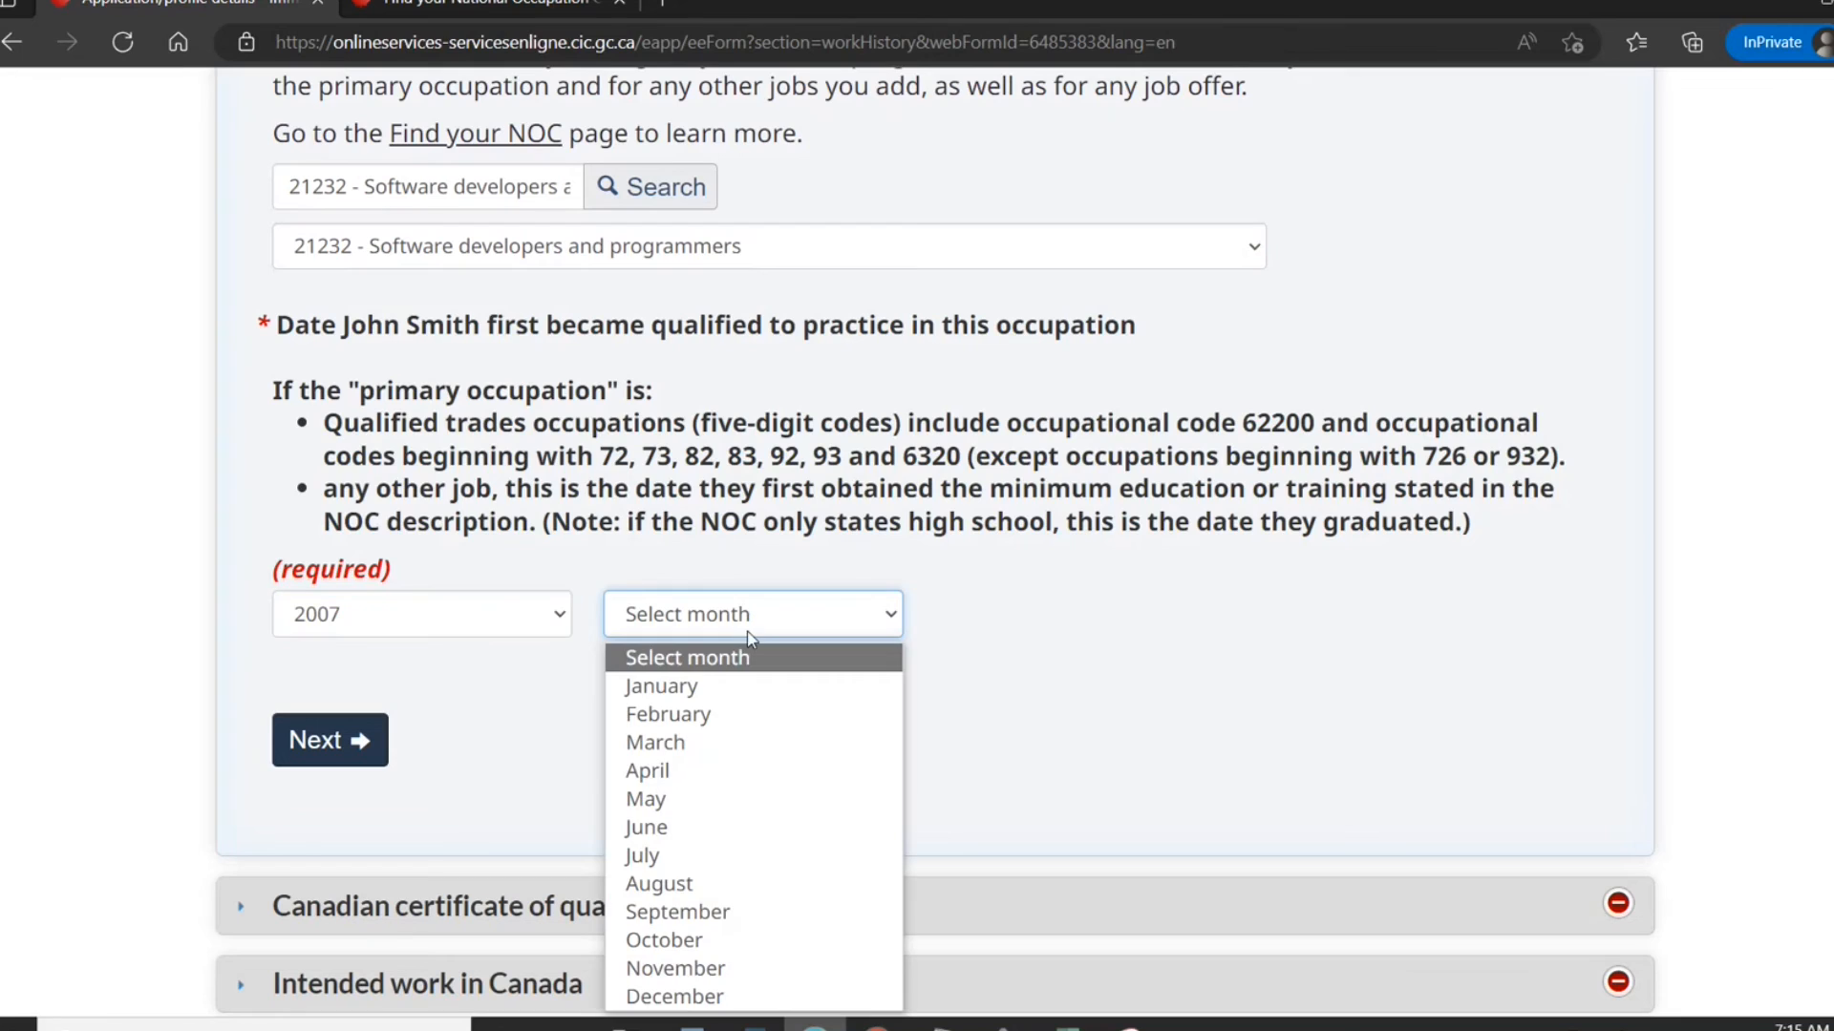
{"action": "left_click", "coordinate": [707, 828]}
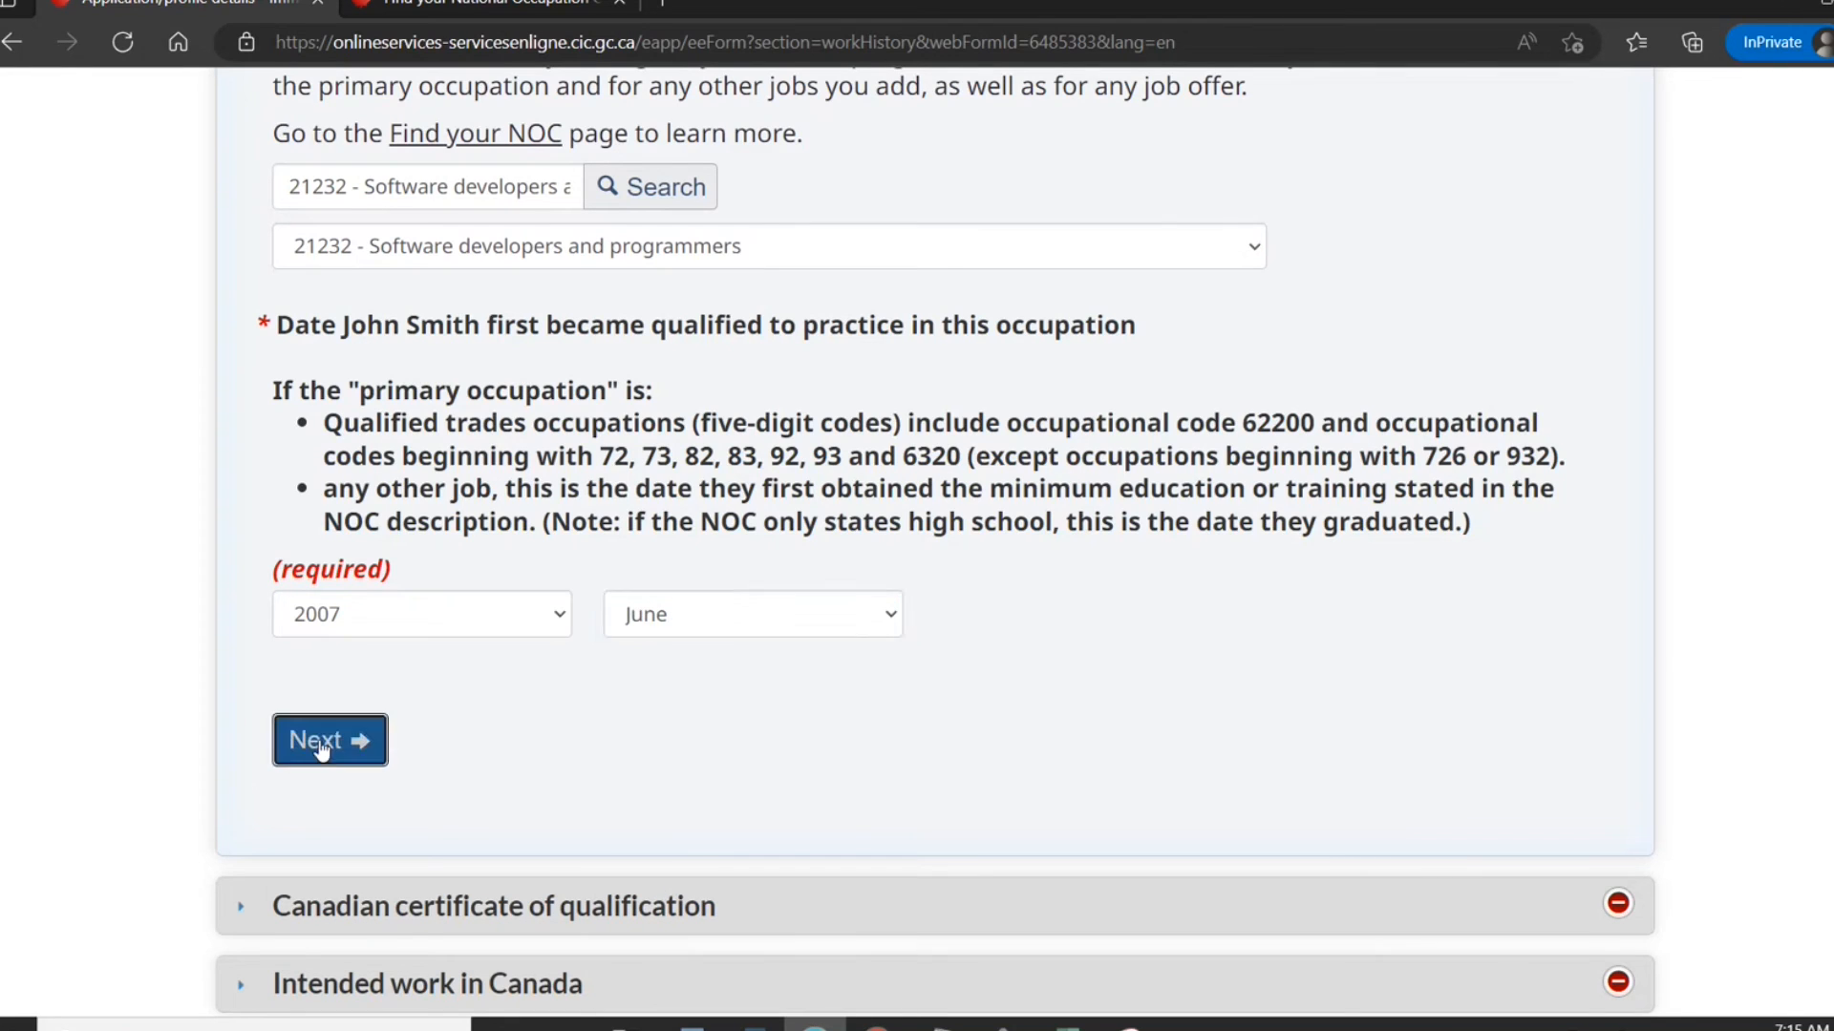
{"action": "left_click", "coordinate": [318, 743]}
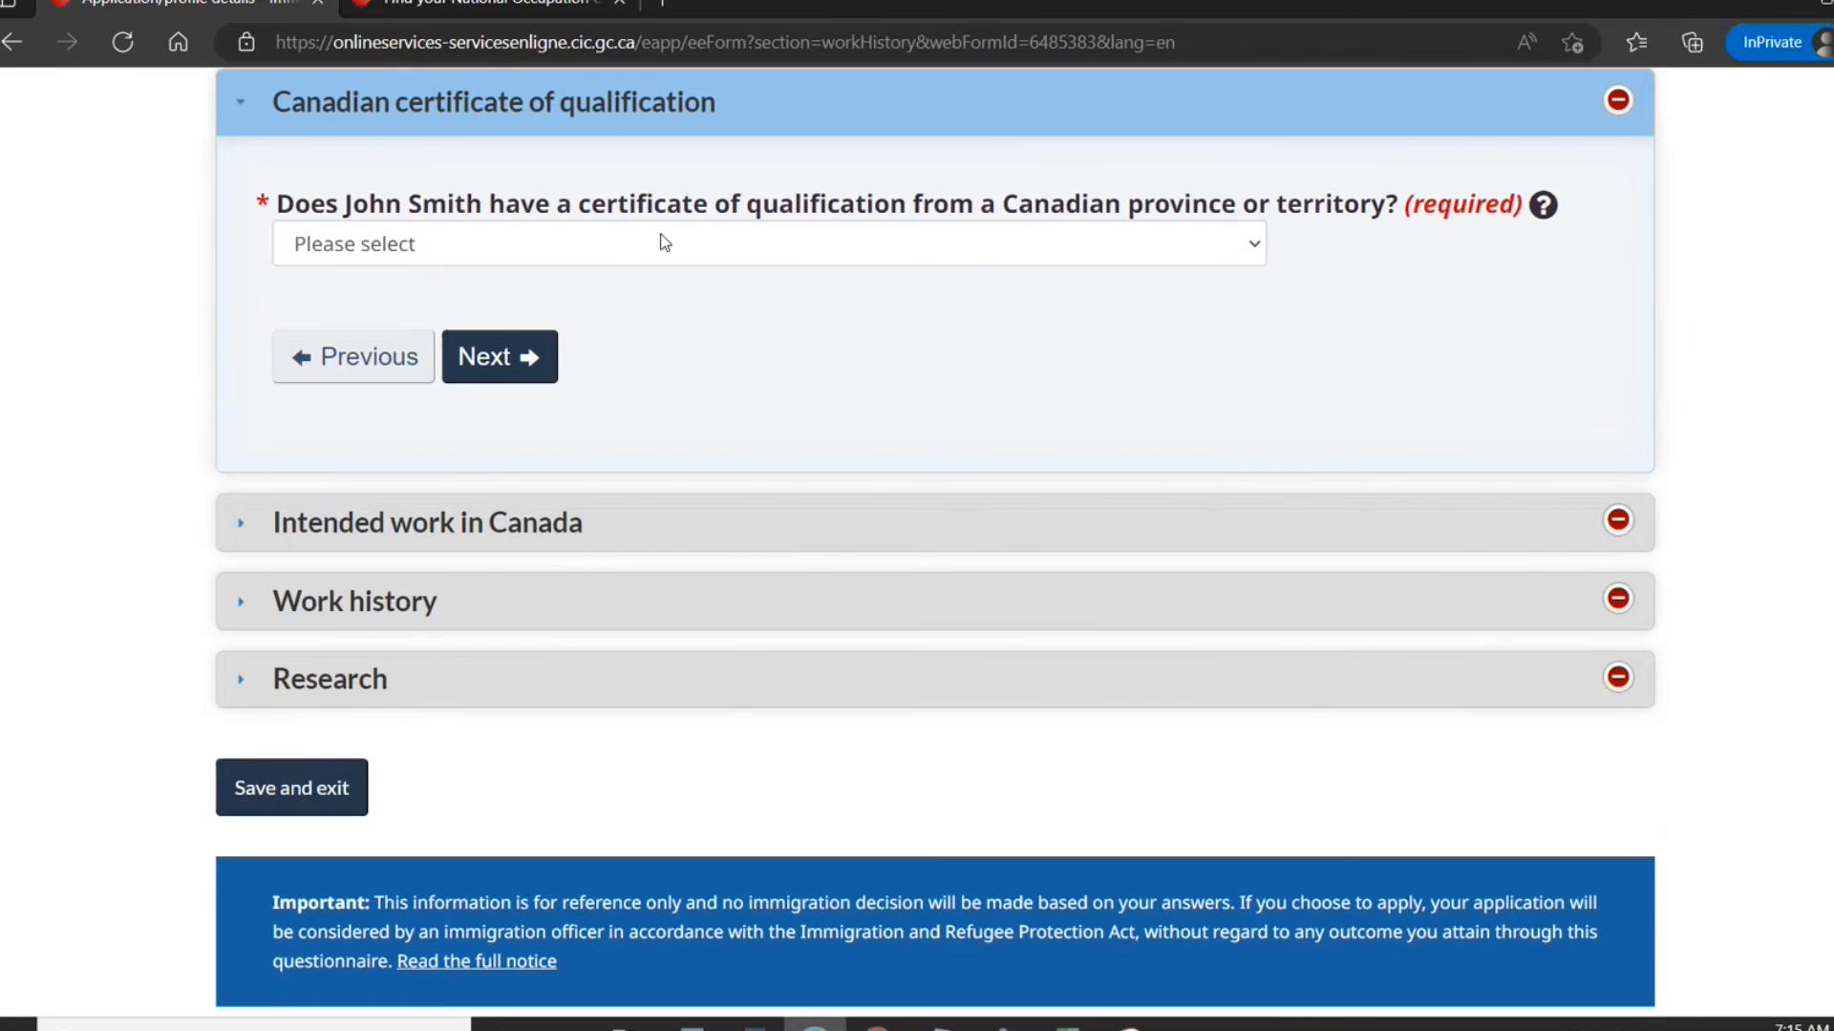
{"action": "left_click", "coordinate": [665, 243]}
{"action": "left_click", "coordinate": [544, 342]}
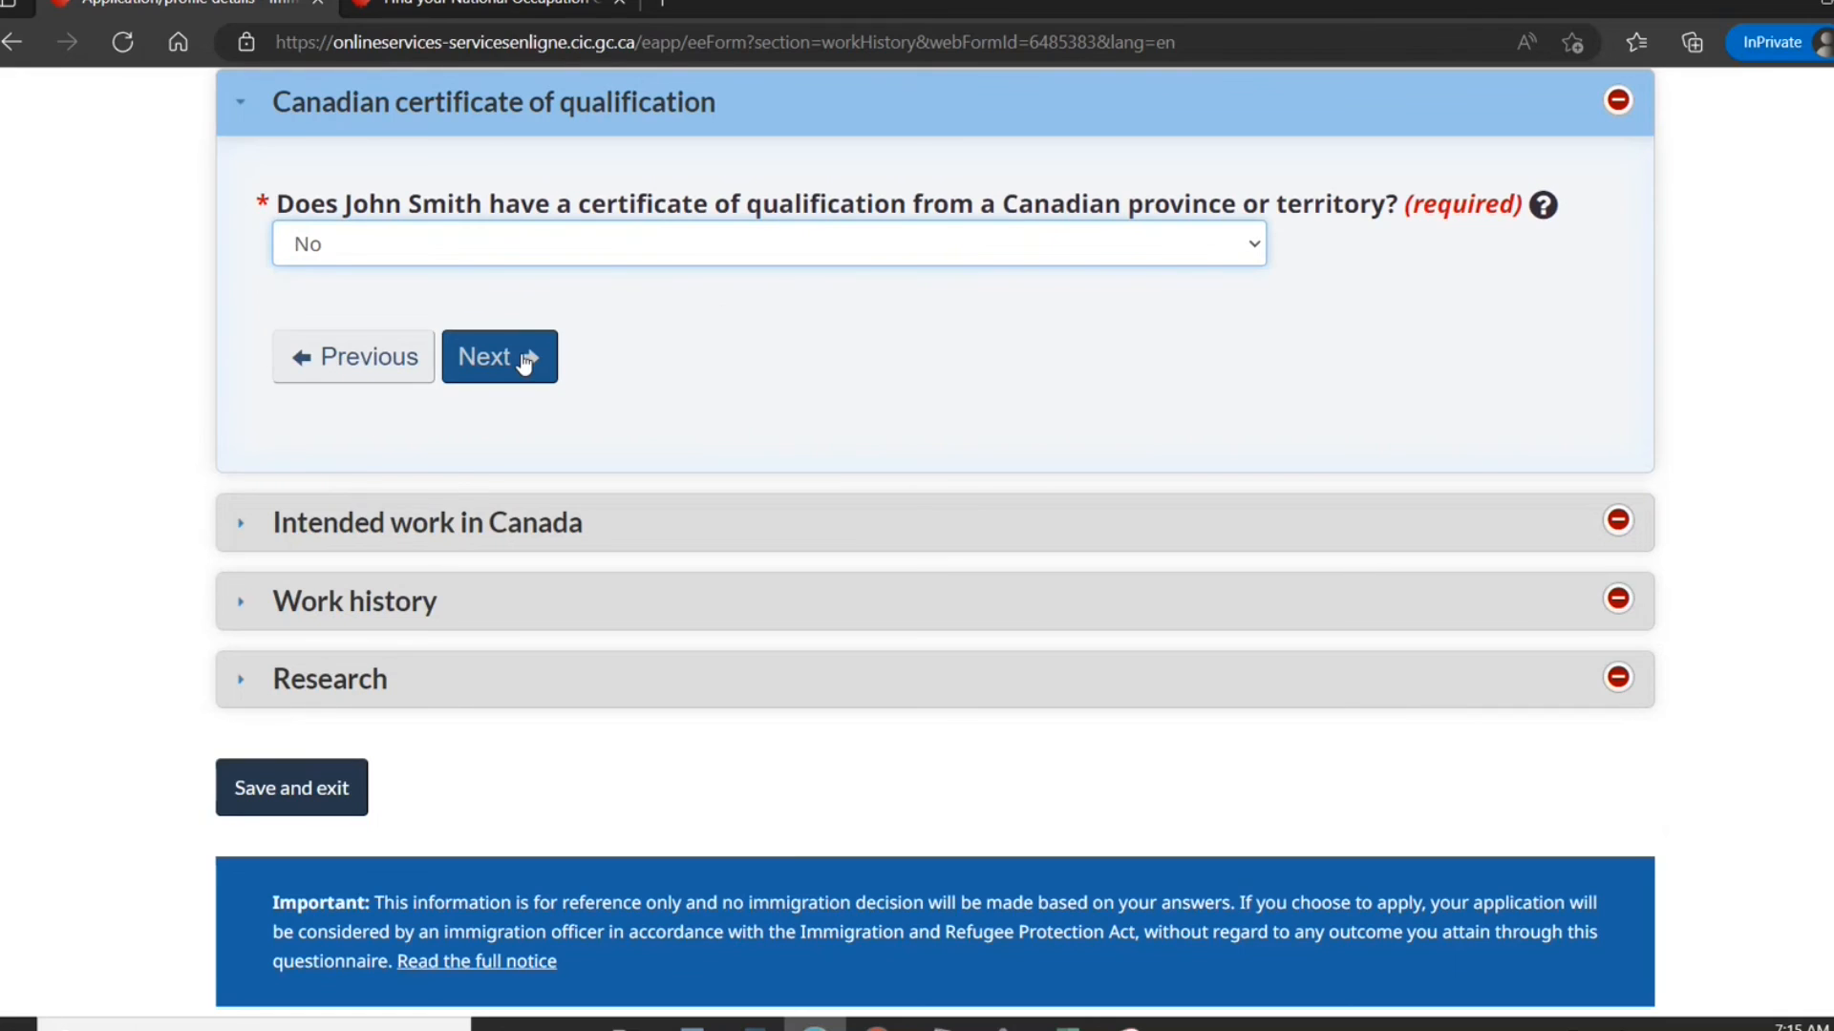
{"action": "left_click", "coordinate": [523, 358]}
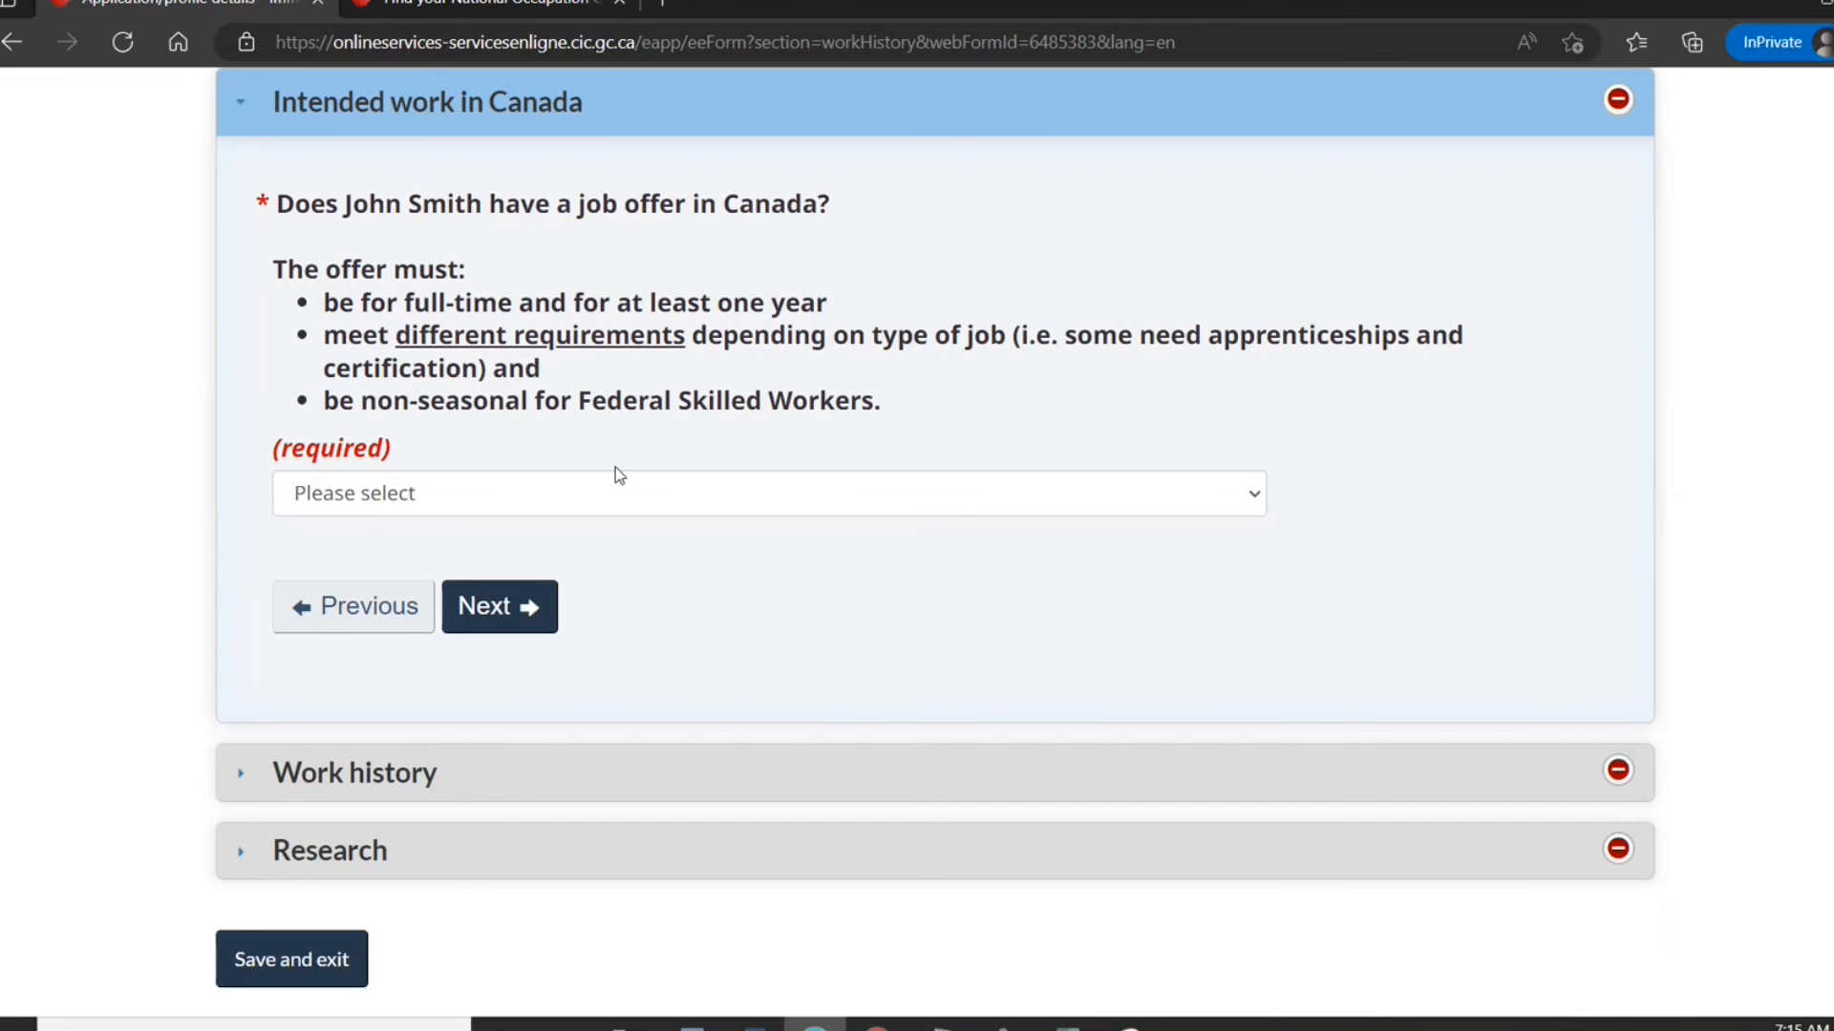
{"action": "left_click", "coordinate": [575, 505]}
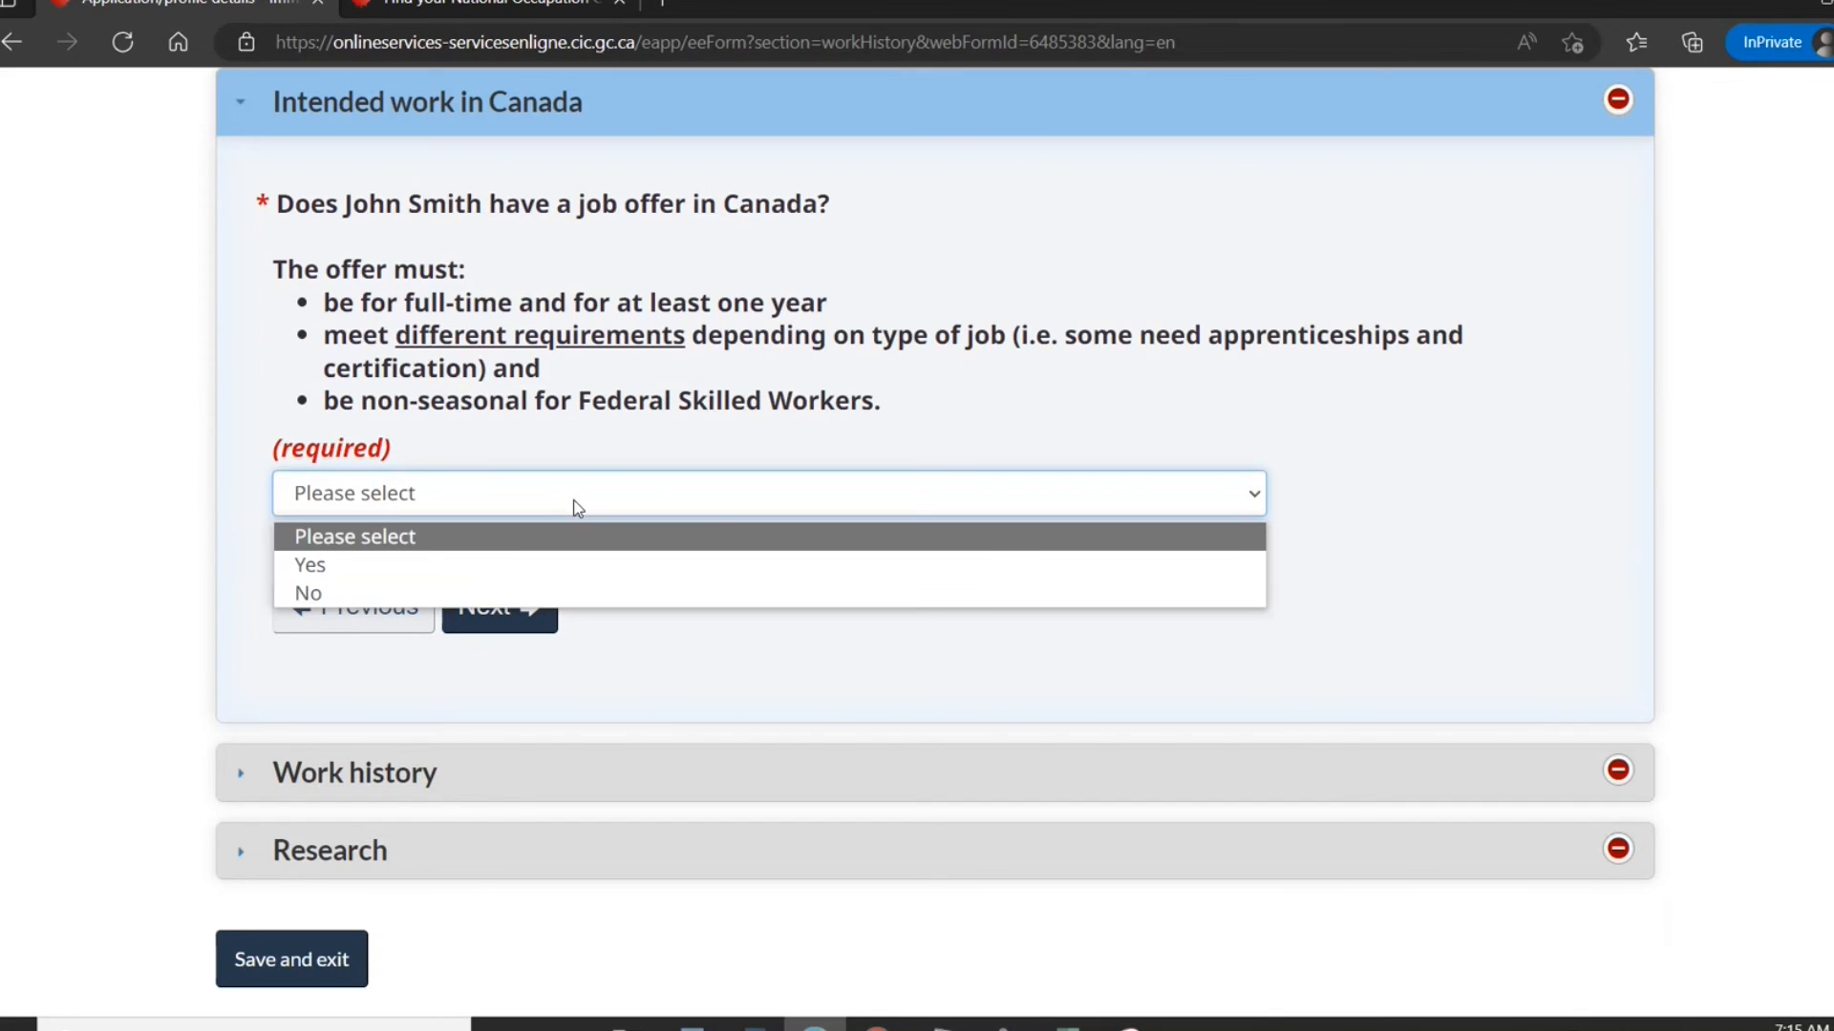
{"action": "left_click", "coordinate": [439, 593]}
{"action": "left_click", "coordinate": [489, 625]}
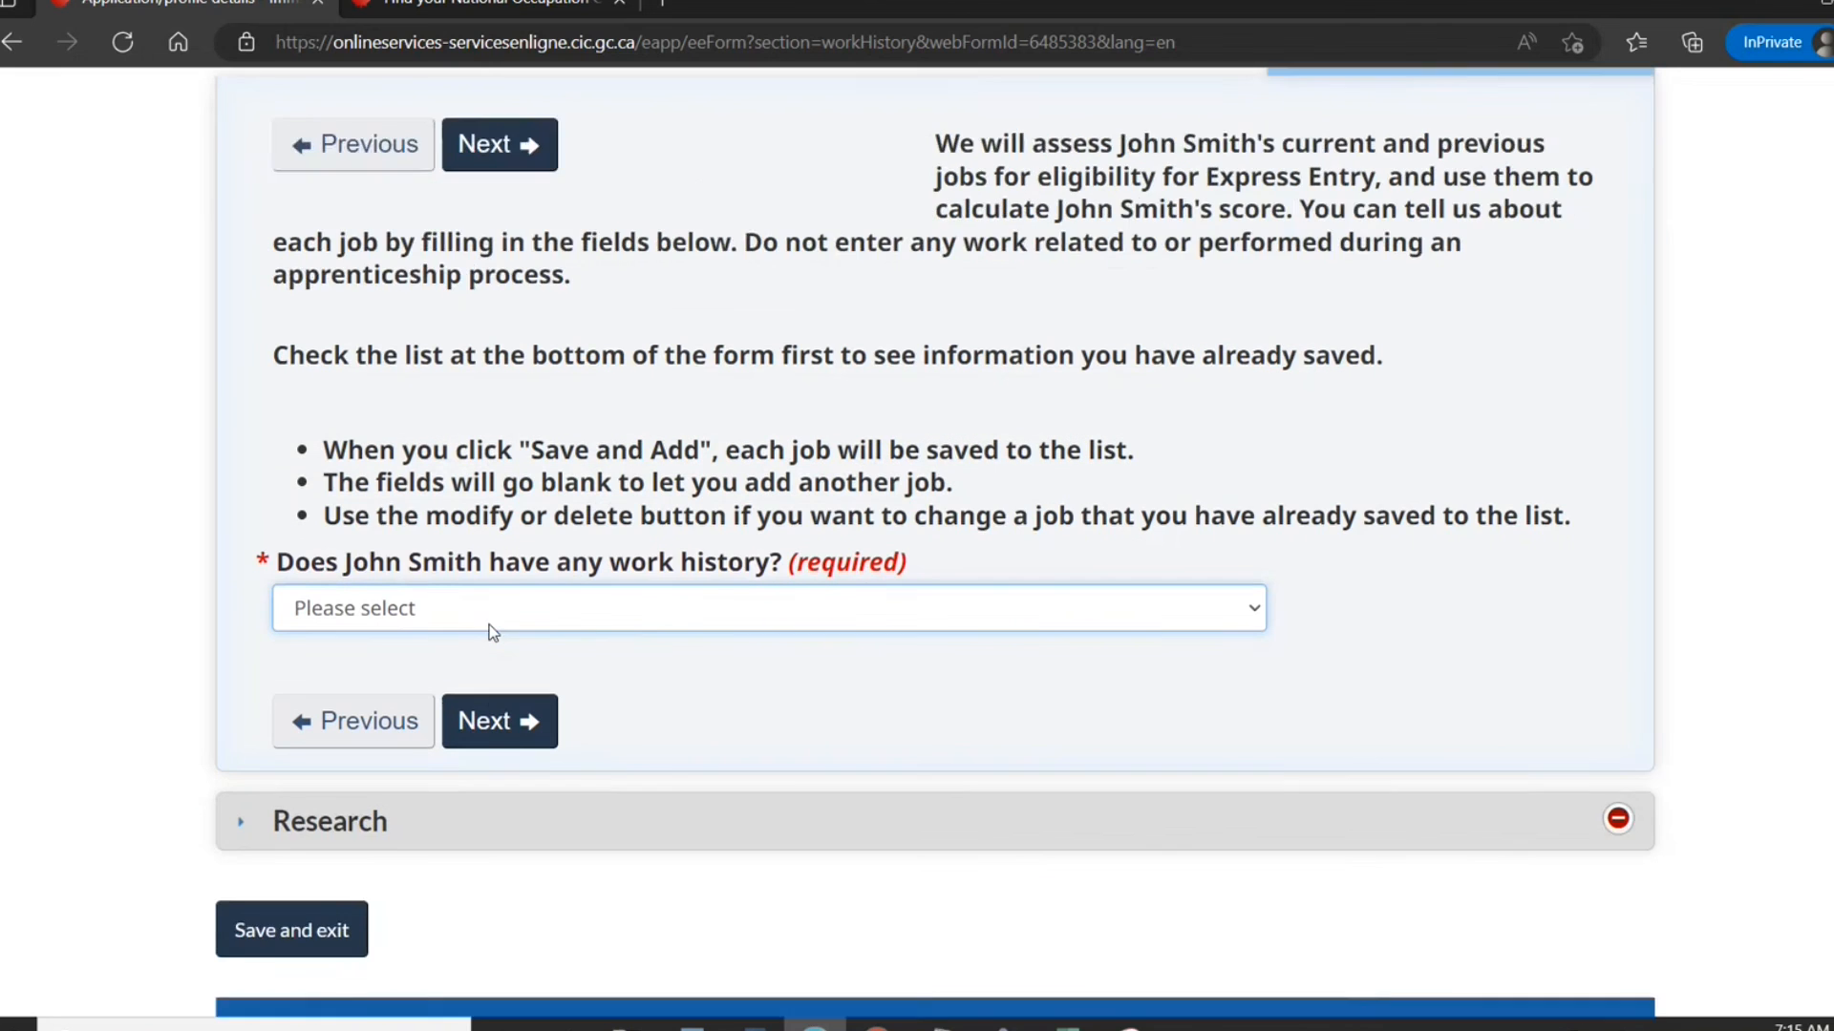
Step: Answer Yes to work history and add a current job starting July 2007
{"action": "left_click", "coordinate": [520, 616]}
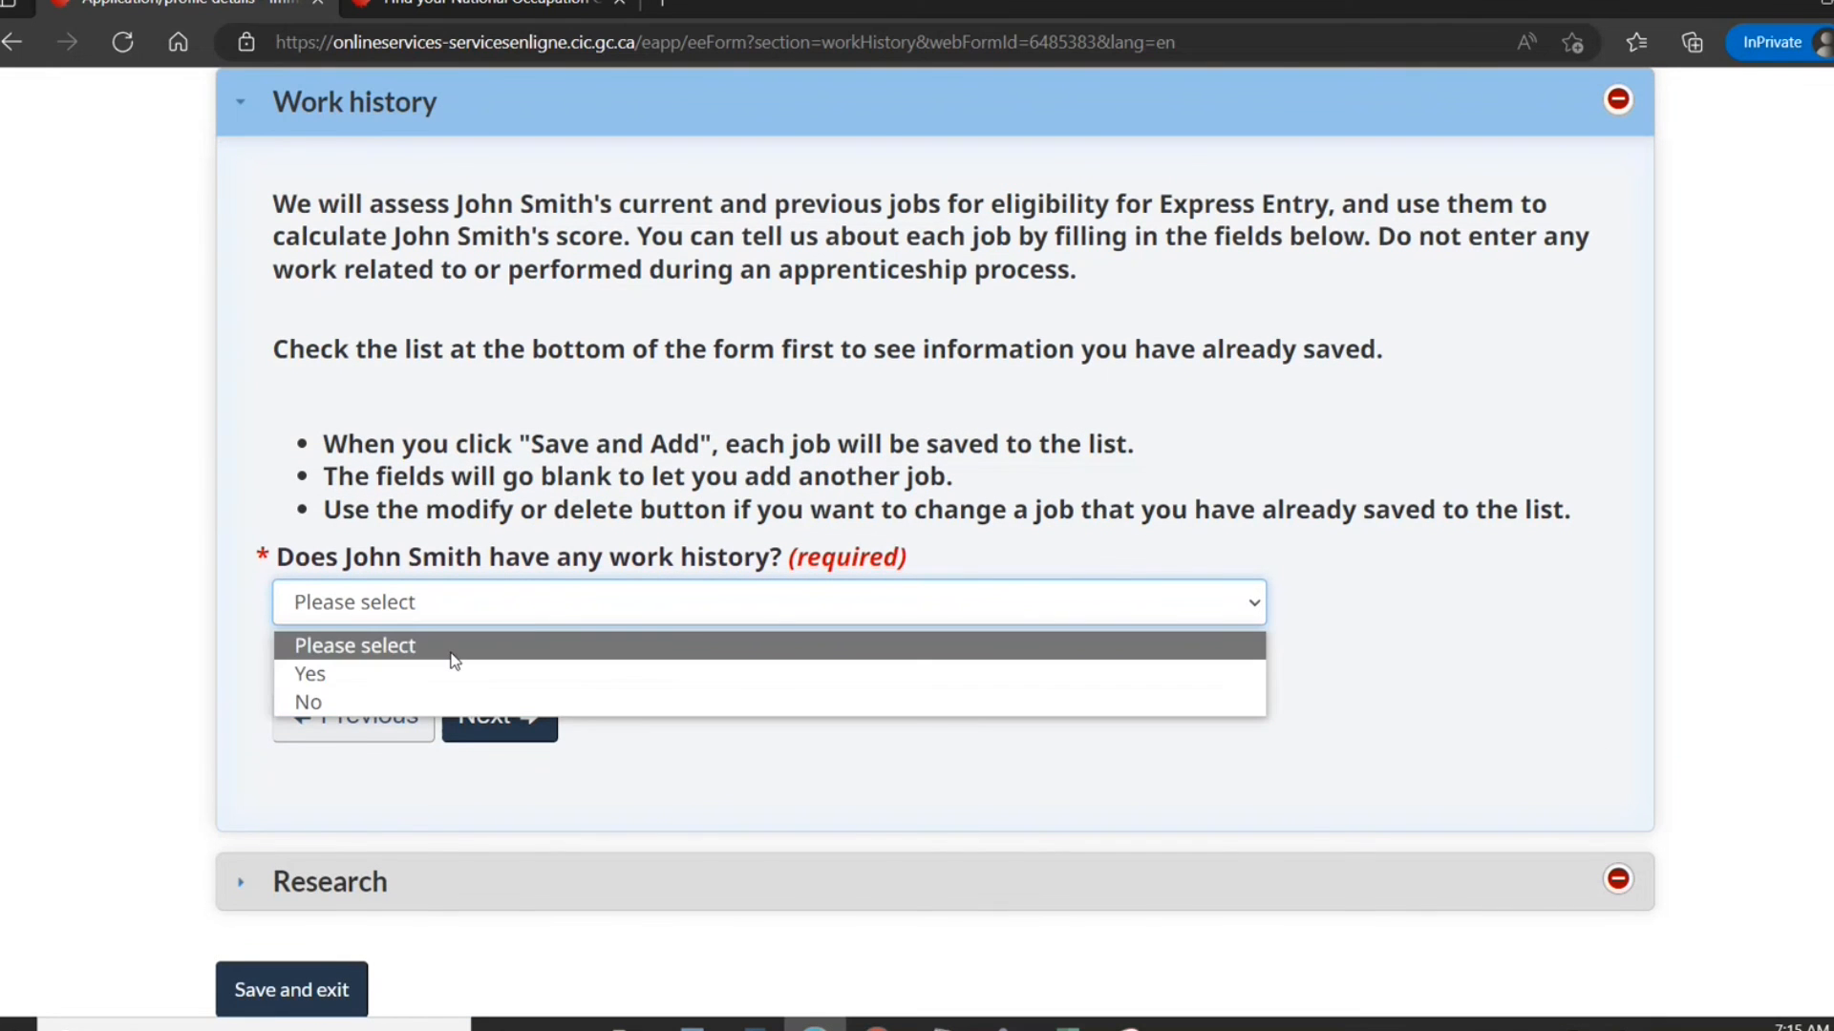
{"action": "left_click", "coordinate": [421, 673]}
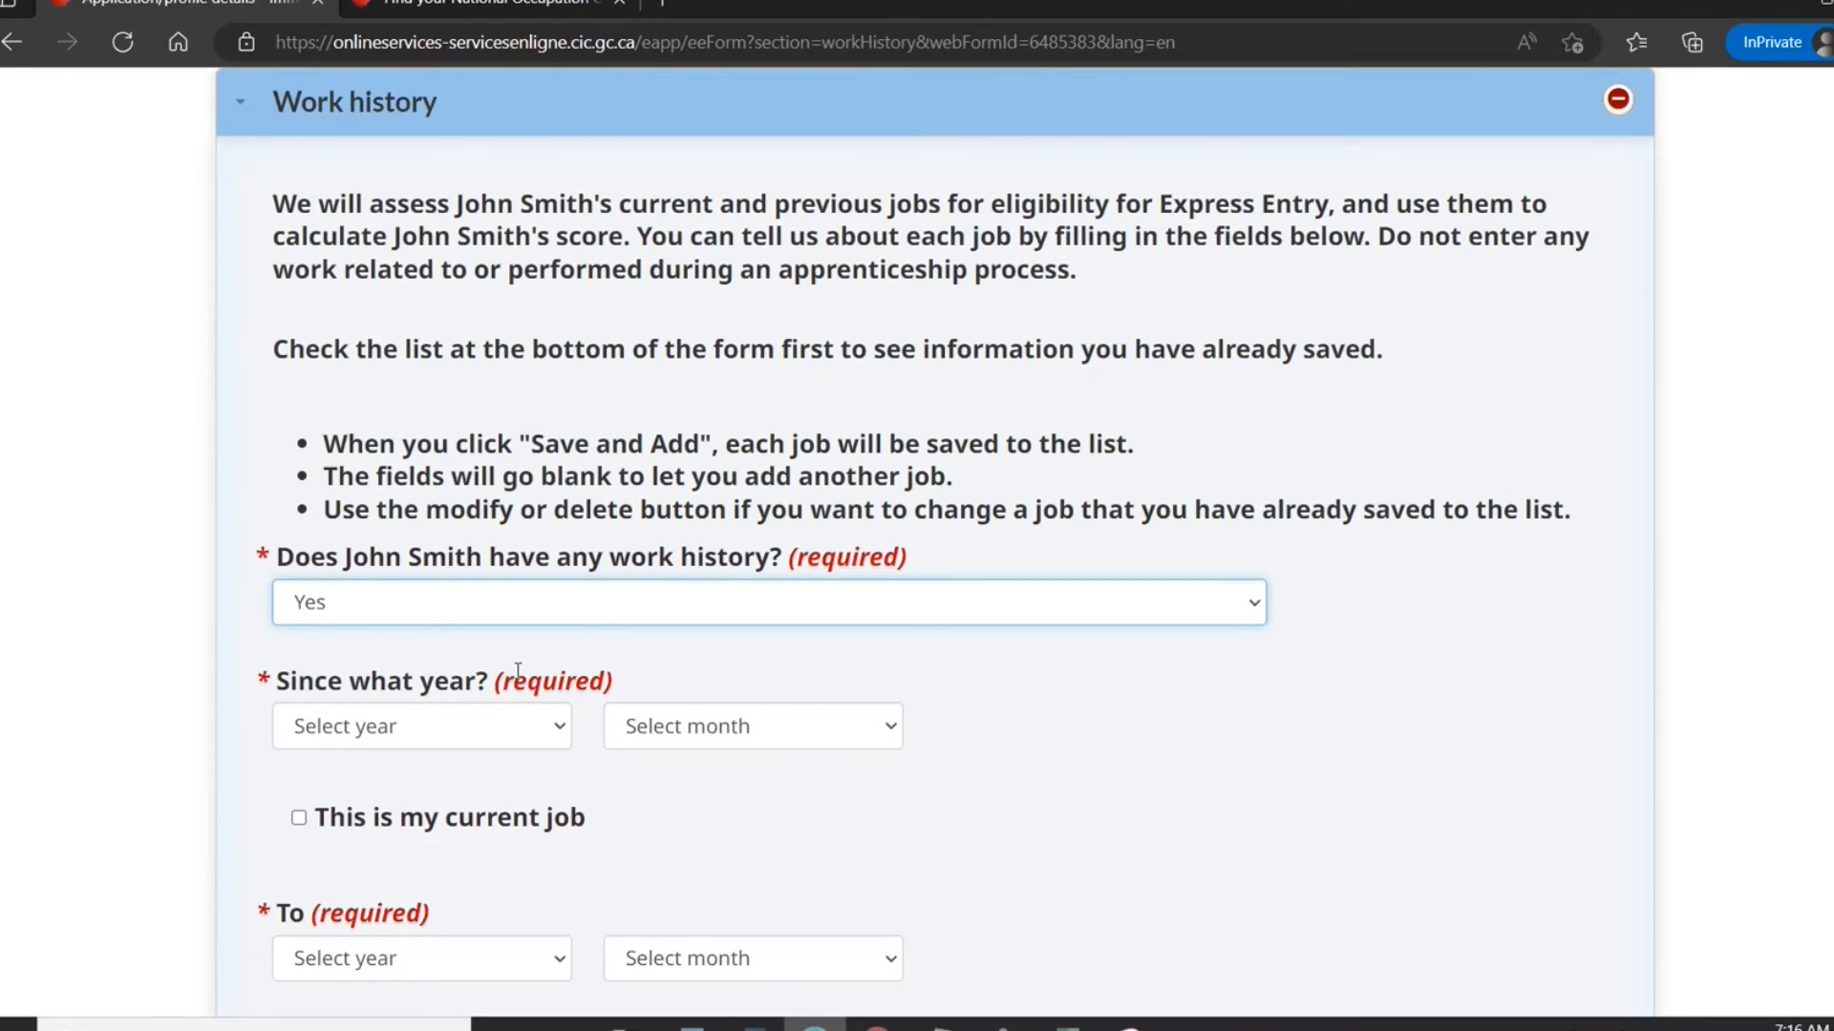
{"action": "left_click", "coordinate": [515, 725]}
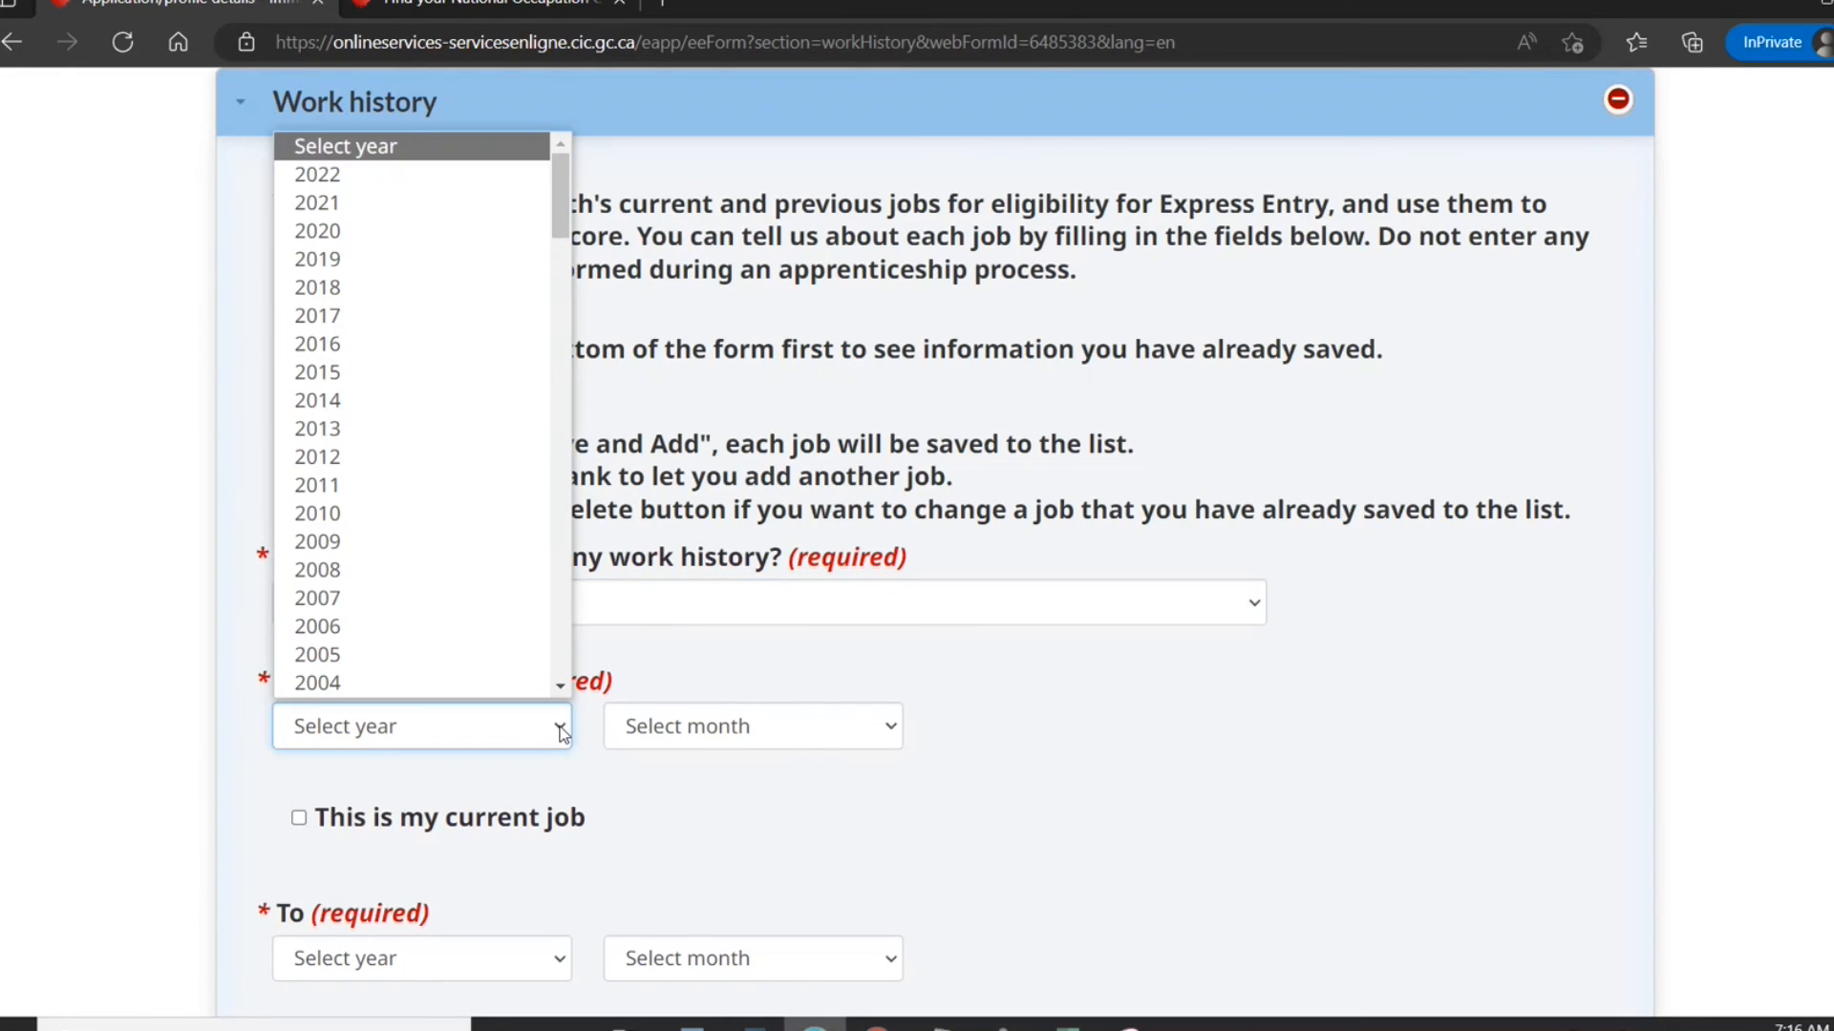
{"action": "left_click", "coordinate": [512, 597]}
{"action": "left_click", "coordinate": [645, 723]}
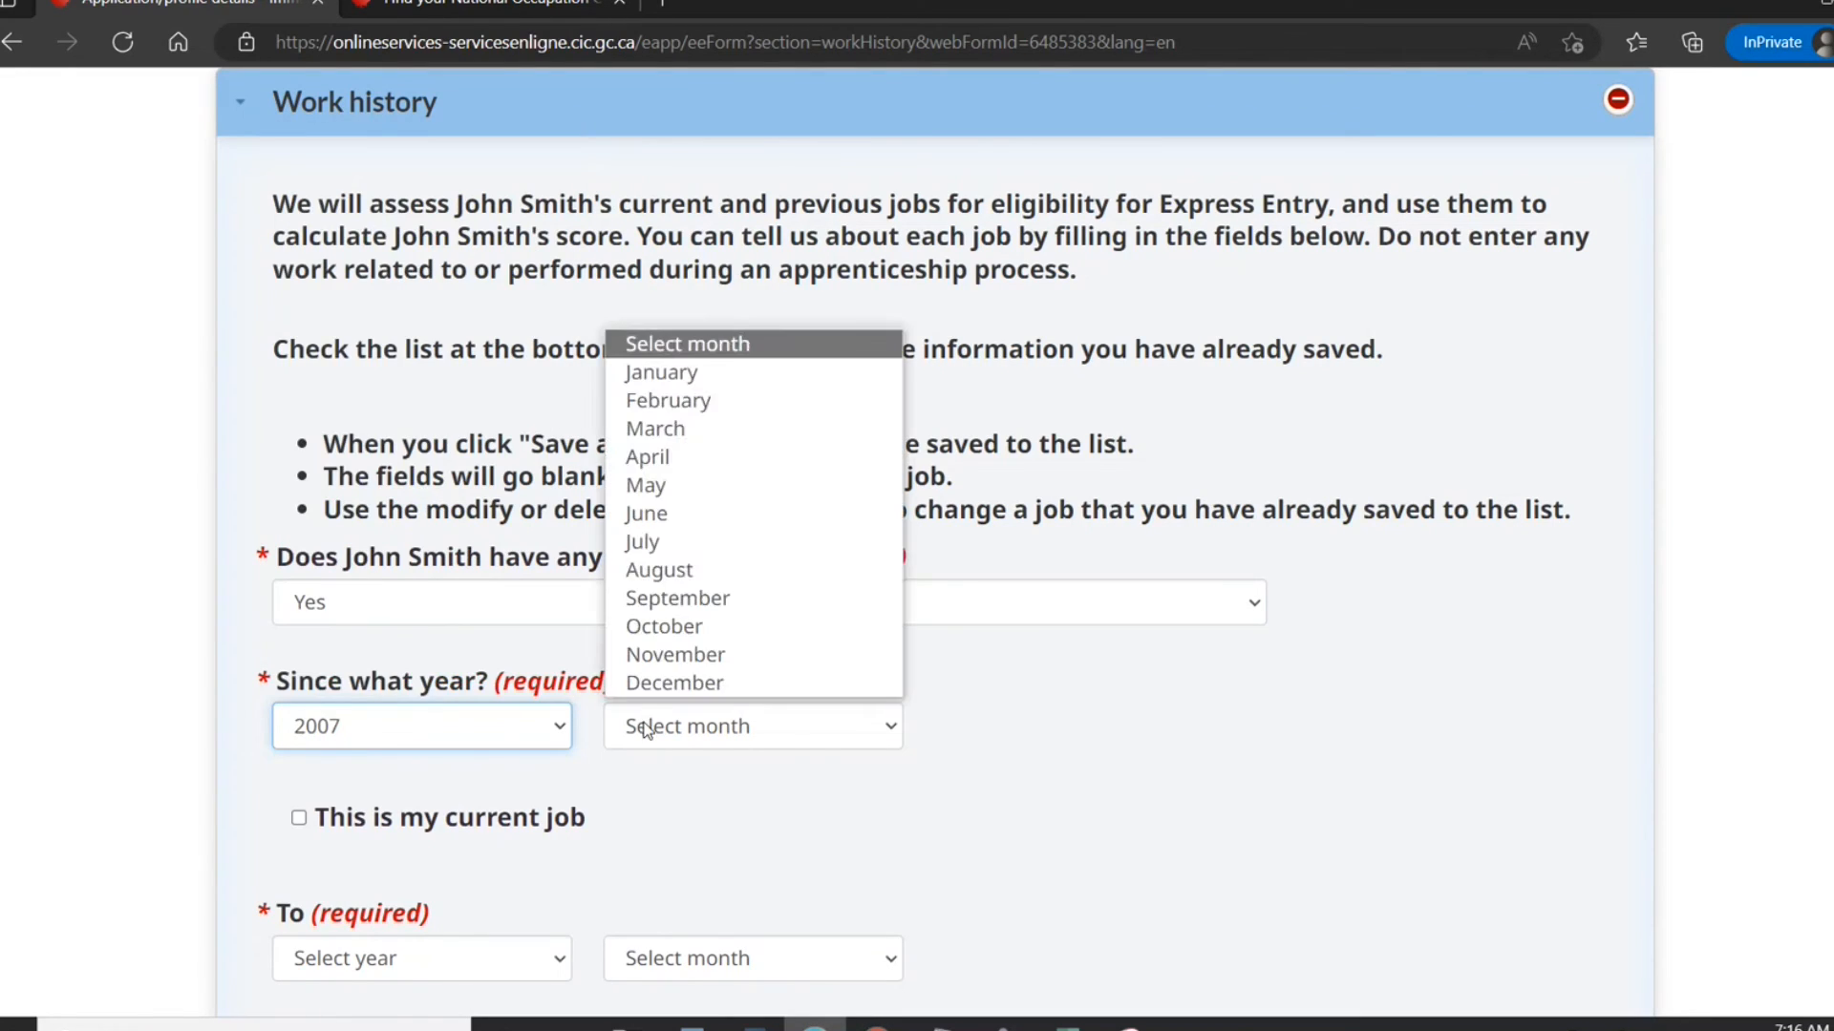
{"action": "left_click", "coordinate": [649, 542]}
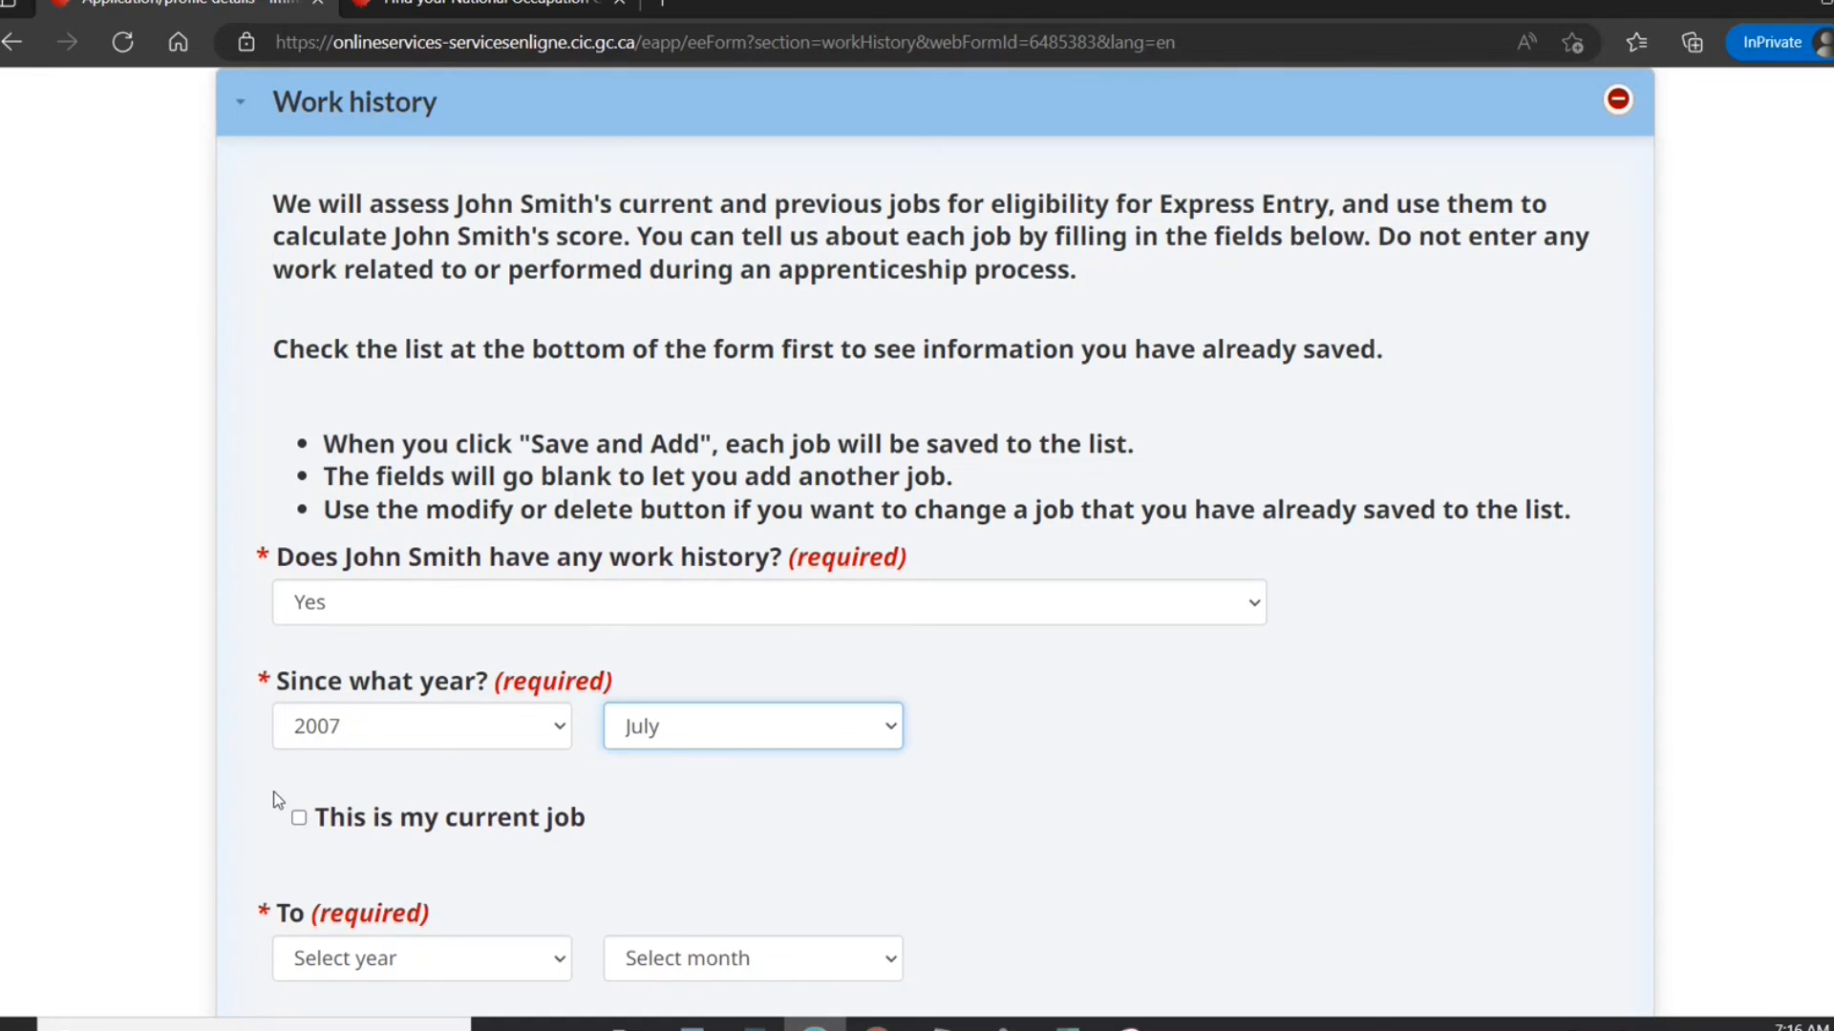
{"action": "left_click", "coordinate": [299, 818]}
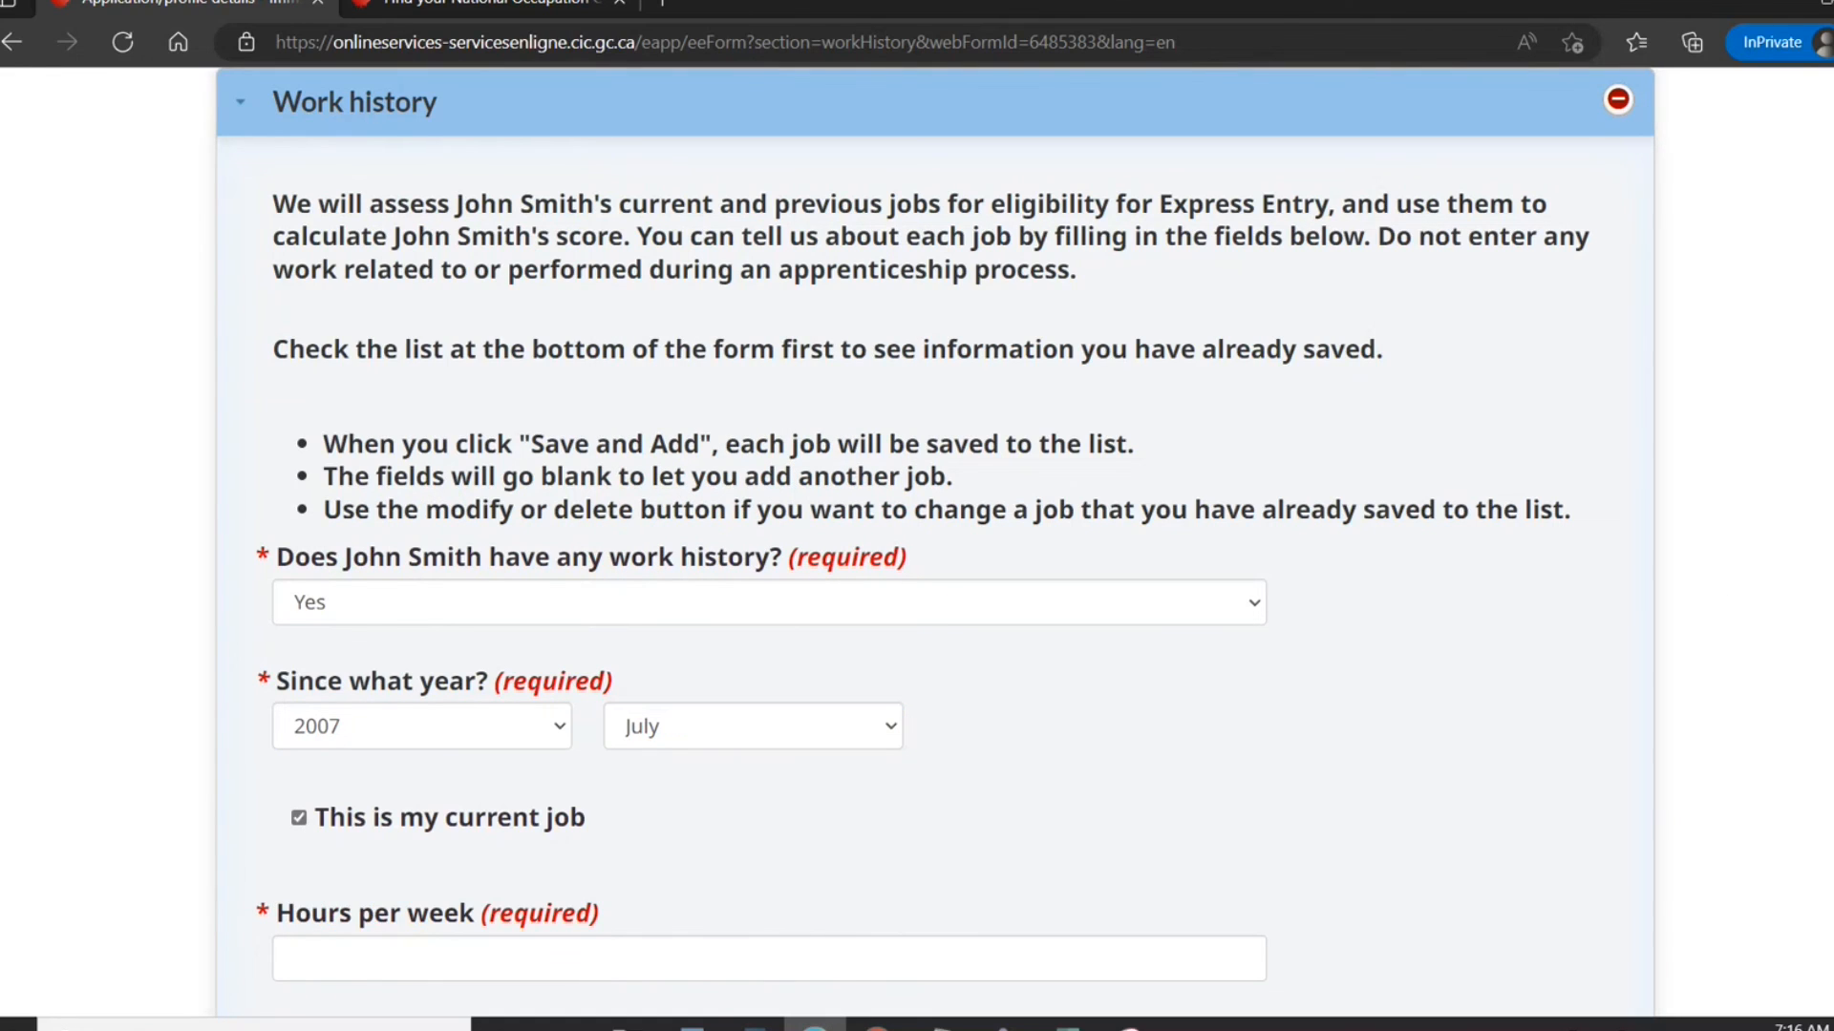
Step: Enter 40 hours per week and NOC 21232 Software developers and programmers for the job
{"action": "scroll", "coordinate": [916, 534], "scroll_direction": "down", "scroll_amount": 5}
{"action": "left_click", "coordinate": [758, 442]}
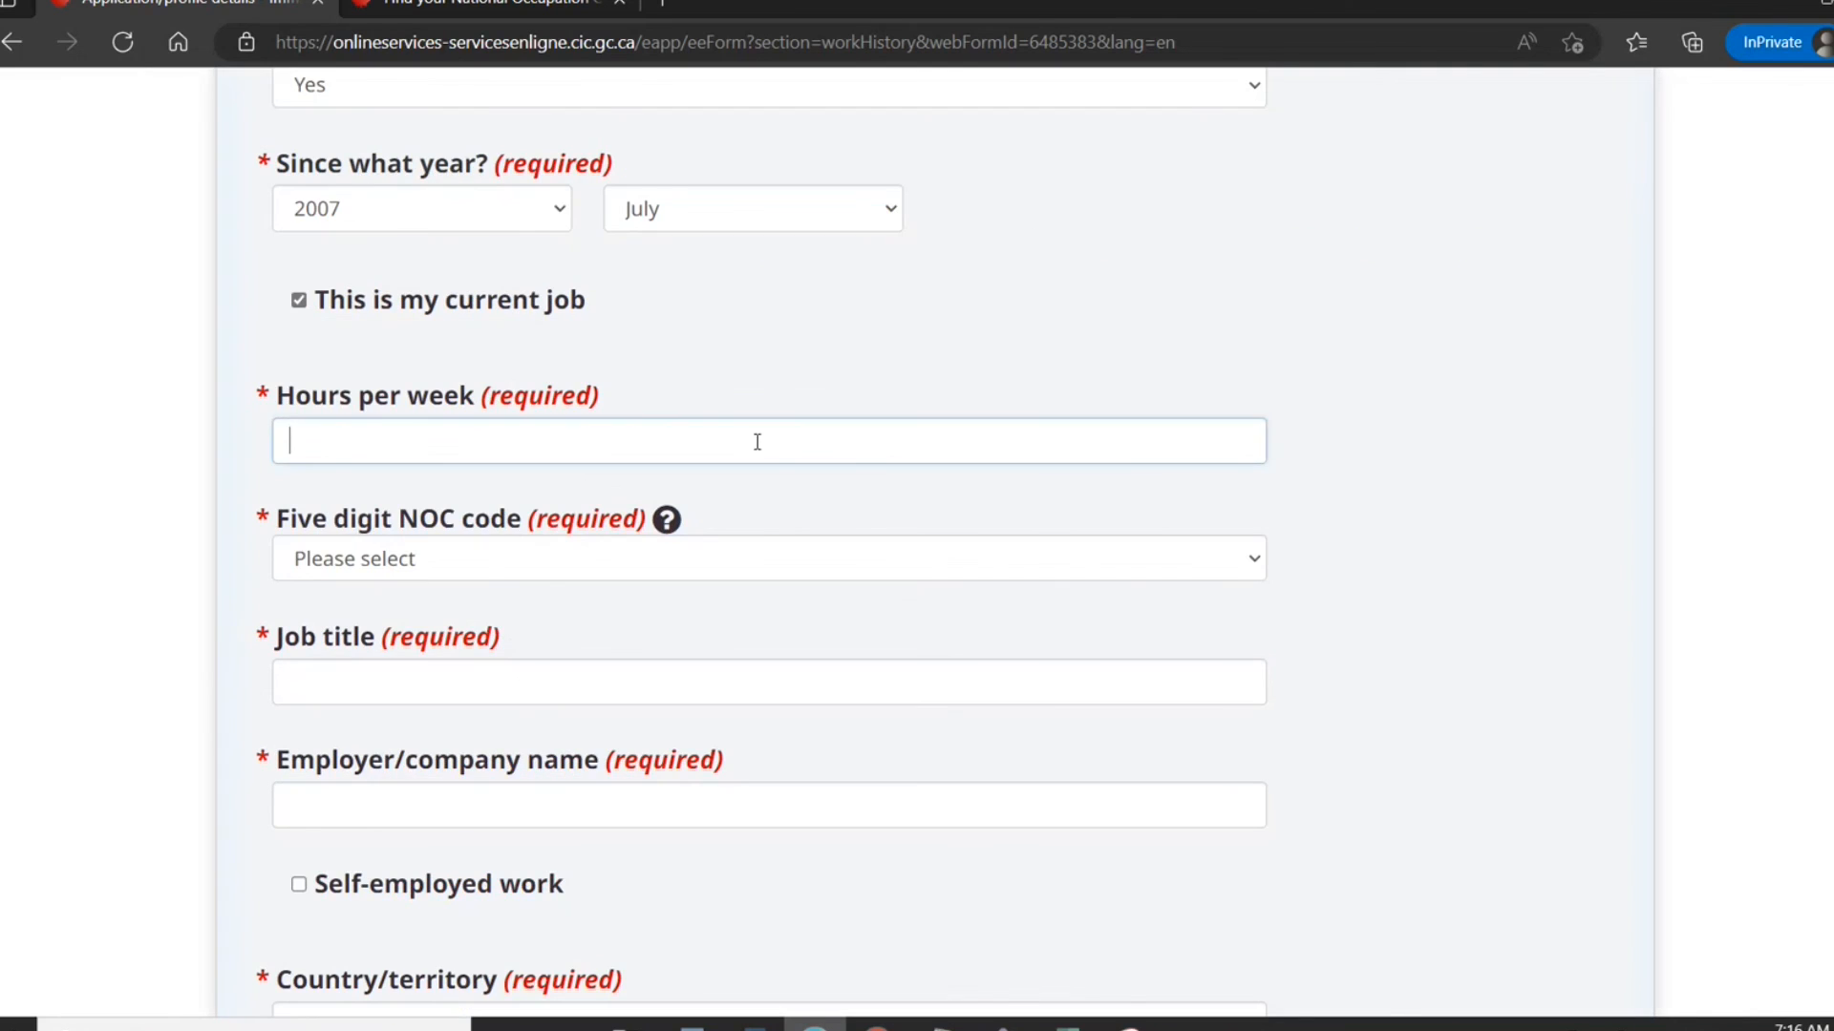
{"action": "type", "text": "40"}
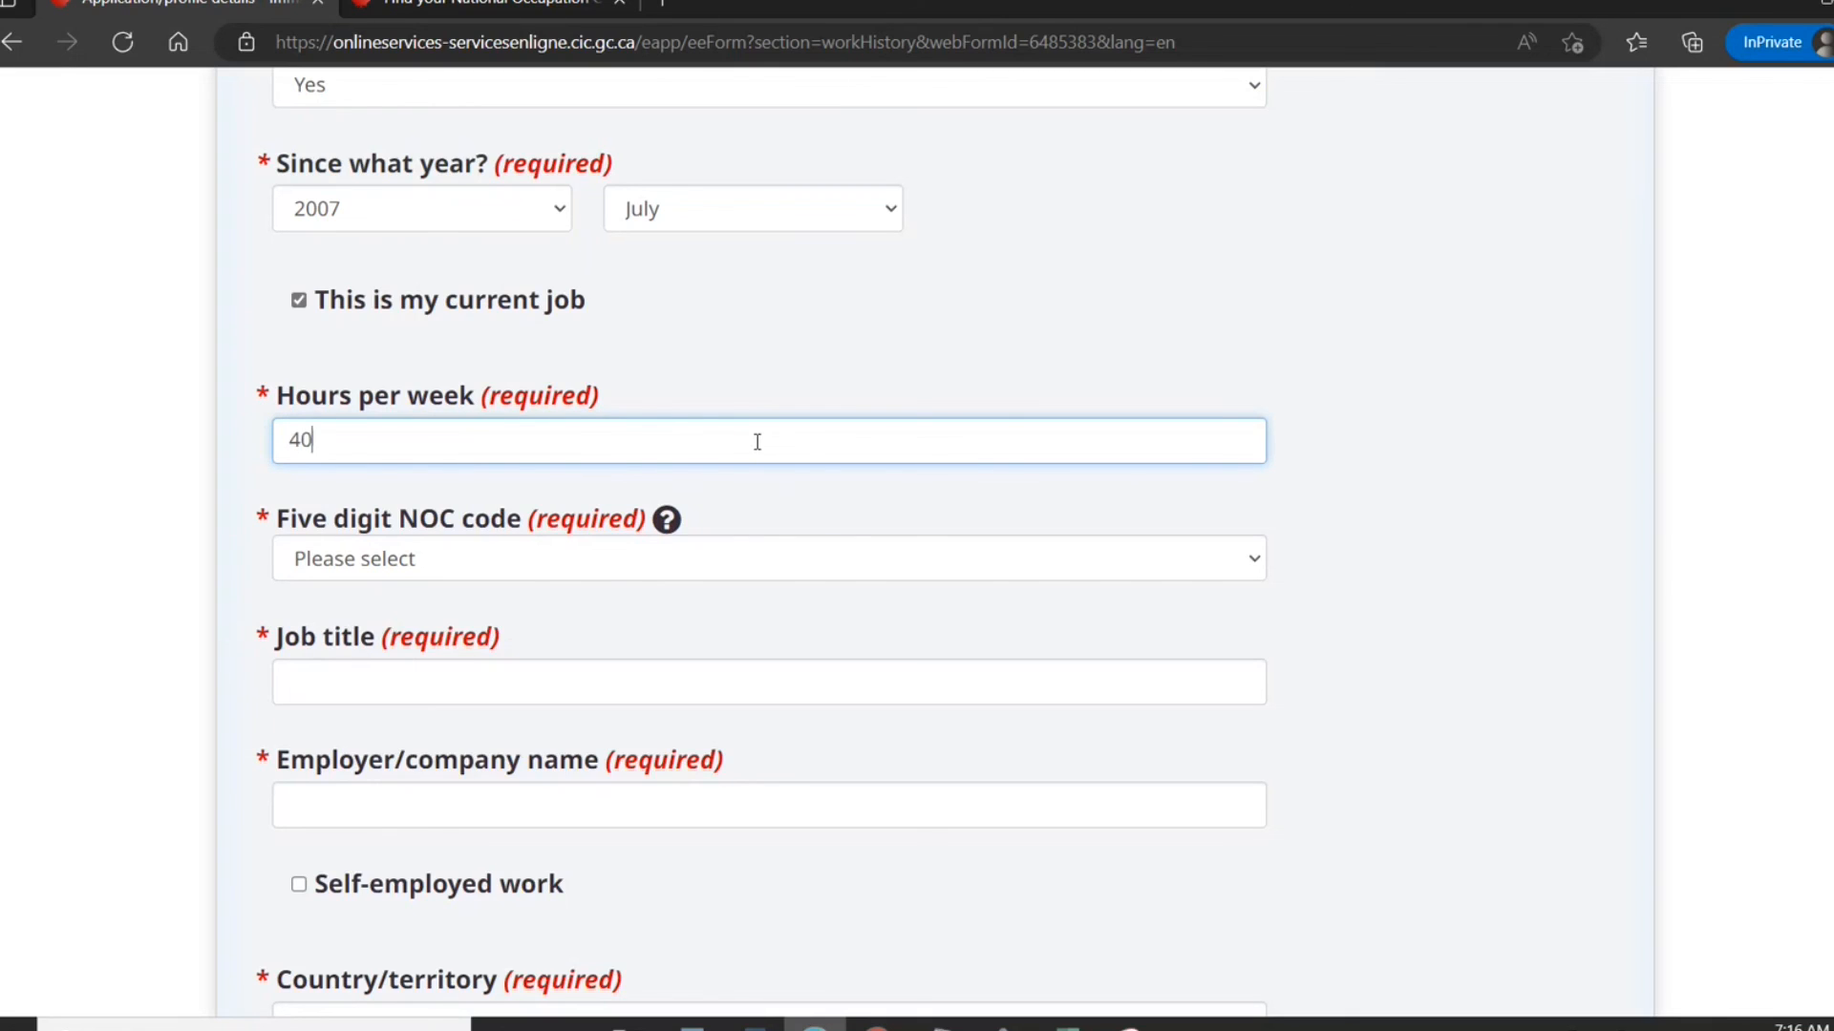
{"action": "left_click", "coordinate": [616, 562]}
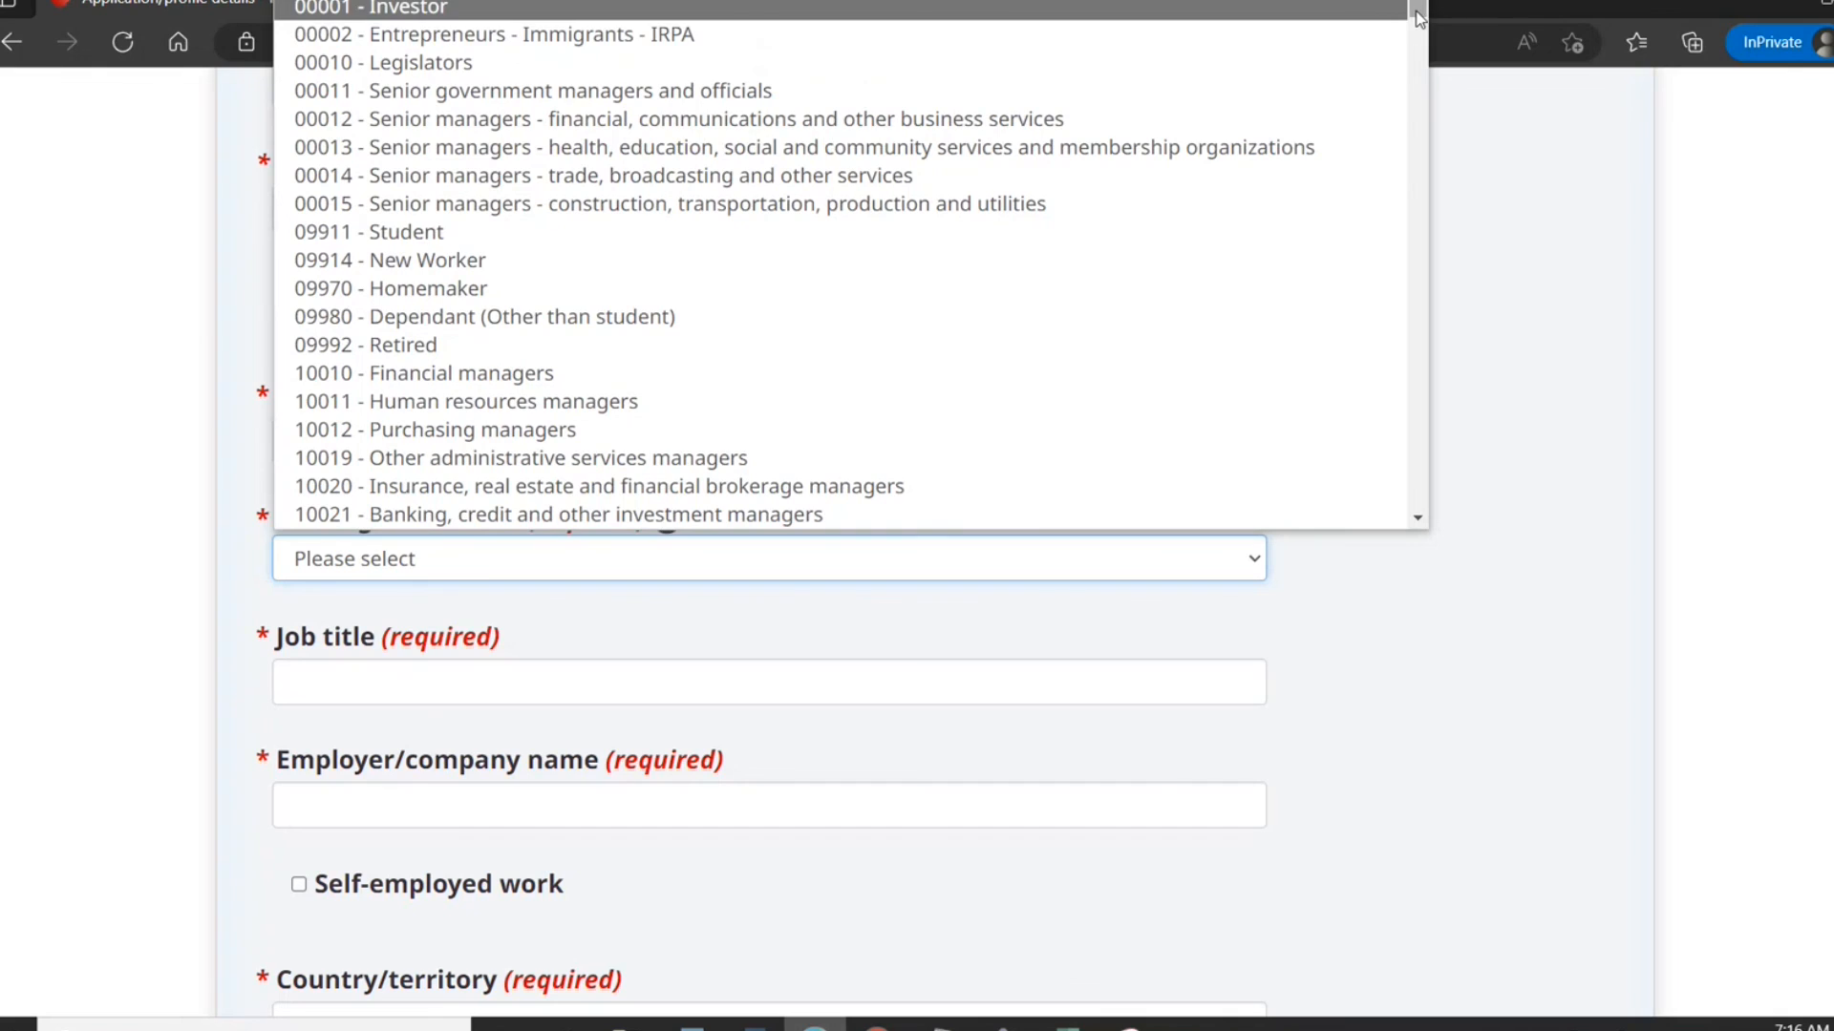
{"action": "left_click_drag", "start_coordinate": [1418, 12], "coordinate": [1420, 110]}
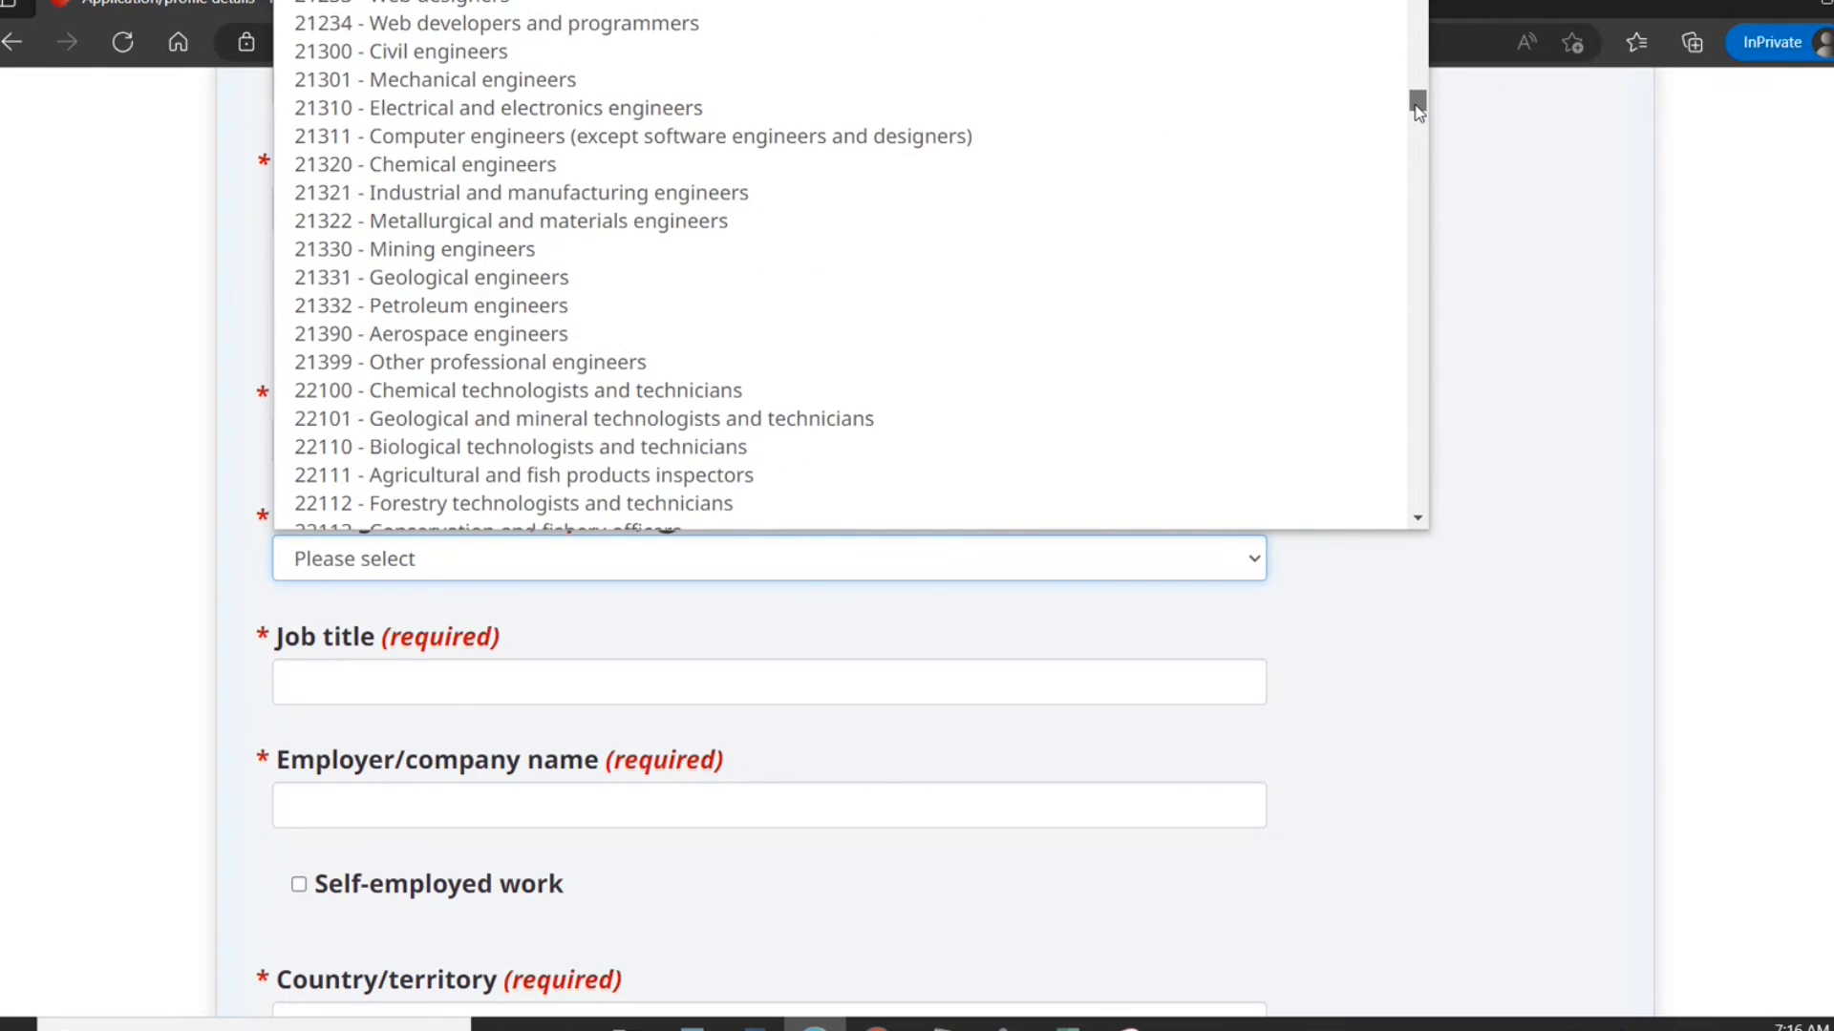
{"action": "left_click", "coordinate": [1420, 4]}
{"action": "left_click", "coordinate": [1420, 3]}
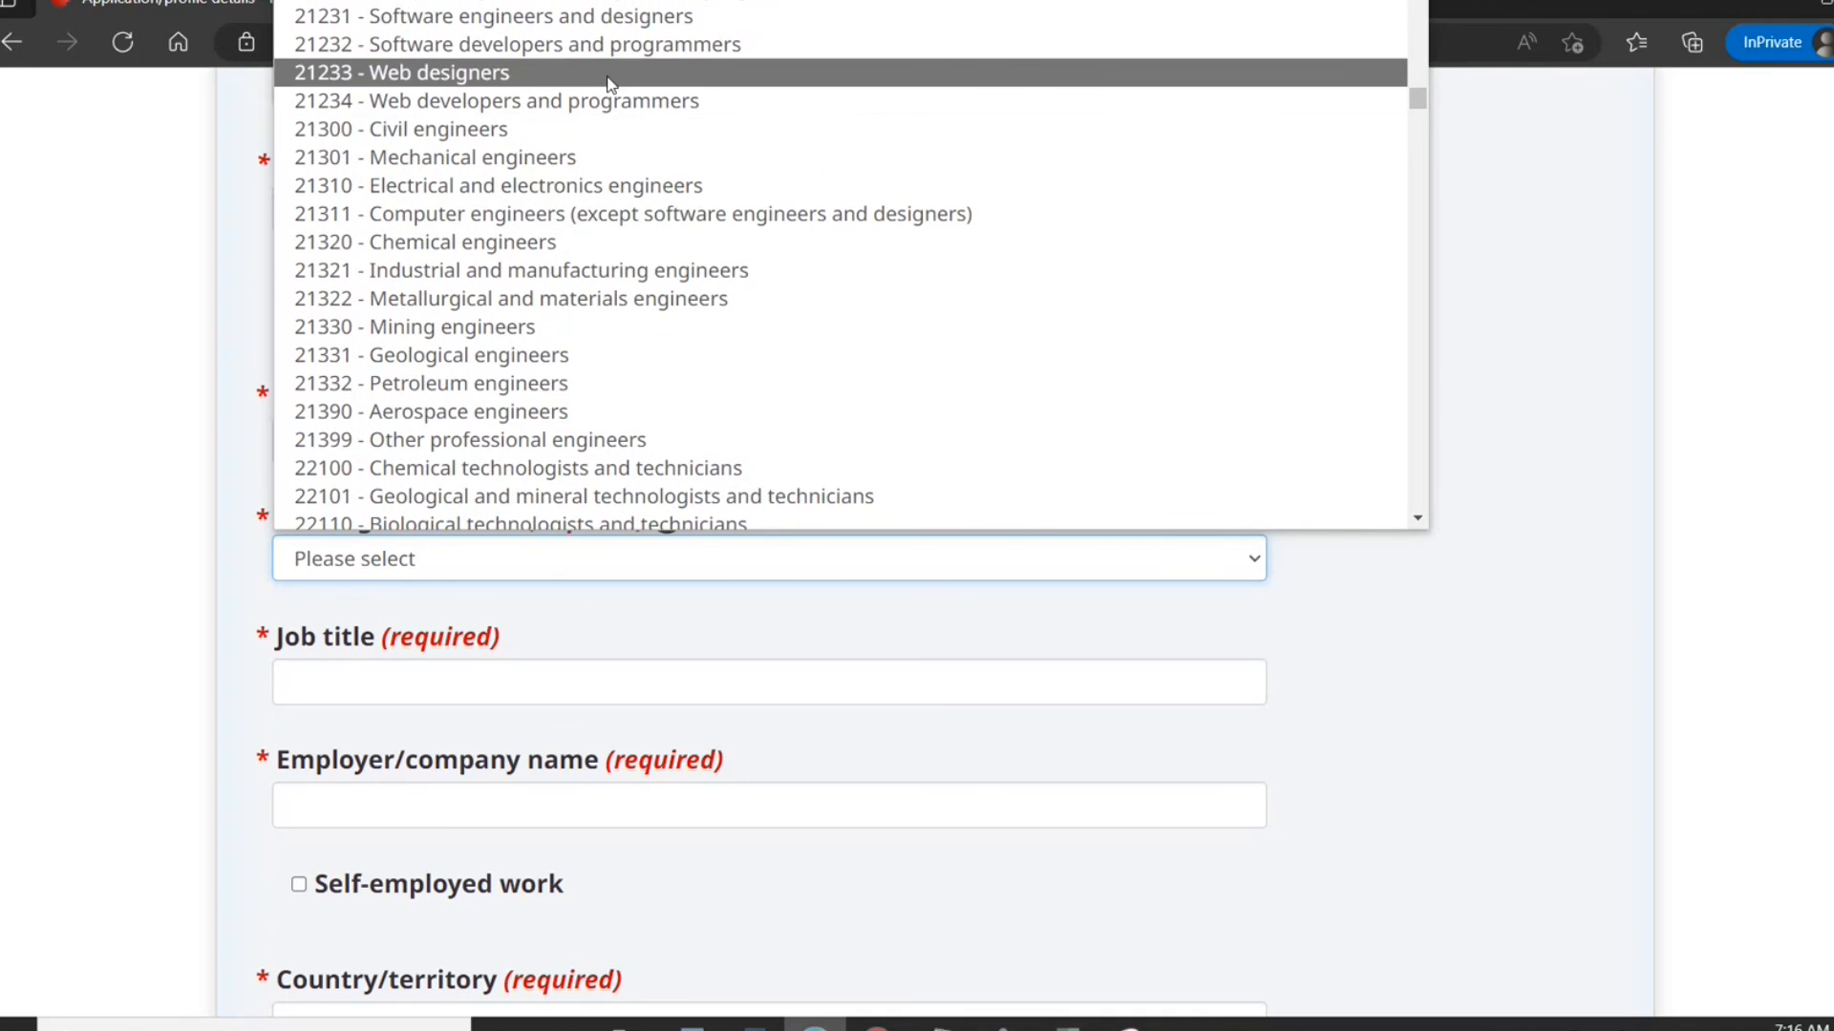
{"action": "left_click", "coordinate": [598, 46]}
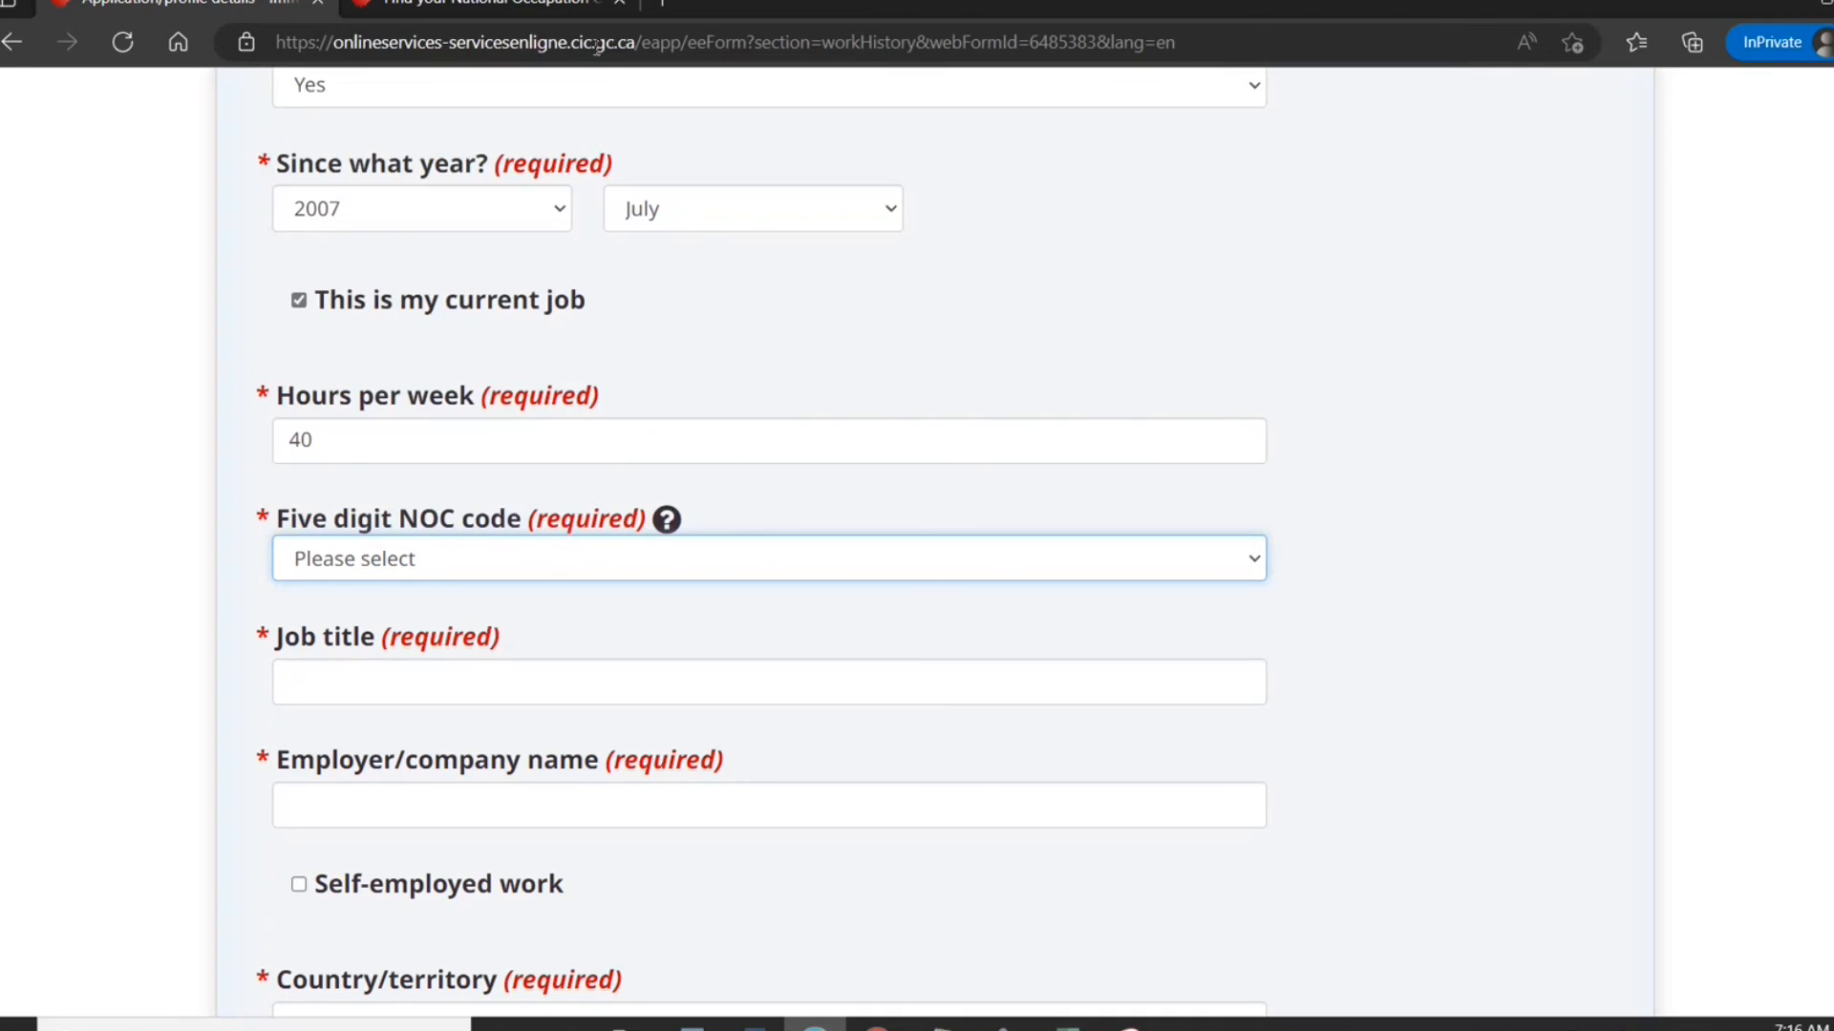
Step: Enter job title 'Software Engineer' and employer 'New Delhi IT'
{"action": "left_click", "coordinate": [456, 685]}
{"action": "type", "text": "S"}
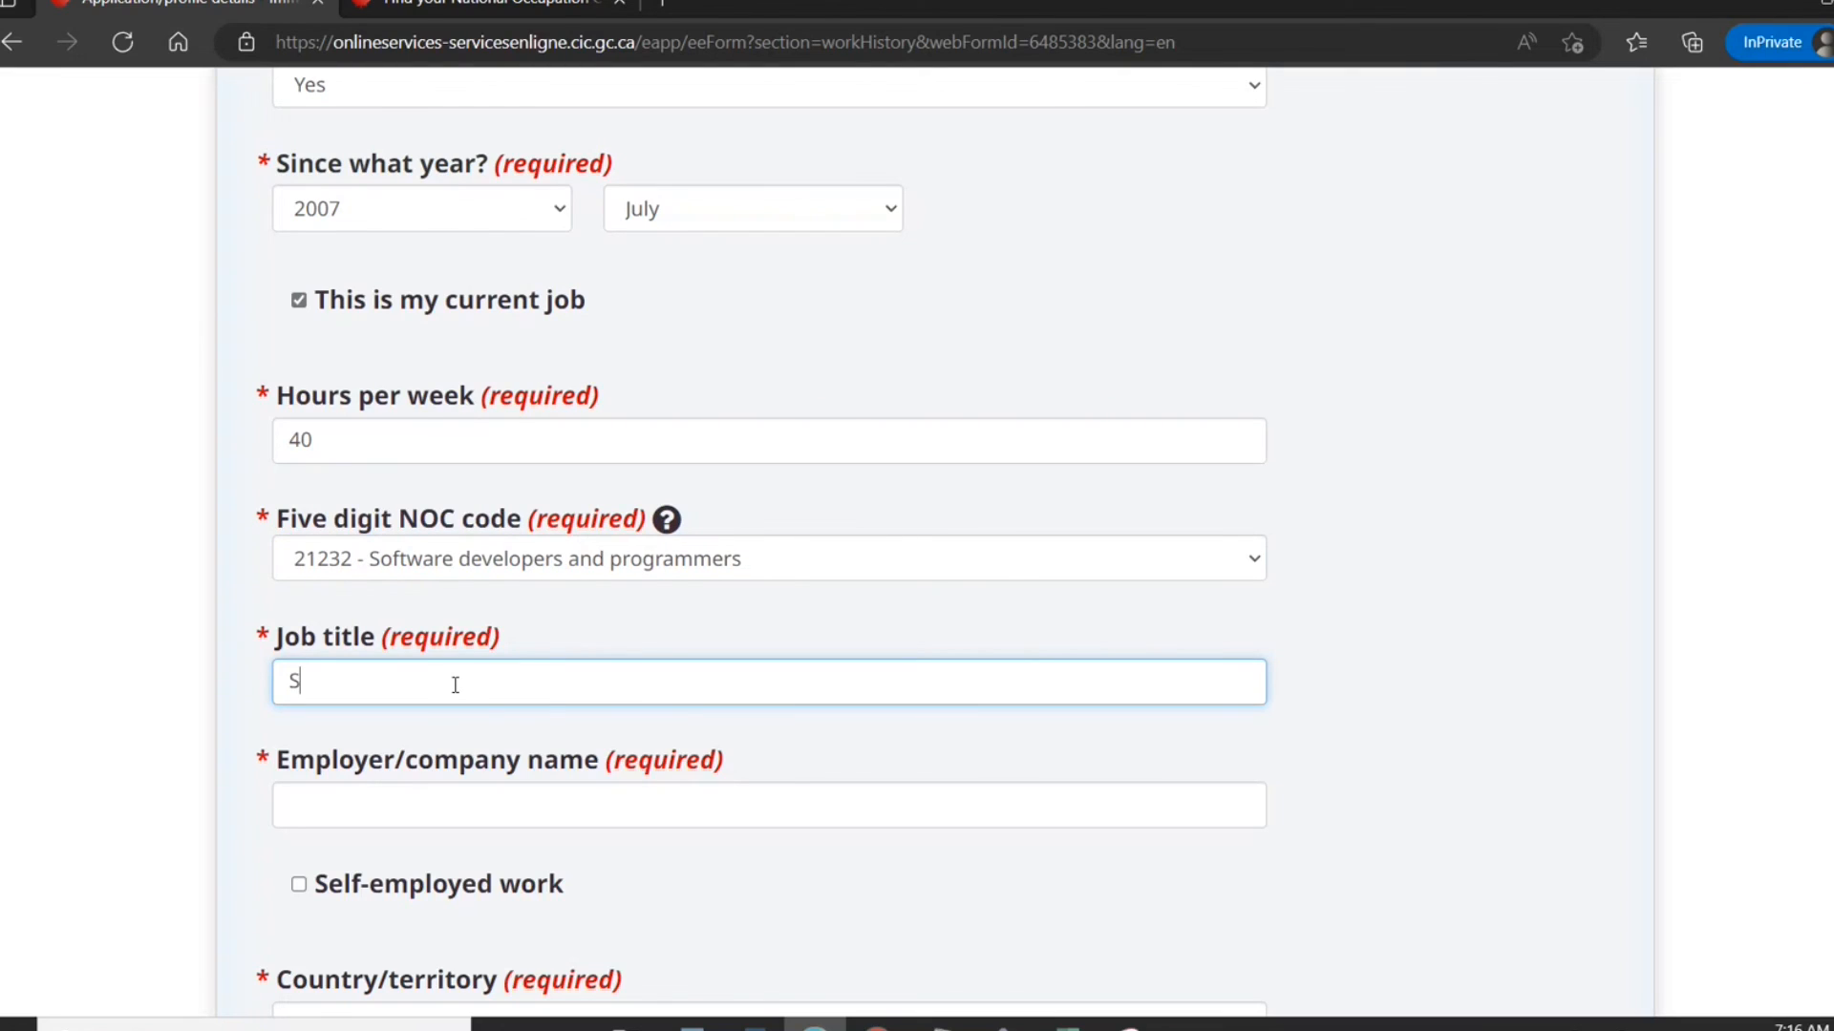
{"action": "type", "text": "oftware Engineer"}
{"action": "left_click", "coordinate": [414, 807]}
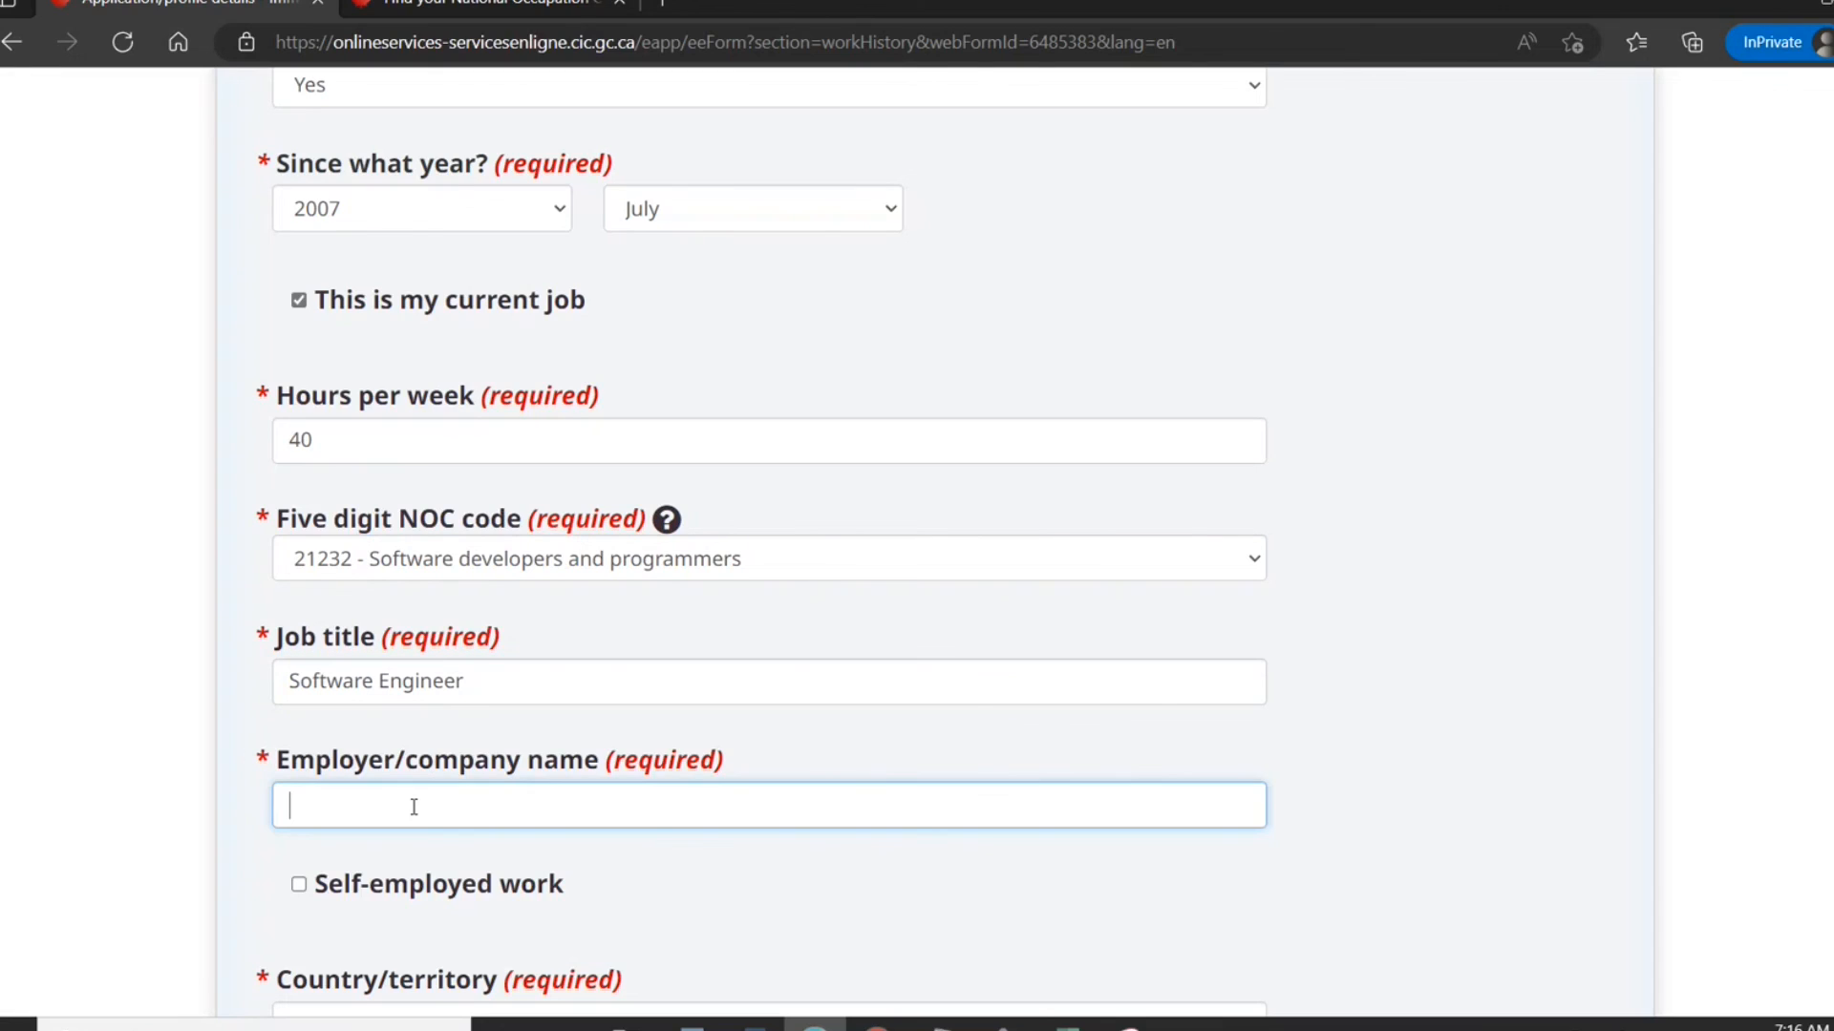
{"action": "type", "text": "New Delhi IT"}
Step: Set the job location to New Delhi, India, save the job, and continue to Research
{"action": "scroll", "coordinate": [952, 751], "scroll_direction": "down", "scroll_amount": 5}
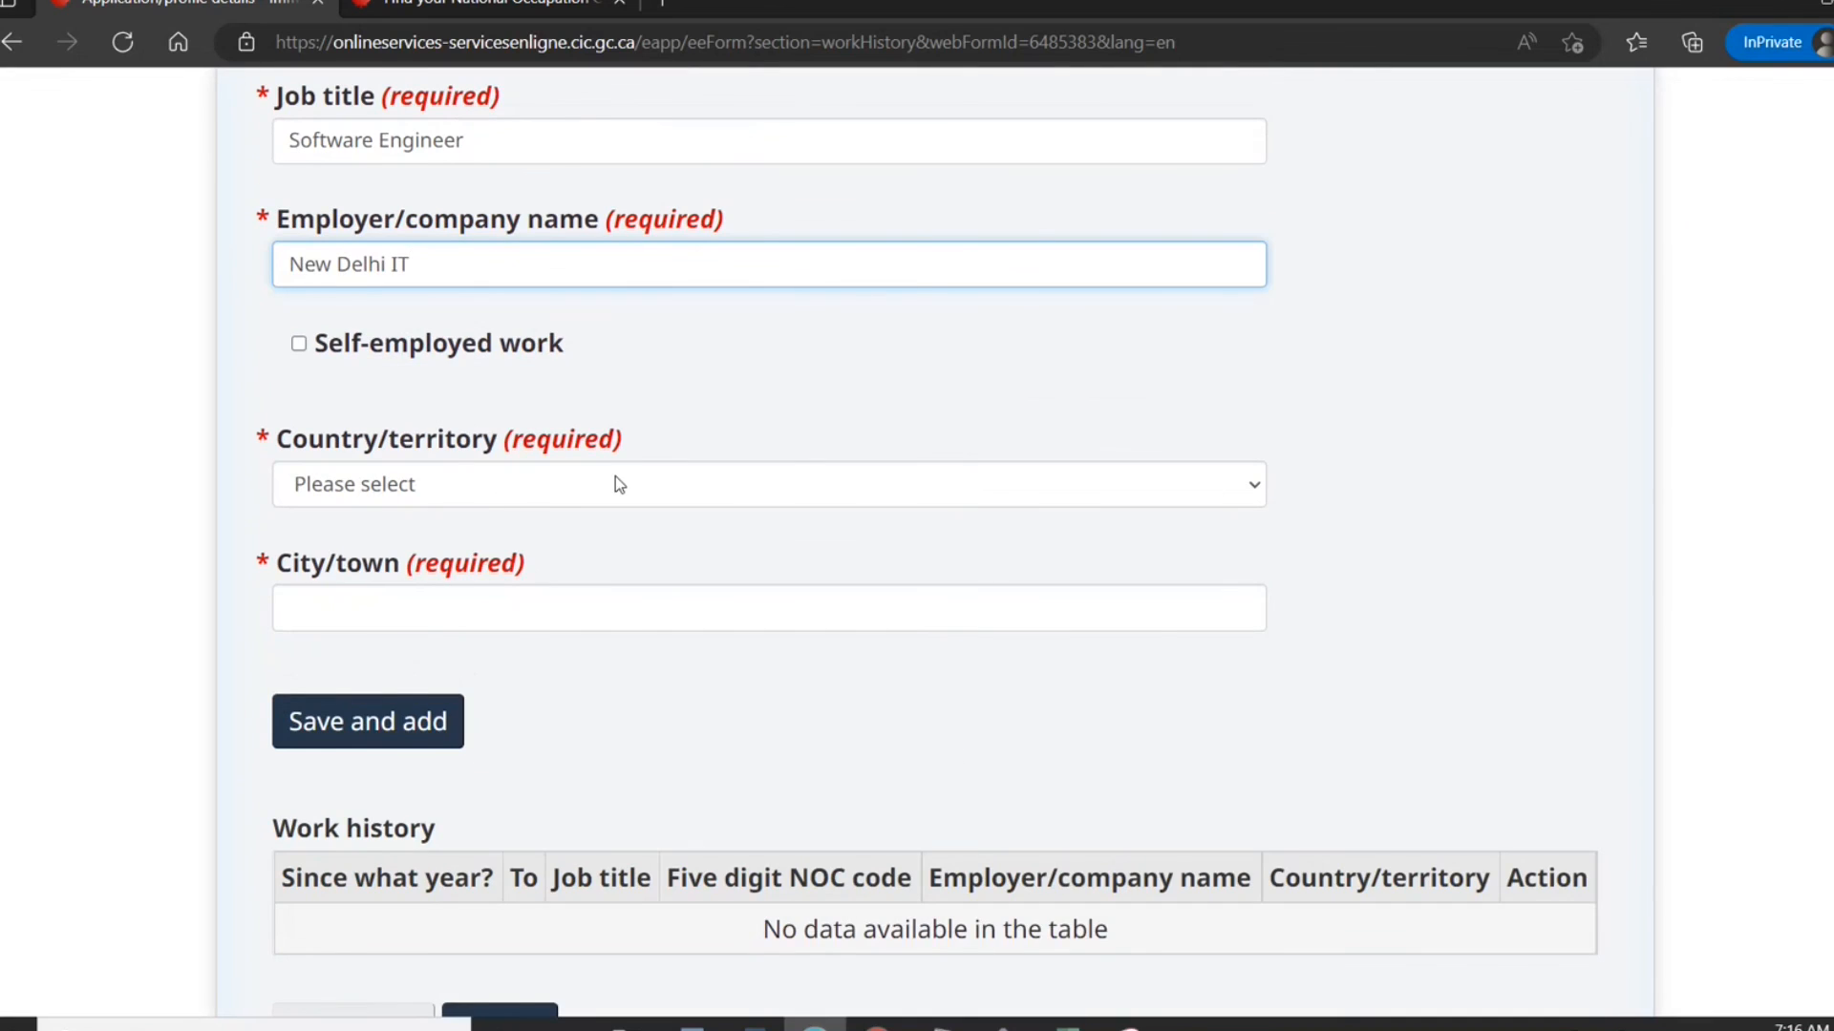
{"action": "left_click", "coordinate": [621, 487]}
{"action": "type", "text": "in"}
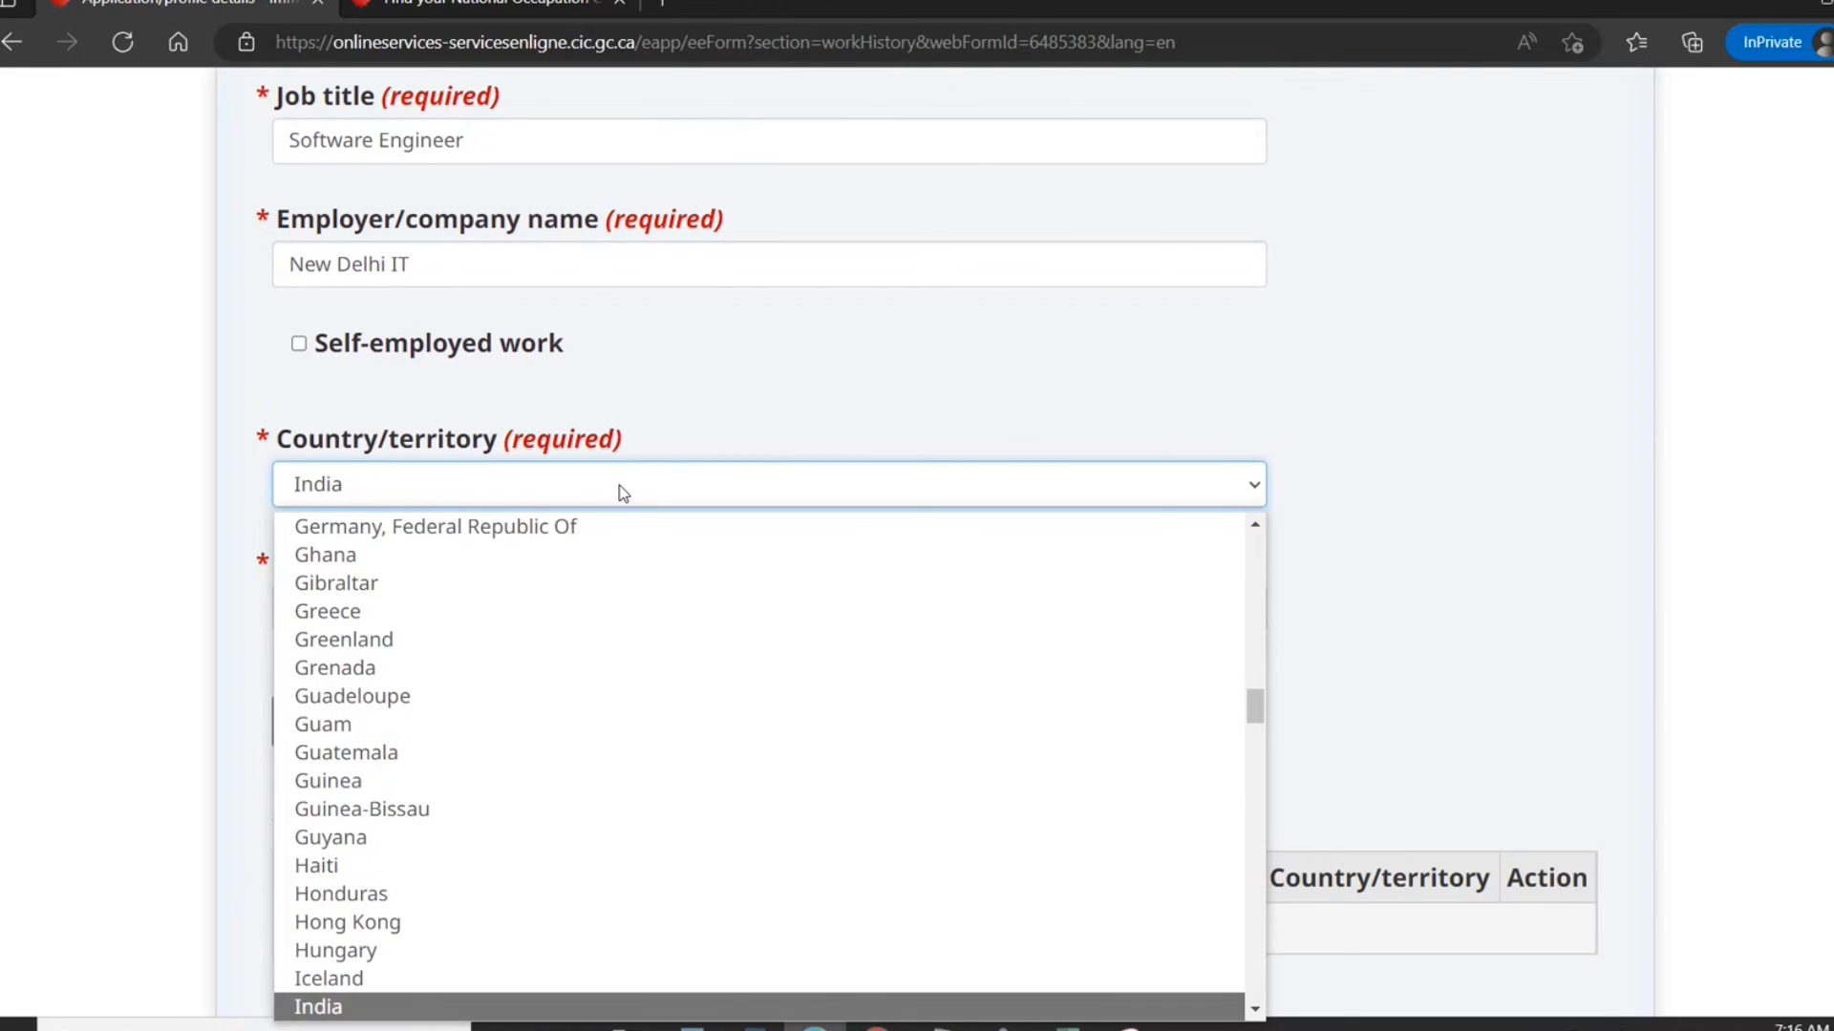
{"action": "left_click", "coordinate": [449, 1007]}
{"action": "left_click", "coordinate": [468, 609]}
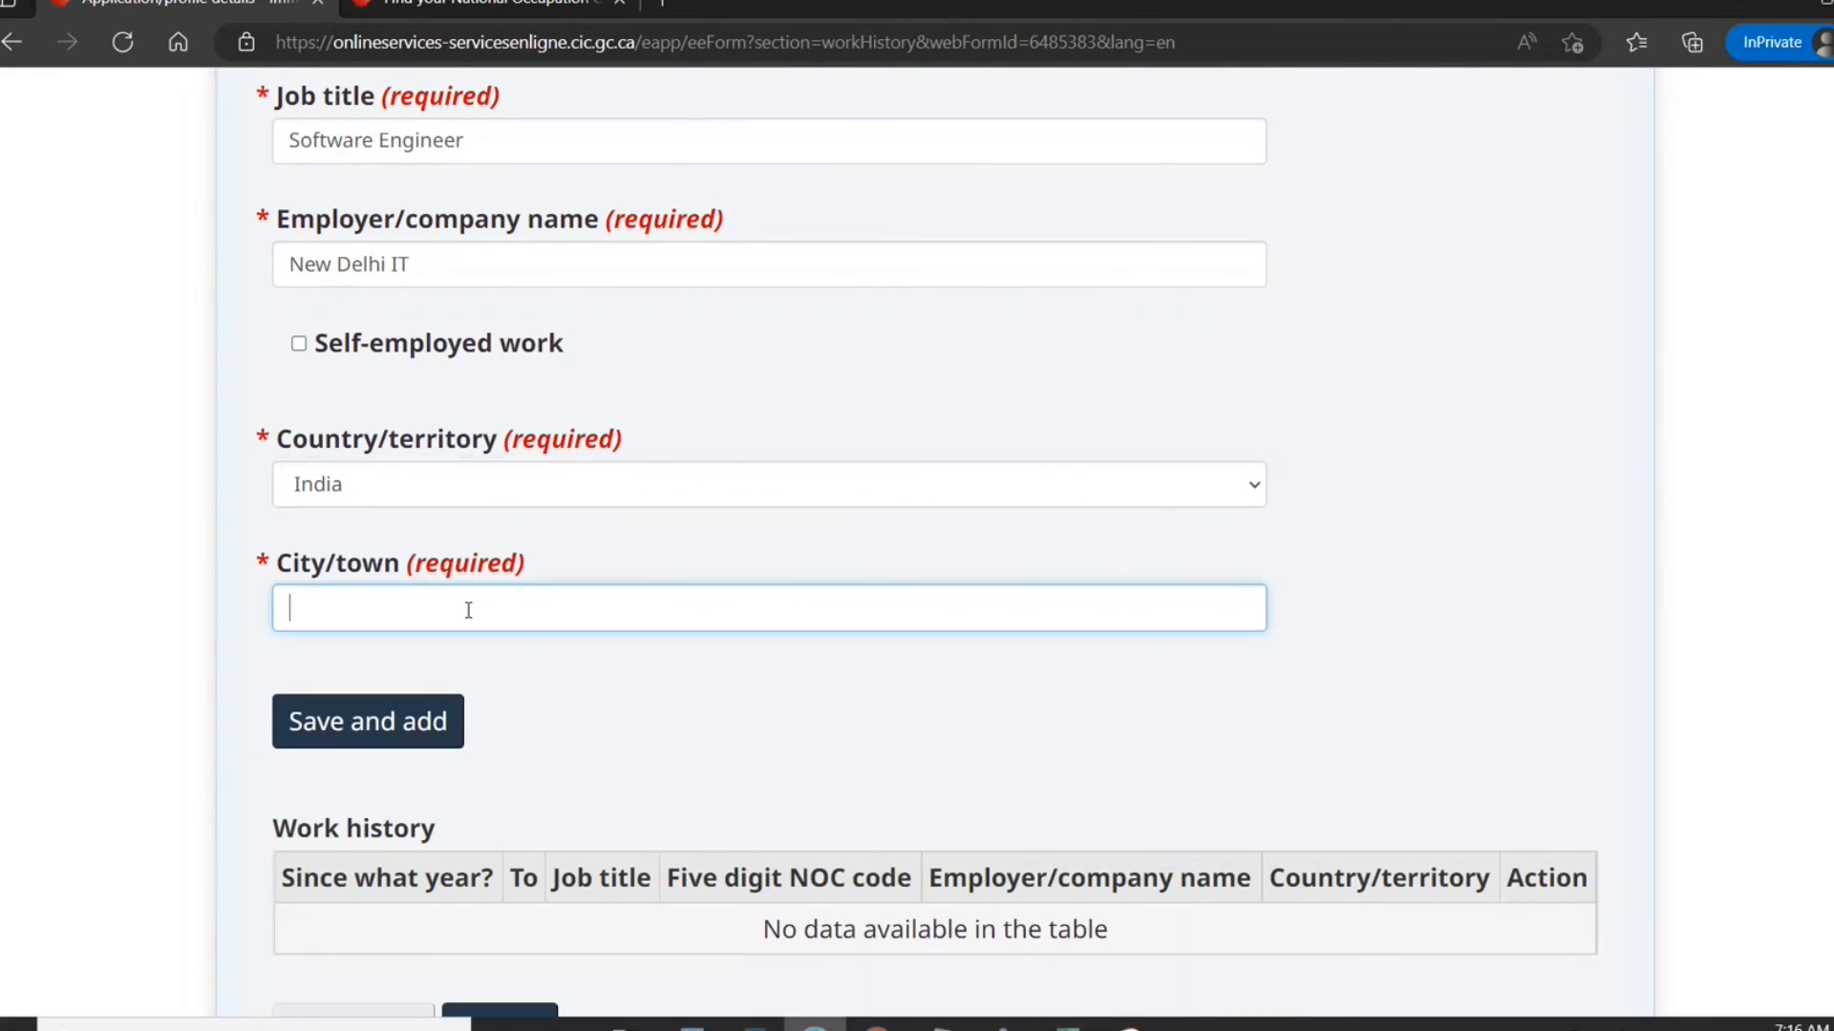
{"action": "type", "text": "New Delhi"}
{"action": "left_click", "coordinate": [403, 737]}
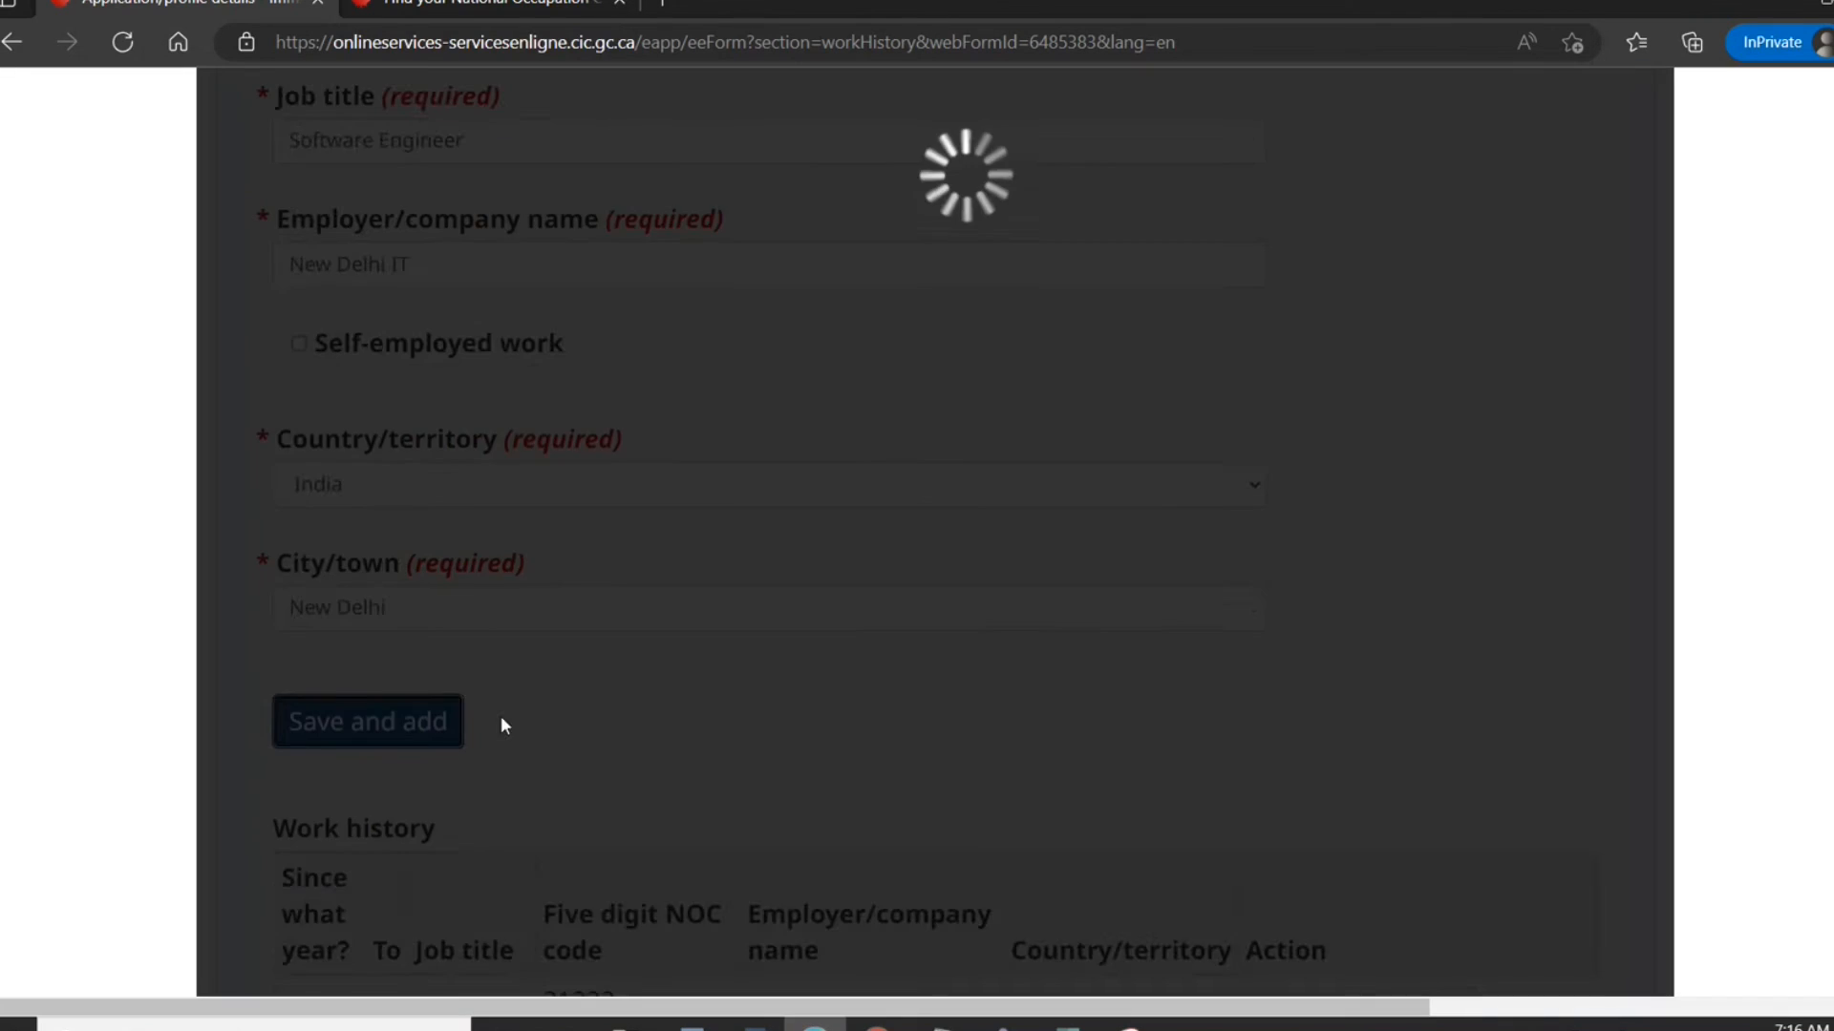
{"action": "scroll", "coordinate": [847, 360], "scroll_direction": "down", "scroll_amount": 10}
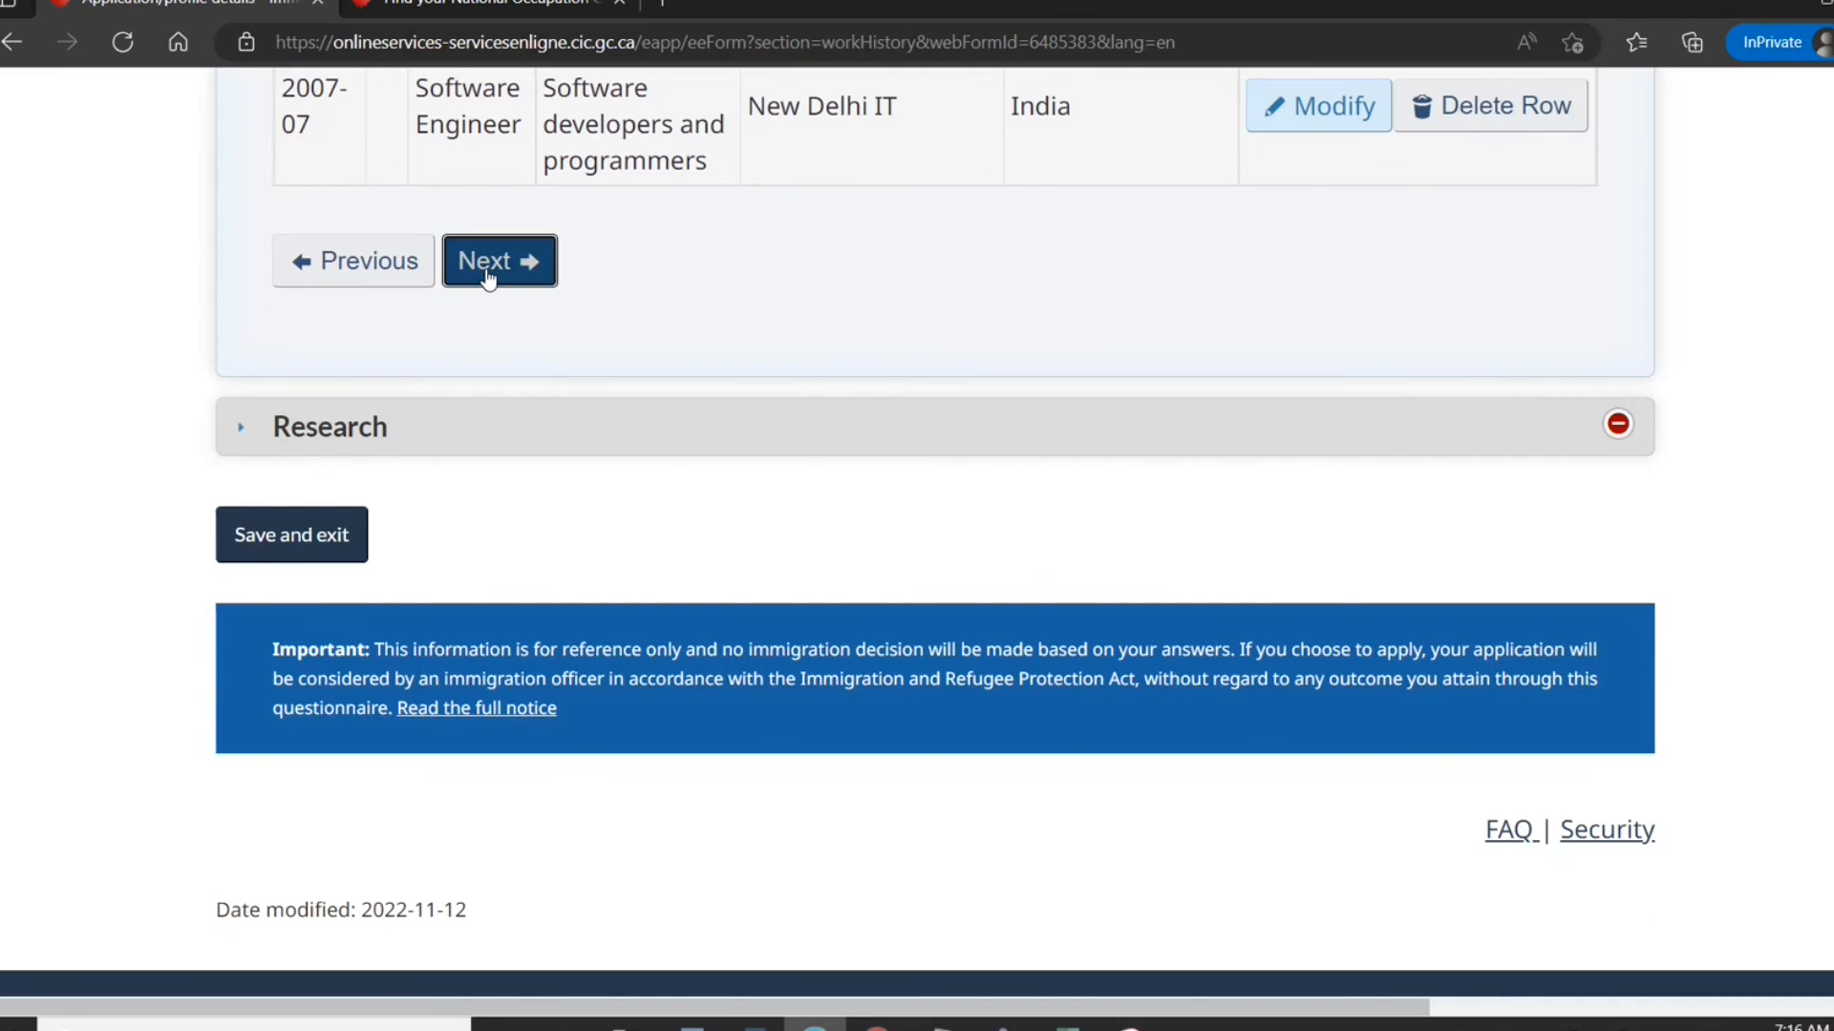
{"action": "left_click", "coordinate": [483, 260]}
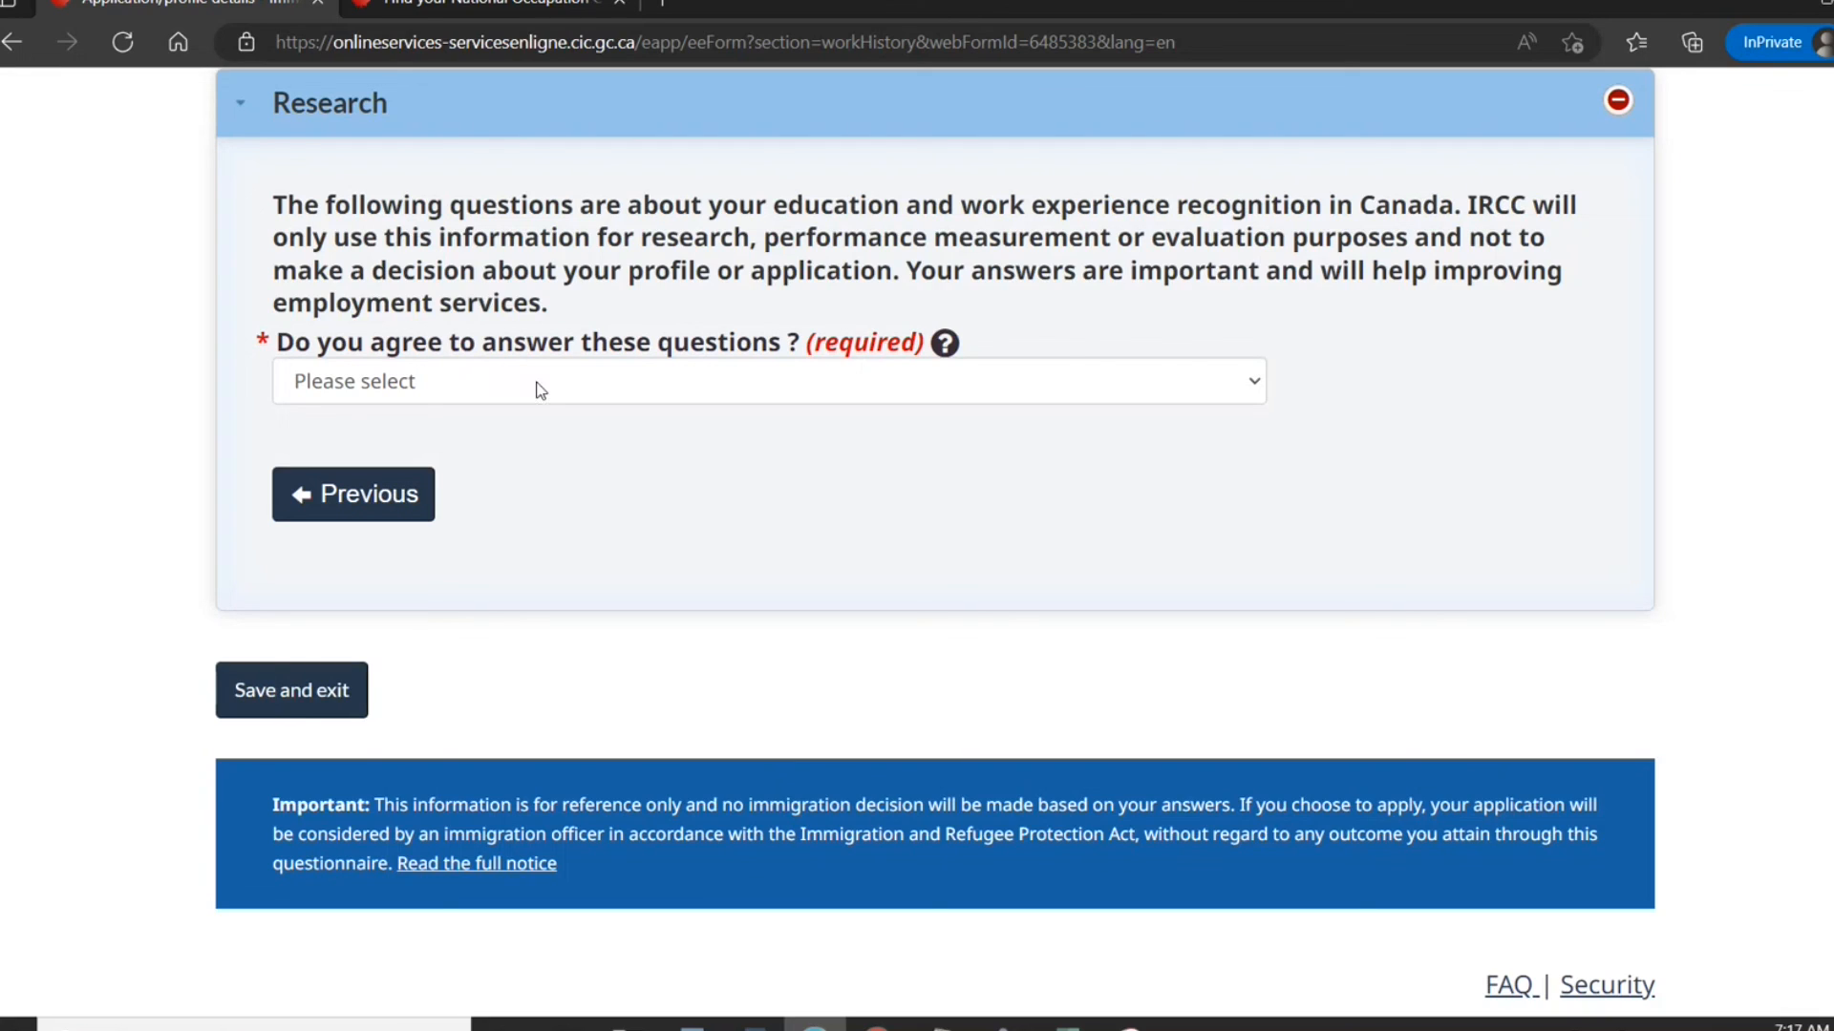
Step: Answer Yes to the research consent, 'YES - I have done some research', and Yes to checking recognition
{"action": "left_click", "coordinate": [536, 385]}
{"action": "left_click", "coordinate": [503, 456]}
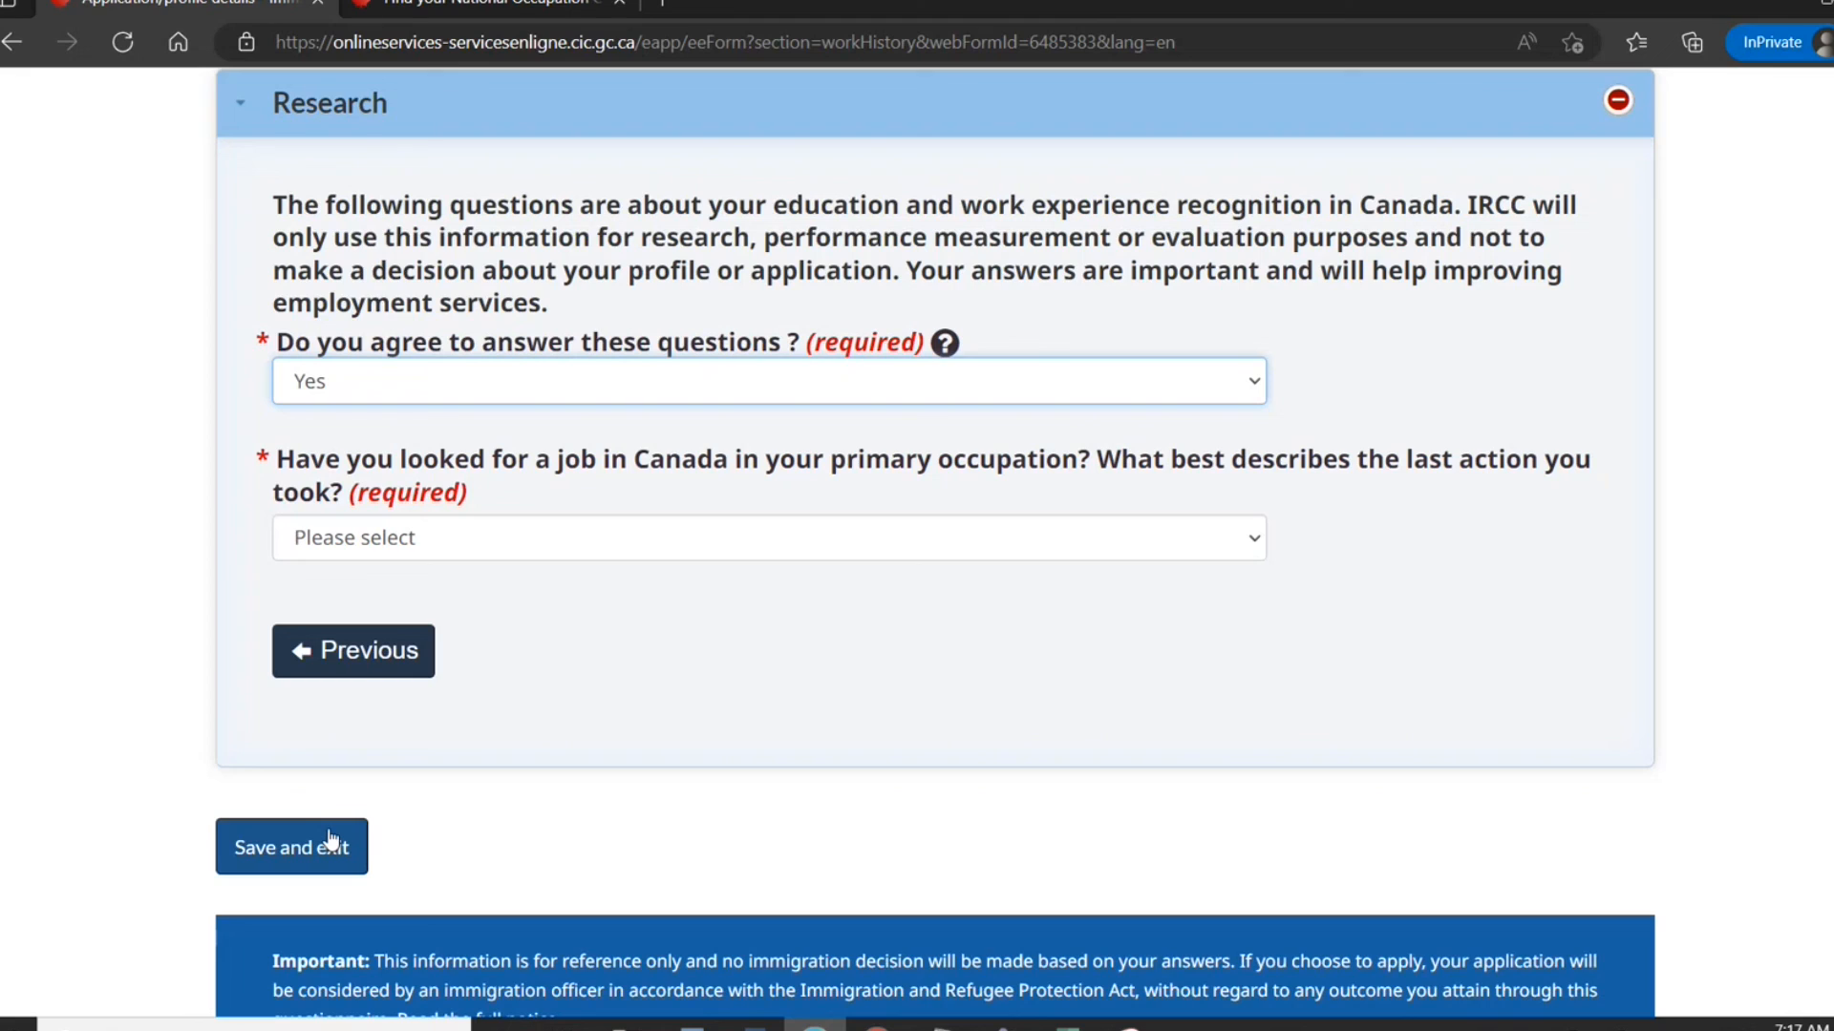
{"action": "left_click", "coordinate": [513, 538]}
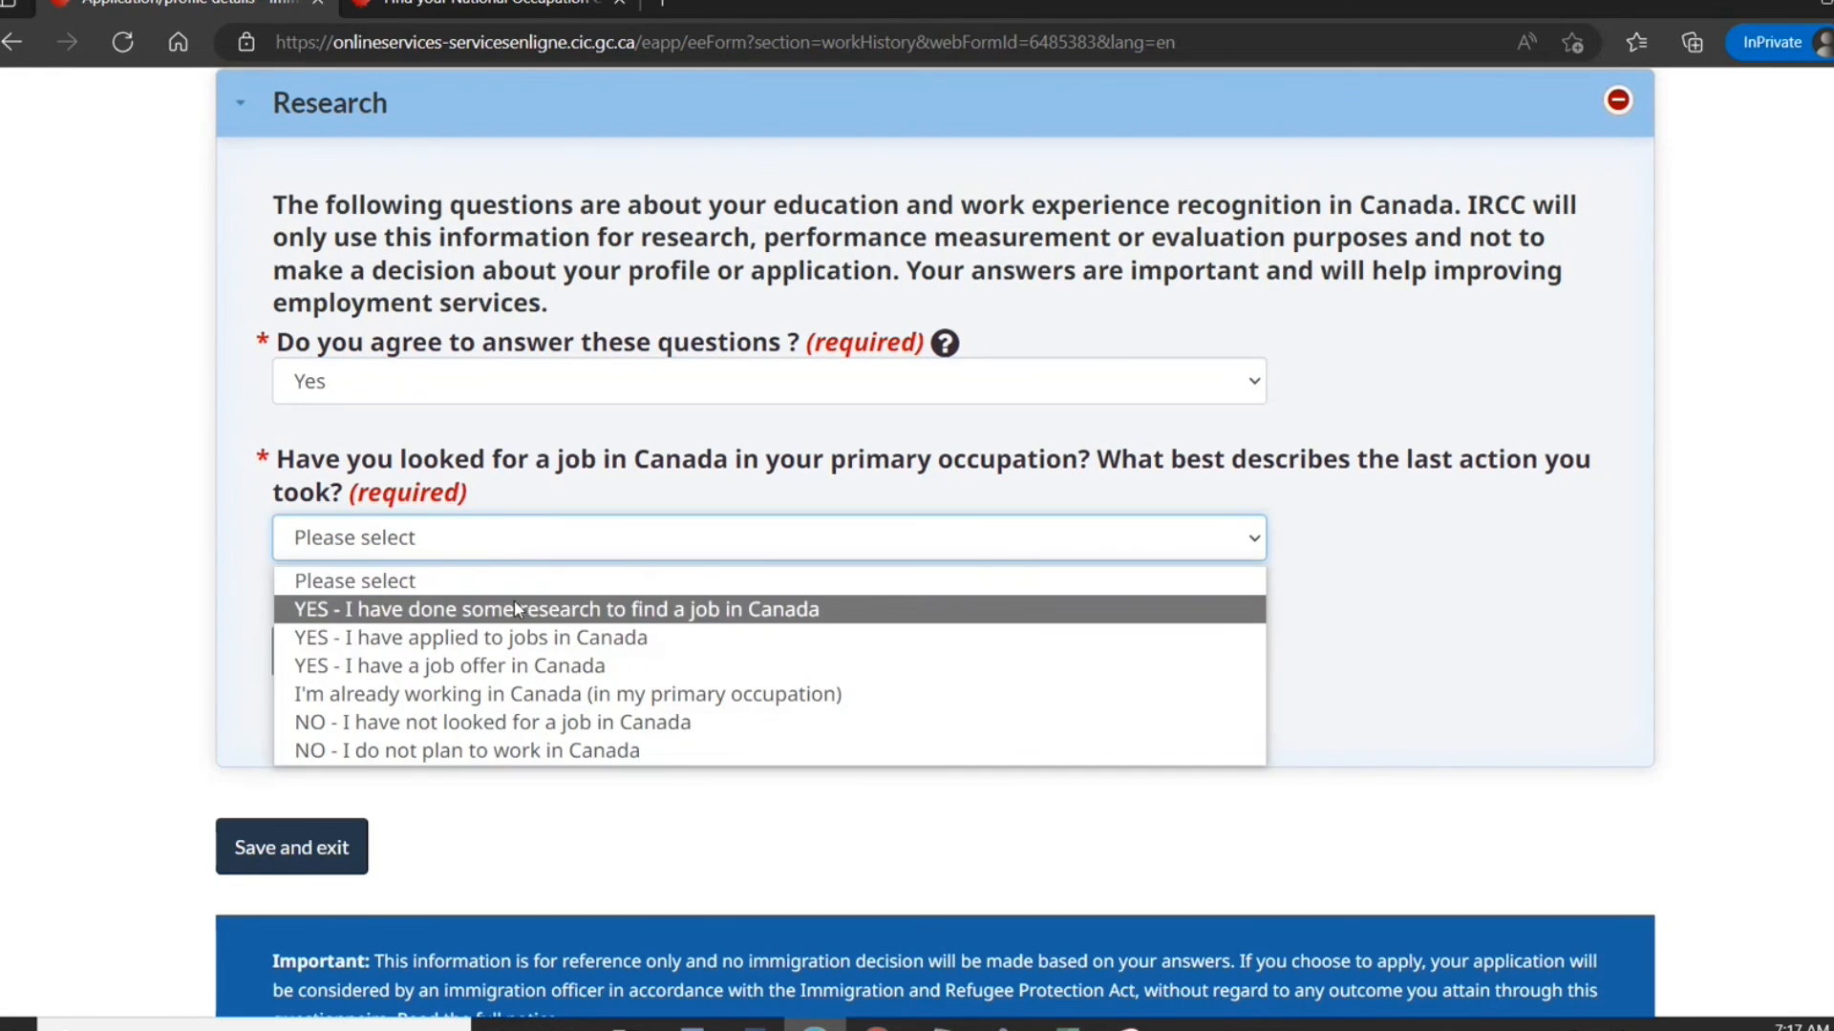
{"action": "left_click", "coordinate": [514, 602]}
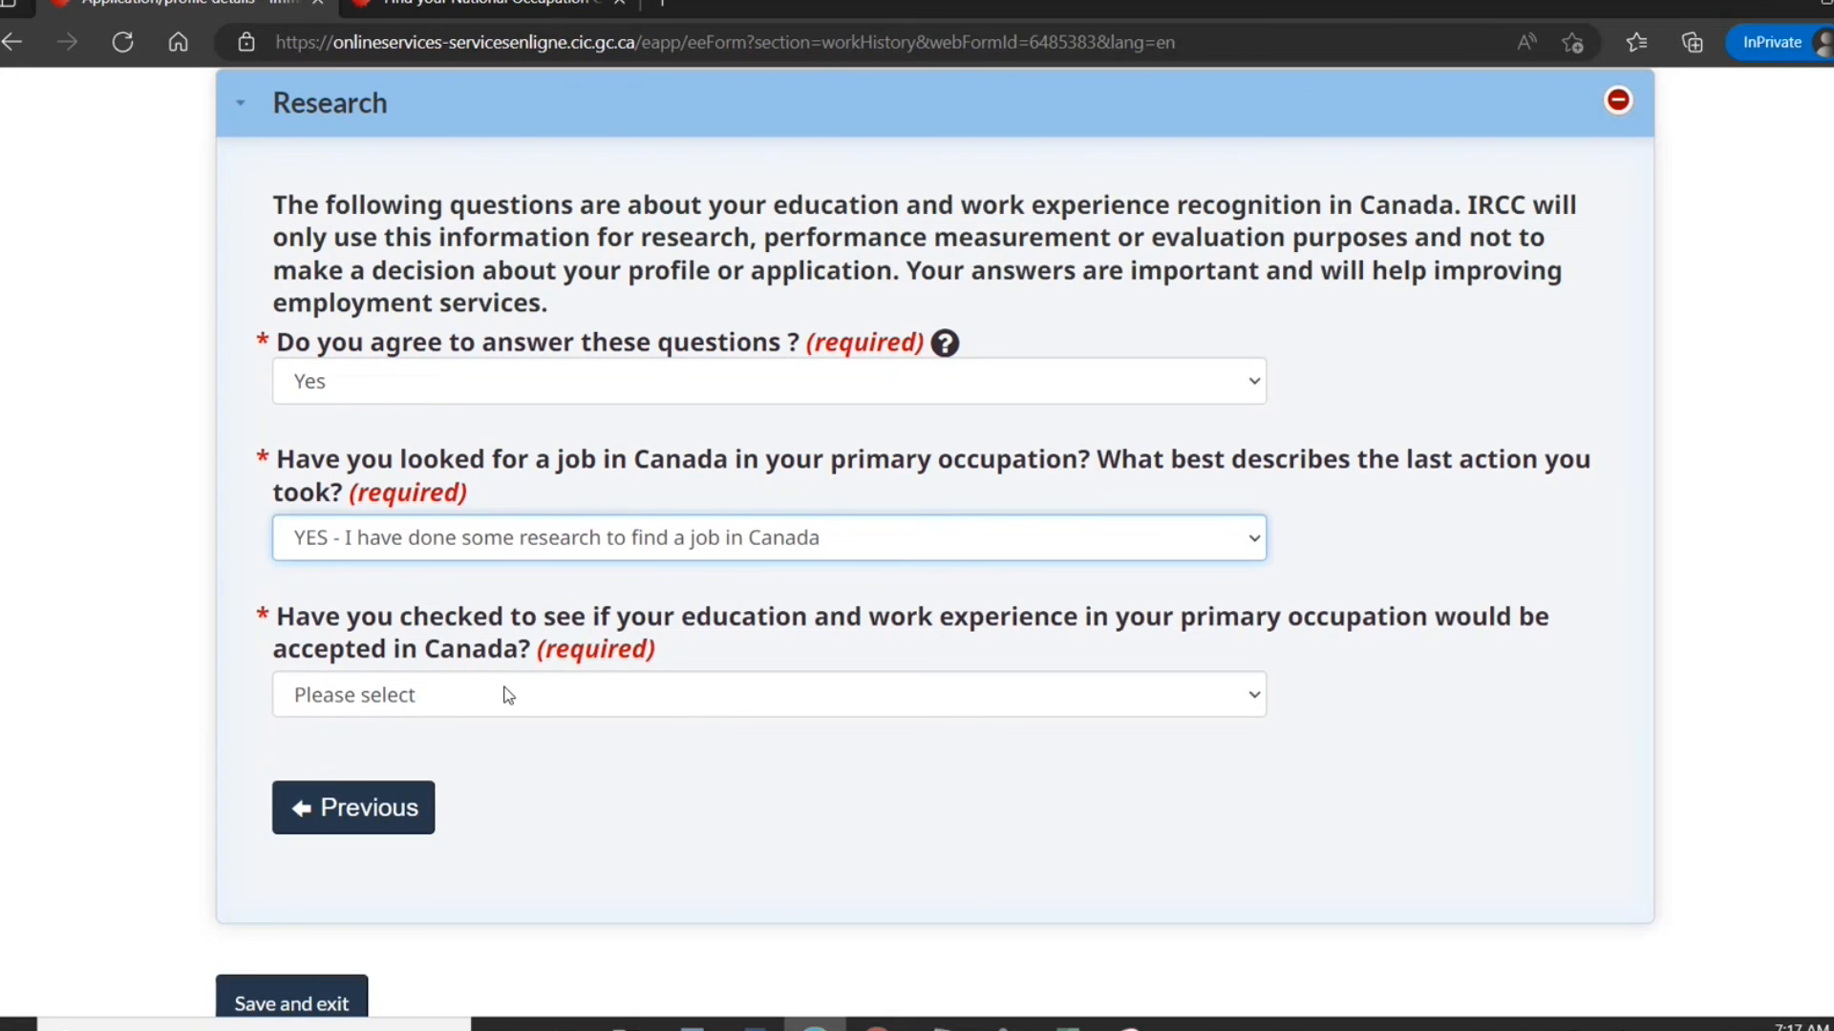
{"action": "left_click", "coordinate": [508, 696]}
{"action": "left_click", "coordinate": [462, 768]}
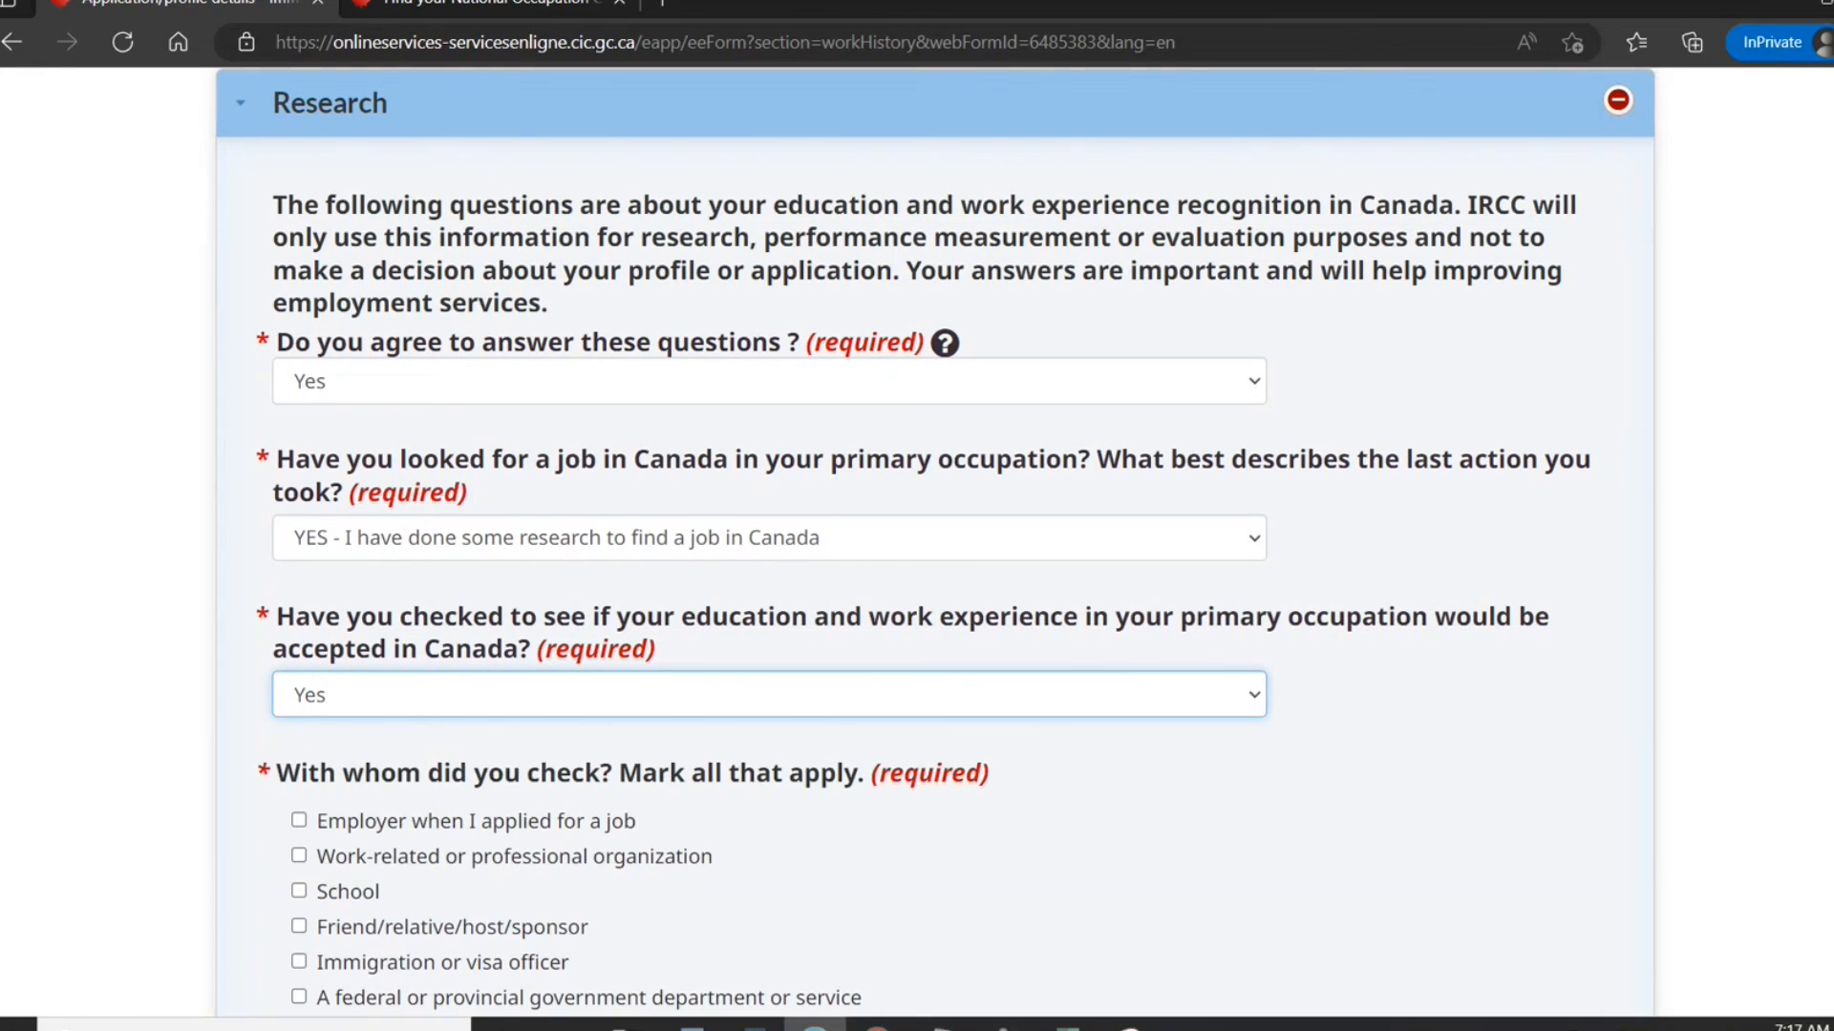
Step: Tick Employer as the recognition check, answer No for a regulated occupation, and save and exit
{"action": "scroll", "coordinate": [1395, 498], "scroll_direction": "down", "scroll_amount": 3}
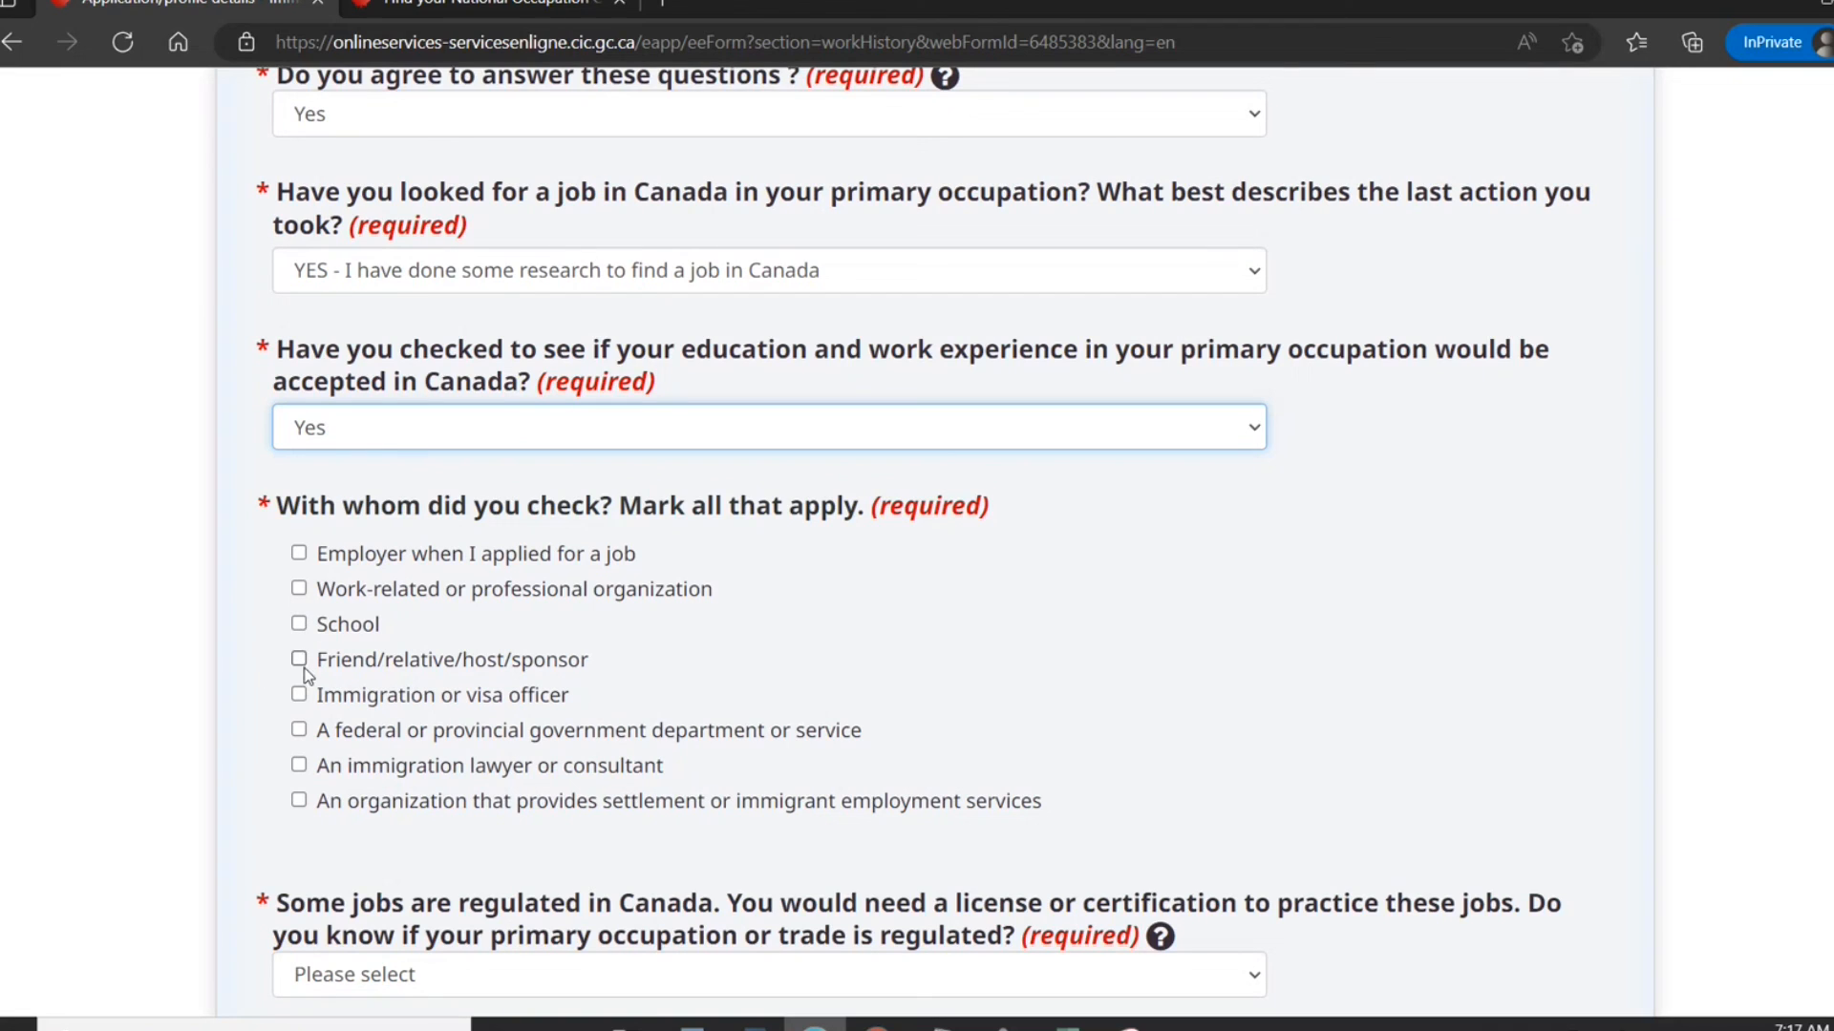
{"action": "left_click", "coordinate": [299, 553]}
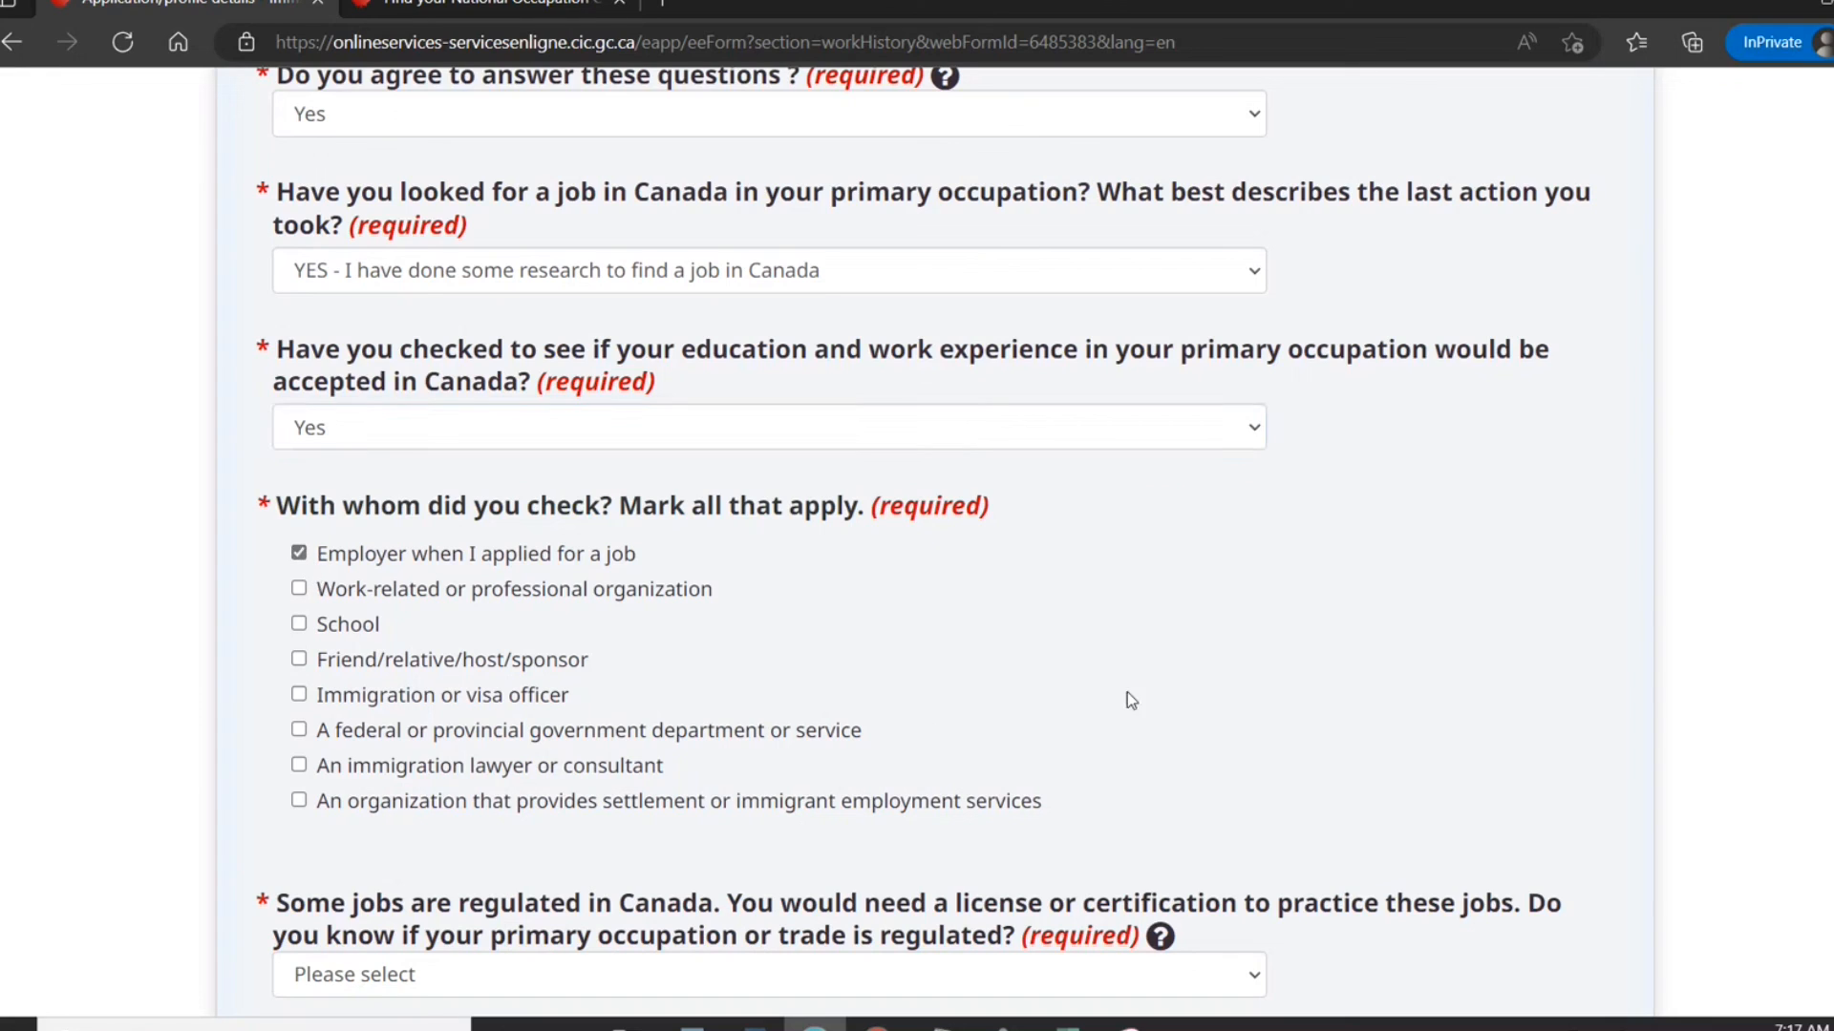
{"action": "scroll", "coordinate": [1821, 593], "scroll_direction": "down", "scroll_amount": 4}
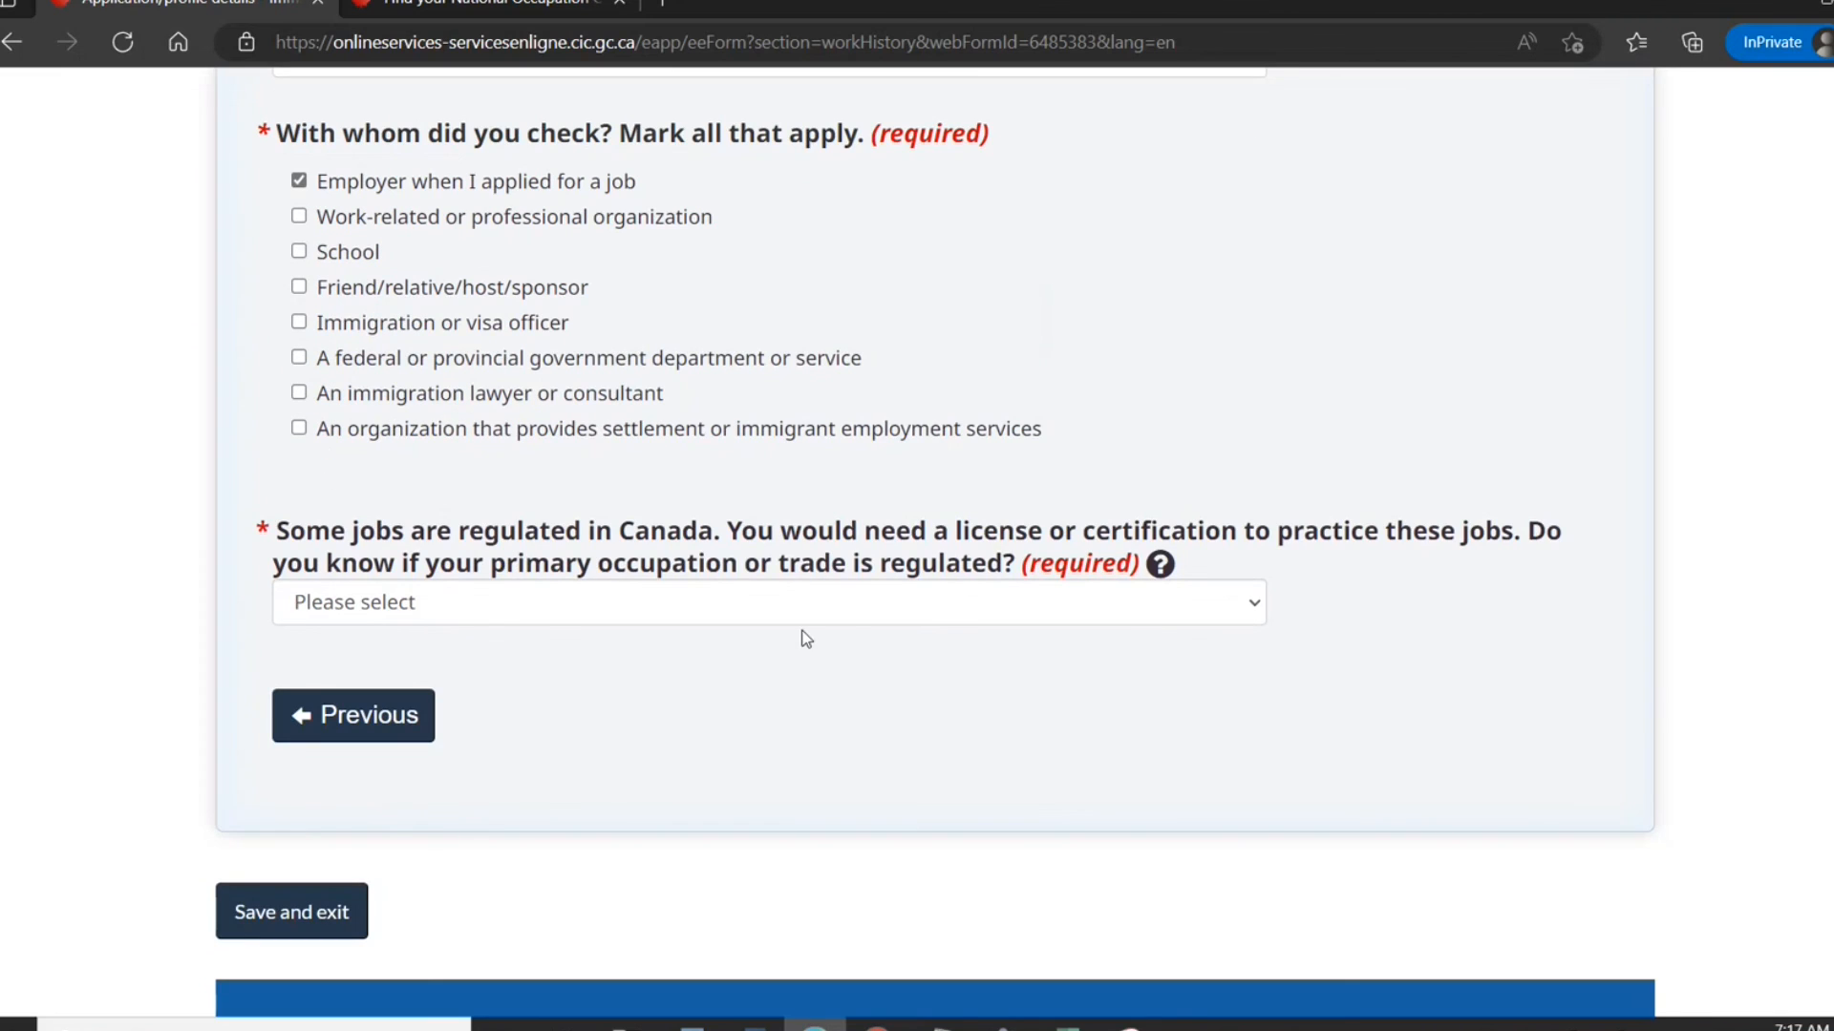
{"action": "left_click", "coordinate": [806, 604]}
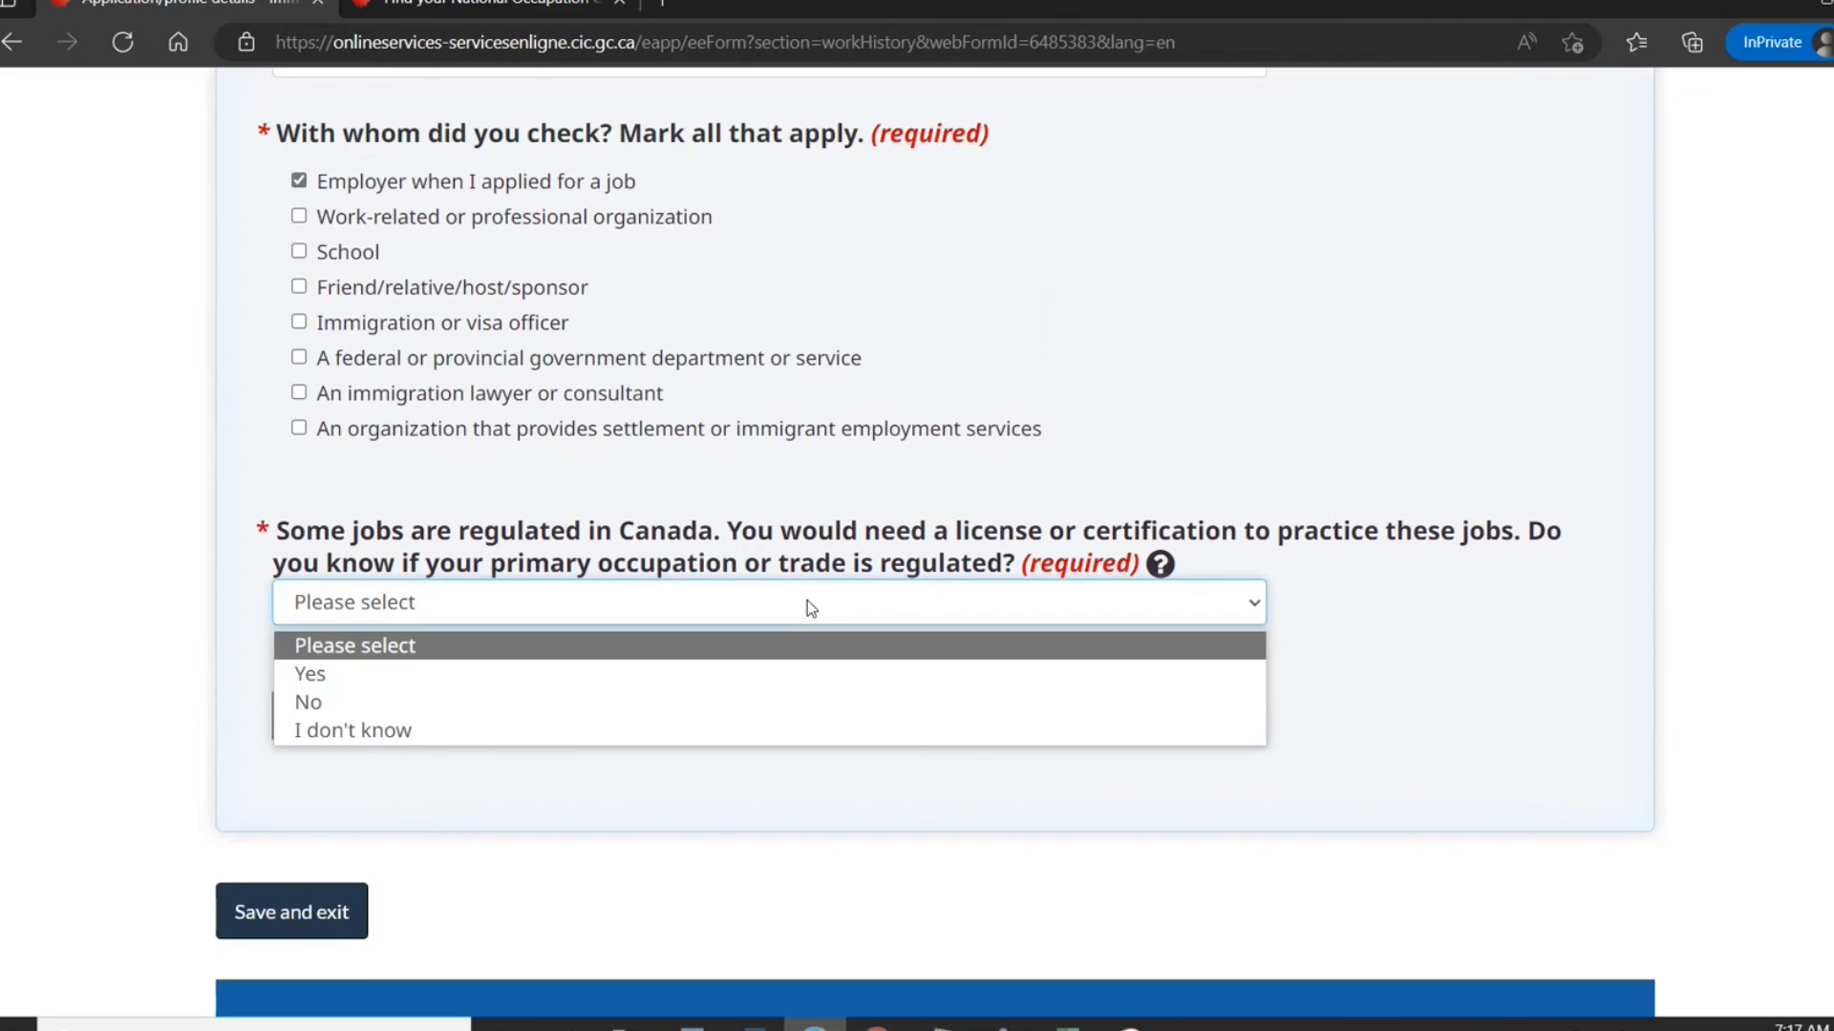
{"action": "left_click", "coordinate": [660, 705]}
{"action": "left_click", "coordinate": [311, 911]}
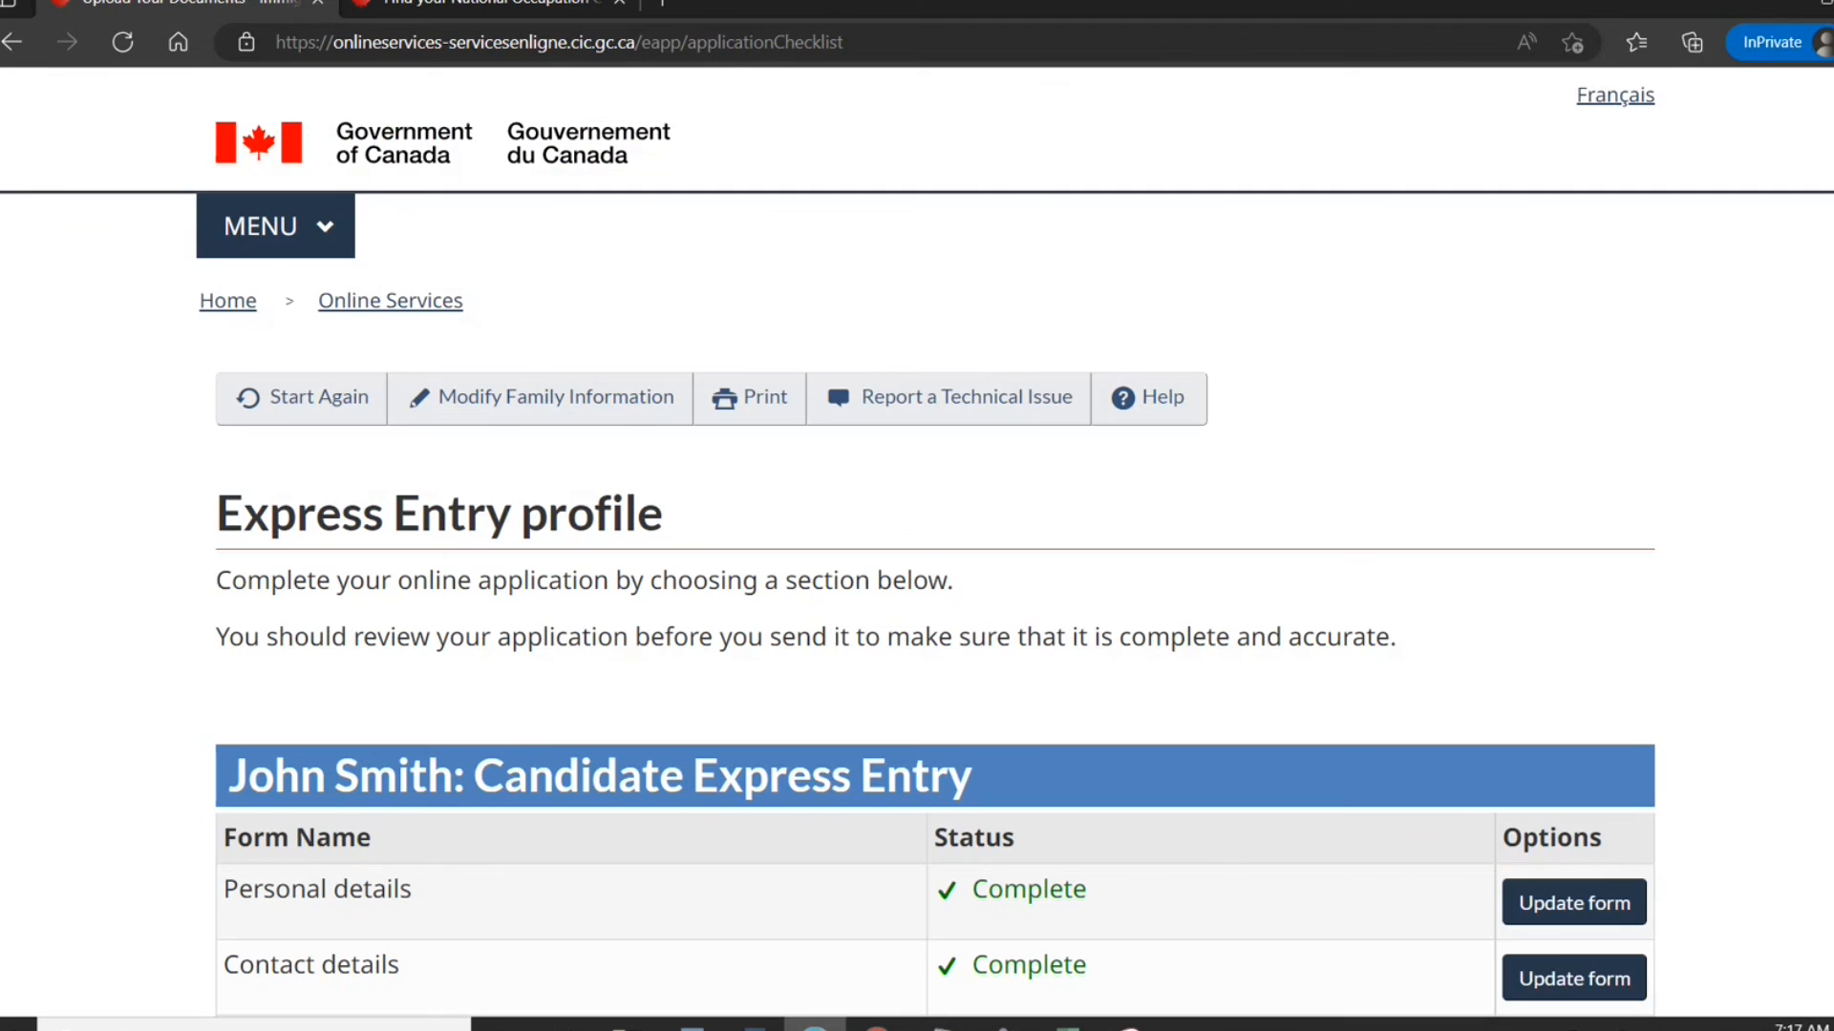
Step: Scroll the profile checklist to confirm Work history and all other forms read Complete
{"action": "scroll", "coordinate": [917, 535], "scroll_direction": "down", "scroll_amount": 8}
{"action": "scroll", "coordinate": [916, 535], "scroll_direction": "up", "scroll_amount": 3}
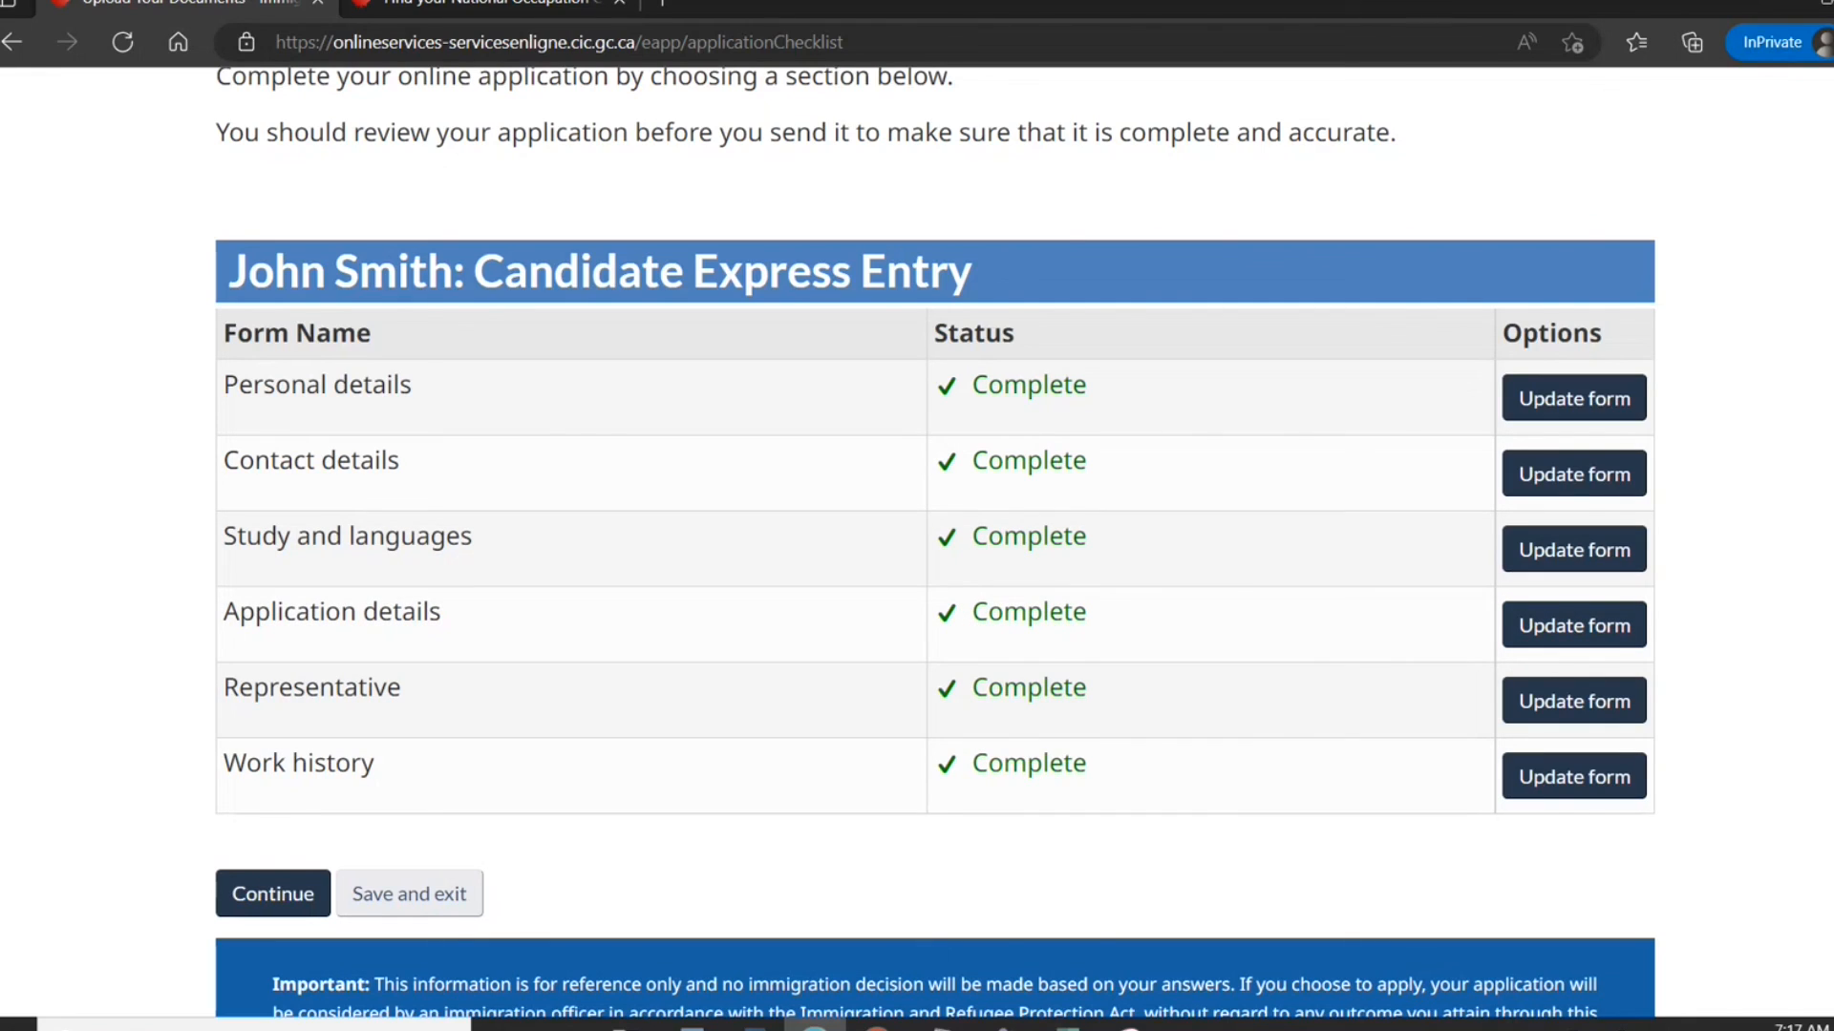
{"action": "scroll", "coordinate": [935, 539], "scroll_direction": "up", "scroll_amount": 3}
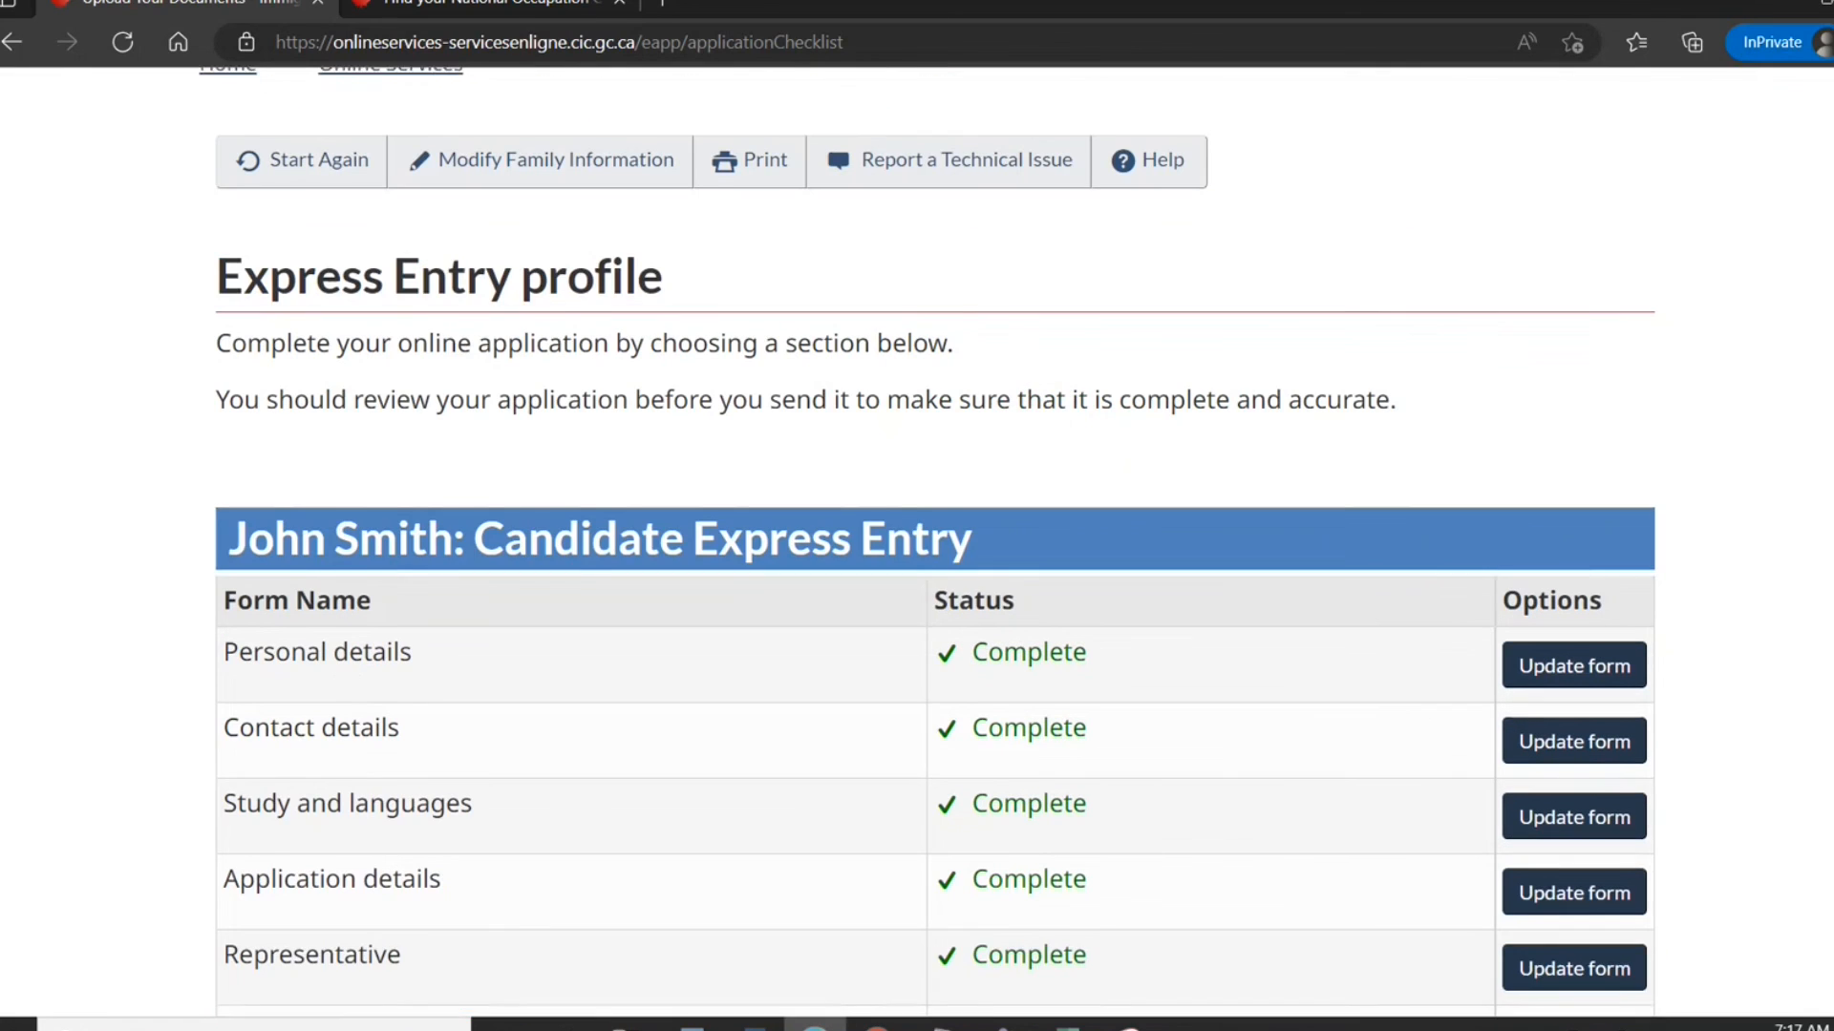